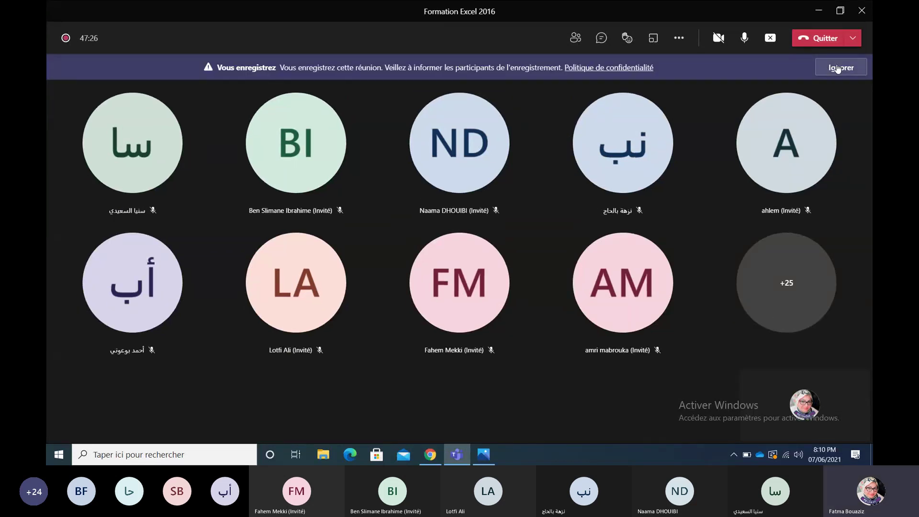
Step: Dismiss the meeting recording notice and minimize the Teams meeting window to show the Excel flyer
{"action": "left_click", "coordinate": [837, 68]}
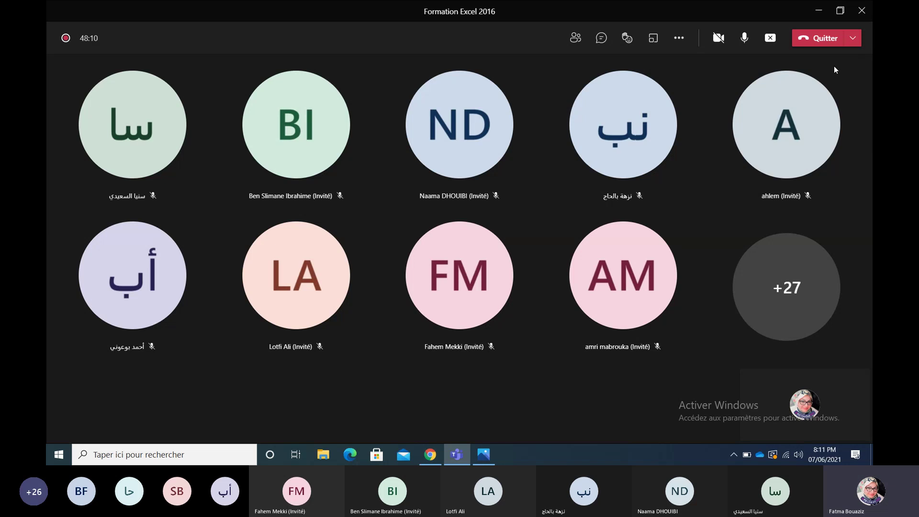
{"action": "left_click", "coordinate": [819, 10]}
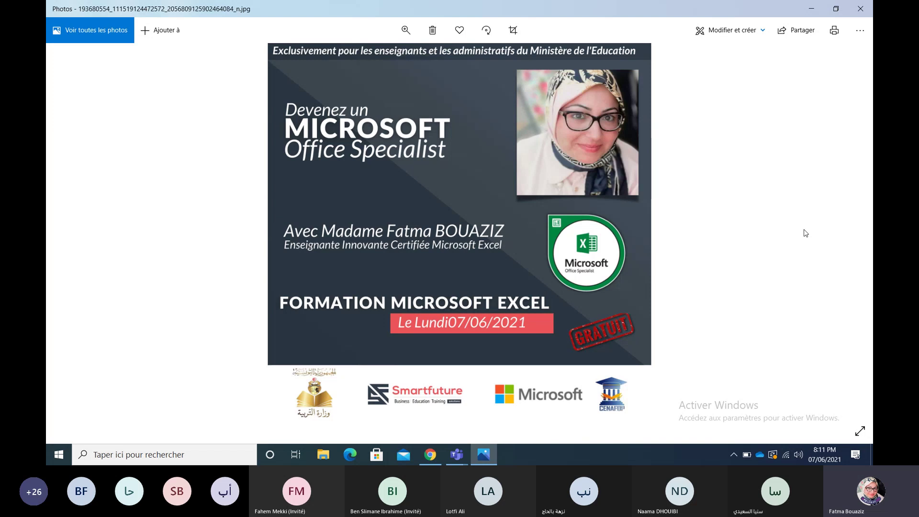
Step: Close the flyer, bring back the MOS Tunisian Teacher Facebook post, and close the Messenger chat
{"action": "left_click", "coordinate": [870, 3]}
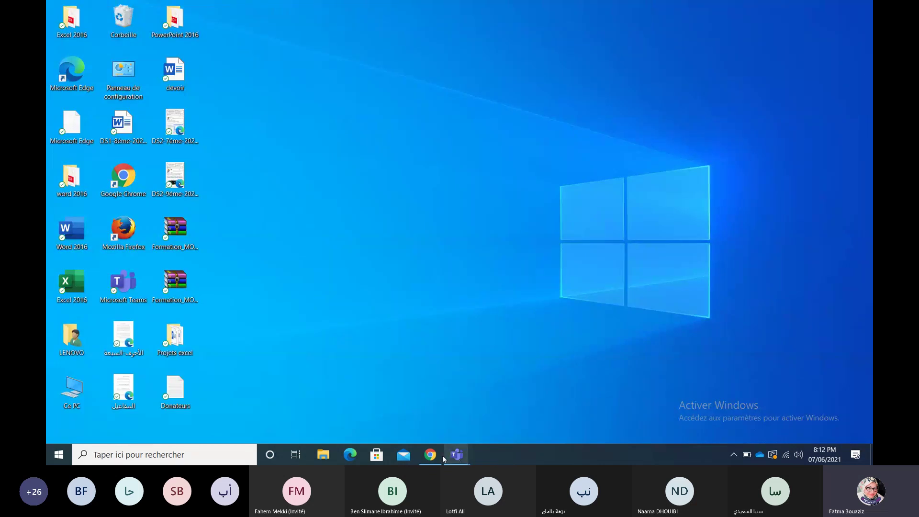
{"action": "left_click", "coordinate": [440, 458]}
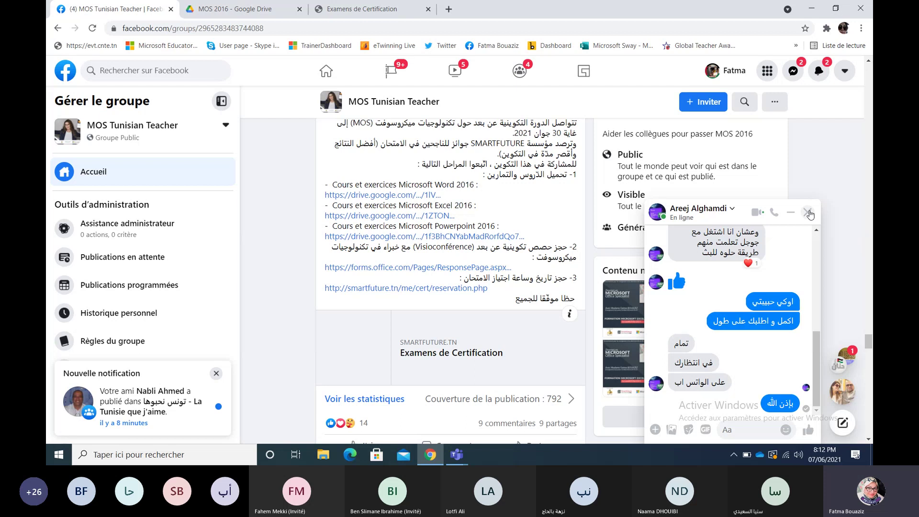
{"action": "left_click", "coordinate": [808, 213]}
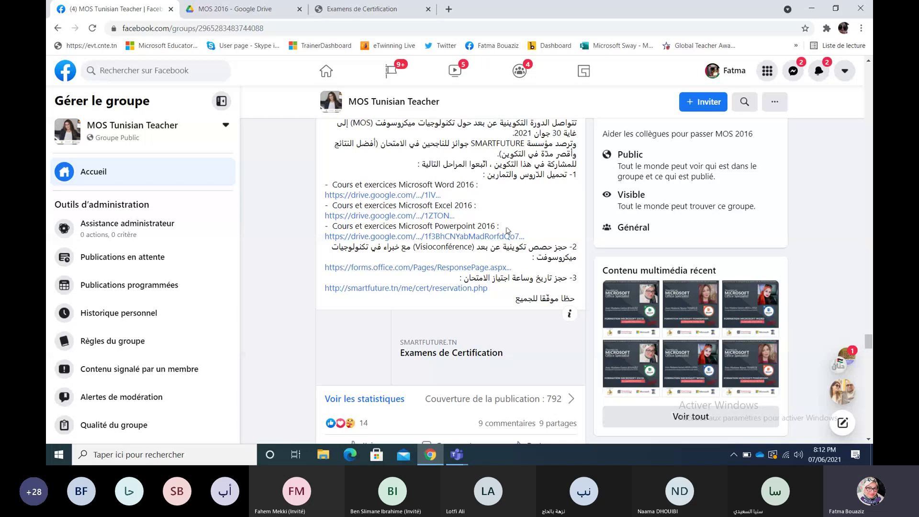
{"action": "left_click_drag", "start_coordinate": [870, 340], "coordinate": [870, 340]}
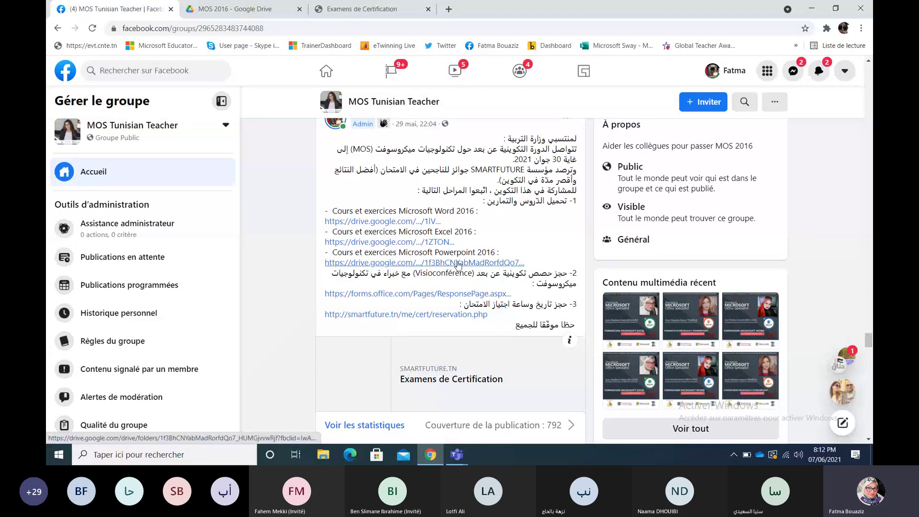
Step: Open the Excel Drive link and preview Excel_2016.pdf down to page 9's skills matrix
{"action": "left_click", "coordinate": [436, 242]}
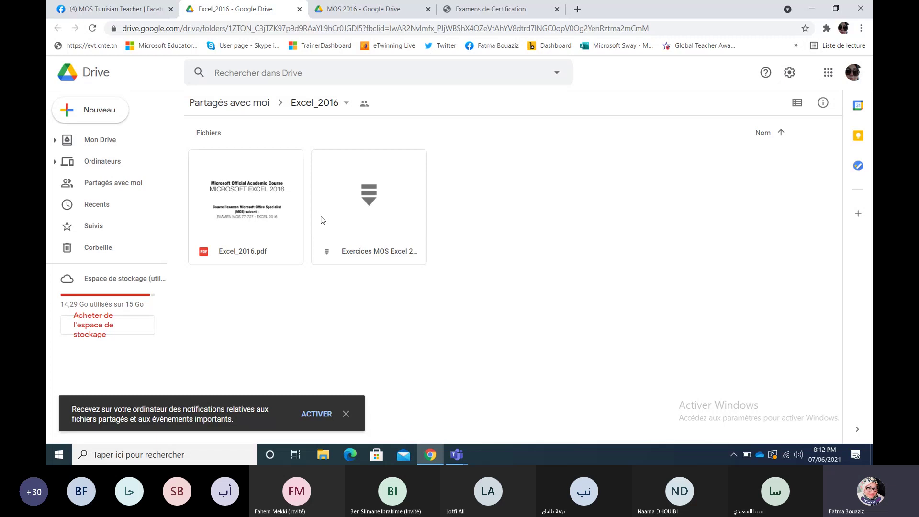
{"action": "left_click", "coordinate": [270, 209]}
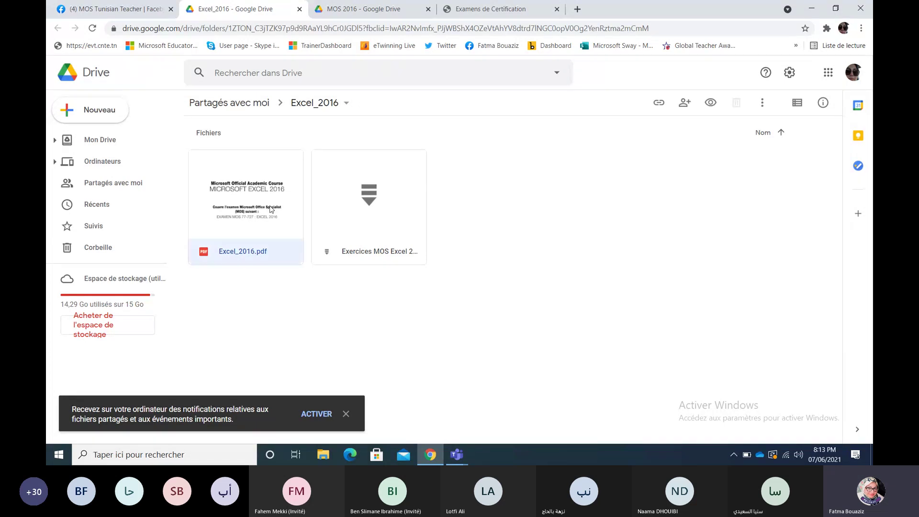
{"action": "double_click", "coordinate": [271, 208]}
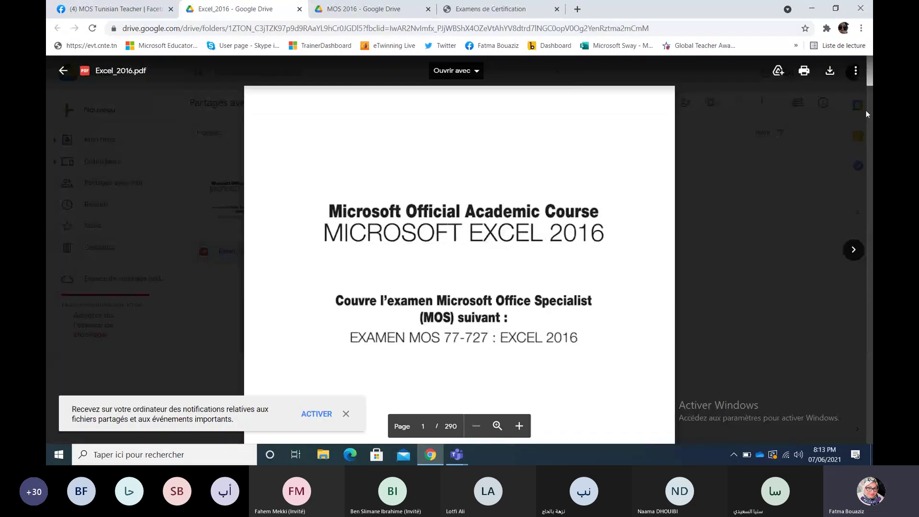
{"action": "scroll", "coordinate": [868, 80], "scroll_direction": "down", "scroll_amount": 10}
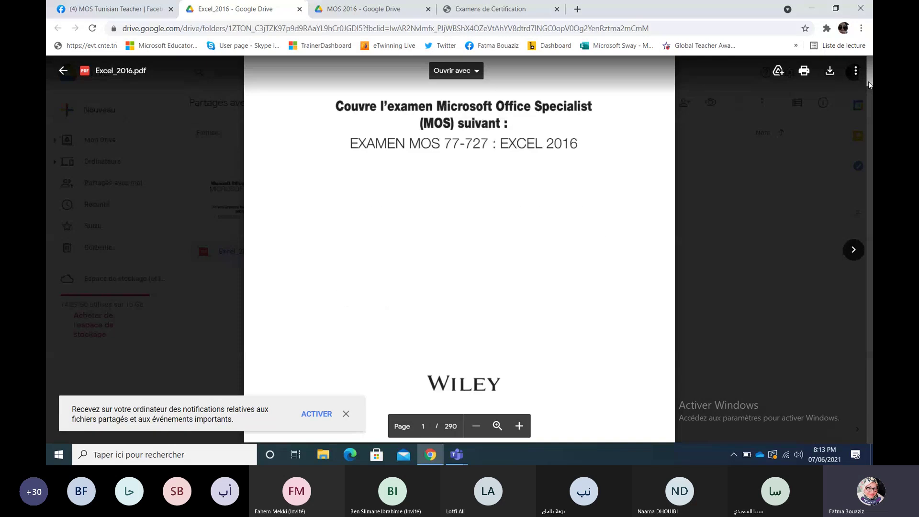
{"action": "scroll", "coordinate": [868, 81], "scroll_direction": "down", "scroll_amount": 5}
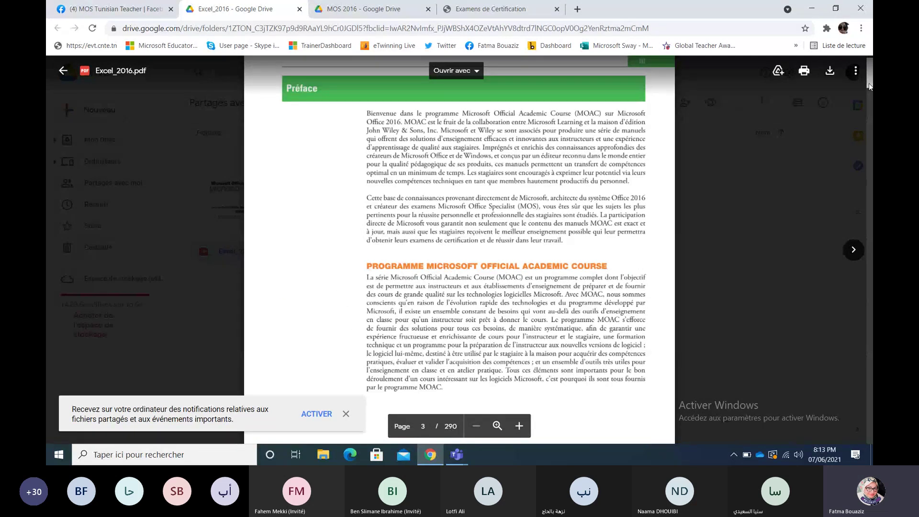
{"action": "scroll", "coordinate": [868, 84], "scroll_direction": "down", "scroll_amount": 4}
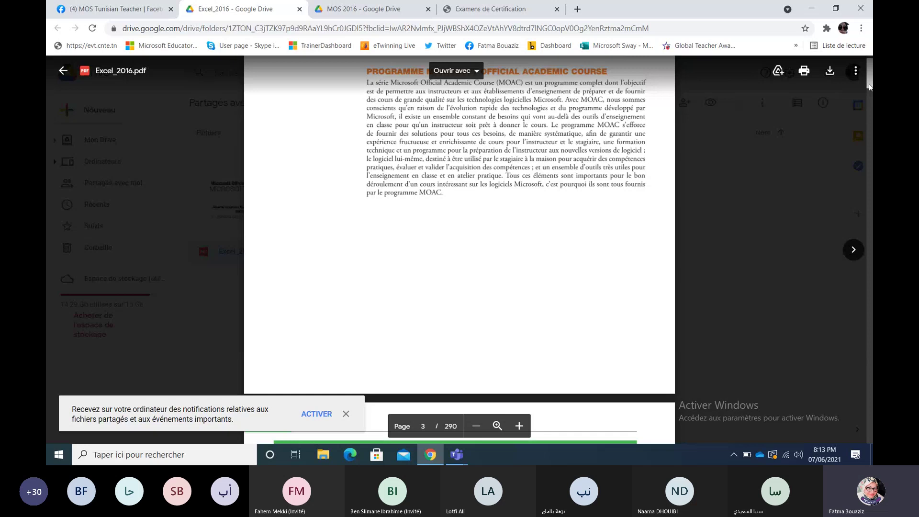
{"action": "mouse_move", "coordinate": [868, 83]}
{"action": "left_mouse_down"}
{"action": "mouse_move", "coordinate": [871, 104]}
{"action": "mouse_move", "coordinate": [870, 78]}
{"action": "left_mouse_up"}
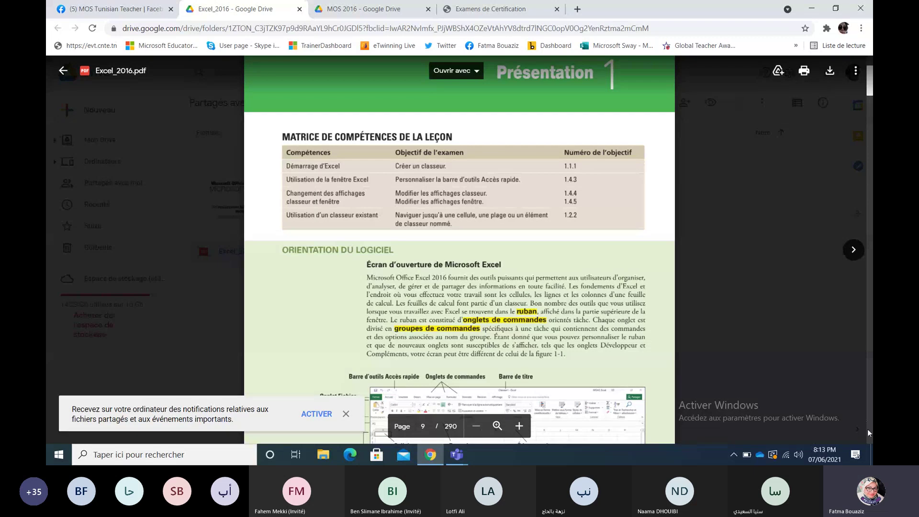
Step: Page through the Excel_2016.pdf course book down to page 57, chapter 4
{"action": "scroll", "coordinate": [867, 433], "scroll_direction": "down", "scroll_amount": 4}
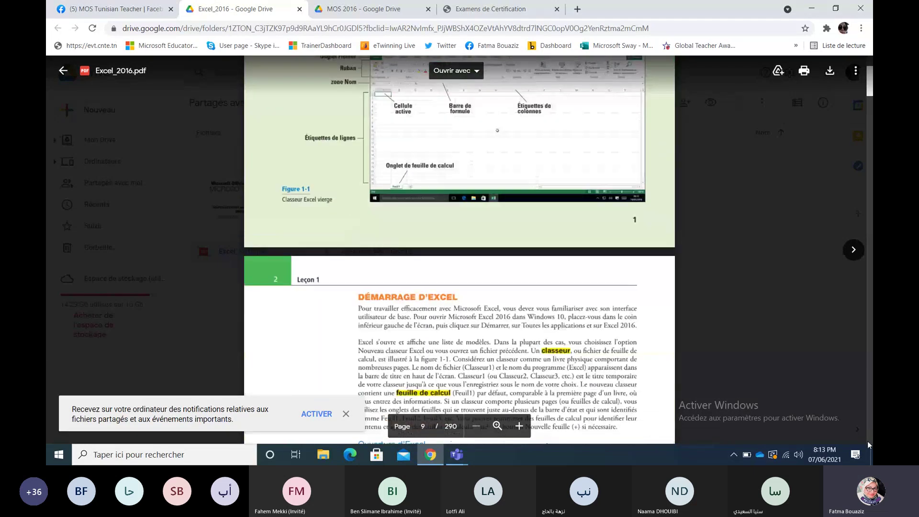
{"action": "scroll", "coordinate": [867, 441], "scroll_direction": "down", "scroll_amount": 10}
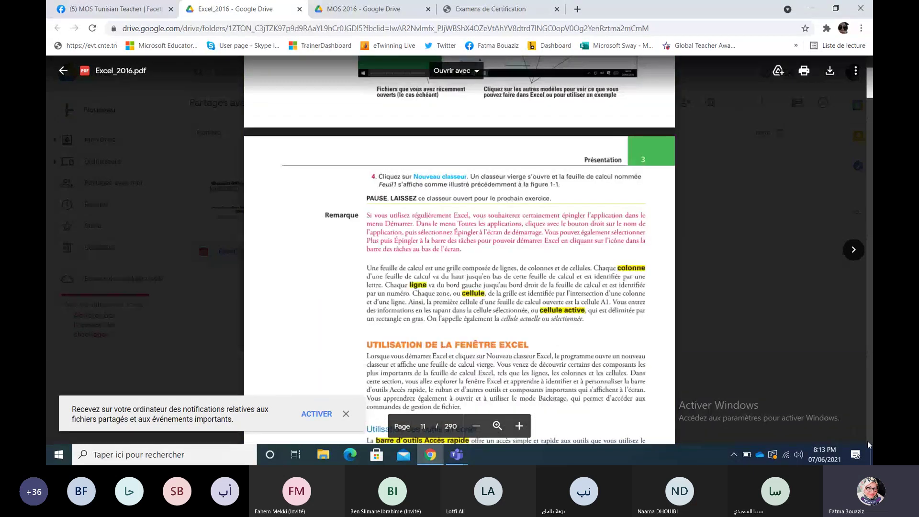
{"action": "scroll", "coordinate": [867, 441], "scroll_direction": "down", "scroll_amount": 15}
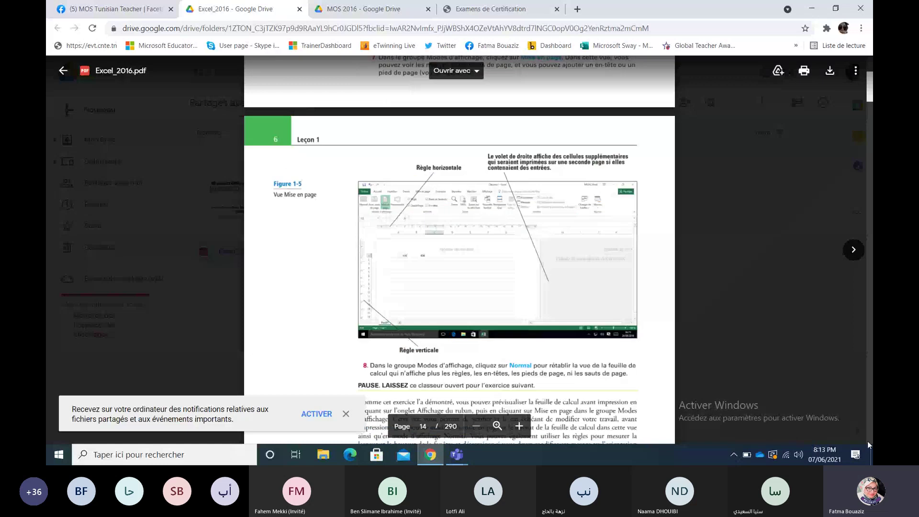
{"action": "scroll", "coordinate": [867, 441], "scroll_direction": "down", "scroll_amount": 8}
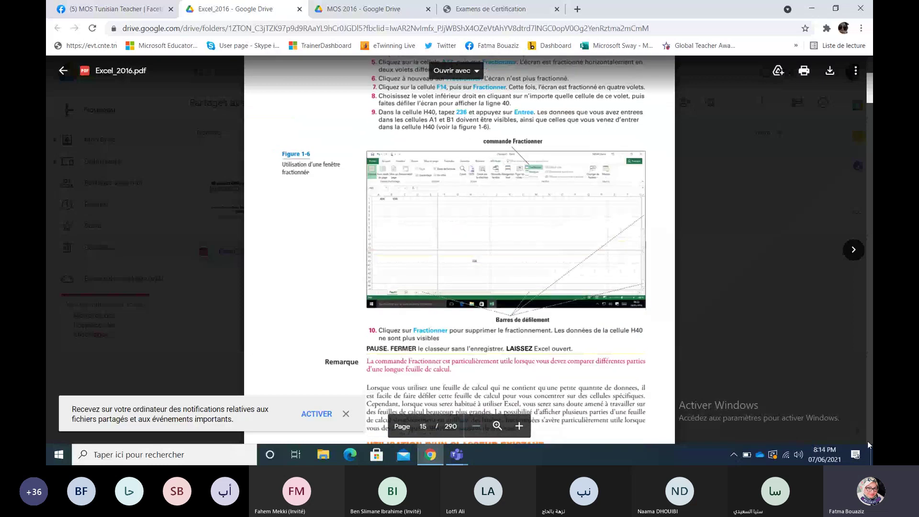
{"action": "scroll", "coordinate": [867, 440], "scroll_direction": "down", "scroll_amount": 5}
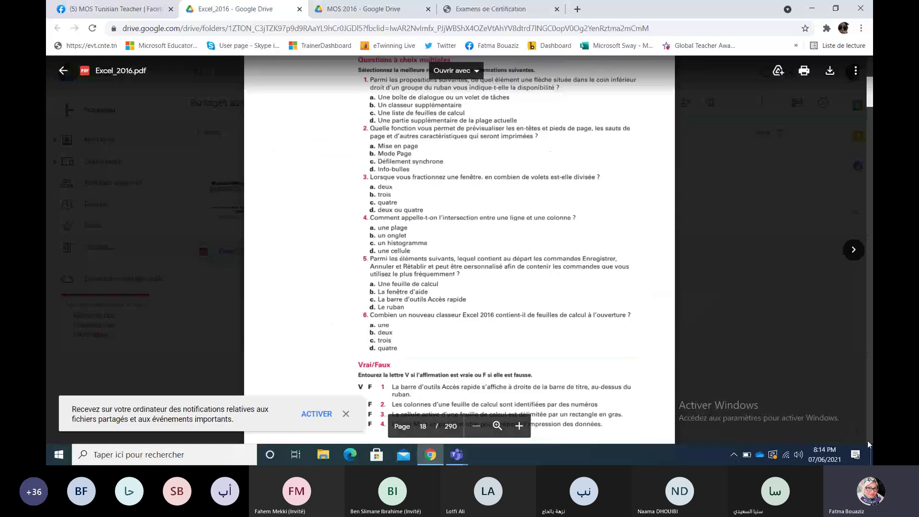
{"action": "scroll", "coordinate": [870, 89], "scroll_direction": "up", "scroll_amount": 5}
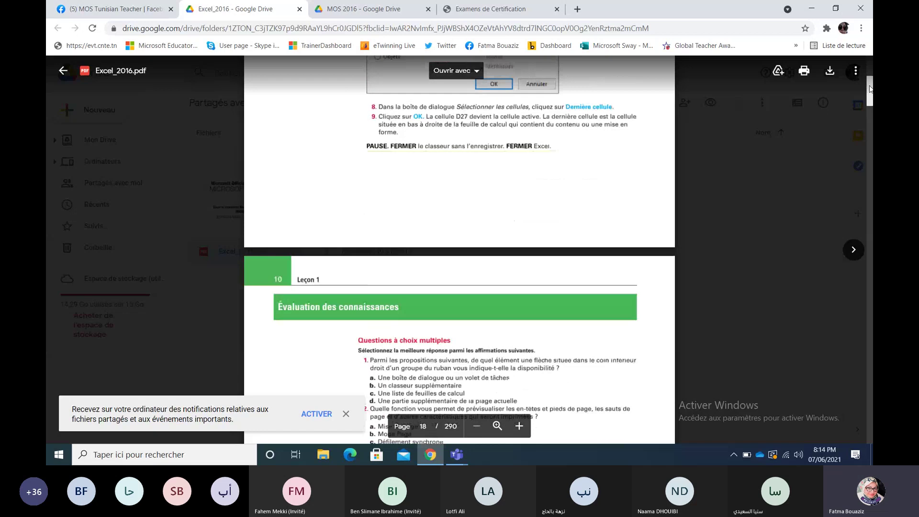
{"action": "left_click_drag", "start_coordinate": [870, 89], "coordinate": [870, 91]}
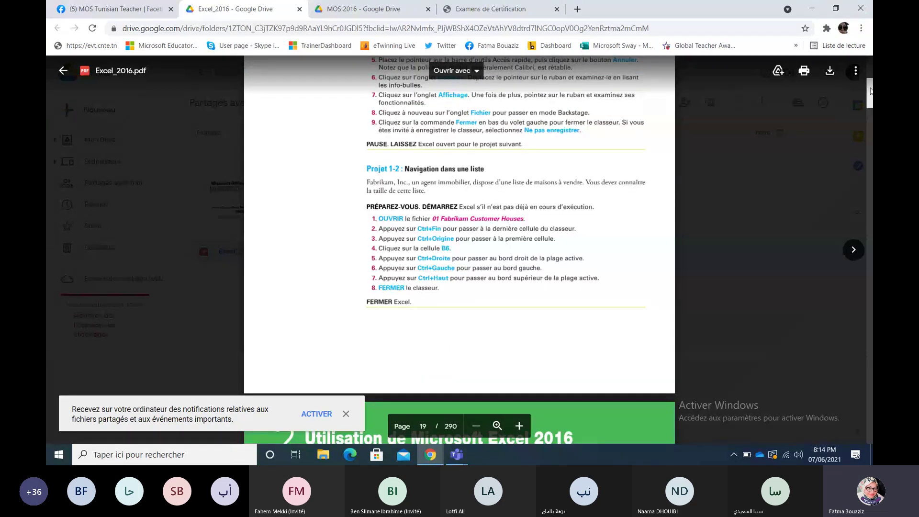
{"action": "scroll", "coordinate": [870, 91], "scroll_direction": "down", "scroll_amount": 3}
{"action": "scroll", "coordinate": [870, 91], "scroll_direction": "up", "scroll_amount": 3}
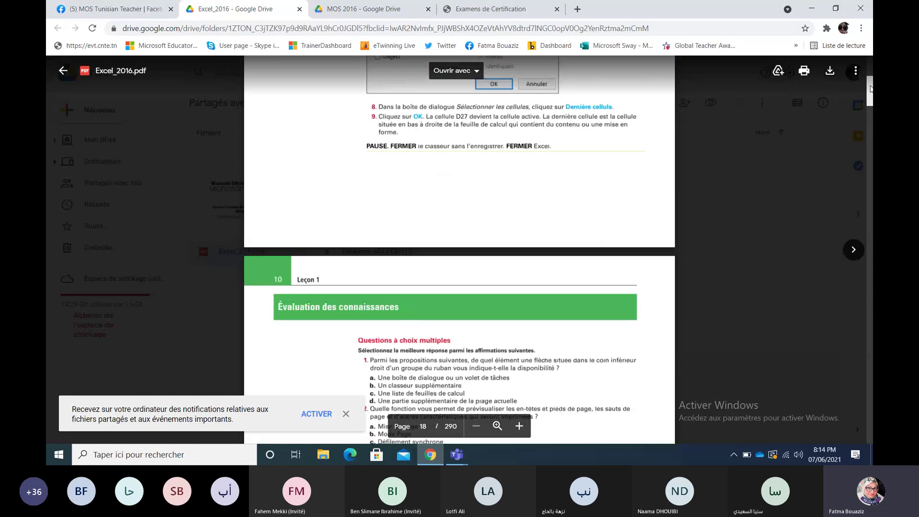
{"action": "scroll", "coordinate": [870, 91], "scroll_direction": "up", "scroll_amount": 5}
{"action": "scroll", "coordinate": [870, 89], "scroll_direction": "up", "scroll_amount": 3}
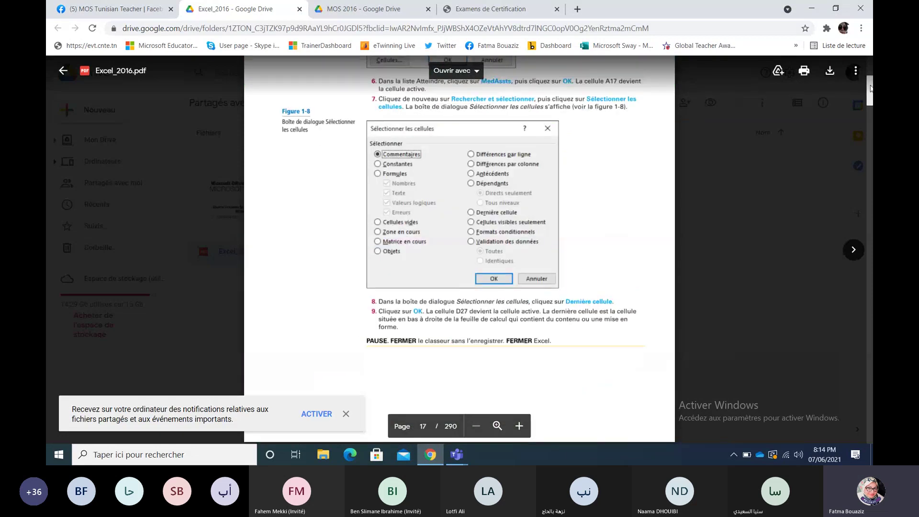
{"action": "scroll", "coordinate": [870, 90], "scroll_direction": "down", "scroll_amount": 6}
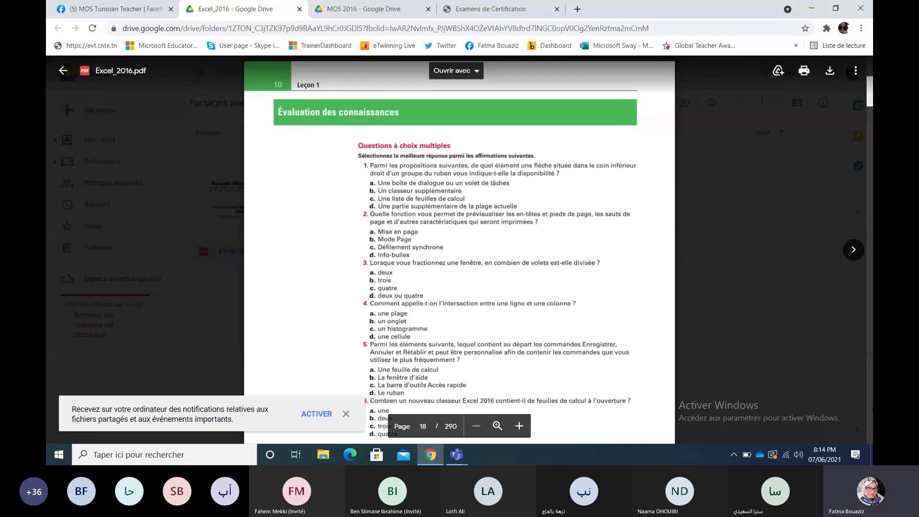
{"action": "scroll", "coordinate": [459, 249], "scroll_direction": "down", "scroll_amount": 5}
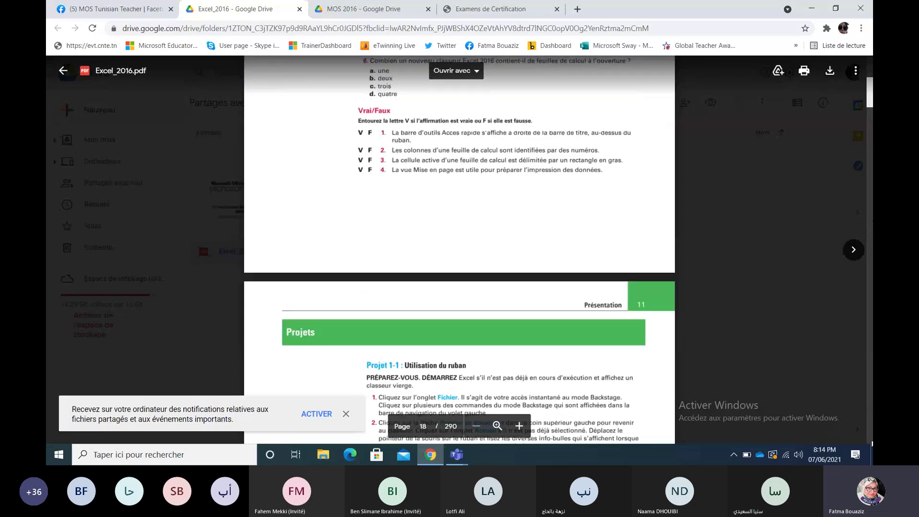
{"action": "scroll", "coordinate": [459, 249], "scroll_direction": "down", "scroll_amount": 5}
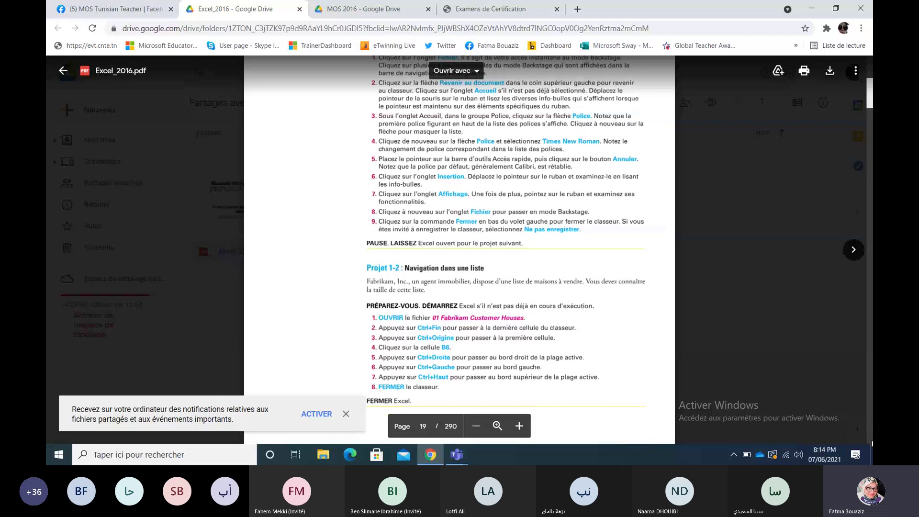
{"action": "scroll", "coordinate": [459, 248], "scroll_direction": "down", "scroll_amount": 5}
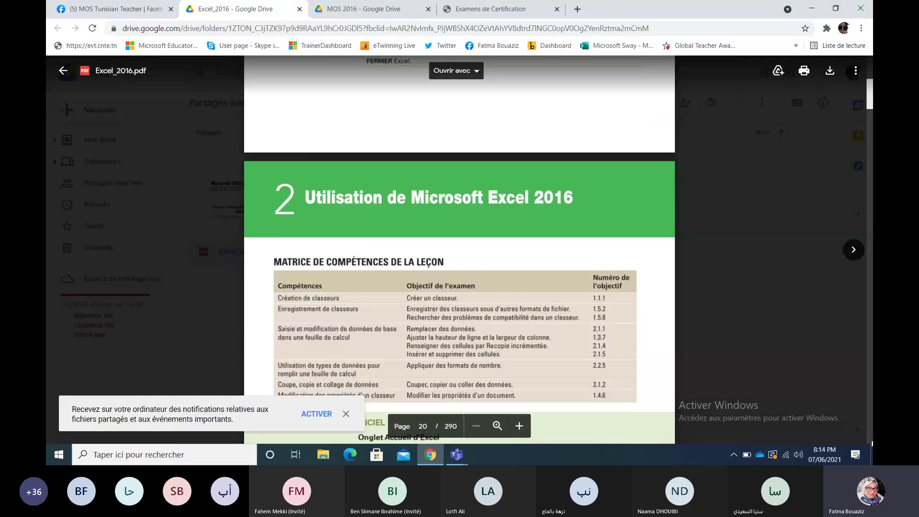
{"action": "scroll", "coordinate": [460, 249], "scroll_direction": "down", "scroll_amount": 5}
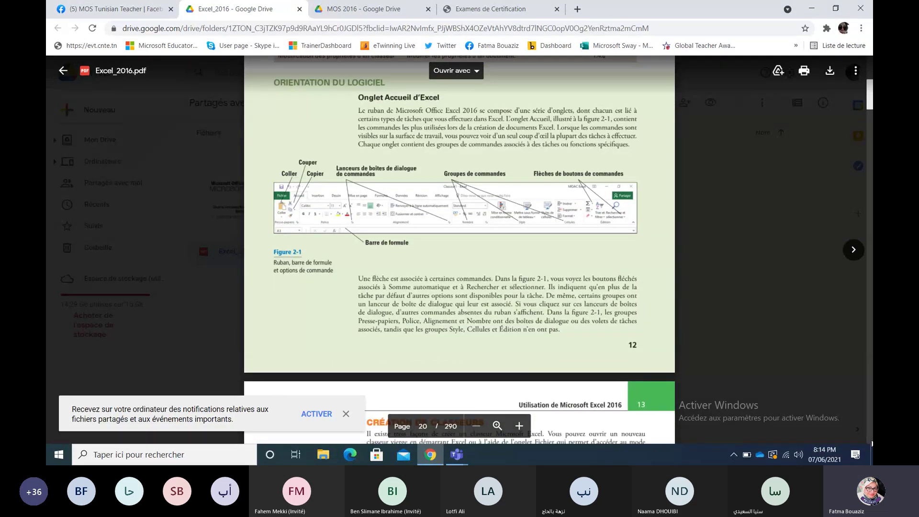
{"action": "scroll", "coordinate": [460, 249], "scroll_direction": "down", "scroll_amount": 1}
{"action": "scroll", "coordinate": [459, 249], "scroll_direction": "down", "scroll_amount": 10}
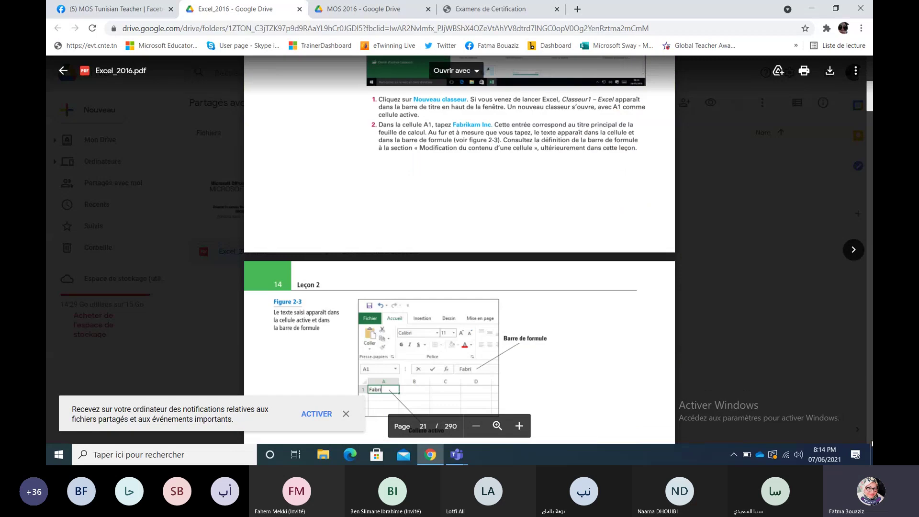
{"action": "scroll", "coordinate": [459, 249], "scroll_direction": "down", "scroll_amount": 20}
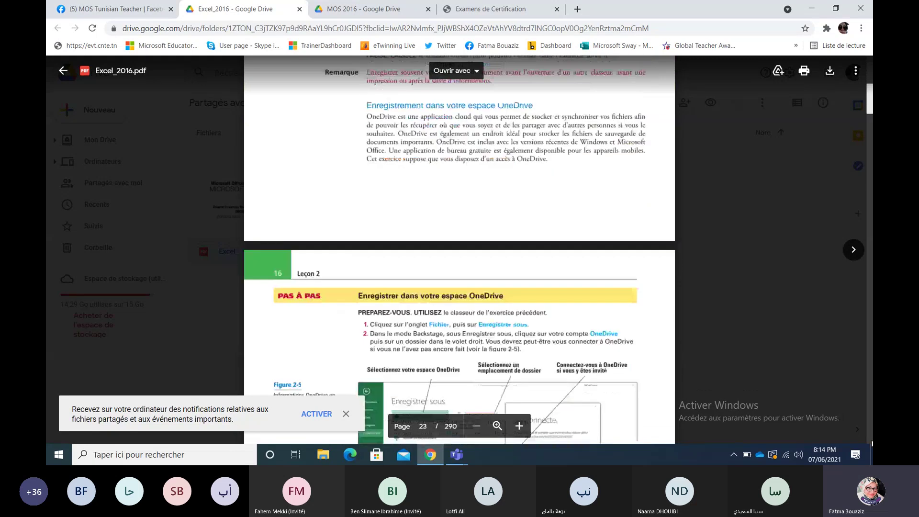
{"action": "scroll", "coordinate": [459, 249], "scroll_direction": "down", "scroll_amount": 20}
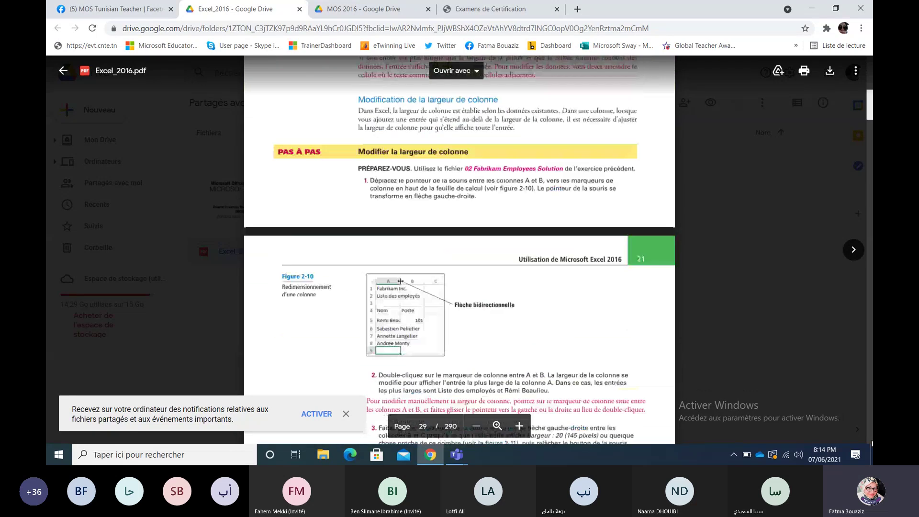
{"action": "scroll", "coordinate": [459, 249], "scroll_direction": "down", "scroll_amount": 20}
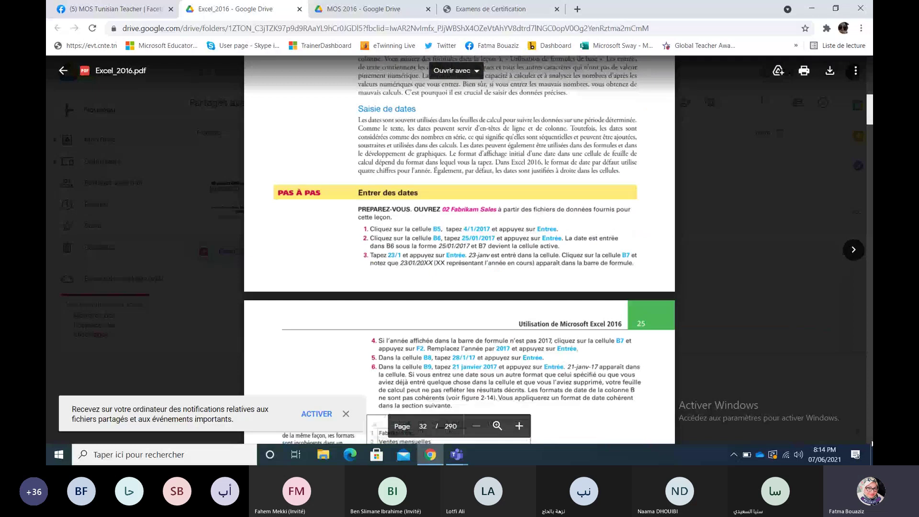
{"action": "scroll", "coordinate": [459, 249], "scroll_direction": "down", "scroll_amount": 15}
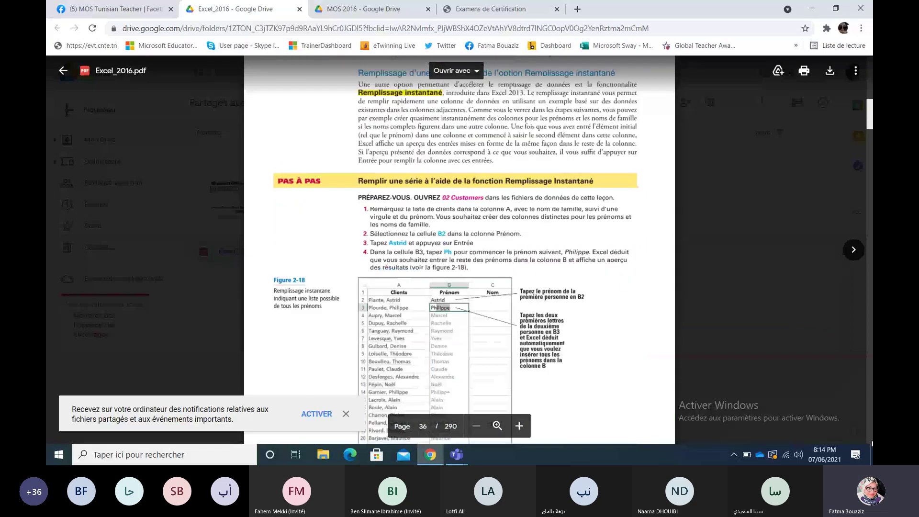
{"action": "scroll", "coordinate": [459, 249], "scroll_direction": "down", "scroll_amount": 2}
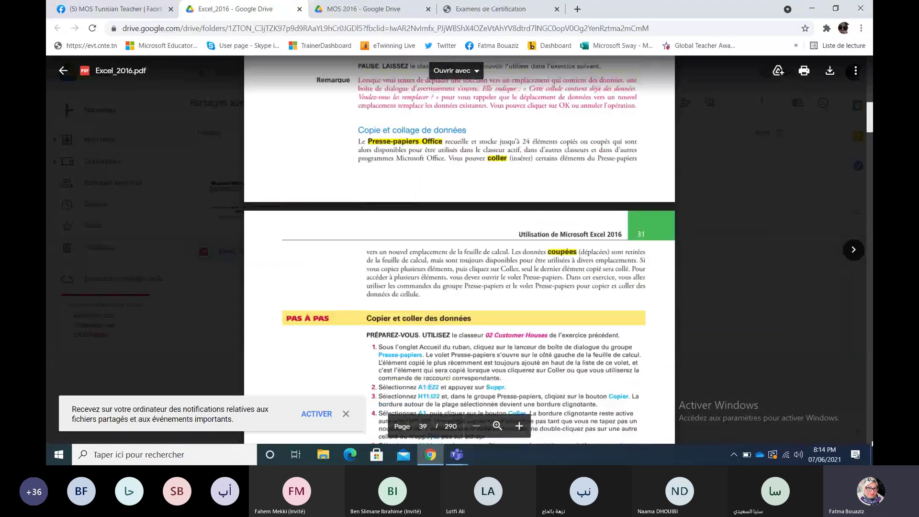
{"action": "scroll", "coordinate": [459, 249], "scroll_direction": "down", "scroll_amount": 6}
{"action": "scroll", "coordinate": [459, 249], "scroll_direction": "down", "scroll_amount": 20}
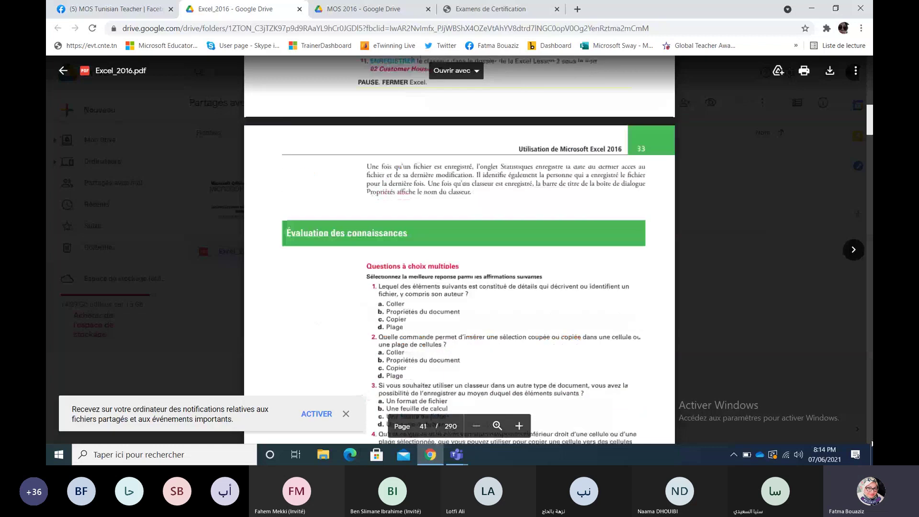
{"action": "scroll", "coordinate": [459, 249], "scroll_direction": "down", "scroll_amount": 20}
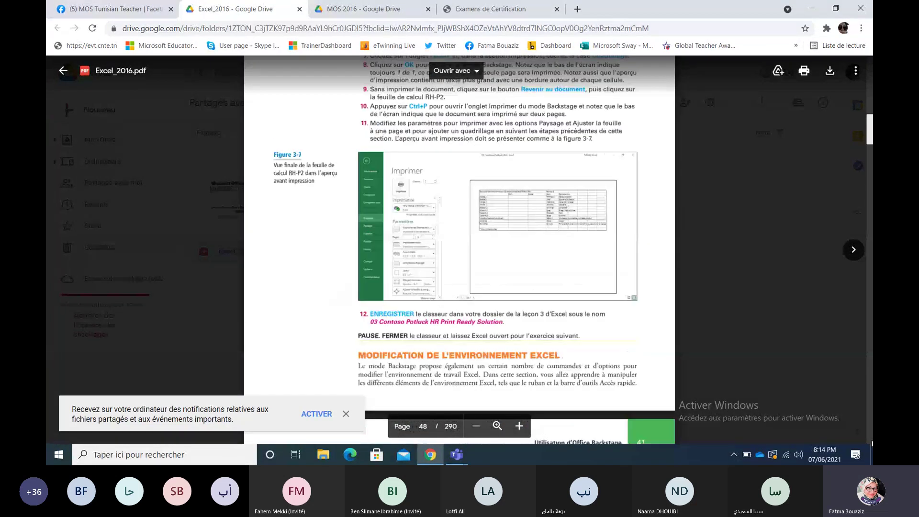
{"action": "scroll", "coordinate": [459, 249], "scroll_direction": "down", "scroll_amount": 20}
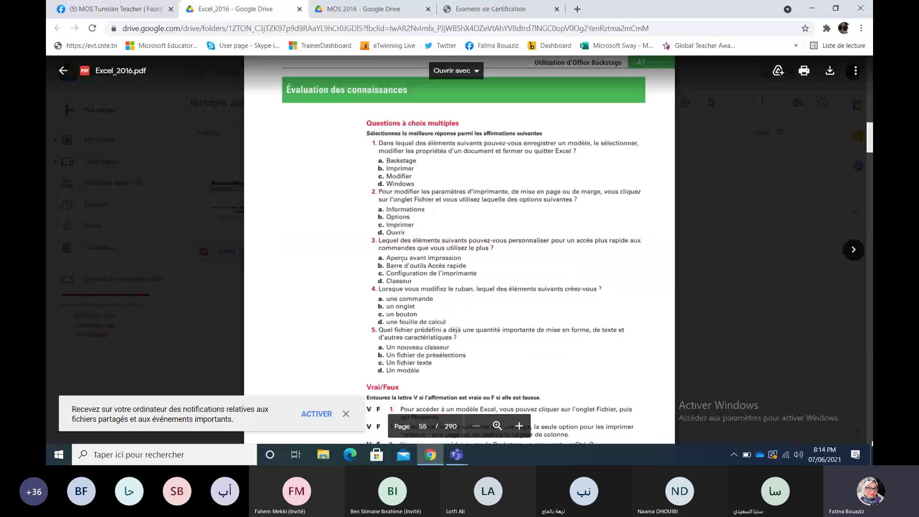
{"action": "scroll", "coordinate": [755, 359], "scroll_direction": "down", "scroll_amount": 15}
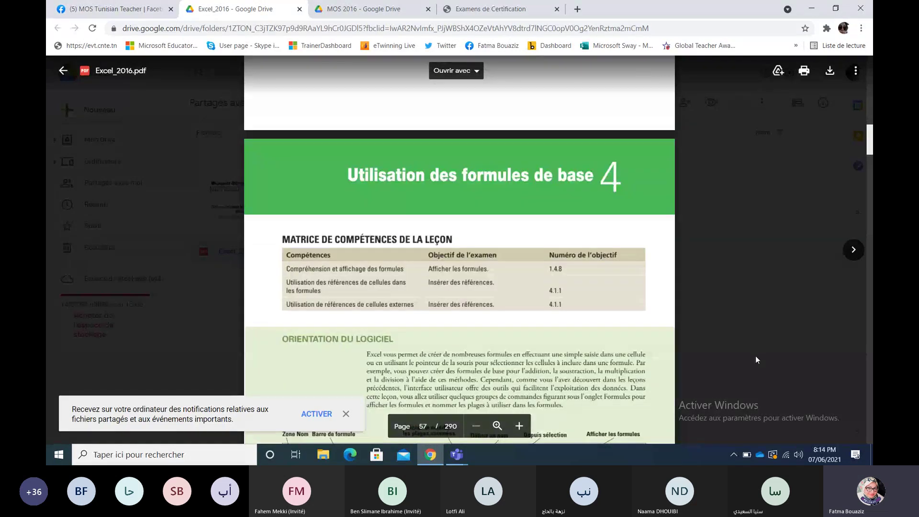
Step: Close the PDF preview and preview the Exercices MOS Excel 2016.rar archive
{"action": "left_click", "coordinate": [578, 9]}
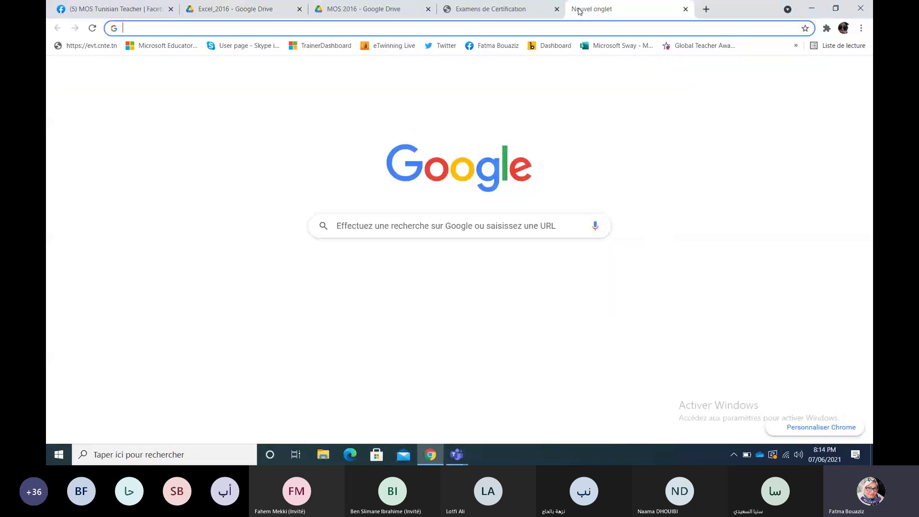
{"action": "left_click", "coordinate": [259, 12]}
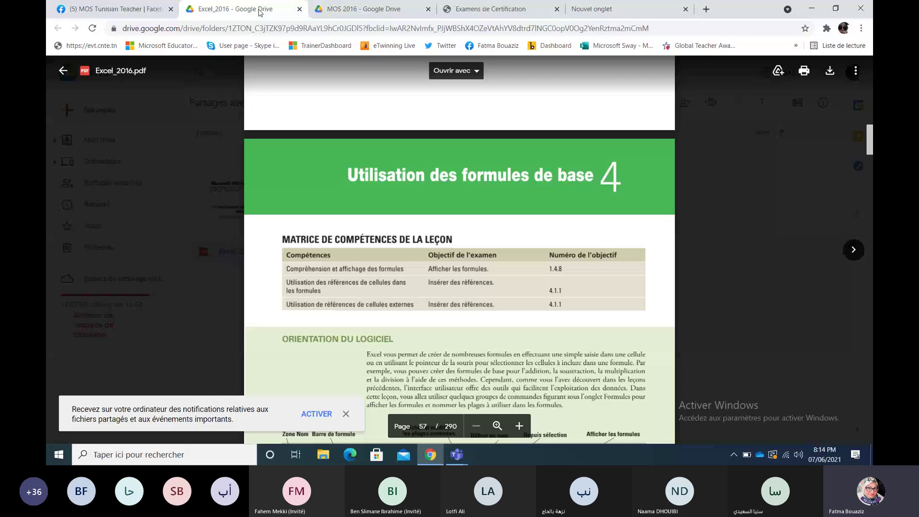
{"action": "left_click", "coordinate": [63, 71]}
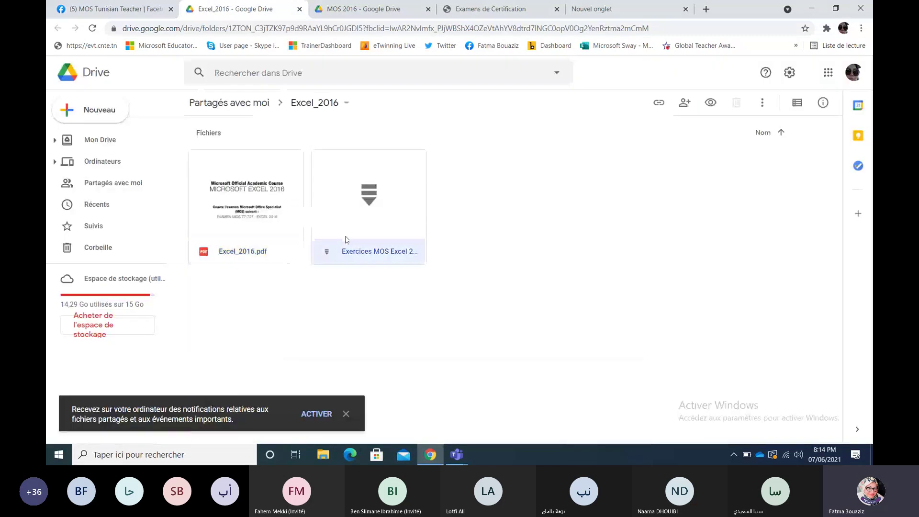
{"action": "double_click", "coordinate": [346, 236]}
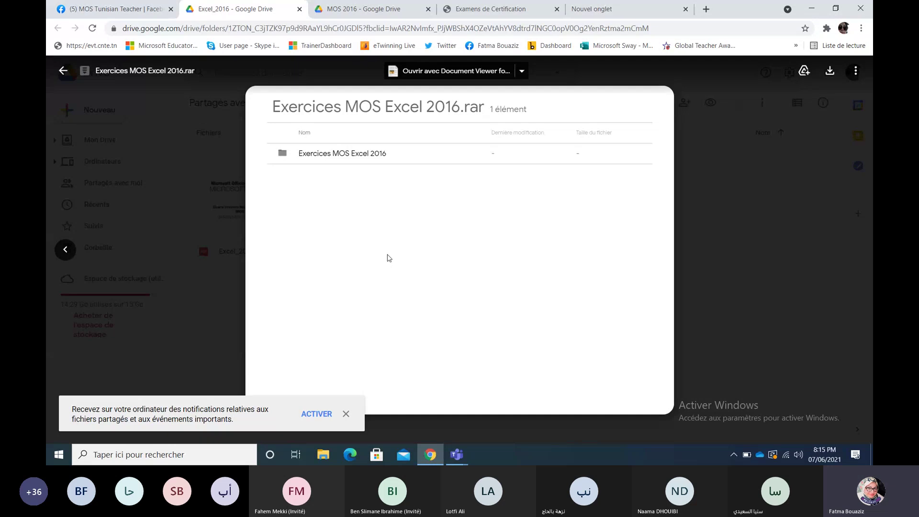
Step: Browse into the Exercices MOS Excel 2016 lesson folders, back out to the top, and close the archive preview
{"action": "left_click", "coordinate": [340, 159]}
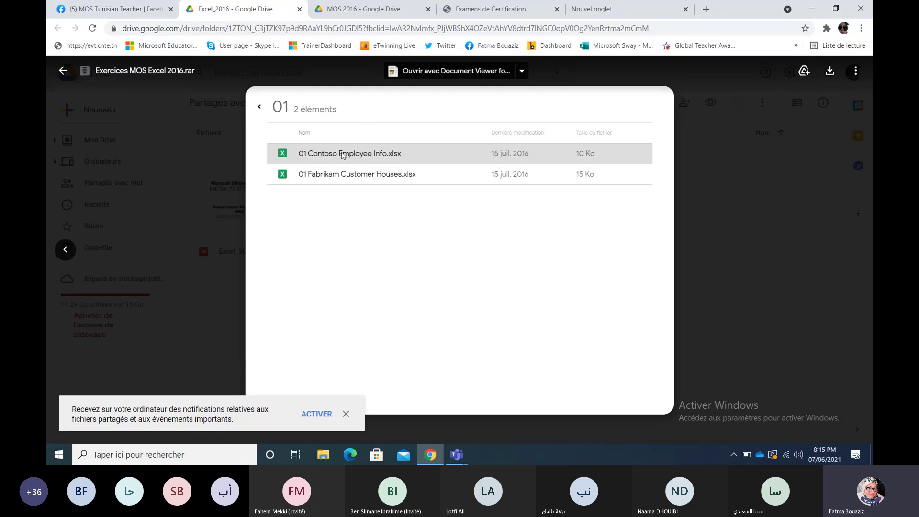
{"action": "left_click", "coordinate": [260, 108]}
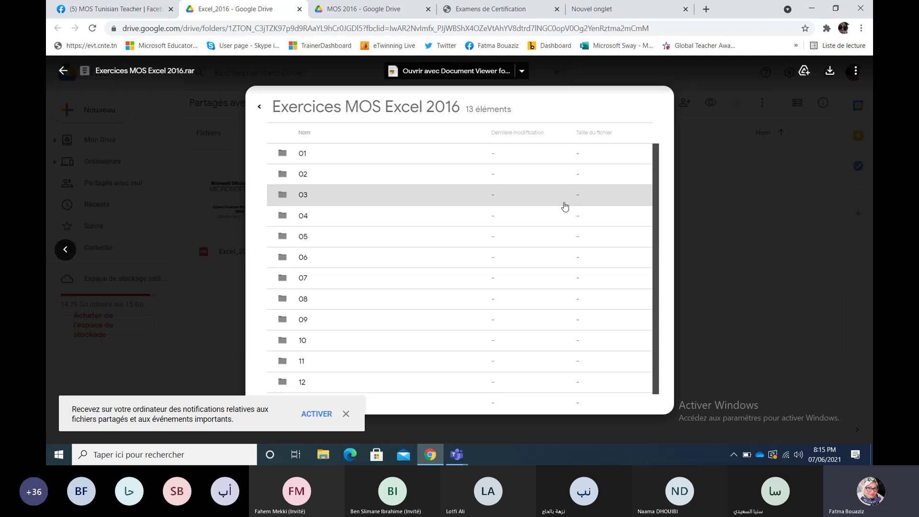
{"action": "scroll", "coordinate": [663, 258], "scroll_direction": "down", "scroll_amount": 1}
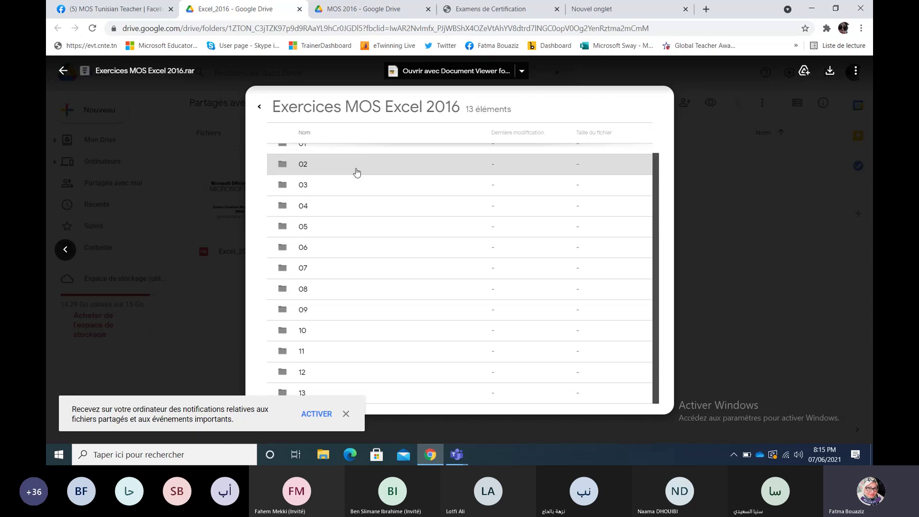
{"action": "left_click", "coordinate": [259, 106]}
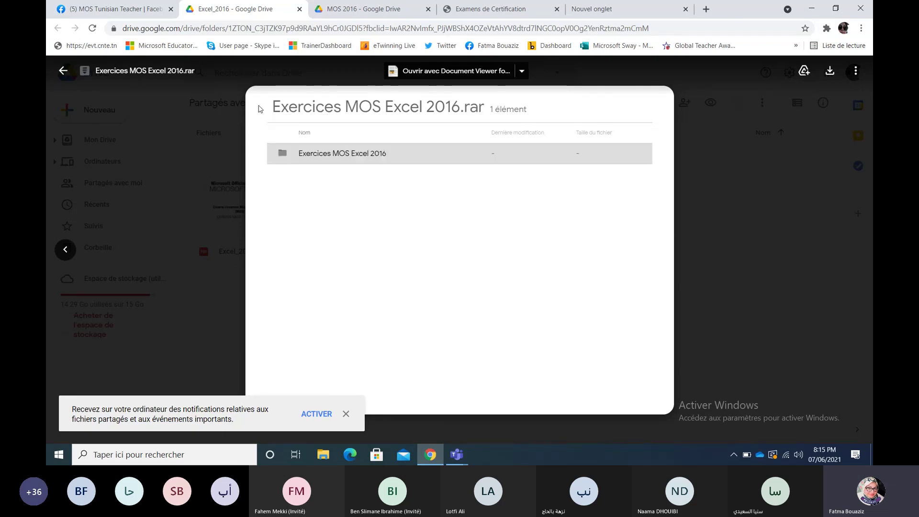
{"action": "left_click", "coordinate": [736, 231]}
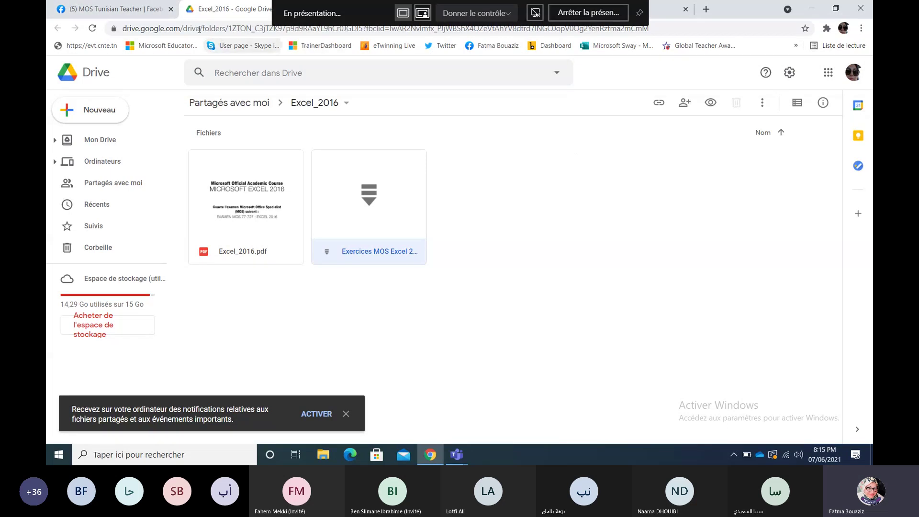
Step: Select the Excel_2016 Drive folder's web address after https: in the address bar
{"action": "left_click", "coordinate": [183, 28]}
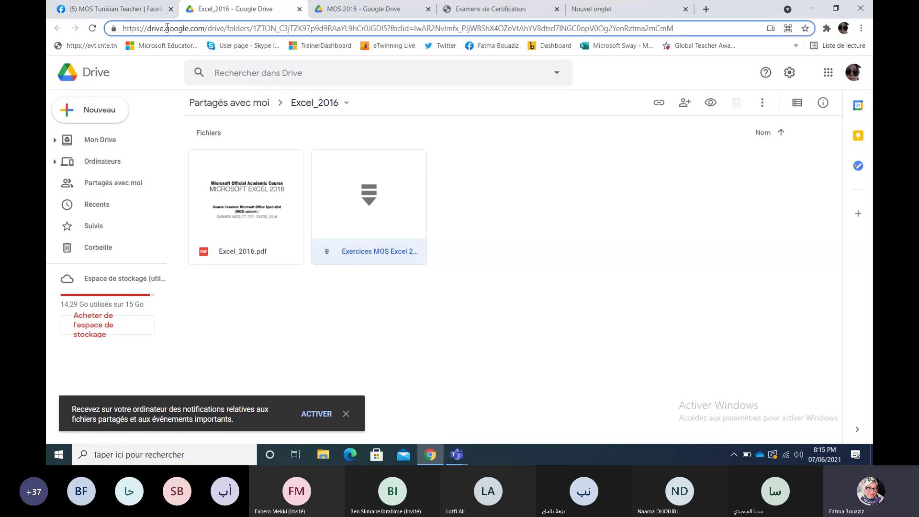
{"action": "double_click", "coordinate": [168, 29]}
{"action": "left_click_drag", "start_coordinate": [690, 29], "coordinate": [404, 28]}
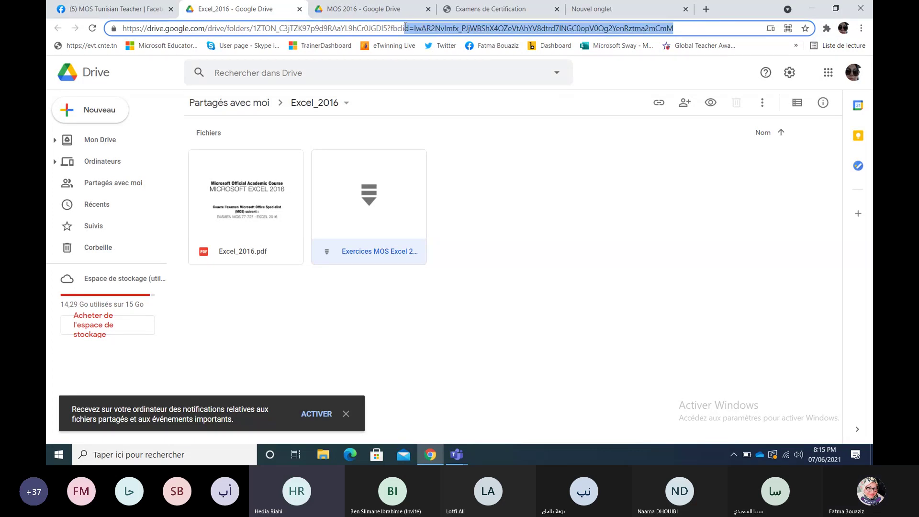
{"action": "left_click", "coordinate": [405, 27]}
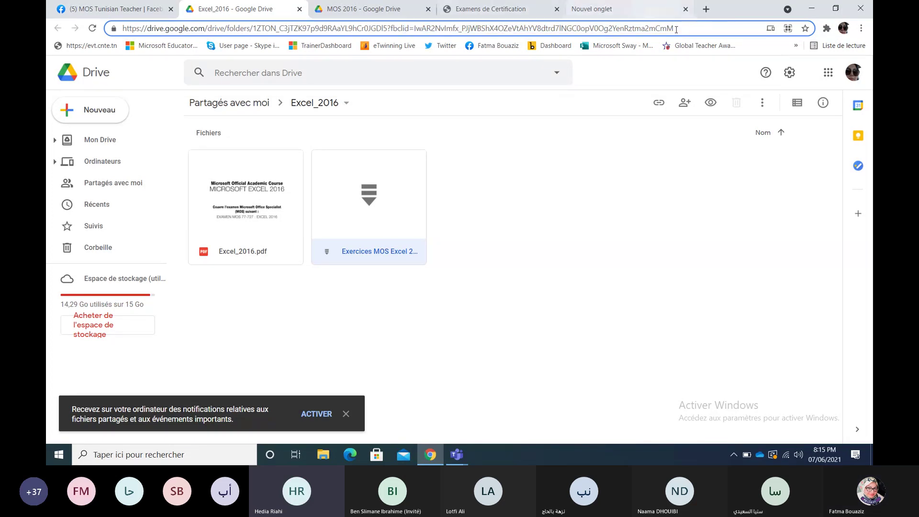
{"action": "left_click_drag", "start_coordinate": [676, 29], "coordinate": [433, 56]}
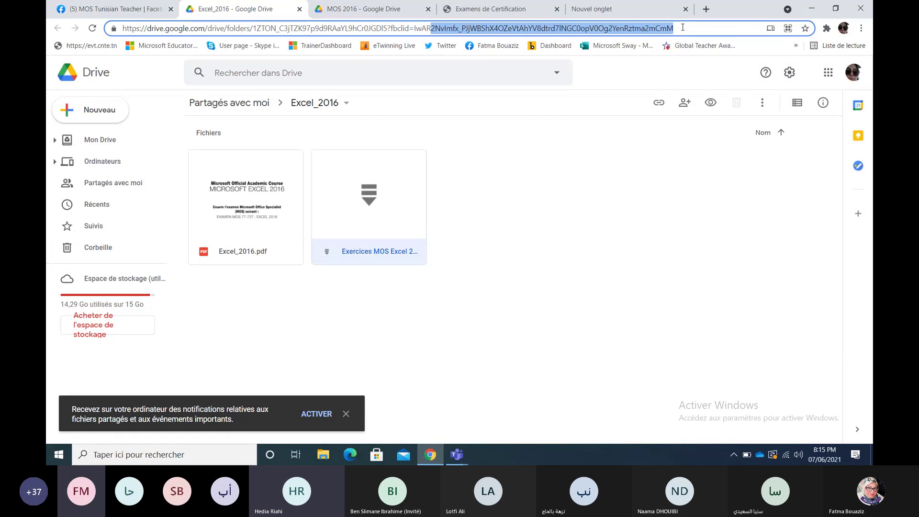
{"action": "left_click_drag", "start_coordinate": [682, 28], "coordinate": [120, 80]}
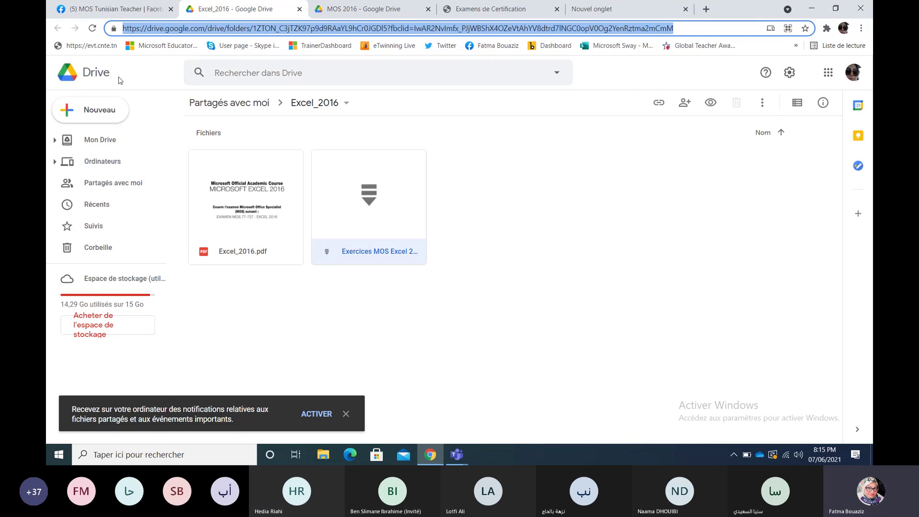
Step: Switch to the Facebook group tab, then bring the 'Formation Excel 2016' Teams meeting forward
{"action": "left_click", "coordinate": [86, 10]}
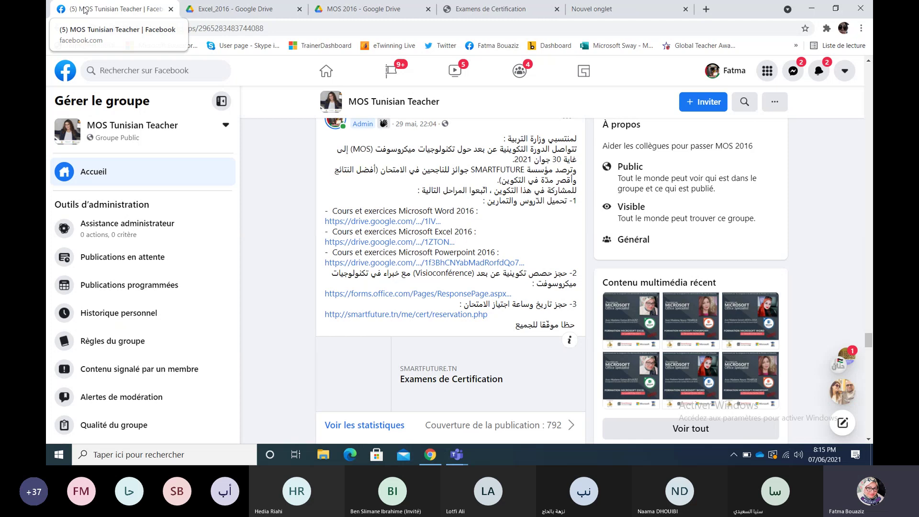
{"action": "mouse_move", "coordinate": [457, 454]}
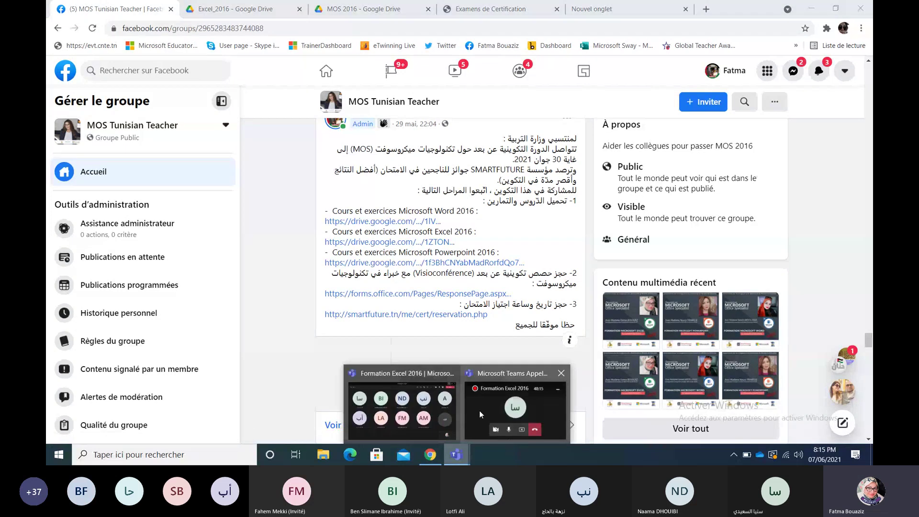
{"action": "left_click", "coordinate": [454, 412]}
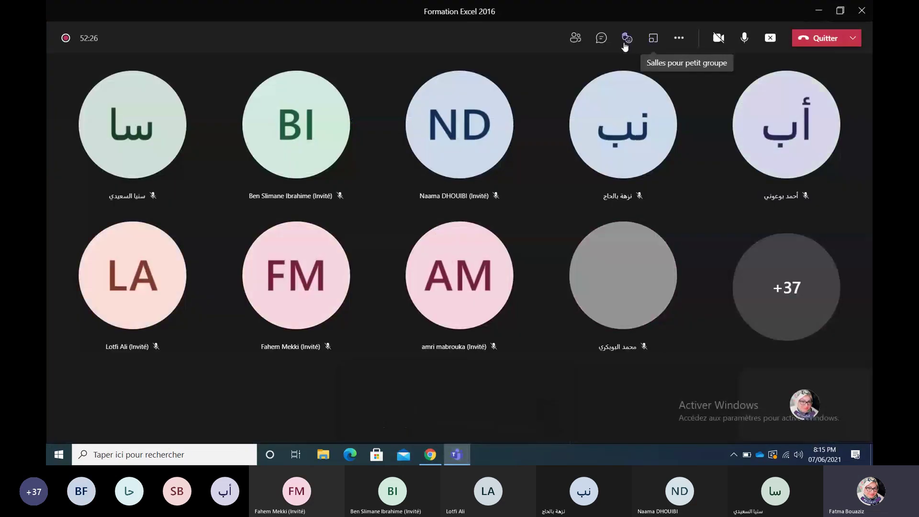
Step: Paste and send the Excel_2016 Drive folder link in the meeting chat, then return to Chrome
{"action": "left_click", "coordinate": [604, 42]}
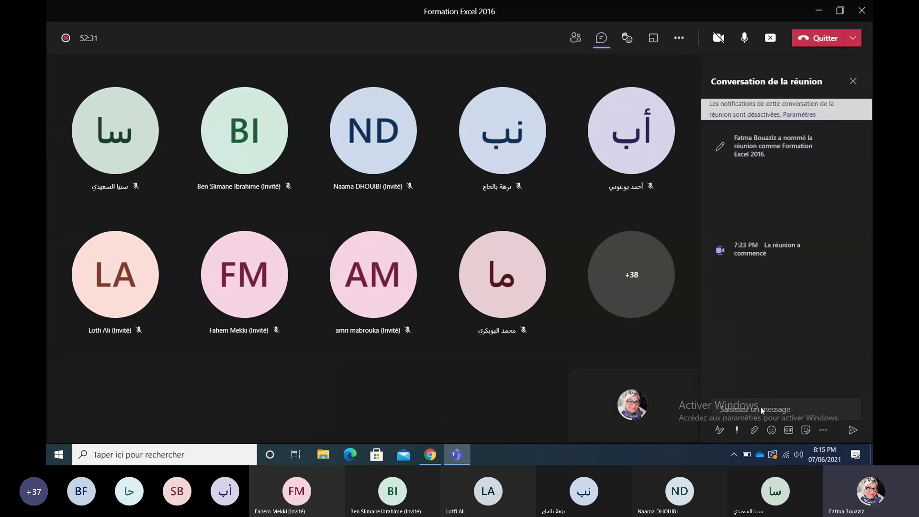
{"action": "left_click", "coordinate": [758, 410]}
{"action": "key", "text": "Return"}
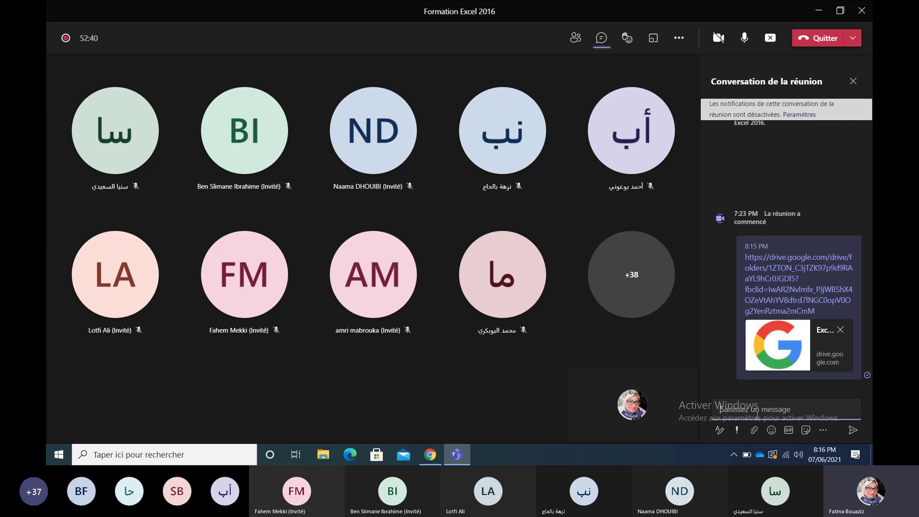
{"action": "left_click", "coordinate": [441, 460]}
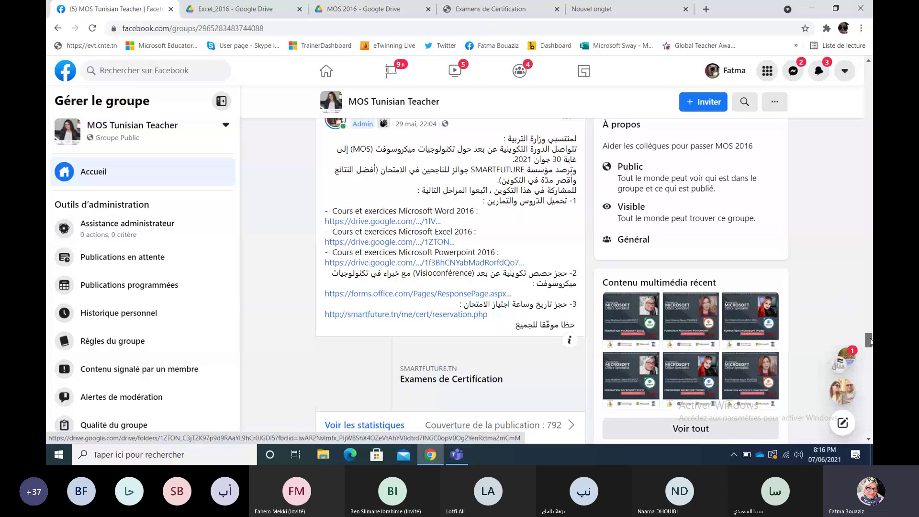
{"action": "scroll", "coordinate": [869, 341], "scroll_direction": "up", "scroll_amount": 1}
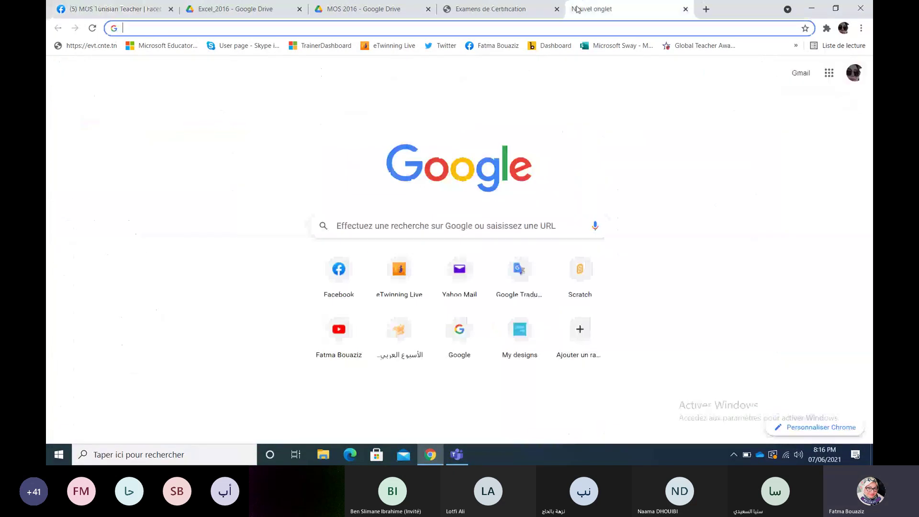
Step: In the new tab, search Google for 'excel' and open Microsoft's Excel product page
{"action": "left_click", "coordinate": [592, 9]}
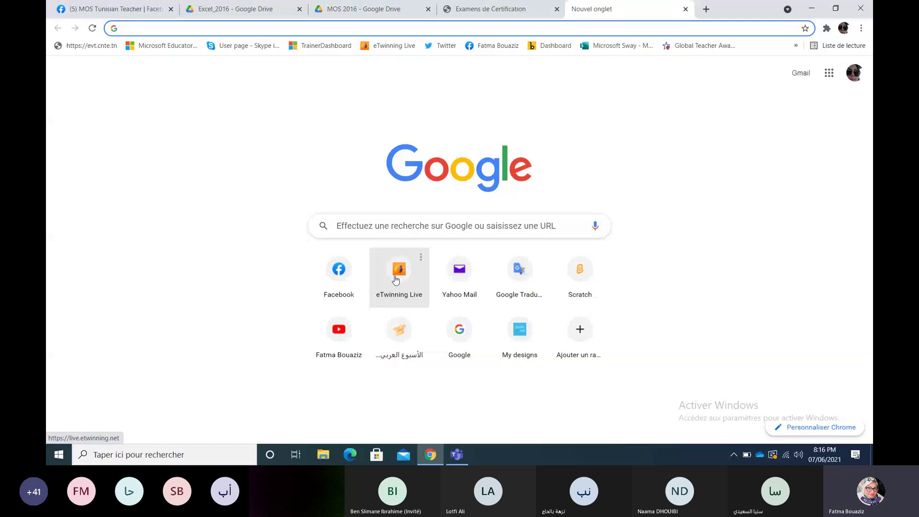
{"action": "left_click", "coordinate": [459, 329]}
{"action": "type", "text": "excel"}
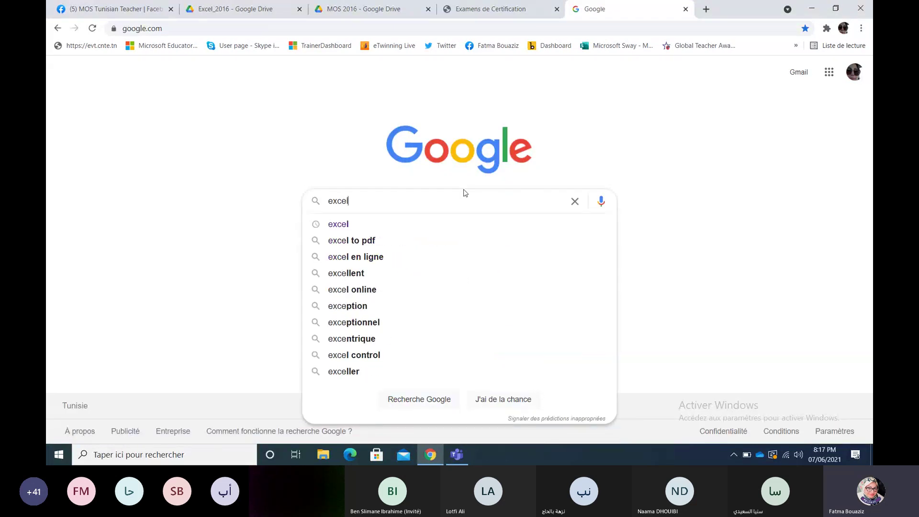
{"action": "key", "text": "Return"}
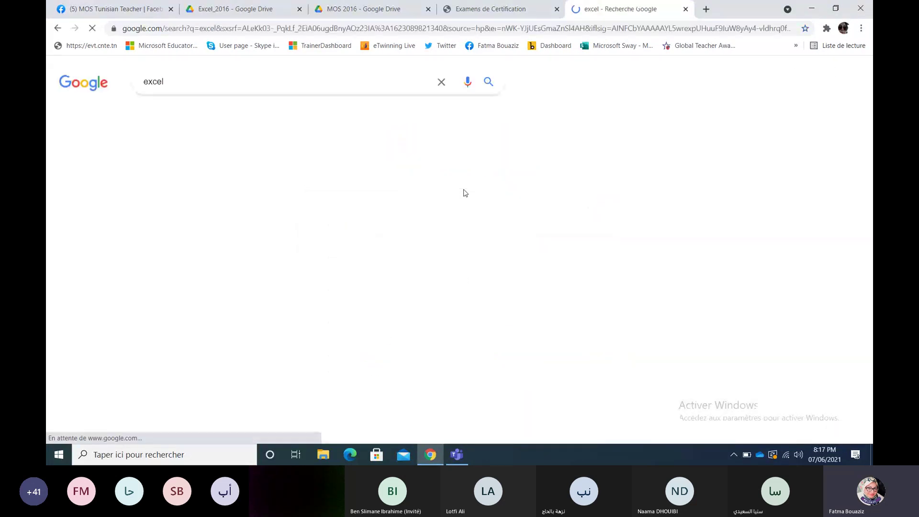
{"action": "left_click", "coordinate": [364, 175]}
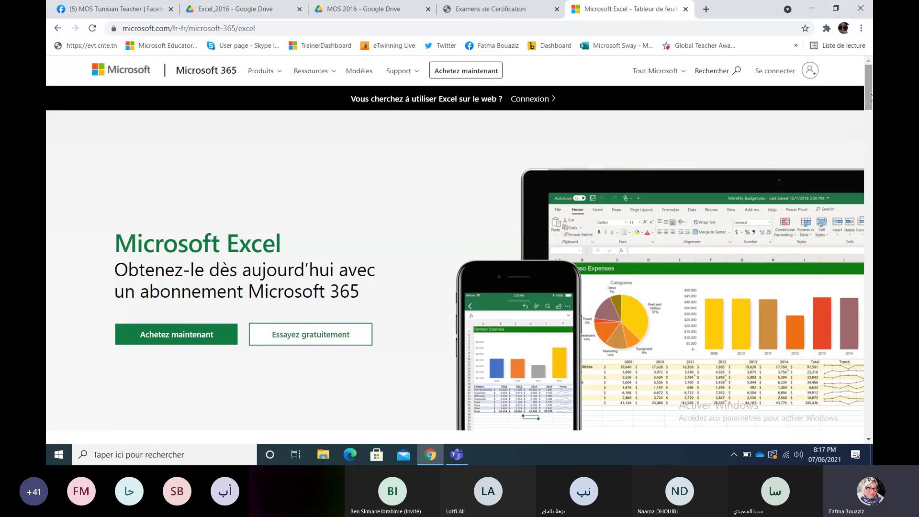
Step: Scroll through Microsoft's Excel product page
{"action": "left_click_drag", "start_coordinate": [868, 83], "coordinate": [868, 148]}
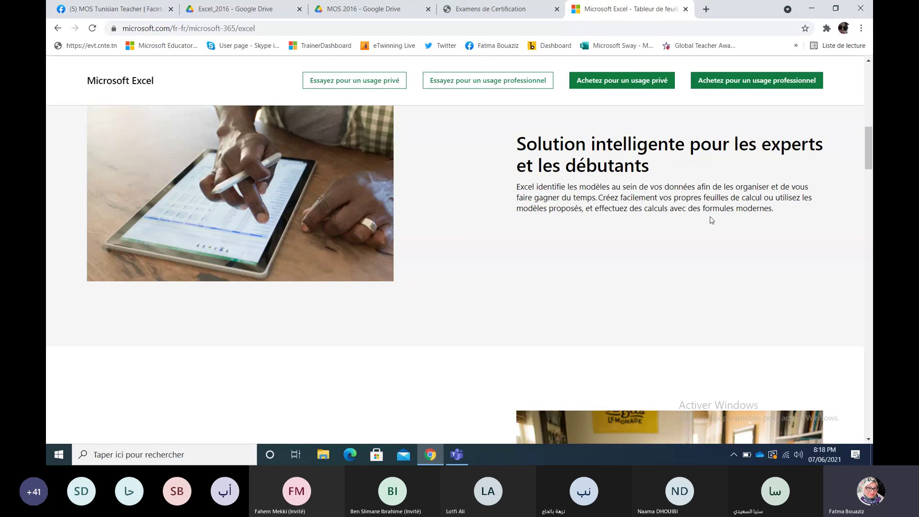
{"action": "left_click_drag", "start_coordinate": [868, 151], "coordinate": [872, 188]}
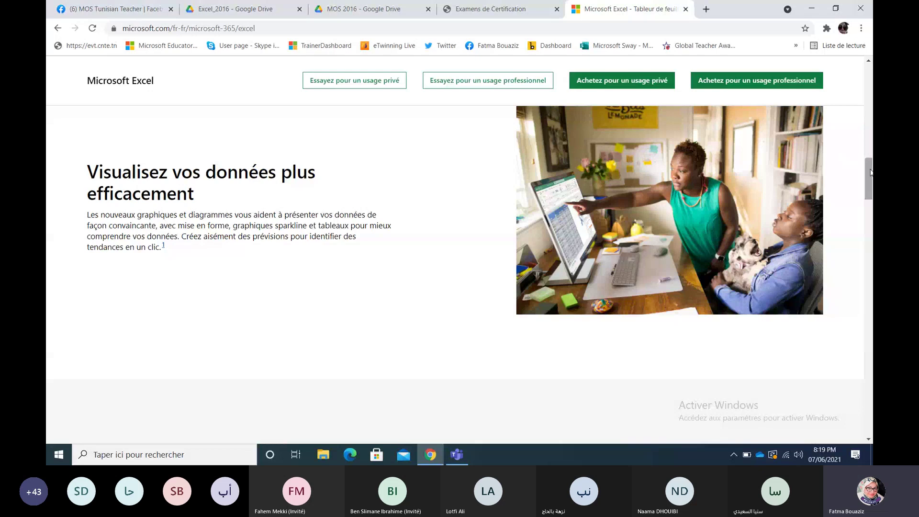
{"action": "left_click_drag", "start_coordinate": [870, 172], "coordinate": [871, 205]}
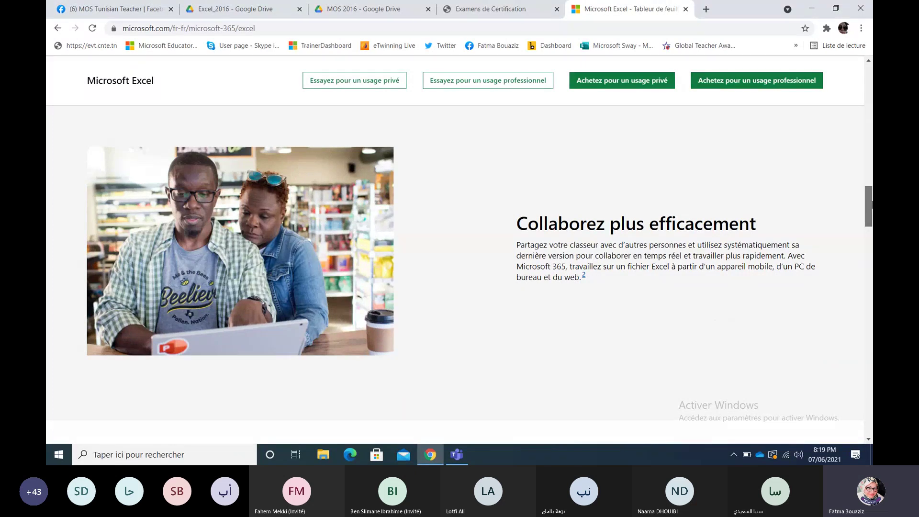
{"action": "left_click_drag", "start_coordinate": [871, 205], "coordinate": [866, 99]}
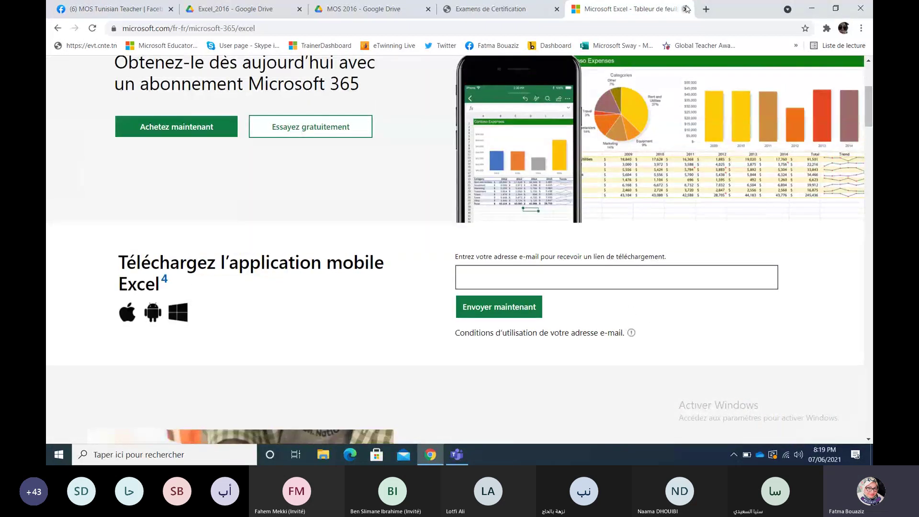
Step: Close the Excel page tab, return to the Excel_2016 Drive tab, and bring Teams forward
{"action": "left_click", "coordinate": [685, 9]}
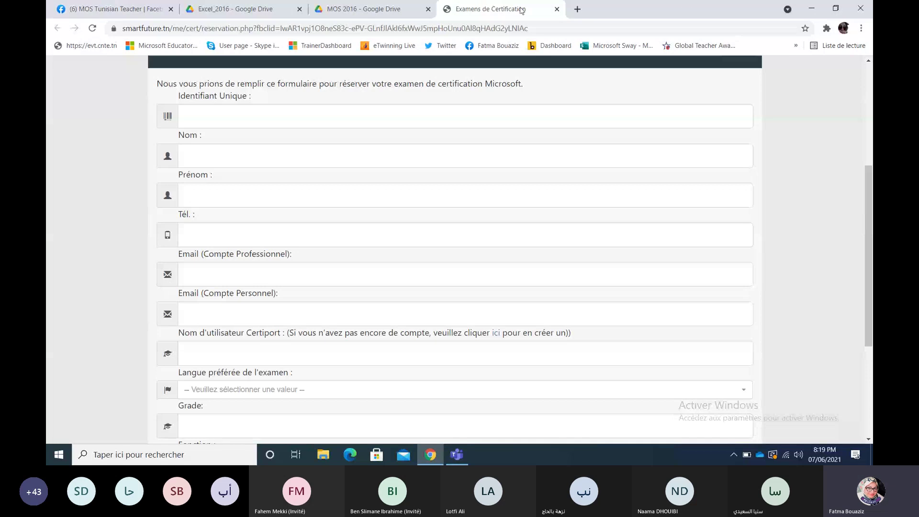
{"action": "left_click", "coordinate": [255, 12]}
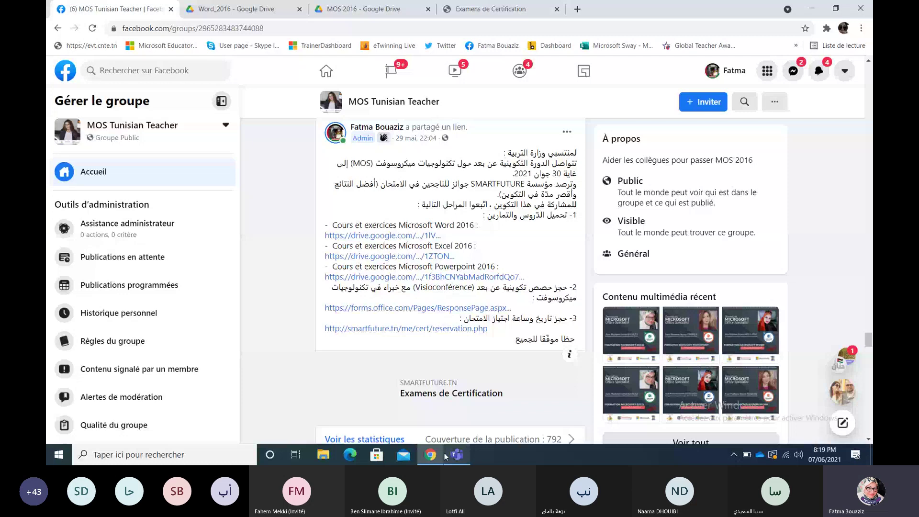
{"action": "left_click", "coordinate": [450, 455]}
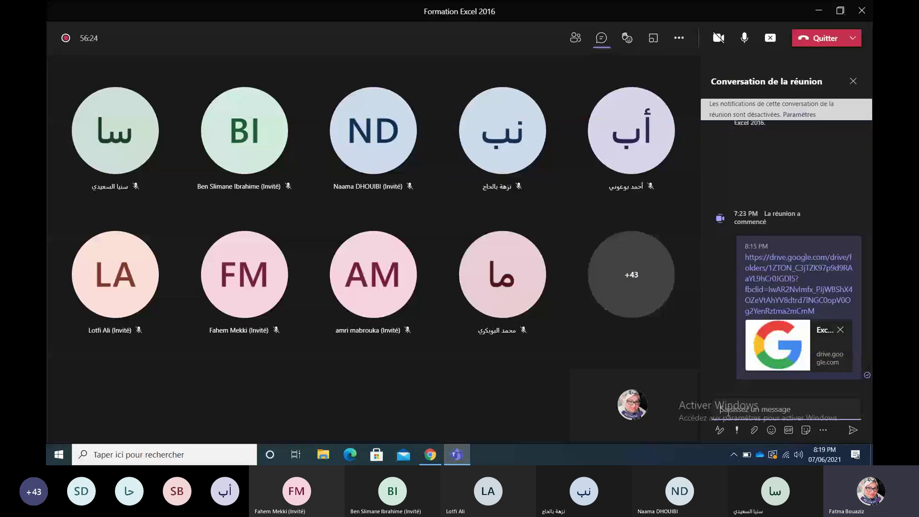
Step: Paste and send the second Drive folder link in the meeting chat, then return to Facebook
{"action": "key", "text": "Return"}
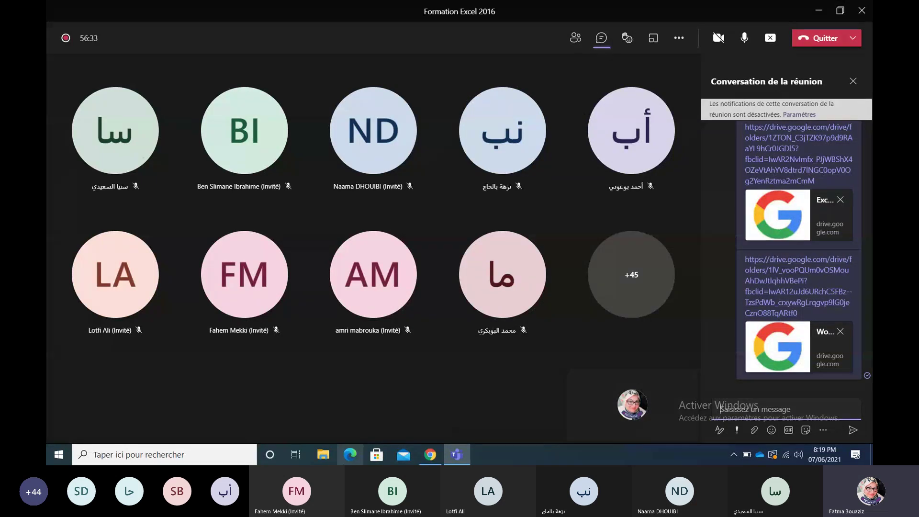
{"action": "left_click", "coordinate": [427, 456]}
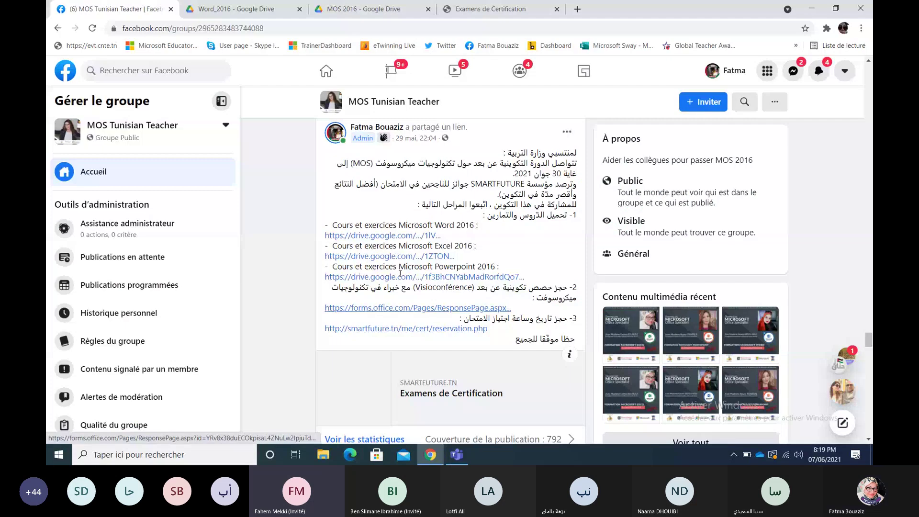
Step: Open the shared Powerpoint_2016 Drive folder, copy its web address, and return to Teams
{"action": "left_click", "coordinate": [401, 276]}
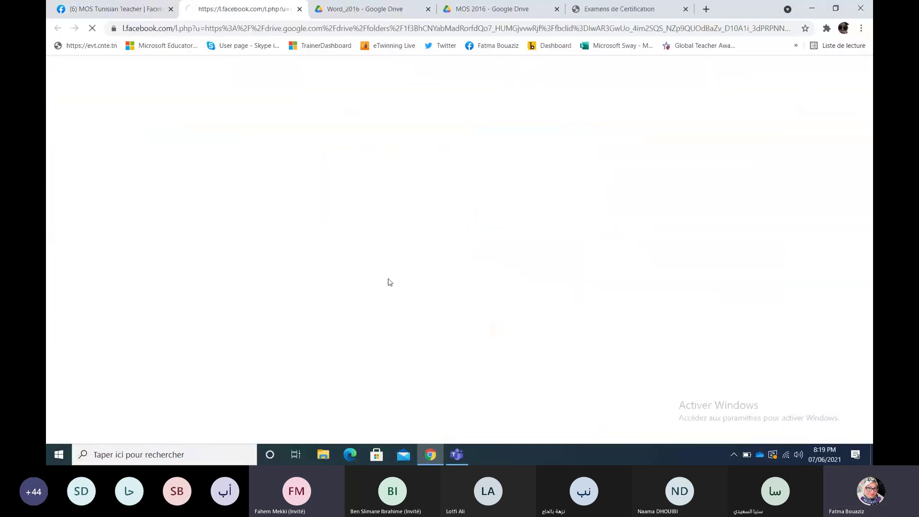
{"action": "left_click", "coordinate": [428, 9]}
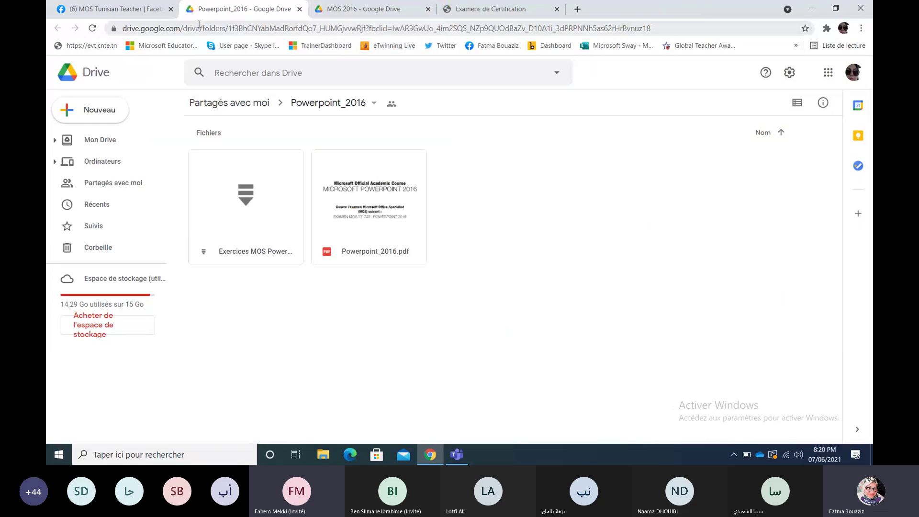
{"action": "double_click", "coordinate": [198, 25]}
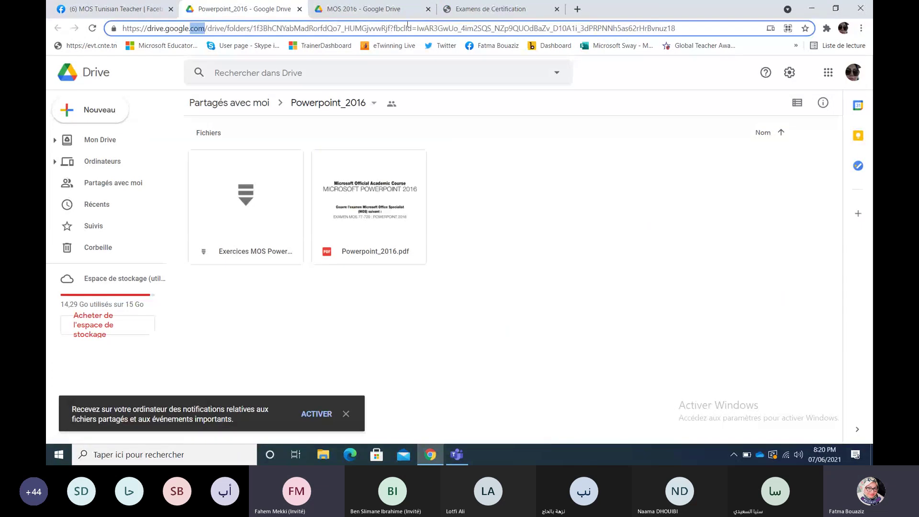
{"action": "left_click_drag", "start_coordinate": [679, 28], "coordinate": [94, 72]}
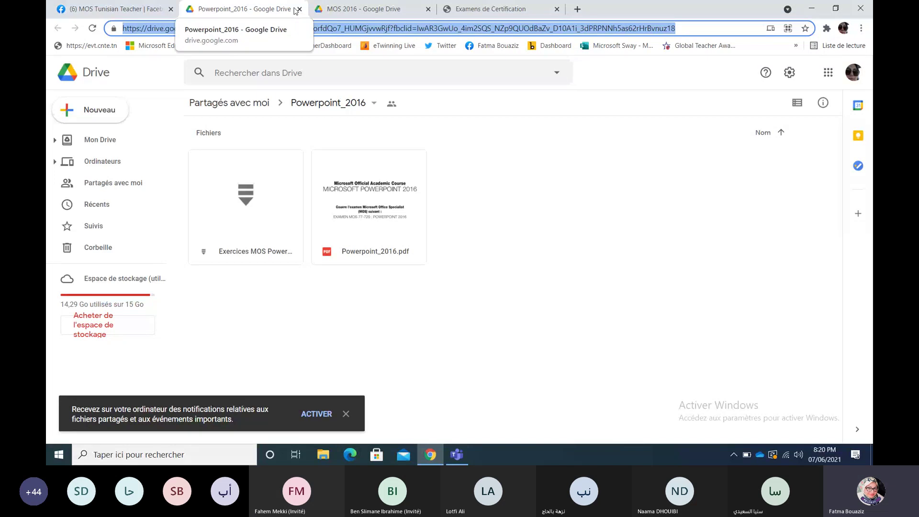
{"action": "mouse_move", "coordinate": [358, 4]}
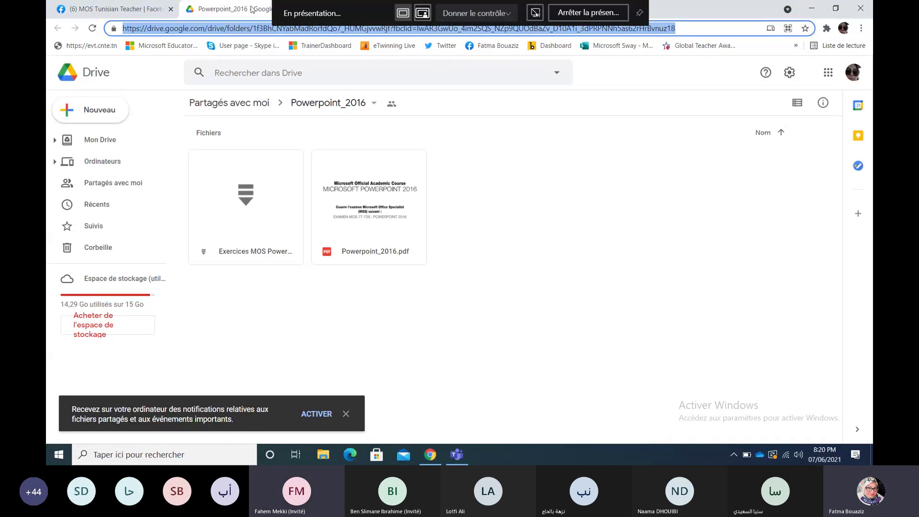
{"action": "left_click", "coordinate": [462, 447]}
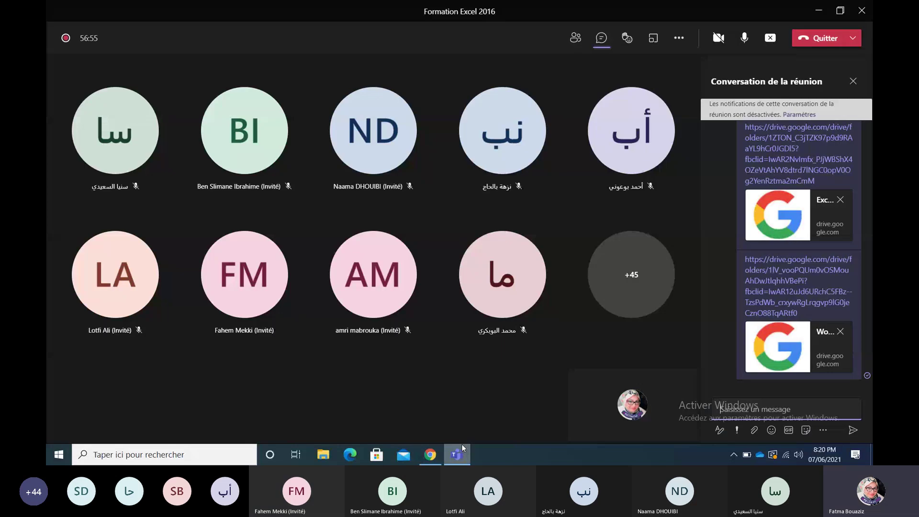
Step: Post the Powerpoint_2016 folder link in the meeting chat, then go back to Chrome
{"action": "key", "text": "Return"}
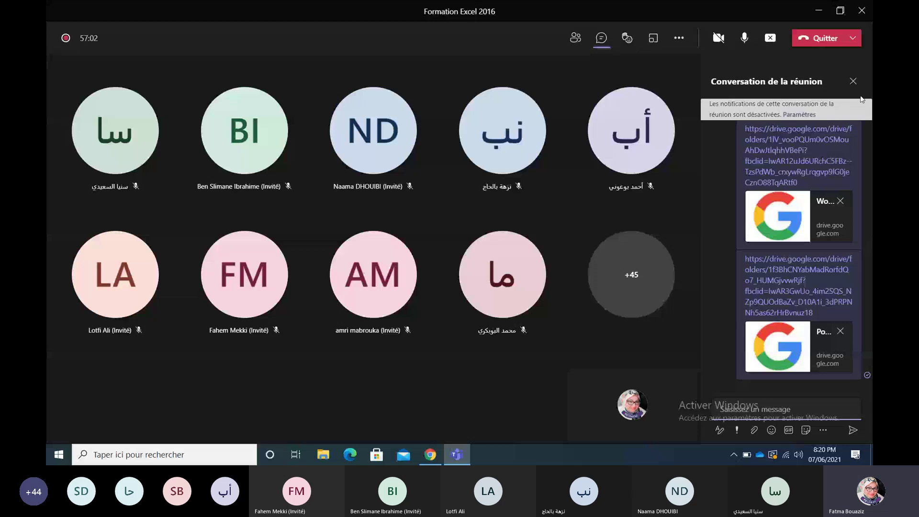
{"action": "left_click", "coordinate": [435, 457]}
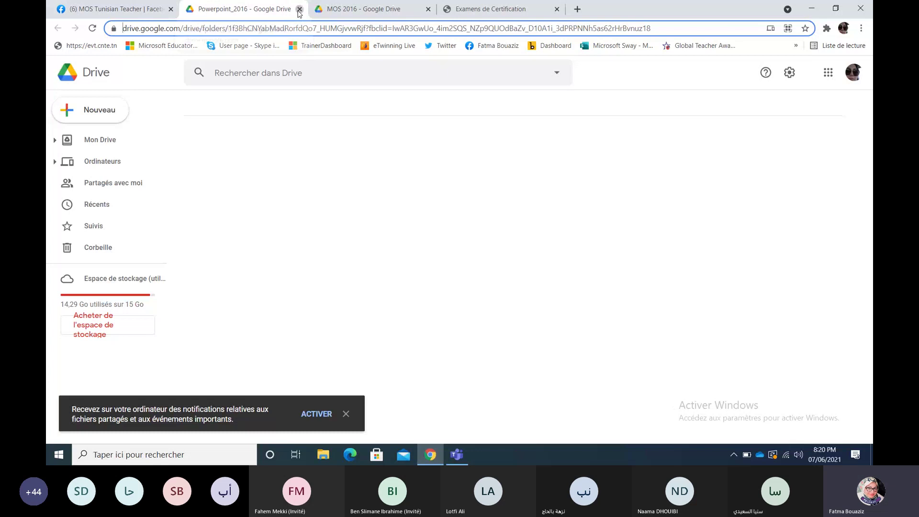
Step: Close the Powerpoint_2016 and Facebook tabs and switch to the exam reservation form
{"action": "left_click", "coordinate": [300, 9]}
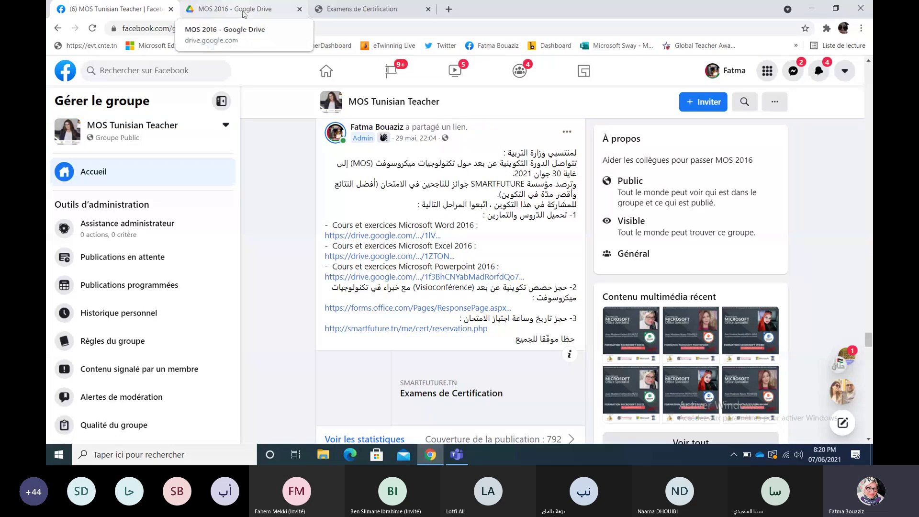
{"action": "left_click", "coordinate": [171, 9]}
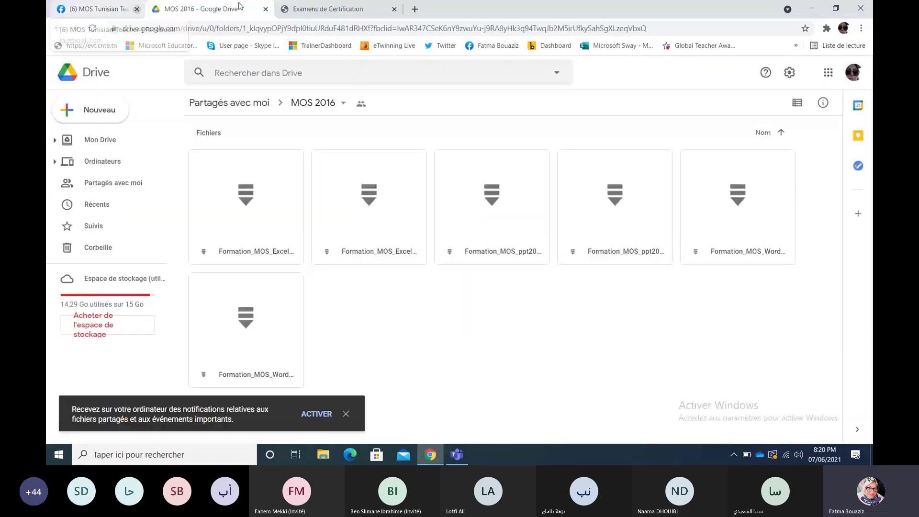
{"action": "left_click", "coordinate": [263, 9]}
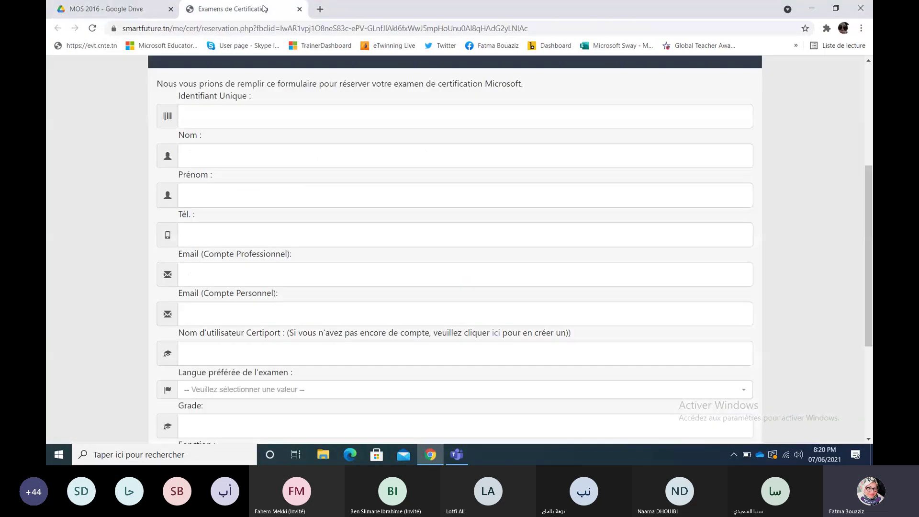
Step: Scroll to the top of the reservation form and copy its web address
{"action": "left_click_drag", "start_coordinate": [867, 197], "coordinate": [868, 129]}
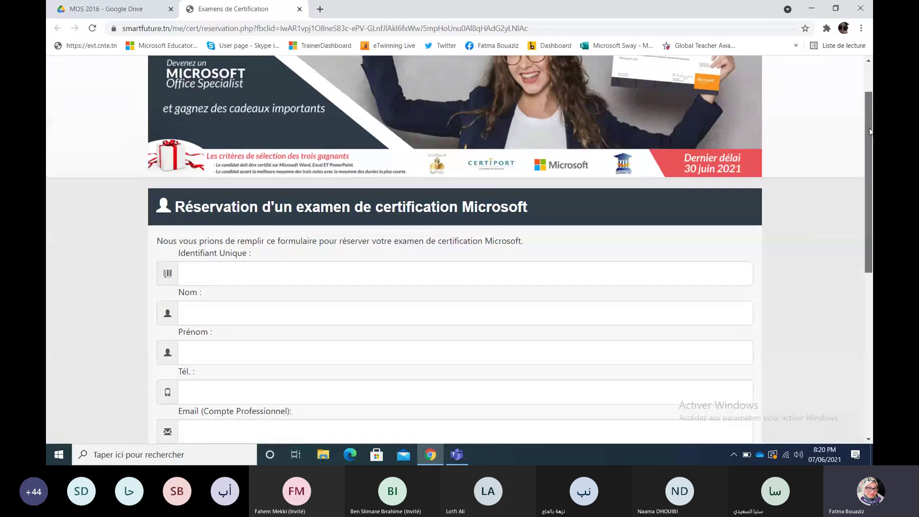
{"action": "mouse_move", "coordinate": [870, 133]}
{"action": "left_mouse_down"}
{"action": "mouse_move", "coordinate": [872, 174]}
{"action": "mouse_move", "coordinate": [871, 123]}
{"action": "left_mouse_up"}
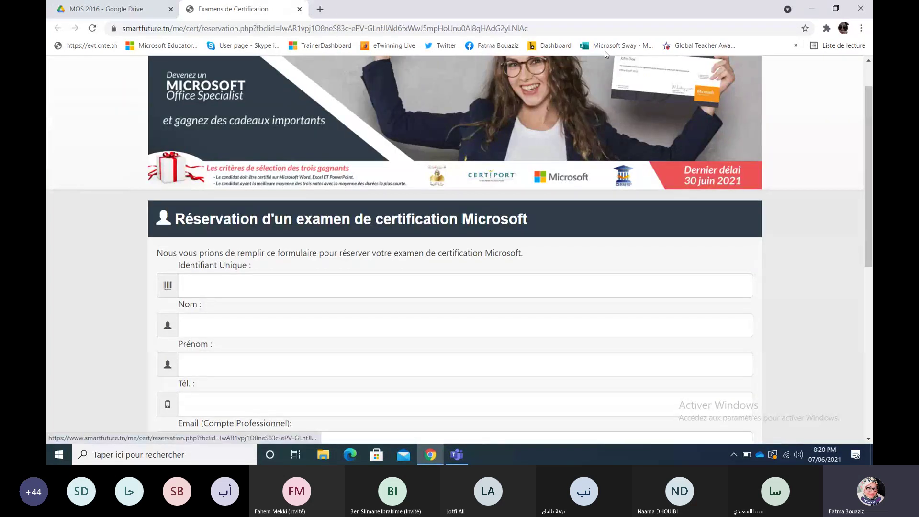
{"action": "key", "text": "ctrl+l"}
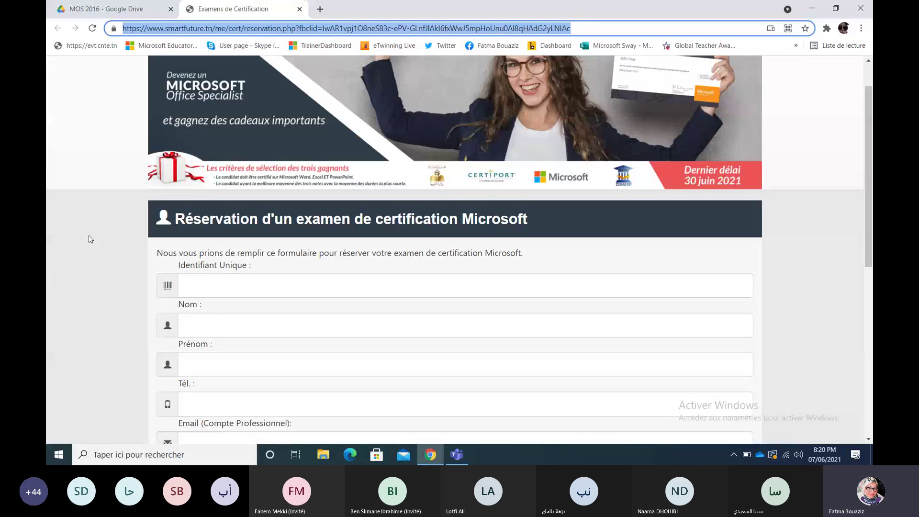
Step: Send the reservation form link in the Teams meeting chat, then return to the form
{"action": "left_click", "coordinate": [450, 462]}
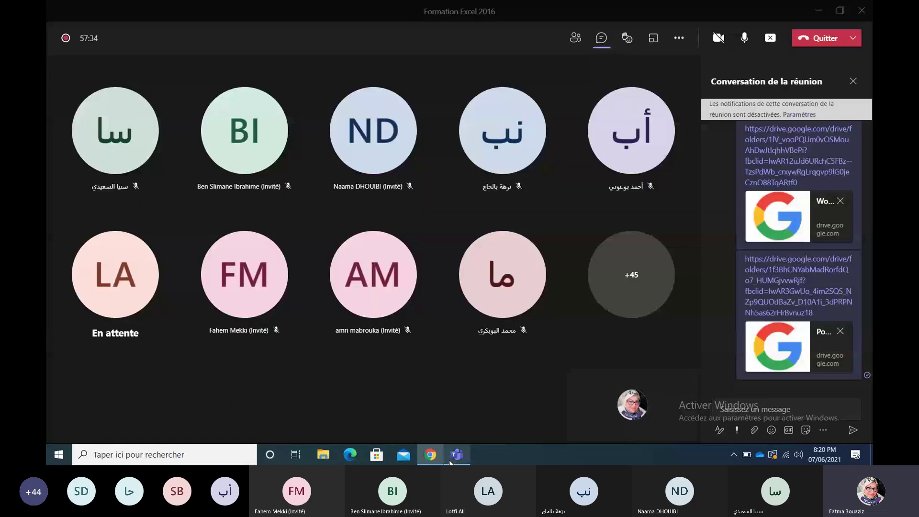
{"action": "type", "text": "https://www.smartfuture.tn/me/cert/reservation.php?fbclid=IwAR1vpj1O8neS83c-ePV-GLnfJlAkl6fxWwJ5mpHoUnu0Al8qHAdG2yLNIAc"}
{"action": "key", "text": "Return"}
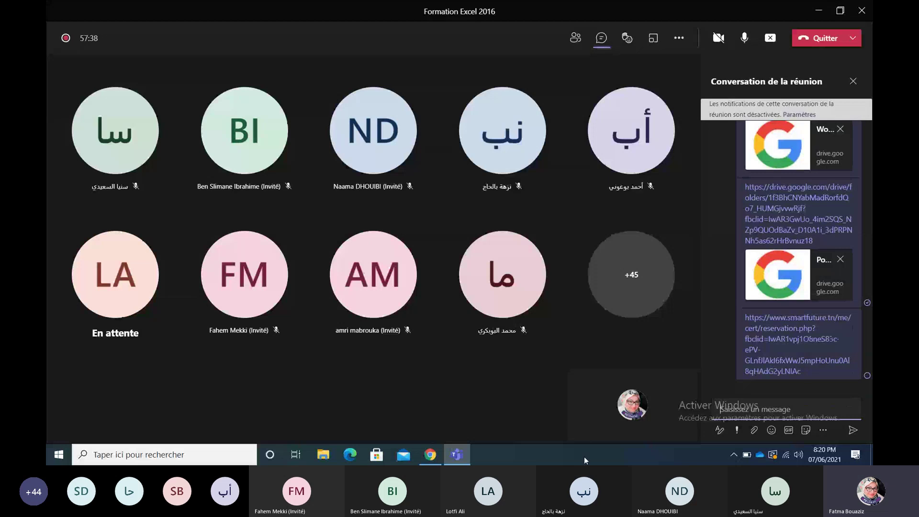
{"action": "left_click", "coordinate": [430, 454]}
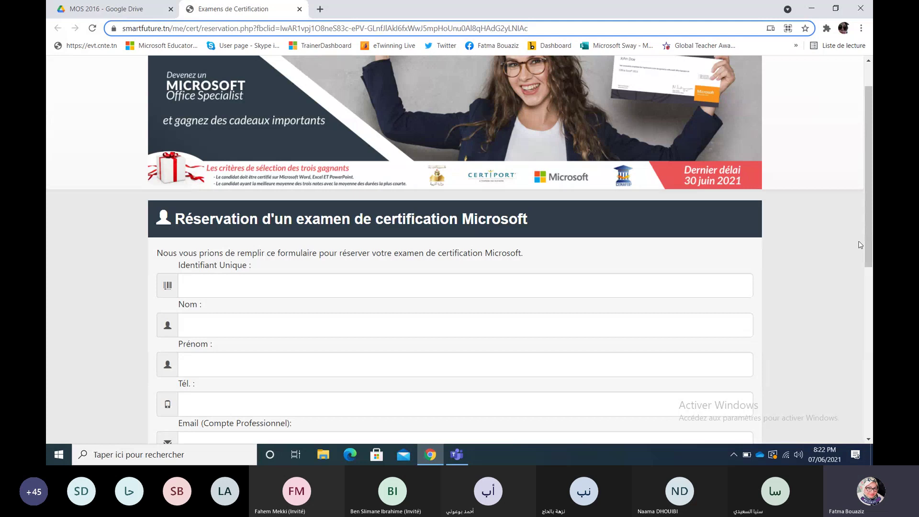
{"action": "left_click_drag", "start_coordinate": [865, 233], "coordinate": [868, 208]}
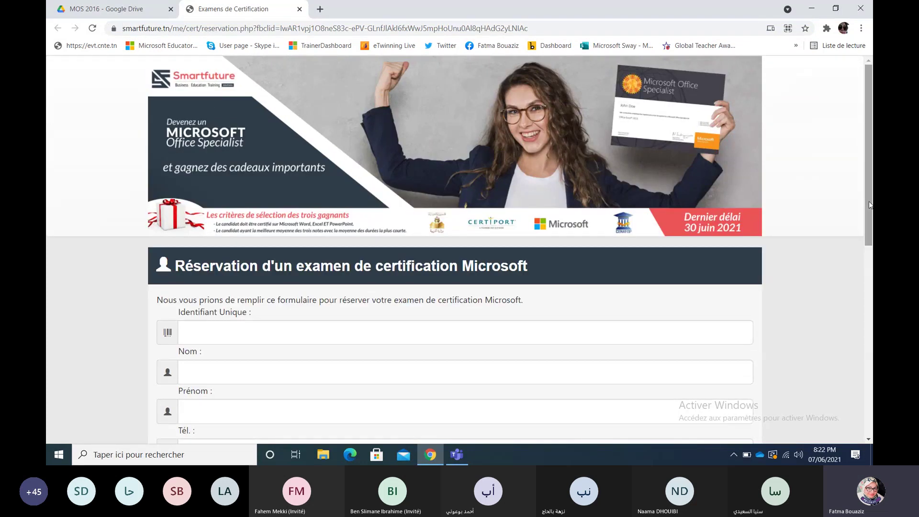
{"action": "left_click_drag", "start_coordinate": [868, 201], "coordinate": [868, 202]}
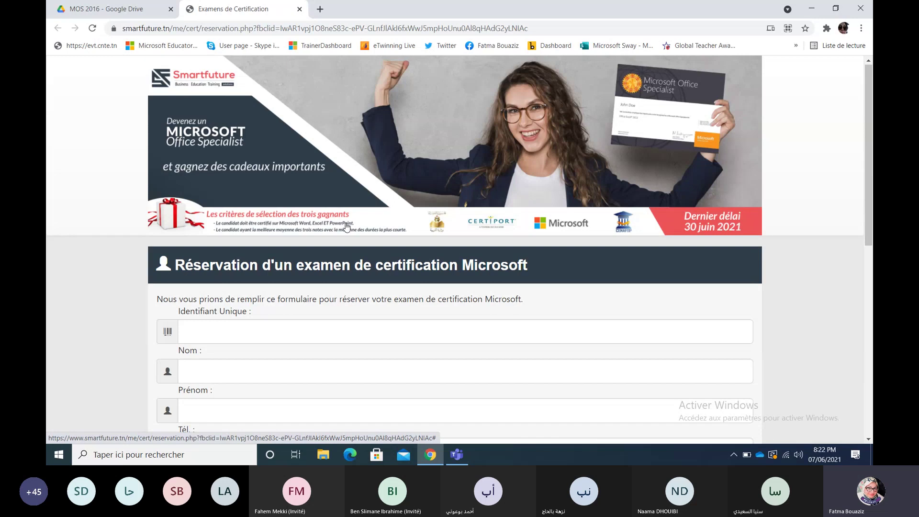
Step: Close the Teams chat and Participants panels, then return to the reservation form
{"action": "left_click", "coordinate": [457, 462]}
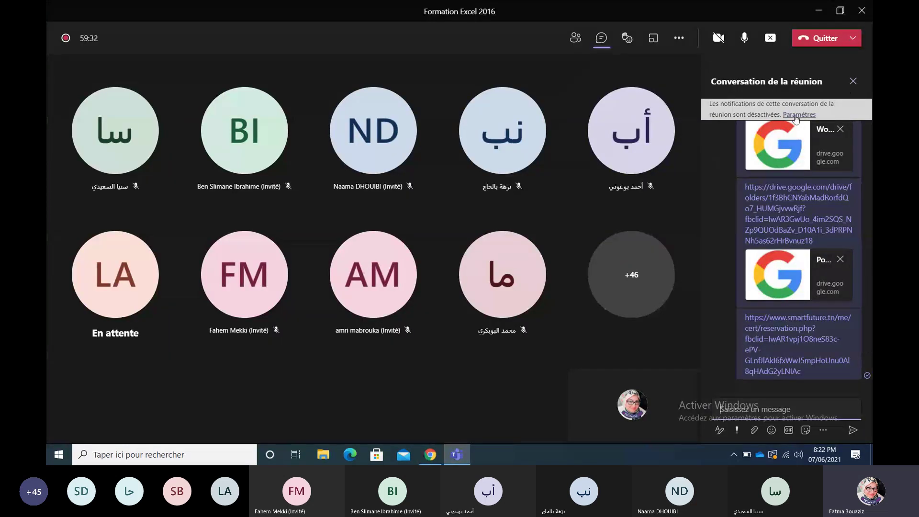
{"action": "left_click", "coordinate": [854, 83]}
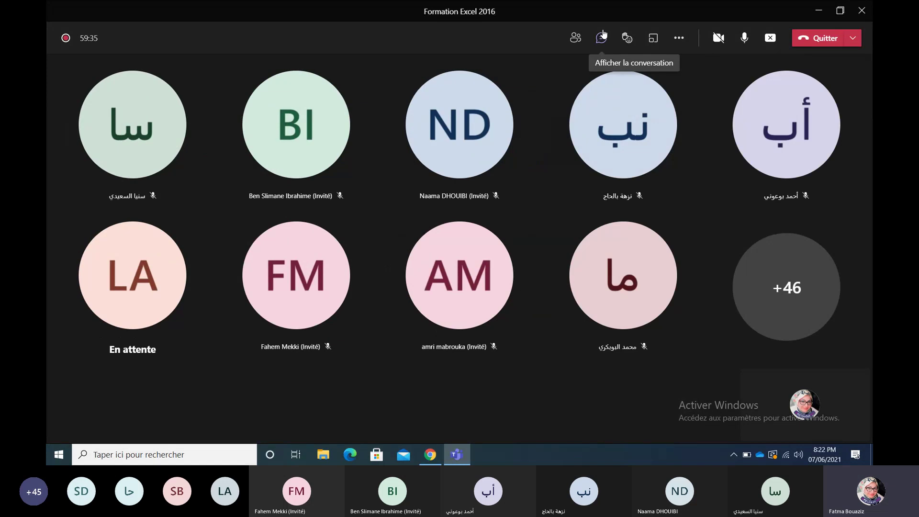
{"action": "left_click", "coordinate": [581, 38]}
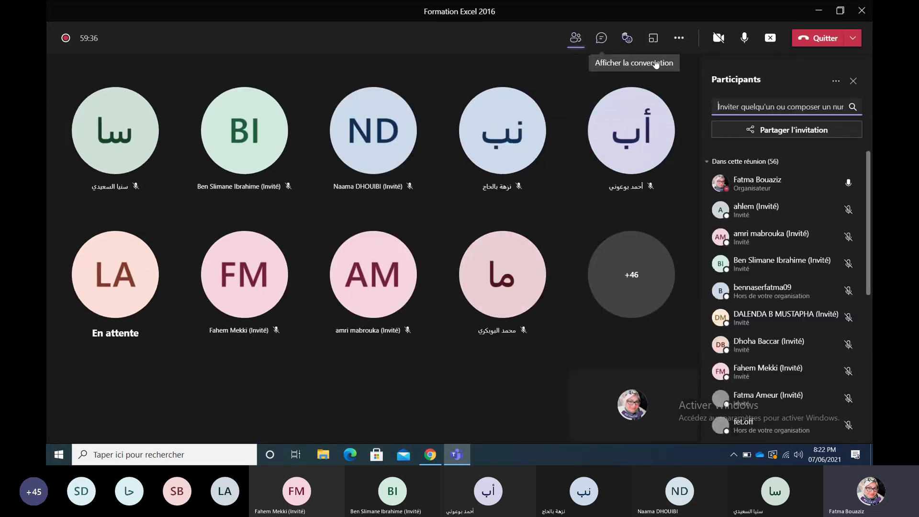
{"action": "left_click", "coordinate": [853, 80]}
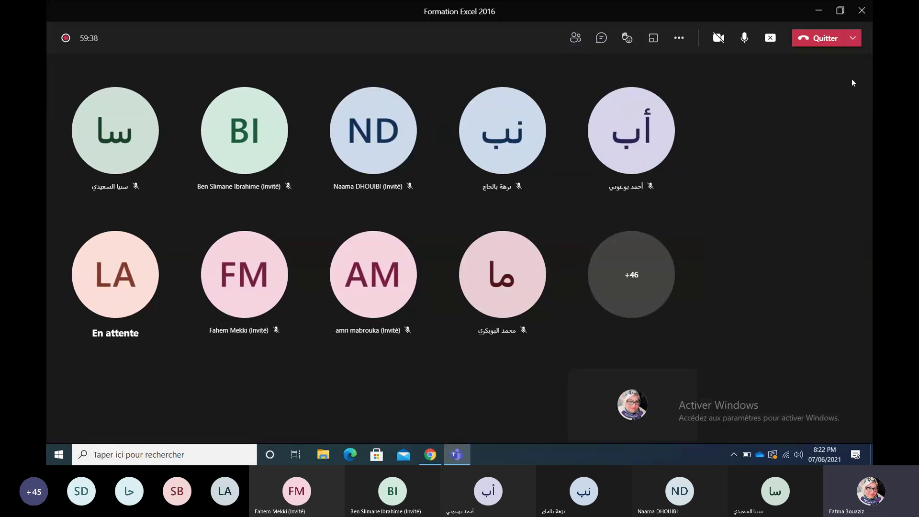
{"action": "left_click", "coordinate": [435, 456]}
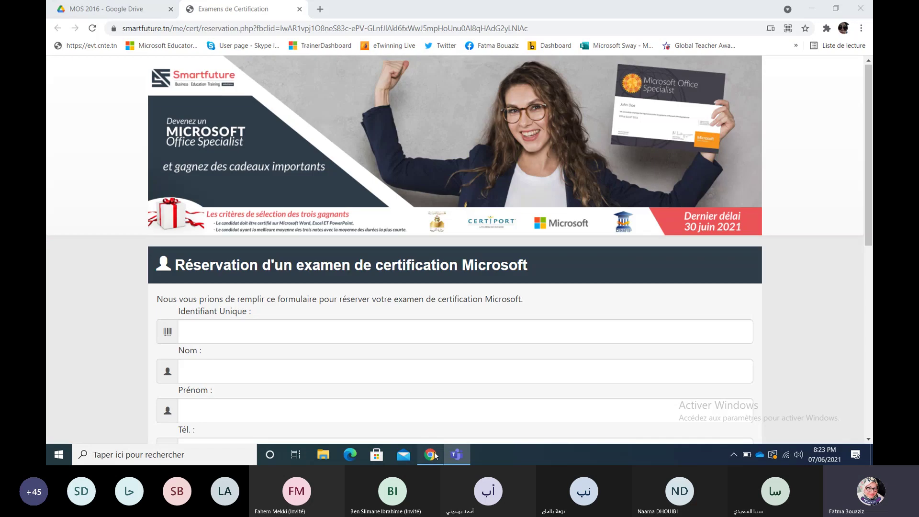
{"action": "scroll", "coordinate": [870, 193], "scroll_direction": "down", "scroll_amount": 2}
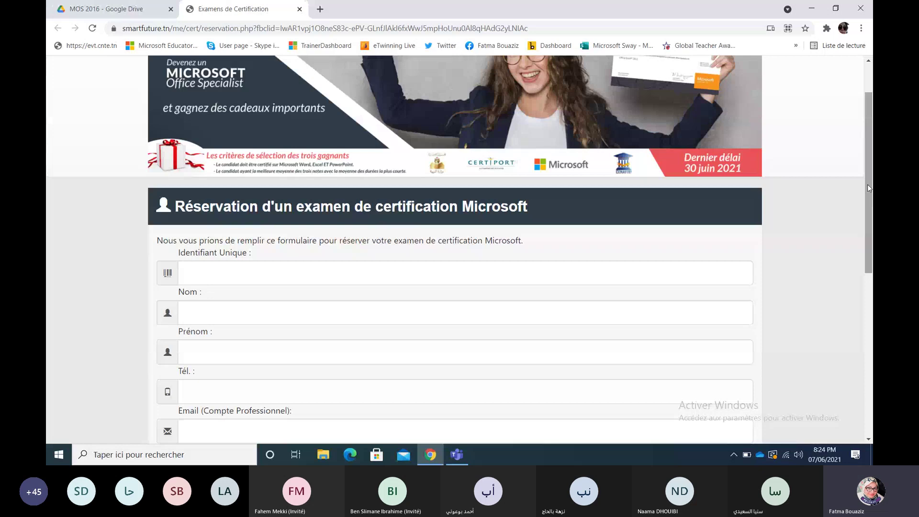
Step: Point out the Identifiant Unique and Certiport username fields, then open a new browser tab
{"action": "scroll", "coordinate": [655, 235], "scroll_direction": "down", "scroll_amount": 1}
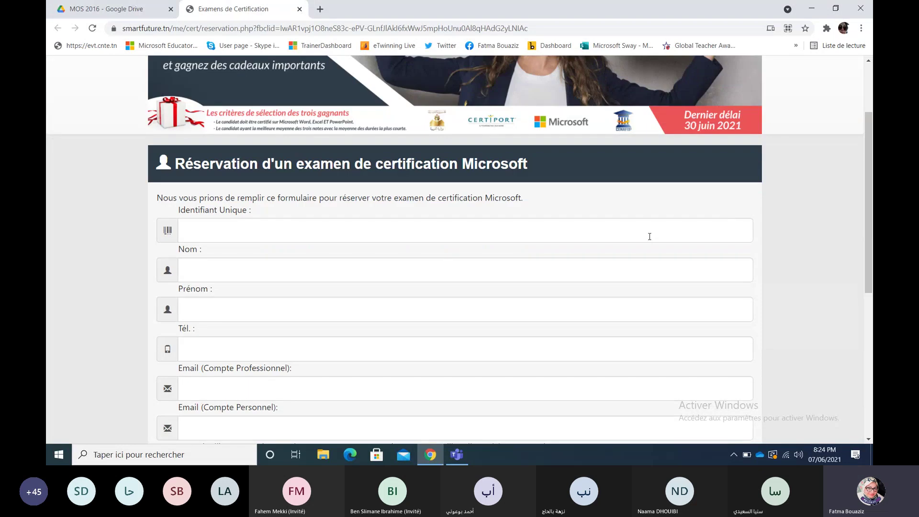
{"action": "left_click", "coordinate": [650, 236]}
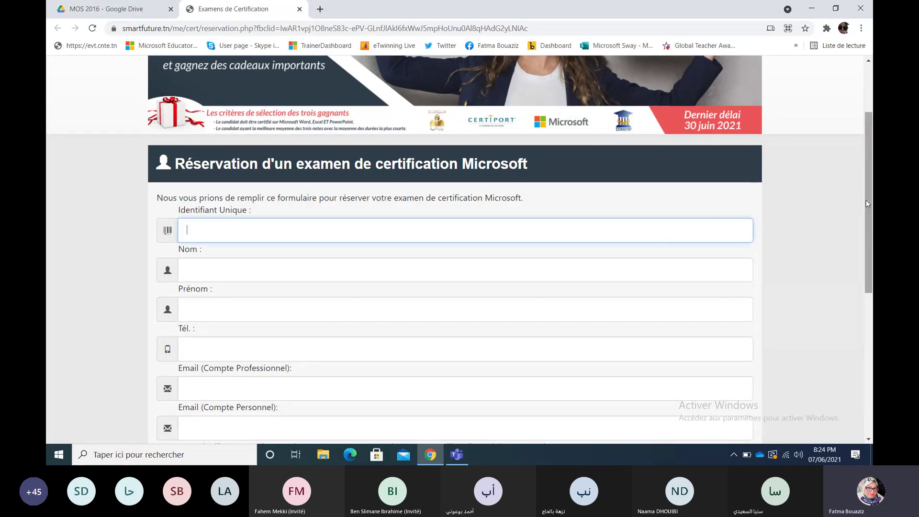
{"action": "left_click_drag", "start_coordinate": [865, 200], "coordinate": [868, 241]}
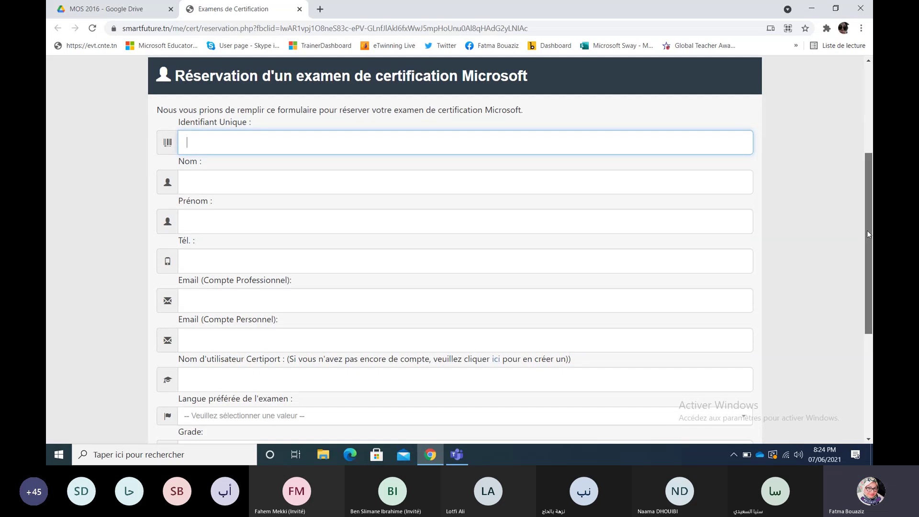
{"action": "scroll", "coordinate": [866, 231], "scroll_direction": "down", "scroll_amount": 3}
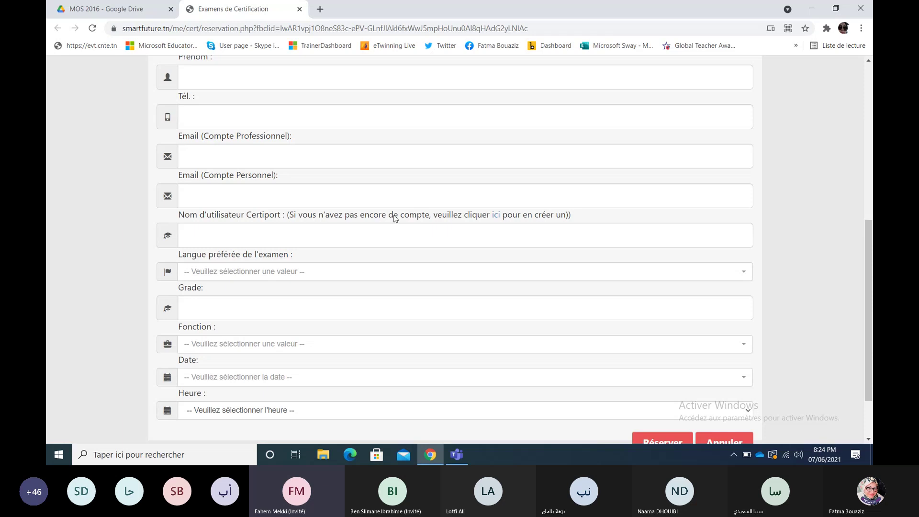
{"action": "left_click", "coordinate": [392, 229]}
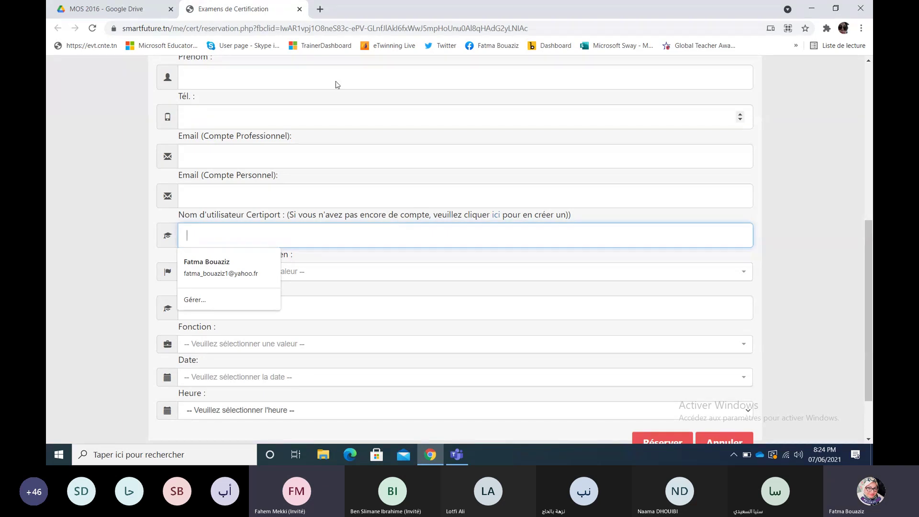
{"action": "left_click", "coordinate": [320, 9]}
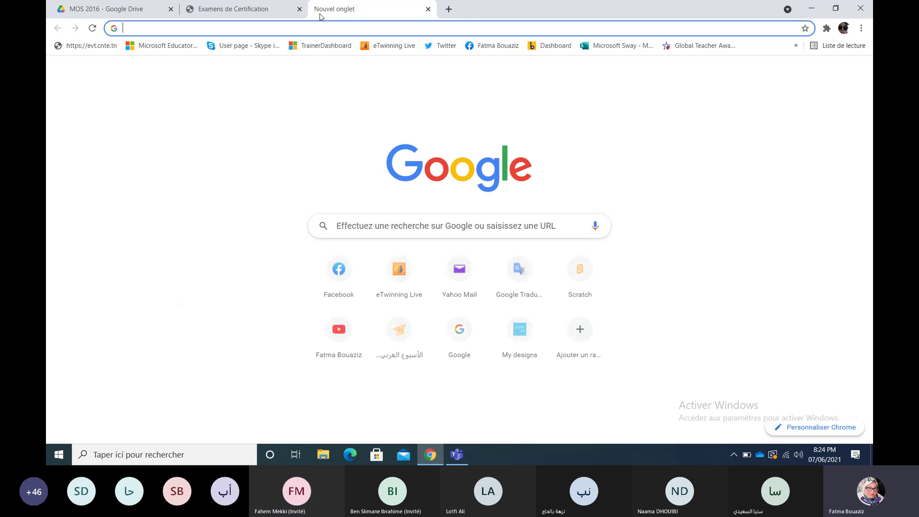
Step: Follow the form's 'ici' link to Certiport's User Registration page and close the empty tab
{"action": "left_click", "coordinate": [268, 9]}
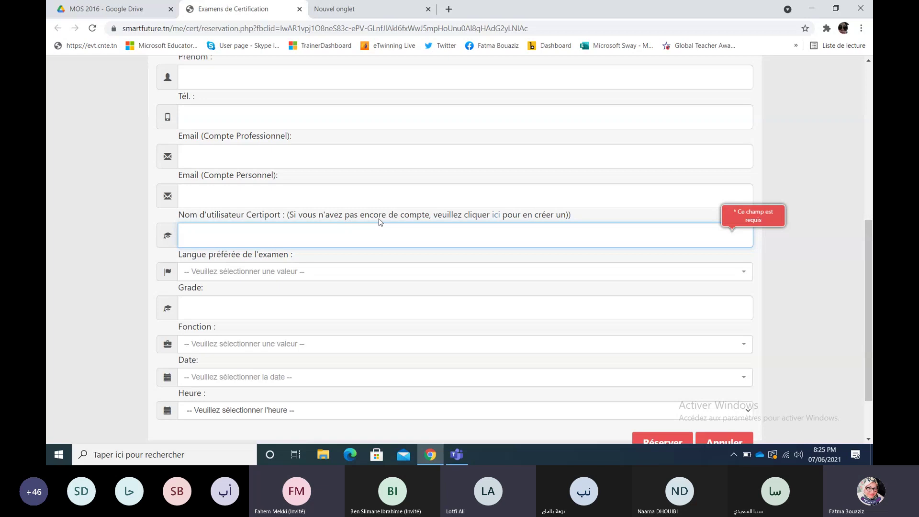
{"action": "left_click", "coordinate": [496, 218]}
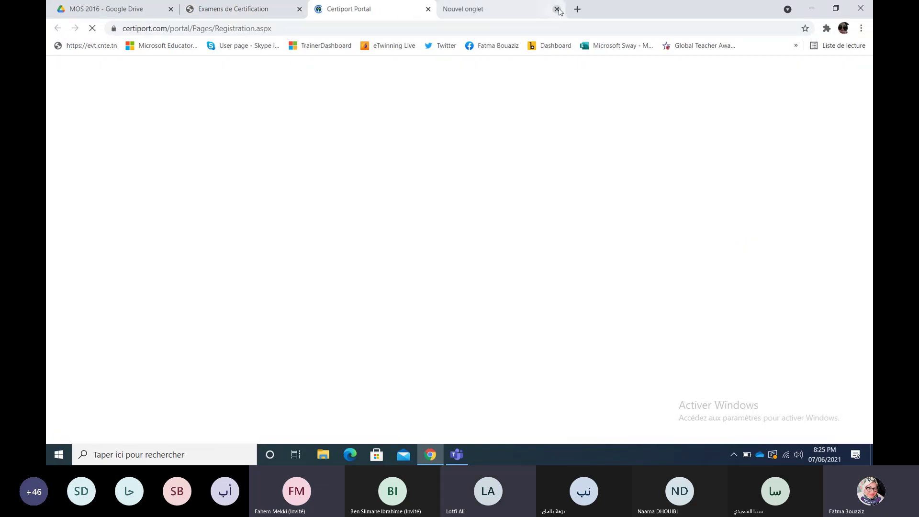
{"action": "left_click", "coordinate": [557, 9]}
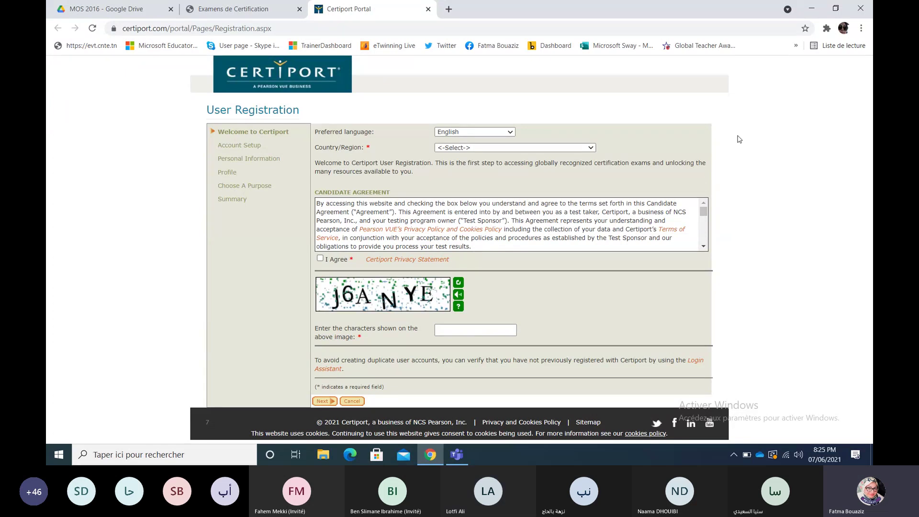
Step: Trim the Certiport address bar back to the portal root
{"action": "left_click", "coordinate": [360, 29]}
{"action": "left_click", "coordinate": [361, 28]}
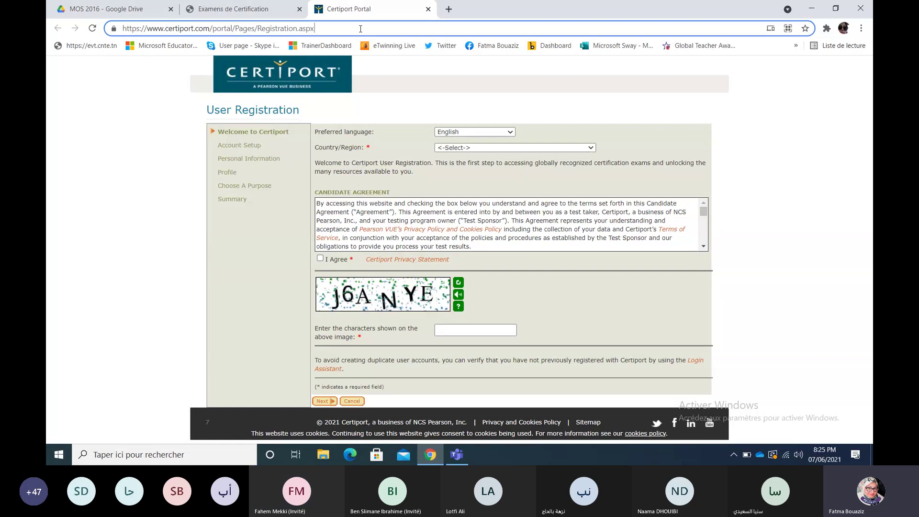
{"action": "key", "text": "BackSpace"}
{"action": "key", "text": "BackSpace"}
{"action": "key", "text": "BackSpace"}
{"action": "key", "text": "BackSpace"}
{"action": "key", "text": "BackSpace"}
{"action": "key", "text": "BackSpace"}
{"action": "key", "text": "BackSpace"}
{"action": "key", "text": "BackSpace"}
{"action": "key", "text": "BackSpace"}
{"action": "key", "text": "BackSpace"}
{"action": "key", "text": "BackSpace"}
{"action": "key", "text": "BackSpace"}
{"action": "key", "text": "BackSpace"}
{"action": "key", "text": "BackSpace"}
{"action": "key", "text": "BackSpace"}
{"action": "key", "text": "BackSpace"}
{"action": "key", "text": "BackSpace"}
{"action": "key", "text": "BackSpace"}
{"action": "key", "text": "BackSpace"}
{"action": "key", "text": "BackSpace"}
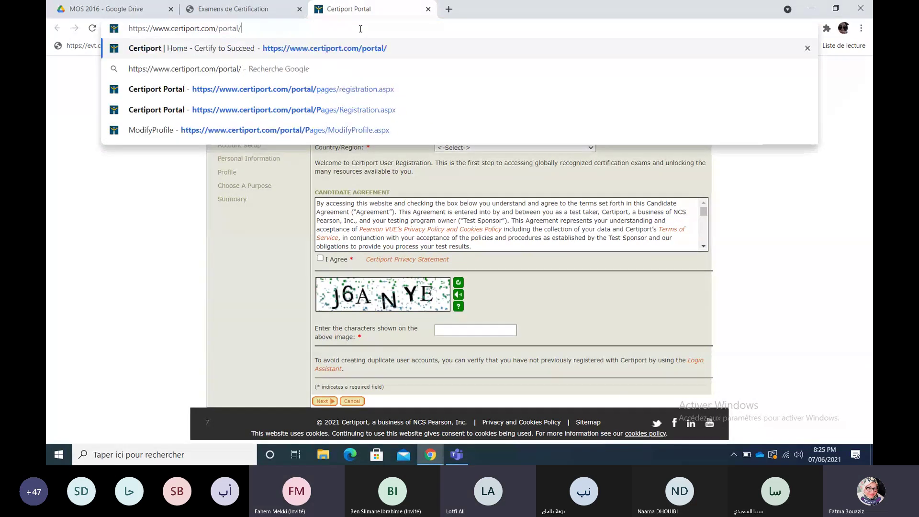
{"action": "key", "text": "BackSpace"}
{"action": "key", "text": "BackSpace"}
{"action": "key", "text": "BackSpace"}
{"action": "key", "text": "BackSpace"}
Step: Load certiport.pearsonvue.com, then select and copy the Certiport web address
{"action": "key", "text": "Return"}
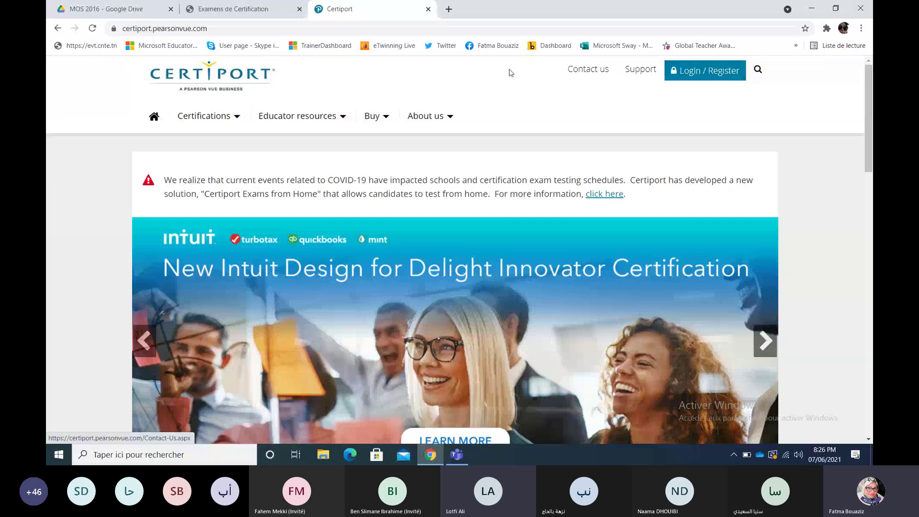
{"action": "left_click", "coordinate": [259, 17]}
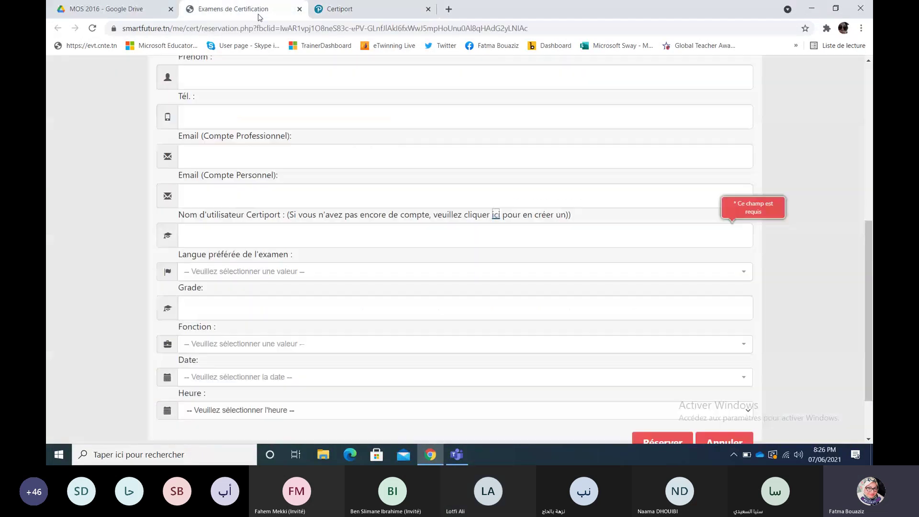
{"action": "left_click", "coordinate": [344, 12]}
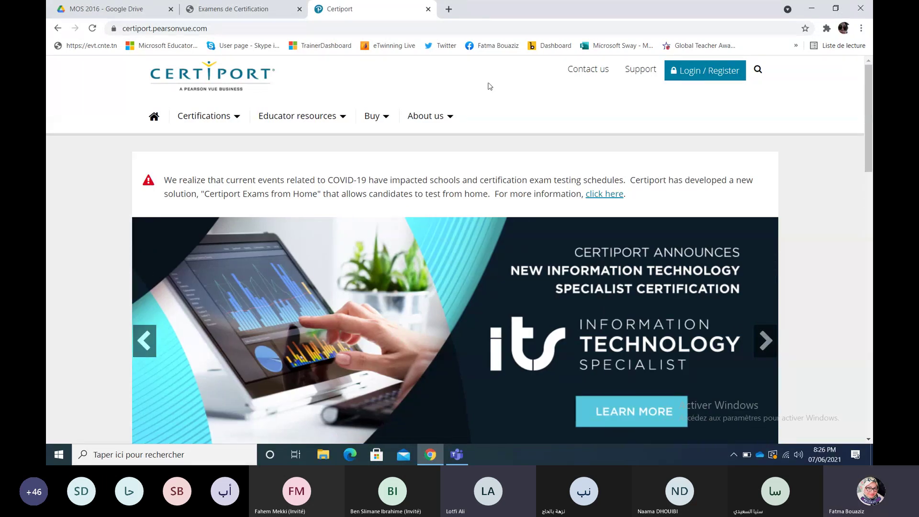
{"action": "left_click", "coordinate": [242, 27]}
{"action": "key", "text": "ctrl+c"}
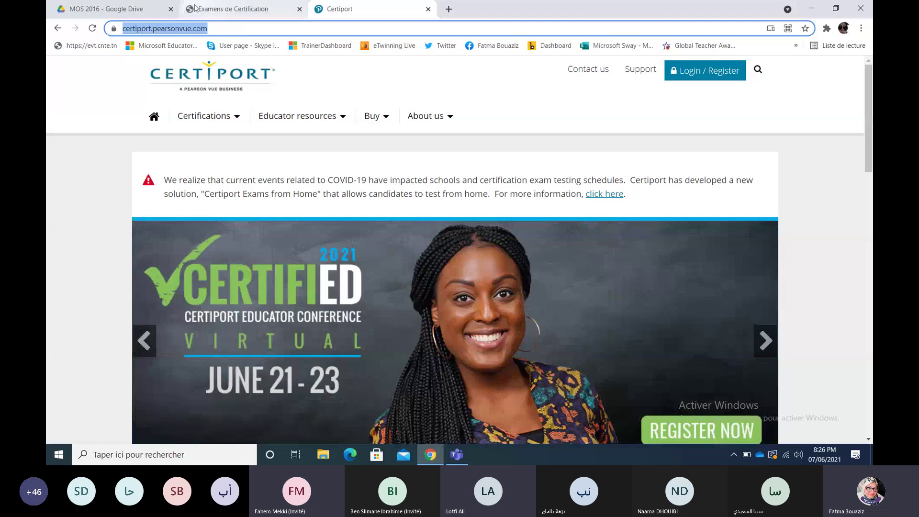
{"action": "key", "text": "ctrl+1"}
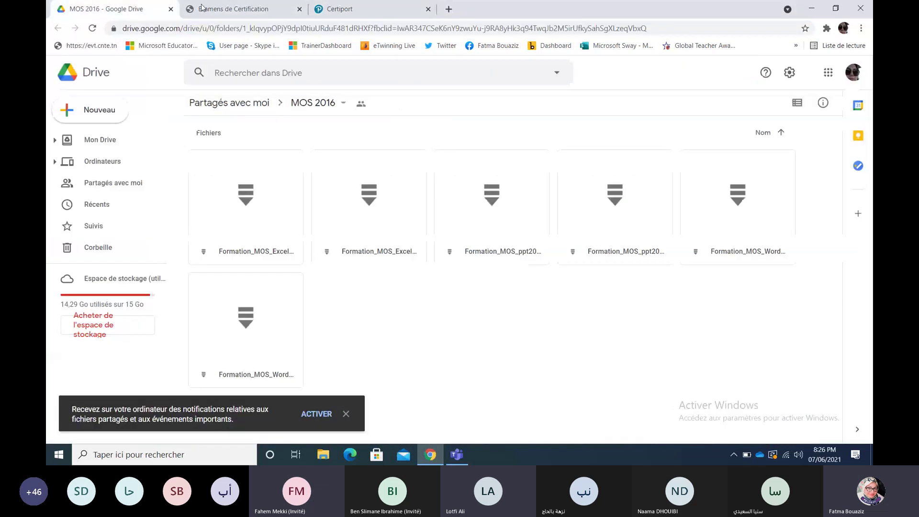
Step: Check the Teams meeting Participants list, then minimize Teams to show Certiport
{"action": "left_click", "coordinate": [339, 7]}
{"action": "left_click", "coordinate": [451, 452]}
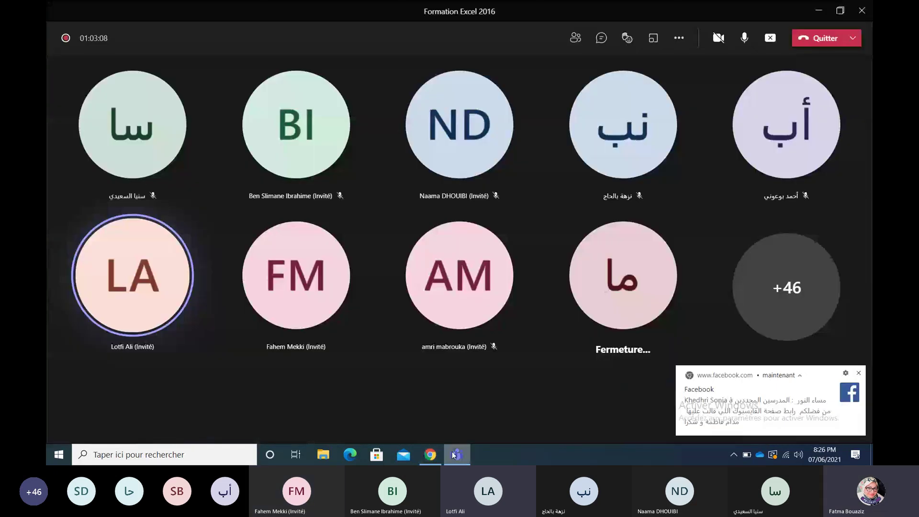
{"action": "left_click", "coordinate": [575, 38]}
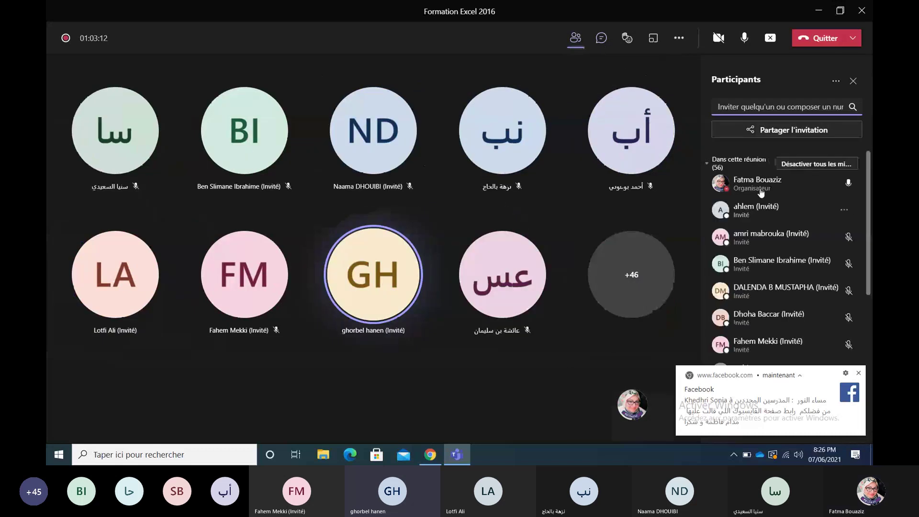
{"action": "left_click", "coordinate": [856, 83]}
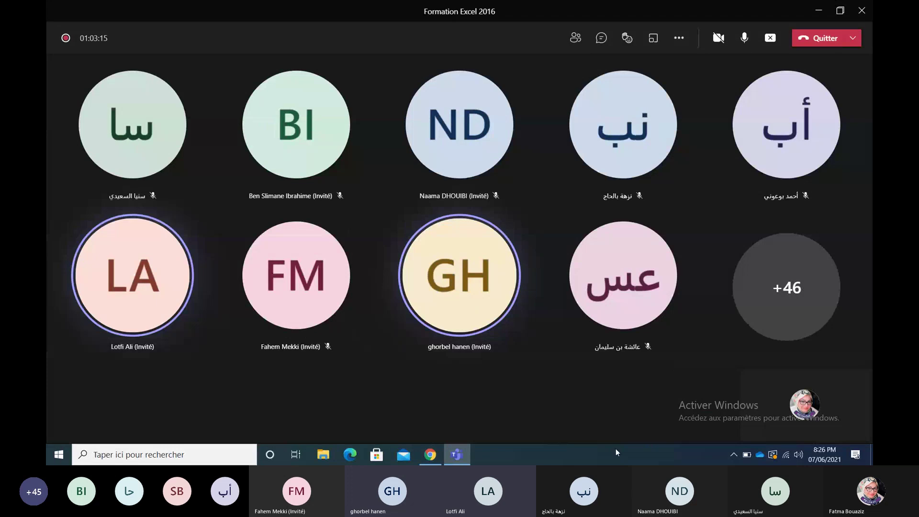
{"action": "left_click", "coordinate": [460, 455]}
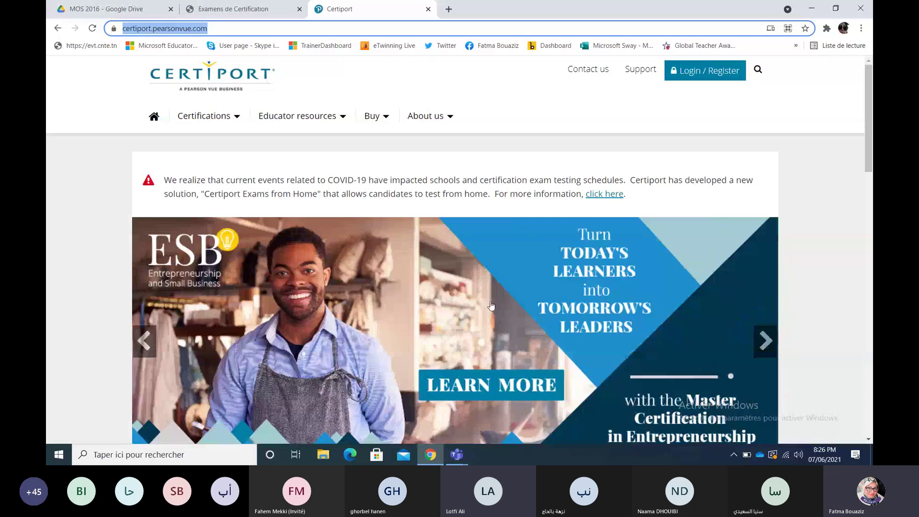
Step: Switch to the Examens de Certification reservation form and bring its first fields, from Identifiant Unique, into view
{"action": "left_click", "coordinate": [248, 13]}
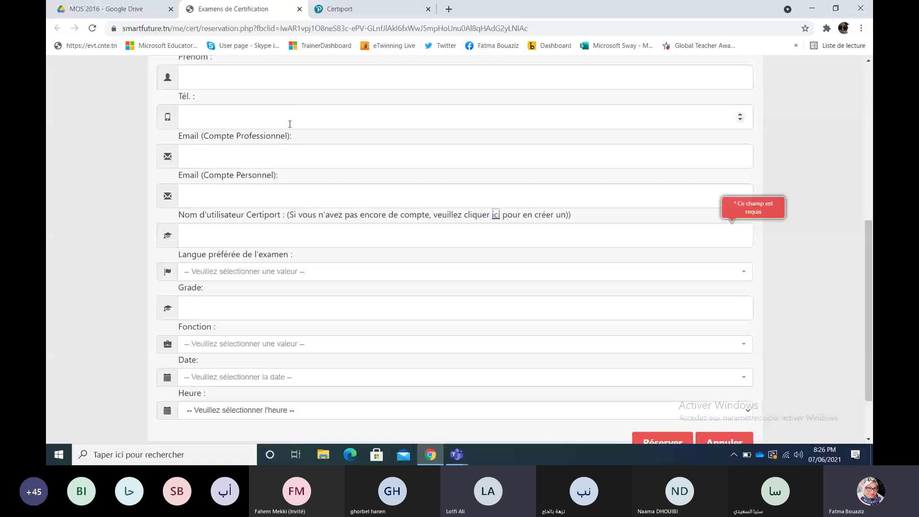
{"action": "left_click_drag", "start_coordinate": [872, 258], "coordinate": [872, 193]}
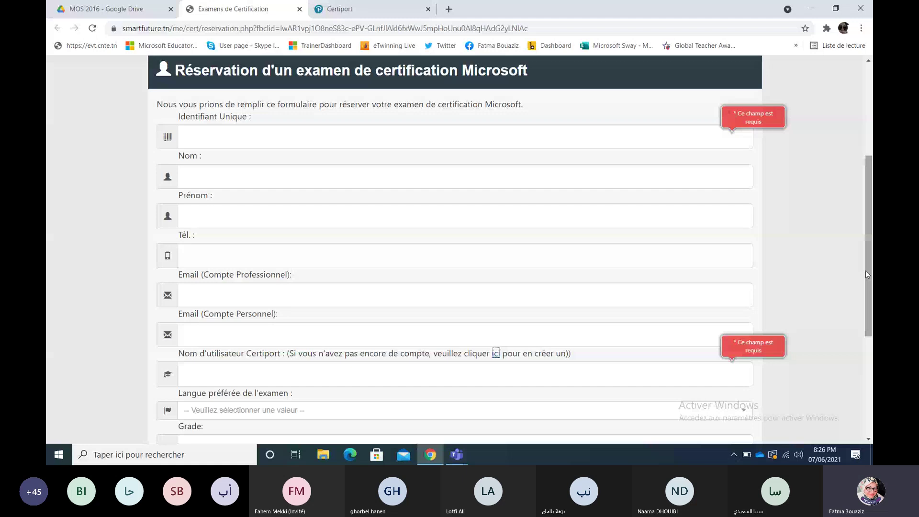
{"action": "scroll", "coordinate": [736, 324], "scroll_direction": "down", "scroll_amount": 1}
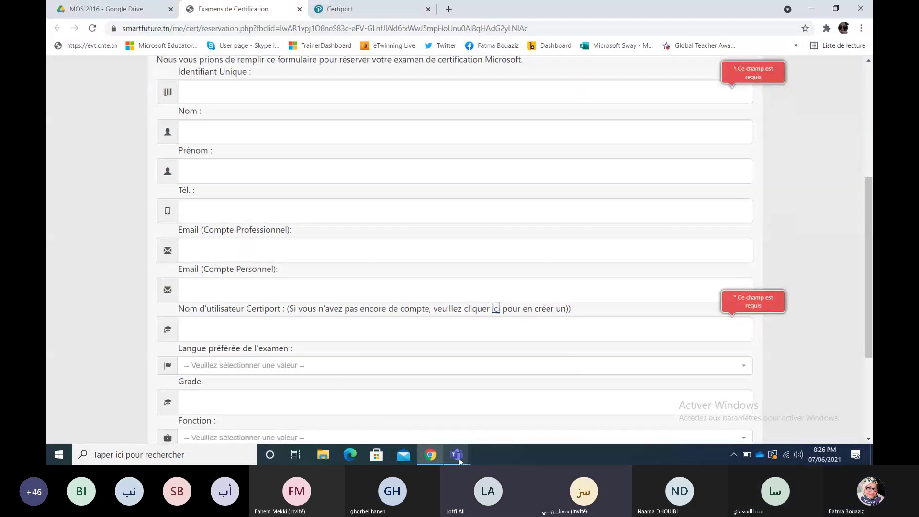
{"action": "mouse_move", "coordinate": [458, 458]}
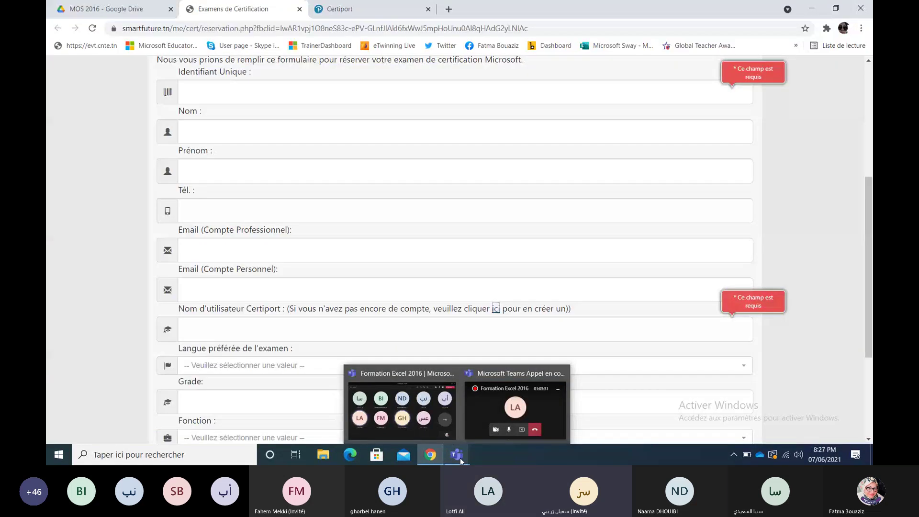
{"action": "mouse_move", "coordinate": [430, 454]}
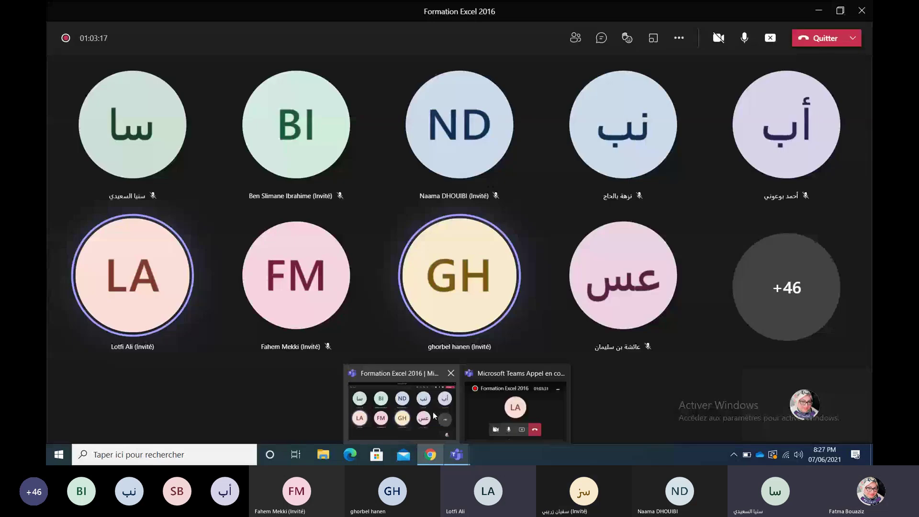
{"action": "left_click", "coordinate": [432, 411]}
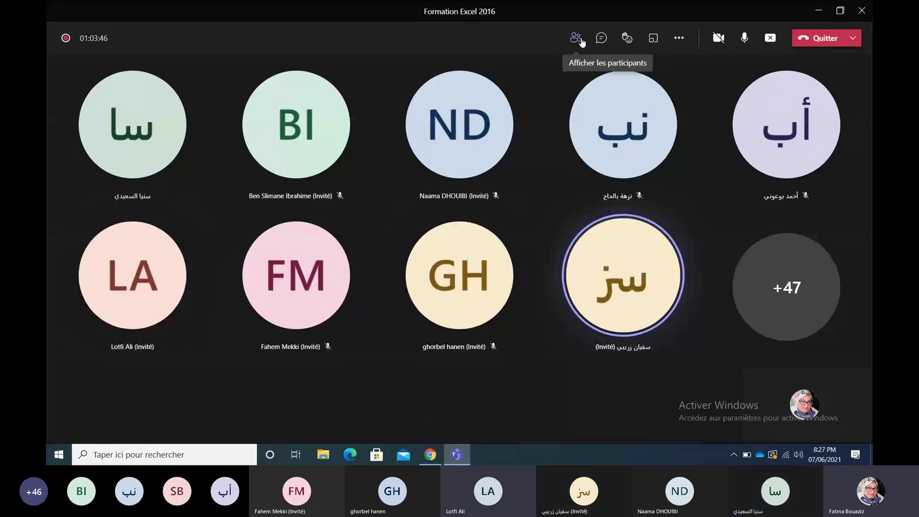
{"action": "left_click", "coordinate": [599, 38]}
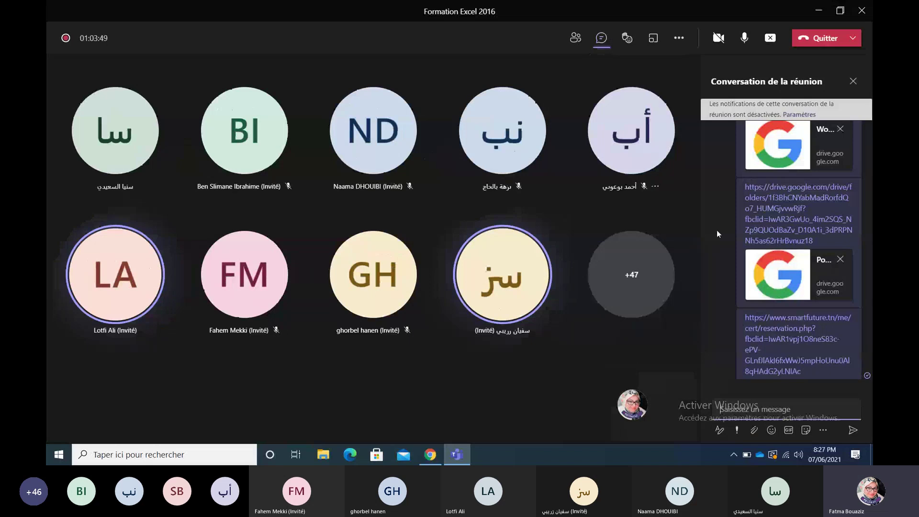
{"action": "key", "text": "ctrl+v"}
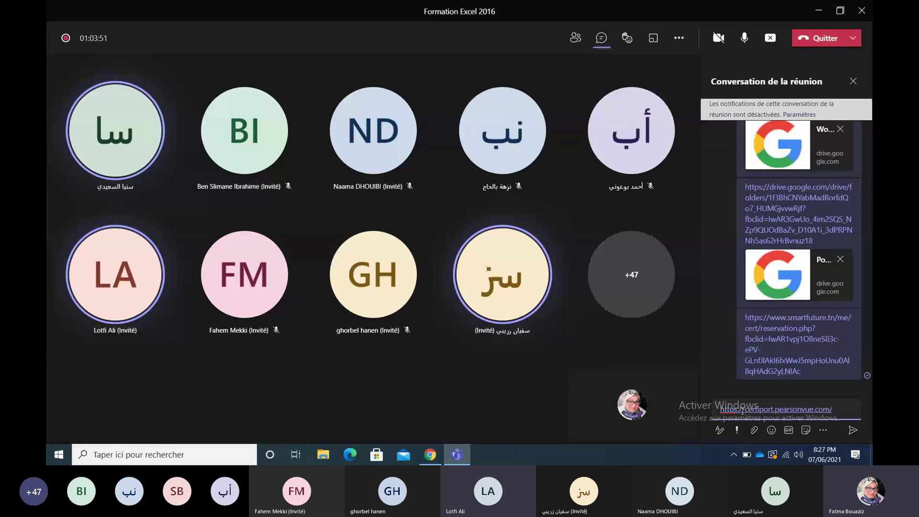
{"action": "key", "text": "Return"}
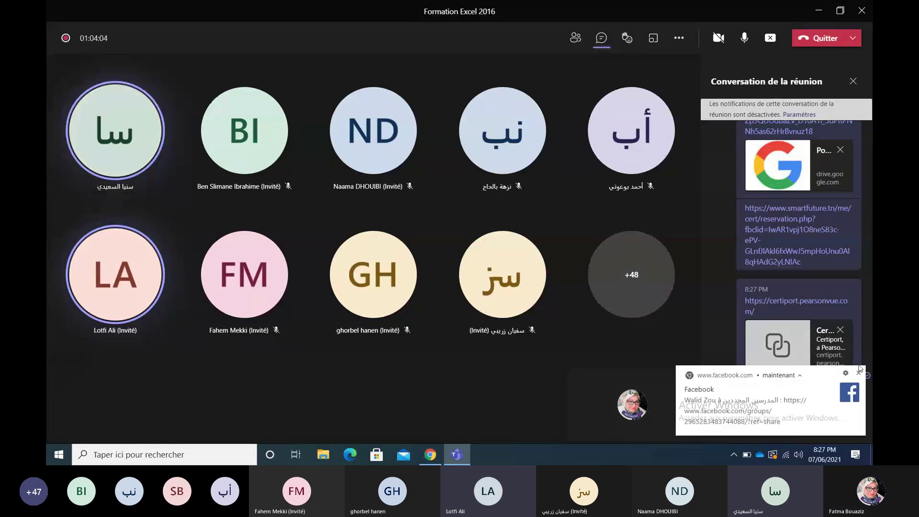
{"action": "left_click", "coordinate": [858, 374]}
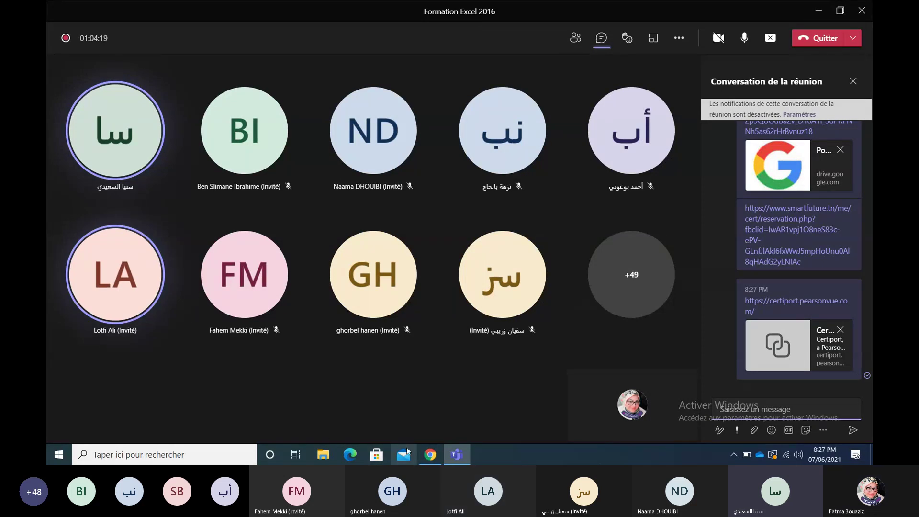
Step: Bring Chrome forward on the Certiport tab's pre-filled Login page
{"action": "left_click", "coordinate": [430, 457]}
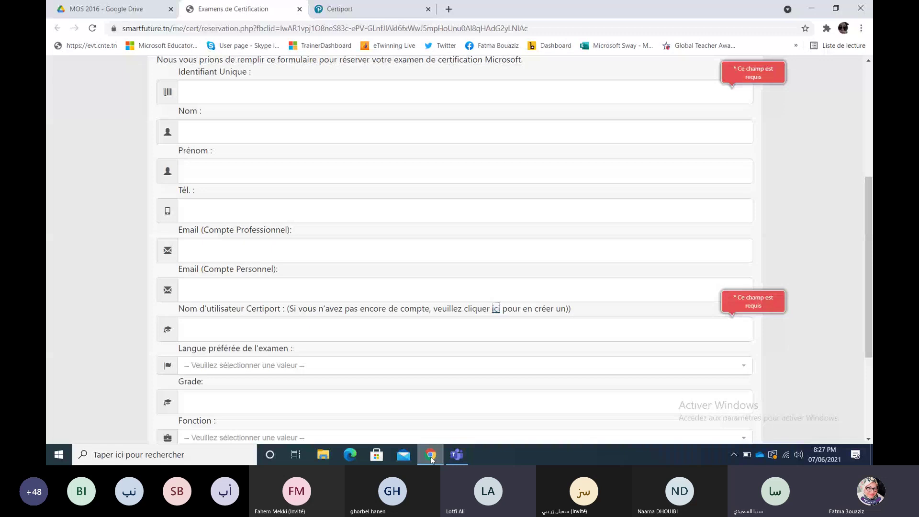
{"action": "left_click", "coordinate": [358, 11]}
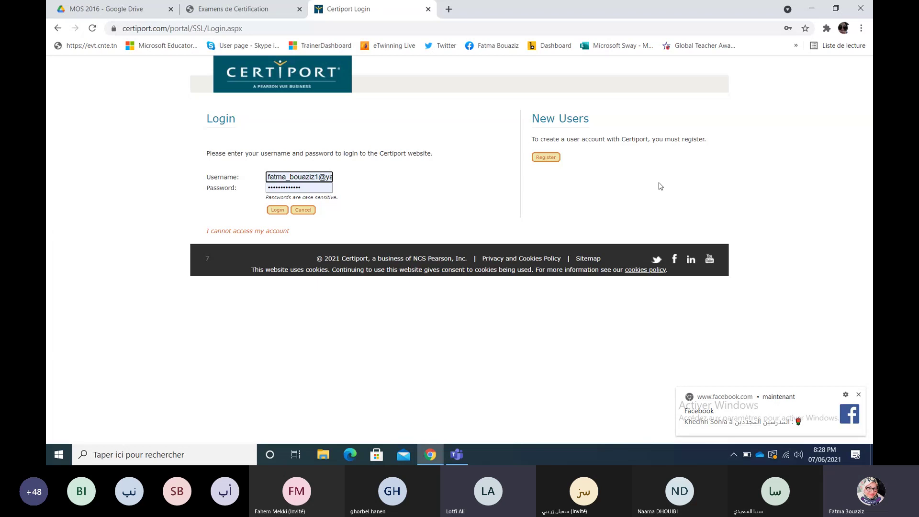
Step: Select the saved username on the Certiport Login page, then return to the reservation form
{"action": "triple_click", "coordinate": [295, 177]}
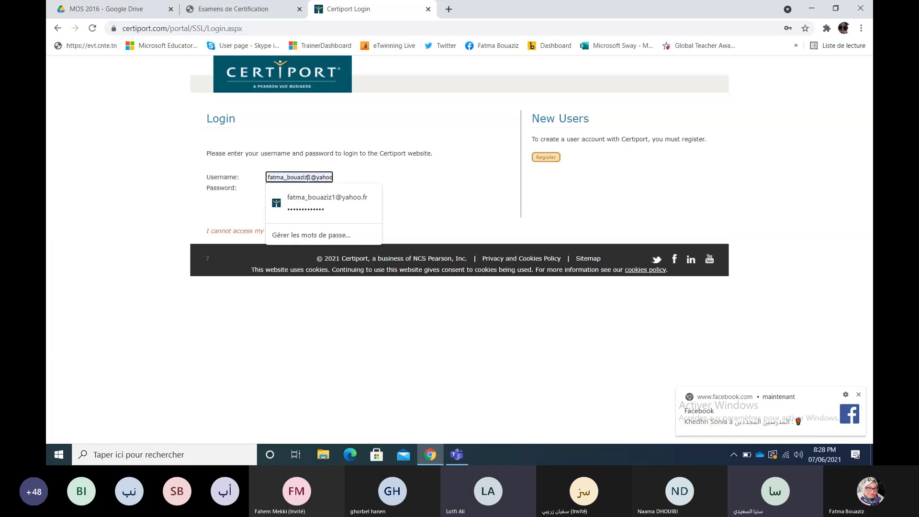
{"action": "left_click_drag", "start_coordinate": [268, 177], "coordinate": [334, 177]}
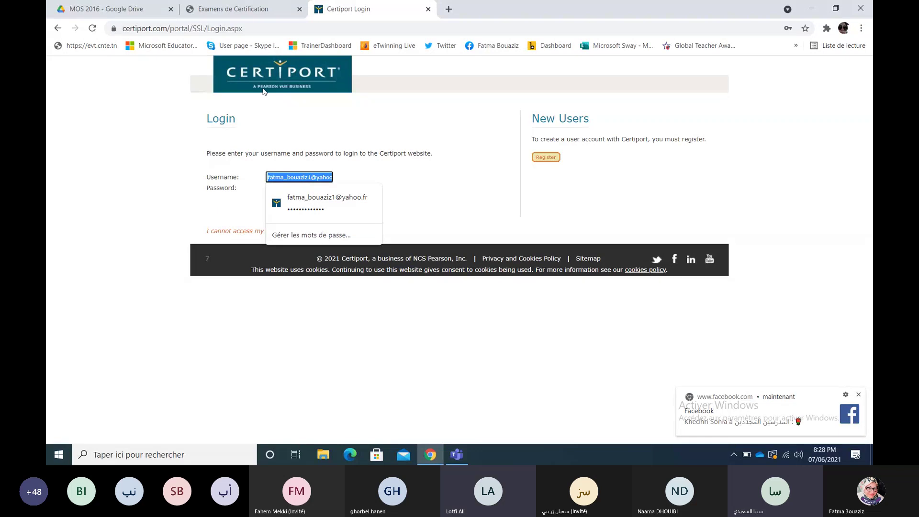
{"action": "left_click", "coordinate": [245, 9]}
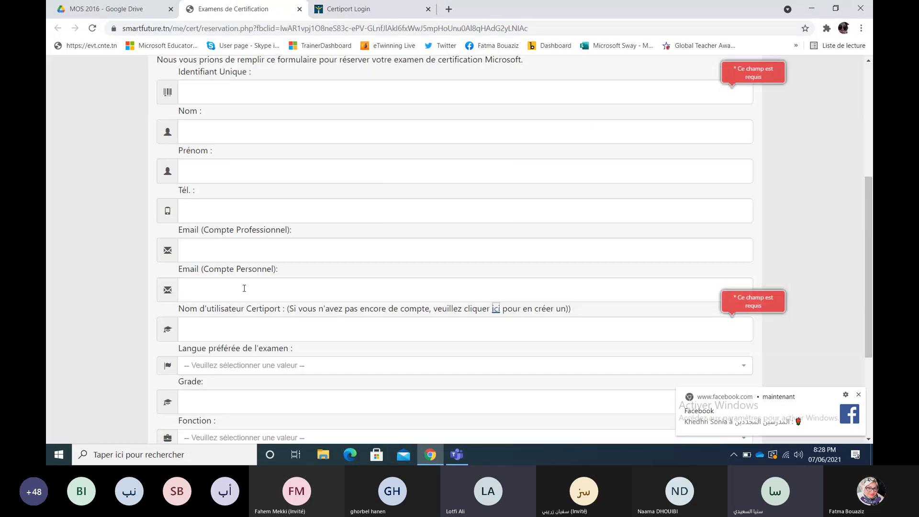
{"action": "left_click", "coordinate": [240, 329]}
{"action": "key", "text": "Down"}
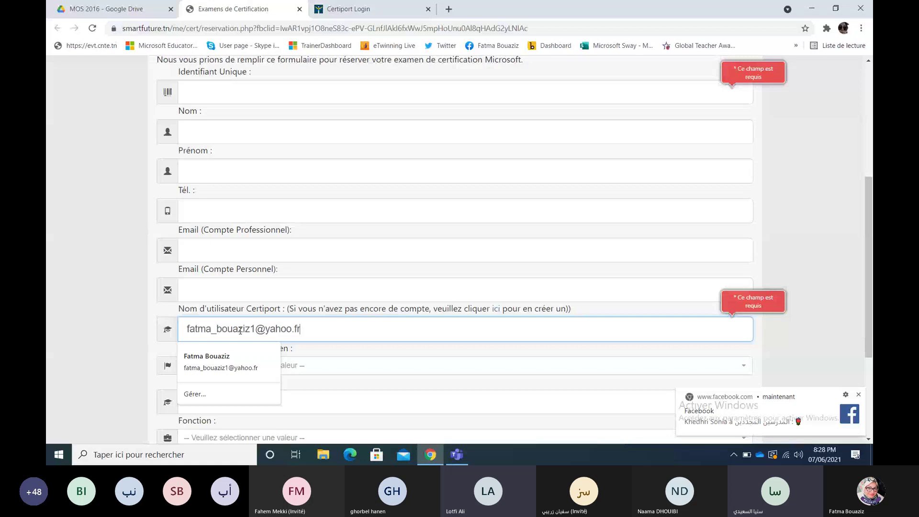
{"action": "key", "text": "Return"}
{"action": "key", "text": "BackSpace"}
{"action": "key", "text": "BackSpace"}
{"action": "key", "text": "BackSpace"}
{"action": "key", "text": "BackSpace"}
{"action": "key", "text": "BackSpace"}
{"action": "key", "text": "BackSpace"}
{"action": "key", "text": "BackSpace"}
{"action": "key", "text": "BackSpace"}
{"action": "key", "text": "BackSpace"}
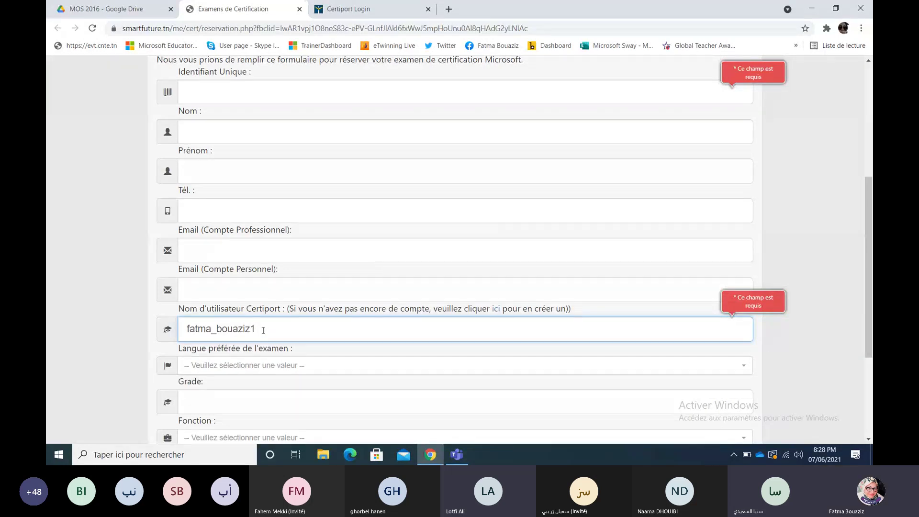
{"action": "left_click_drag", "start_coordinate": [263, 330], "coordinate": [181, 331]}
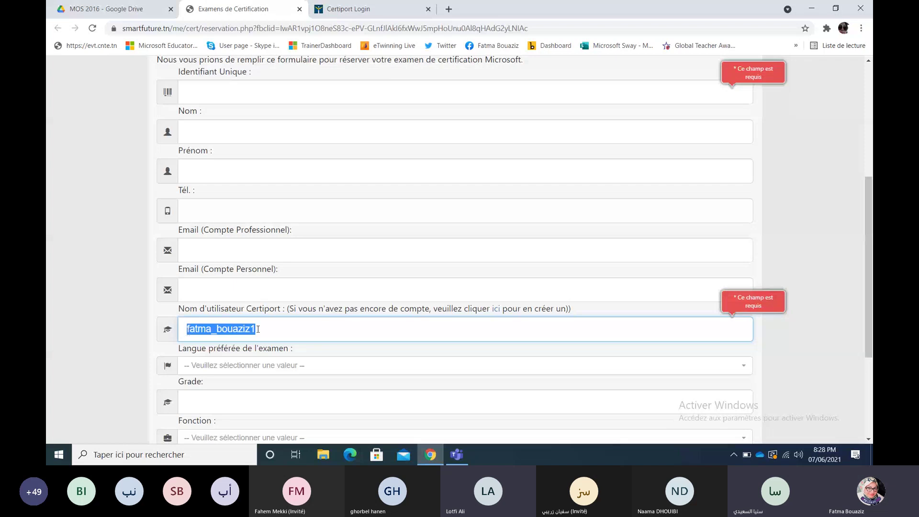
{"action": "left_click", "coordinate": [272, 330]}
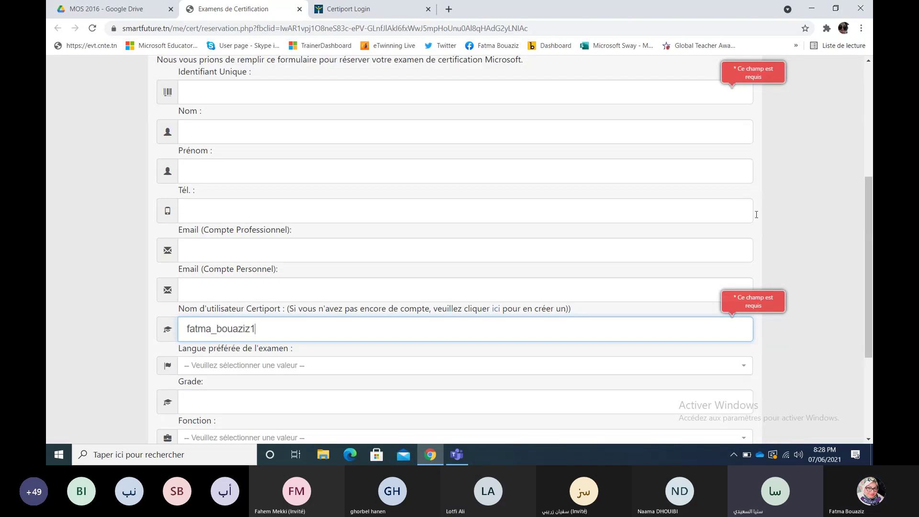
{"action": "scroll", "coordinate": [684, 245], "scroll_direction": "down", "scroll_amount": 2}
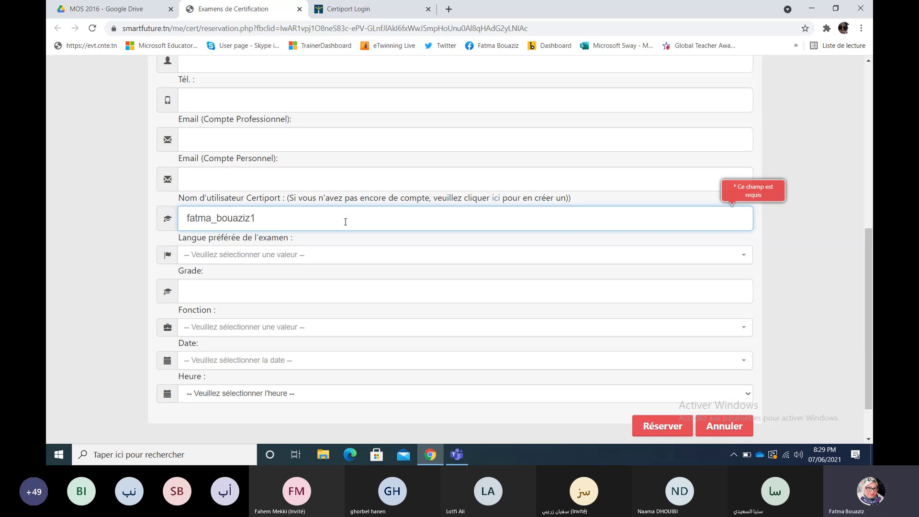
Step: Check the reservation form against the Certiport Login page, then sign in with the saved credentials
{"action": "left_click", "coordinate": [369, 12]}
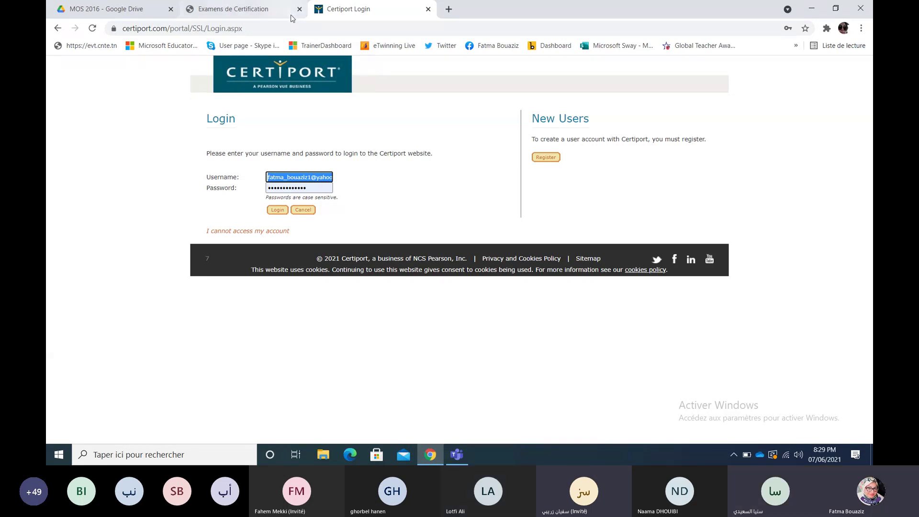
{"action": "left_click", "coordinate": [266, 9]}
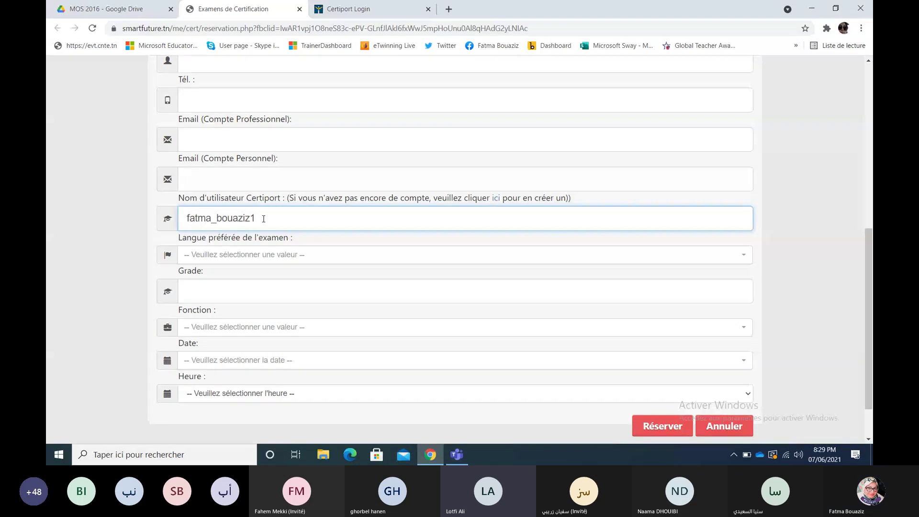
{"action": "left_click", "coordinate": [351, 7]}
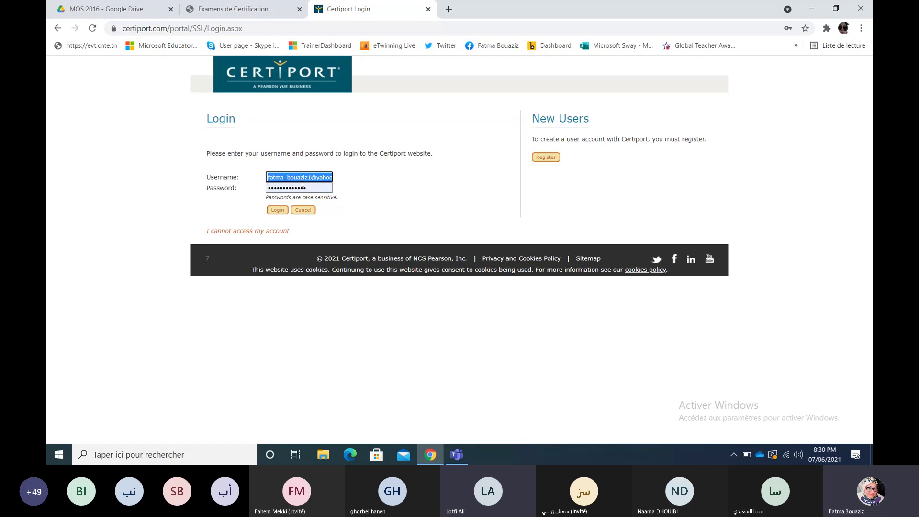
{"action": "left_click", "coordinate": [280, 213]}
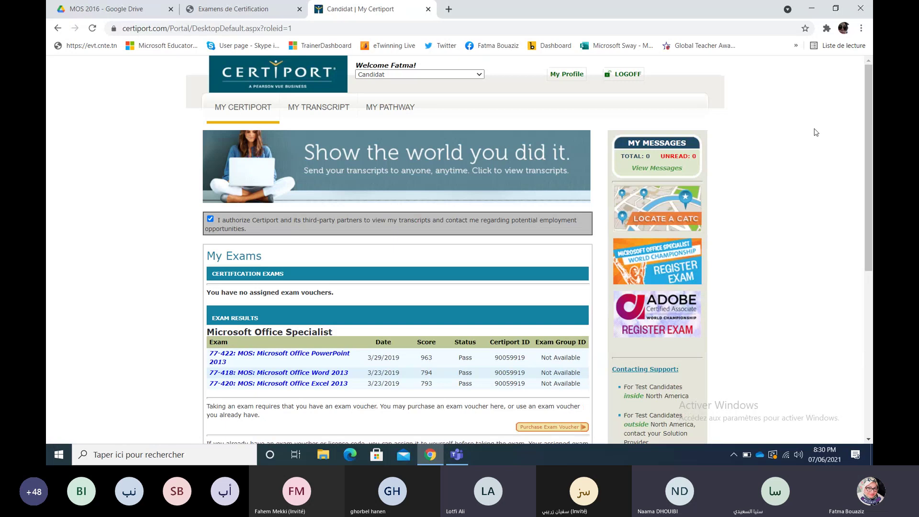
Step: Return from My Certiport to the Examens de Certification reservation form
{"action": "mouse_move", "coordinate": [871, 88]}
{"action": "left_mouse_down"}
{"action": "mouse_move", "coordinate": [871, 109]}
{"action": "mouse_move", "coordinate": [871, 87]}
{"action": "left_mouse_up"}
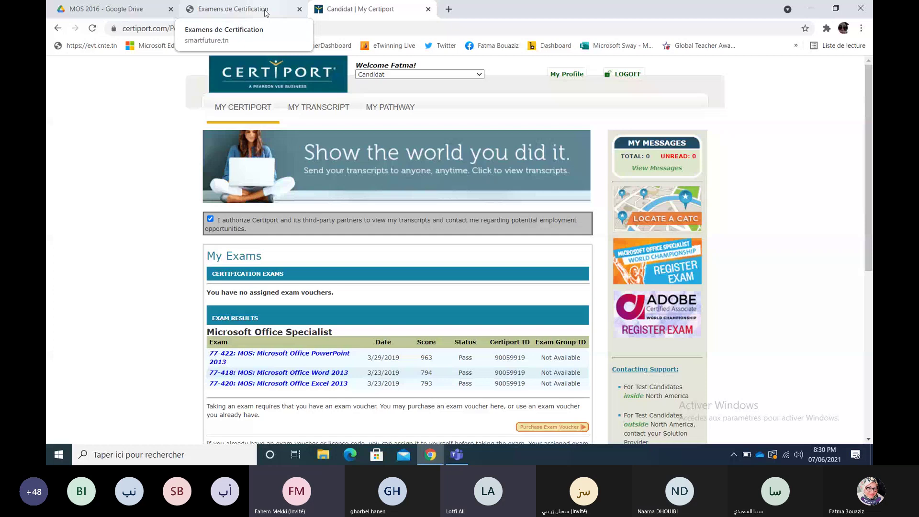
{"action": "left_click", "coordinate": [265, 12]}
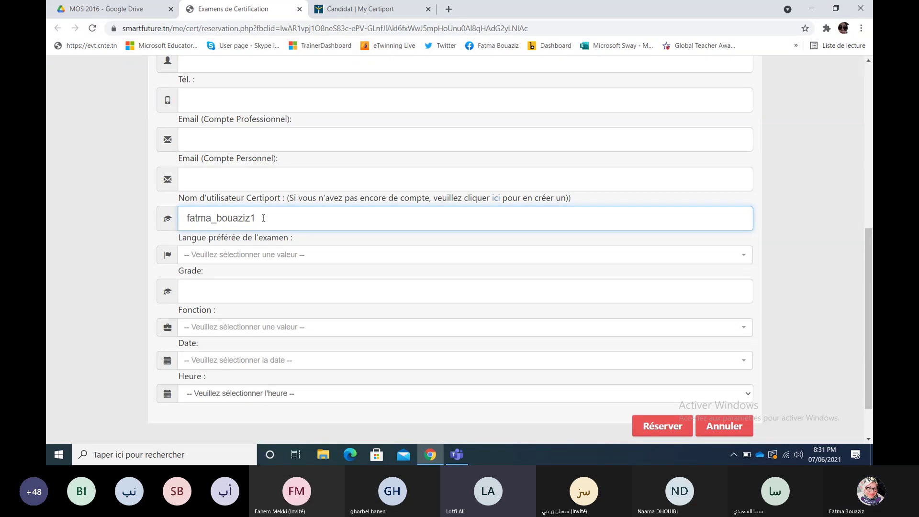
Step: Open Certiport's Inscription générale registration in a new tab via the 'ici' link beside the username field
{"action": "left_click", "coordinate": [498, 202]}
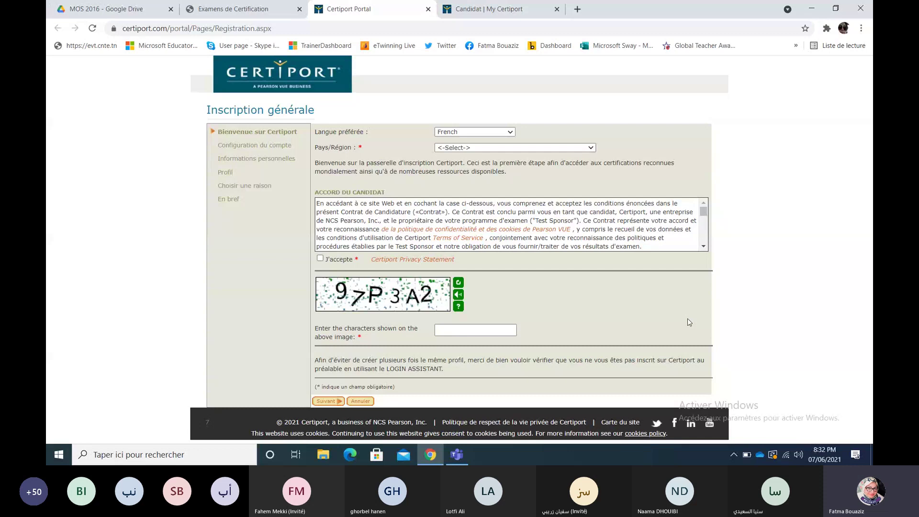
Step: Select the Certiport username in the reservation form and close the Certiport registration tab
{"action": "left_click", "coordinate": [262, 20]}
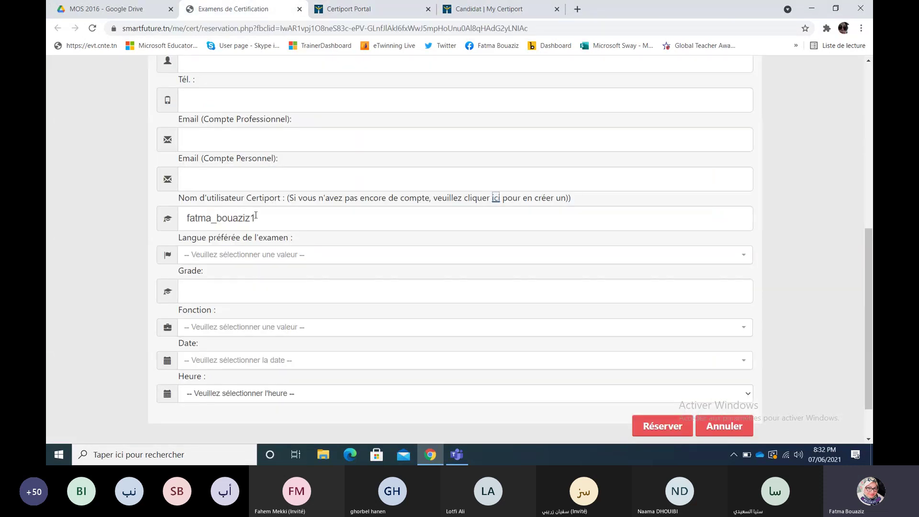
{"action": "left_click_drag", "start_coordinate": [256, 216], "coordinate": [188, 223]}
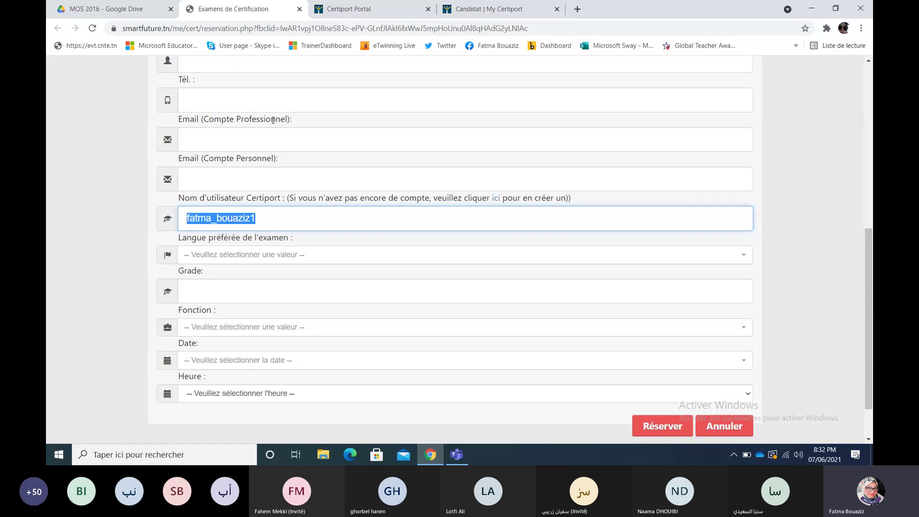
{"action": "left_click", "coordinate": [376, 13]}
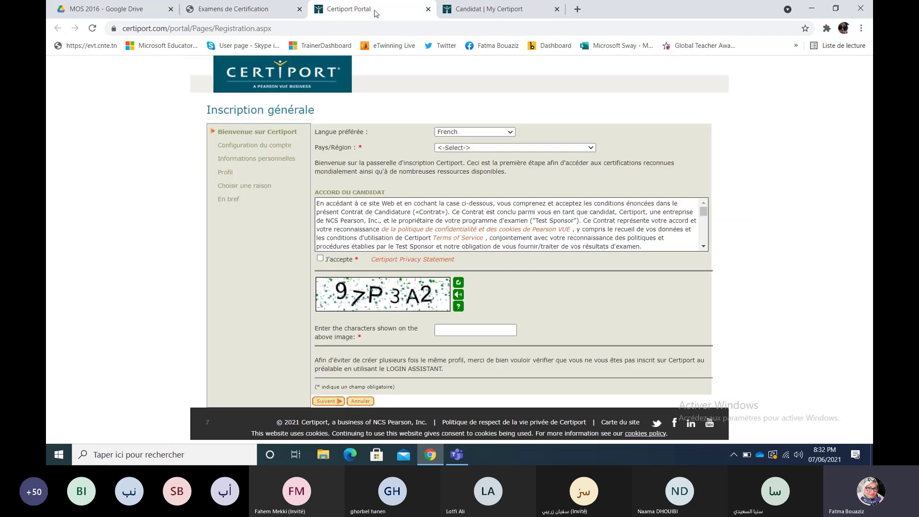
{"action": "left_click", "coordinate": [427, 9]}
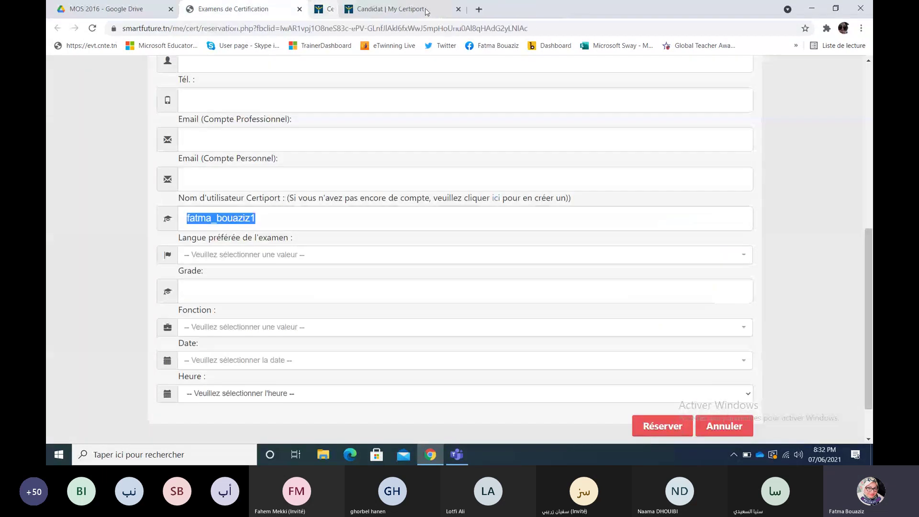
Step: Open the My Certiport profile details and edit its username field
{"action": "left_click", "coordinate": [402, 12]}
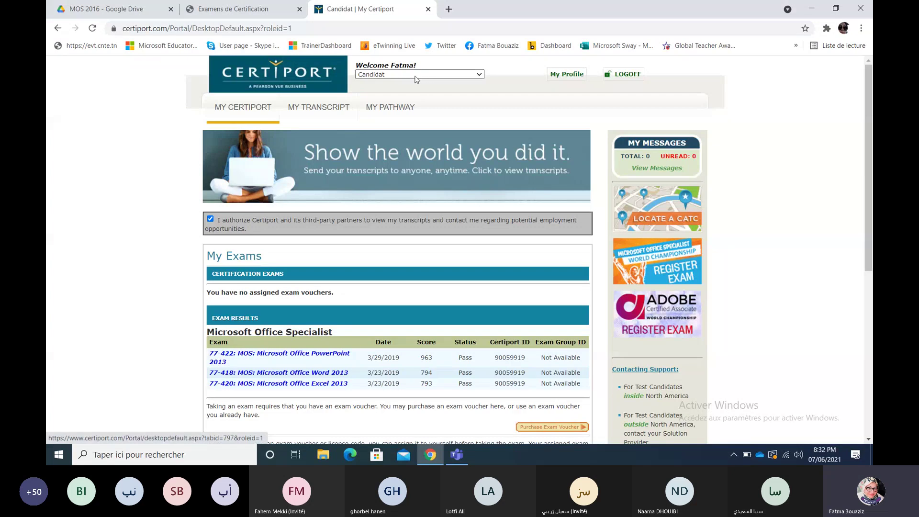
{"action": "left_click", "coordinate": [560, 76]}
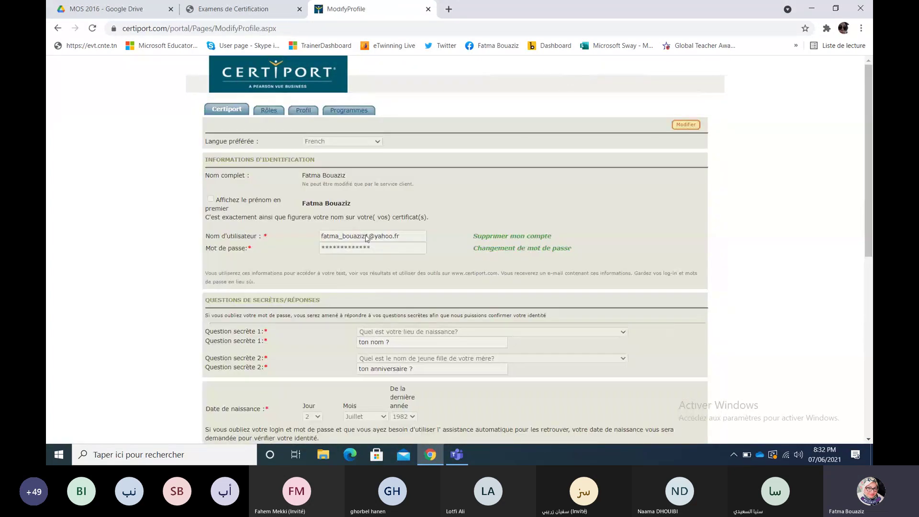
{"action": "left_click", "coordinate": [366, 237]}
{"action": "type", "text": "1"}
Step: Deselect the username in the reservation form and bring the Teams meeting to the front
{"action": "left_click", "coordinate": [265, 10]}
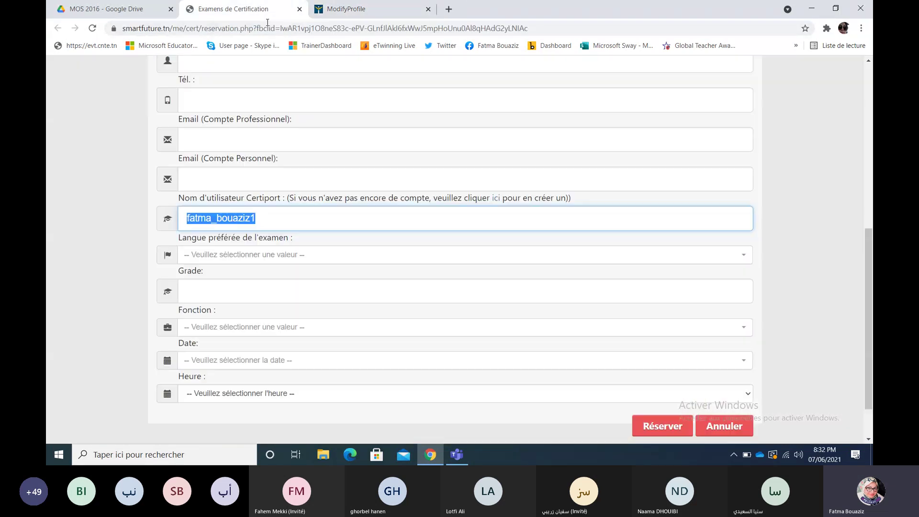
{"action": "left_click", "coordinate": [280, 218]}
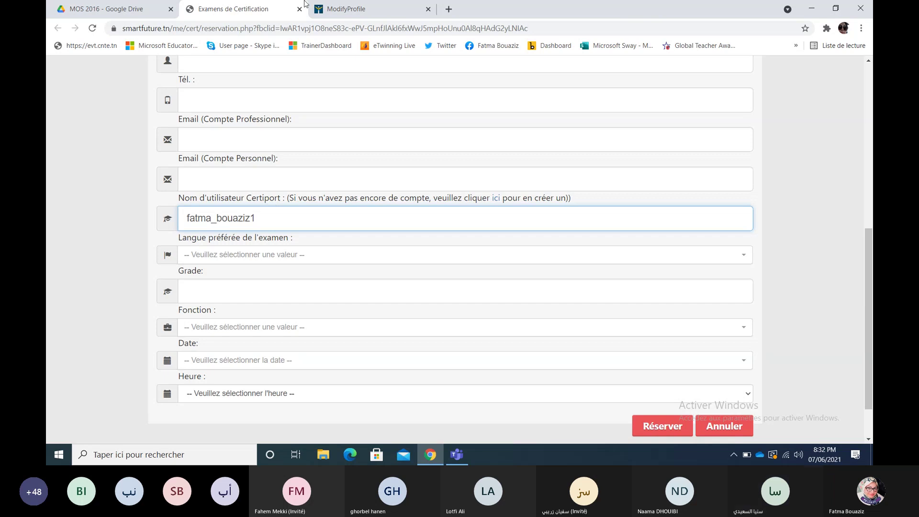
{"action": "left_click", "coordinate": [457, 455]}
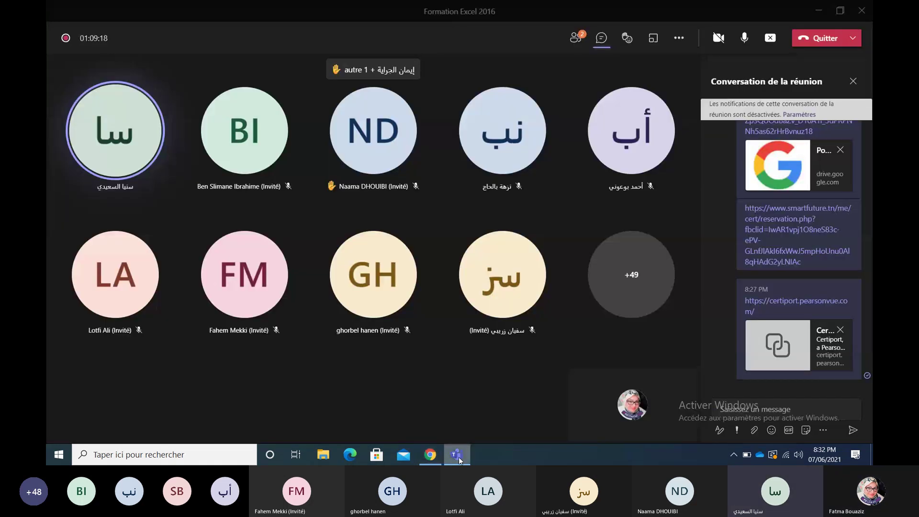
Step: Swap the meeting chat for the participants list, then bring back the Chrome reservation form
{"action": "left_click", "coordinate": [853, 82]}
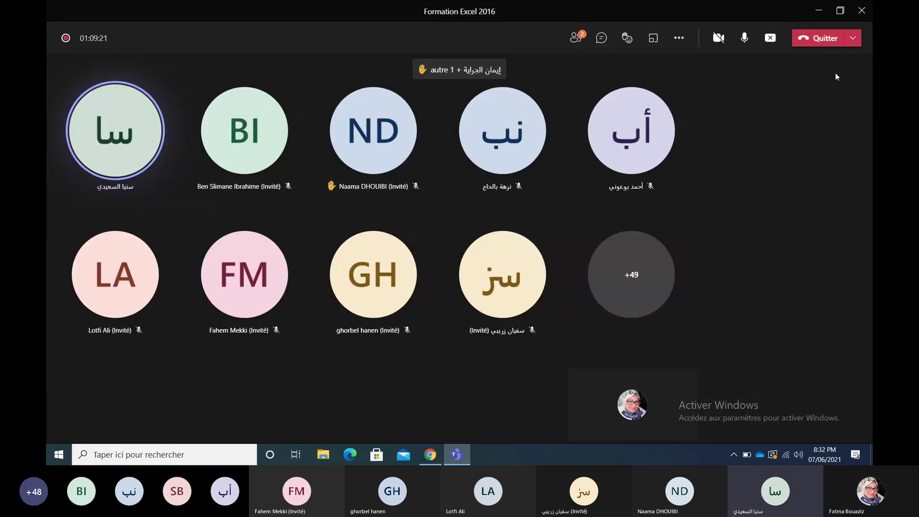
{"action": "left_click", "coordinate": [575, 37]}
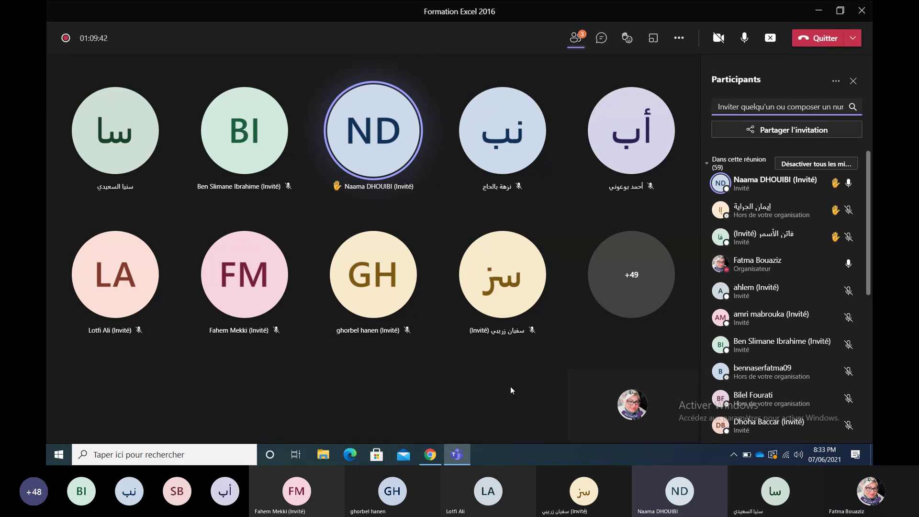
{"action": "left_click", "coordinate": [433, 454]}
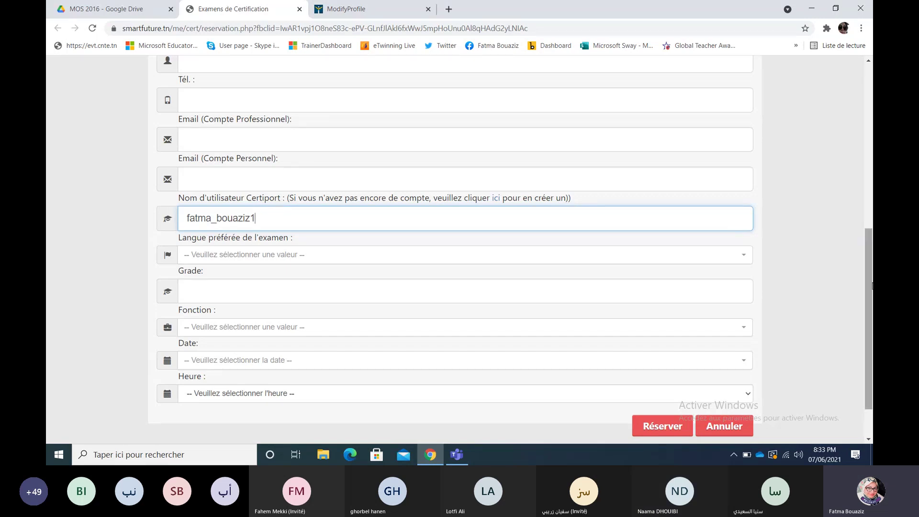
{"action": "left_click_drag", "start_coordinate": [866, 279], "coordinate": [868, 137]}
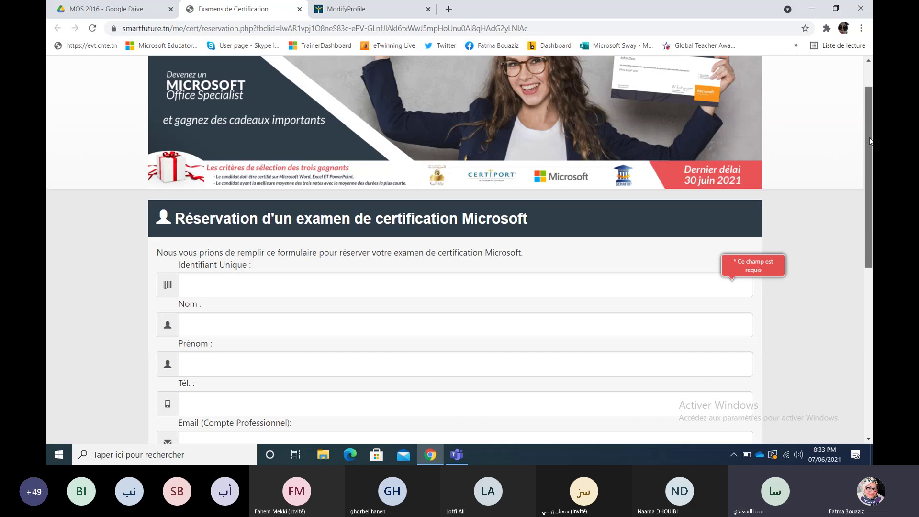
{"action": "scroll", "coordinate": [869, 136], "scroll_direction": "down", "scroll_amount": 5}
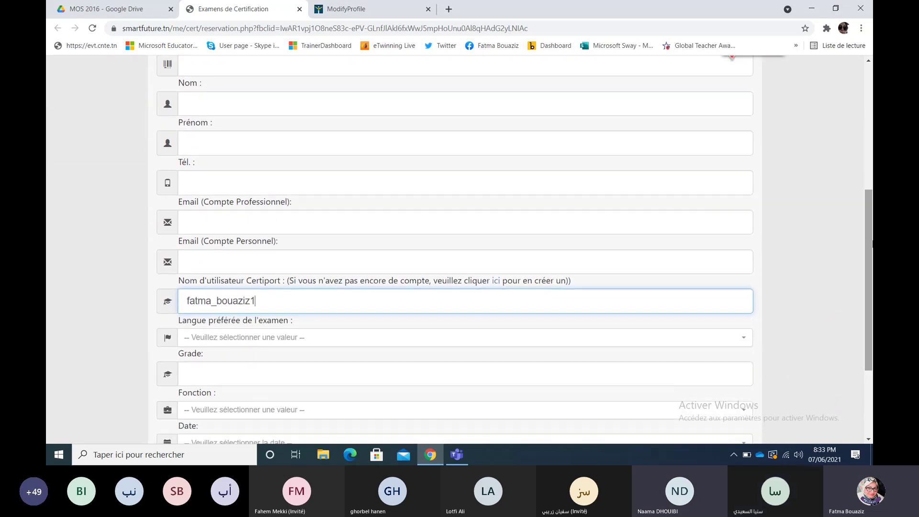
{"action": "left_click_drag", "start_coordinate": [868, 231], "coordinate": [871, 250]}
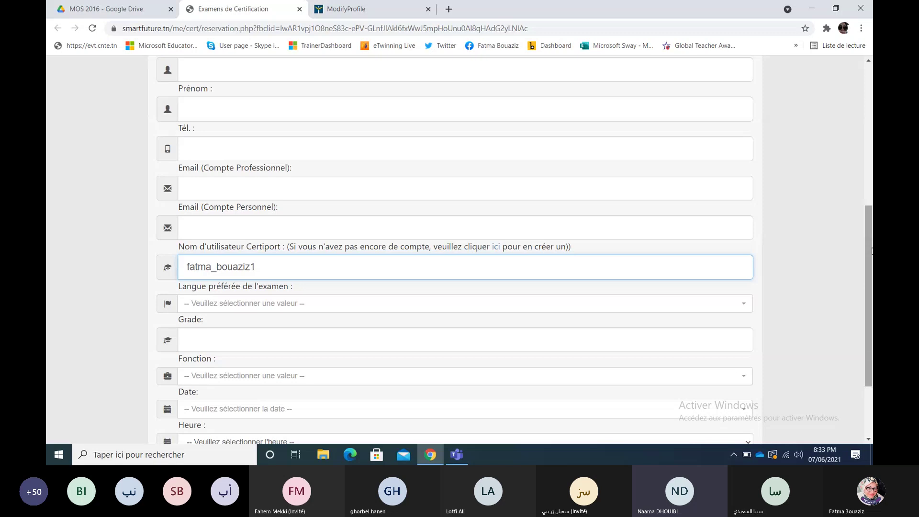
Step: Open Certiport's Inscription générale page from the 'ici' link, then return to the reservation form
{"action": "left_click", "coordinate": [498, 247]}
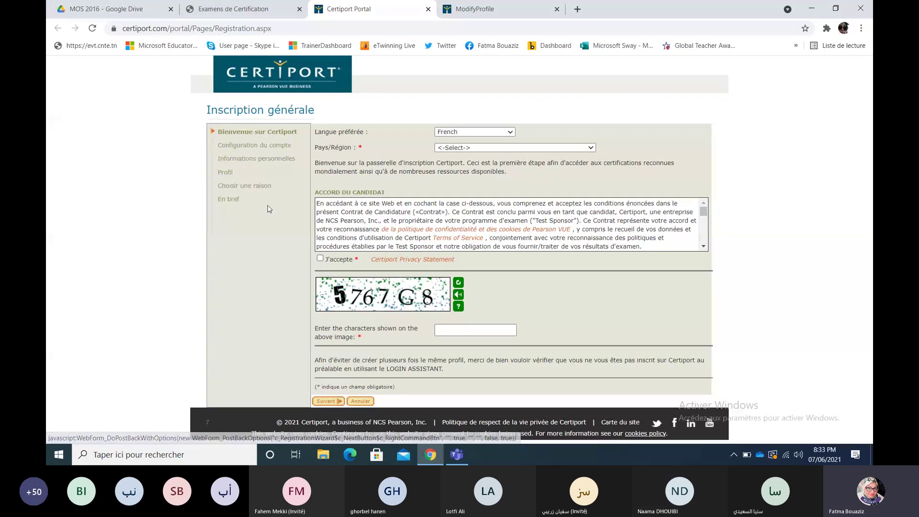
{"action": "left_click", "coordinate": [238, 11]}
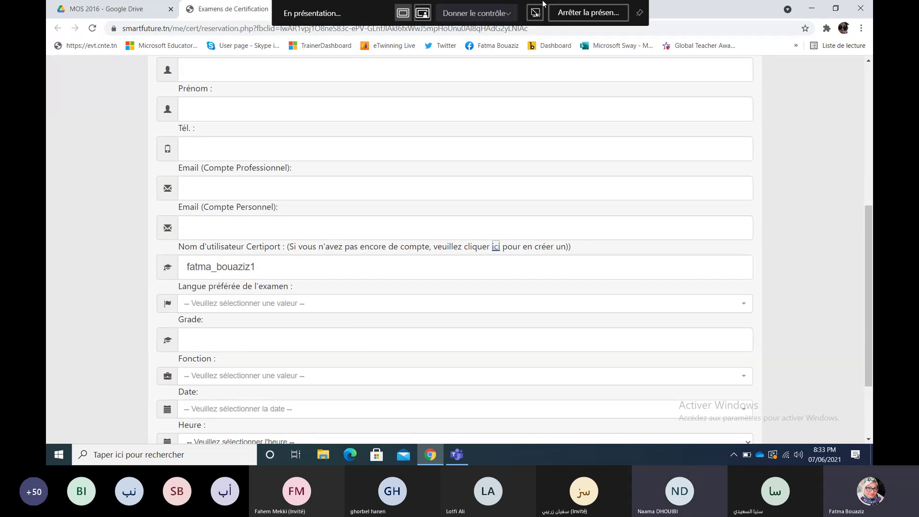
Step: Bring the 'Formation Excel 2016' Teams meeting window back in front of the reservation form
{"action": "left_click", "coordinate": [456, 454]}
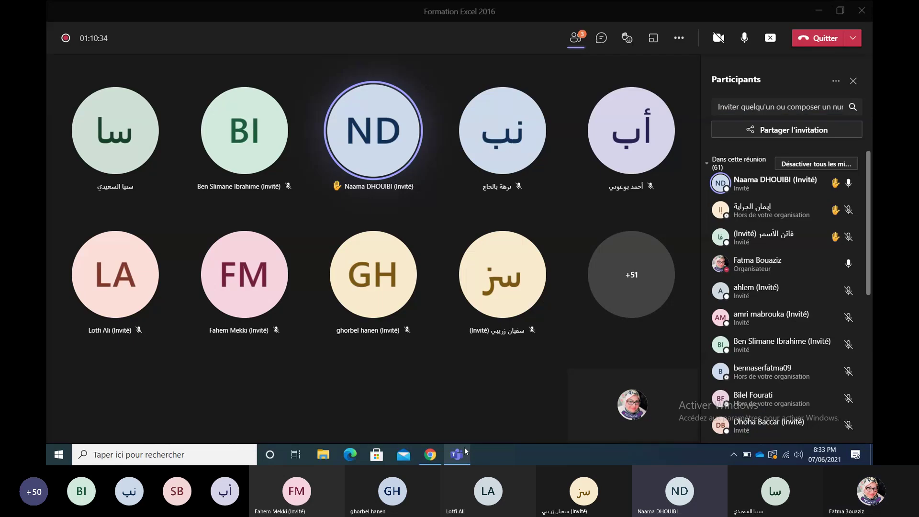
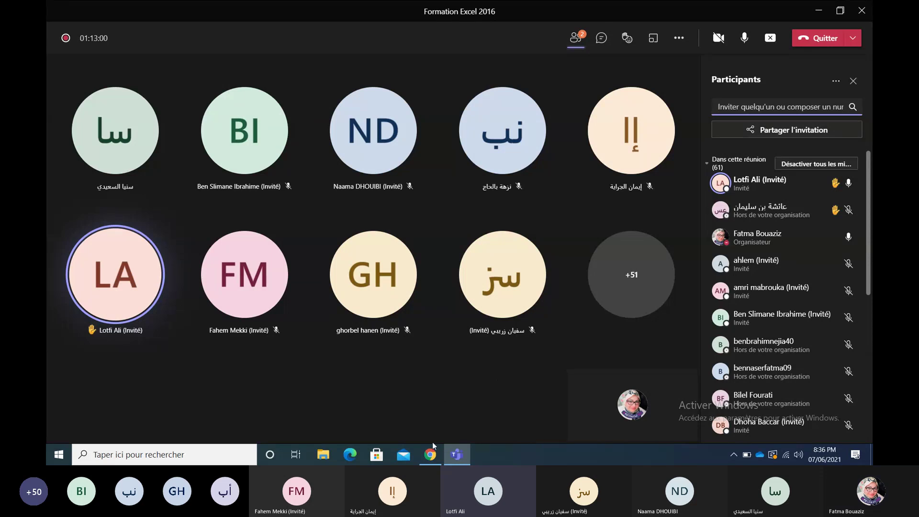
Step: Bring the Chrome certification reservation form with the Certiport username in front of the meeting
{"action": "mouse_move", "coordinate": [431, 452]}
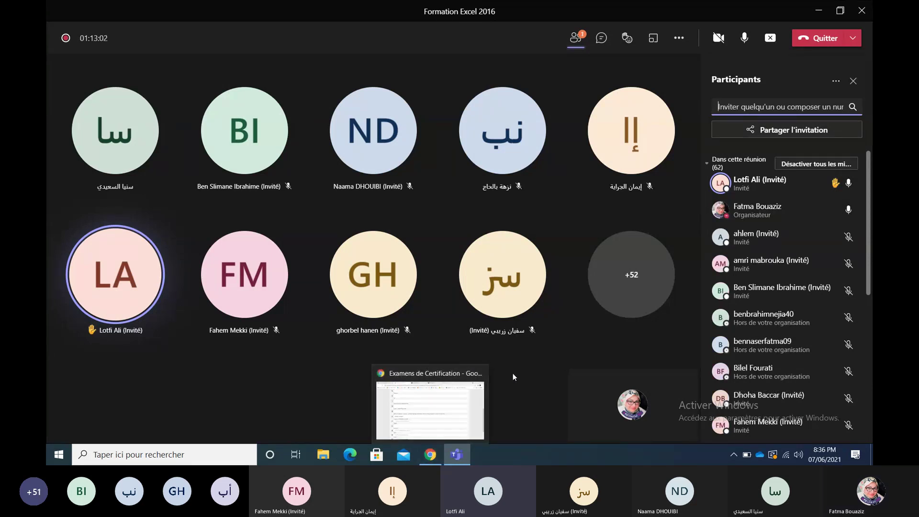
{"action": "left_click", "coordinate": [431, 455]}
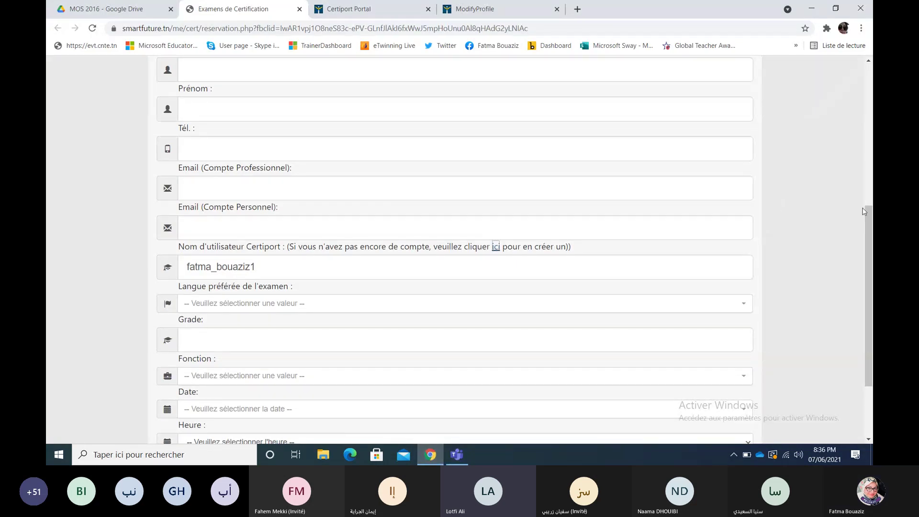
Step: Scroll down the reservation form, then hide the browser to return to the Teams meeting
{"action": "left_click_drag", "start_coordinate": [868, 214], "coordinate": [867, 239]}
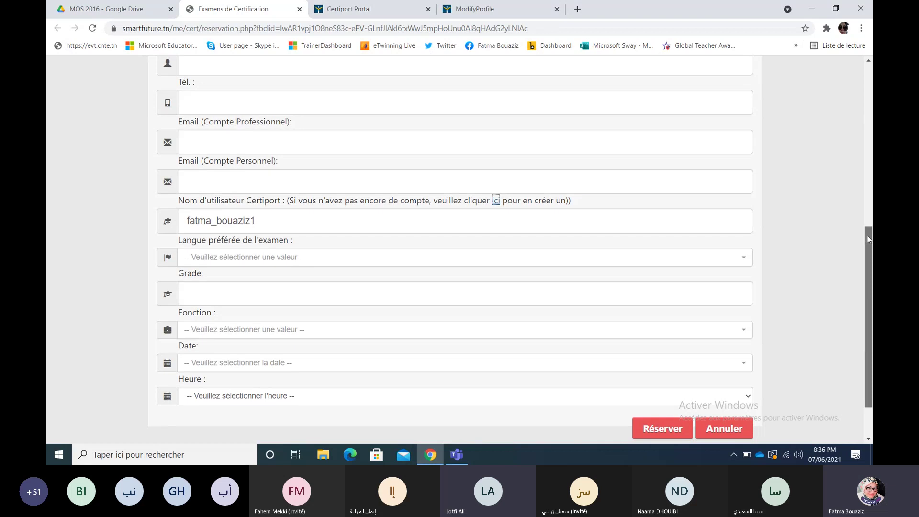
{"action": "left_click_drag", "start_coordinate": [867, 239], "coordinate": [866, 250]}
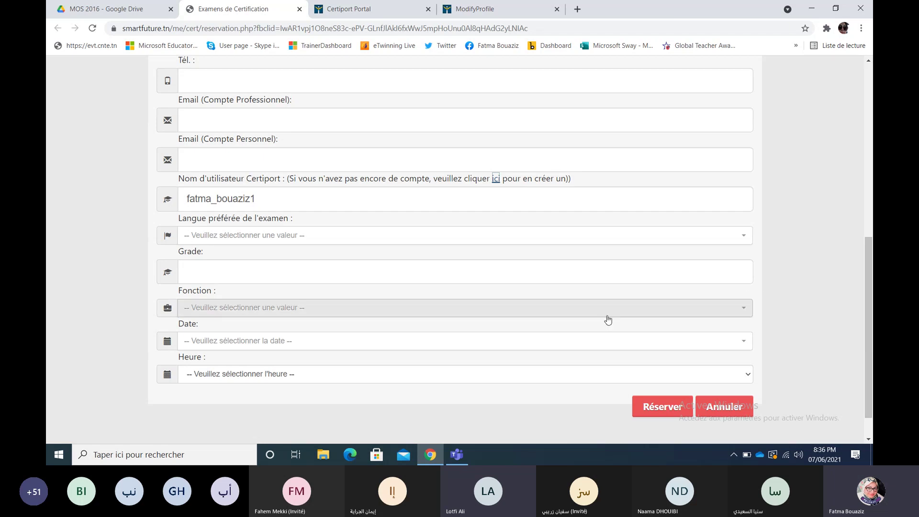
{"action": "left_click", "coordinate": [433, 457]}
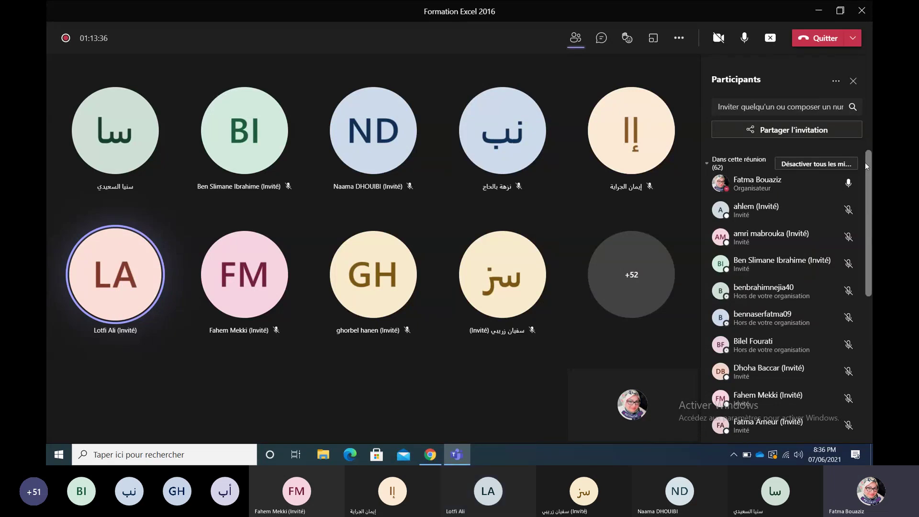
Step: Restore the Smartfuture reservation form in front of the Teams meeting
{"action": "left_click", "coordinate": [430, 455]}
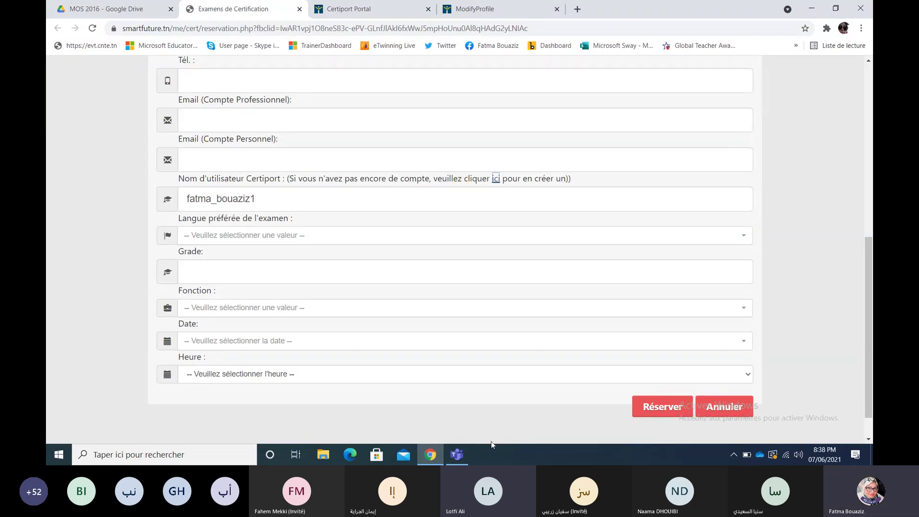
Step: Return to the reservation form, scroll to the Date field and list its options (Samedi 12/06/2021)
{"action": "left_click", "coordinate": [457, 454]}
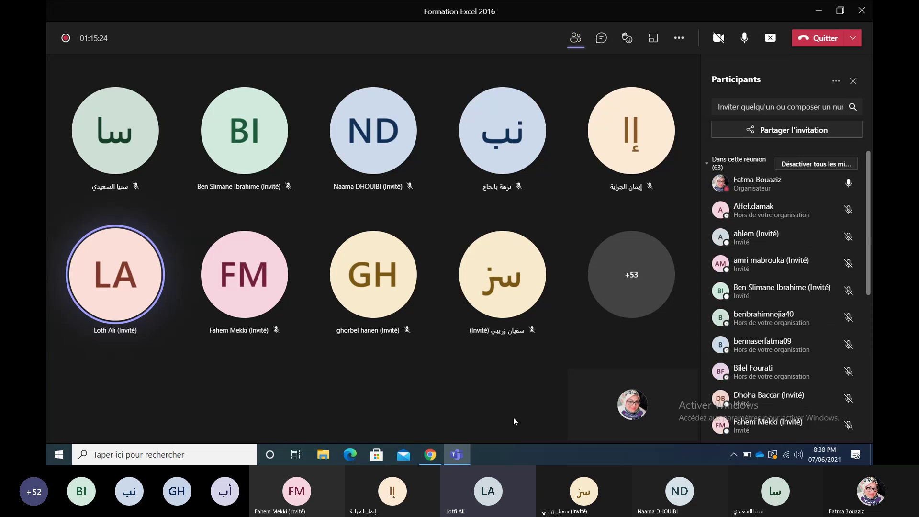
{"action": "left_click", "coordinate": [438, 457]}
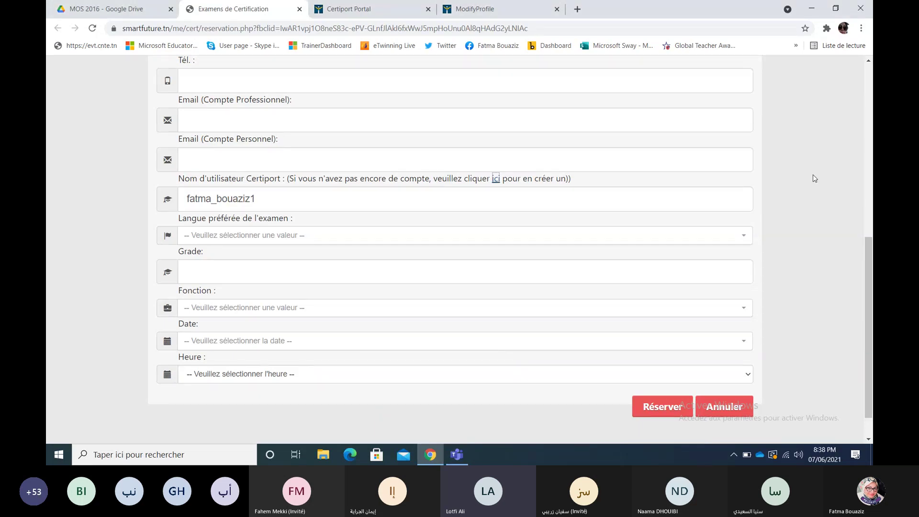
{"action": "left_click_drag", "start_coordinate": [866, 260], "coordinate": [866, 242]}
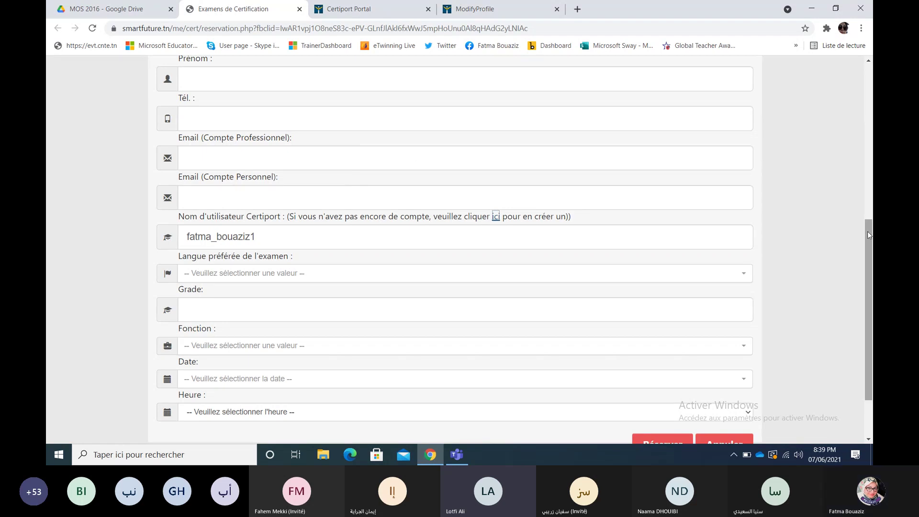
{"action": "left_click_drag", "start_coordinate": [867, 232], "coordinate": [869, 252]}
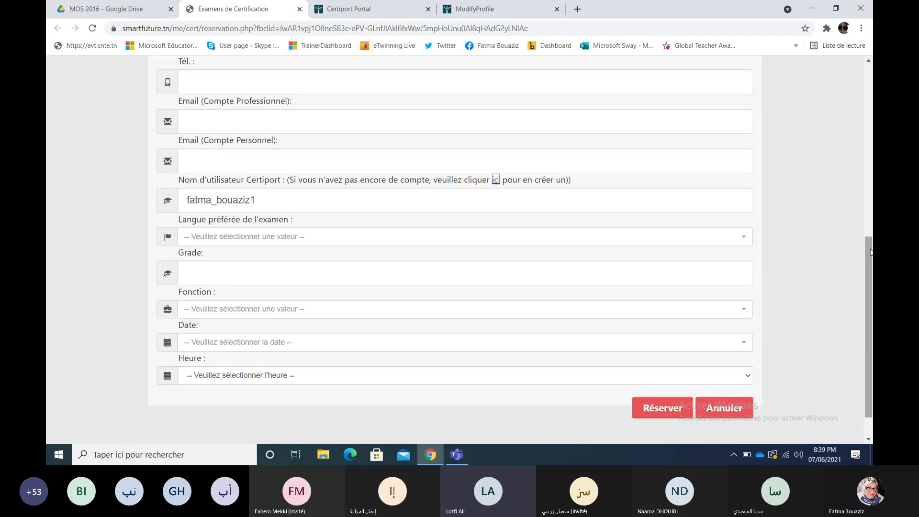
{"action": "left_click_drag", "start_coordinate": [871, 253], "coordinate": [870, 259]}
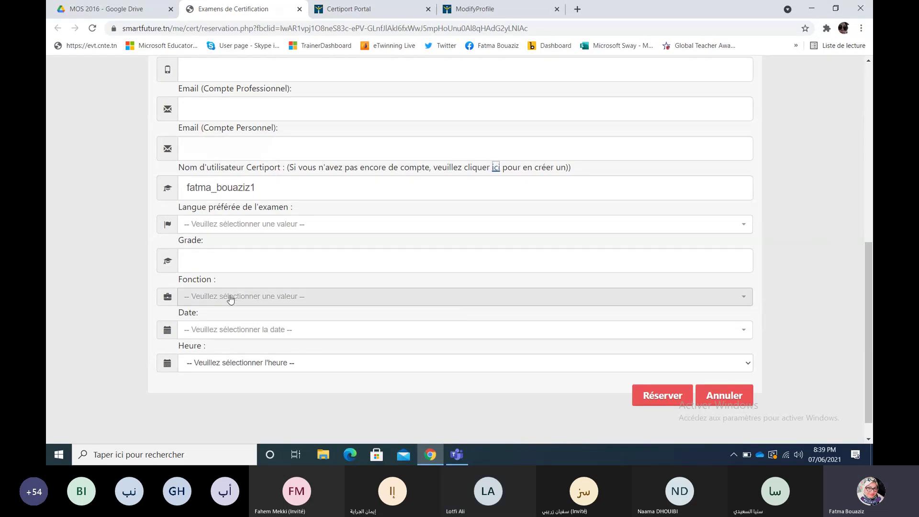
{"action": "left_click", "coordinate": [223, 333]}
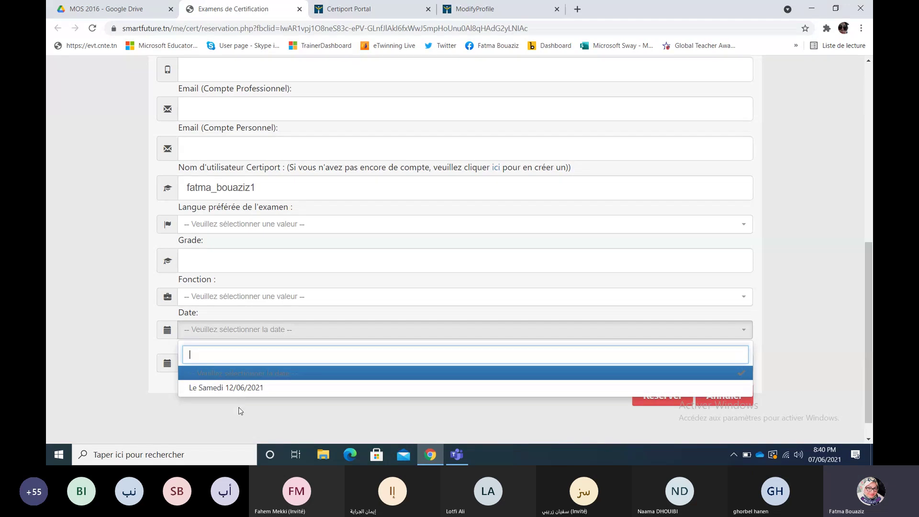
Step: Close the date list unselected, check the empty Heure list, and scroll up the form
{"action": "left_click", "coordinate": [240, 411]}
{"action": "left_click", "coordinate": [242, 364]}
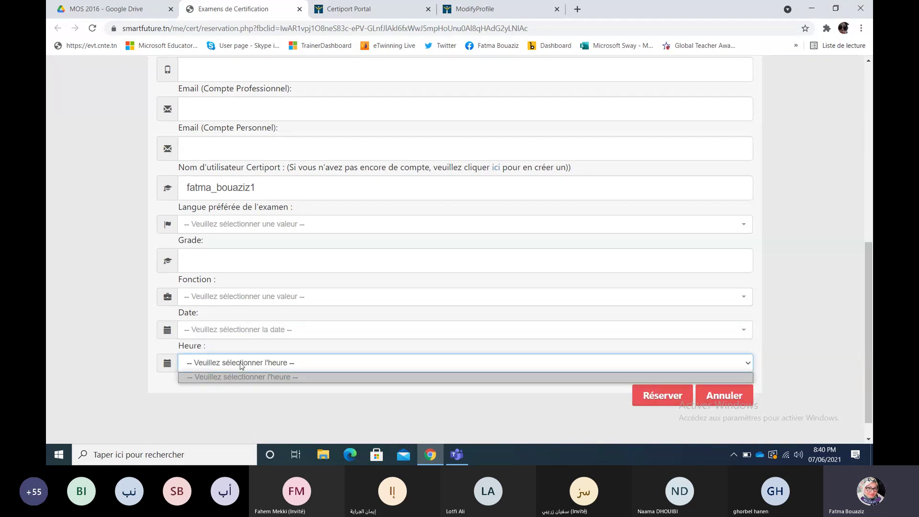
{"action": "left_click", "coordinate": [241, 366]}
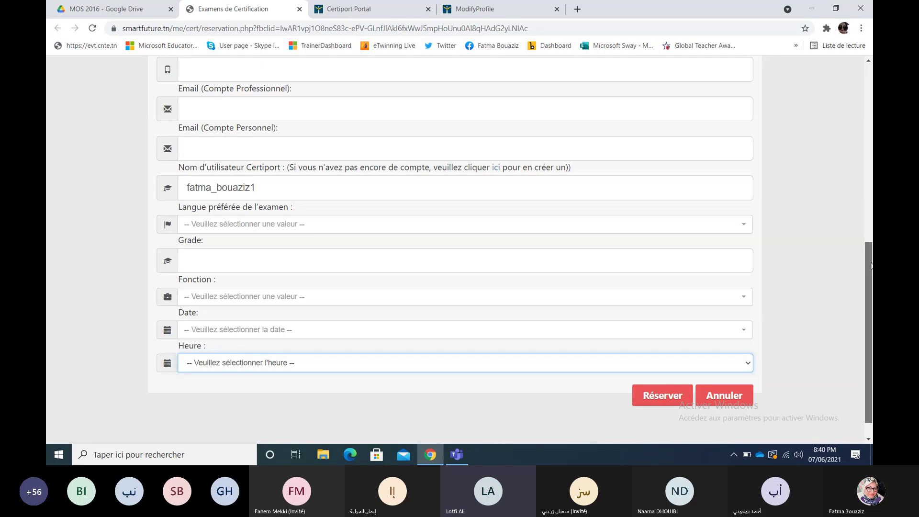
{"action": "left_click_drag", "start_coordinate": [871, 265], "coordinate": [871, 118]}
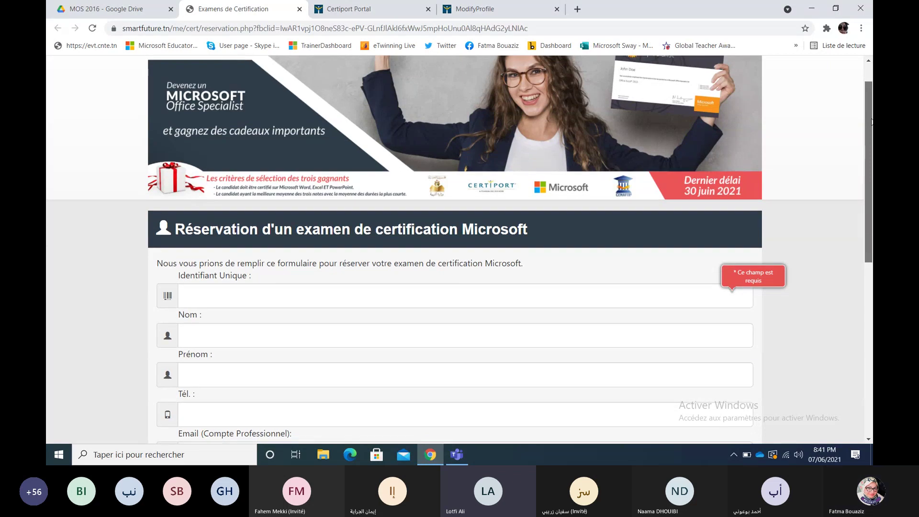
{"action": "left_click_drag", "start_coordinate": [872, 119], "coordinate": [868, 358]}
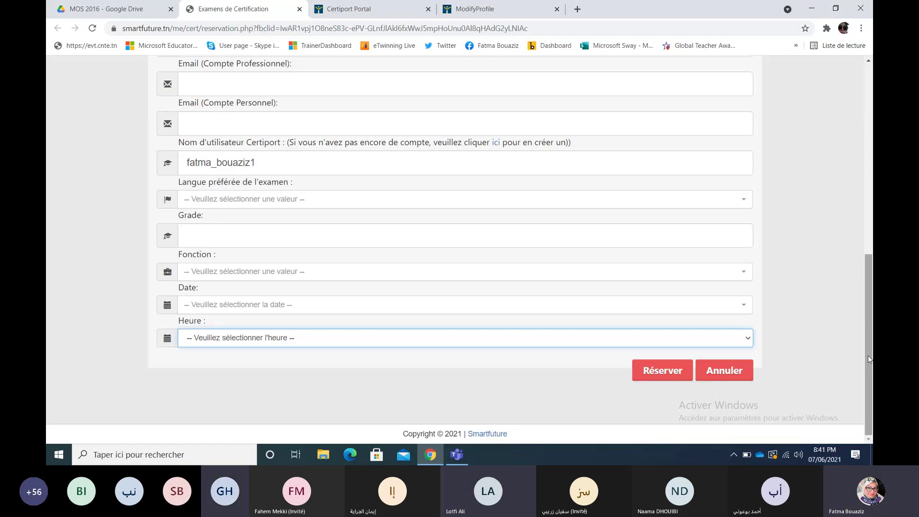
{"action": "scroll", "coordinate": [868, 352], "scroll_direction": "up", "scroll_amount": 1}
{"action": "scroll", "coordinate": [870, 357], "scroll_direction": "down", "scroll_amount": 1}
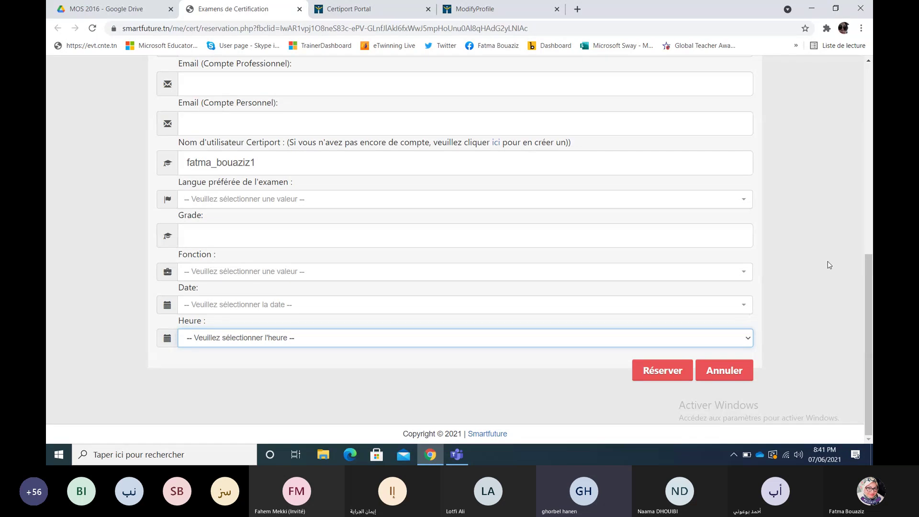
Step: Review the exam dates again without choosing one, then scroll back up the form
{"action": "left_click", "coordinate": [551, 303]}
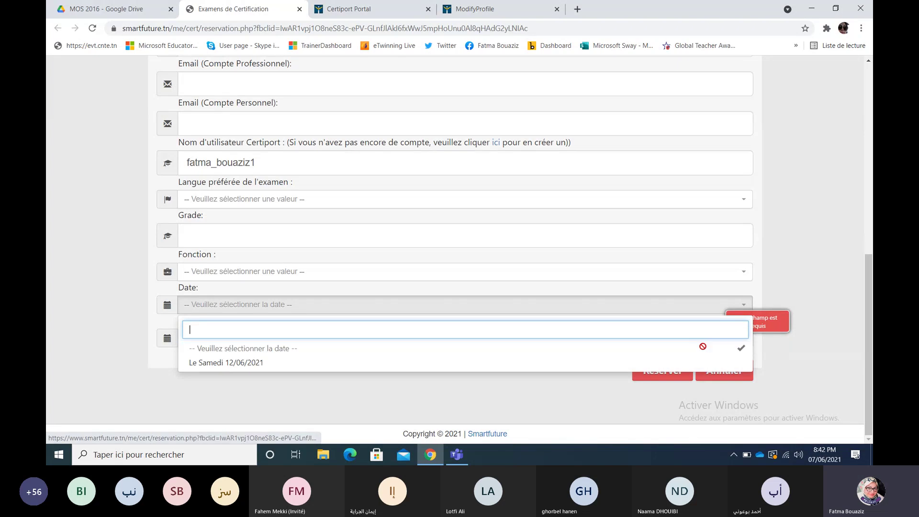
{"action": "left_click", "coordinate": [850, 339]}
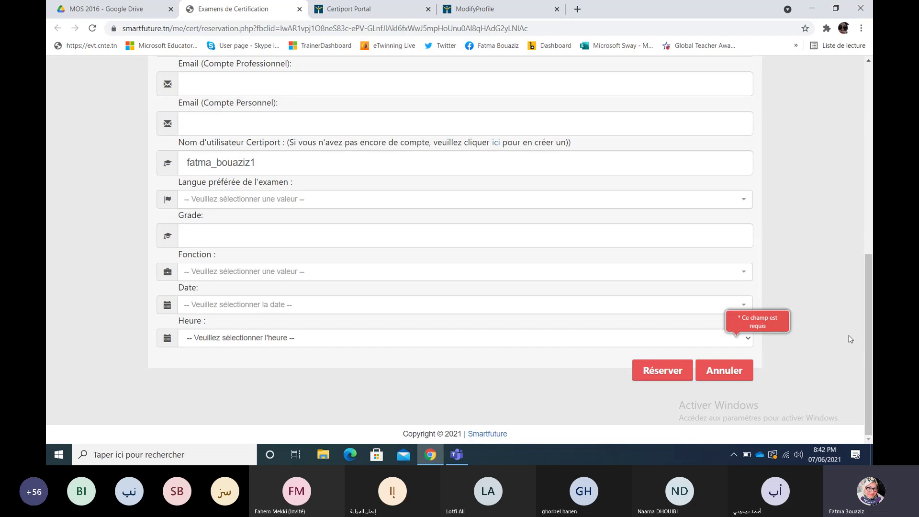
{"action": "left_click_drag", "start_coordinate": [870, 286], "coordinate": [868, 197]}
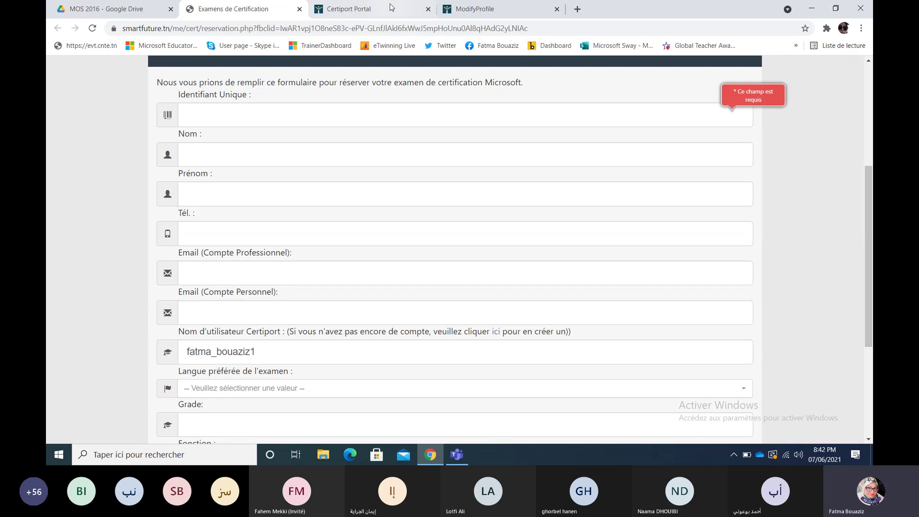
Step: Close the Certiport registration and profile tabs and select the MOS 2016 Drive folder's URL
{"action": "left_click", "coordinate": [303, 9]}
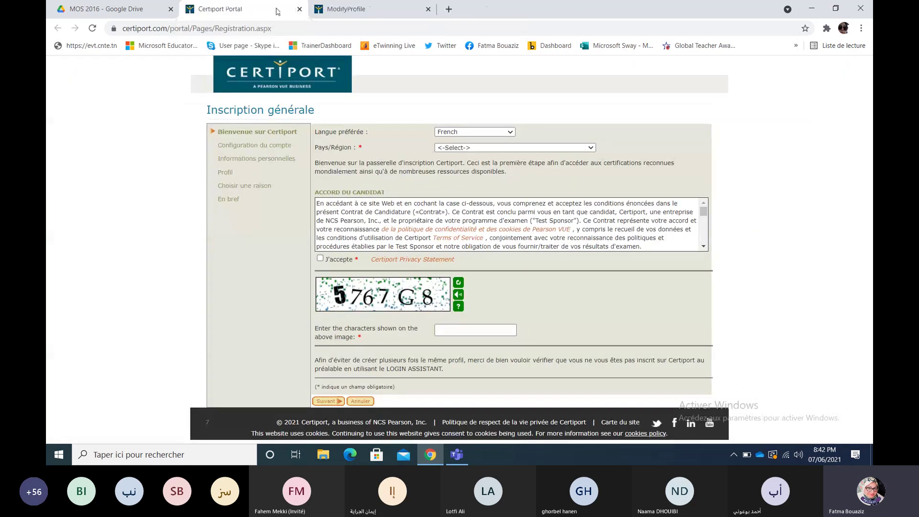
{"action": "left_click", "coordinate": [299, 9]}
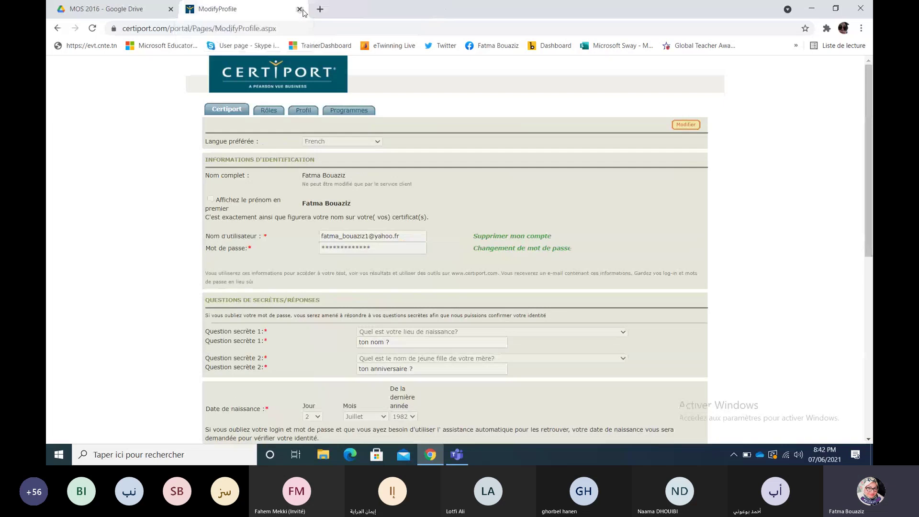
{"action": "left_click", "coordinate": [300, 9]}
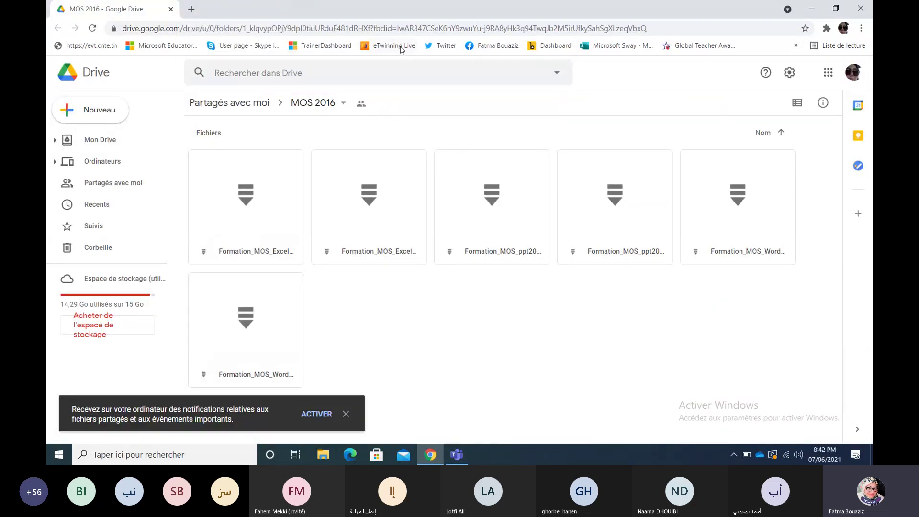
{"action": "double_click", "coordinate": [416, 28]}
{"action": "left_click", "coordinate": [417, 27]}
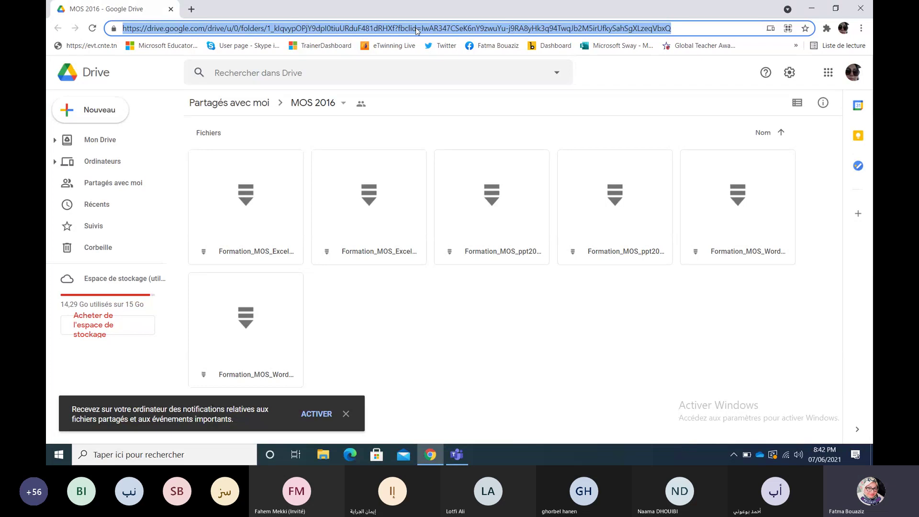
Step: In the 'Formation Excel 2016' meeting, swap Participants for chat, send the Drive link, then close chat
{"action": "left_click", "coordinate": [447, 455]}
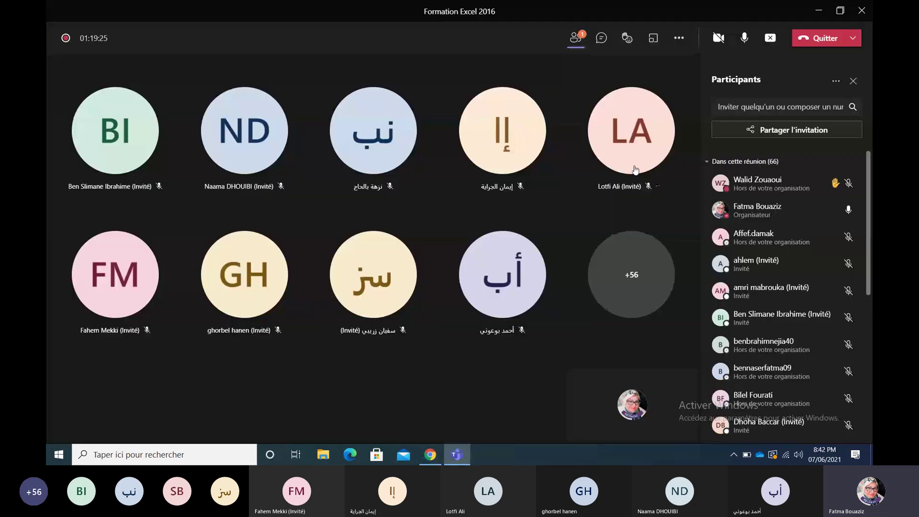
{"action": "left_click", "coordinate": [577, 38]}
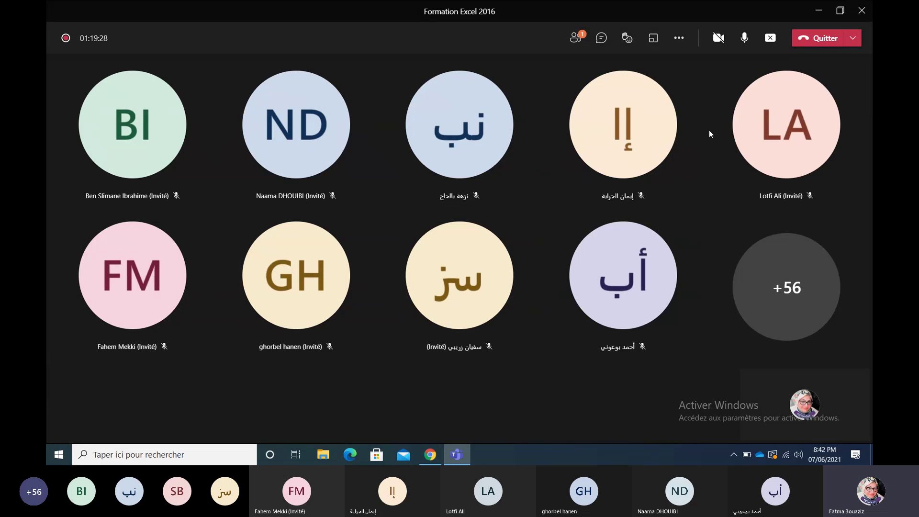
{"action": "left_click", "coordinate": [601, 38]}
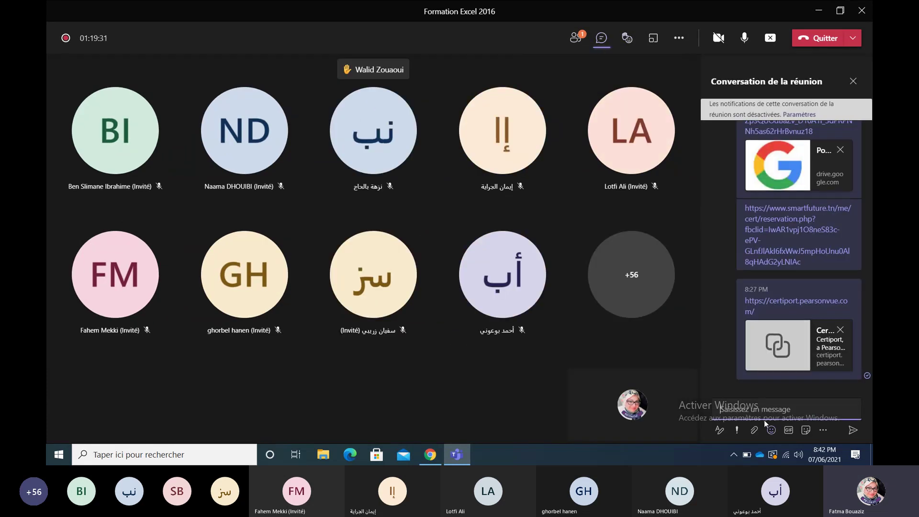
{"action": "key", "text": "Return"}
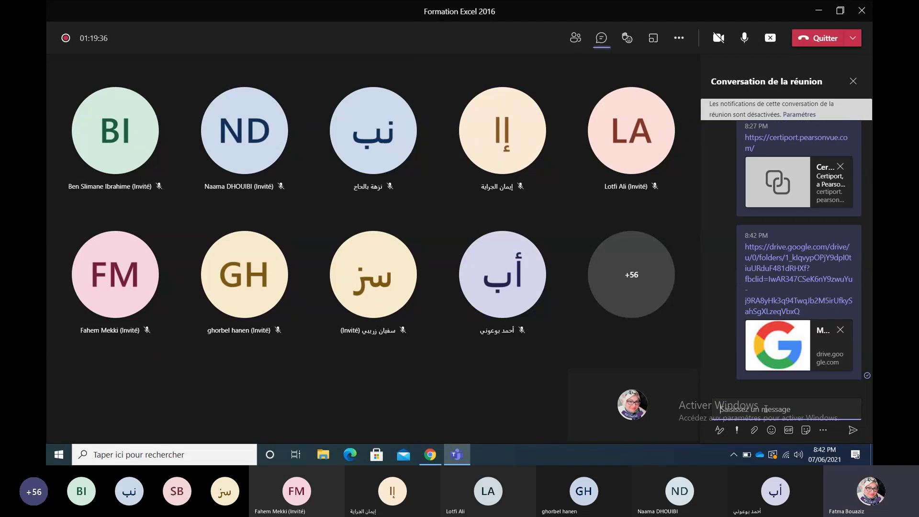
{"action": "left_click", "coordinate": [854, 82]}
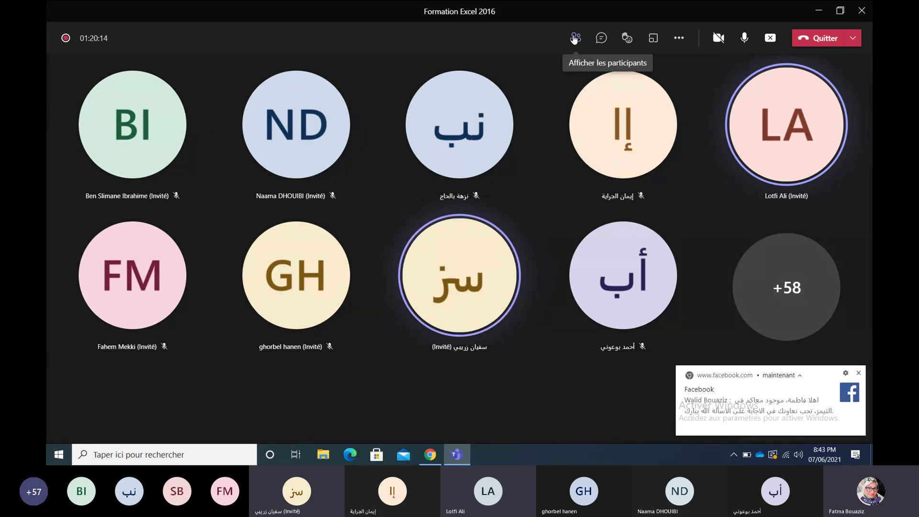
Step: Dismiss the Facebook notification and minimize Teams to reveal the MOS 2016 Drive folder
{"action": "left_click", "coordinate": [859, 373]}
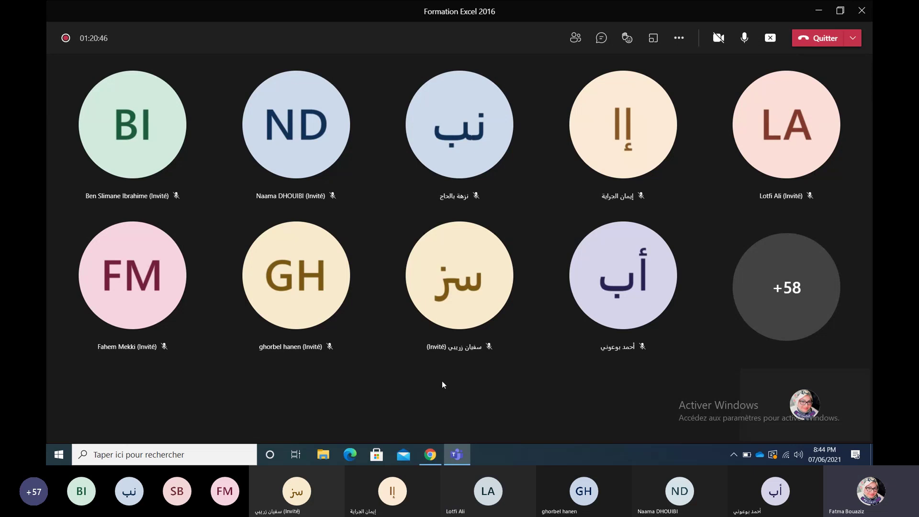
{"action": "left_click", "coordinate": [461, 461]}
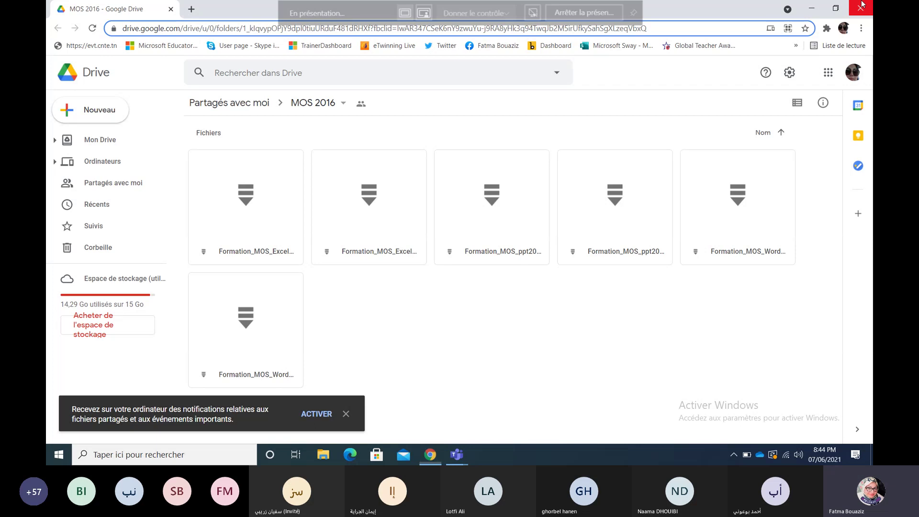
Step: Close Chrome and open MOS_Excel2016_Projet1 from Formation_MOS_Excel2016_PARTIE1.rar's Projet1 folder
{"action": "left_click", "coordinate": [861, 6]}
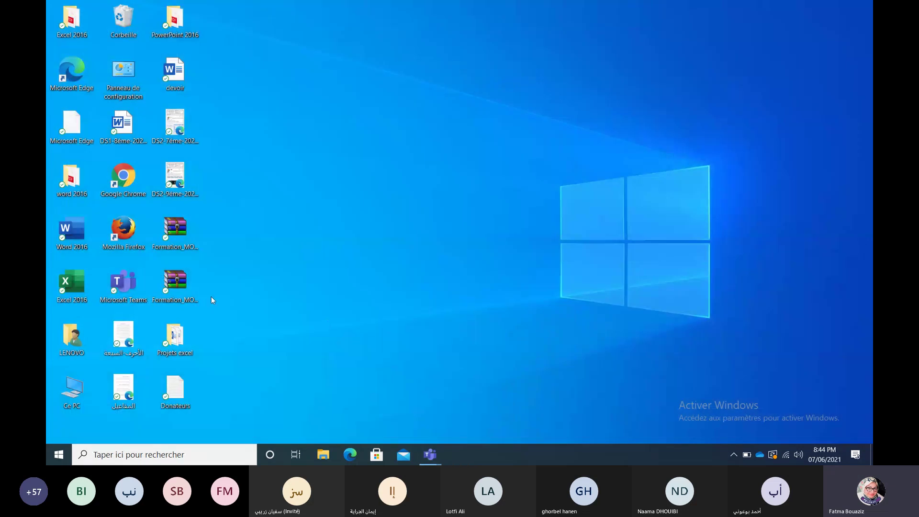
{"action": "left_click", "coordinate": [187, 286]}
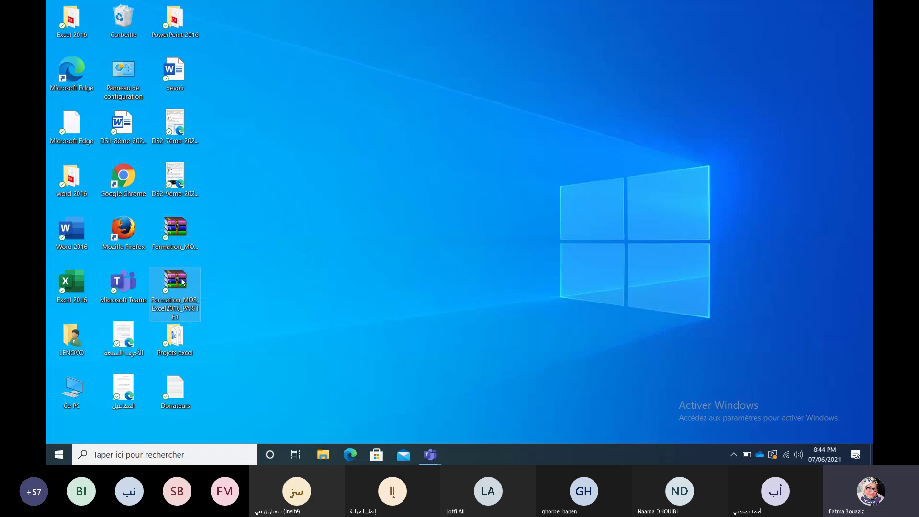
{"action": "double_click", "coordinate": [184, 280]}
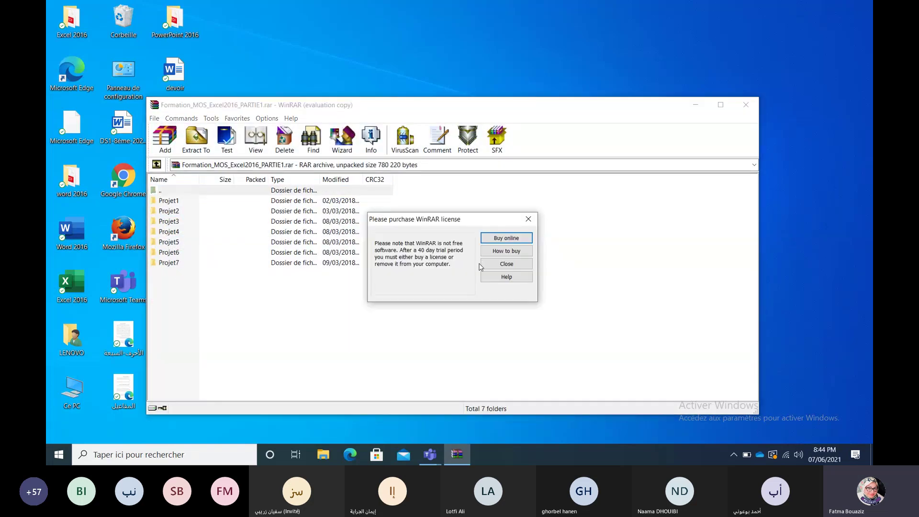
{"action": "left_click", "coordinate": [484, 263]}
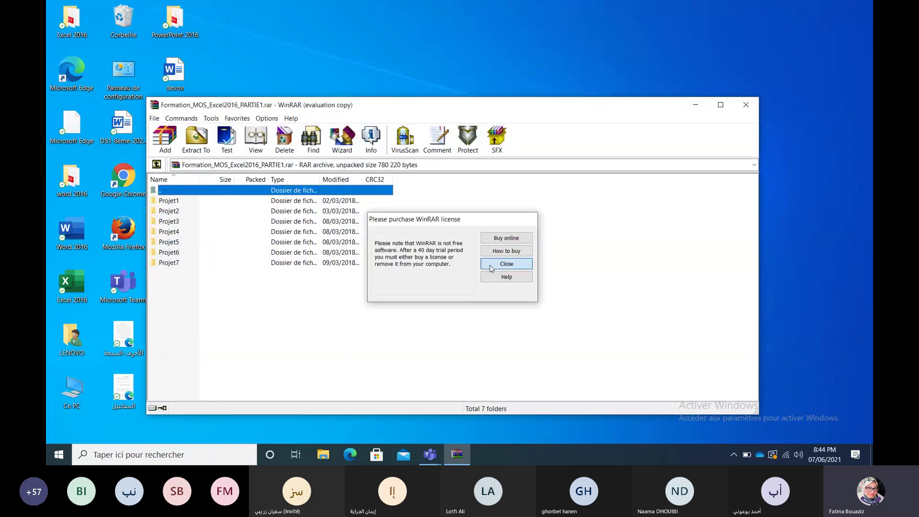
{"action": "double_click", "coordinate": [173, 201]}
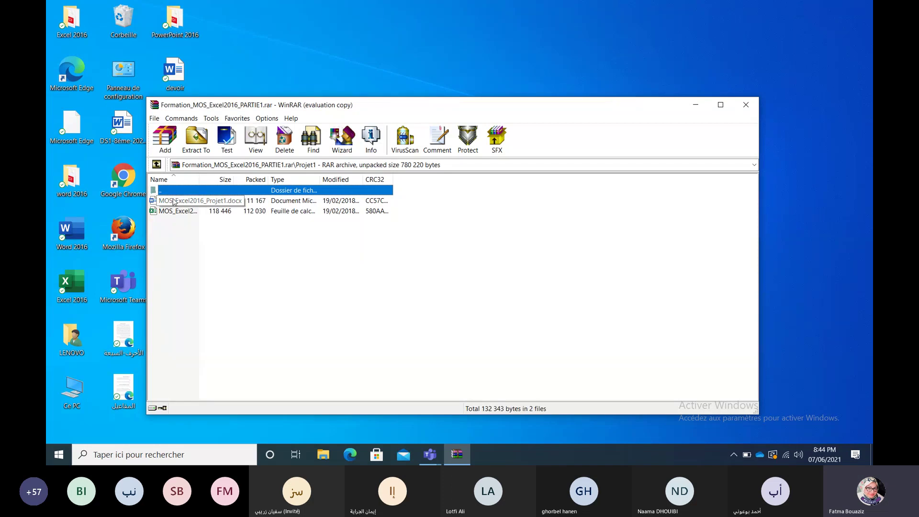
{"action": "double_click", "coordinate": [173, 201]}
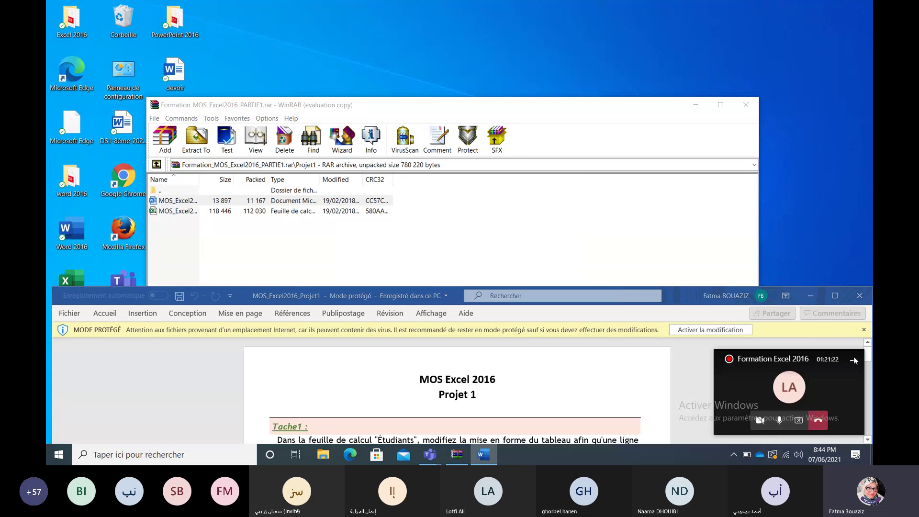
{"action": "left_click", "coordinate": [854, 361]}
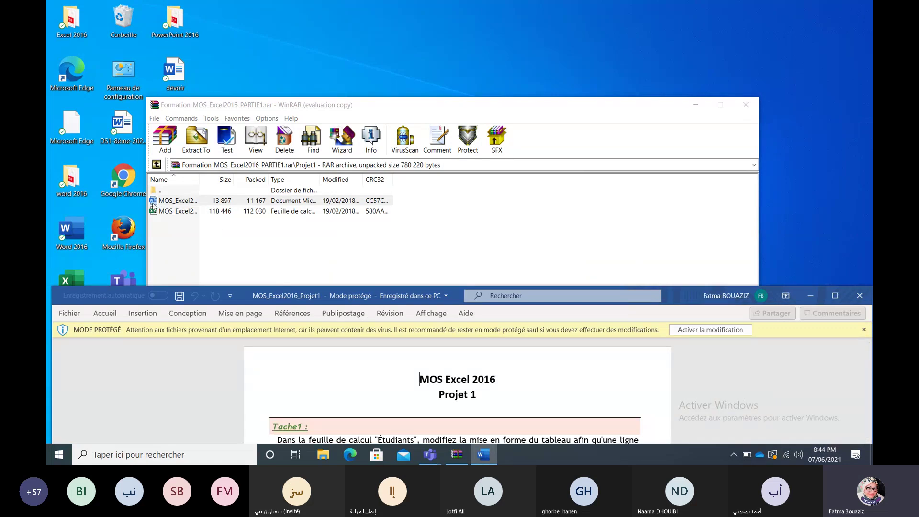
Step: Open MOS_Excel2016_Projet1 from the archive and enable editing in both Excel and Word
{"action": "left_click", "coordinate": [172, 211]}
{"action": "double_click", "coordinate": [171, 212]}
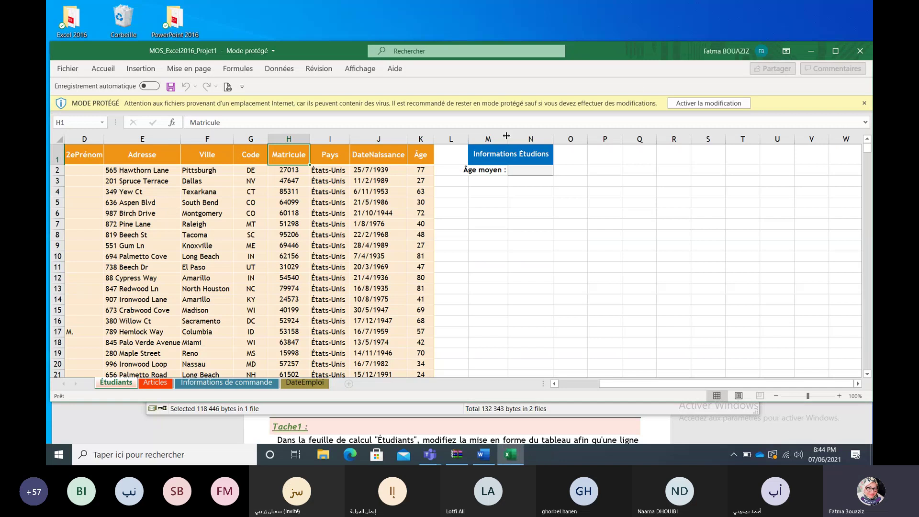
{"action": "left_click_drag", "start_coordinate": [628, 46], "coordinate": [626, 5]}
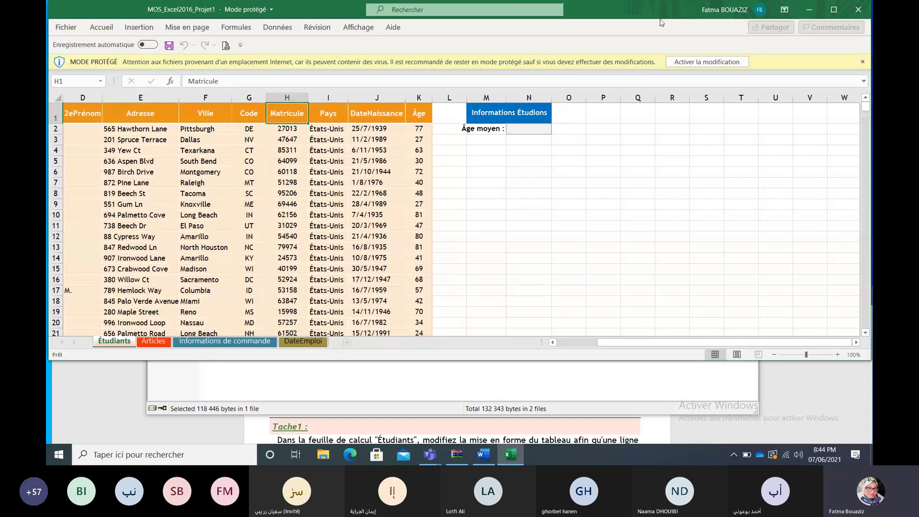
{"action": "left_click", "coordinate": [698, 63]}
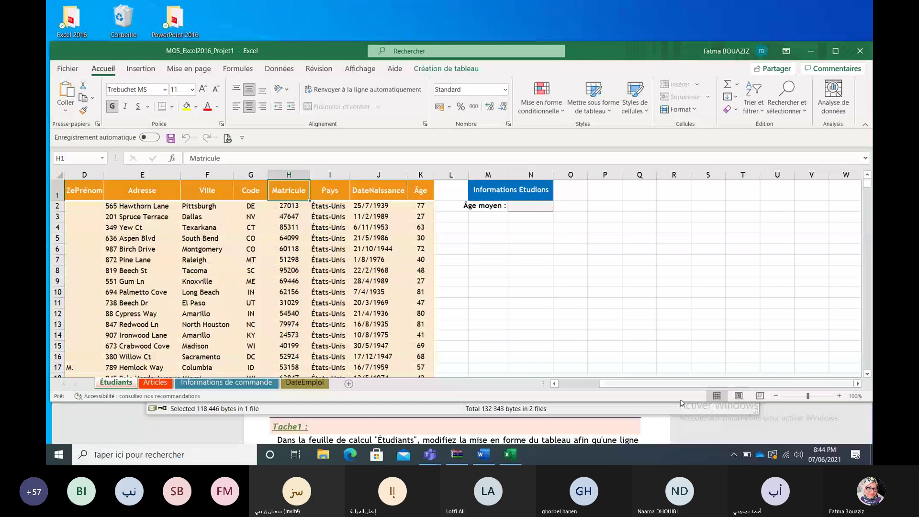
{"action": "left_click", "coordinate": [693, 419]}
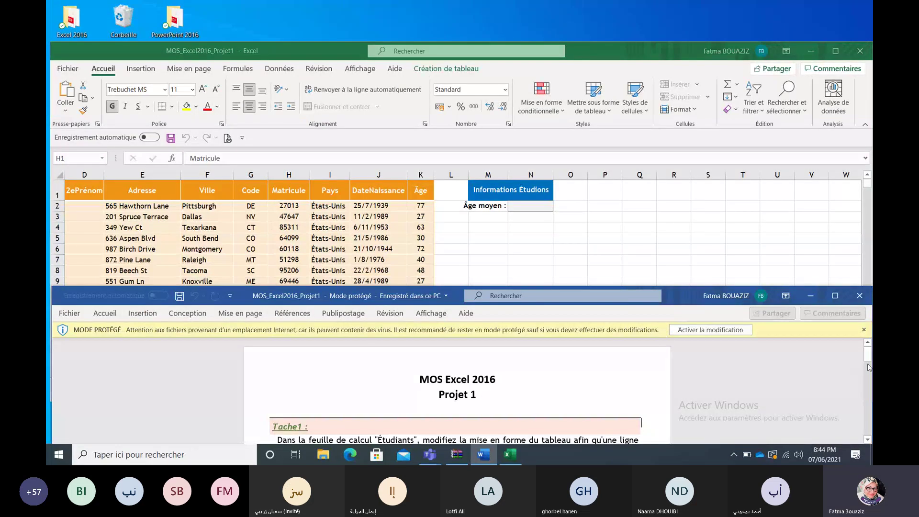
{"action": "left_click_drag", "start_coordinate": [868, 357], "coordinate": [870, 368]}
{"action": "left_click", "coordinate": [745, 334]}
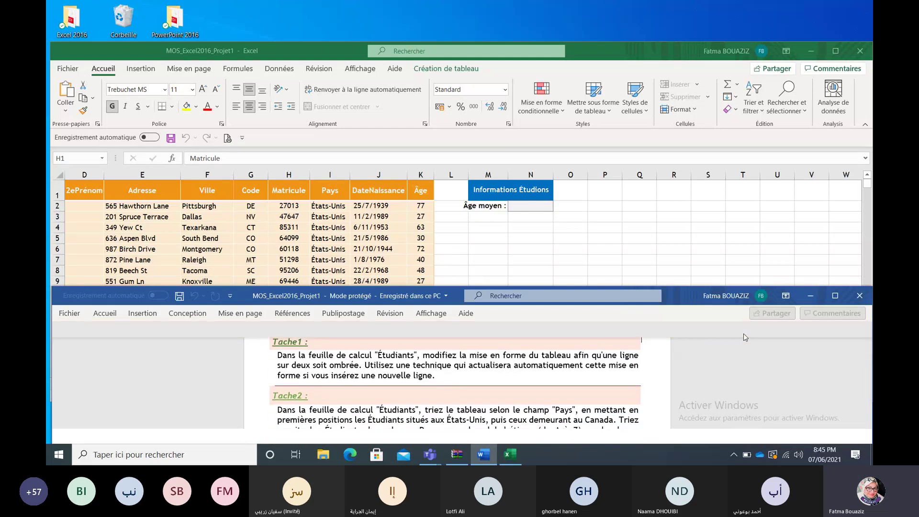
Step: Arrange the Excel and Word windows and scroll the Word brief to Tache1
{"action": "key", "text": "alt+Tab"}
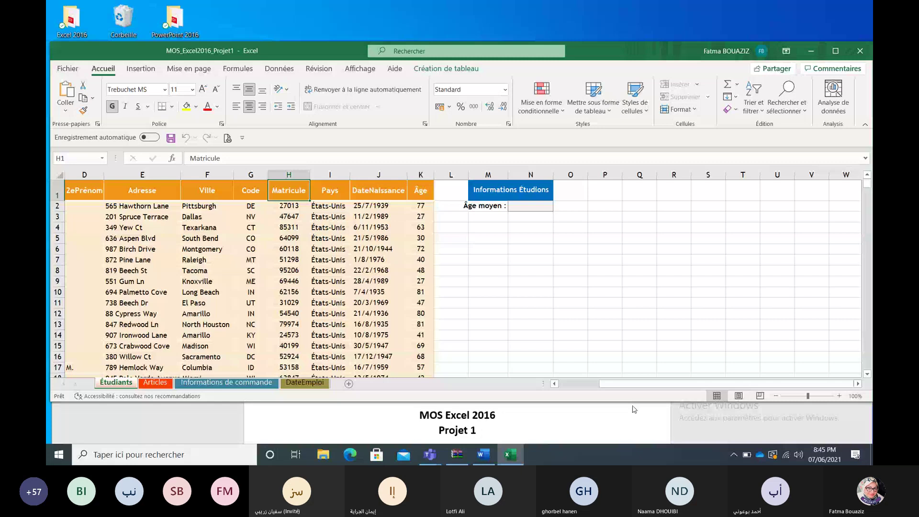
{"action": "left_click", "coordinate": [852, 407]}
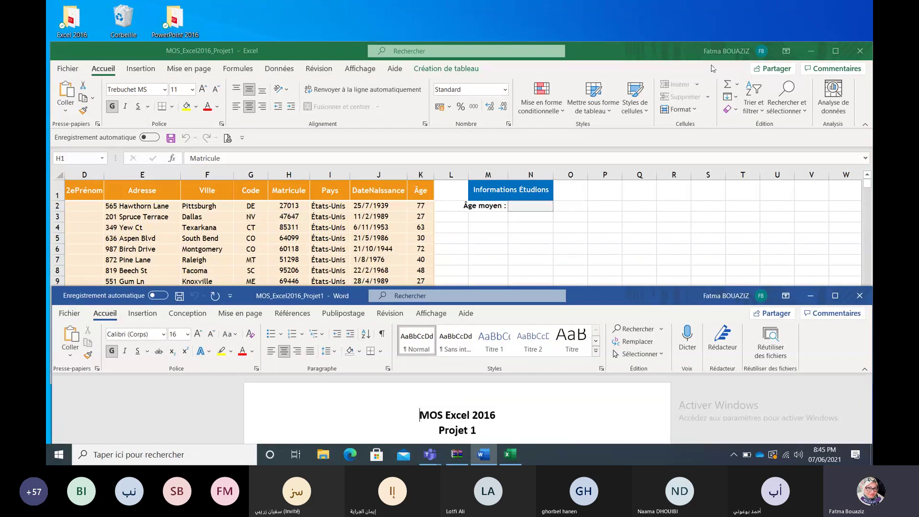
{"action": "left_click_drag", "start_coordinate": [674, 49], "coordinate": [680, 4]}
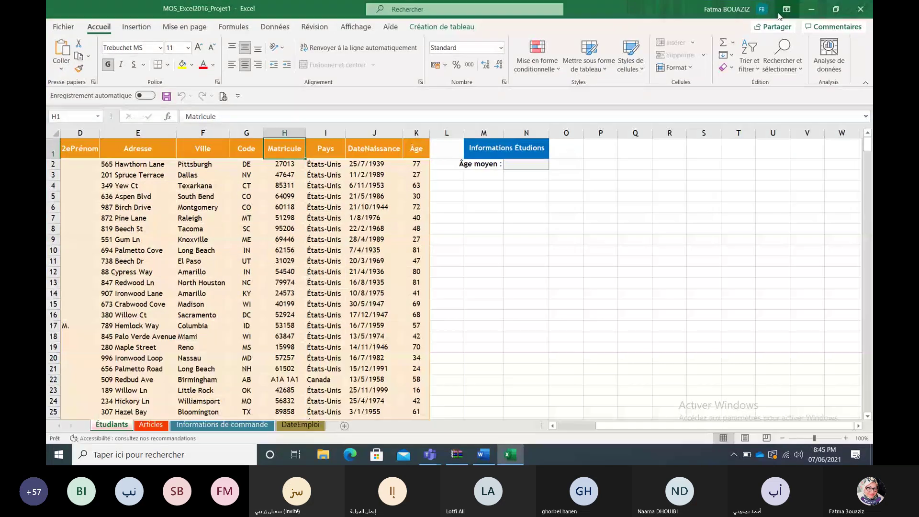
{"action": "double_click", "coordinate": [778, 17]}
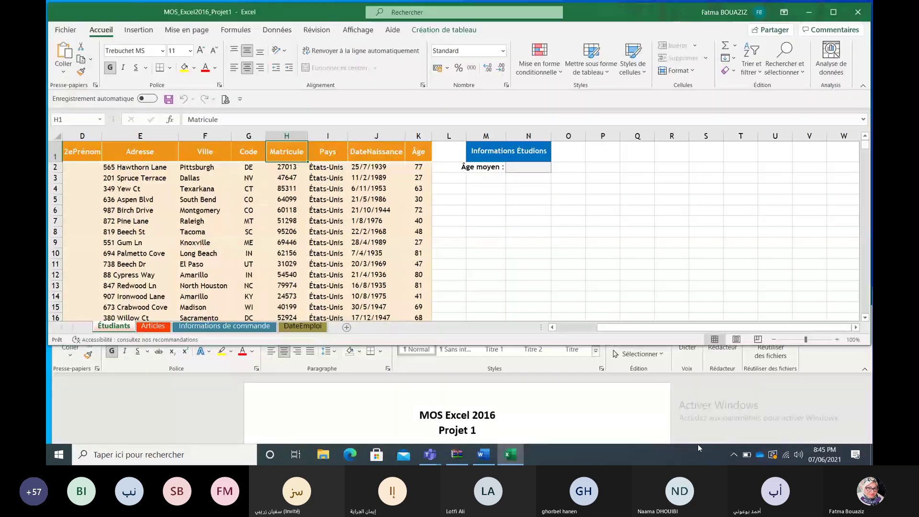
{"action": "left_click", "coordinate": [846, 397]}
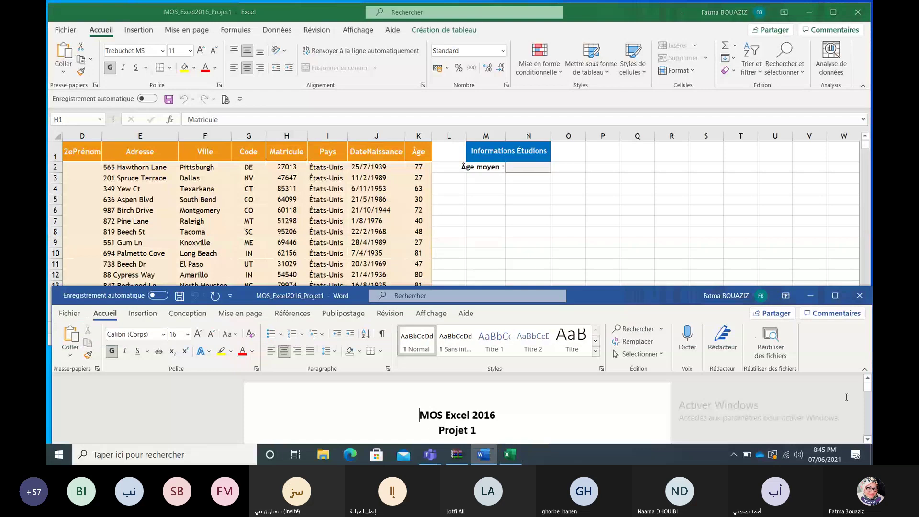
{"action": "left_click", "coordinate": [867, 439]}
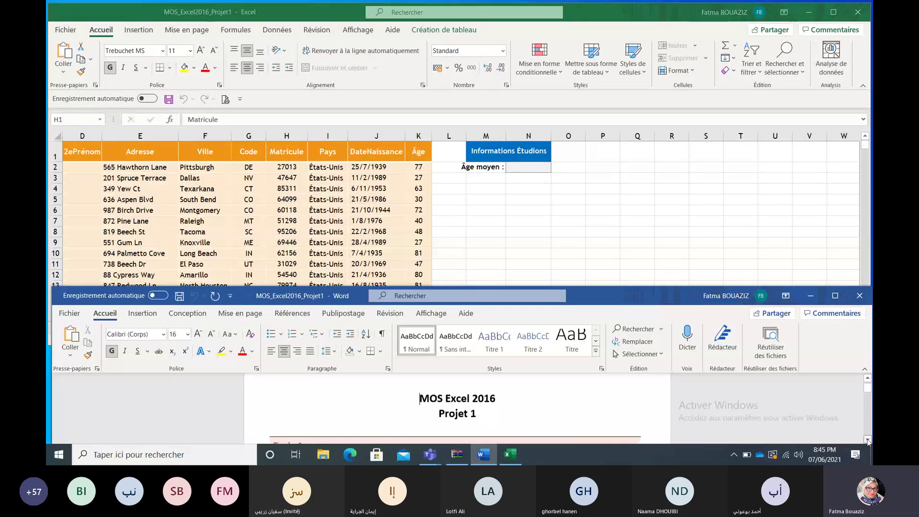
{"action": "left_click", "coordinate": [867, 439]}
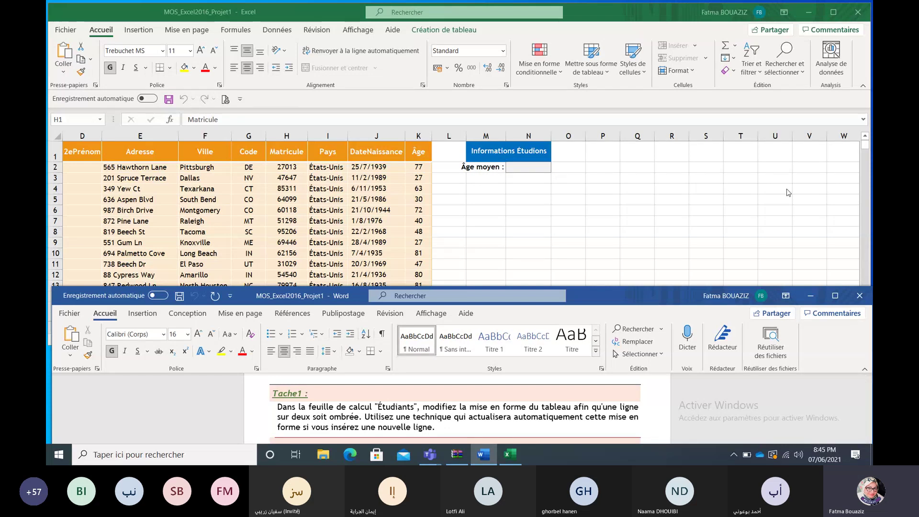
{"action": "key", "text": "alt+Tab"}
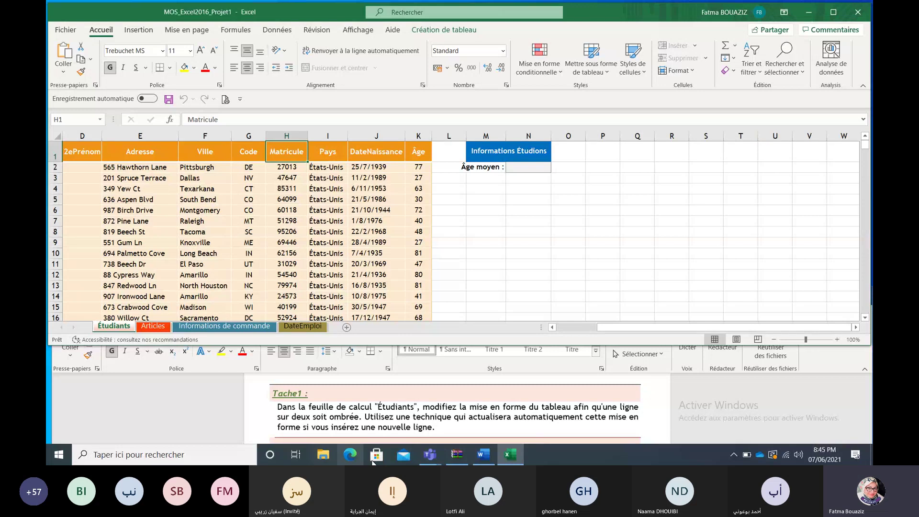
Step: In WinRAR, browse up to the archive's top level and back into Projet1, then close it
{"action": "left_click", "coordinate": [457, 454]}
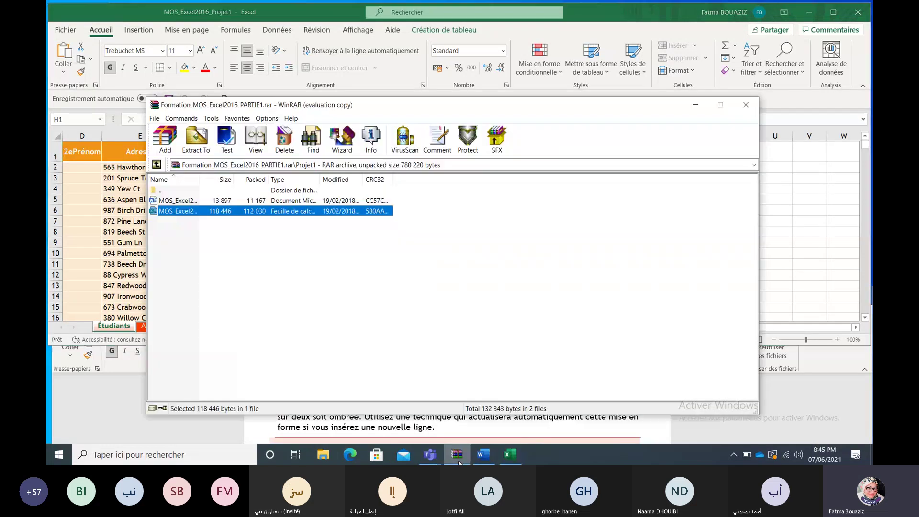
{"action": "double_click", "coordinate": [159, 189]}
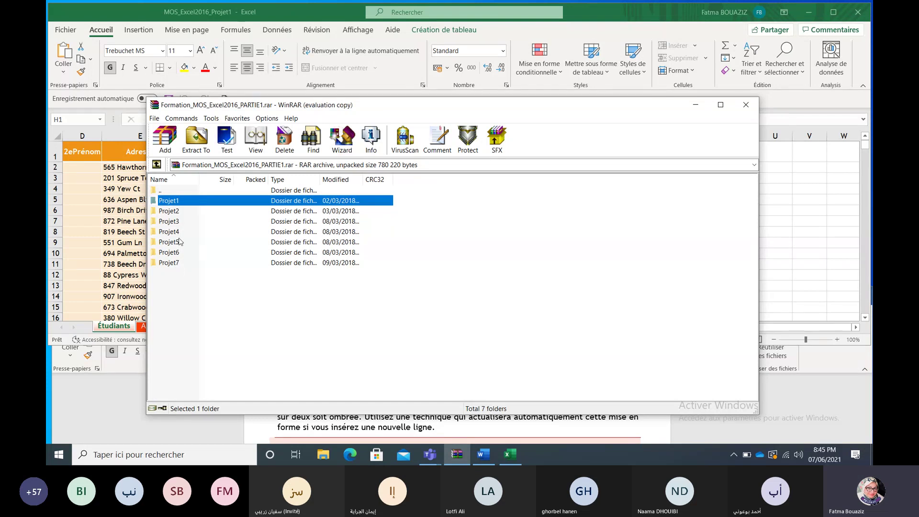
{"action": "double_click", "coordinate": [161, 200]}
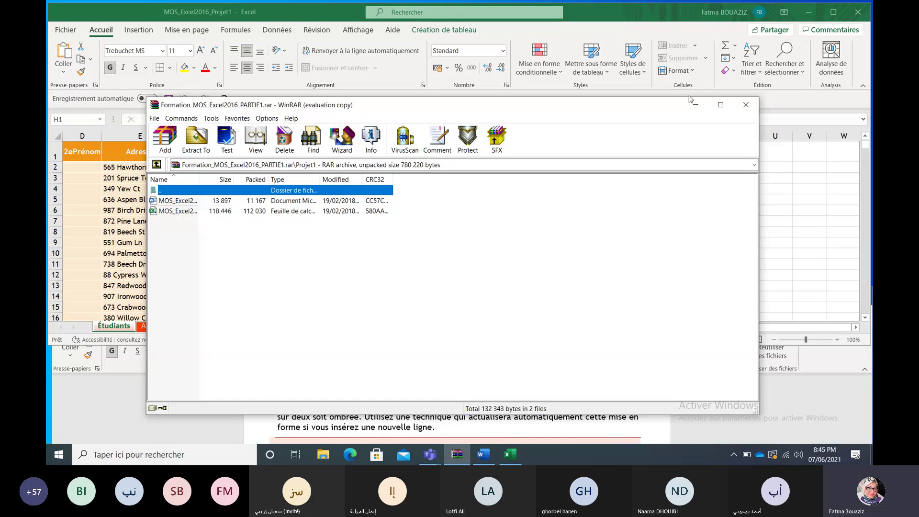
{"action": "left_click", "coordinate": [746, 105]}
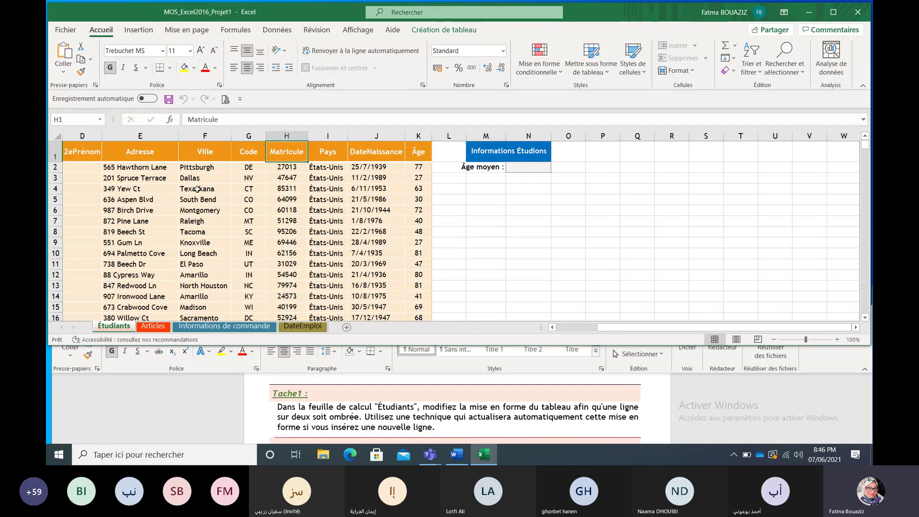
Step: Tick Lignes à bandes under Création de tableau so the Étudiants table shades alternate rows
{"action": "left_click", "coordinate": [208, 212]}
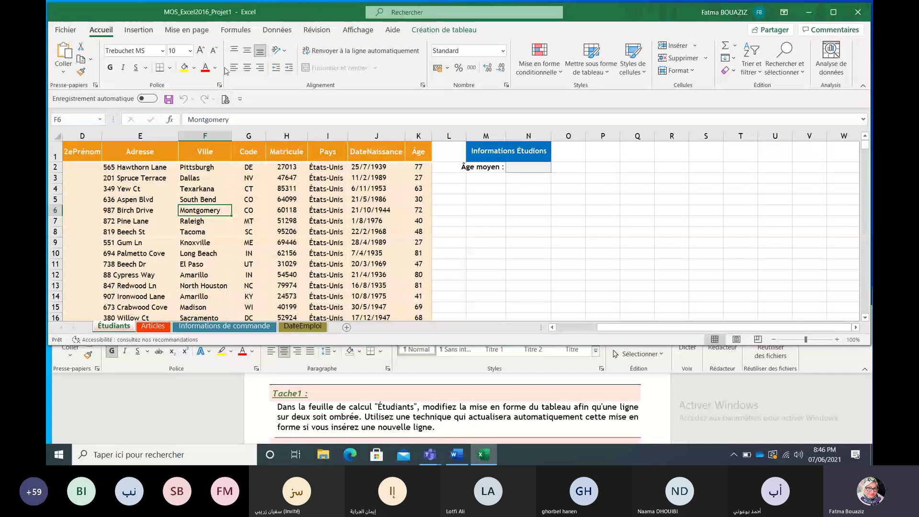
{"action": "left_click", "coordinate": [432, 31]}
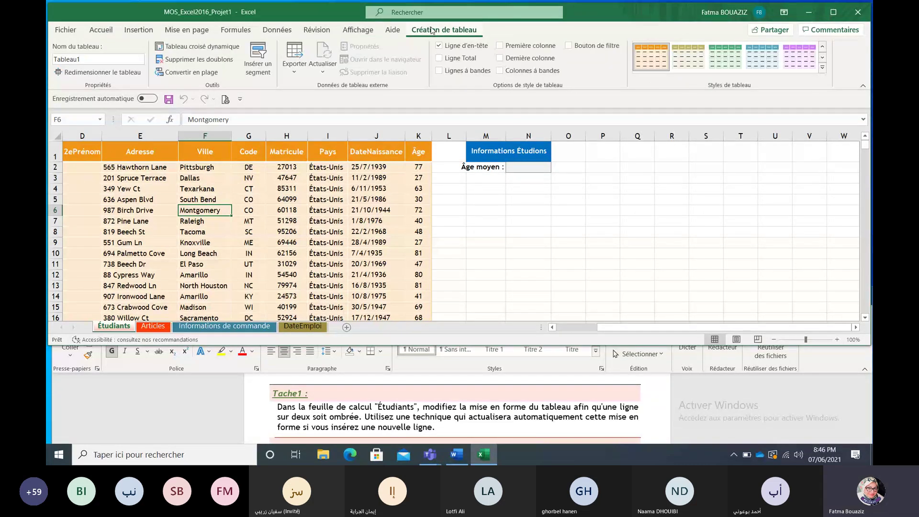
{"action": "left_click", "coordinate": [440, 71]}
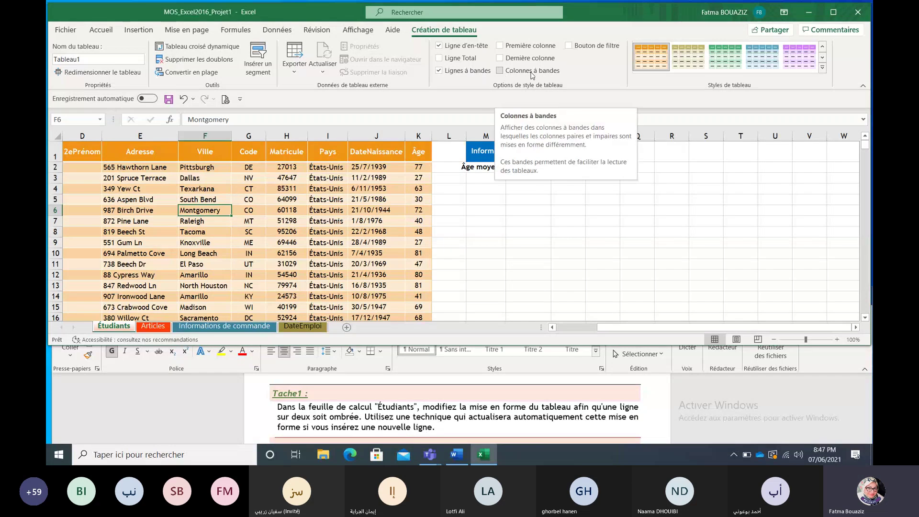
{"action": "left_click", "coordinate": [538, 232]}
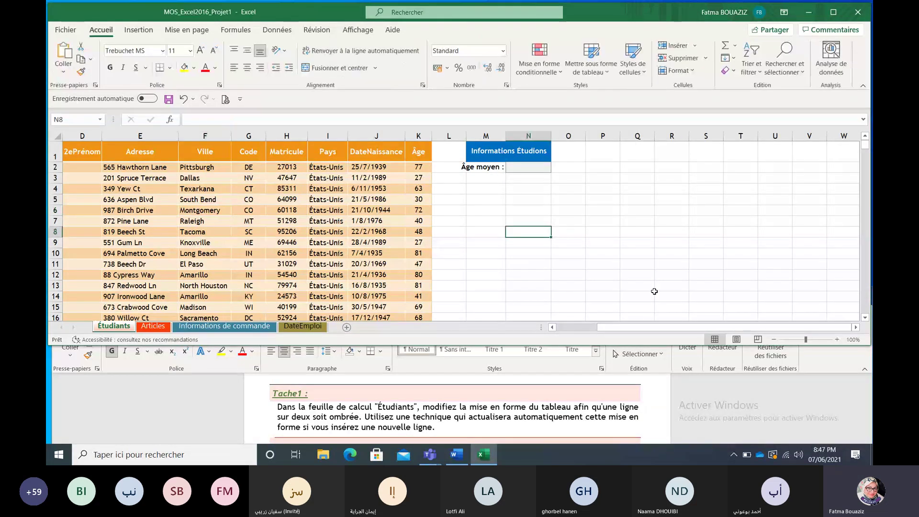
{"action": "left_click", "coordinate": [851, 420]}
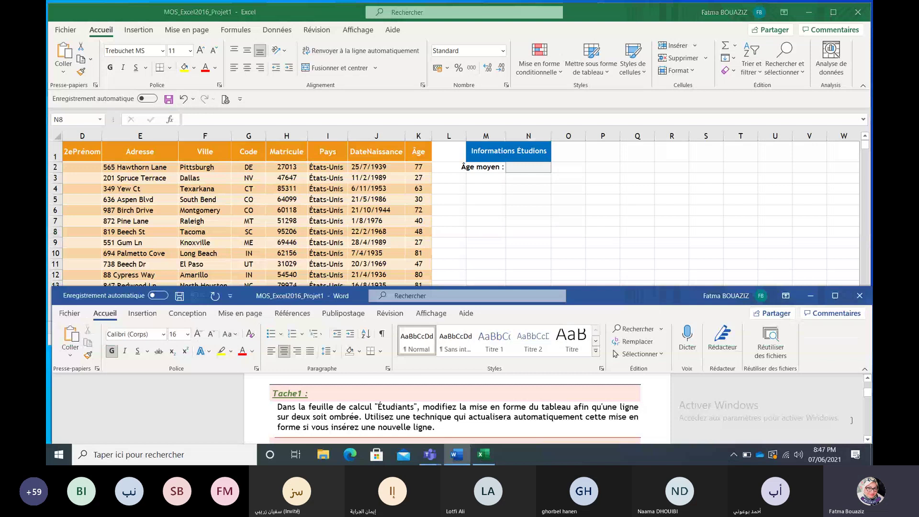
Step: Scroll the Word brief to Tache2, which asks to sort by Pays, Code and Matricule
{"action": "left_click", "coordinate": [867, 438]}
{"action": "left_click", "coordinate": [867, 439]}
{"action": "left_click", "coordinate": [867, 439]}
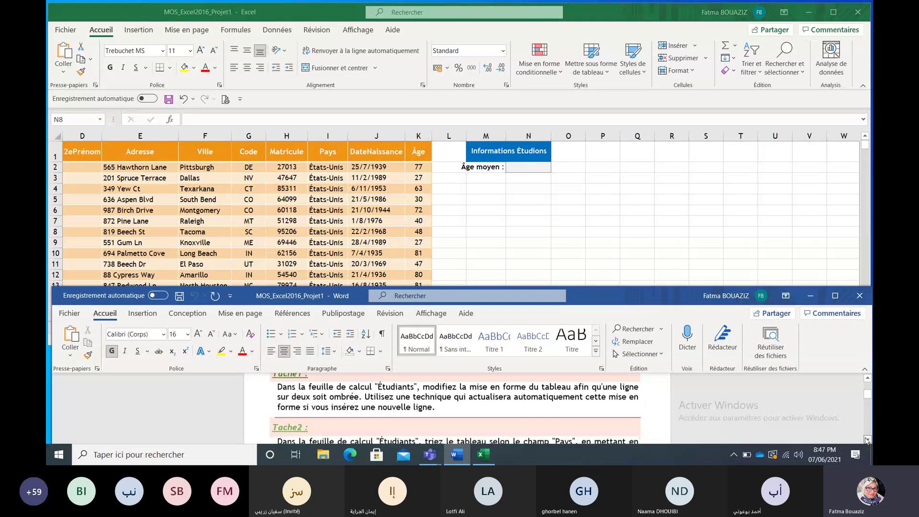
{"action": "left_click", "coordinate": [867, 439]}
{"action": "left_click", "coordinate": [867, 439]}
{"action": "left_click", "coordinate": [867, 438]}
{"action": "left_click", "coordinate": [867, 440]}
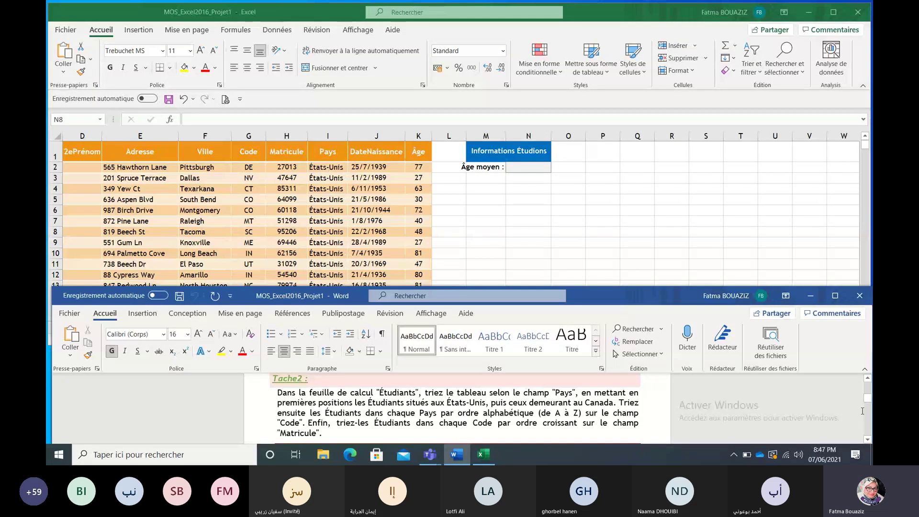
{"action": "left_click", "coordinate": [745, 264]}
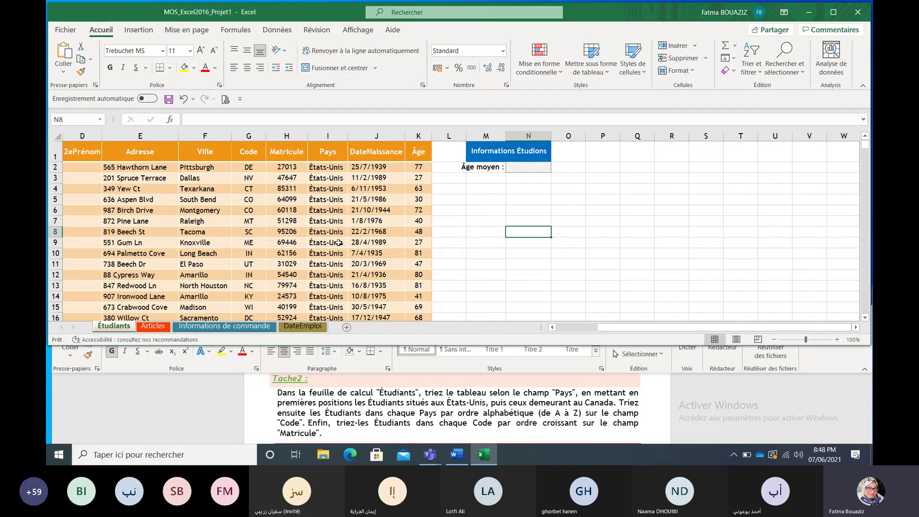
Step: Open the Trier dialog for the Étudiants table and sort first by Pays, Z to A
{"action": "left_click", "coordinate": [276, 238]}
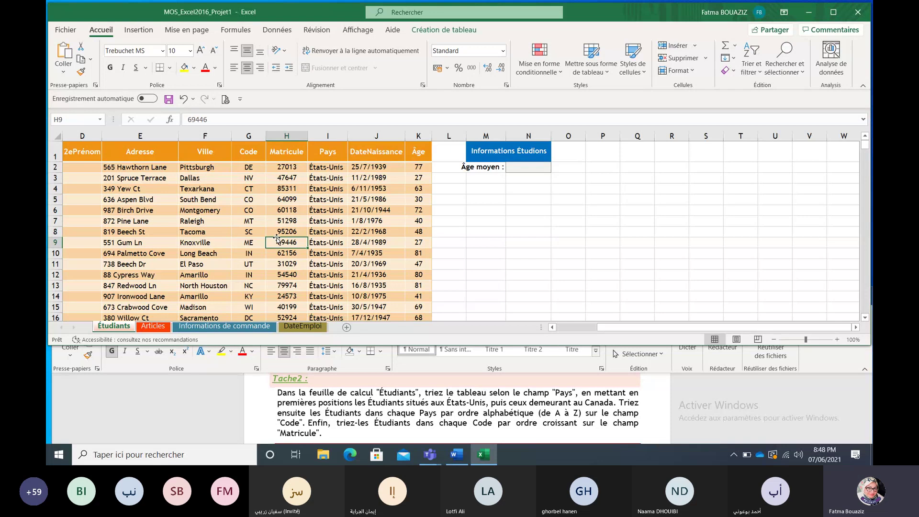
{"action": "left_click", "coordinate": [281, 30]}
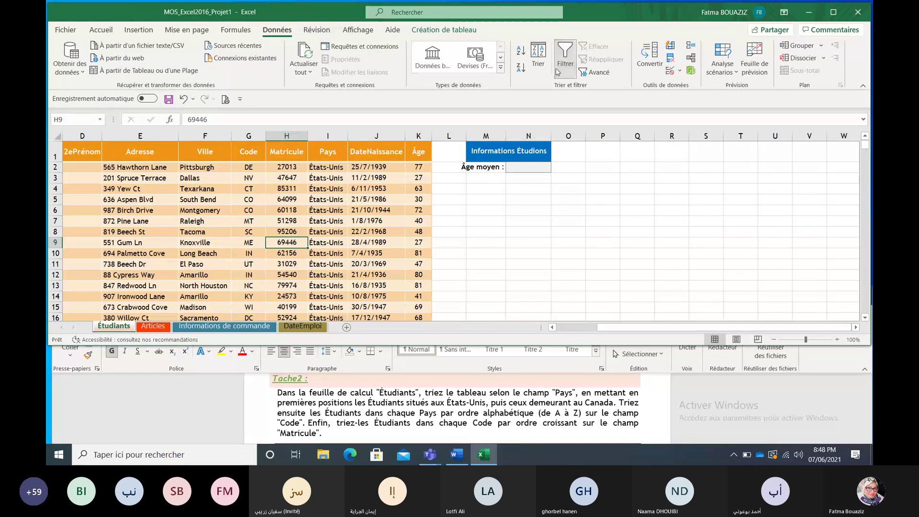
{"action": "left_click", "coordinate": [537, 61]}
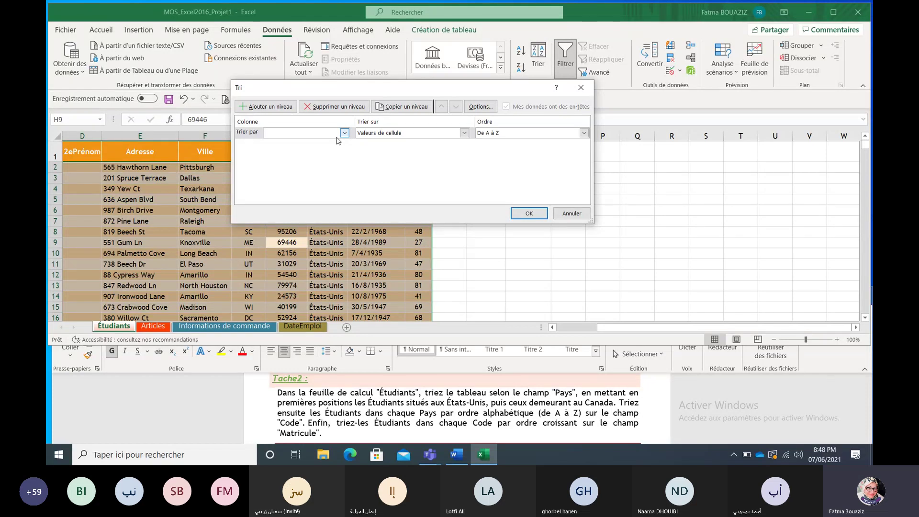
{"action": "left_click", "coordinate": [345, 134]}
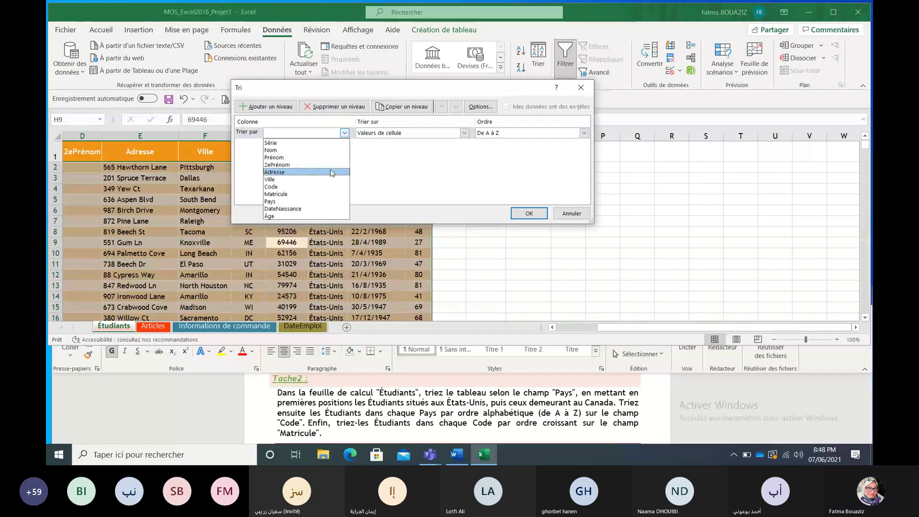
{"action": "left_click", "coordinate": [330, 202]}
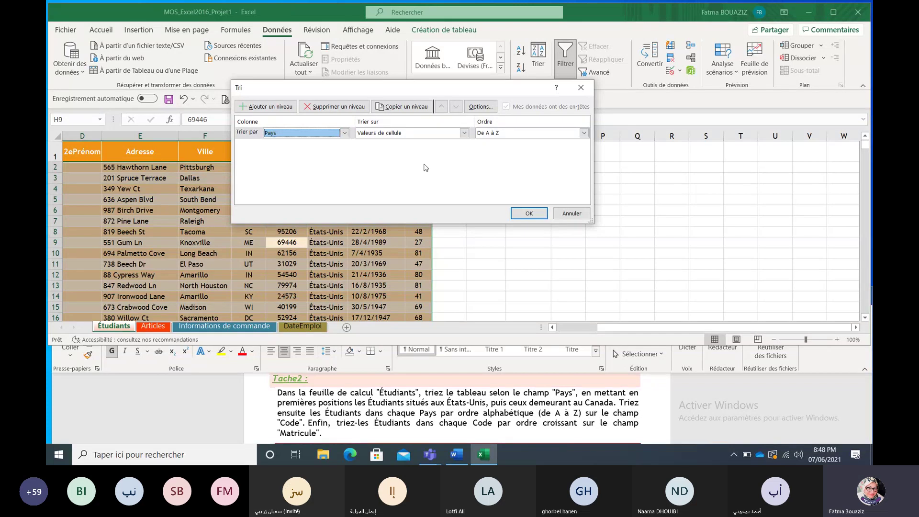
{"action": "left_click", "coordinate": [529, 133]}
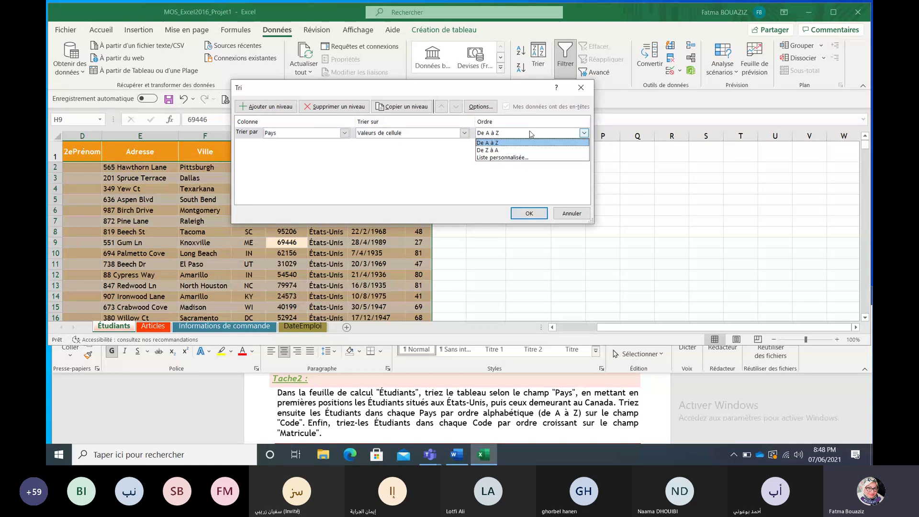
{"action": "left_click", "coordinate": [529, 151]}
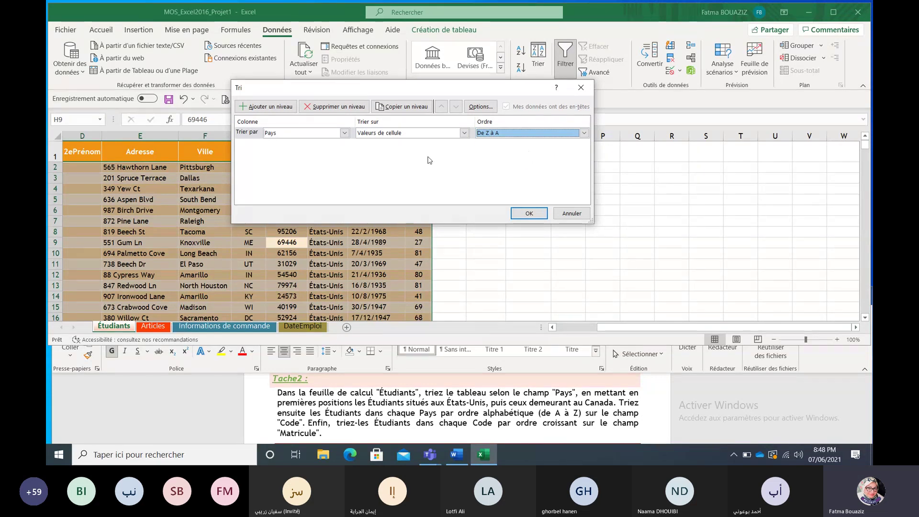
Step: Add sort levels Code A to Z and Matricule smallest to largest, then apply
{"action": "left_click", "coordinate": [265, 106]}
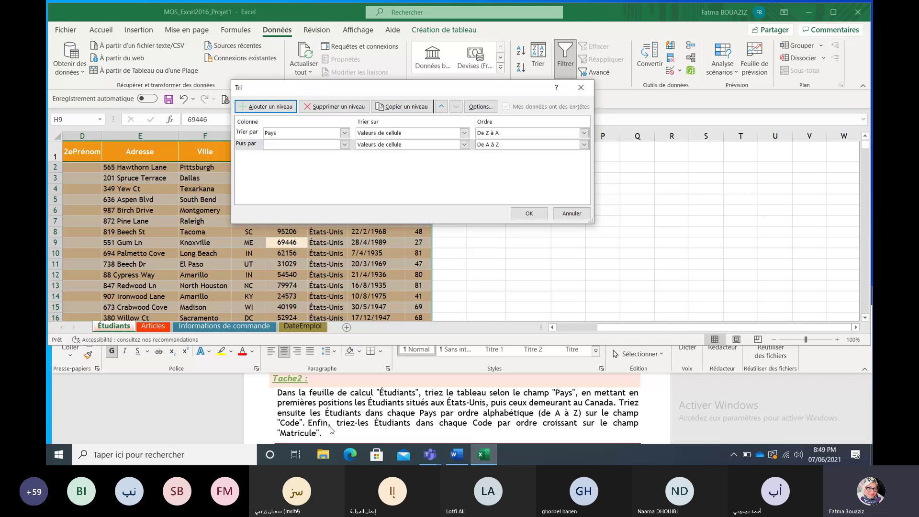
{"action": "left_click", "coordinate": [344, 144]}
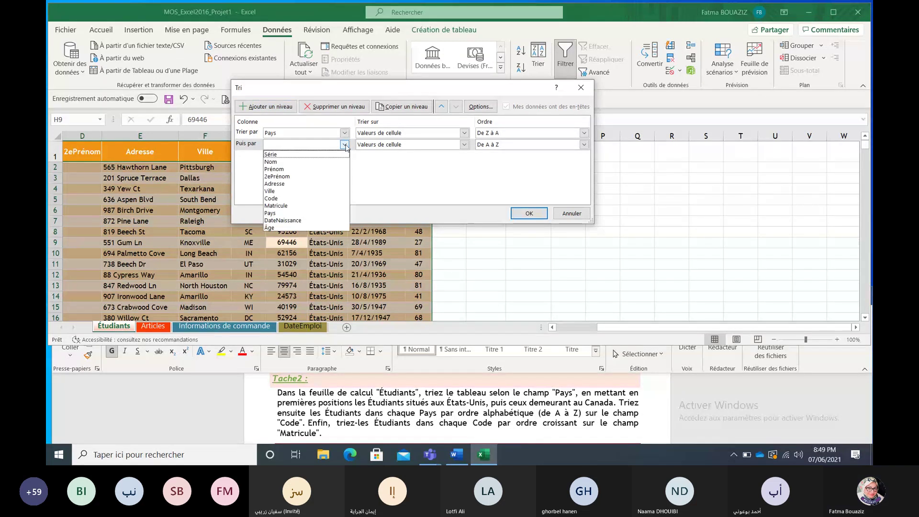
{"action": "left_click", "coordinate": [321, 198]}
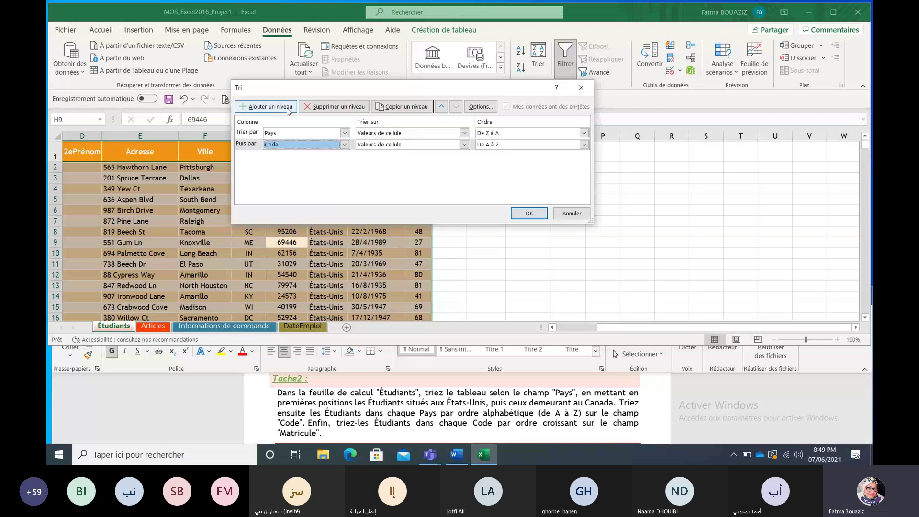
{"action": "left_click", "coordinate": [266, 106]}
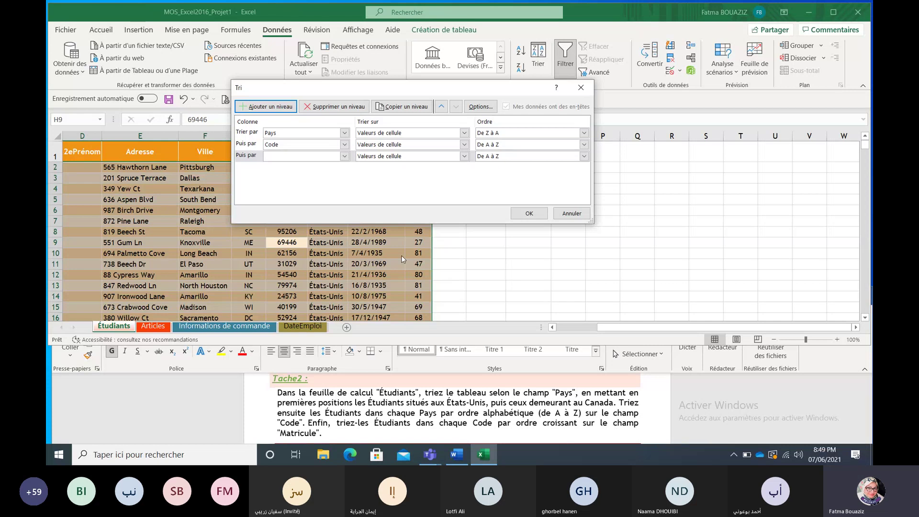
{"action": "left_click", "coordinate": [344, 157]}
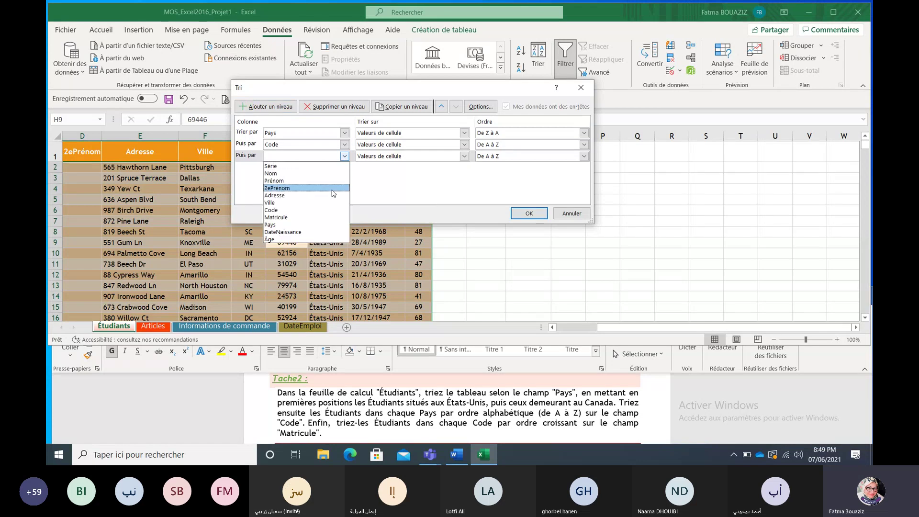
{"action": "left_click", "coordinate": [333, 216]}
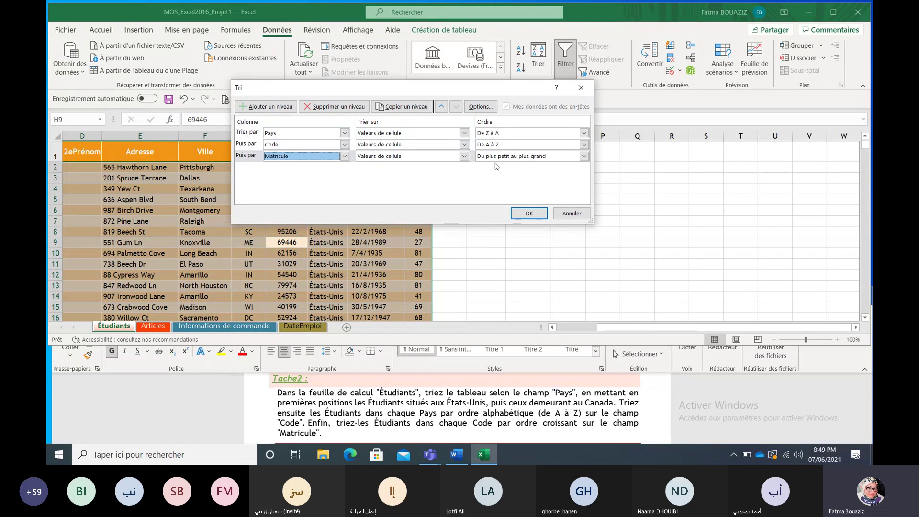
{"action": "left_click", "coordinate": [532, 213]}
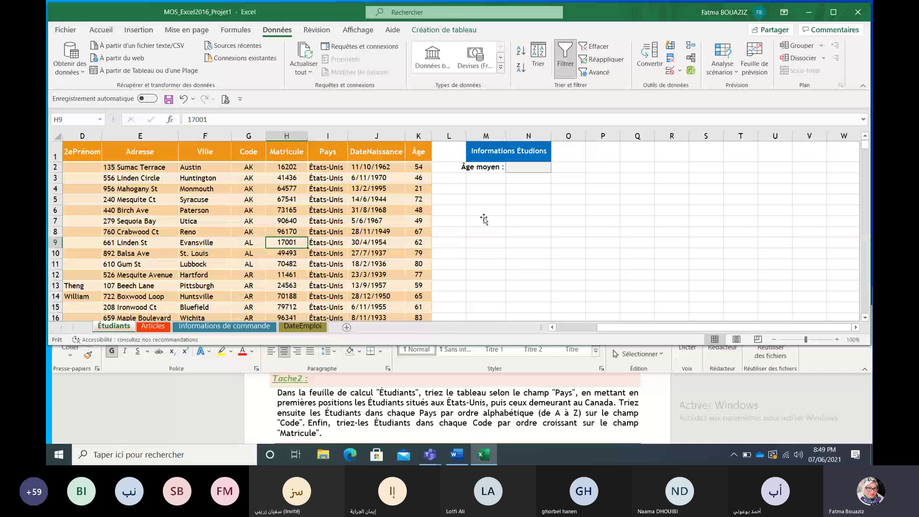
Step: Scroll through the sorted Étudiants table to check the result
{"action": "left_click", "coordinate": [484, 221]}
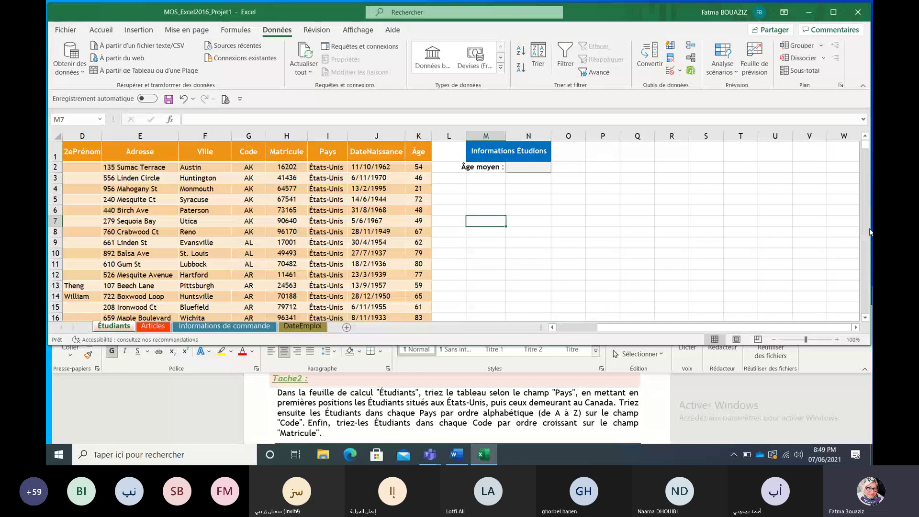
{"action": "left_click", "coordinate": [865, 317]}
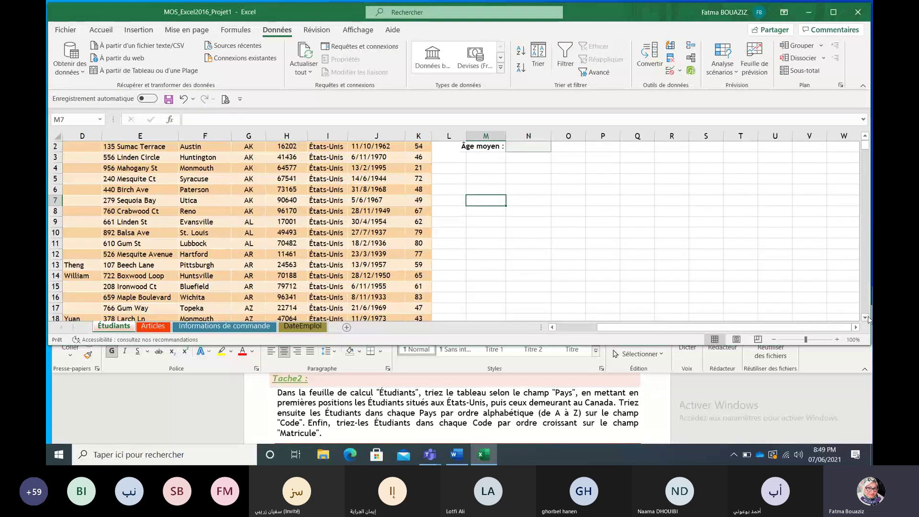
{"action": "left_click", "coordinate": [865, 317]}
{"action": "left_click", "coordinate": [865, 318]}
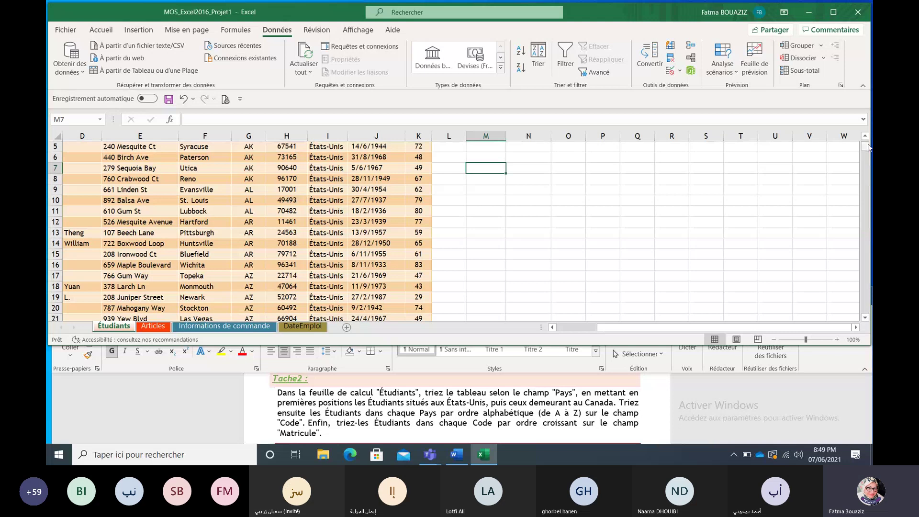
{"action": "left_click_drag", "start_coordinate": [866, 148], "coordinate": [866, 141]}
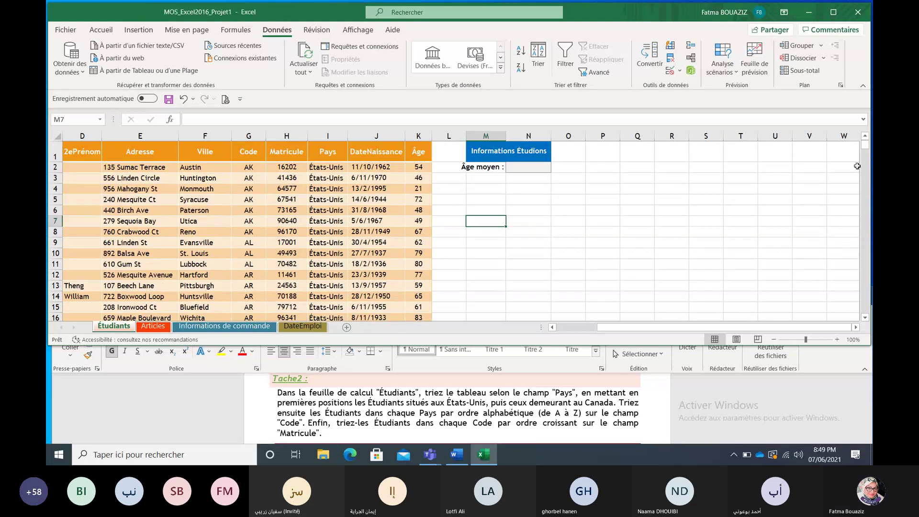
Step: Scroll the Word brief to Tache3, the average-age formula for cell N2
{"action": "left_click", "coordinate": [848, 398]}
{"action": "left_click", "coordinate": [867, 439]}
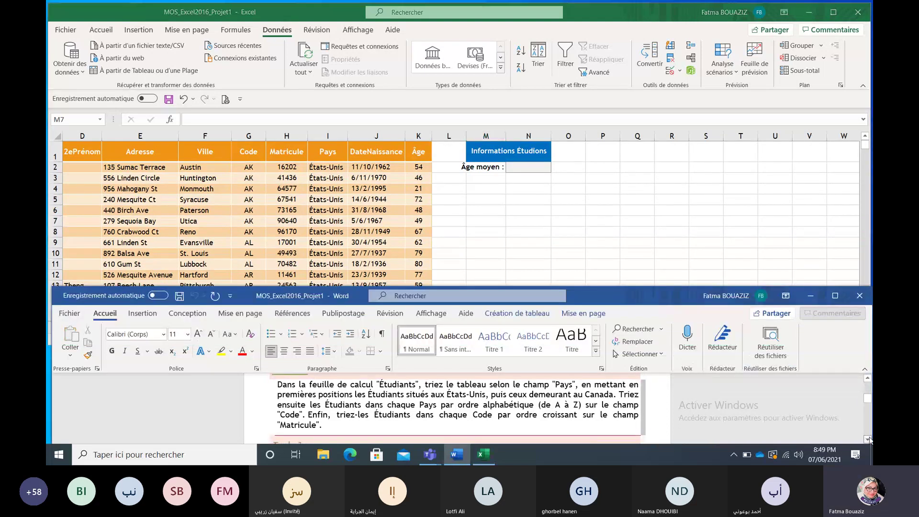
{"action": "left_click", "coordinate": [867, 438]}
{"action": "left_click", "coordinate": [867, 439]}
{"action": "left_click", "coordinate": [867, 438]}
{"action": "left_click", "coordinate": [867, 439]}
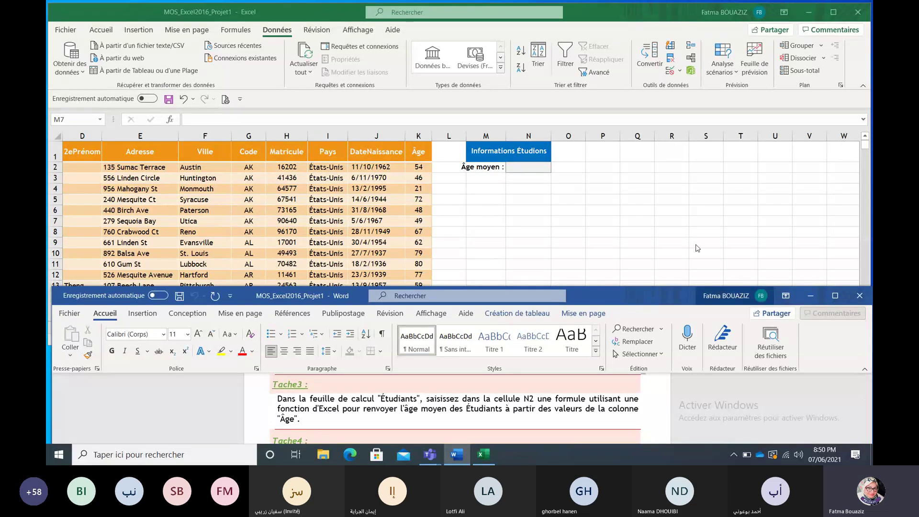
{"action": "left_click", "coordinate": [525, 166]}
Step: Start a =MOYENNE formula in cell N2 and open its function arguments dialog
{"action": "left_click", "coordinate": [526, 167]}
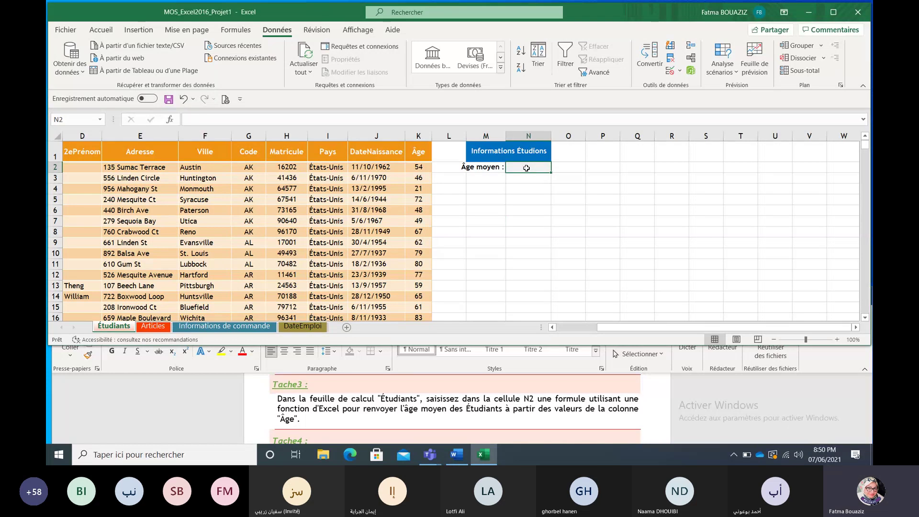
{"action": "left_click", "coordinate": [318, 118]}
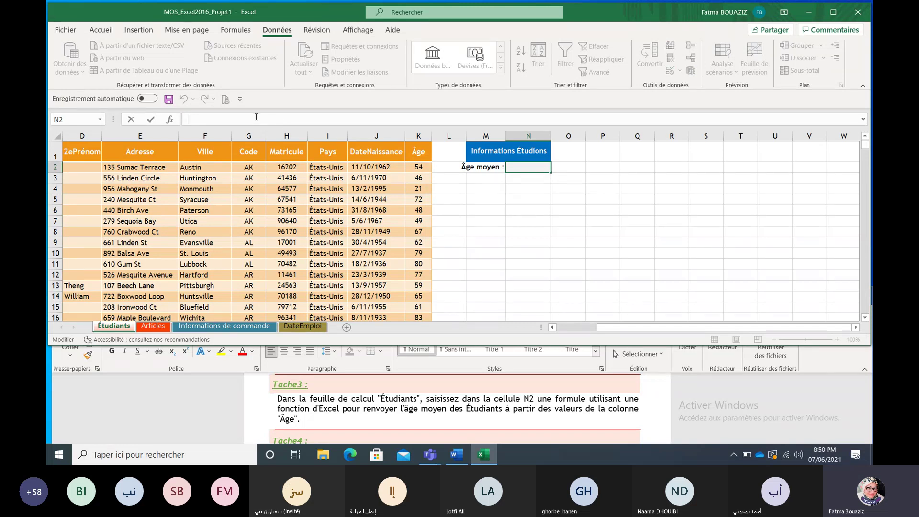
{"action": "type", "text": "="}
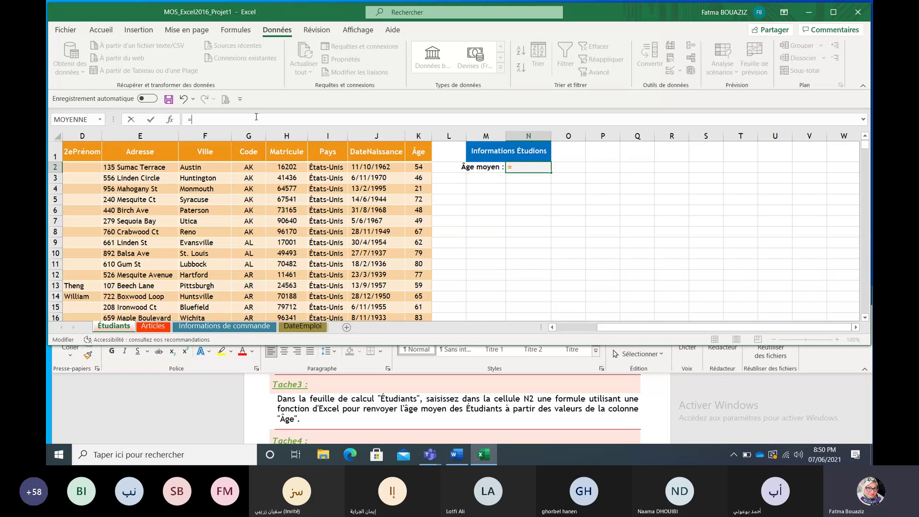
{"action": "type", "text": "M"}
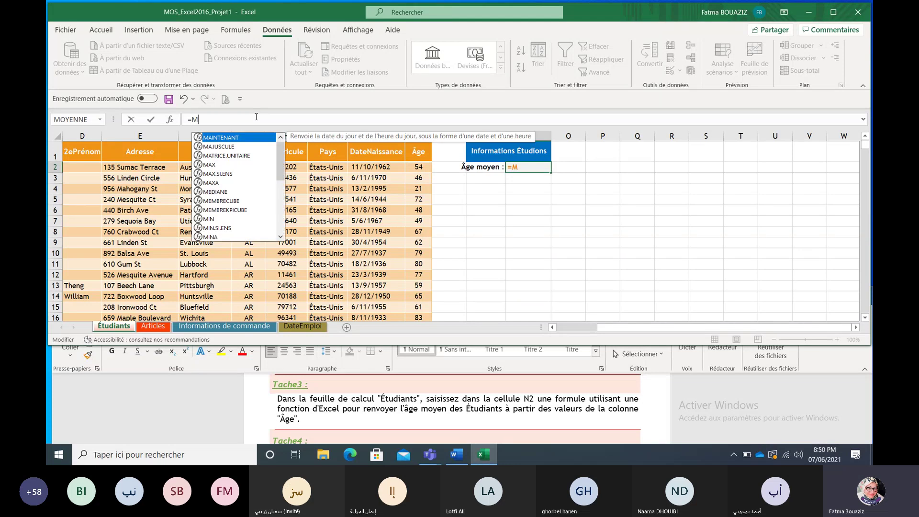
{"action": "type", "text": "oy"}
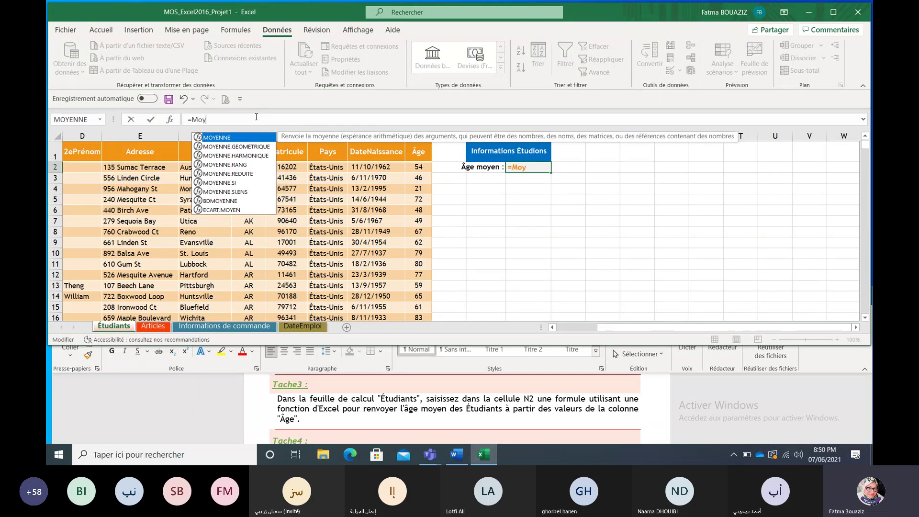
{"action": "double_click", "coordinate": [232, 141]}
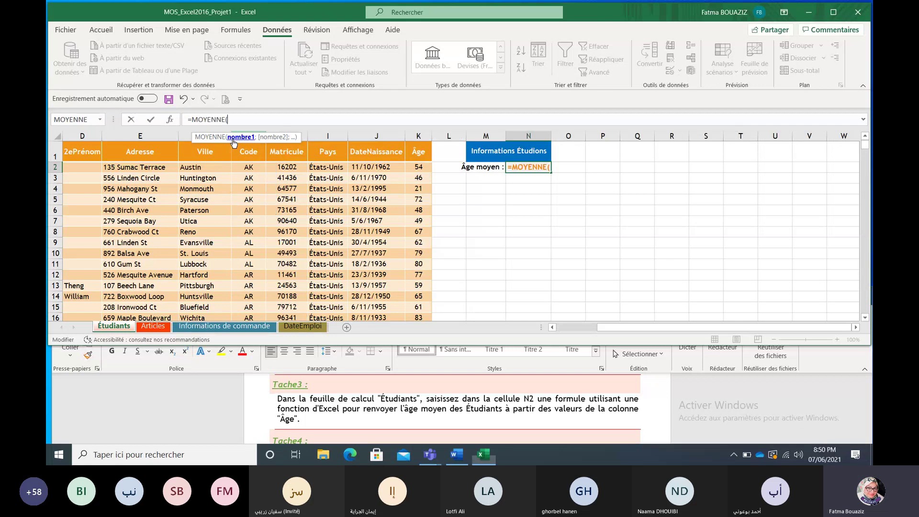
{"action": "left_click", "coordinate": [169, 119]}
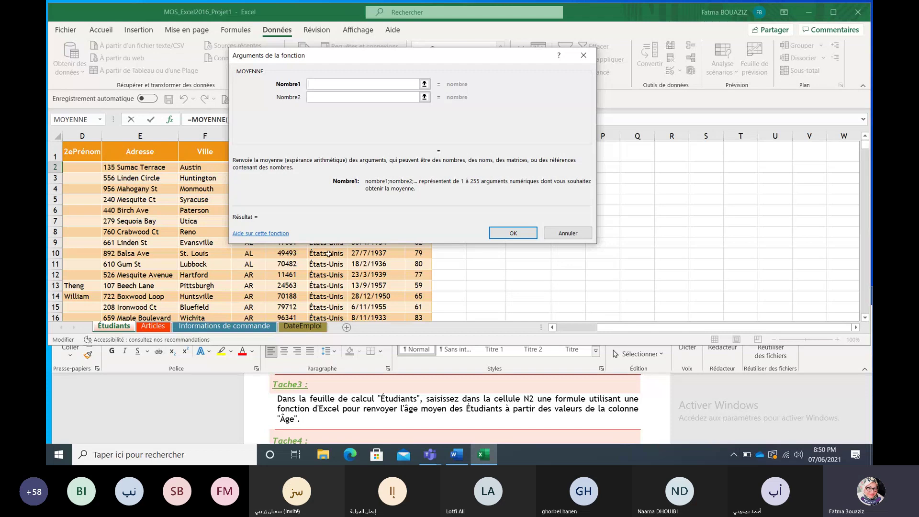
Step: Set MOYENNE's argument to the whole Âge column, giving =MOYENNE(Tableau1[Âge]) = 48,354 in N2
{"action": "left_click", "coordinate": [494, 271]}
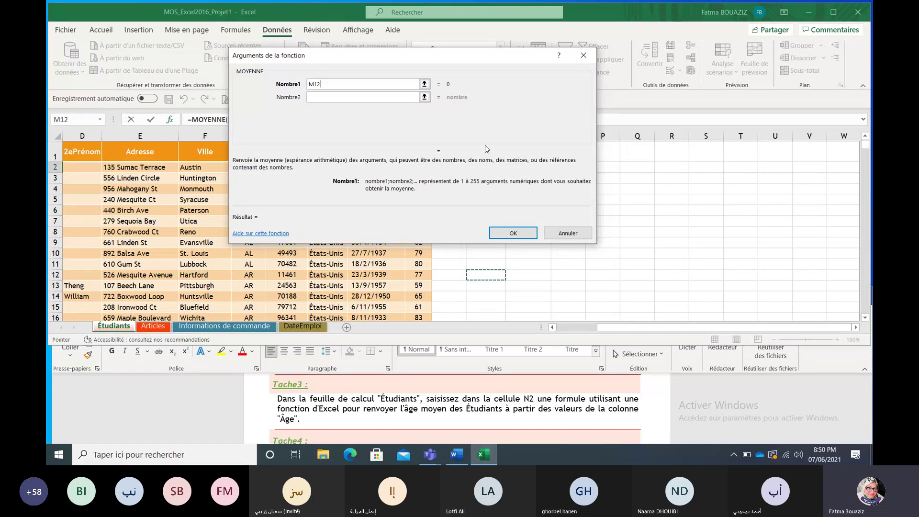
{"action": "left_click_drag", "start_coordinate": [499, 57], "coordinate": [700, 20]}
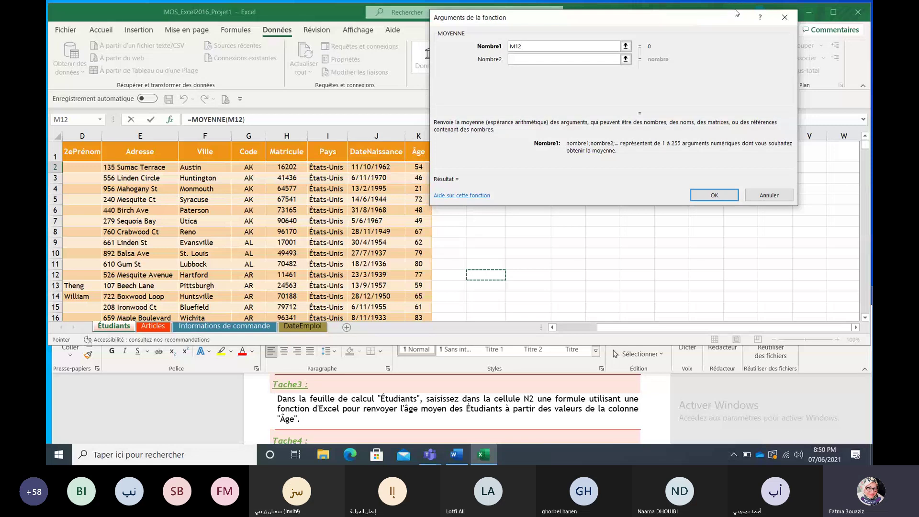
{"action": "left_click_drag", "start_coordinate": [736, 12], "coordinate": [766, 16]}
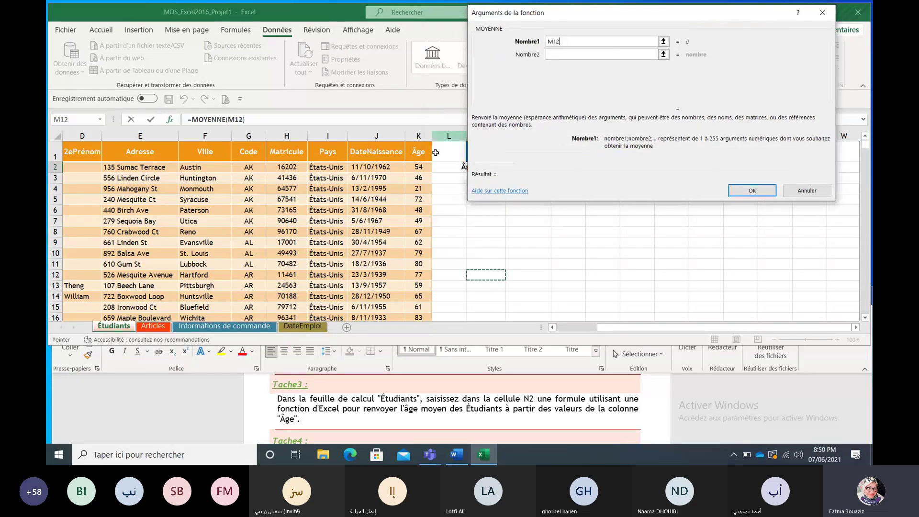
{"action": "left_click", "coordinate": [424, 167]}
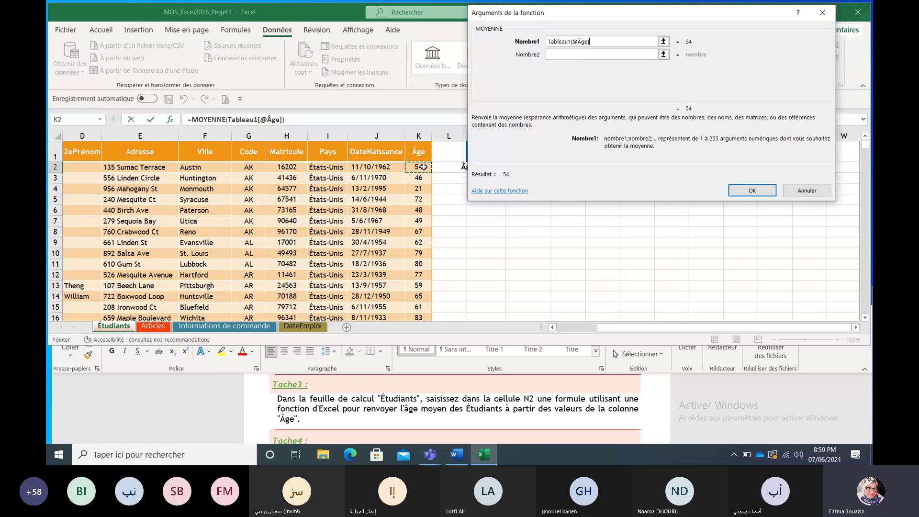
{"action": "key", "text": "ctrl+shift+Down"}
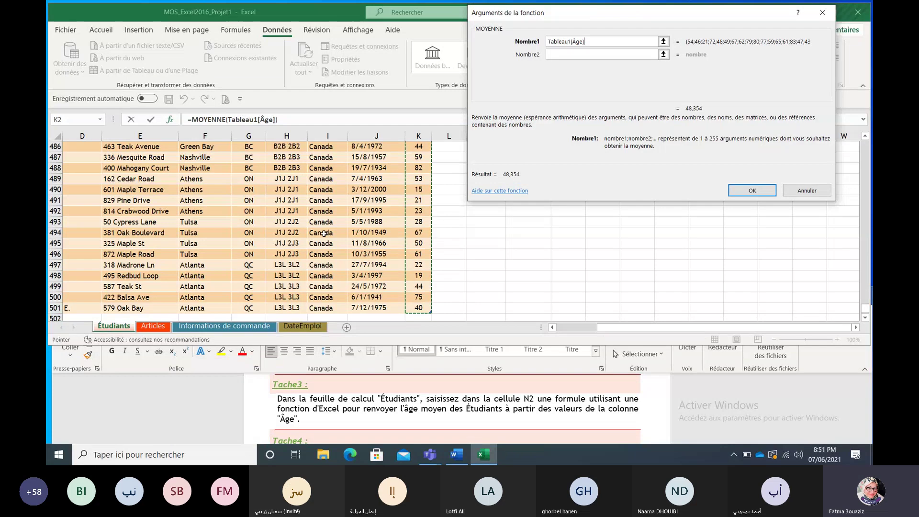
{"action": "left_click", "coordinate": [752, 190]}
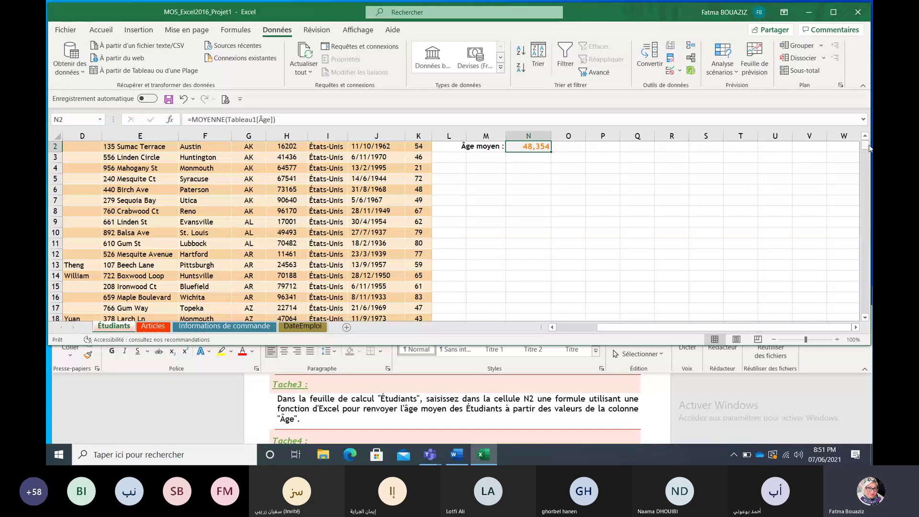
{"action": "left_click_drag", "start_coordinate": [865, 146], "coordinate": [867, 144]}
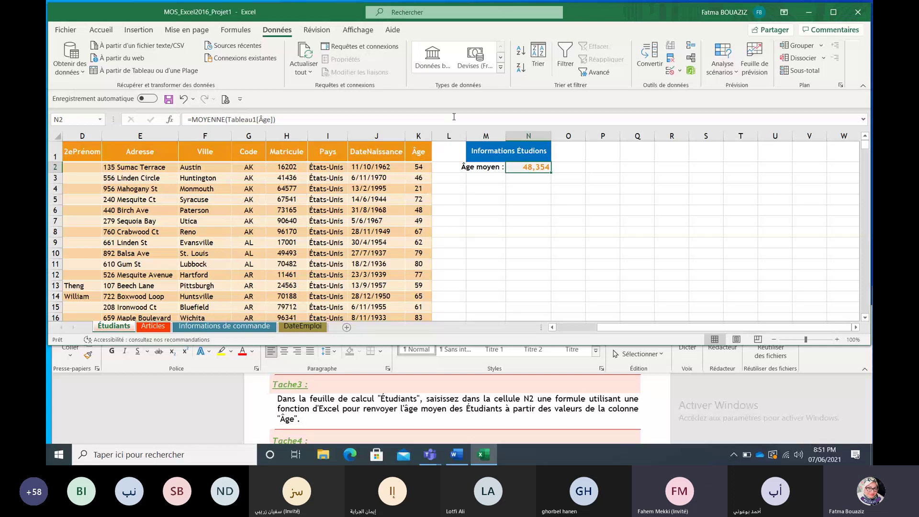
Step: Scroll the Word brief to Tache4 on Quantité decimals, then return to Excel
{"action": "left_click", "coordinate": [794, 395]}
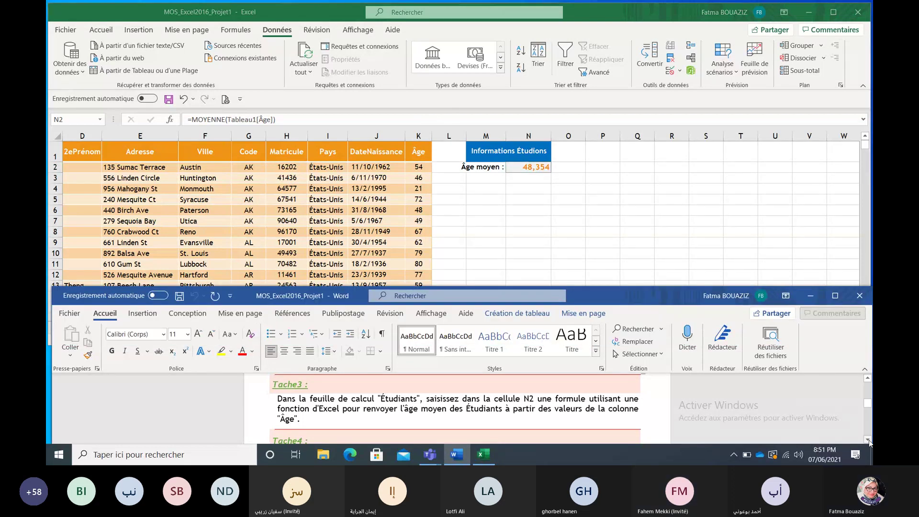
{"action": "left_click", "coordinate": [868, 439]}
{"action": "left_click", "coordinate": [868, 439]}
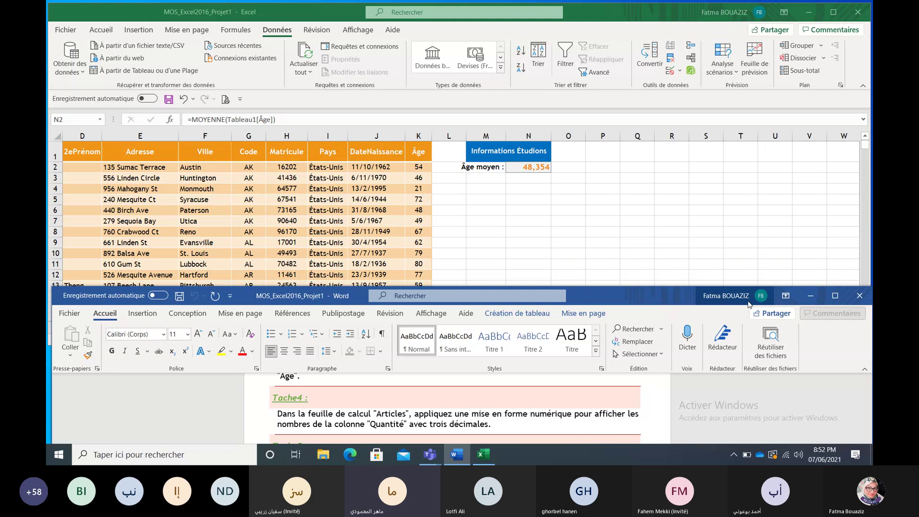
{"action": "key", "text": "alt+Tab"}
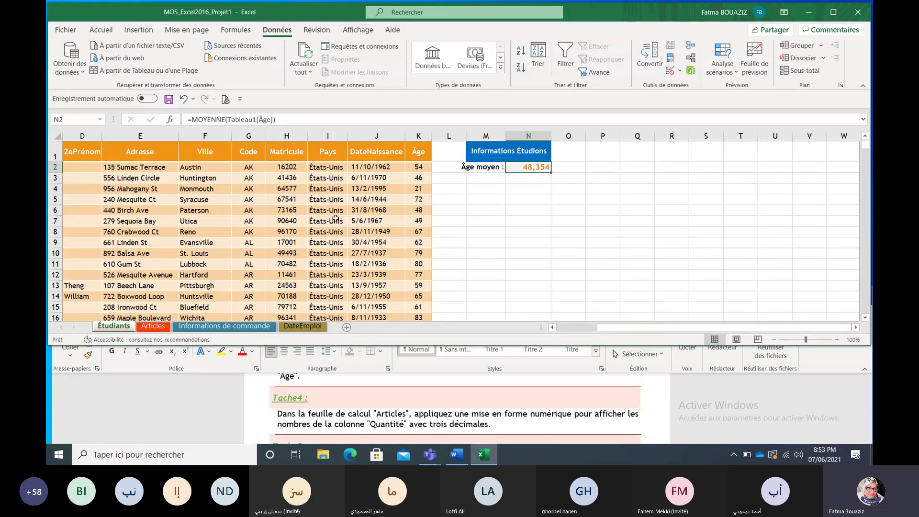
Step: On the Articles sheet, select the Quantité values and add three decimal places
{"action": "left_click", "coordinate": [154, 328]}
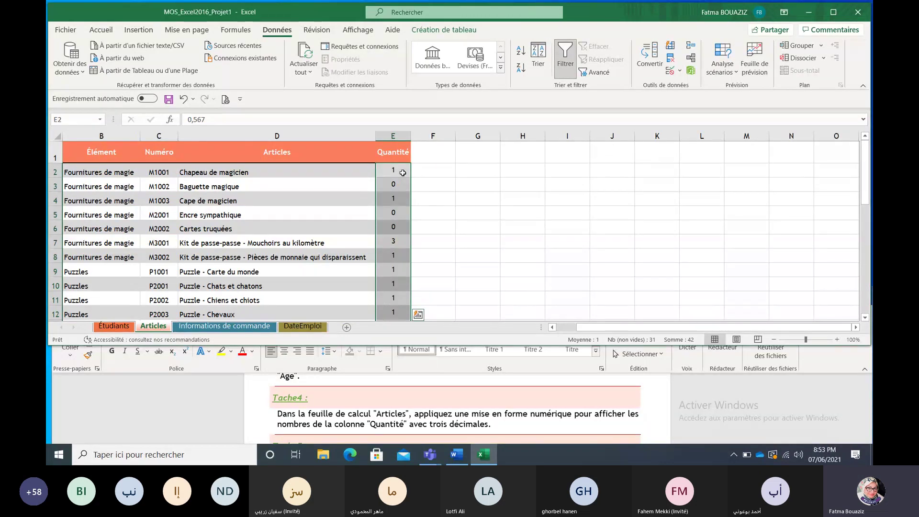
{"action": "left_click", "coordinate": [403, 171]}
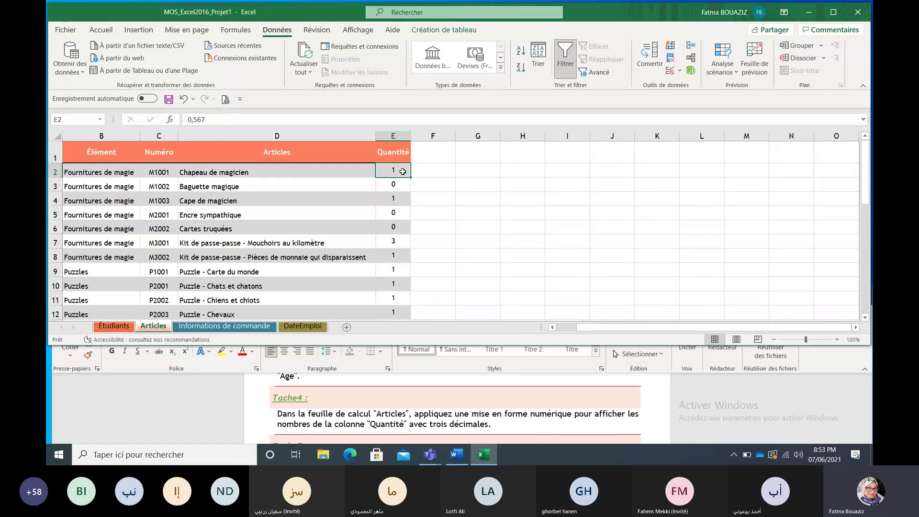
{"action": "key", "text": "ctrl+shift+Down"}
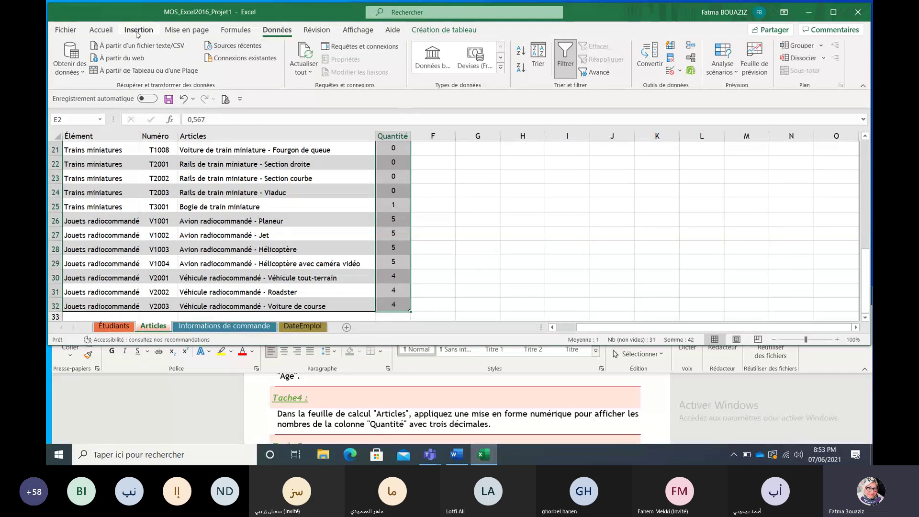
{"action": "left_click", "coordinate": [101, 29]}
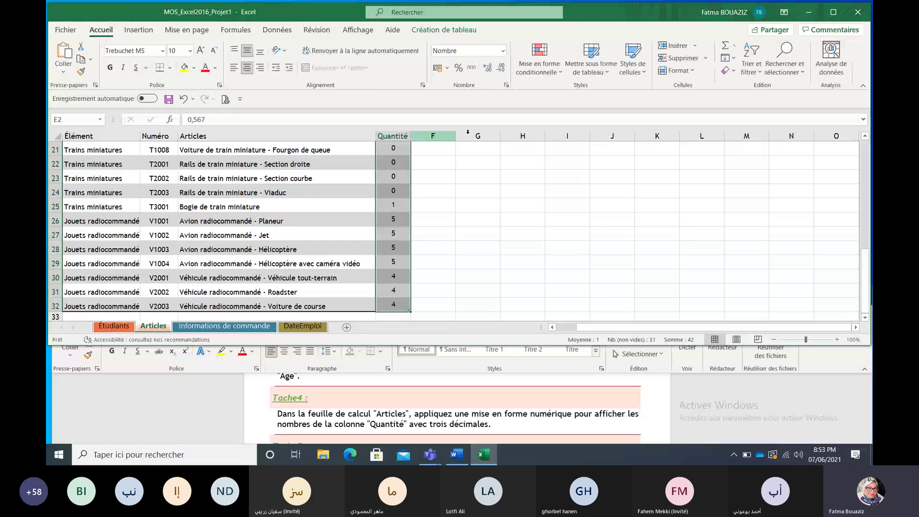
{"action": "left_click", "coordinate": [493, 72]}
{"action": "left_click", "coordinate": [493, 72]}
{"action": "left_click", "coordinate": [494, 72]}
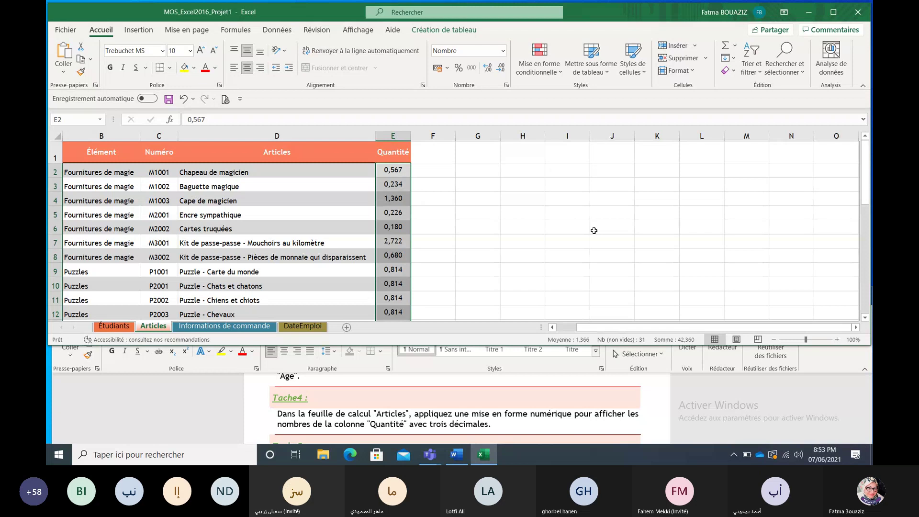
Step: Scroll the Word brief to Tache 5 (green fill for above-average TotalCommande), then return to Excel
{"action": "left_click", "coordinate": [867, 439]}
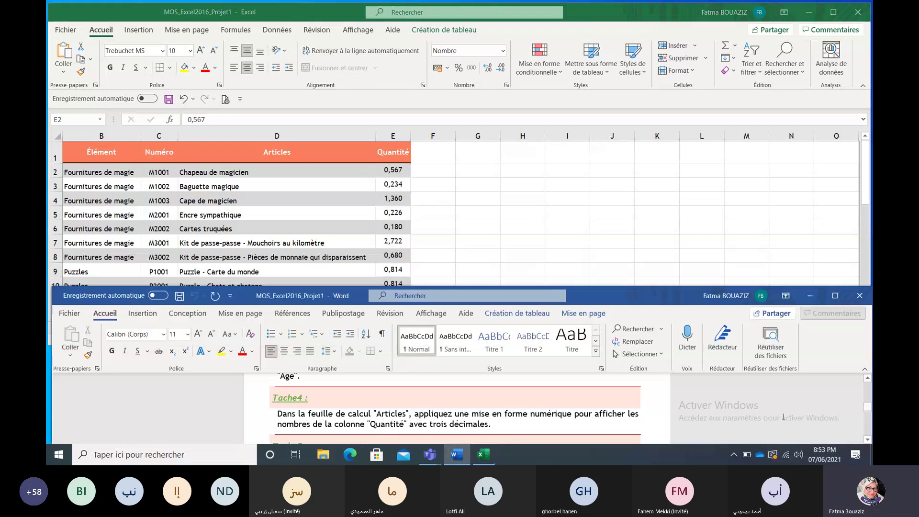
{"action": "left_click", "coordinate": [867, 439]}
{"action": "left_click", "coordinate": [867, 439]}
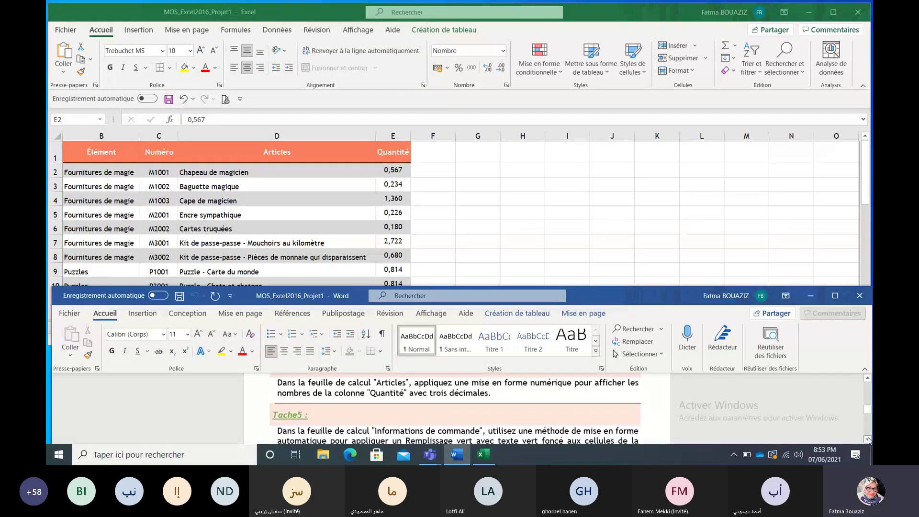
{"action": "left_click", "coordinate": [867, 440]}
{"action": "left_click", "coordinate": [867, 439]}
{"action": "left_click", "coordinate": [867, 439]}
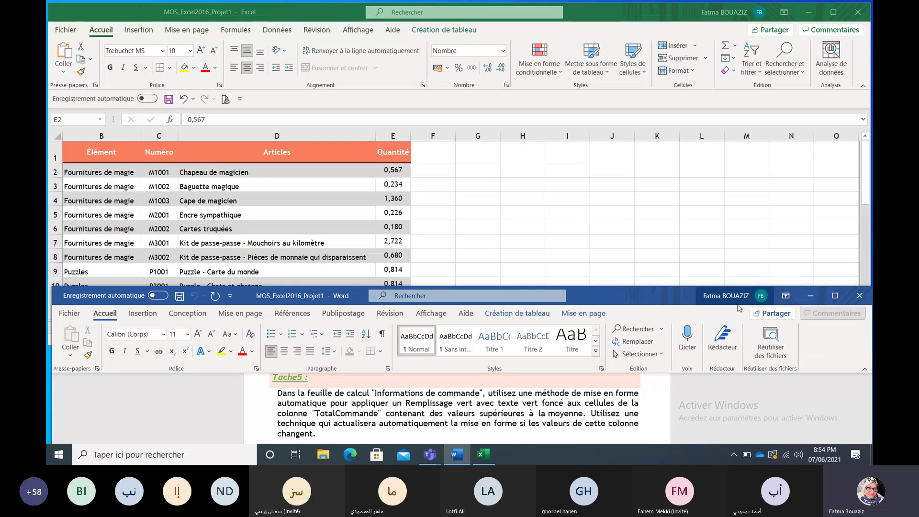
{"action": "key", "text": "alt+Tab"}
{"action": "key", "text": "ctrl+shift+Down"}
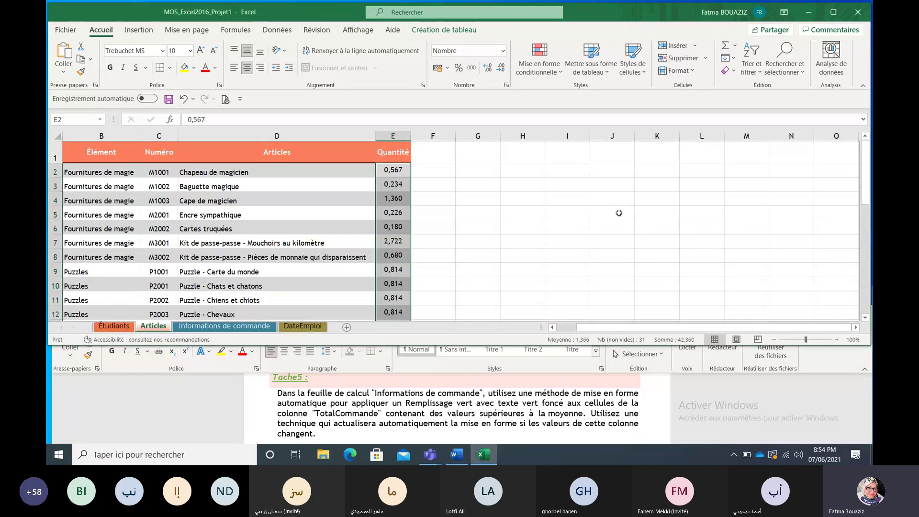
Step: On Informations de commande, select TotalCommande from G2 down and open Mise en forme conditionnelle
{"action": "left_click", "coordinate": [233, 326]}
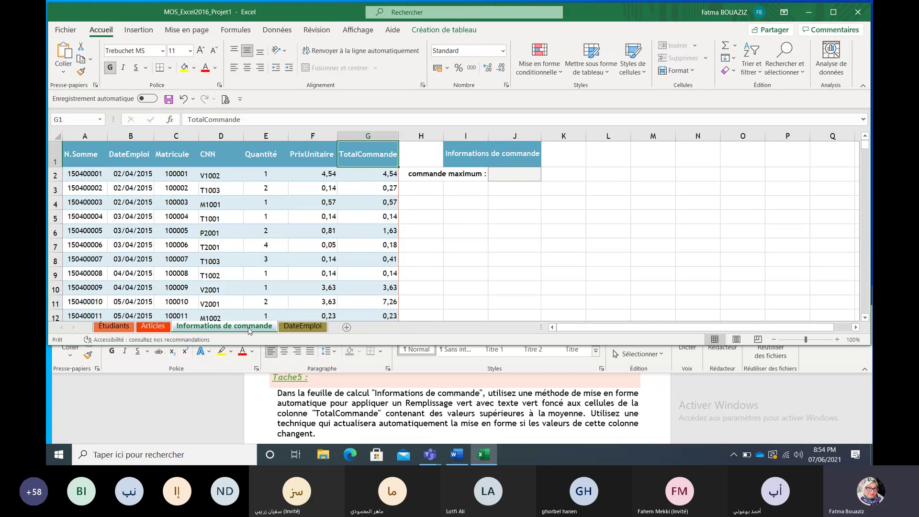
{"action": "left_click", "coordinate": [360, 174]}
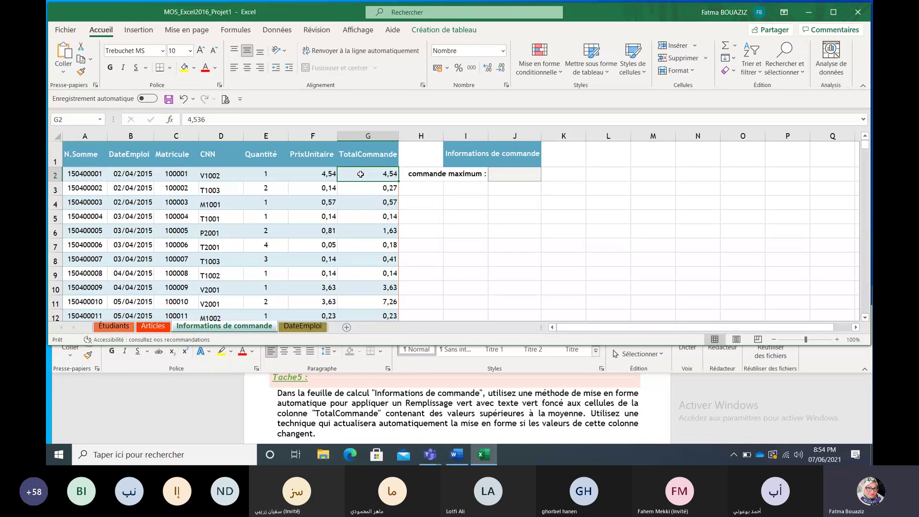
{"action": "key", "text": "ctrl+shift+Down"}
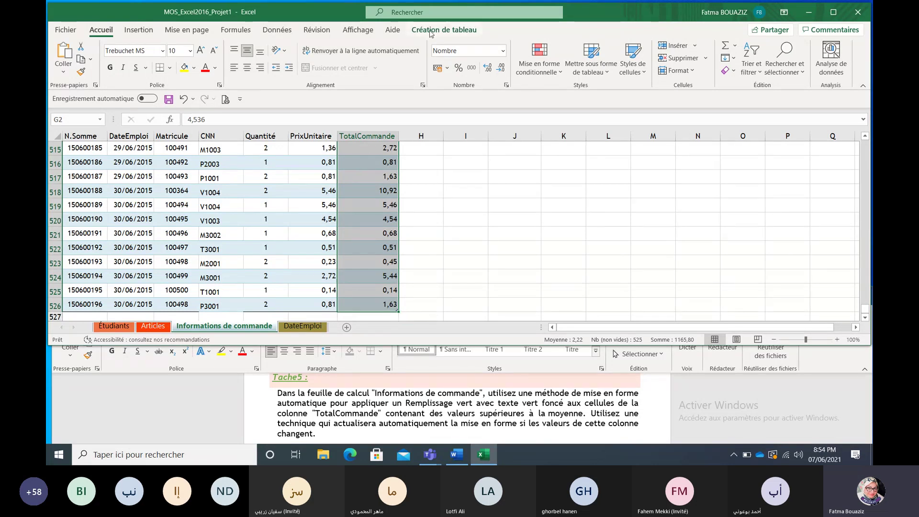
{"action": "left_click", "coordinate": [546, 73]}
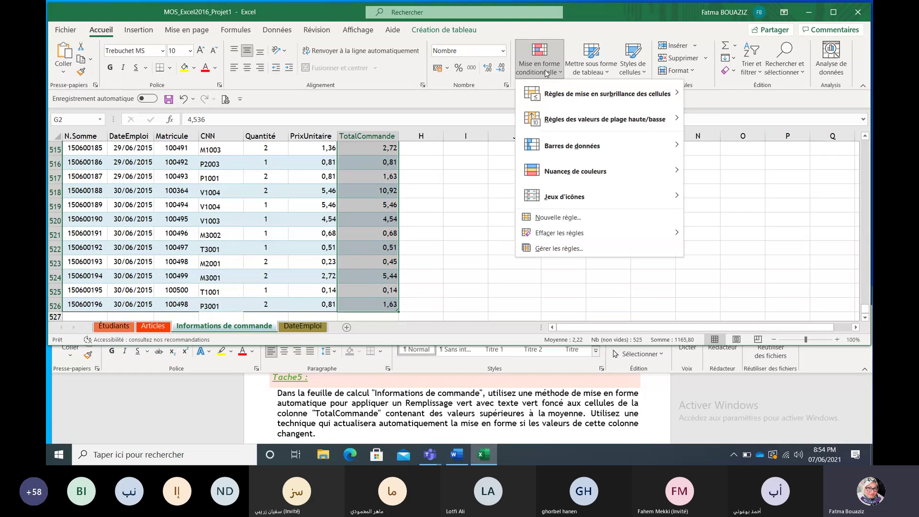
Step: Apply Valeurs supérieures à la moyenne with Remplissage vert avec texte vert foncé to TotalCommande
{"action": "mouse_move", "coordinate": [560, 105]}
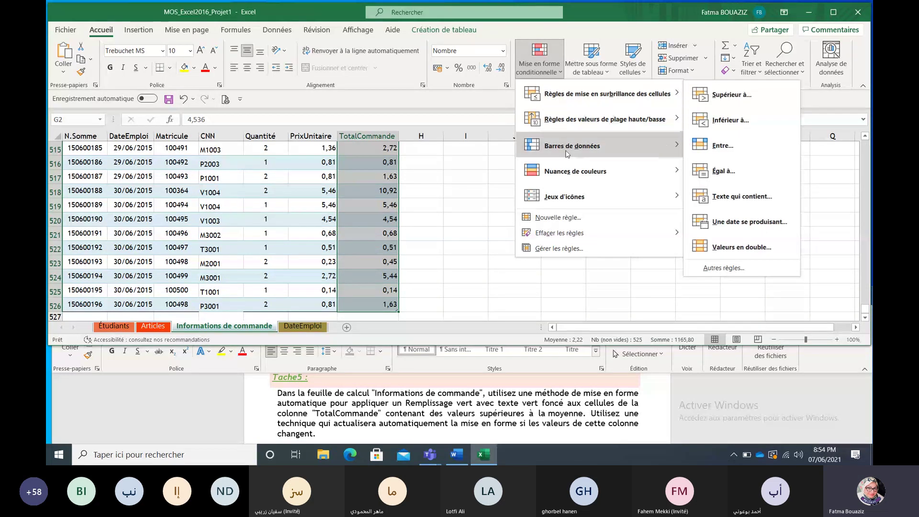
{"action": "mouse_move", "coordinate": [572, 126]}
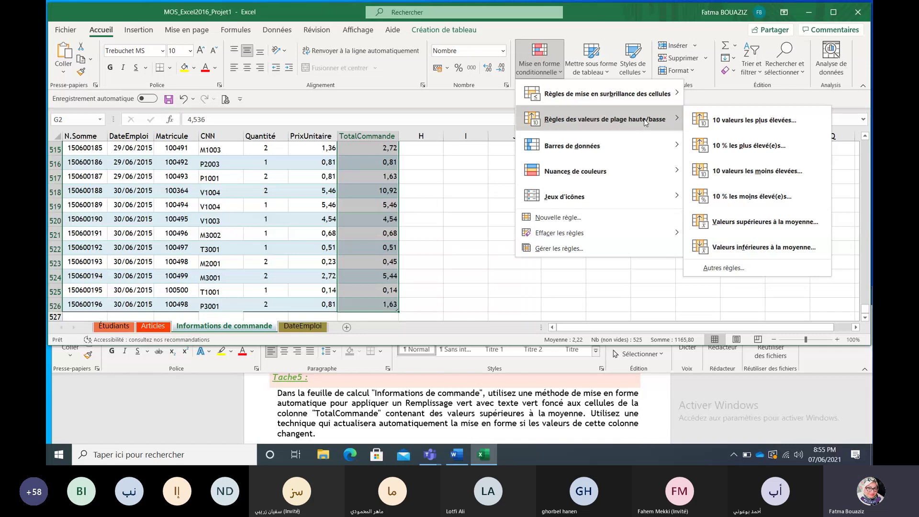
{"action": "left_click", "coordinate": [724, 224]}
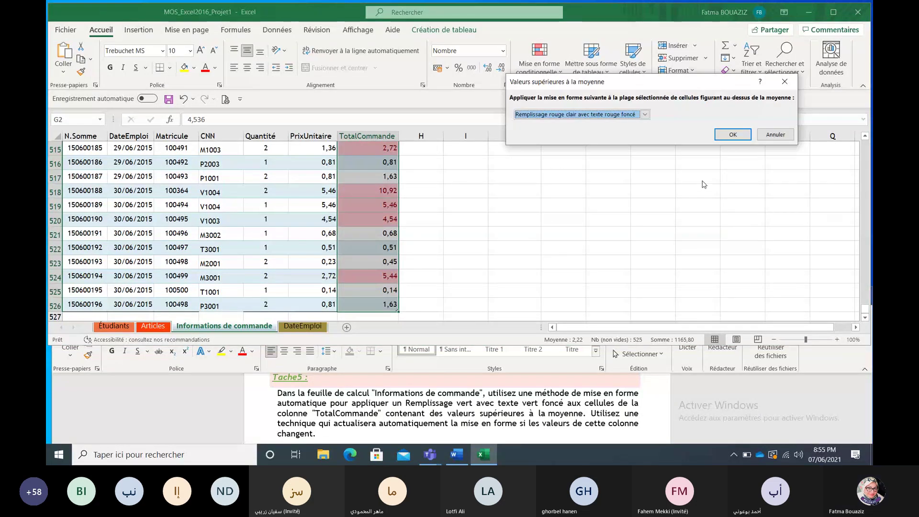
{"action": "left_click", "coordinate": [644, 114]}
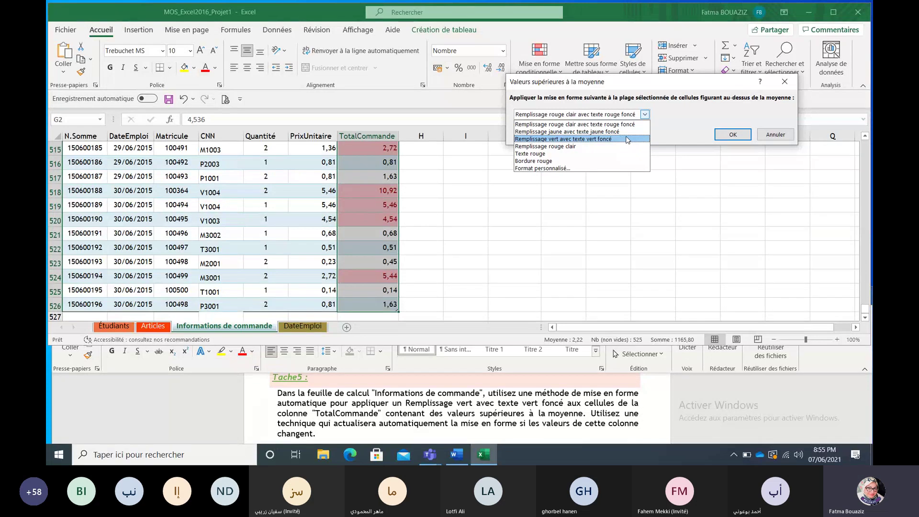
{"action": "left_click", "coordinate": [626, 139]}
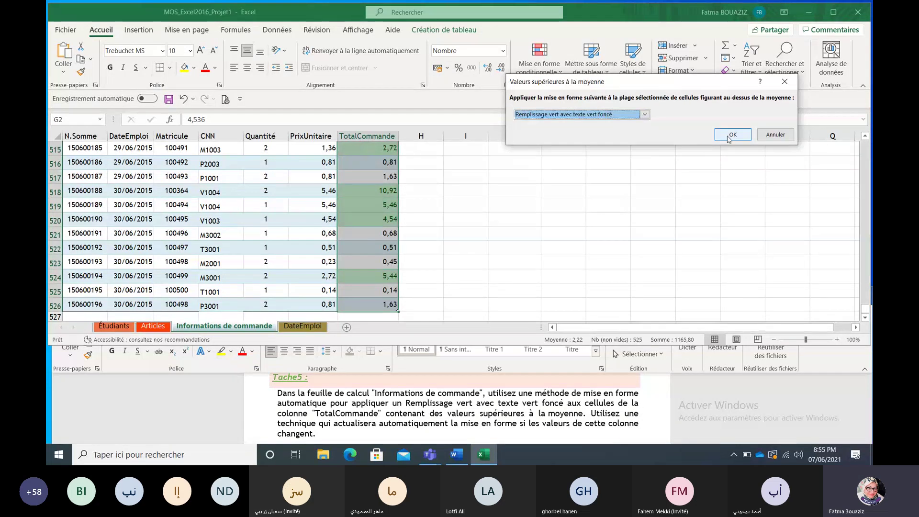
{"action": "left_click", "coordinate": [732, 134]}
{"action": "left_click", "coordinate": [678, 182]}
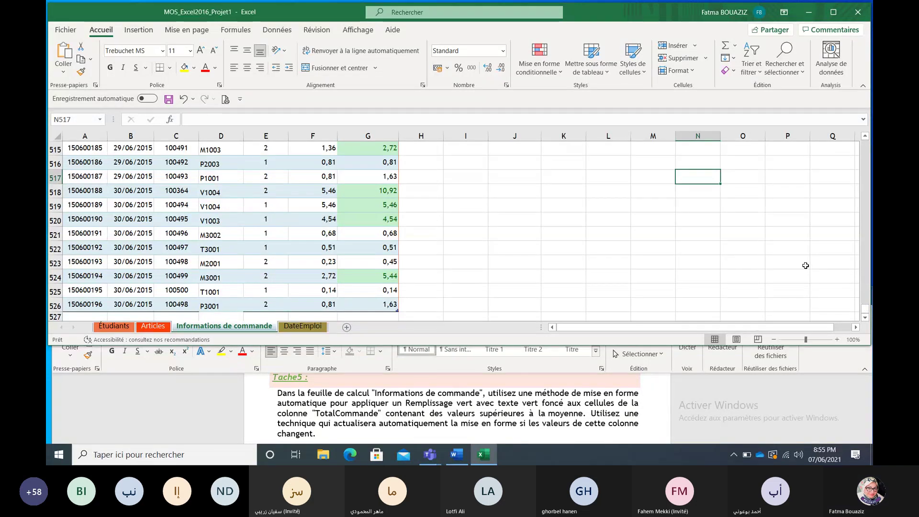
Step: Scroll the Word brief to Tache 6 (maximum TotalCommande formula in J2) and return to Excel
{"action": "left_click", "coordinate": [860, 430]}
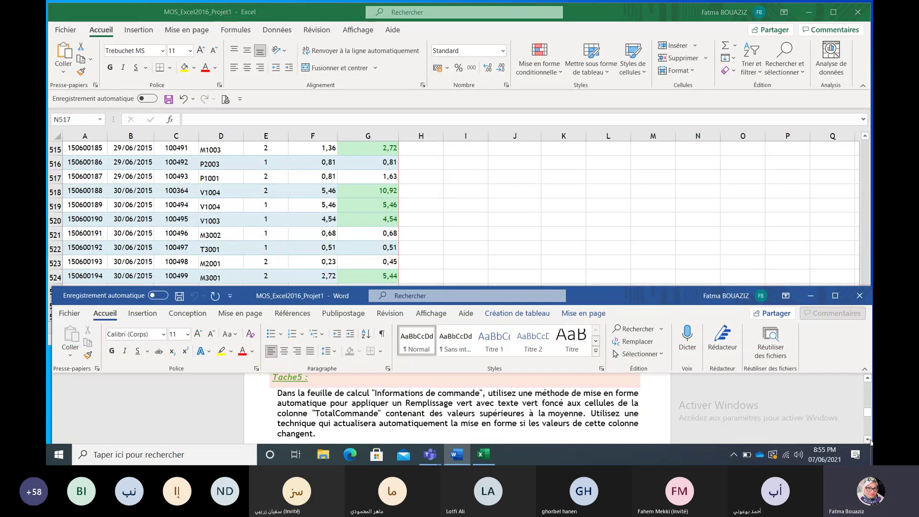
{"action": "left_click", "coordinate": [867, 439]}
{"action": "left_click", "coordinate": [867, 439]}
{"action": "left_click", "coordinate": [867, 439]}
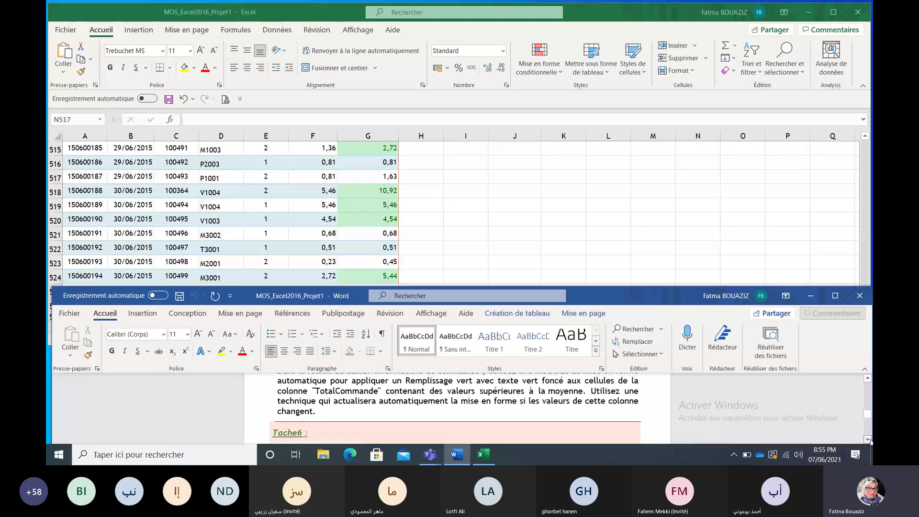
{"action": "left_click", "coordinate": [867, 439]}
{"action": "left_click", "coordinate": [867, 439]}
{"action": "left_click", "coordinate": [867, 439]}
{"action": "left_click", "coordinate": [867, 439]}
{"action": "left_click", "coordinate": [867, 439]}
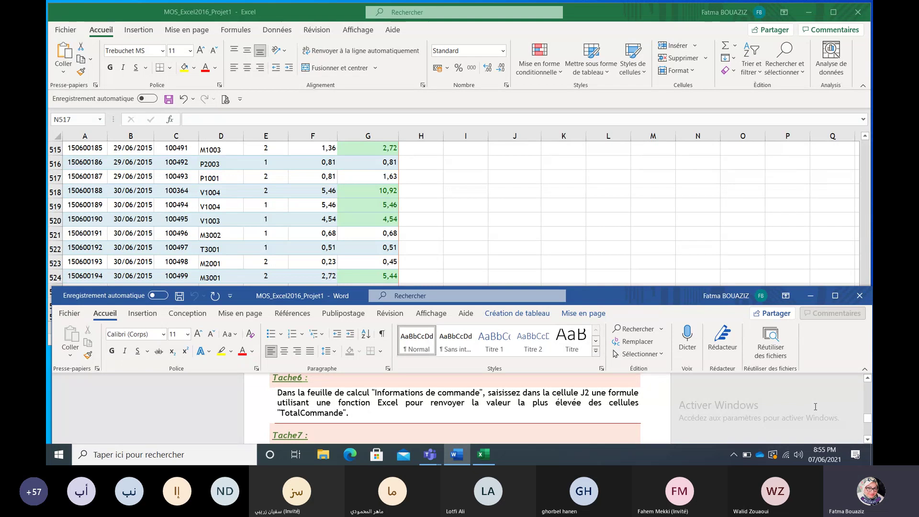
{"action": "left_click", "coordinate": [483, 454]}
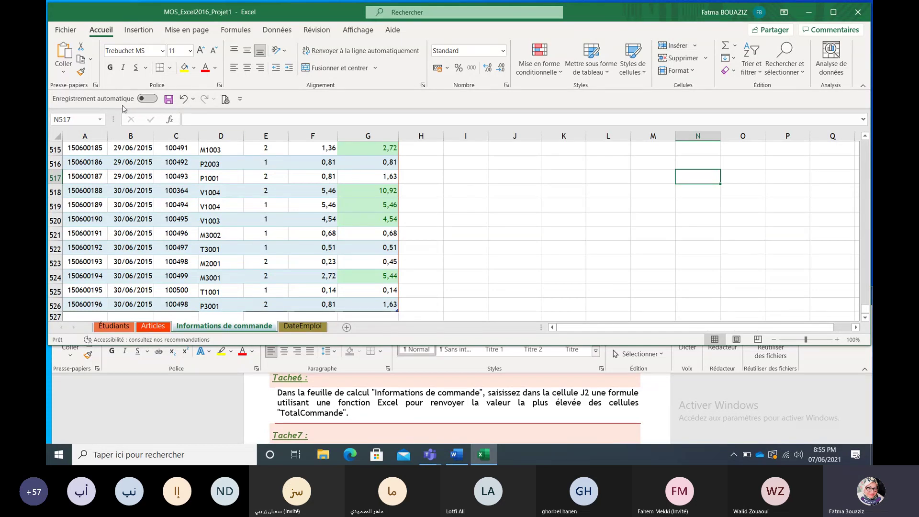
Step: Go to cell J2 through the Name Box
{"action": "left_click", "coordinate": [85, 118]}
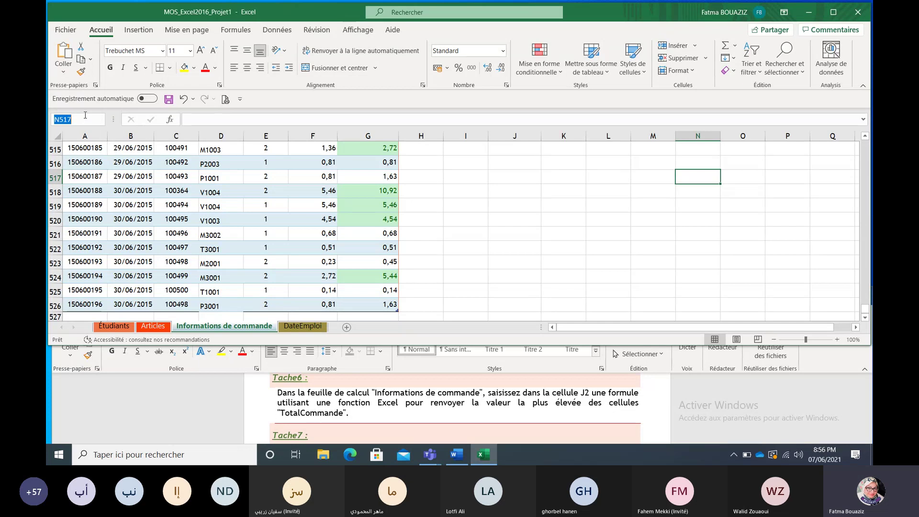
{"action": "type", "text": "j2"}
{"action": "key", "text": "Return"}
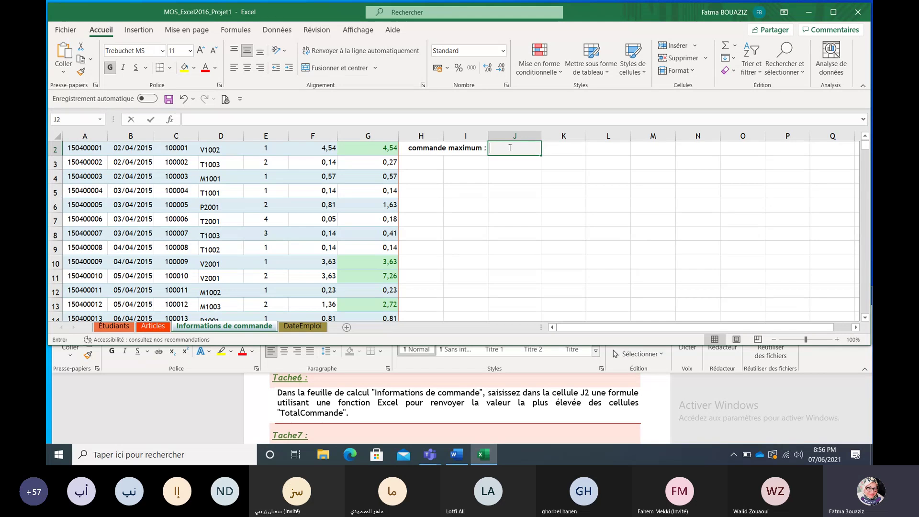
Step: Enter =MAX(Tableau2[TotalCommande]) in J2 via the function arguments, returning 10,92
{"action": "key", "text": "F2"}
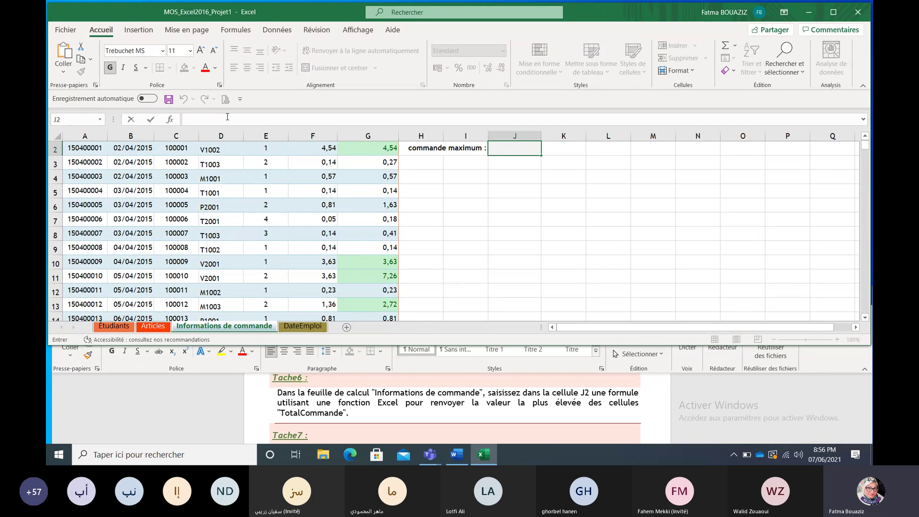
{"action": "key", "text": "F2"}
{"action": "type", "text": "="}
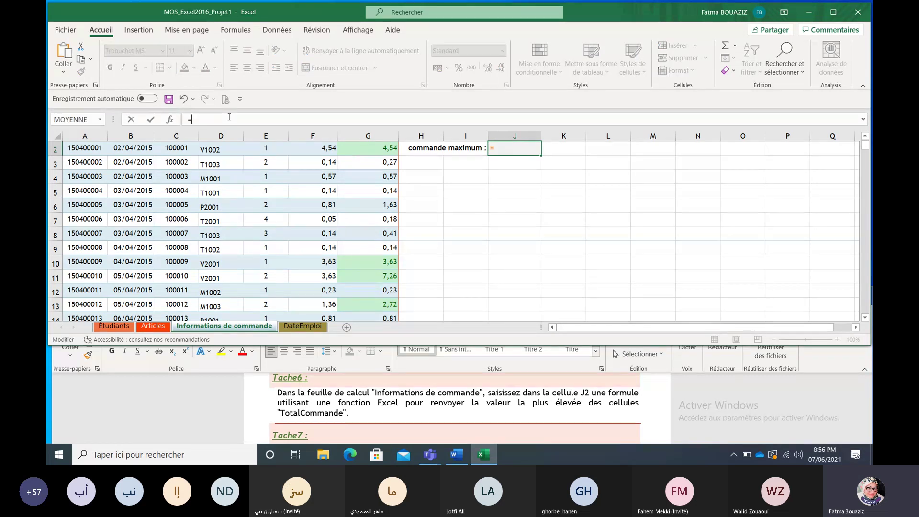
{"action": "type", "text": "M"}
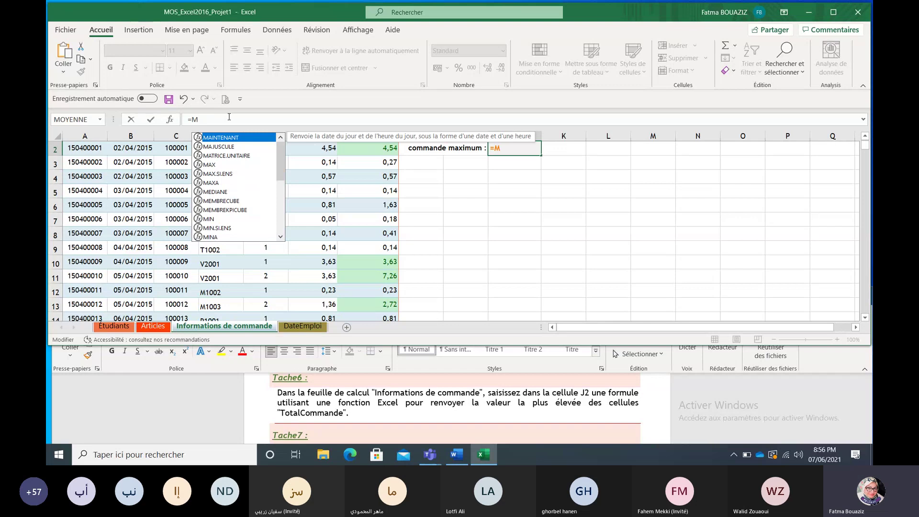
{"action": "type", "text": "ax"}
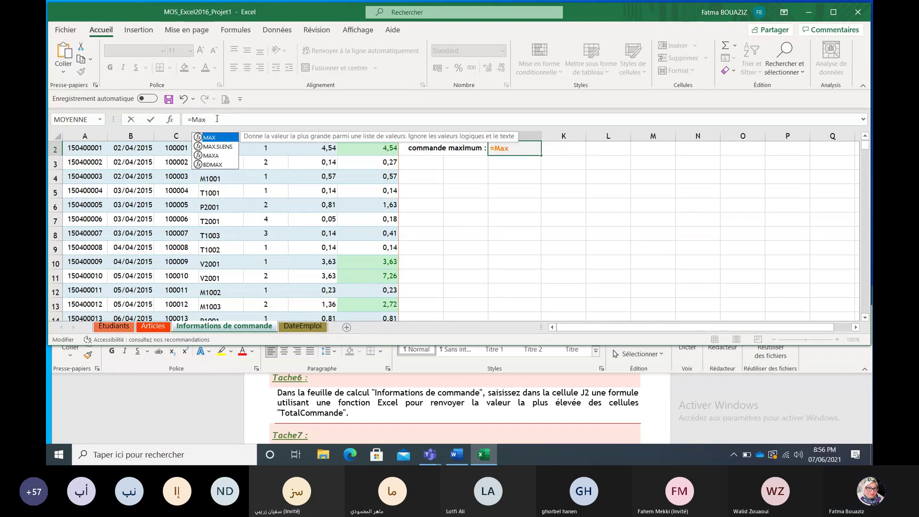
{"action": "double_click", "coordinate": [228, 138]}
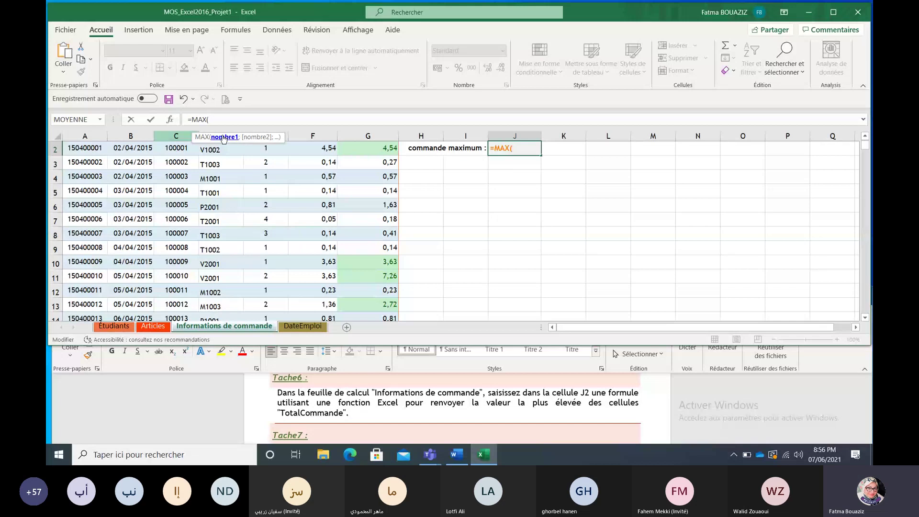
{"action": "left_click", "coordinate": [170, 119]}
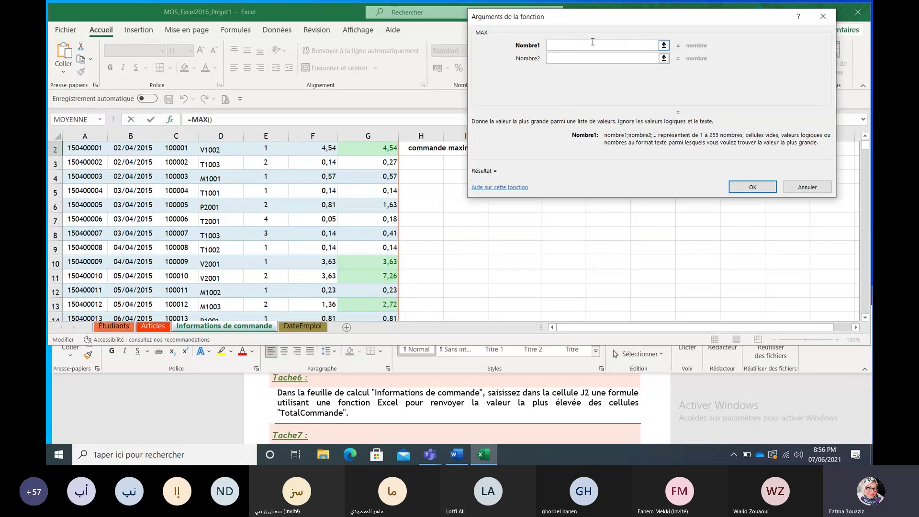
{"action": "left_click", "coordinate": [663, 45]}
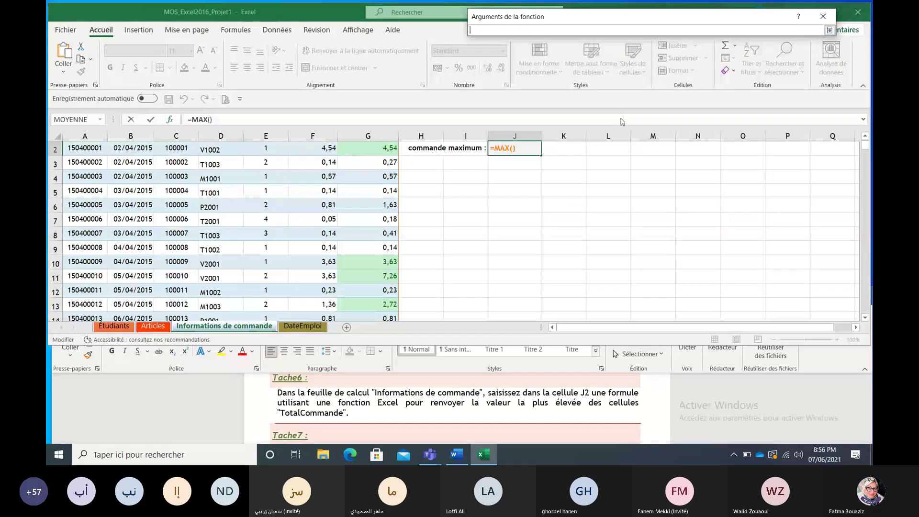
{"action": "left_click", "coordinate": [865, 136]}
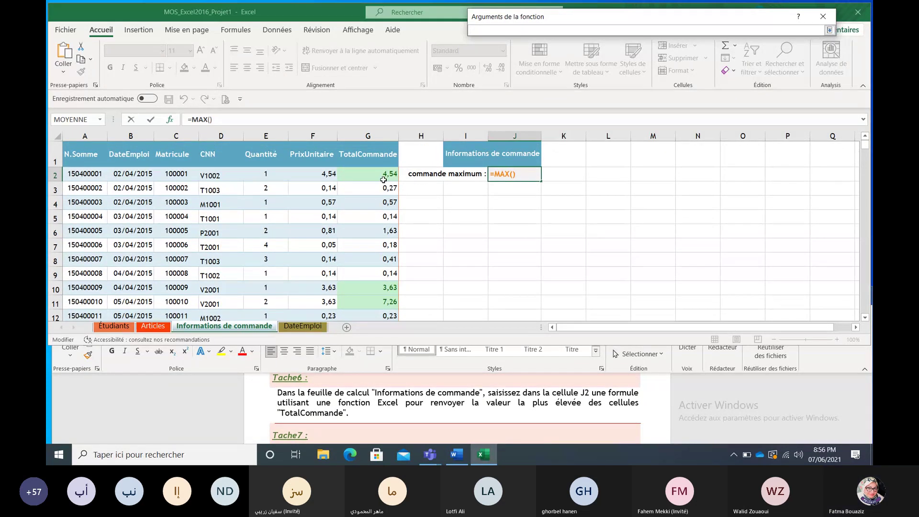
{"action": "left_click", "coordinate": [383, 179]}
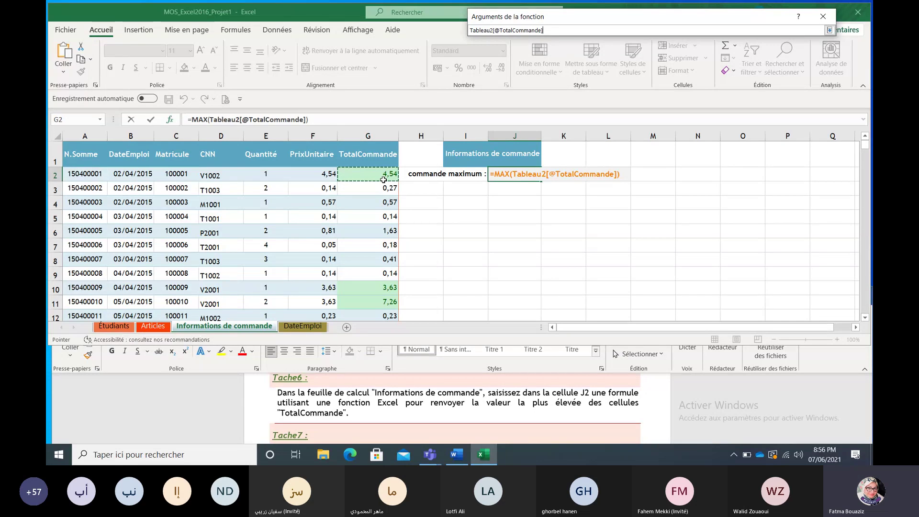
{"action": "key", "text": "ctrl+shift+Down"}
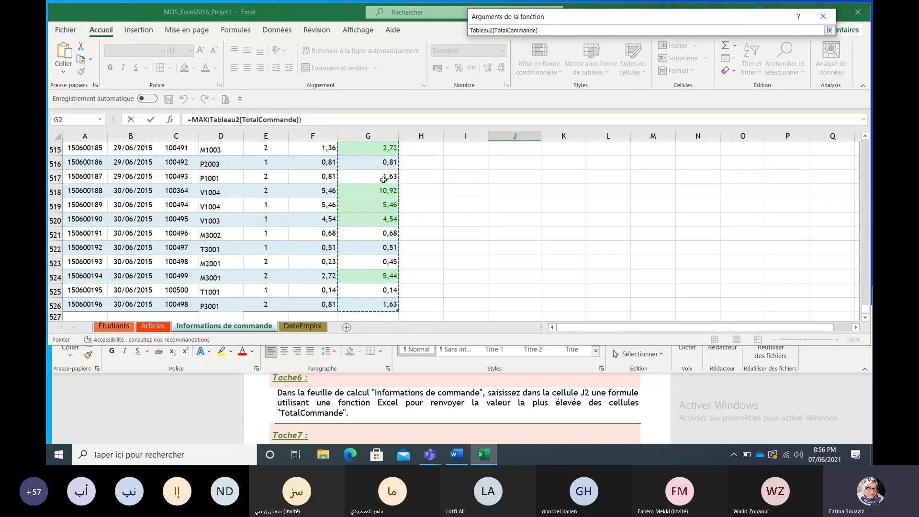
{"action": "left_click", "coordinate": [829, 30]}
{"action": "left_click", "coordinate": [750, 187]}
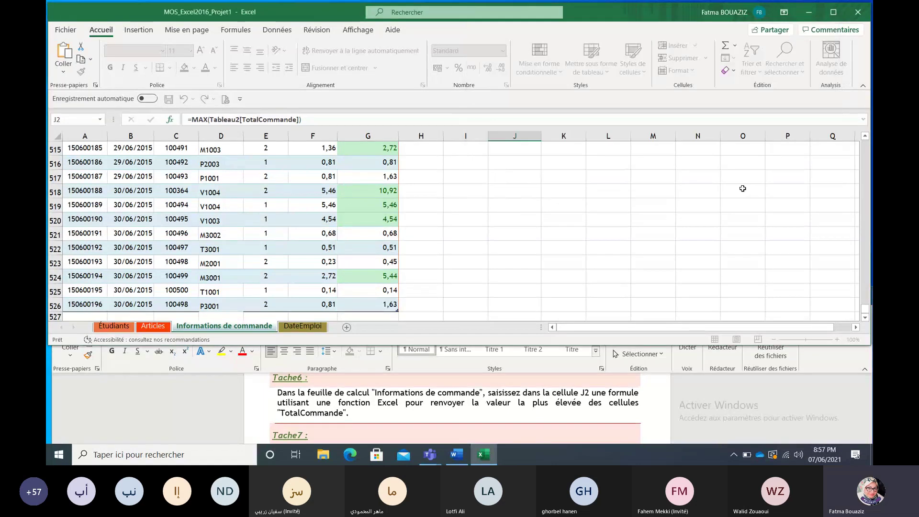
{"action": "scroll", "coordinate": [742, 188], "scroll_direction": "up", "scroll_amount": 1}
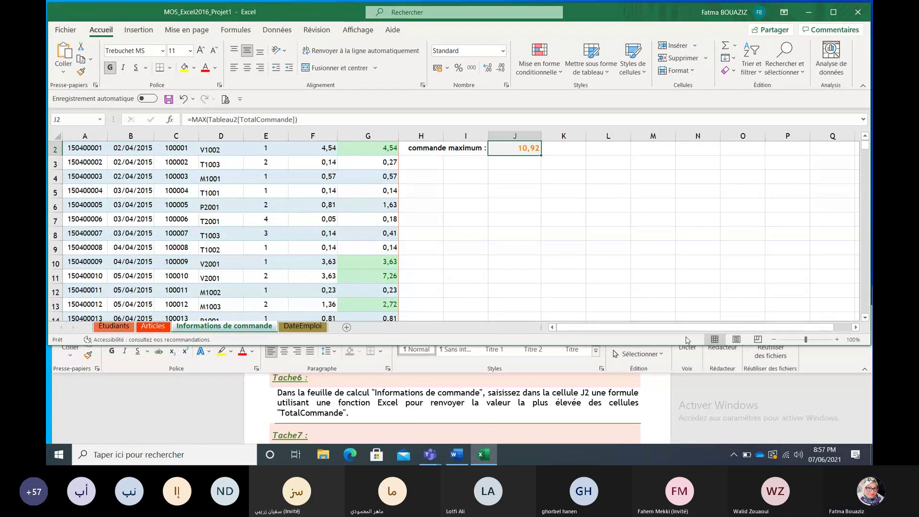
Step: Scroll the Word brief to Tache 7 about removing duplicate N.Nationale records
{"action": "left_click", "coordinate": [688, 361]}
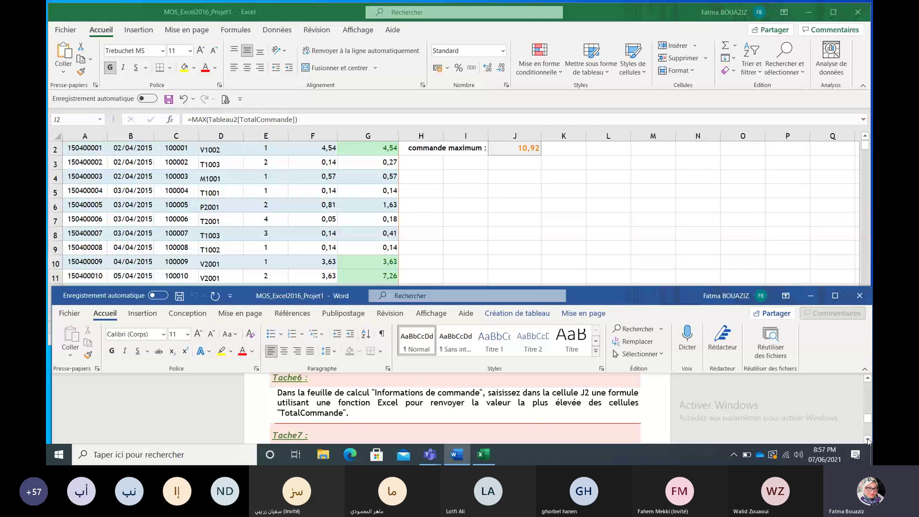
{"action": "left_click", "coordinate": [867, 439]}
{"action": "left_click", "coordinate": [867, 439]}
{"action": "left_click", "coordinate": [868, 439]}
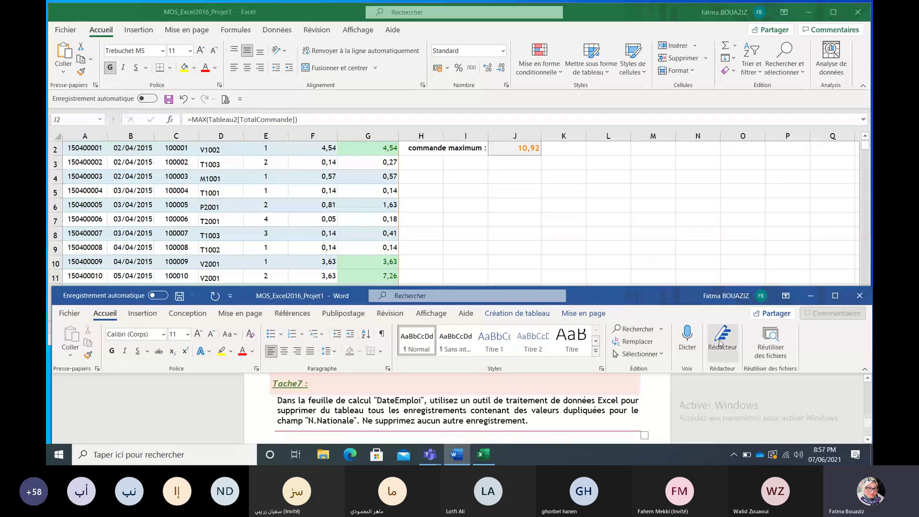
Step: Go to the DateEmploi sheet, select a cell in its table and show the Création de tableau options
{"action": "left_click", "coordinate": [622, 12]}
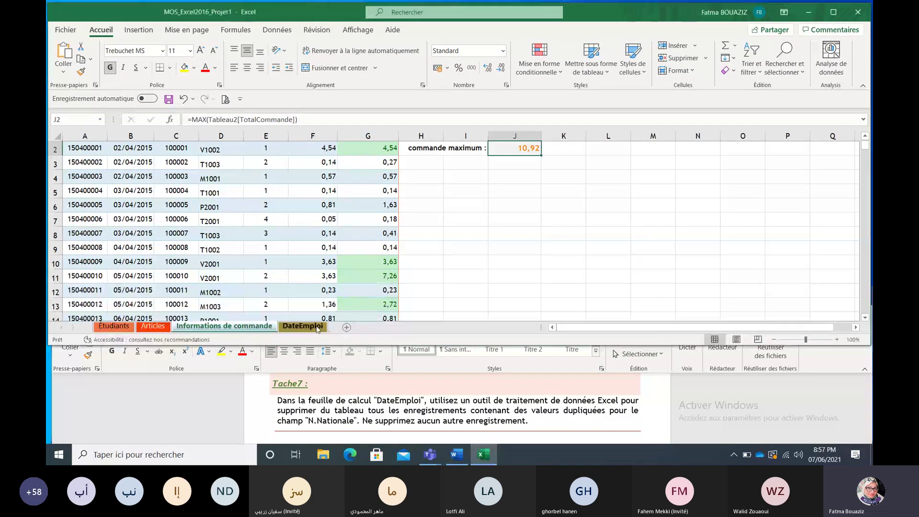
{"action": "left_click", "coordinate": [315, 327]}
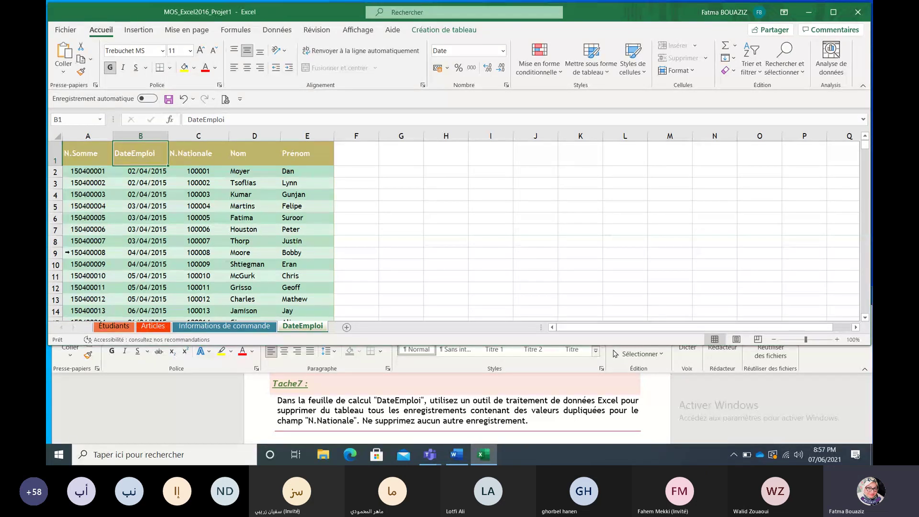
{"action": "left_click", "coordinate": [183, 242]}
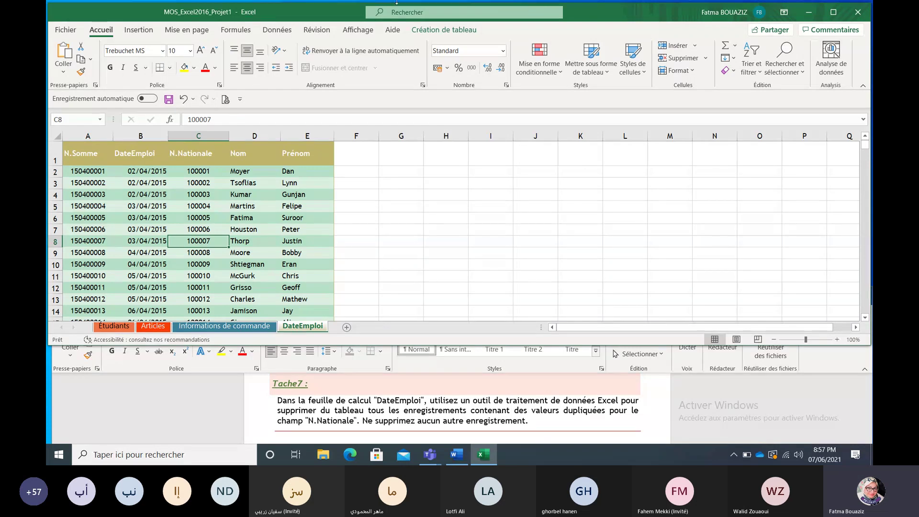
{"action": "left_click", "coordinate": [425, 31]}
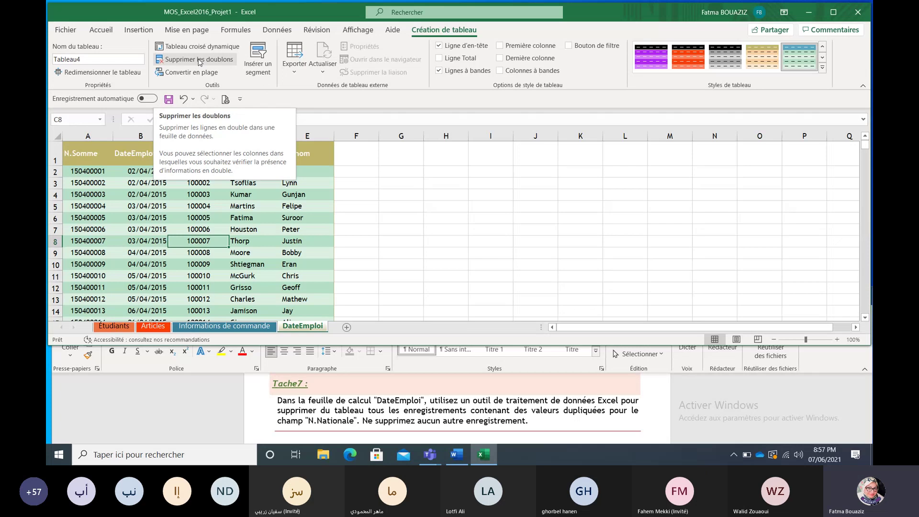
{"action": "left_click", "coordinate": [199, 60]}
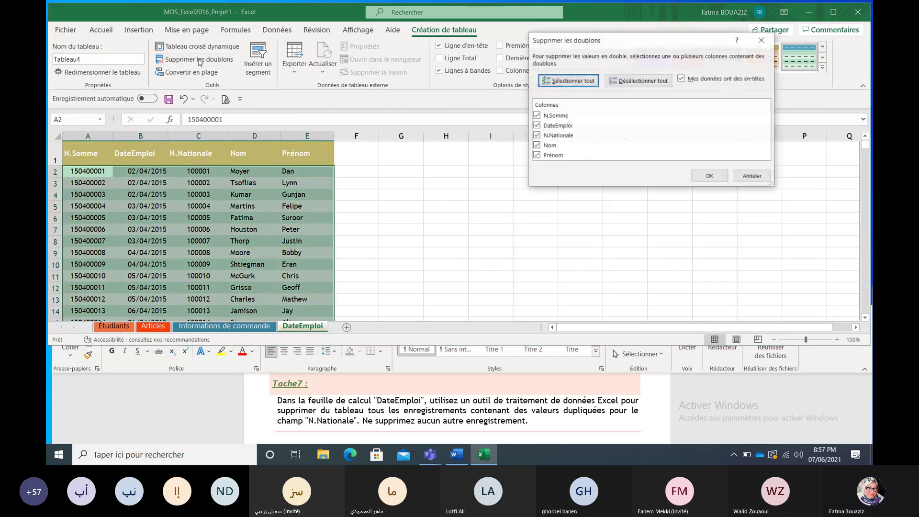
{"action": "left_click", "coordinate": [641, 80]}
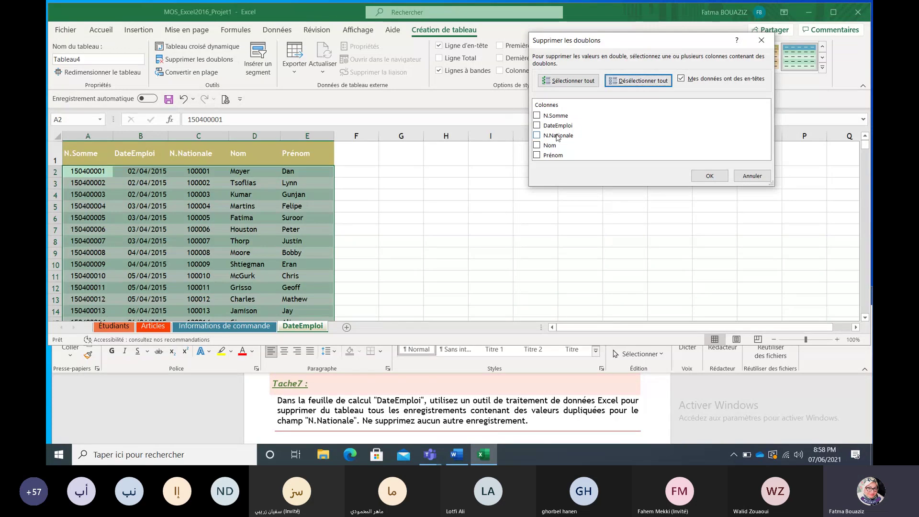
{"action": "left_click", "coordinate": [541, 137]}
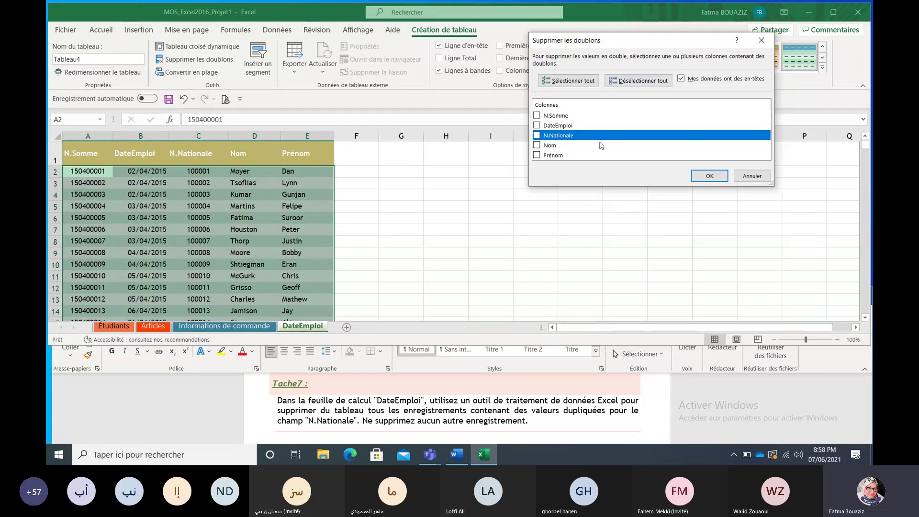
{"action": "left_click", "coordinate": [708, 176]}
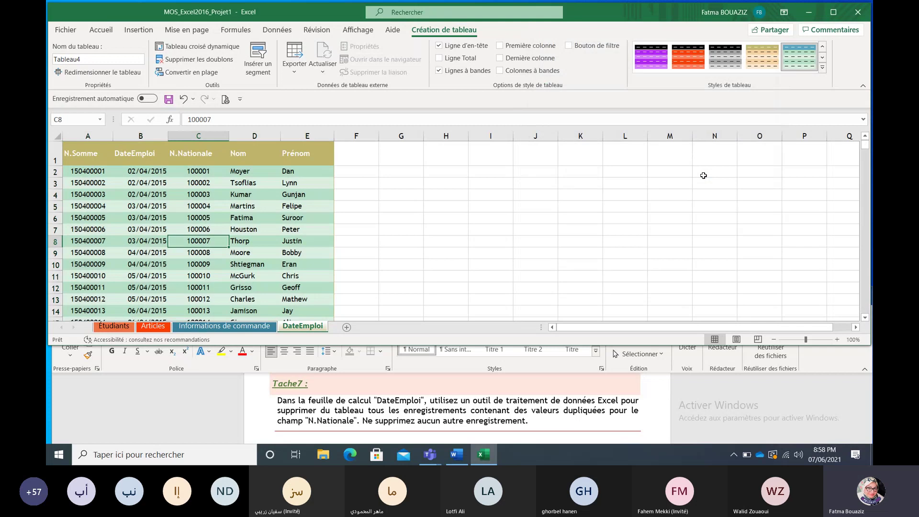
{"action": "left_click", "coordinate": [584, 208]}
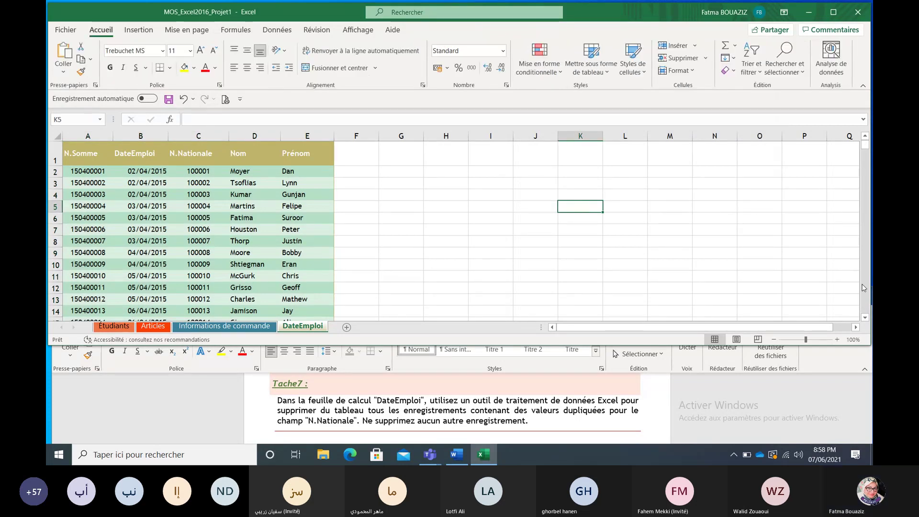
Step: Close the Projet1 workbook without saving, then close the Word brief
{"action": "left_click", "coordinate": [838, 412]}
{"action": "scroll", "coordinate": [867, 423], "scroll_direction": "up", "scroll_amount": 3}
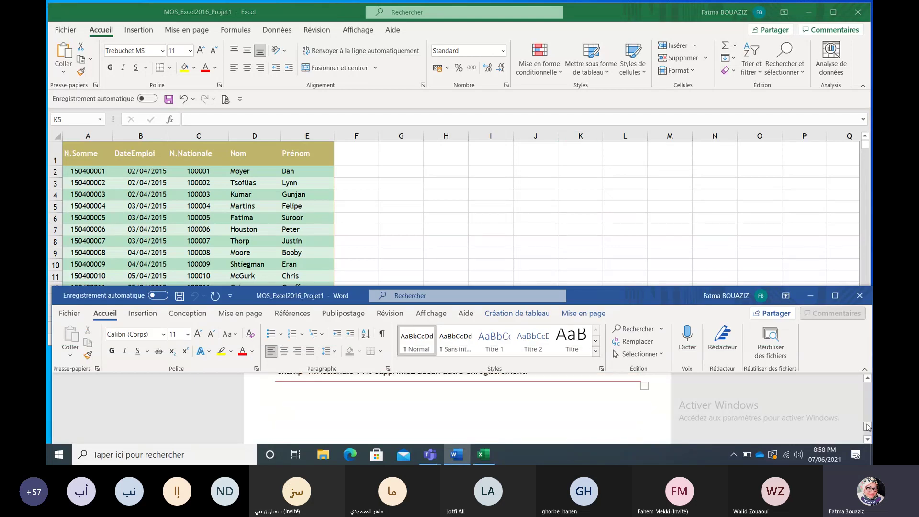
{"action": "left_click", "coordinate": [809, 227]}
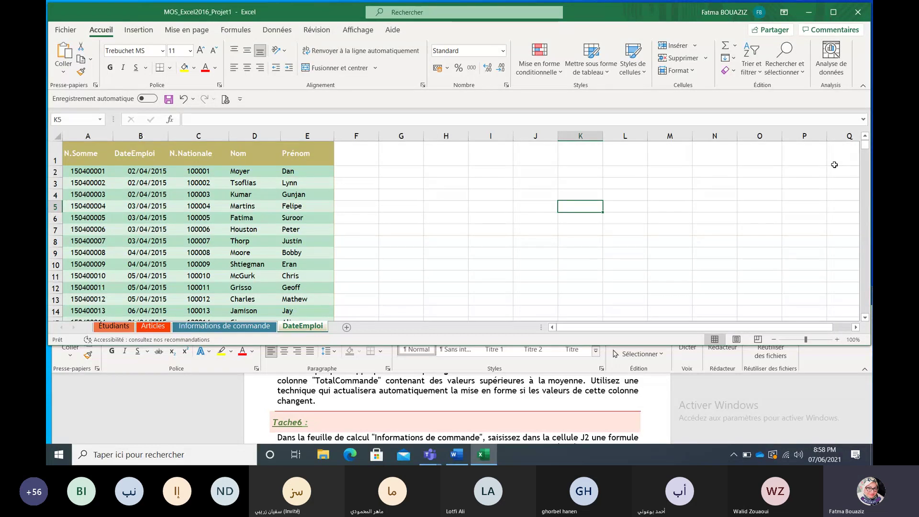
{"action": "left_click", "coordinate": [858, 13]}
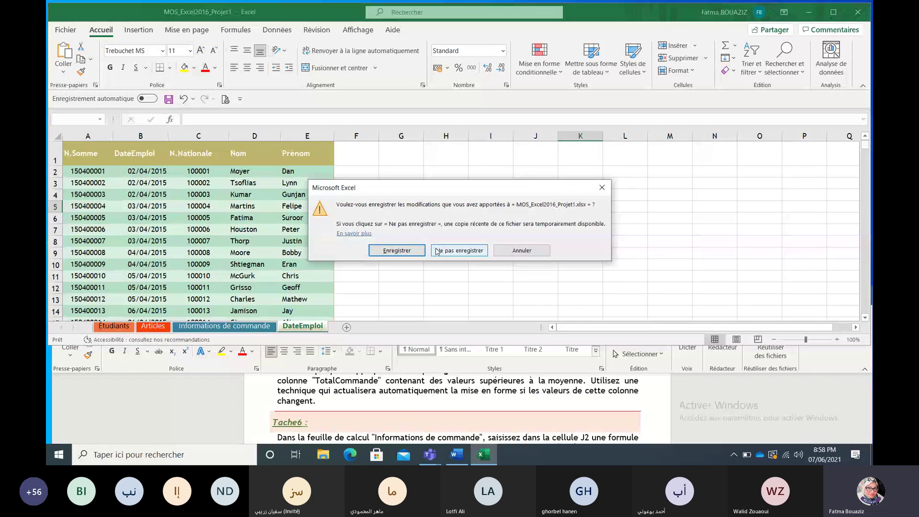
{"action": "left_click", "coordinate": [437, 252]}
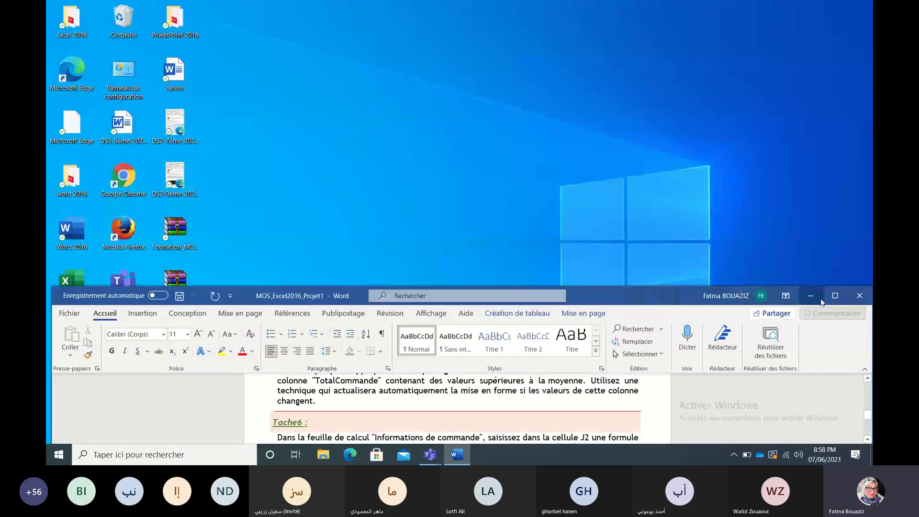
{"action": "left_click", "coordinate": [859, 297]}
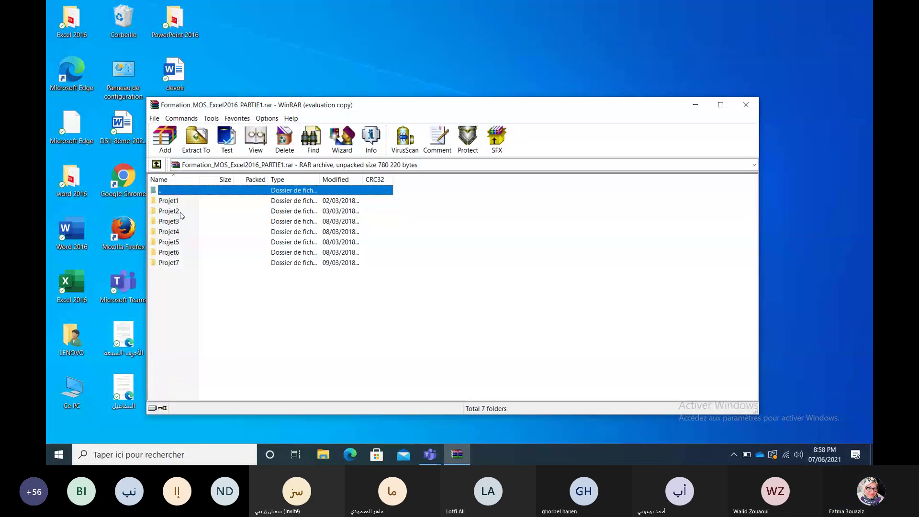
Step: From WinRAR's Projet2 folder, open the Word brief with editing enabled and the Projet2 workbook
{"action": "left_click", "coordinate": [180, 212]}
{"action": "double_click", "coordinate": [181, 215]}
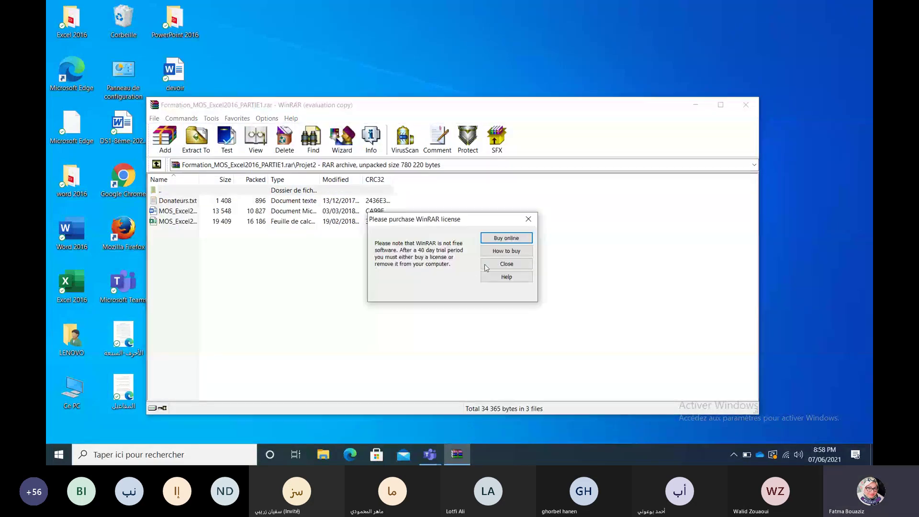
{"action": "left_click", "coordinate": [505, 264]}
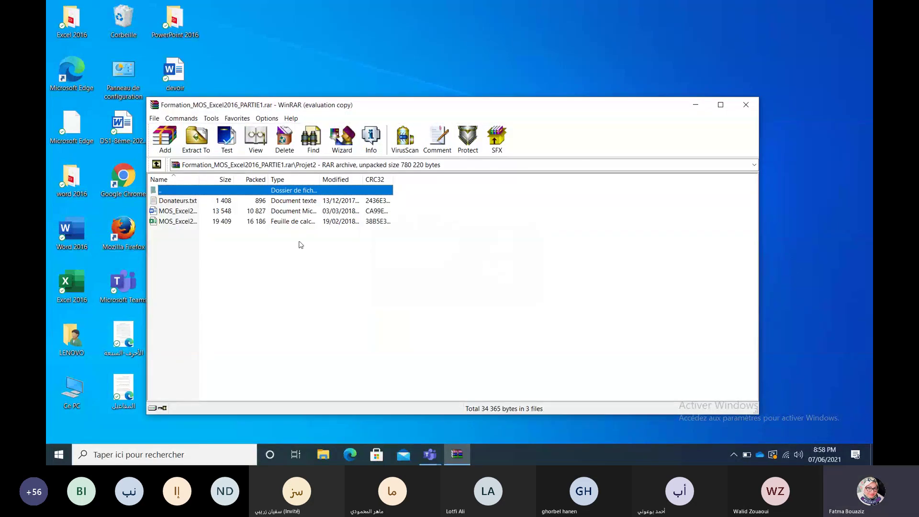
{"action": "double_click", "coordinate": [175, 212]}
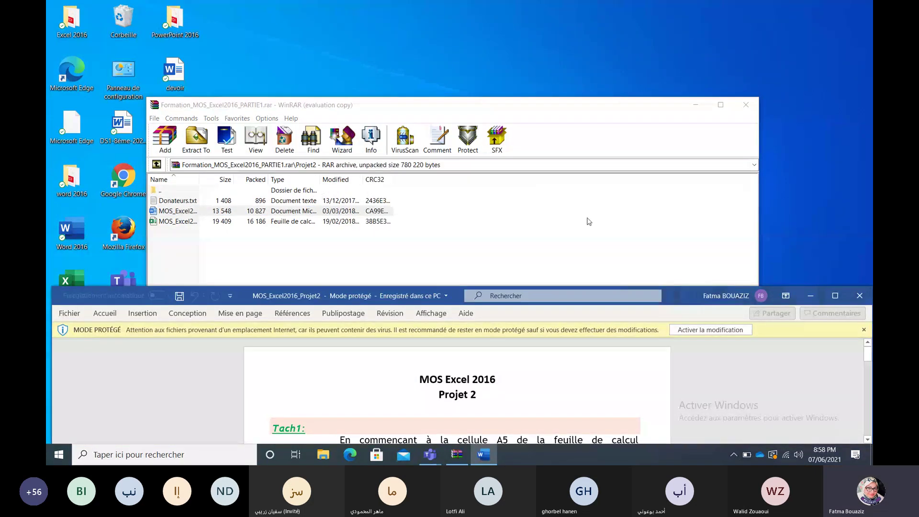
{"action": "left_click", "coordinate": [724, 330]}
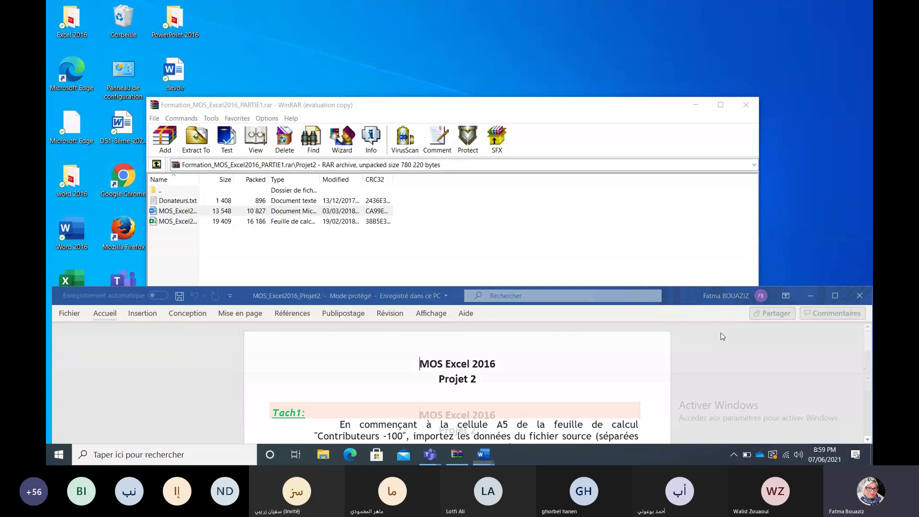
{"action": "double_click", "coordinate": [178, 221]}
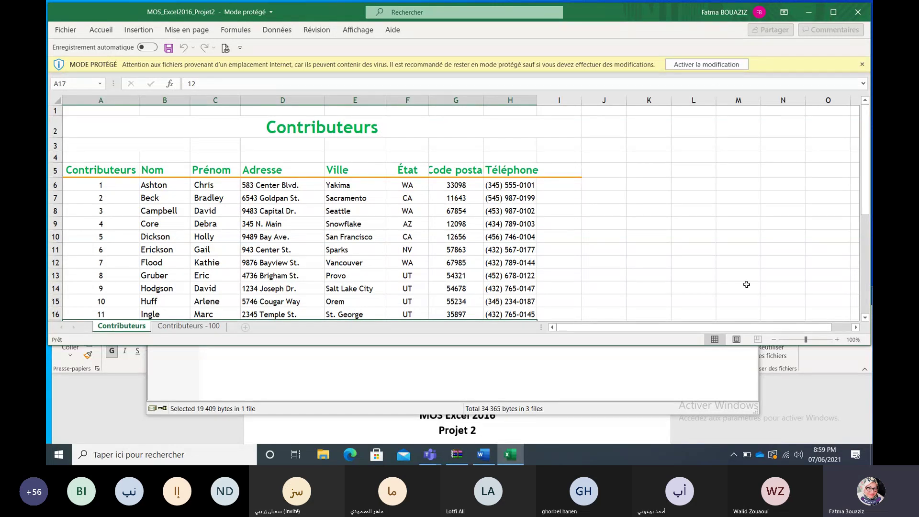
Step: Enable editing in the Projet2 workbook, move it to the top, and scroll Word to Tâche 1
{"action": "left_click", "coordinate": [714, 65]}
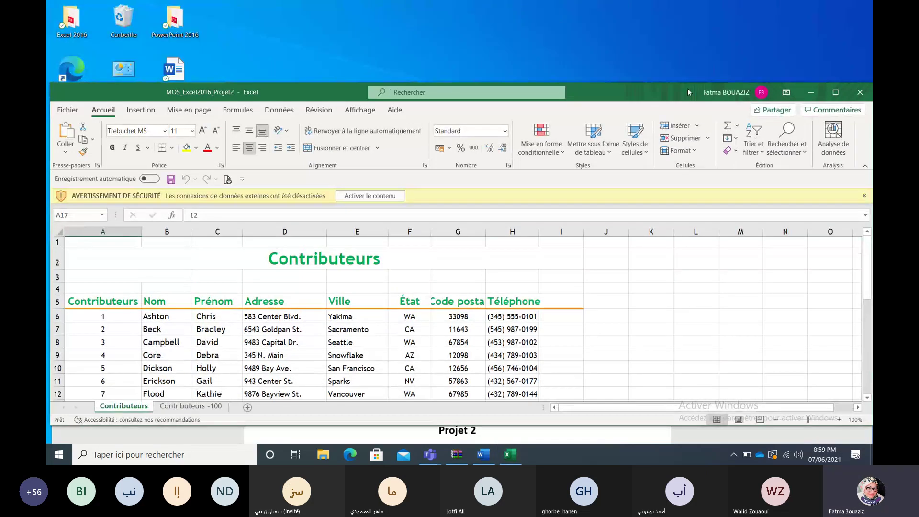
{"action": "left_click_drag", "start_coordinate": [681, 90], "coordinate": [679, 7]}
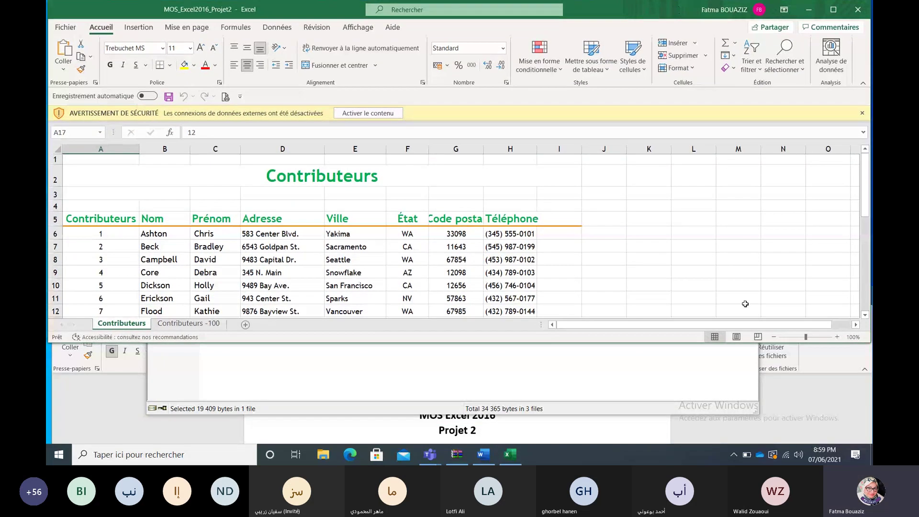
{"action": "left_click", "coordinate": [791, 395]}
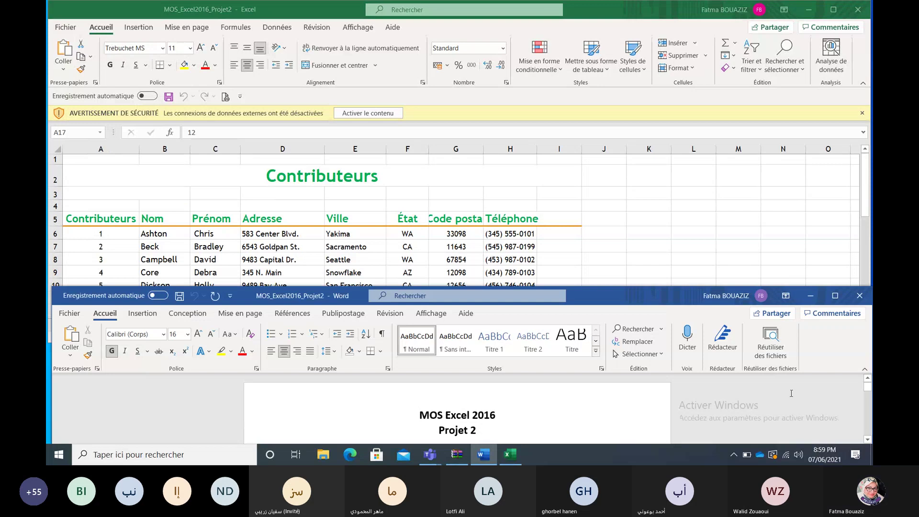
{"action": "left_click", "coordinate": [867, 440]}
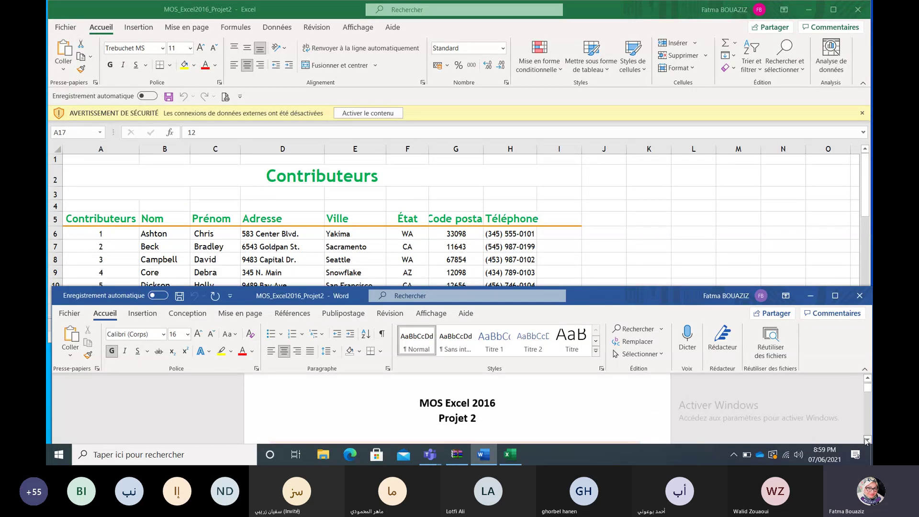
{"action": "left_click", "coordinate": [866, 439]}
{"action": "left_click", "coordinate": [866, 439]}
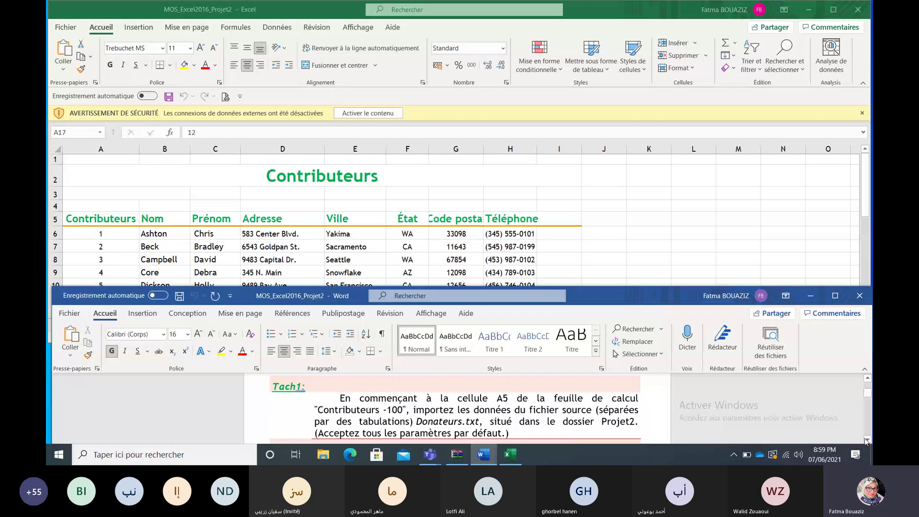
{"action": "left_click", "coordinate": [719, 211]}
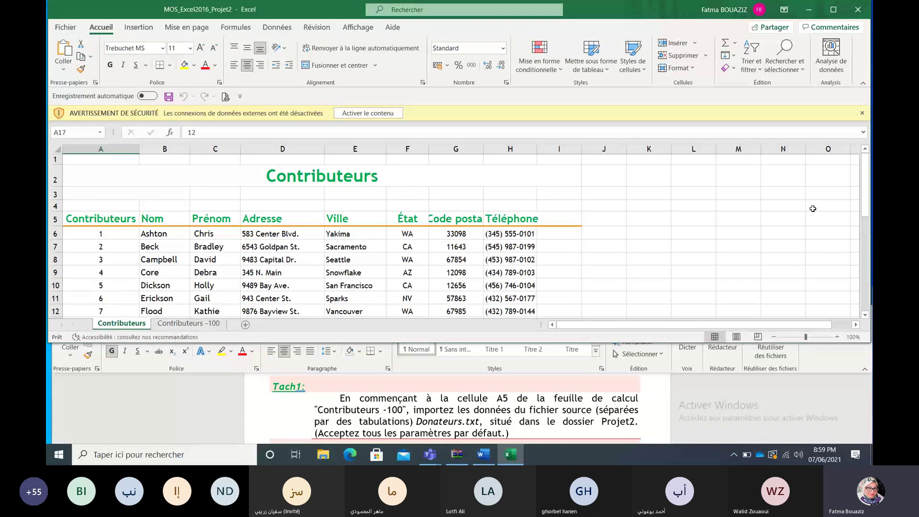
Step: On the Contributeurs -100 sheet, enable content and preview Donateurs.txt from the Desktop via text/CSV import
{"action": "left_click", "coordinate": [201, 324]}
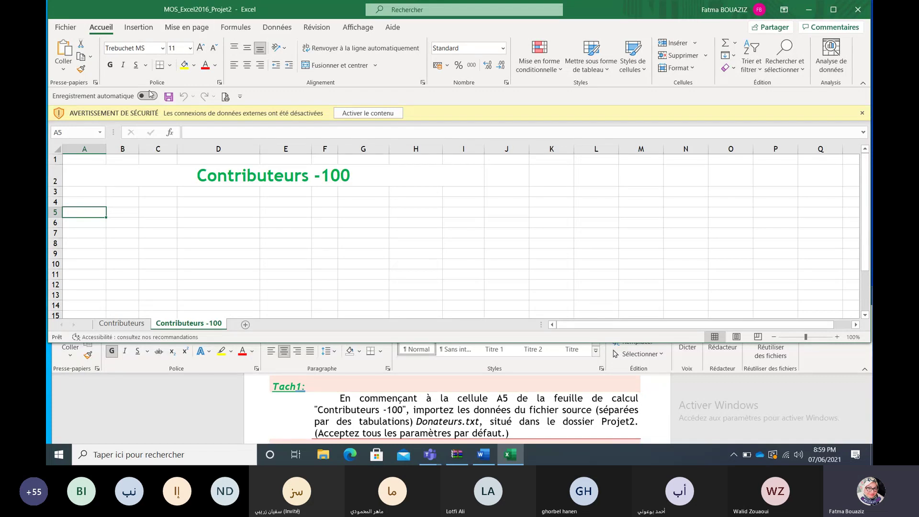
{"action": "left_click", "coordinate": [389, 114]}
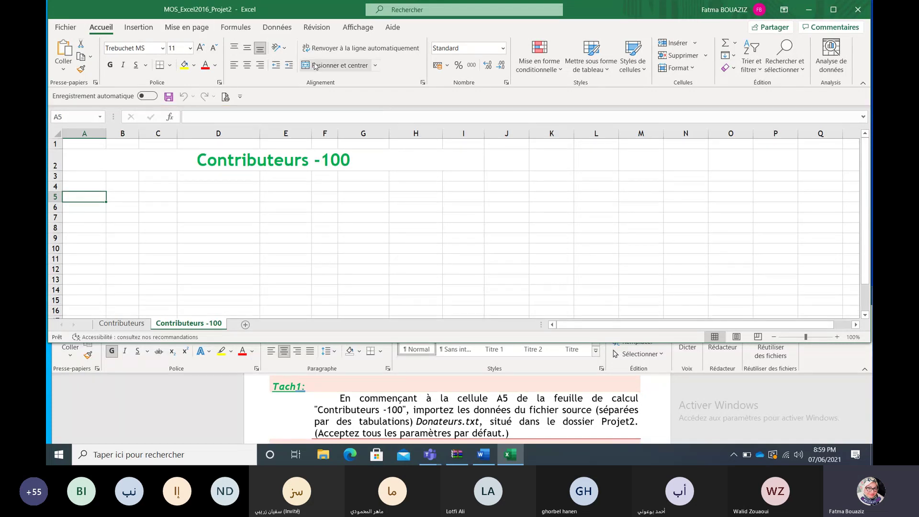
{"action": "left_click", "coordinate": [276, 29]}
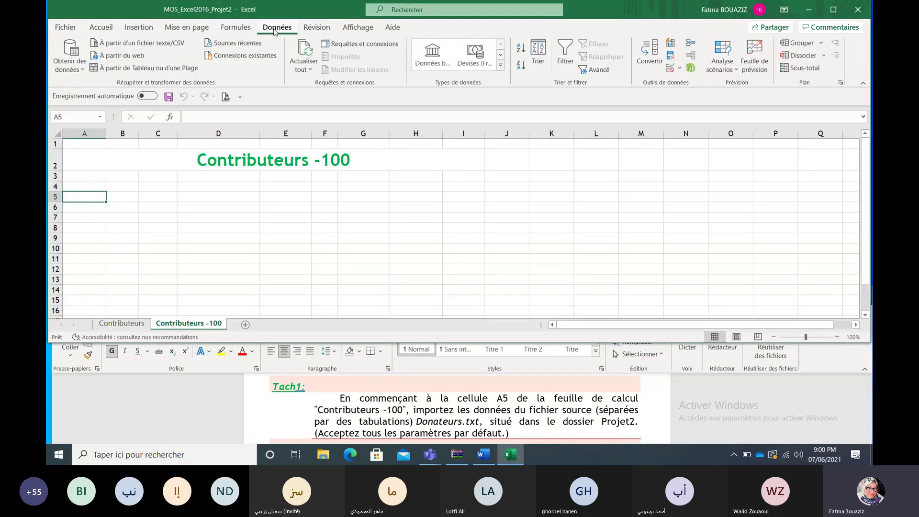
{"action": "left_click", "coordinate": [158, 44]}
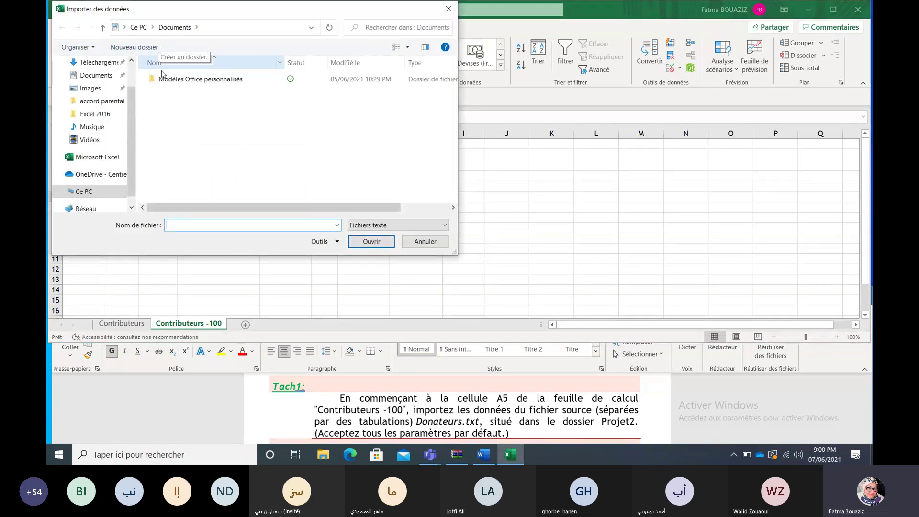
{"action": "scroll", "coordinate": [103, 86], "scroll_direction": "up", "scroll_amount": 1}
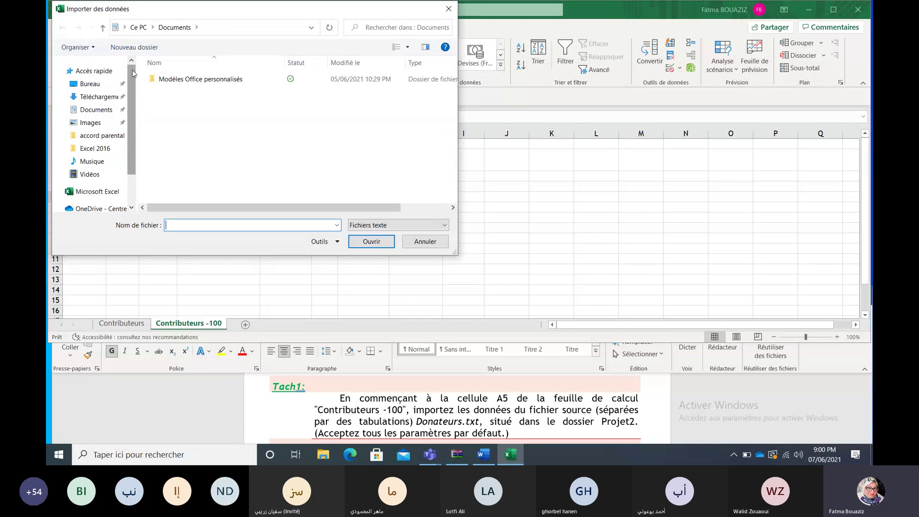
{"action": "left_click", "coordinate": [100, 85]}
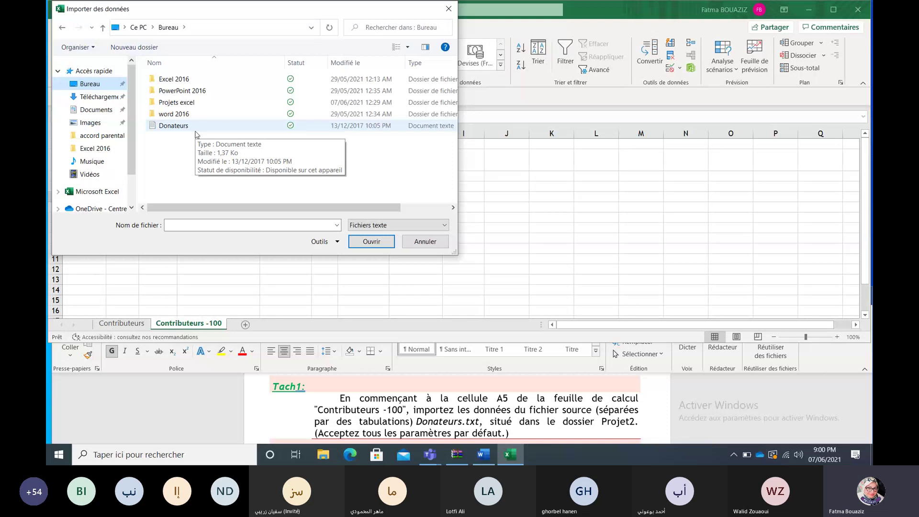
{"action": "double_click", "coordinate": [195, 126]}
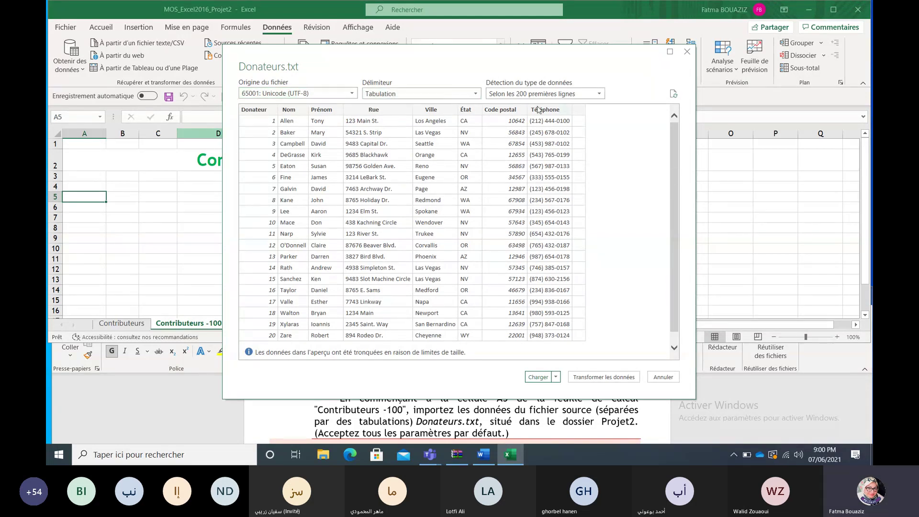
Step: Load the Donateurs data as a table into the existing sheet at =$A$5
{"action": "left_click_drag", "start_coordinate": [673, 167], "coordinate": [678, 286]}
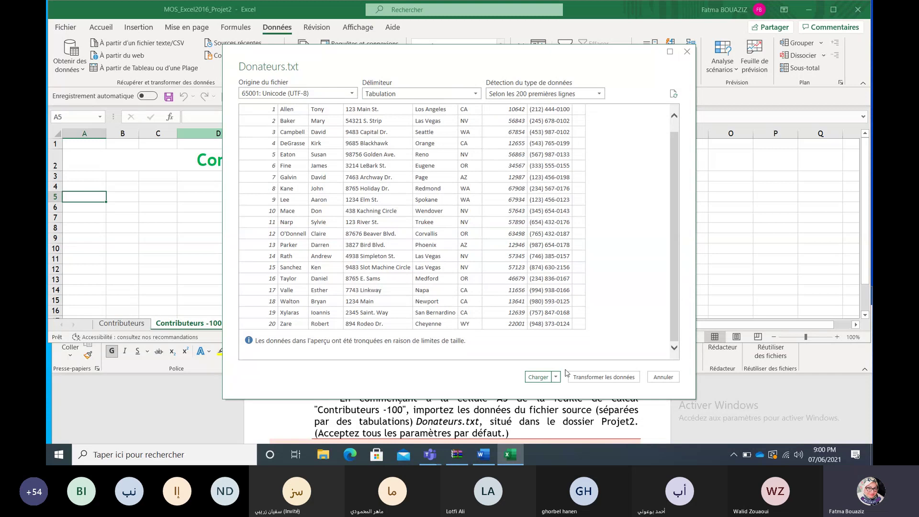
{"action": "left_click", "coordinate": [556, 378]}
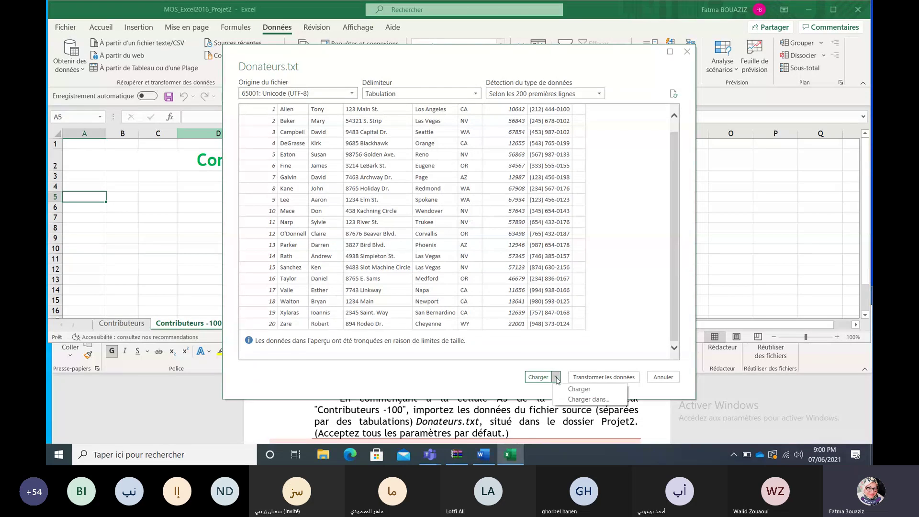
{"action": "left_click", "coordinate": [576, 403]}
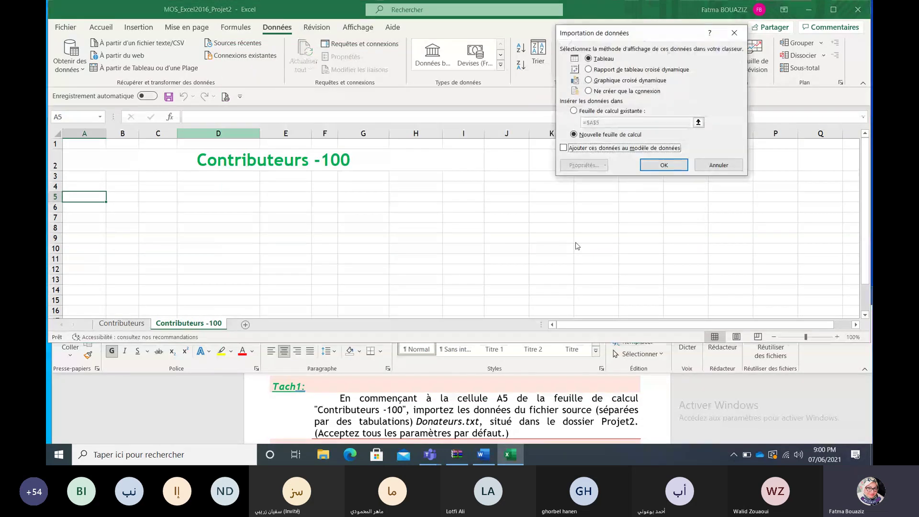
{"action": "left_click", "coordinate": [613, 111]}
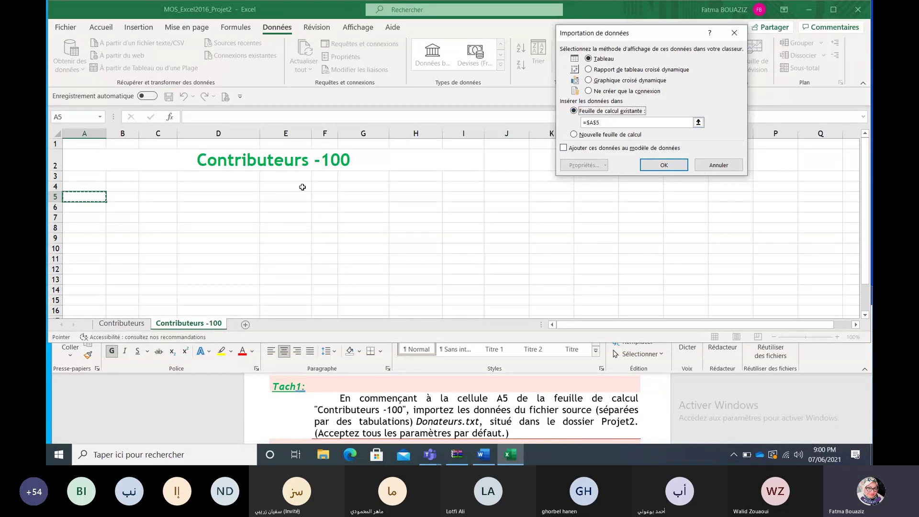
{"action": "left_click", "coordinate": [666, 165]}
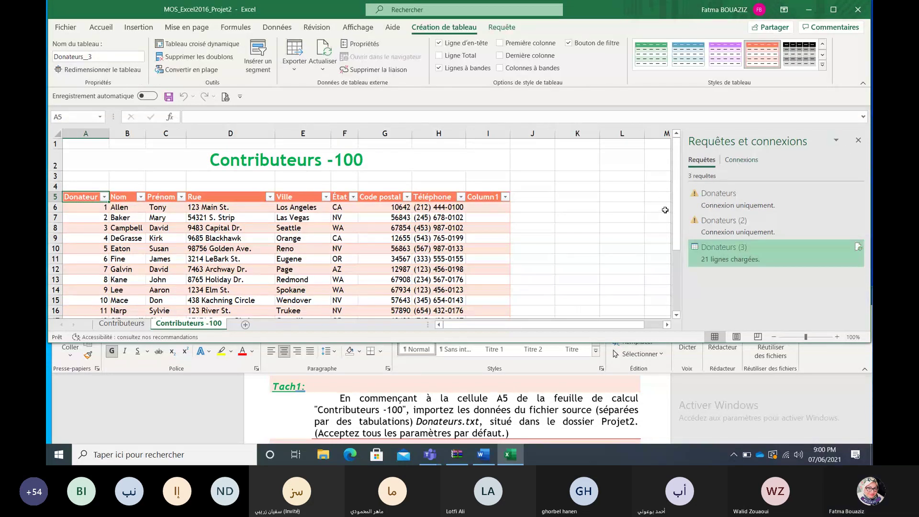
Step: Close the Requêtes et connexions pane and scroll the Word brief to the Tâche 2 instruction
{"action": "left_click", "coordinate": [858, 141]}
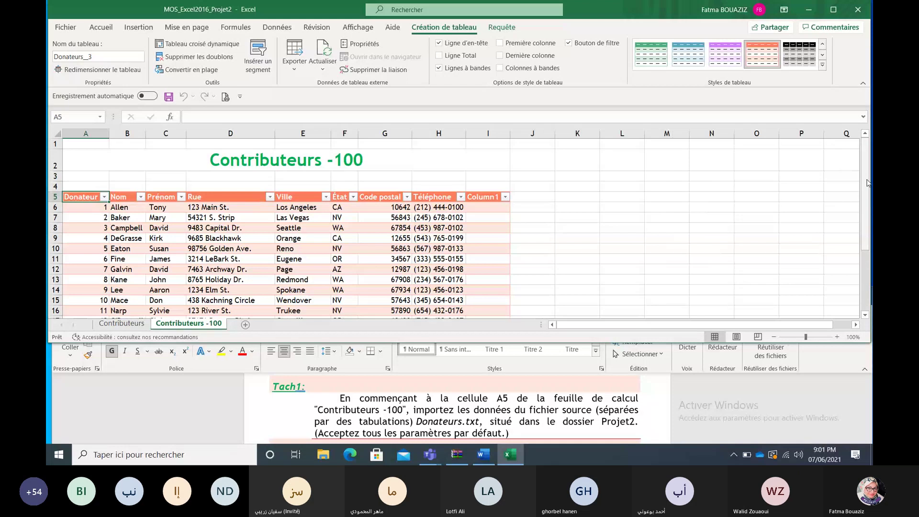
{"action": "left_click_drag", "start_coordinate": [867, 181], "coordinate": [870, 211]}
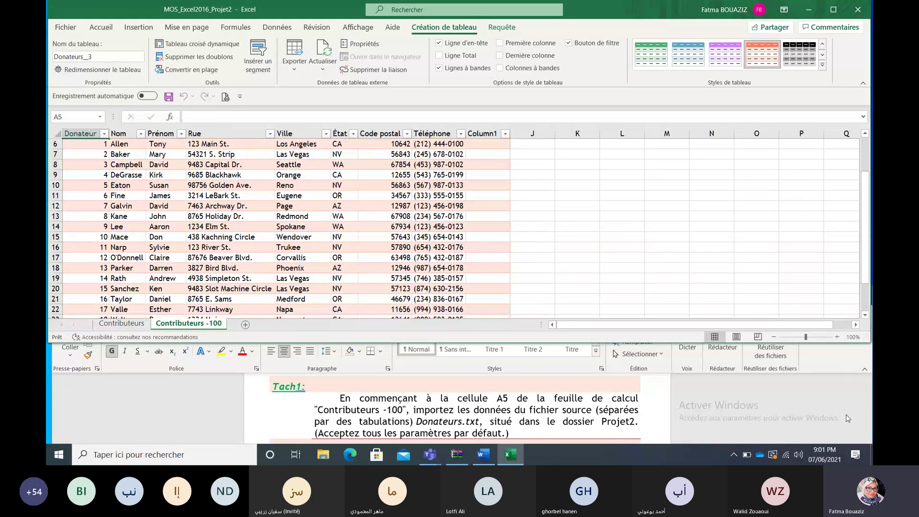
{"action": "left_click", "coordinate": [847, 417]}
{"action": "left_click", "coordinate": [867, 439]}
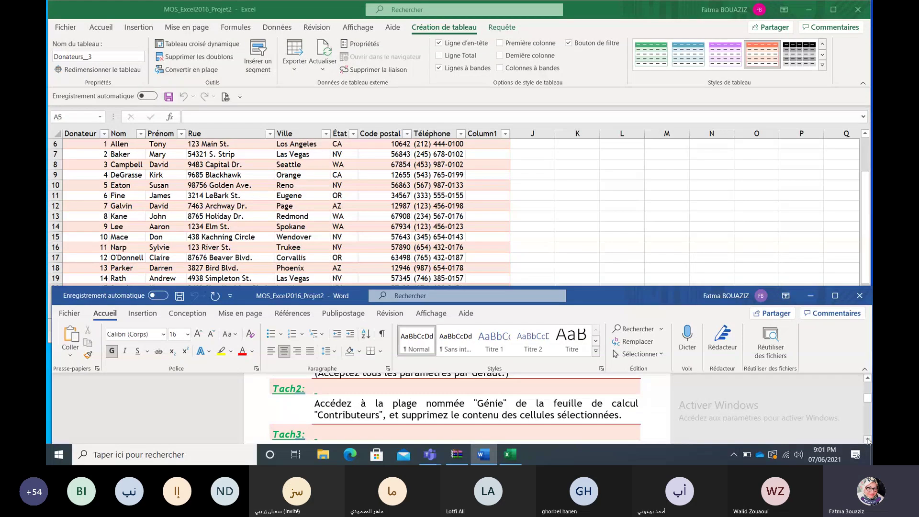
{"action": "left_click", "coordinate": [643, 253]}
Step: On the Contributeurs sheet, select the Génie named range and delete its contents
{"action": "left_click", "coordinate": [134, 324]}
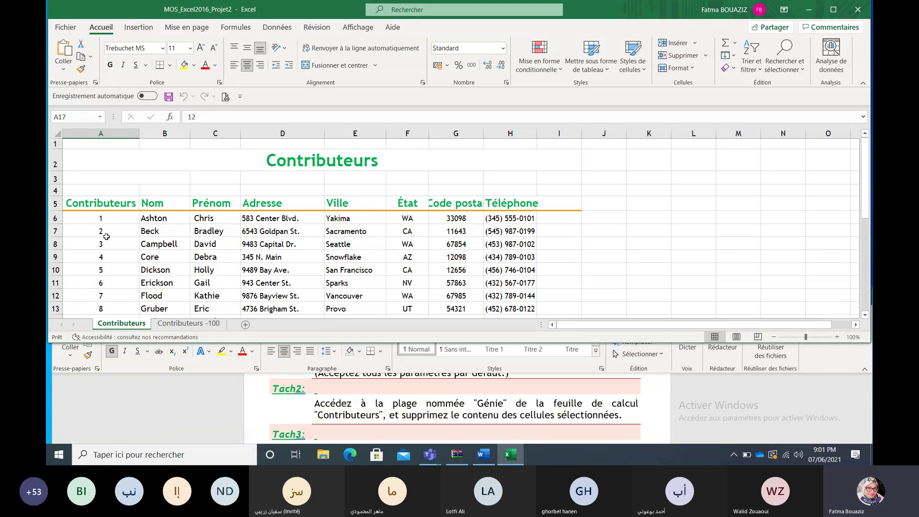
{"action": "left_click", "coordinate": [88, 116]}
{"action": "left_click", "coordinate": [100, 117]}
{"action": "key", "text": "Escape"}
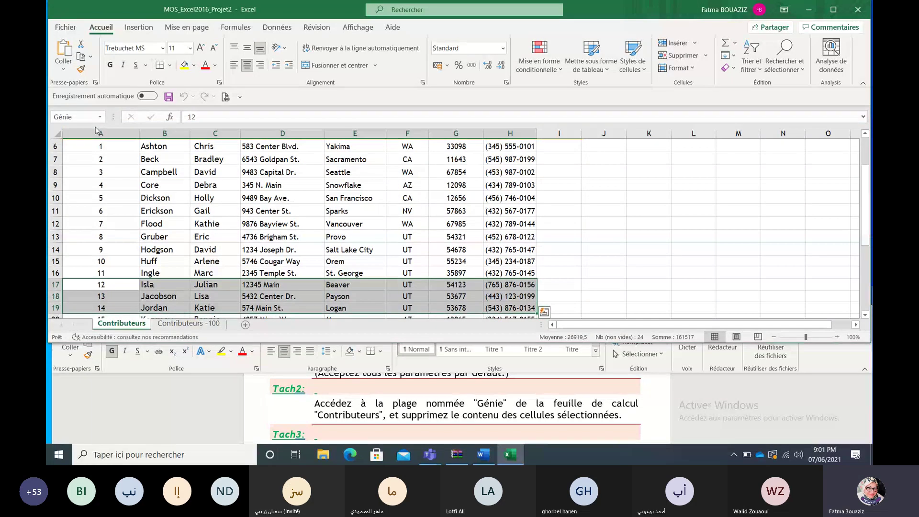
{"action": "key", "text": "Delete"}
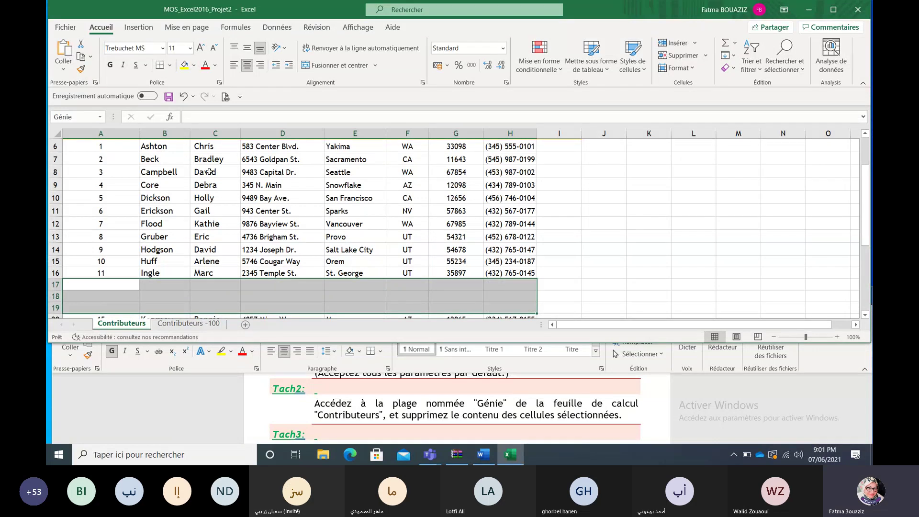
Step: Scroll the Word brief to Tâche 3, then deselect the cleared cells in Excel
{"action": "left_click", "coordinate": [765, 402]}
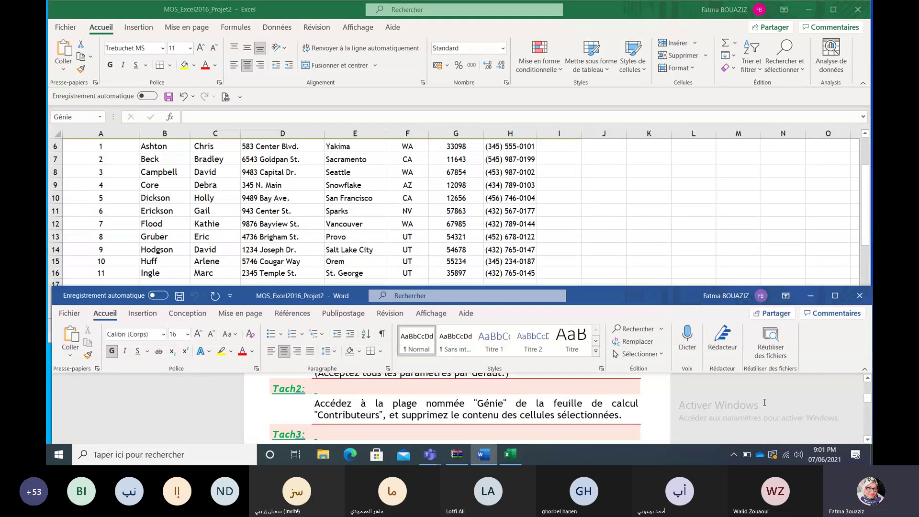
{"action": "left_click", "coordinate": [867, 439]}
{"action": "left_click", "coordinate": [868, 438]}
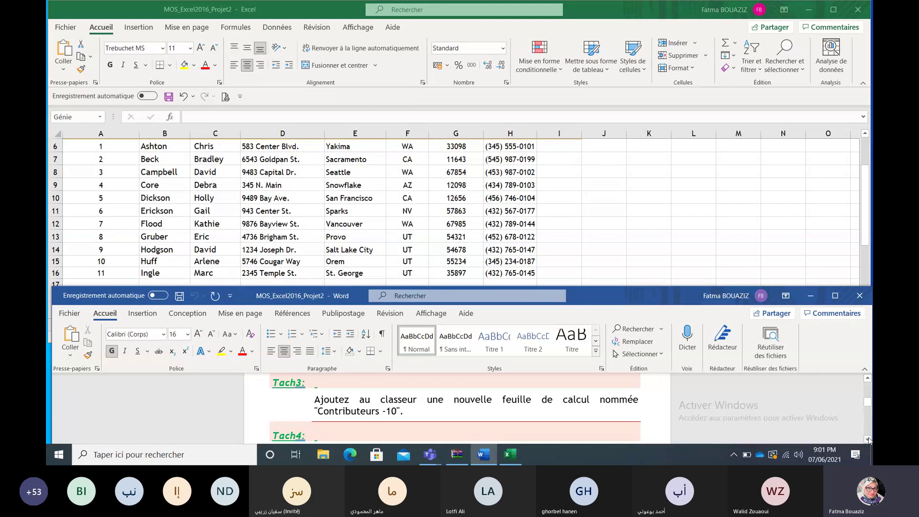
{"action": "key", "text": "alt+Tab"}
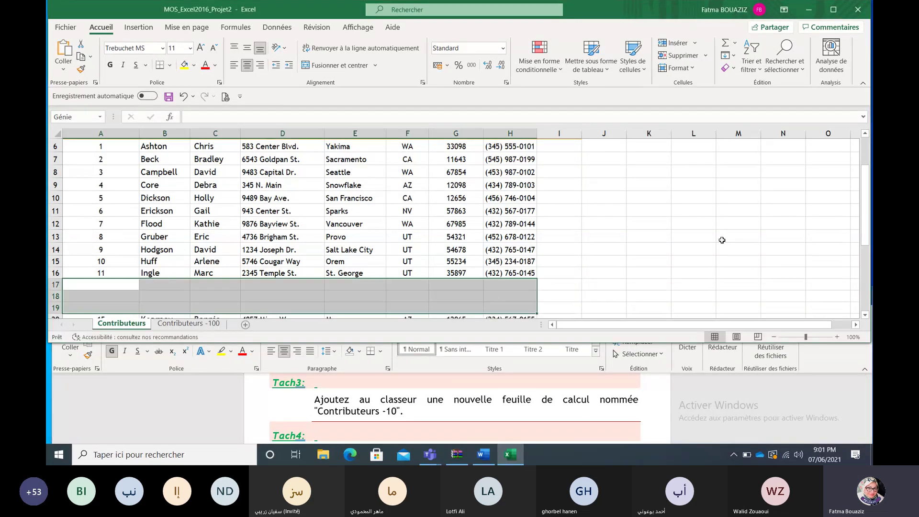
{"action": "left_click", "coordinate": [593, 305]}
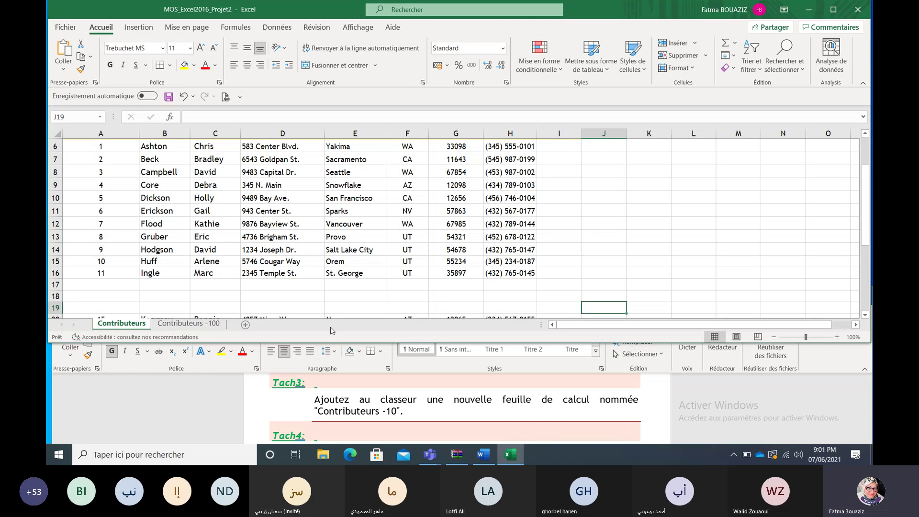
Step: Add a new sheet and rename it 'Contributeurs -10' using the name copied from the brief
{"action": "left_click", "coordinate": [245, 325]}
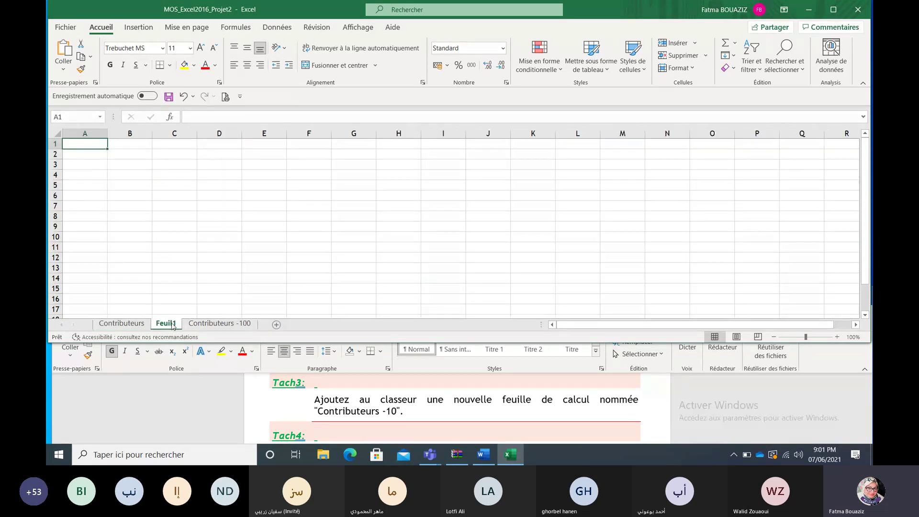
{"action": "double_click", "coordinate": [170, 324]}
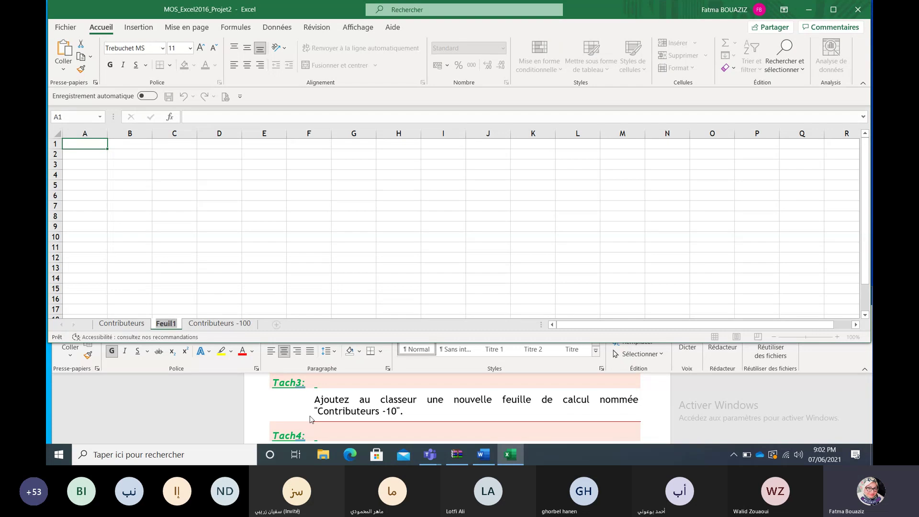
{"action": "left_click", "coordinate": [391, 413]}
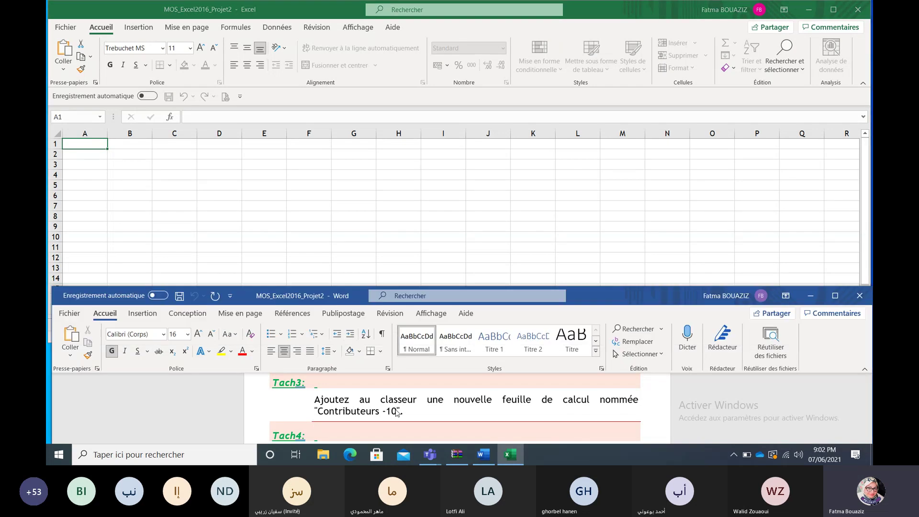
{"action": "left_click", "coordinate": [319, 412], "text": "shift"}
{"action": "key", "text": "ctrl+c"}
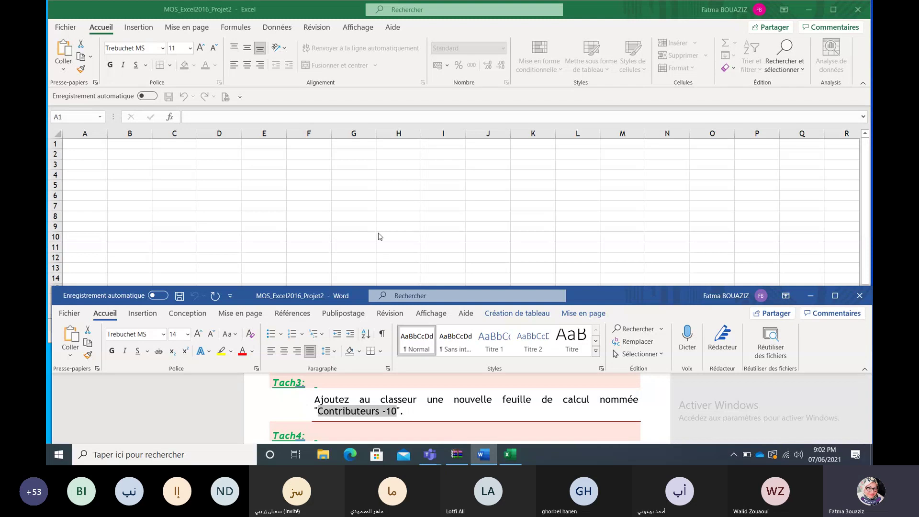
{"action": "key", "text": "alt+Tab"}
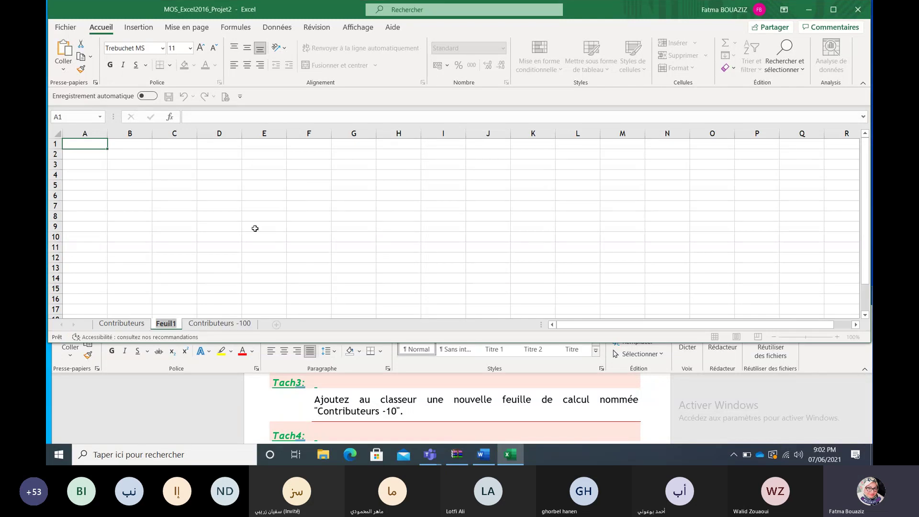
{"action": "key", "text": "ctrl+v"}
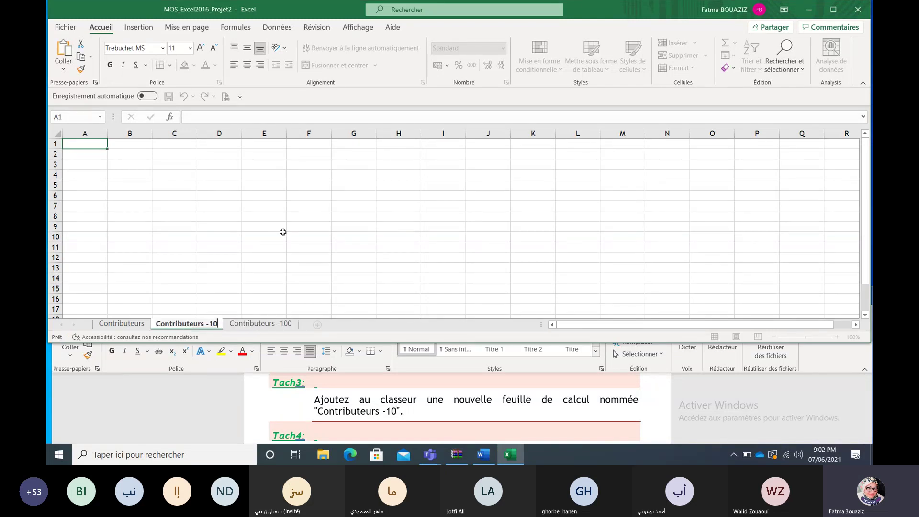
{"action": "left_click", "coordinate": [282, 235]}
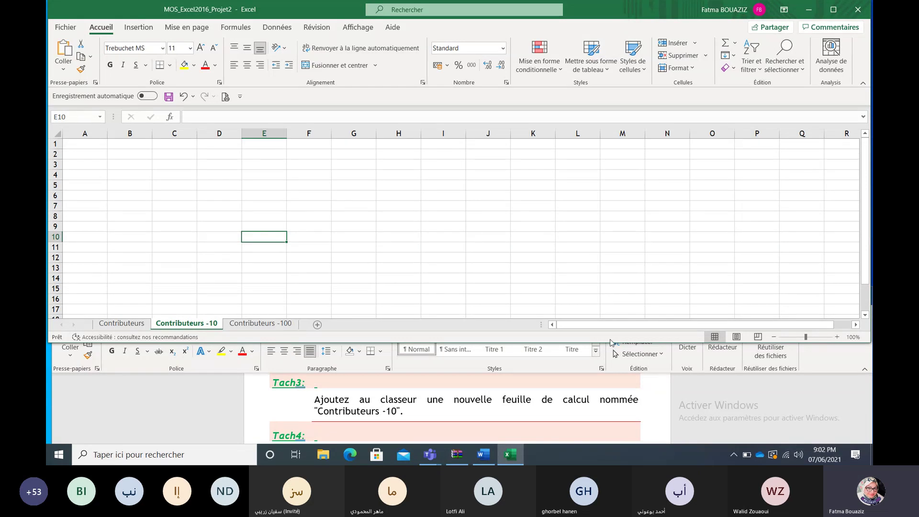
Step: Scroll the Word brief to show the full Tâche 4 instructions
{"action": "left_click", "coordinate": [756, 403]}
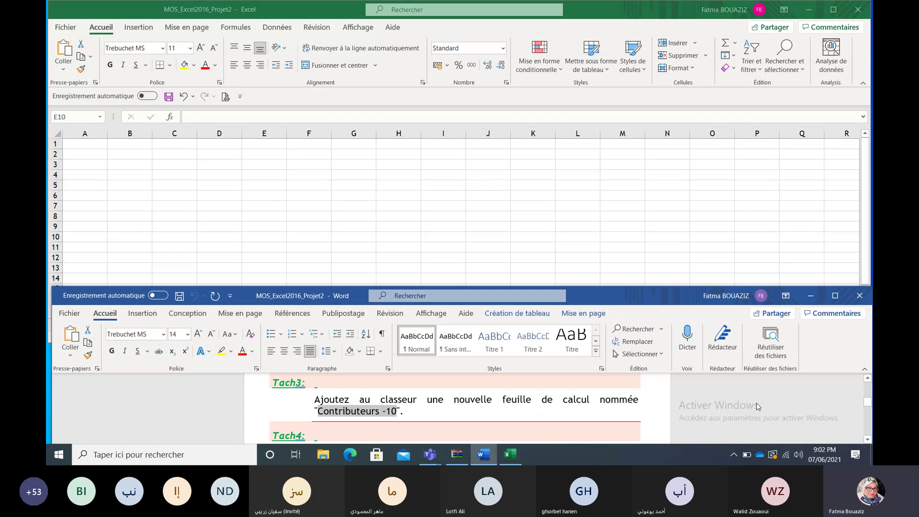
{"action": "left_click", "coordinate": [868, 440]}
{"action": "left_click", "coordinate": [868, 440]}
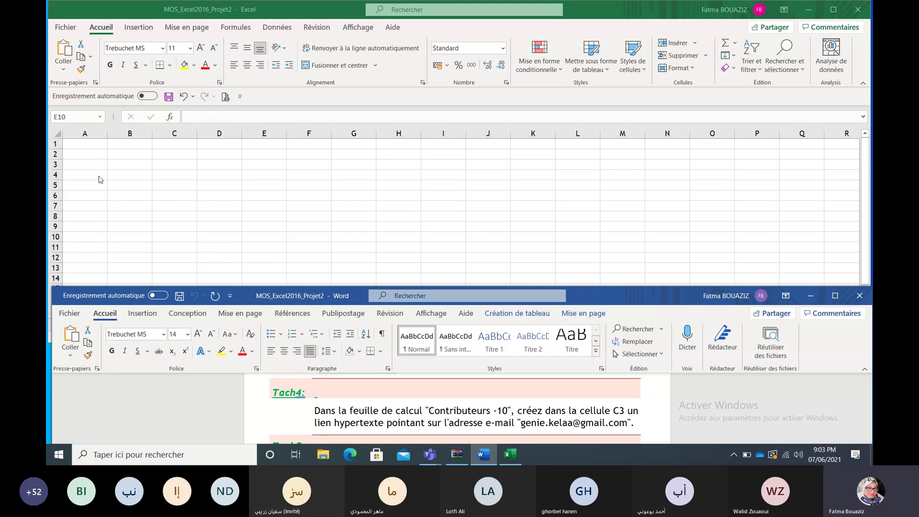
Step: Go to cell C3 via the Name Box and open Insertion > Lien > Insérer un lien
{"action": "left_click", "coordinate": [80, 114]}
{"action": "left_click", "coordinate": [80, 114]}
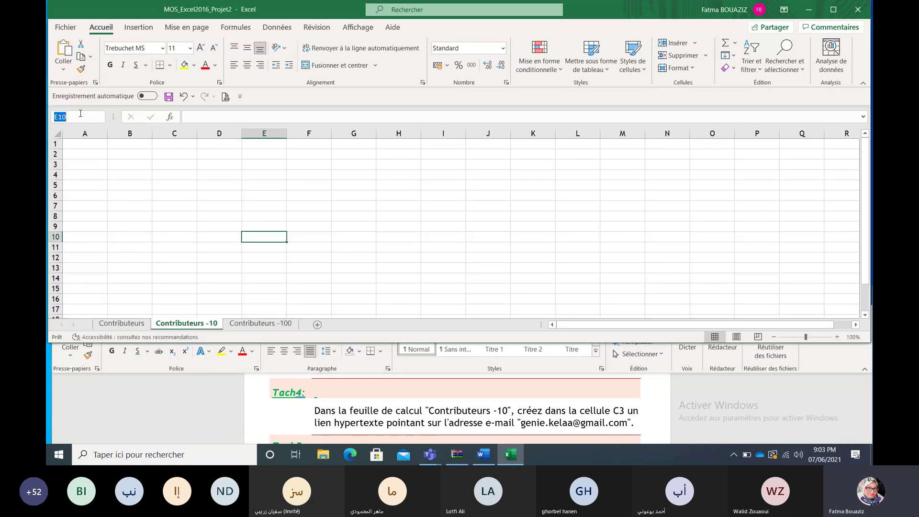
{"action": "type", "text": "c3"}
{"action": "key", "text": "Return"}
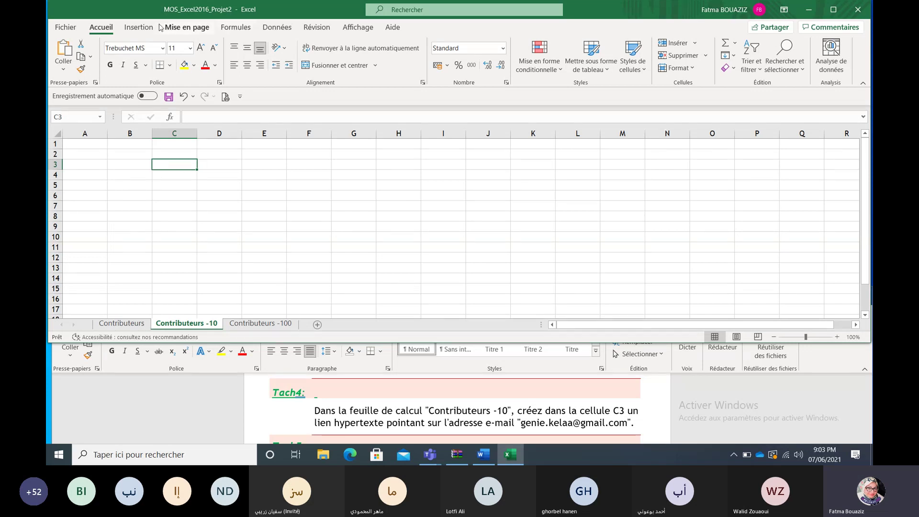
{"action": "left_click", "coordinate": [142, 28]}
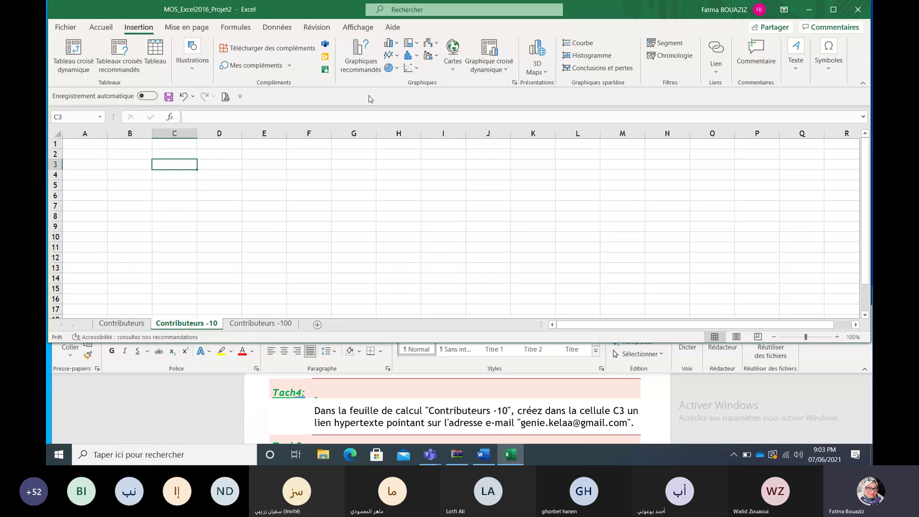
{"action": "left_click", "coordinate": [718, 71]}
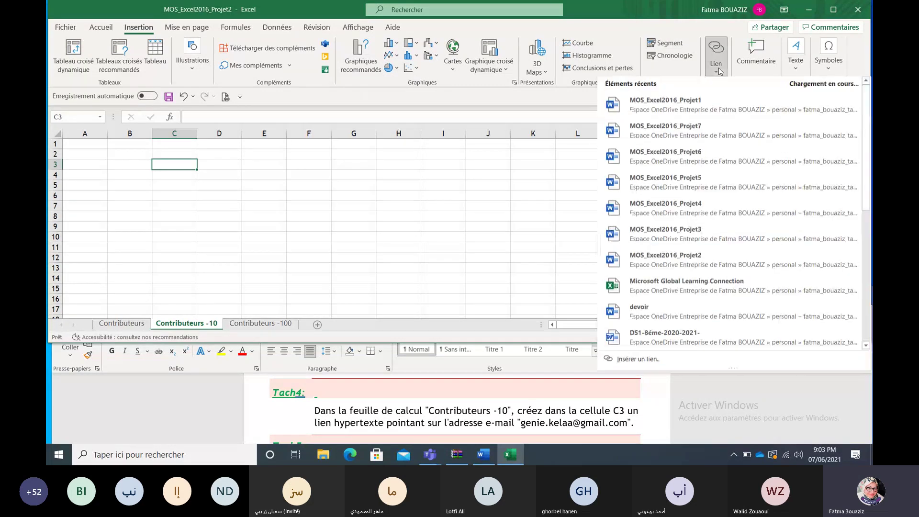
{"action": "left_click", "coordinate": [601, 23]}
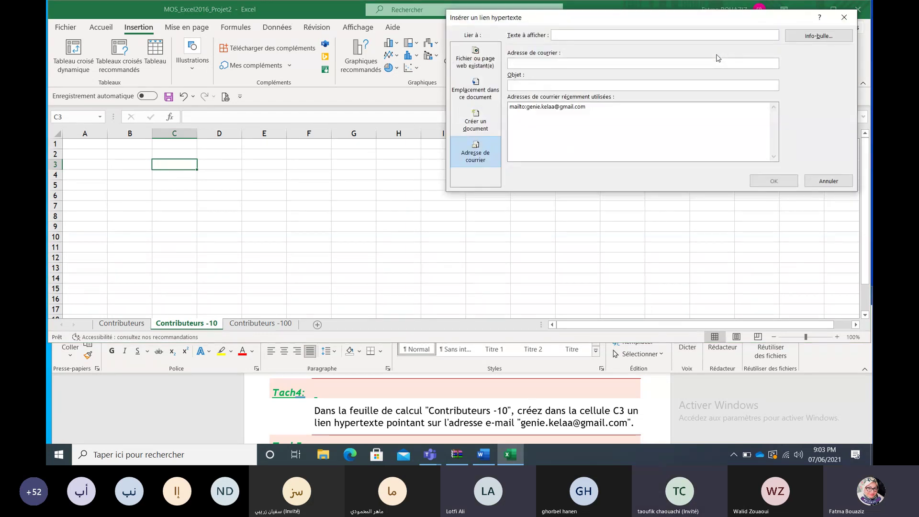
Step: Link C3 to the task's e-mail address, copied from the Word brief into Adresse de courrier
{"action": "left_click", "coordinate": [482, 156]}
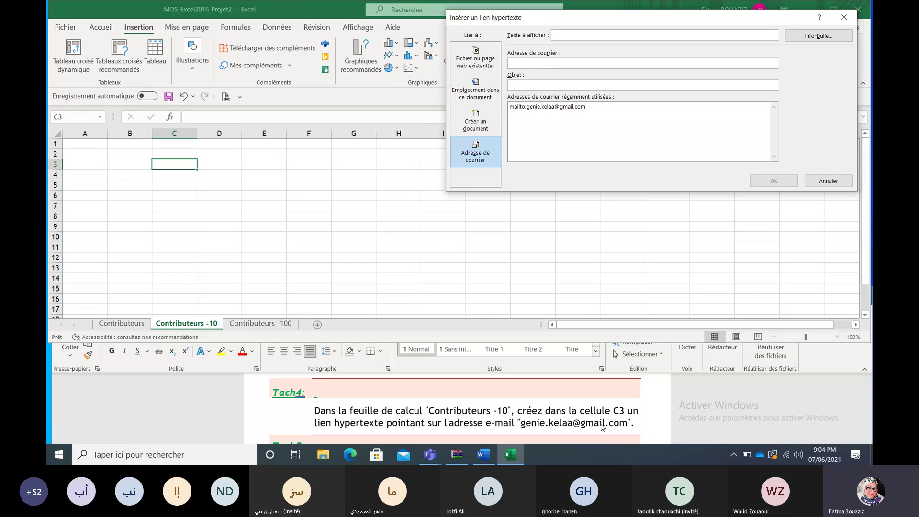
{"action": "left_click", "coordinate": [626, 425]}
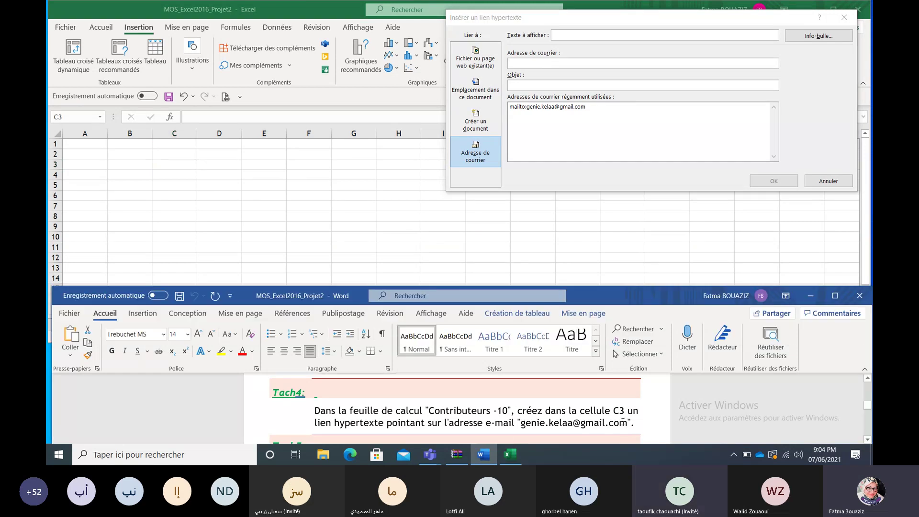
{"action": "left_click_drag", "start_coordinate": [627, 423], "coordinate": [530, 426]}
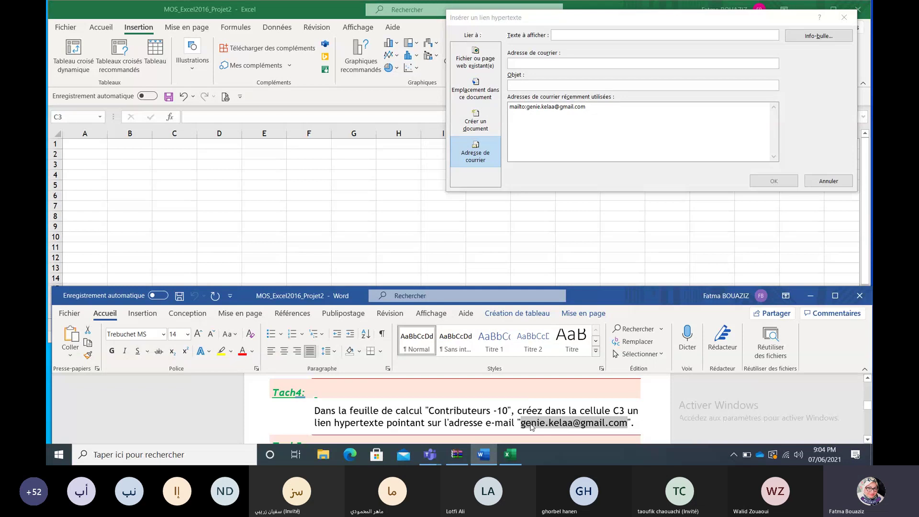
{"action": "left_click", "coordinate": [604, 63]}
{"action": "key", "text": "ctrl+v"}
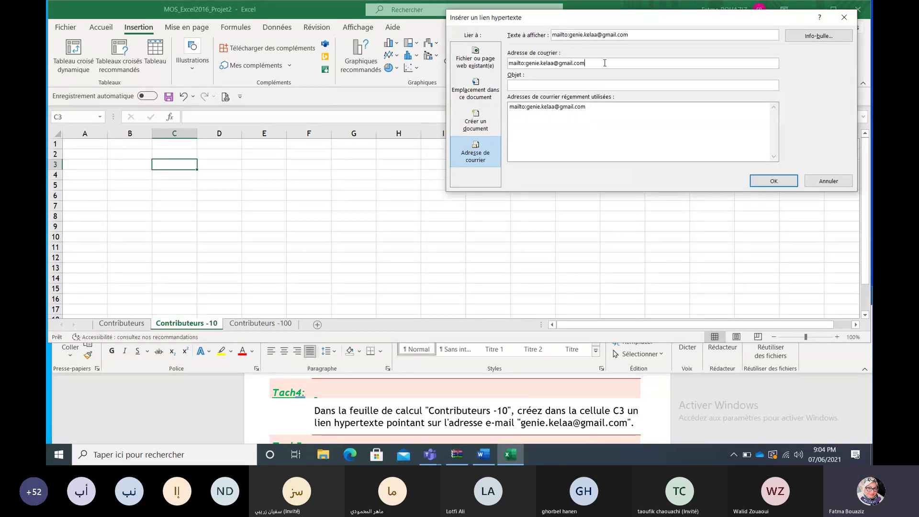
{"action": "left_click", "coordinate": [751, 182]}
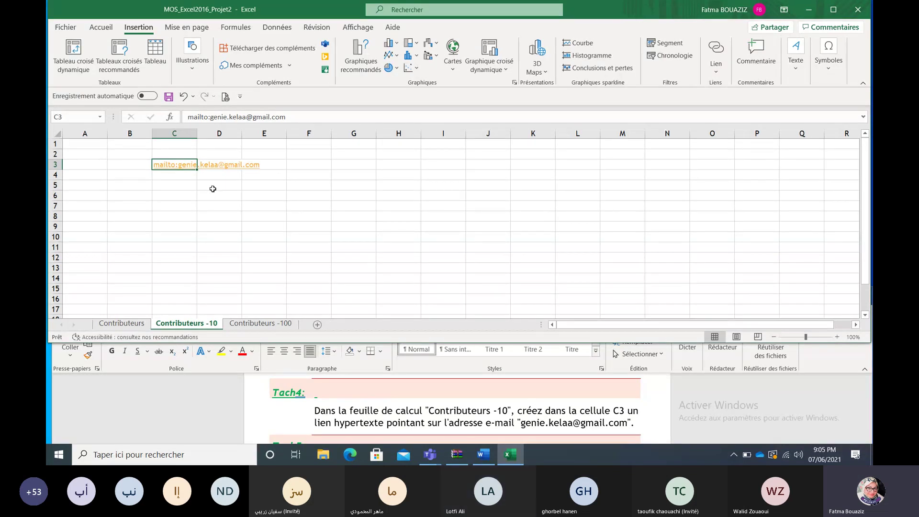
Step: Read the Tach4 and Tach5 instructions in Word, then return to the Excel workbook
{"action": "left_click", "coordinate": [751, 418]}
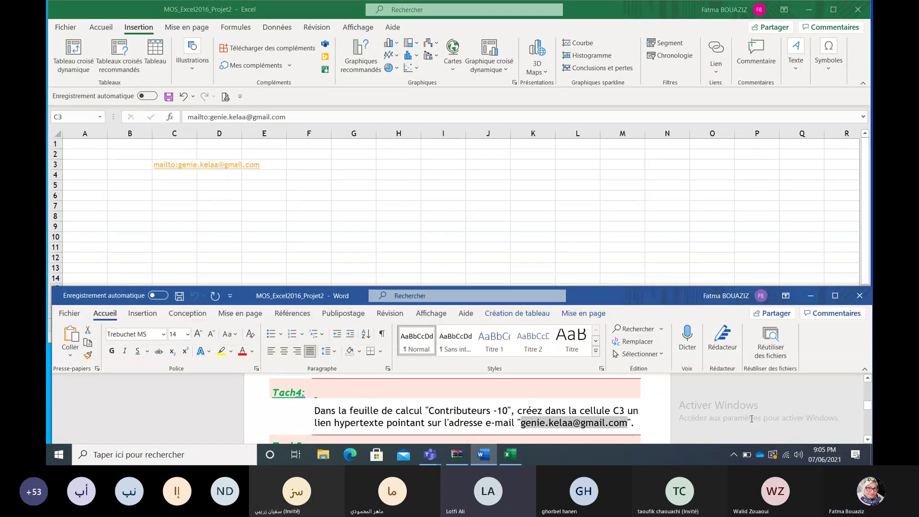
{"action": "left_click", "coordinate": [868, 439]}
{"action": "left_click", "coordinate": [868, 438]}
{"action": "left_click", "coordinate": [868, 439]}
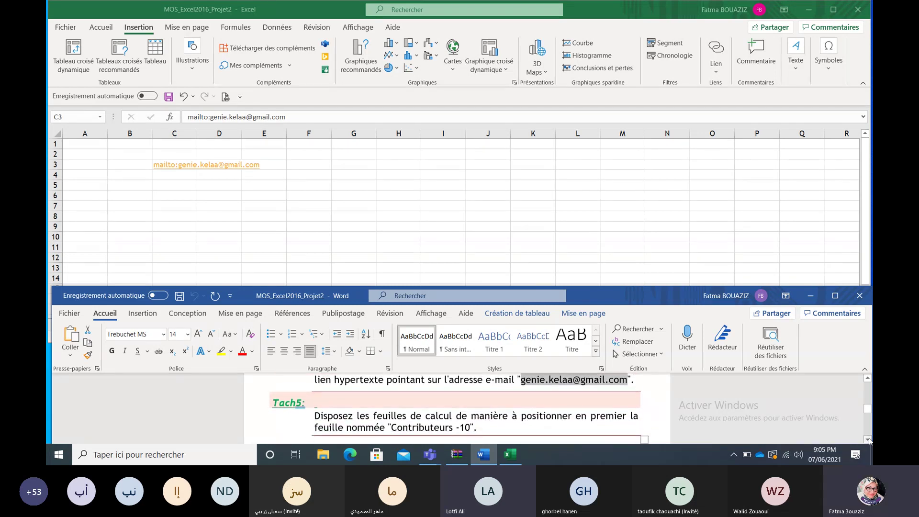
{"action": "left_click", "coordinate": [868, 439]}
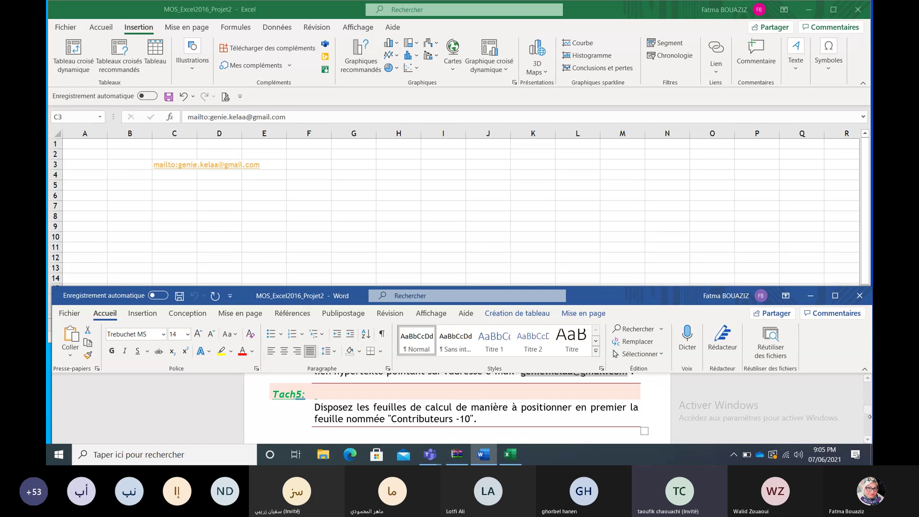
{"action": "left_click", "coordinate": [868, 378]}
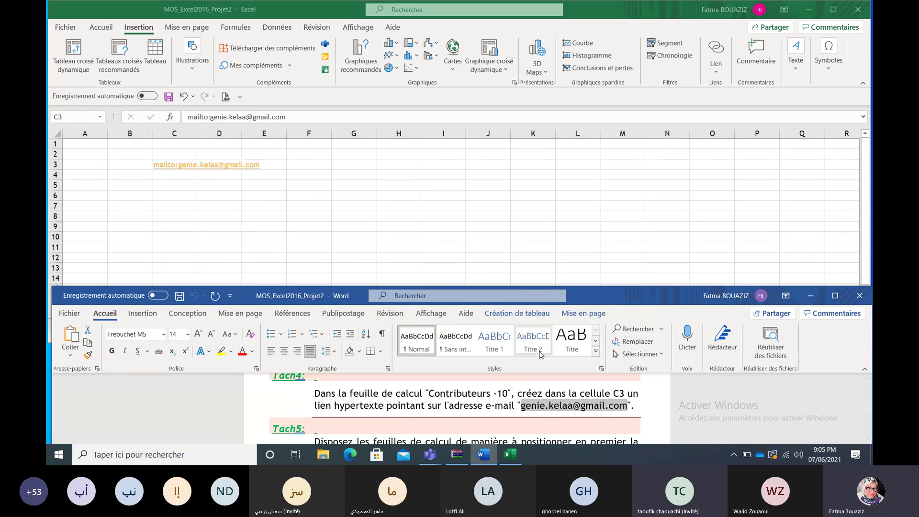
{"action": "left_click", "coordinate": [190, 165]}
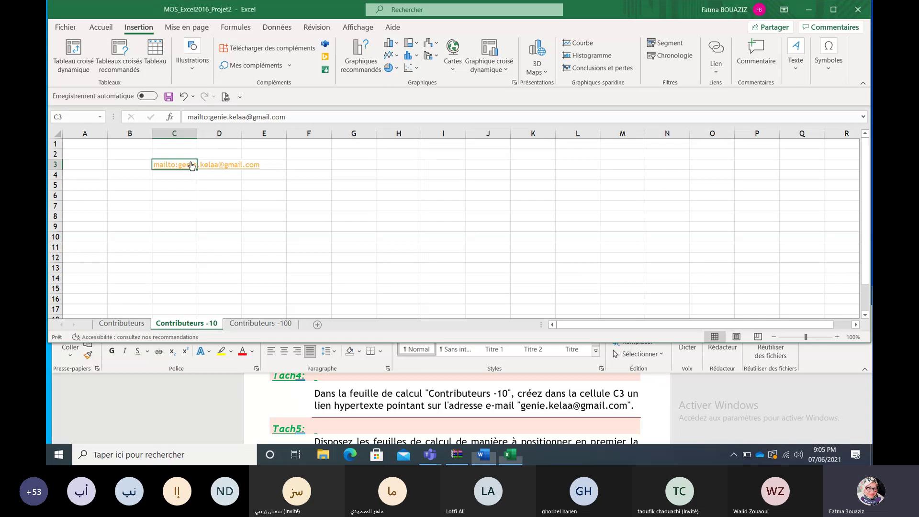
Step: Change cell C3's e-mail hyperlink display text to 'lien'
{"action": "left_click", "coordinate": [716, 50]}
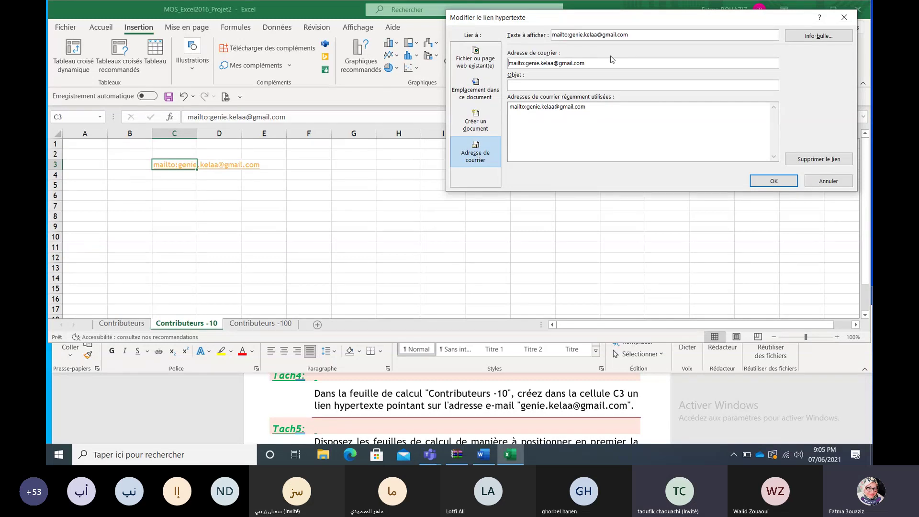
{"action": "left_click_drag", "start_coordinate": [635, 34], "coordinate": [549, 35]}
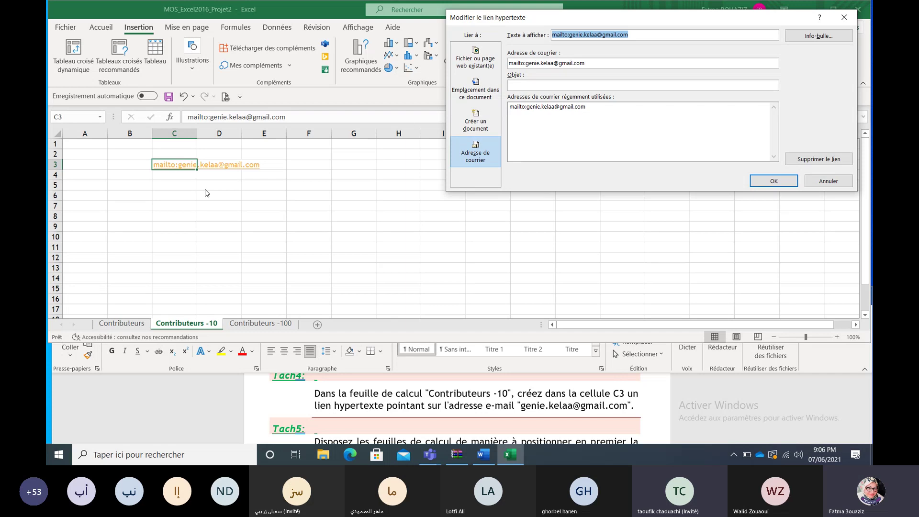
{"action": "left_click", "coordinate": [608, 63]}
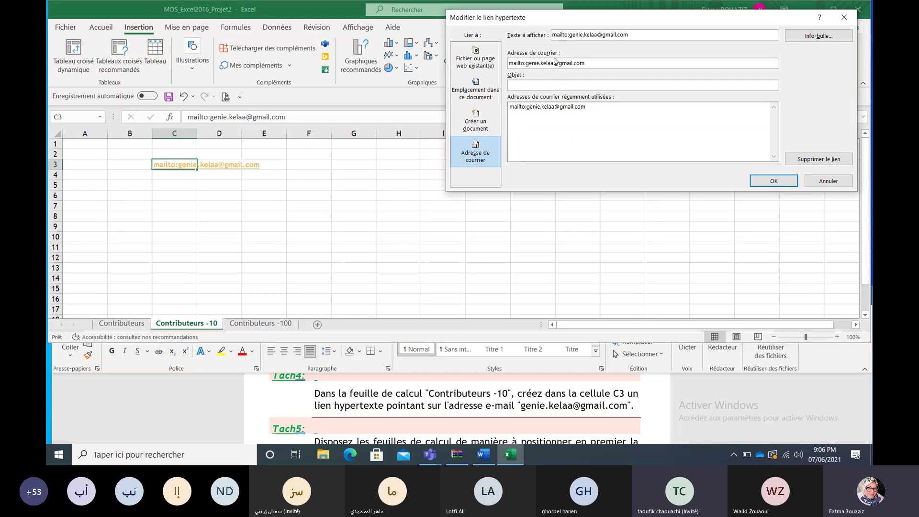
{"action": "key", "text": "shift+Tab"}
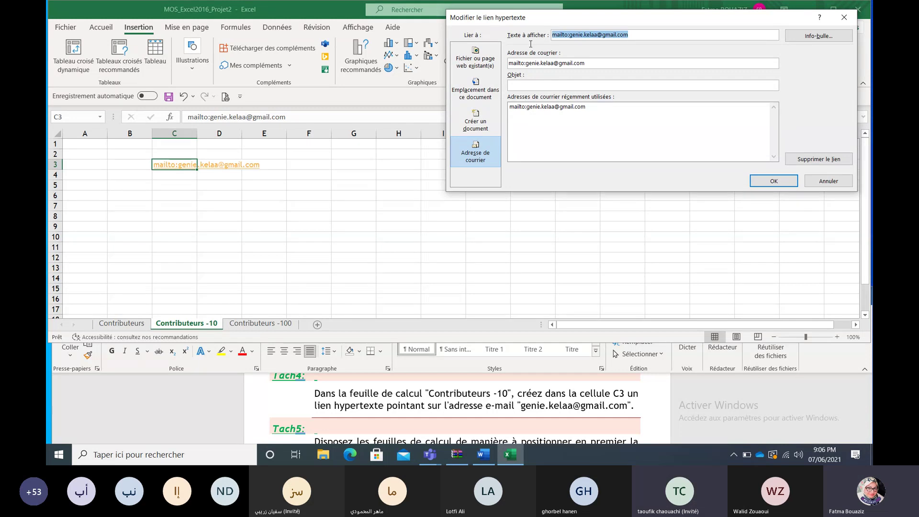
{"action": "type", "text": "l"}
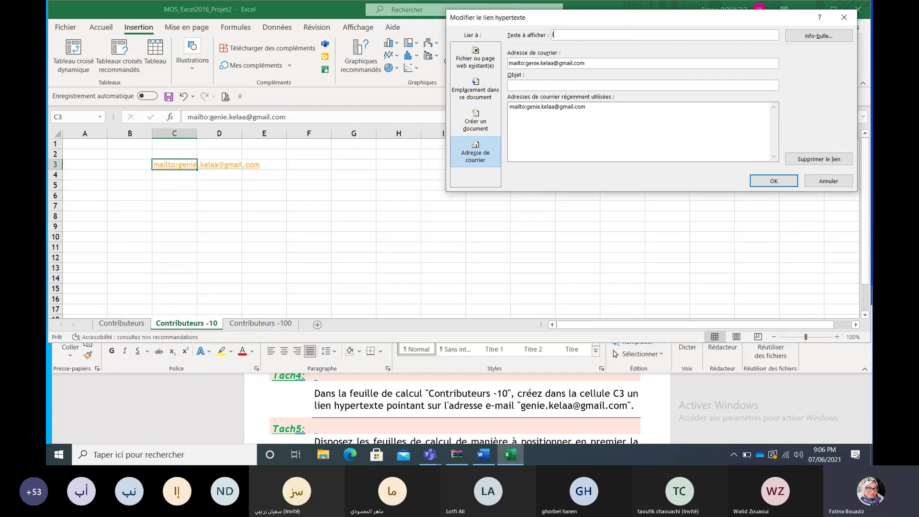
{"action": "type", "text": "ien"}
{"action": "left_click", "coordinate": [774, 181]}
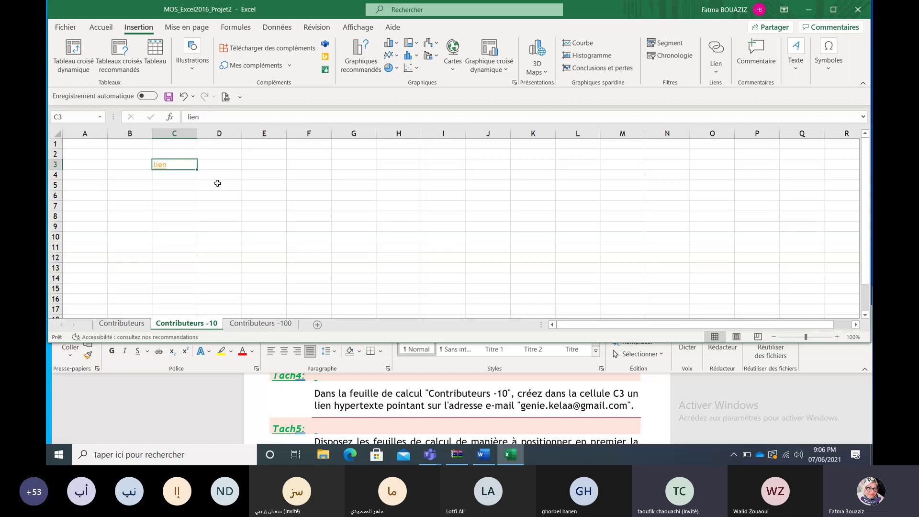
{"action": "left_click", "coordinate": [739, 413]}
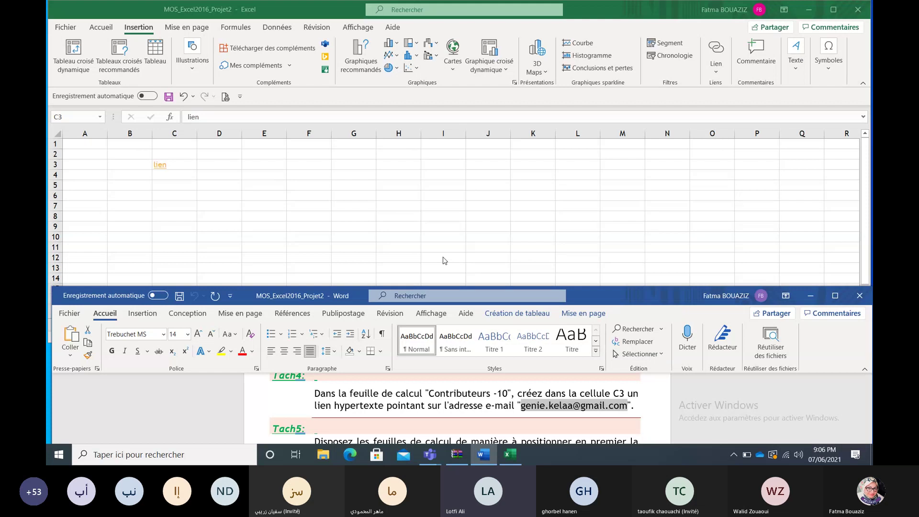
{"action": "left_click", "coordinate": [188, 164]}
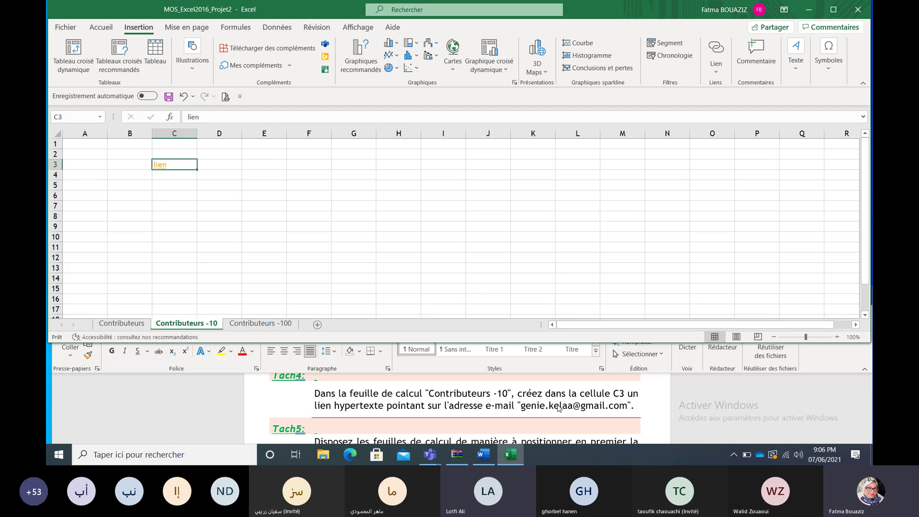
{"action": "double_click", "coordinate": [558, 408]}
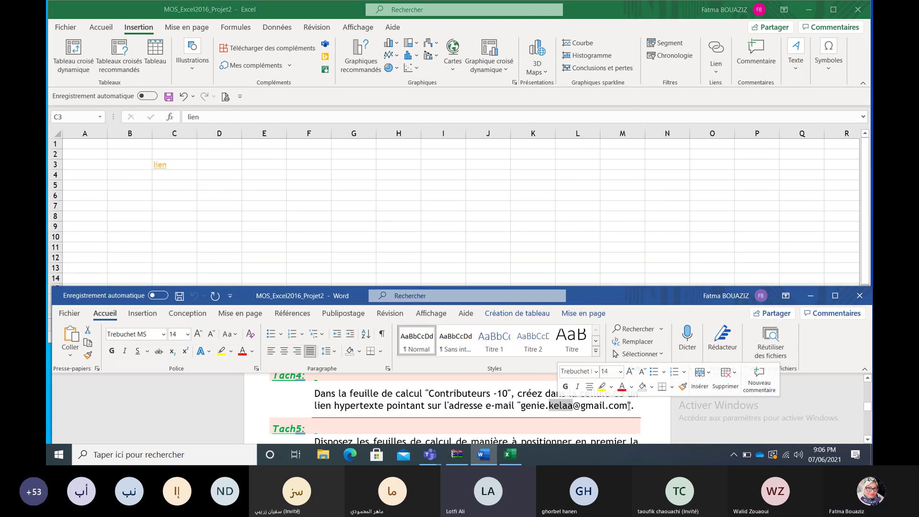
{"action": "left_click_drag", "start_coordinate": [628, 406], "coordinate": [532, 408]}
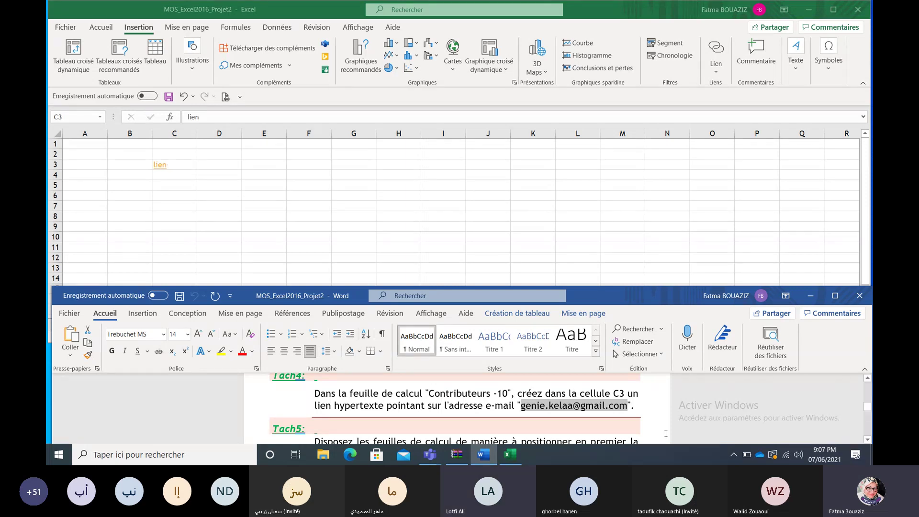
{"action": "left_click", "coordinate": [702, 406]}
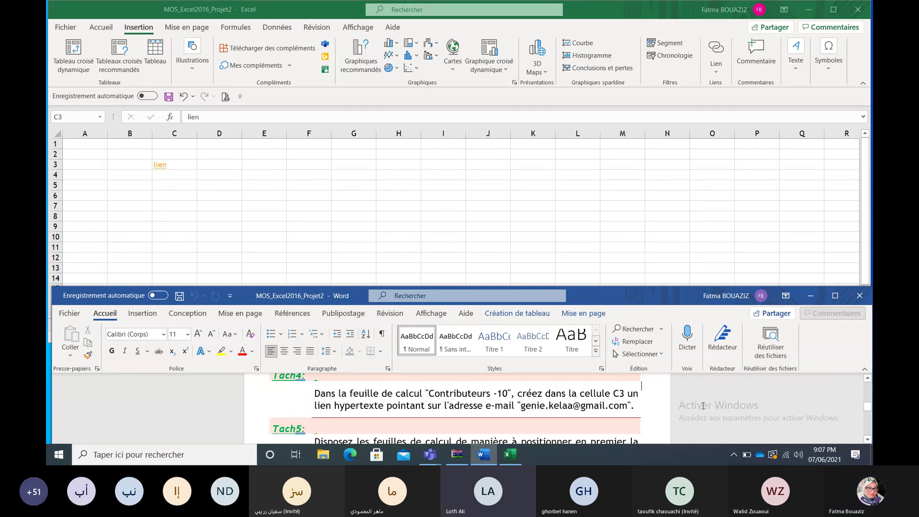
{"action": "left_click", "coordinate": [867, 439]}
{"action": "left_click", "coordinate": [868, 439]}
{"action": "left_click", "coordinate": [867, 439]}
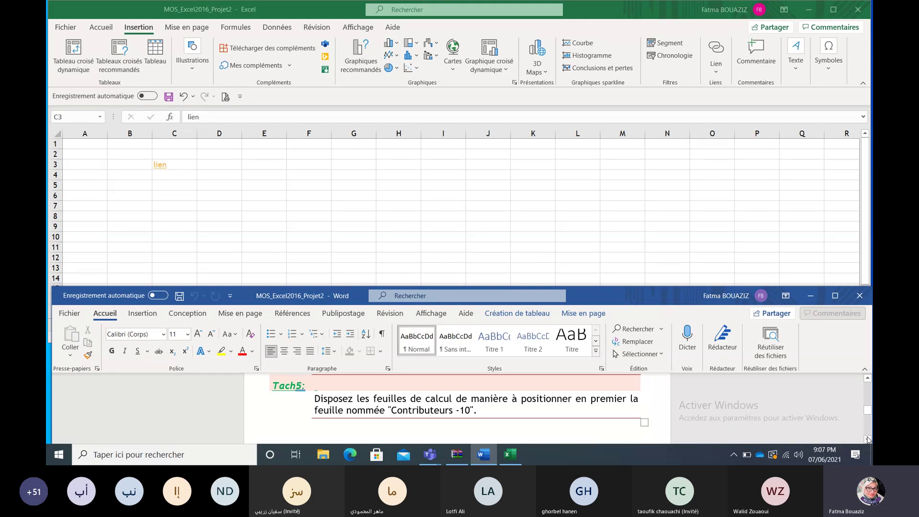
{"action": "left_click", "coordinate": [605, 273]}
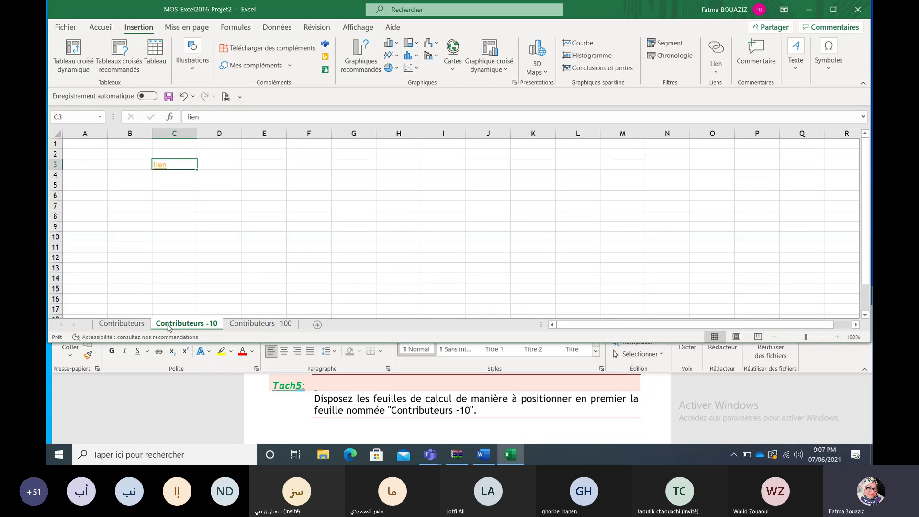
Step: Move the Contributeurs -10 tab before Contributeurs, then bring up the Word instructions
{"action": "right_click", "coordinate": [168, 326]}
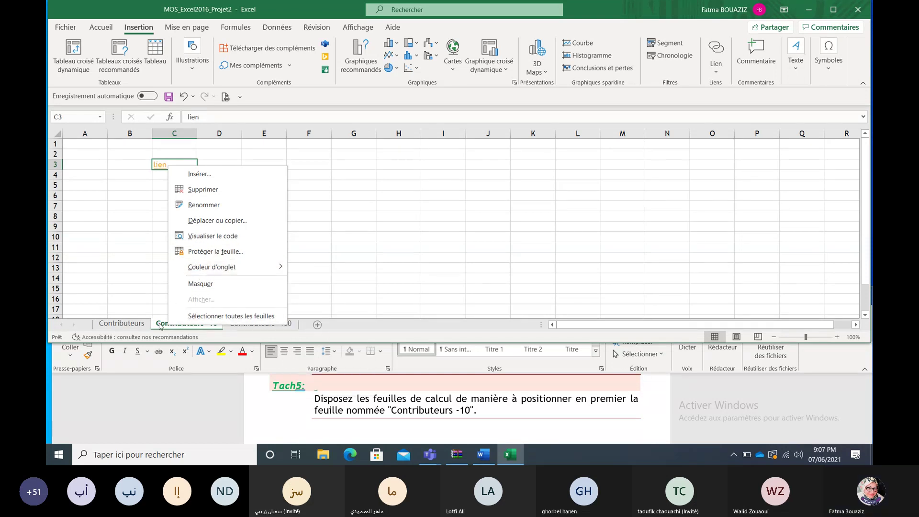
{"action": "left_click_drag", "start_coordinate": [160, 326], "coordinate": [191, 287]}
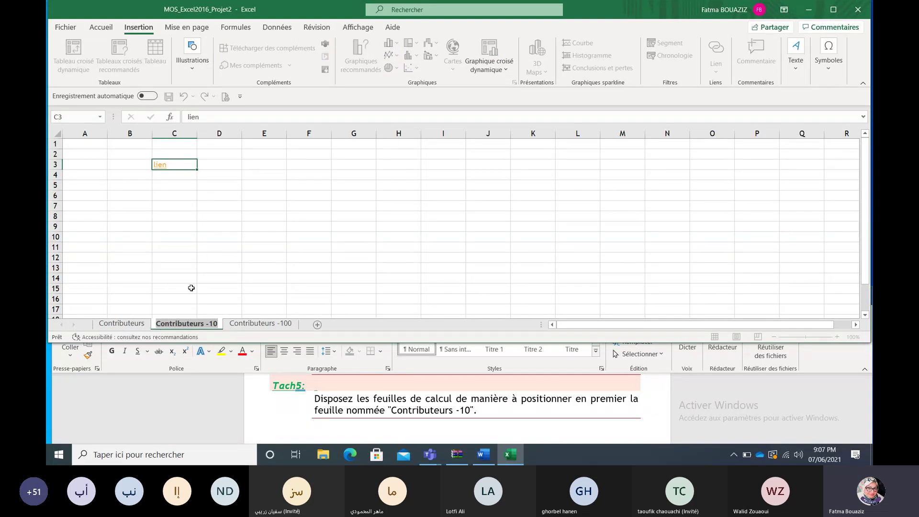
{"action": "left_click", "coordinate": [191, 287]}
{"action": "right_click", "coordinate": [192, 324]}
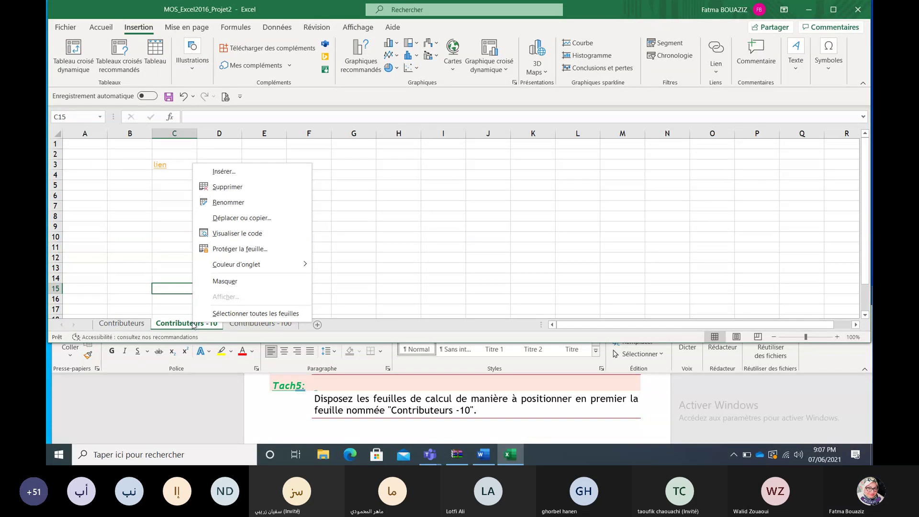
{"action": "left_click", "coordinate": [162, 290]}
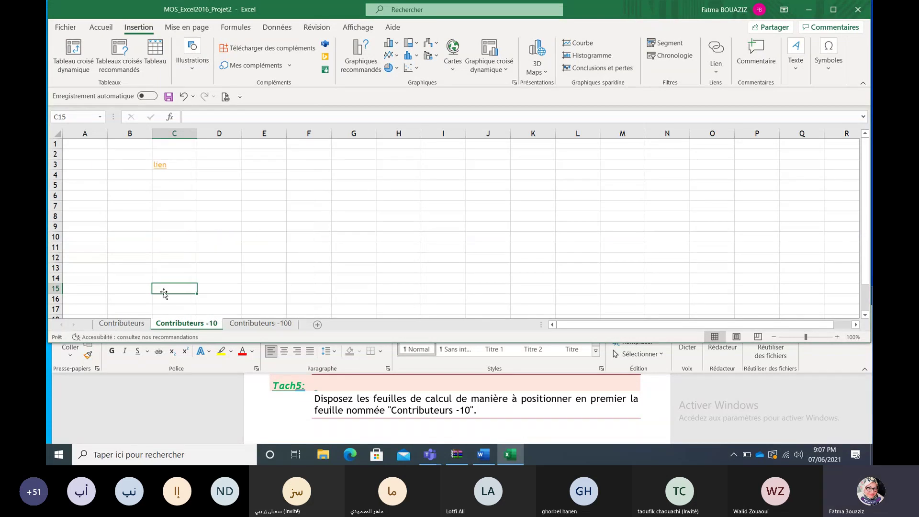
{"action": "left_click_drag", "start_coordinate": [175, 326], "coordinate": [114, 325]}
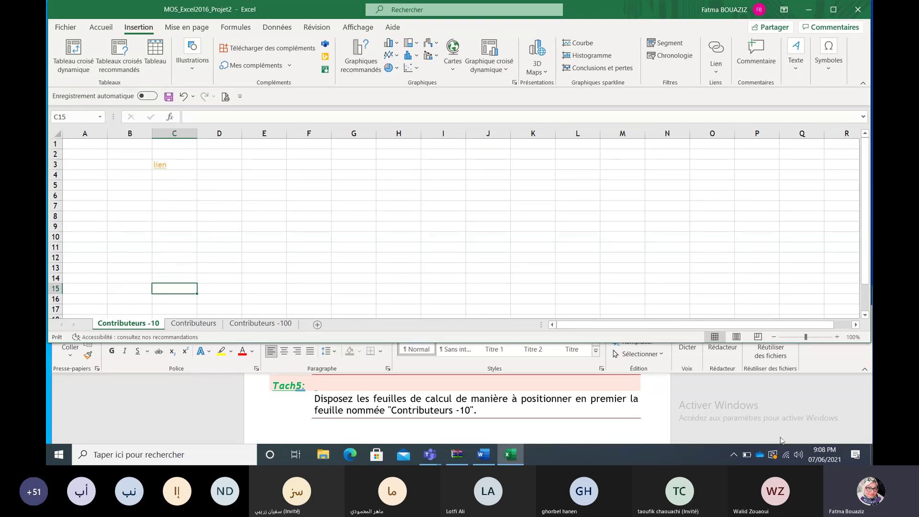
{"action": "left_click", "coordinate": [795, 419]}
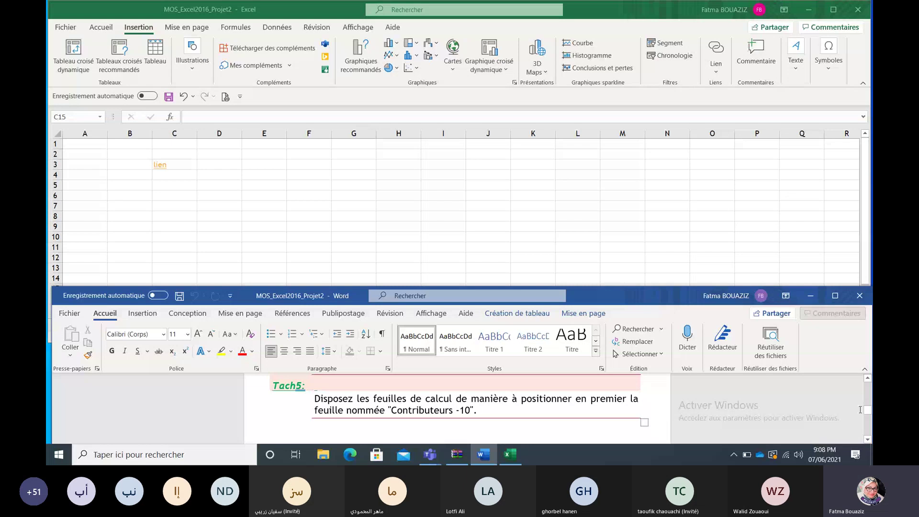
{"action": "scroll", "coordinate": [869, 411], "scroll_direction": "up", "scroll_amount": 1}
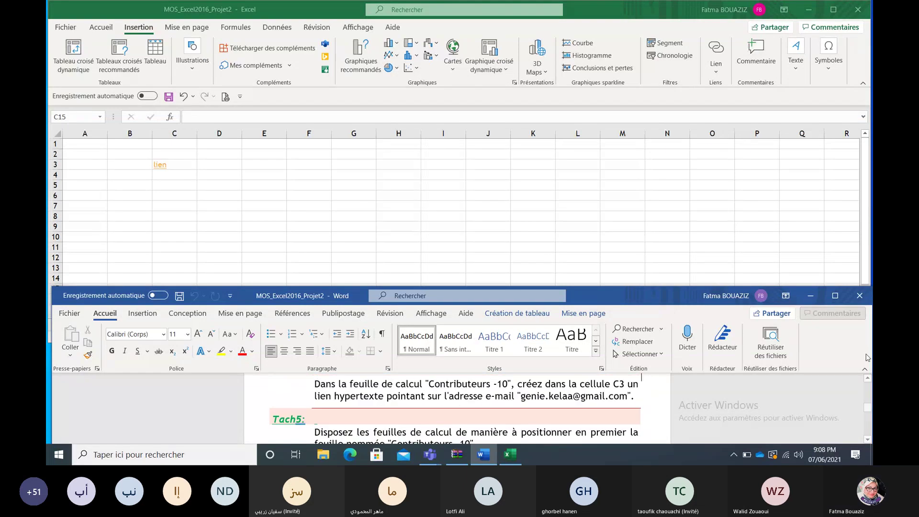
Step: Close the Word instructions and the Excel workbook without saving changes
{"action": "left_click", "coordinate": [859, 301]}
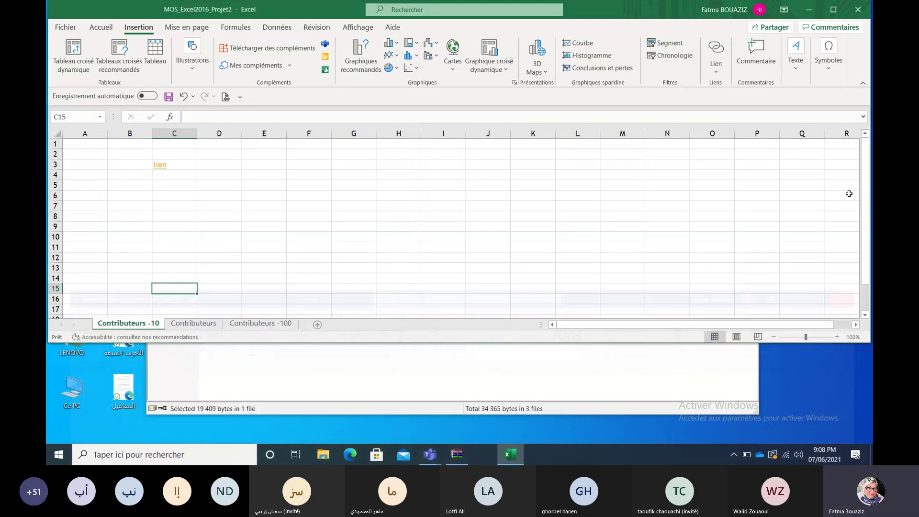
{"action": "left_click", "coordinate": [865, 13]}
{"action": "left_click", "coordinate": [448, 244]}
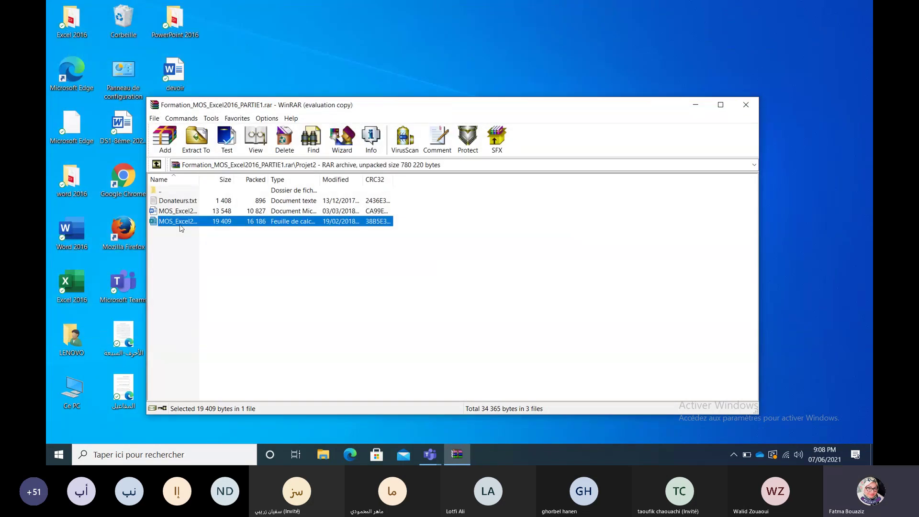
Step: Open the Projet3 instructions and the MOS_Excel2016_Projet3 workbook from the WinRAR archive
{"action": "double_click", "coordinate": [156, 191]}
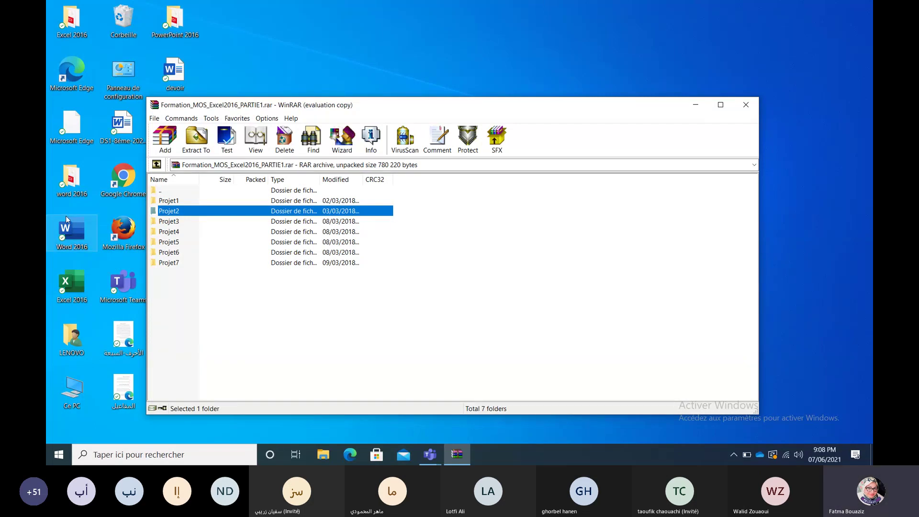
{"action": "double_click", "coordinate": [180, 222]}
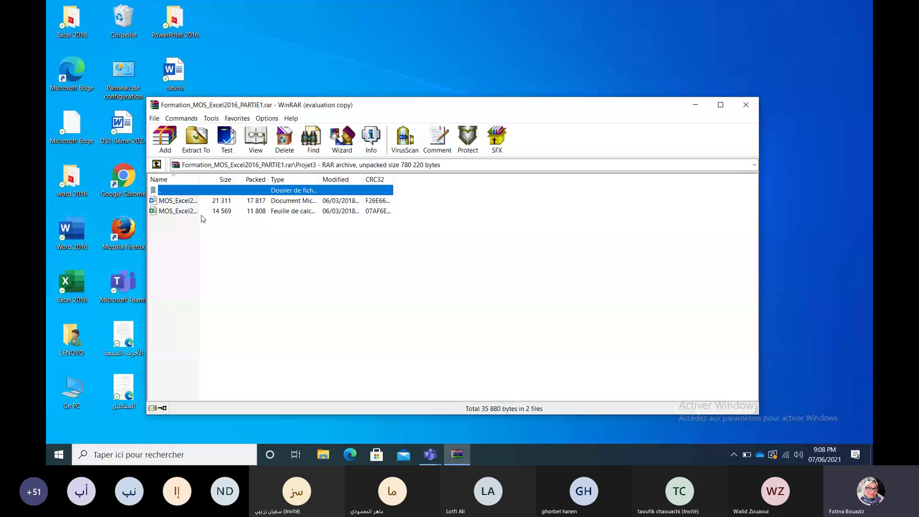
{"action": "left_click", "coordinate": [189, 214]}
{"action": "double_click", "coordinate": [189, 200]}
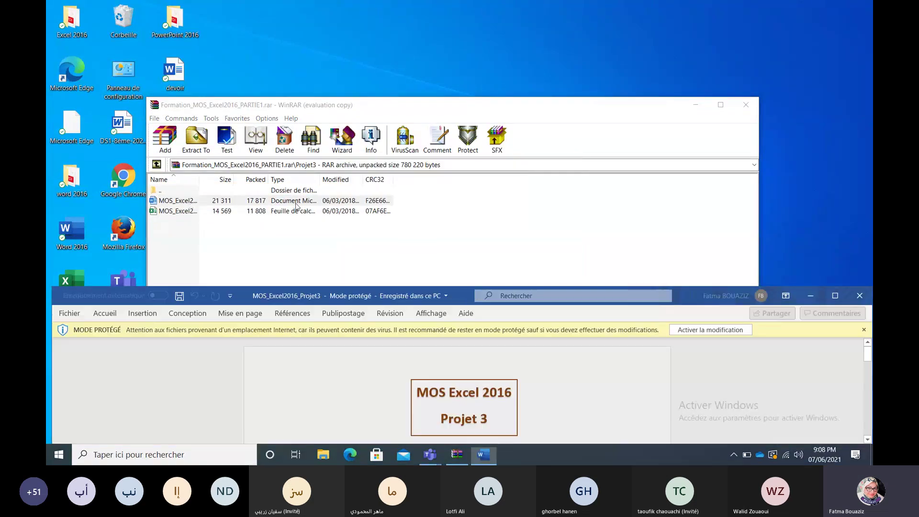
{"action": "left_click", "coordinate": [691, 330]}
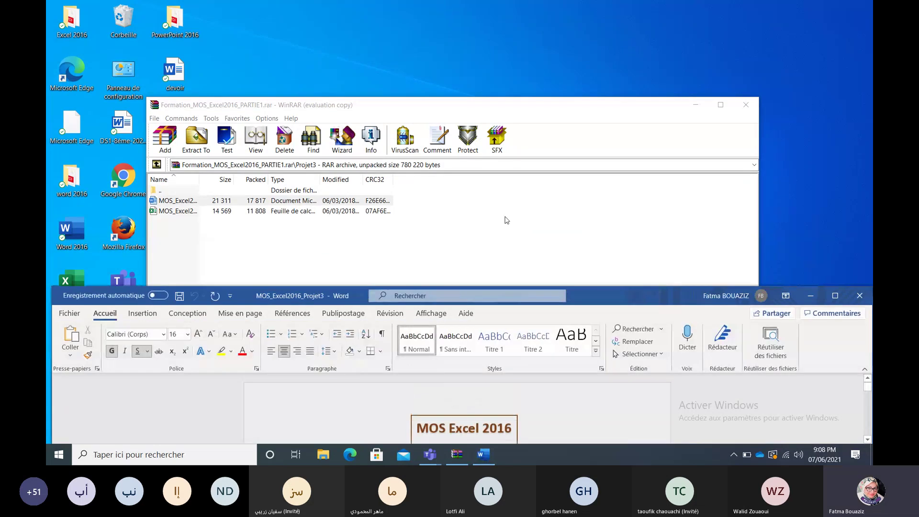
{"action": "double_click", "coordinate": [195, 211]}
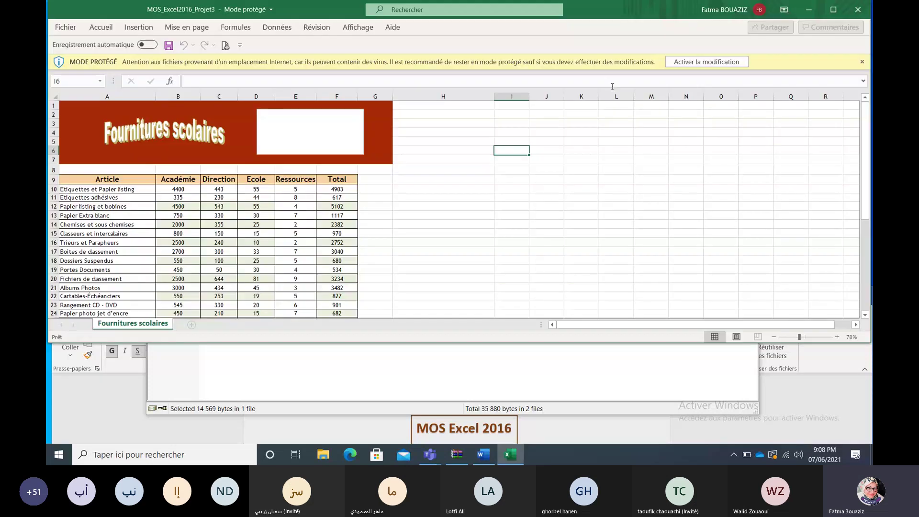
Step: Enable editing on the Projet3 workbook and read Tâche 1 in the Word instructions
{"action": "left_click", "coordinate": [717, 61]}
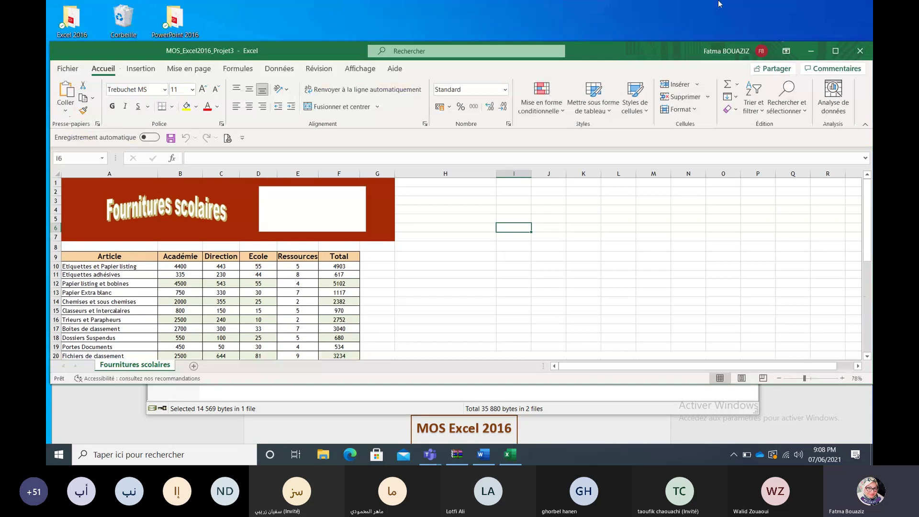
{"action": "left_click_drag", "start_coordinate": [663, 48], "coordinate": [656, 9]}
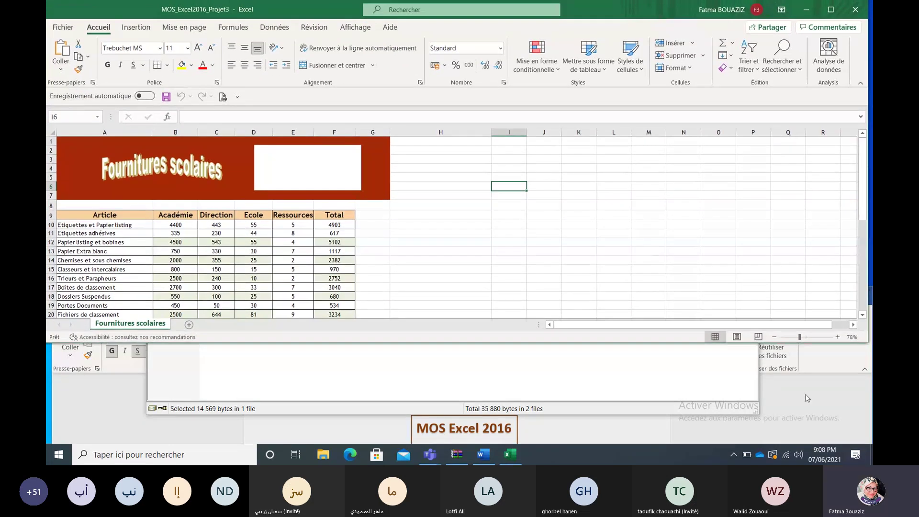
{"action": "left_click", "coordinate": [807, 398]}
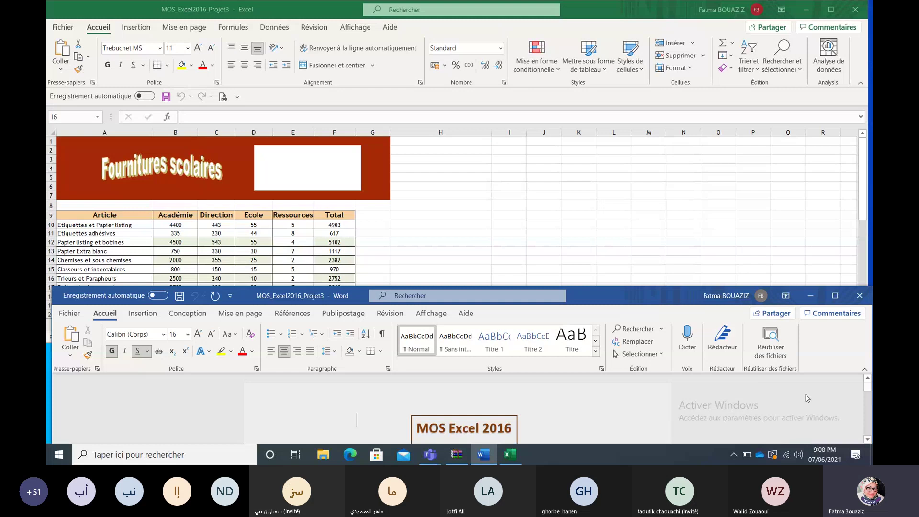
{"action": "scroll", "coordinate": [813, 407], "scroll_direction": "down", "scroll_amount": 2}
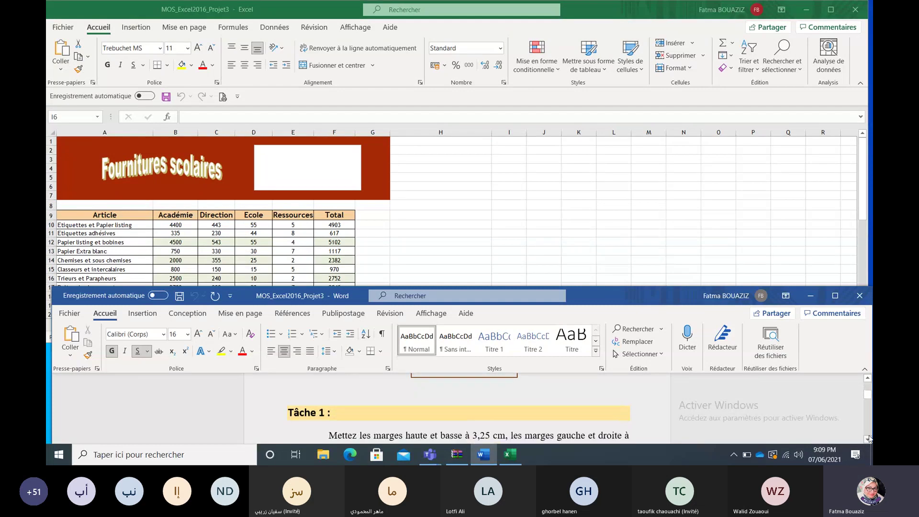
{"action": "left_click", "coordinate": [867, 439]}
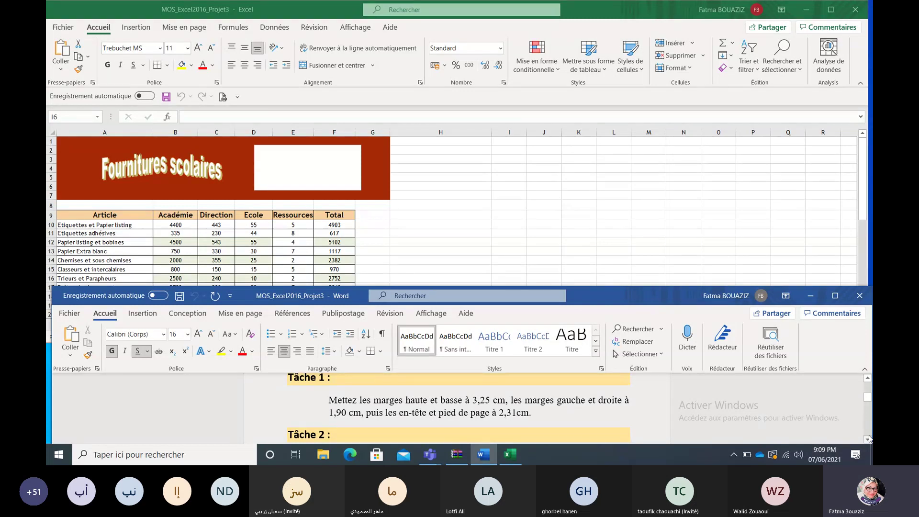
{"action": "left_click", "coordinate": [456, 218]}
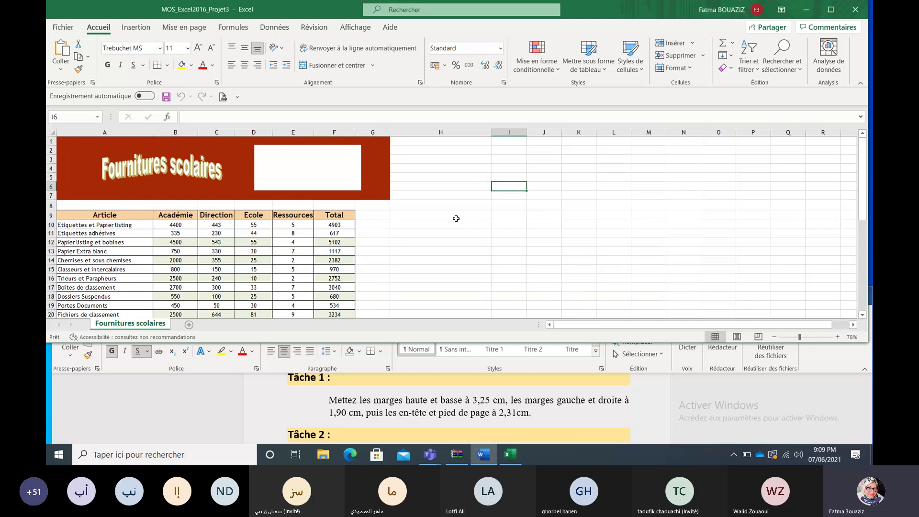
Step: Open the custom margins settings and set top and bottom margins to 3,25
{"action": "left_click", "coordinate": [188, 26]}
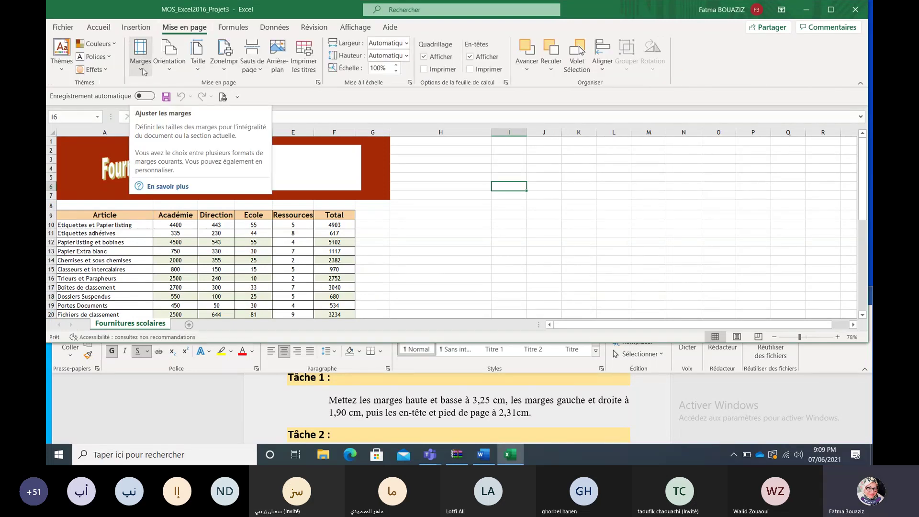
{"action": "left_click", "coordinate": [143, 71]}
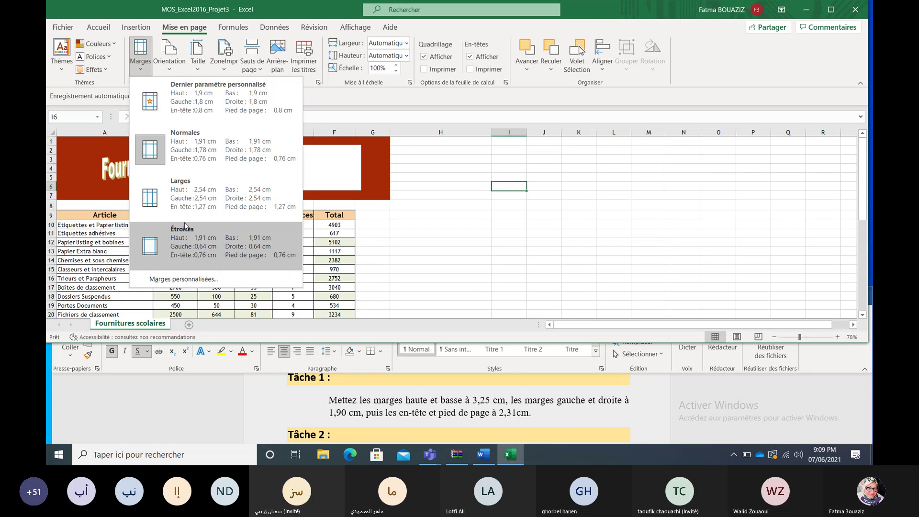
{"action": "left_click", "coordinate": [185, 278]}
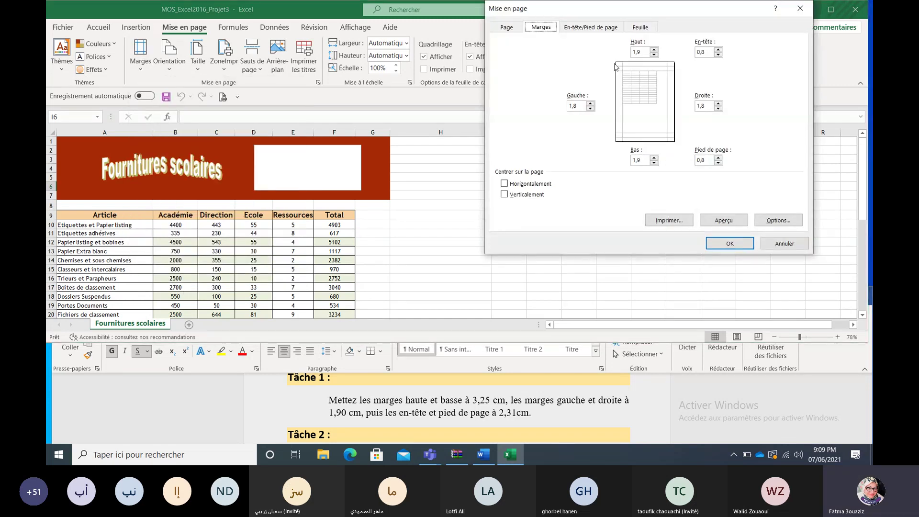
{"action": "left_click", "coordinate": [654, 50]}
{"action": "left_click", "coordinate": [654, 50]}
{"action": "left_click", "coordinate": [642, 52]}
{"action": "key", "text": "BackSpace"}
{"action": "type", "text": "25"}
{"action": "left_click", "coordinate": [655, 158]}
{"action": "left_click", "coordinate": [644, 160]}
{"action": "type", "text": "25"}
Step: Set left/right margins to 1,9 and header/footer margins to 2,31, then apply
{"action": "left_click", "coordinate": [582, 107]}
{"action": "left_click", "coordinate": [710, 107]}
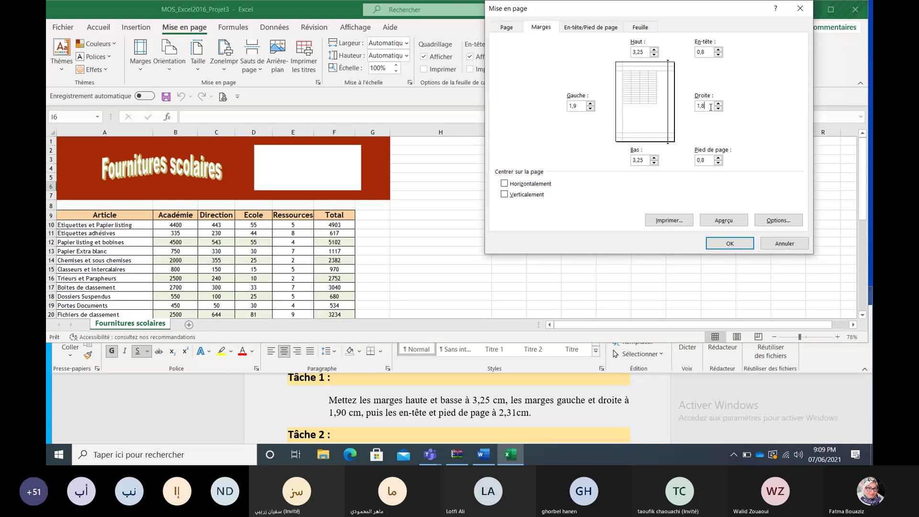
{"action": "key", "text": "BackSpace"}
{"action": "key", "text": "BackSpace"}
{"action": "type", "text": ",9"}
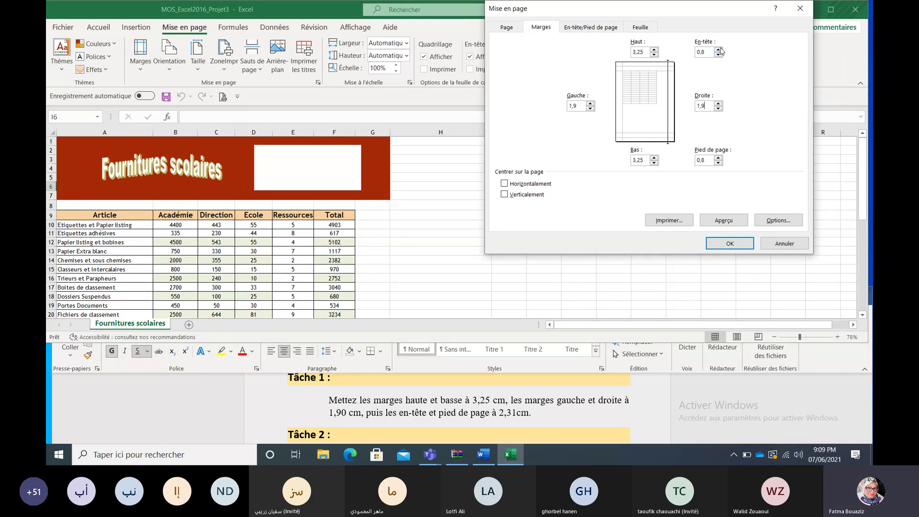
{"action": "left_click", "coordinate": [719, 49]}
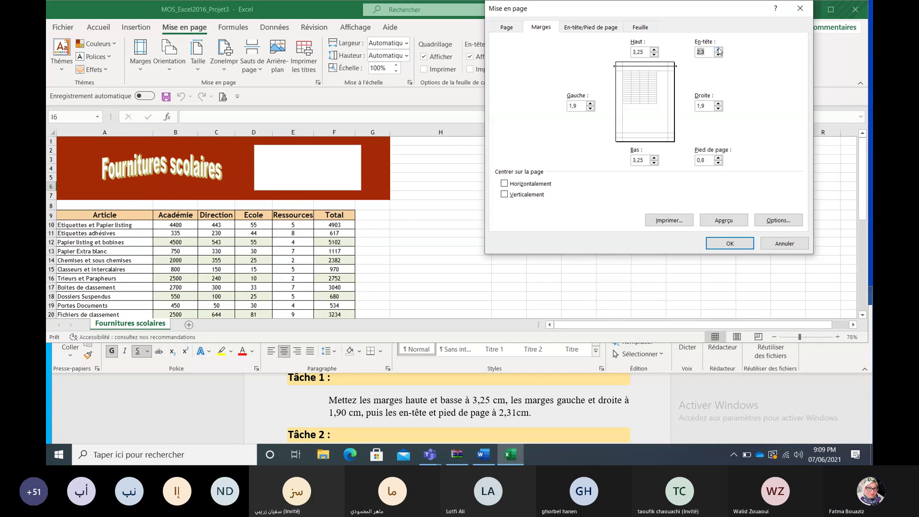
{"action": "left_click", "coordinate": [710, 52]}
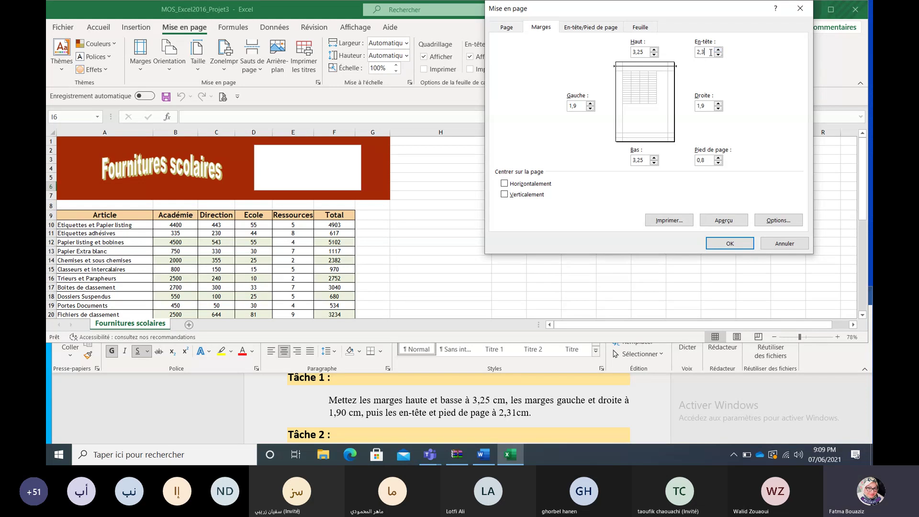
{"action": "left_click", "coordinate": [720, 157]}
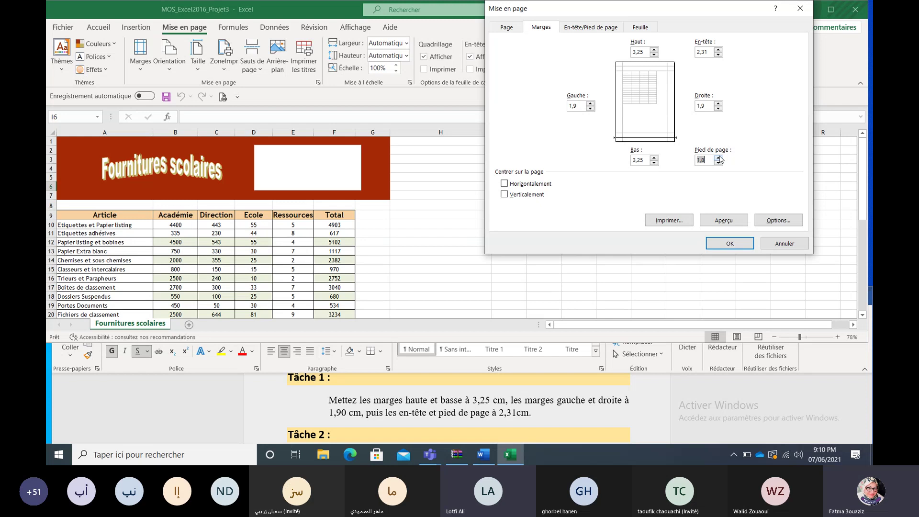
{"action": "type", "text": "2,31"}
{"action": "left_click", "coordinate": [729, 243]}
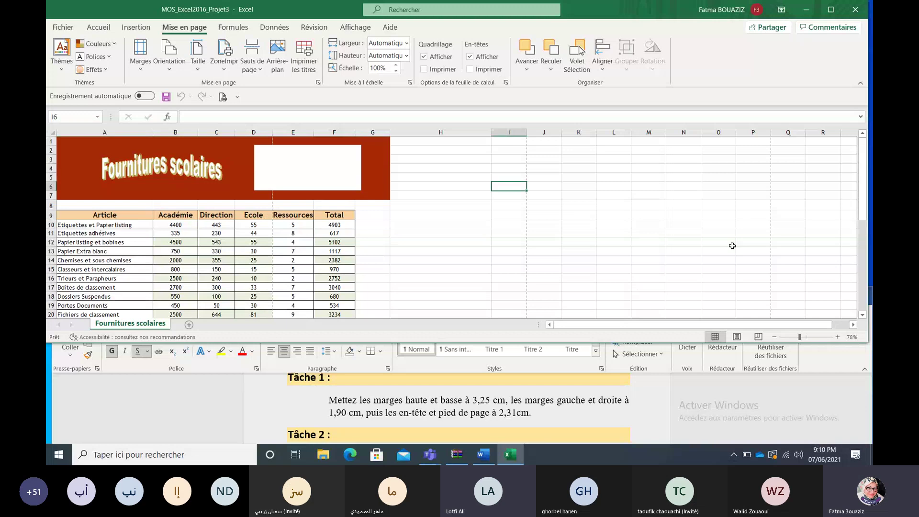
Step: Hide rows 29–30 of the Fournitures scolaires sheet and scroll the Word instructions to Tâche 3
{"action": "left_click", "coordinate": [807, 409]}
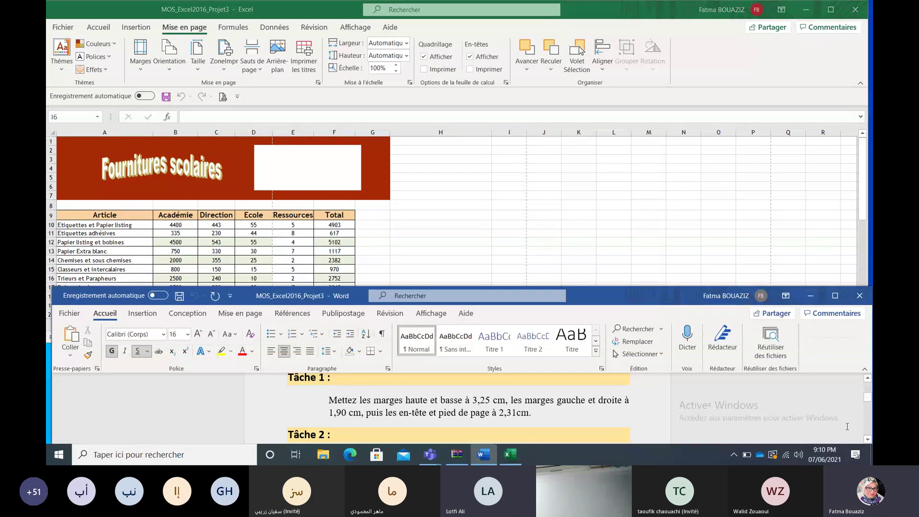
{"action": "scroll", "coordinate": [870, 439], "scroll_direction": "down", "scroll_amount": 3}
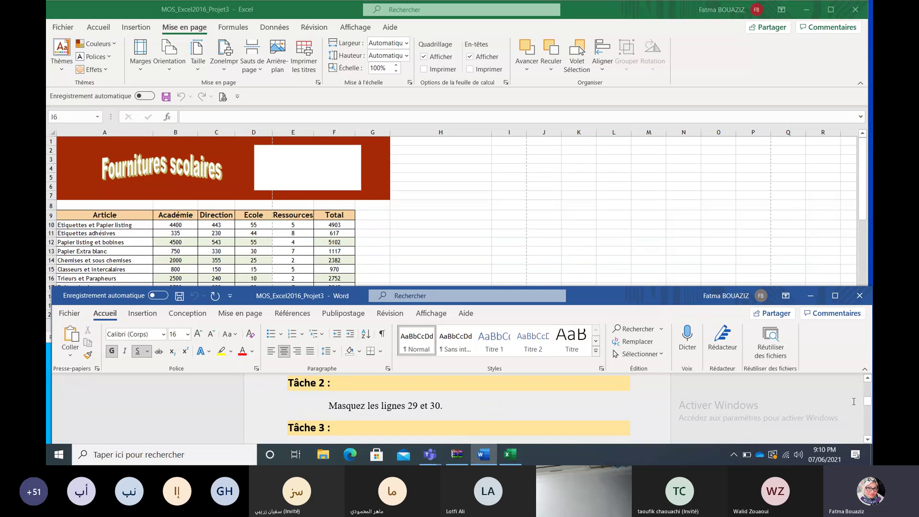
{"action": "left_click", "coordinate": [696, 234]}
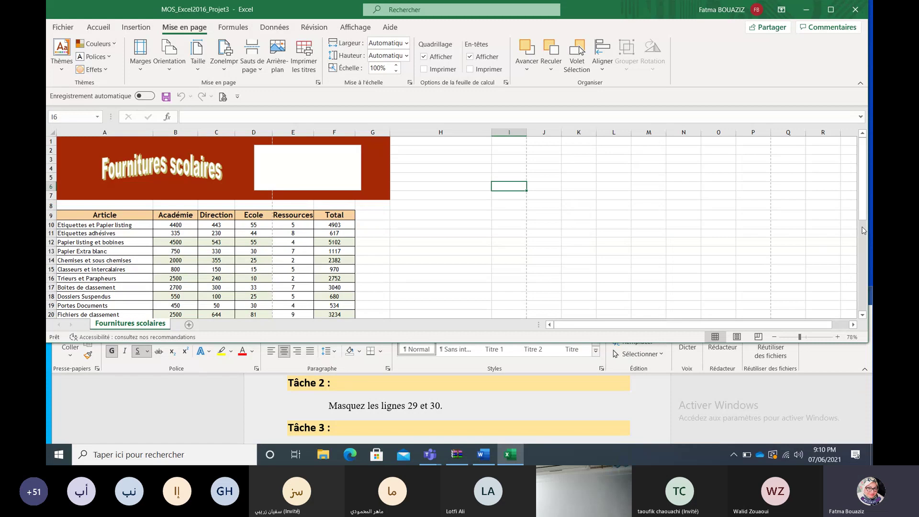
{"action": "left_click_drag", "start_coordinate": [862, 215], "coordinate": [864, 263]}
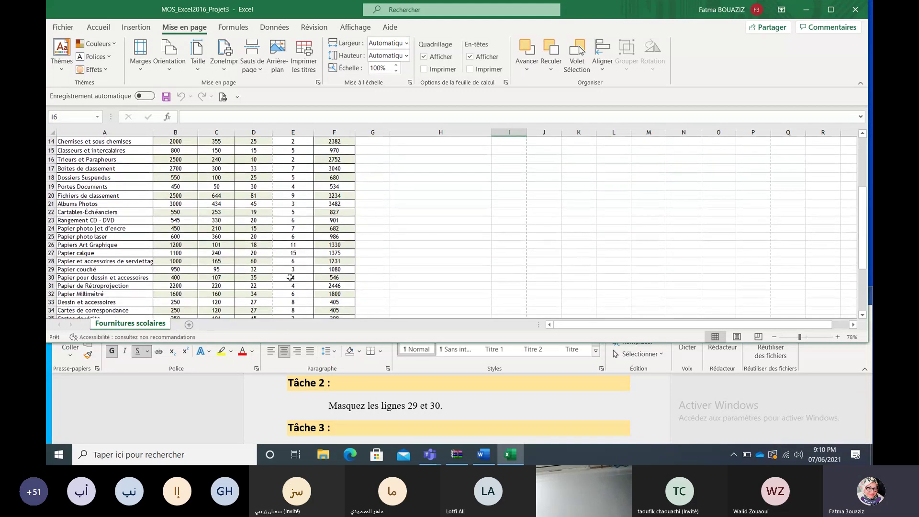
{"action": "left_click_drag", "start_coordinate": [50, 270], "coordinate": [49, 278]}
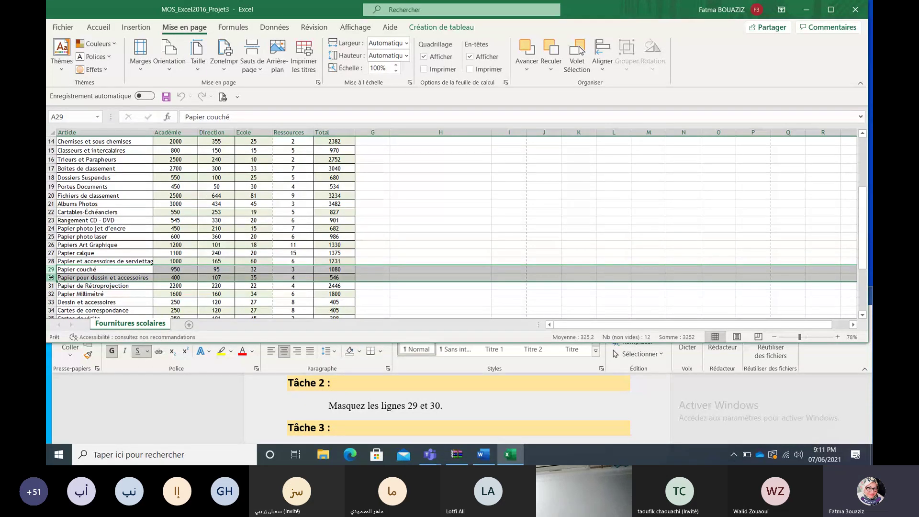
{"action": "right_click", "coordinate": [51, 277]}
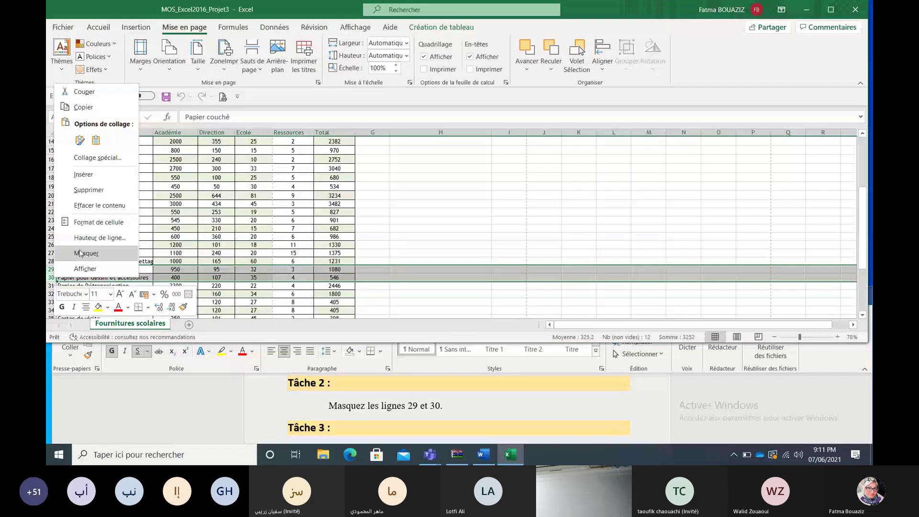
{"action": "left_click", "coordinate": [81, 291]}
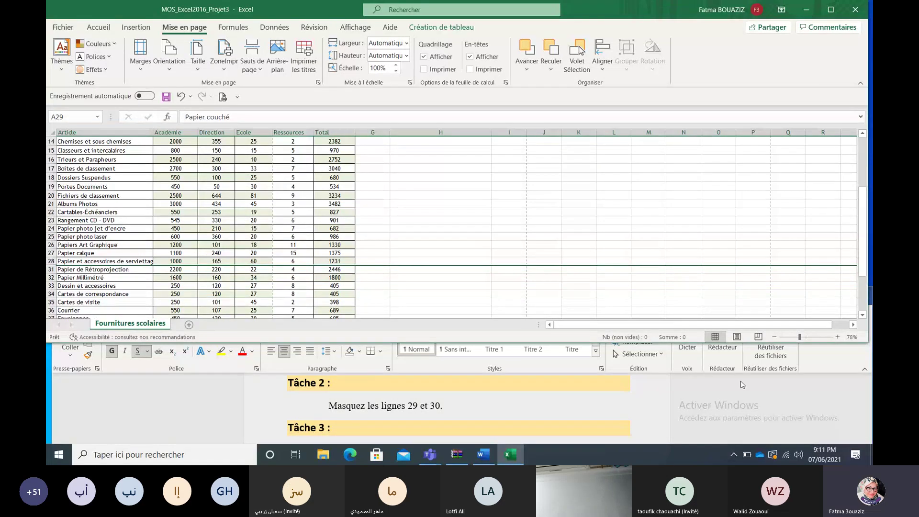
{"action": "left_click", "coordinate": [781, 407]}
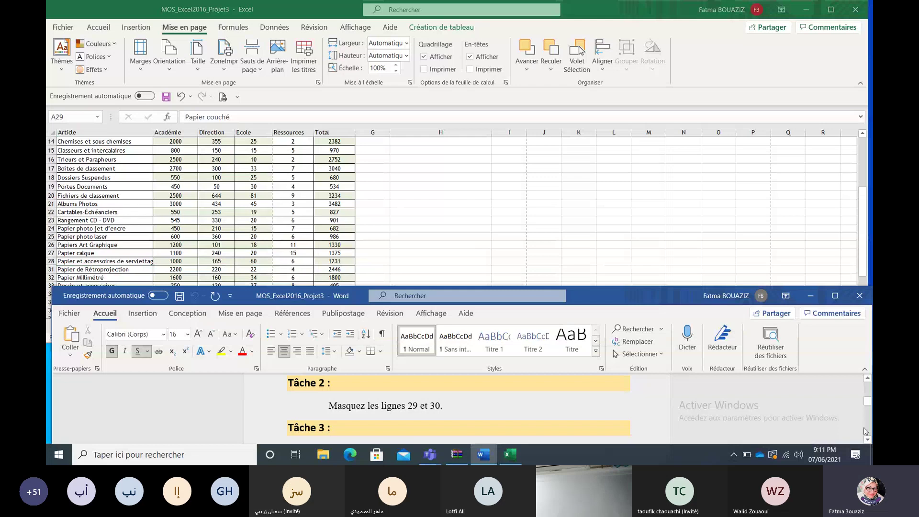
{"action": "left_click", "coordinate": [867, 439]}
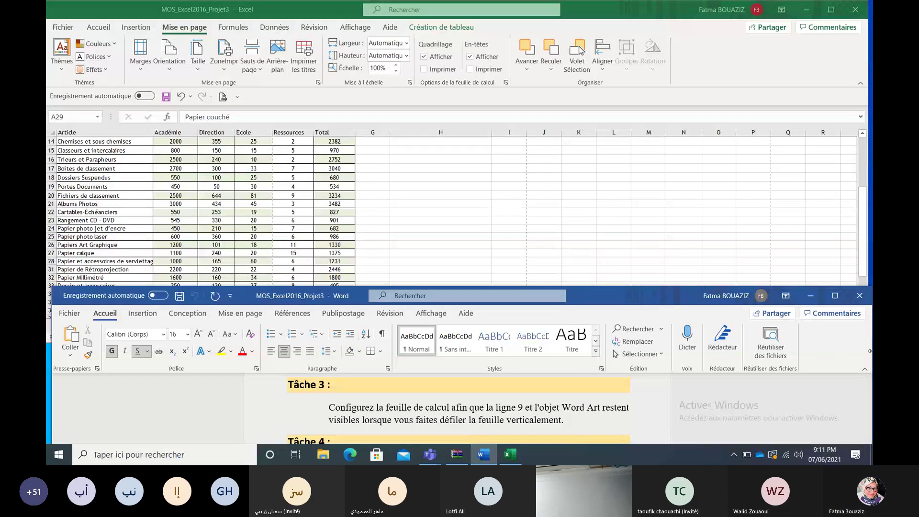
Step: Freeze the panes above row 10 so header rows 1–9 stay fixed
{"action": "left_click", "coordinate": [862, 252]}
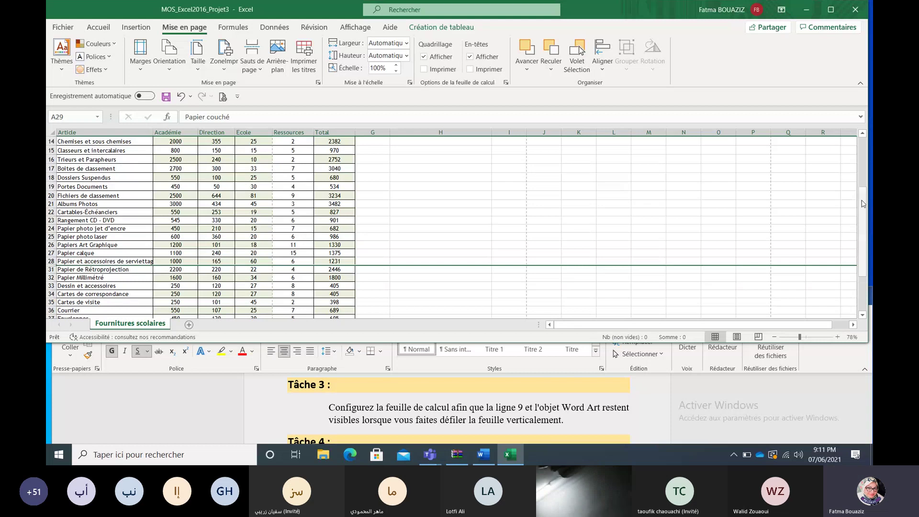
{"action": "scroll", "coordinate": [863, 203], "scroll_direction": "up", "scroll_amount": 5}
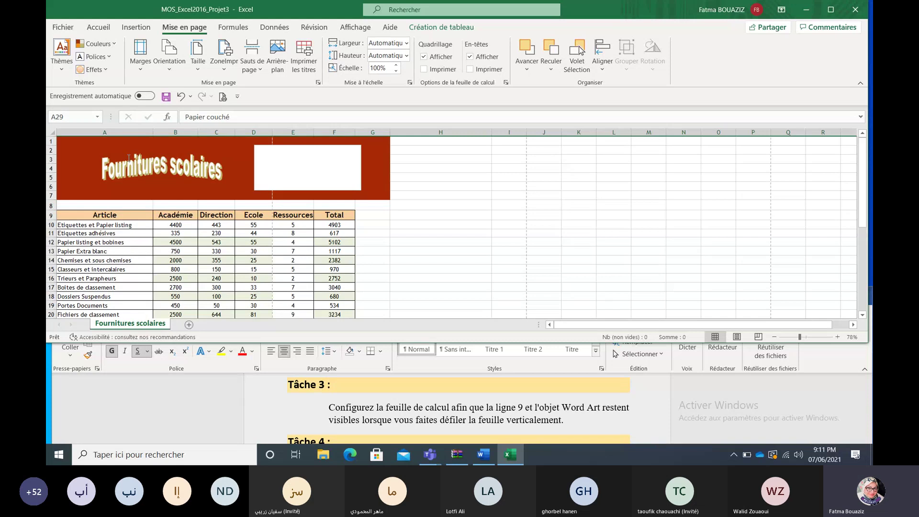
{"action": "left_click", "coordinate": [50, 224]}
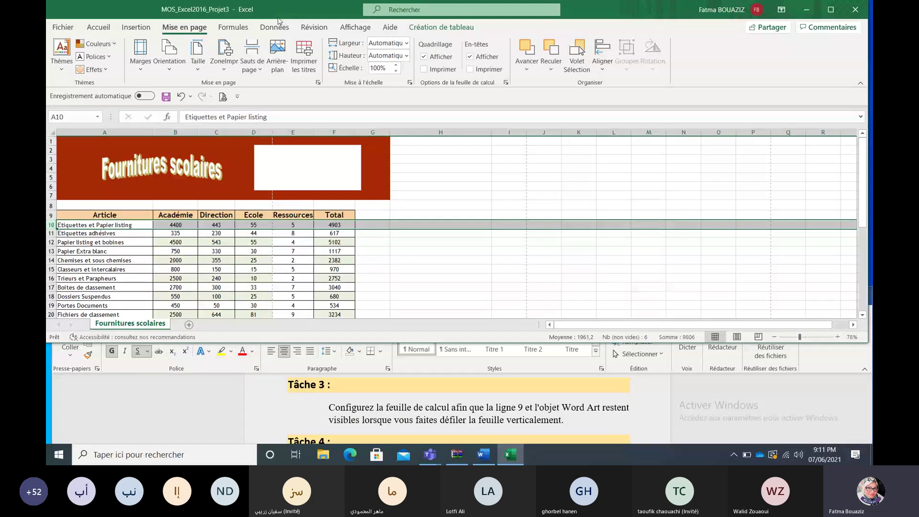
{"action": "left_click", "coordinate": [354, 27]}
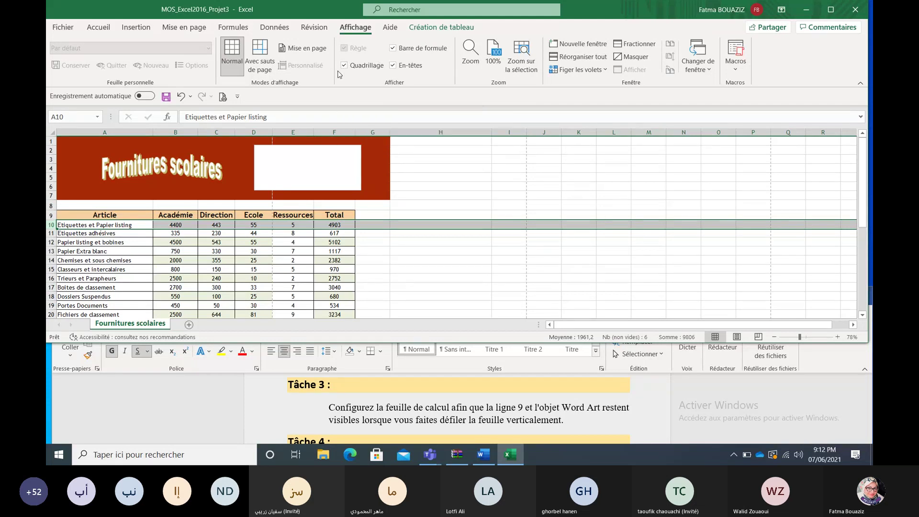
{"action": "left_click", "coordinate": [565, 72]}
{"action": "left_click", "coordinate": [588, 93]}
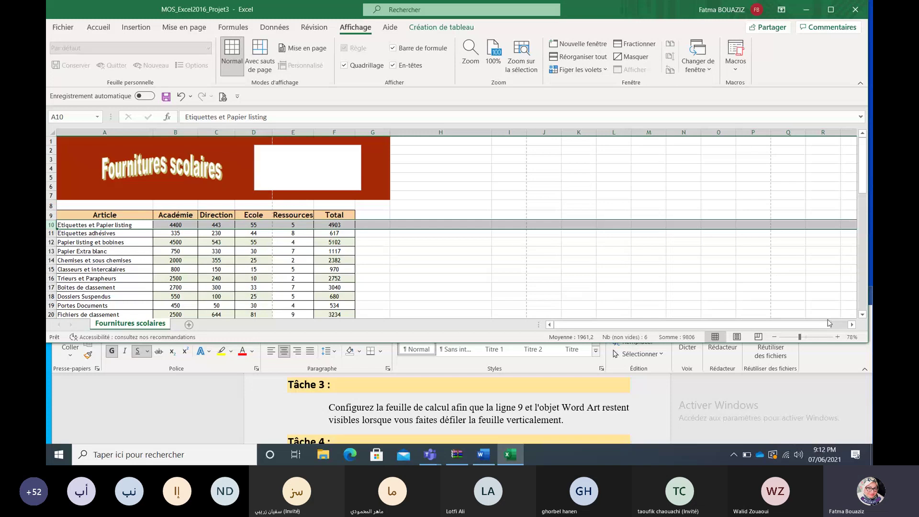
Step: Scroll the sheet to verify the frozen rows, then return to the Word instructions
{"action": "left_click", "coordinate": [862, 315]}
{"action": "left_click", "coordinate": [863, 315]}
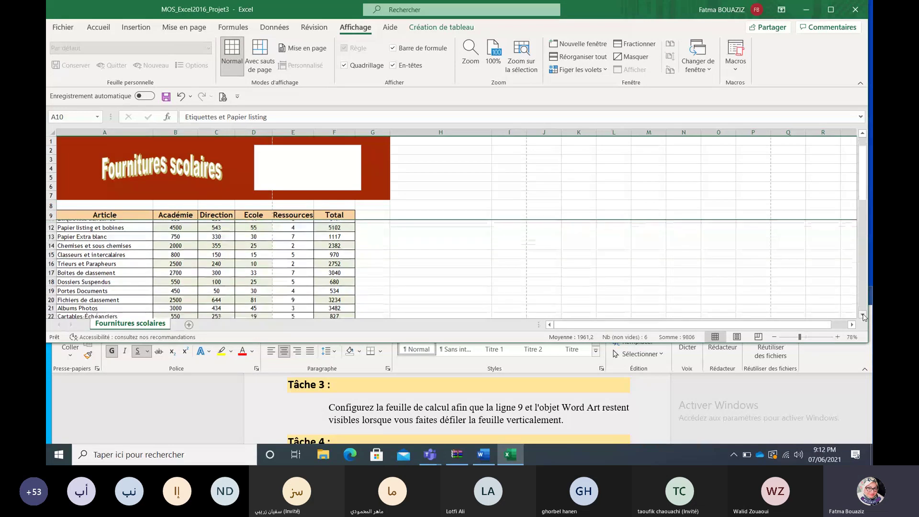
{"action": "left_click", "coordinate": [862, 316]}
{"action": "left_click", "coordinate": [862, 315]}
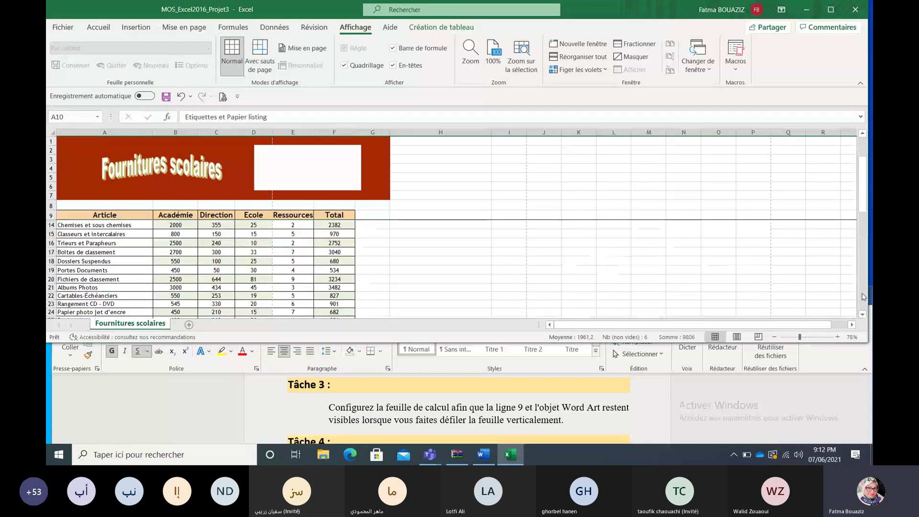
{"action": "left_click_drag", "start_coordinate": [863, 201], "coordinate": [870, 178]}
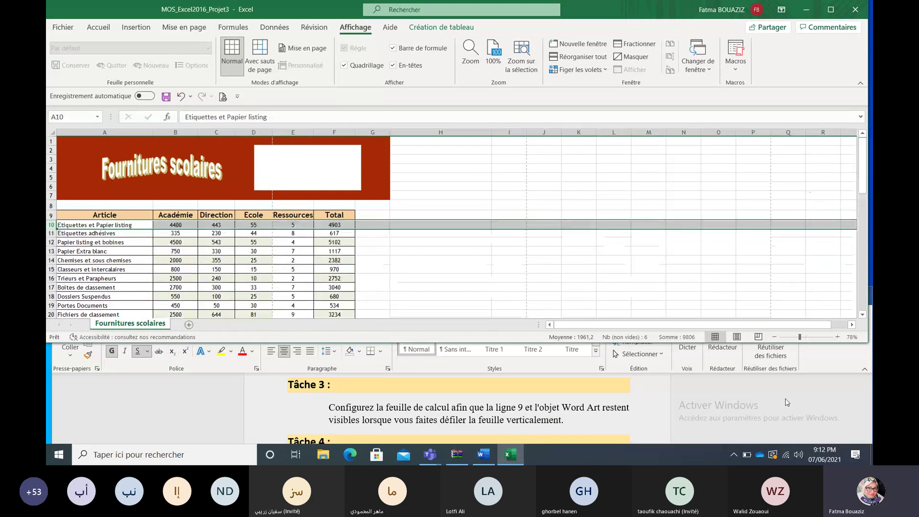
{"action": "left_click", "coordinate": [764, 419]}
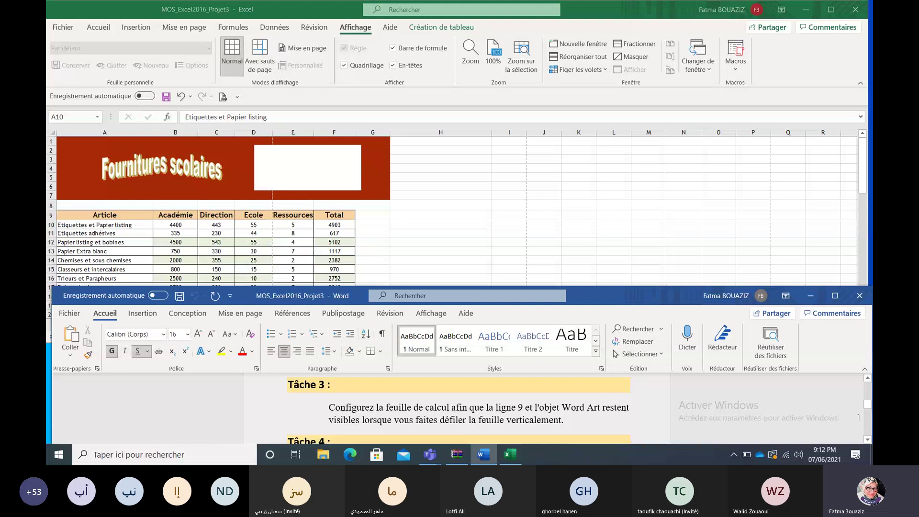
Step: Advance the instructions to Tâche 4, then run Check Accessibility from Excel's Review tab
{"action": "left_click", "coordinate": [867, 440]}
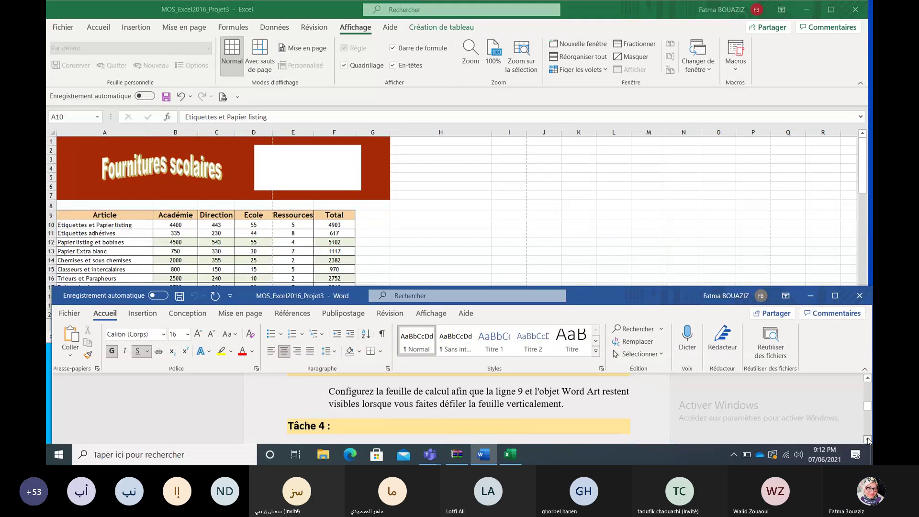
{"action": "left_click", "coordinate": [867, 440]}
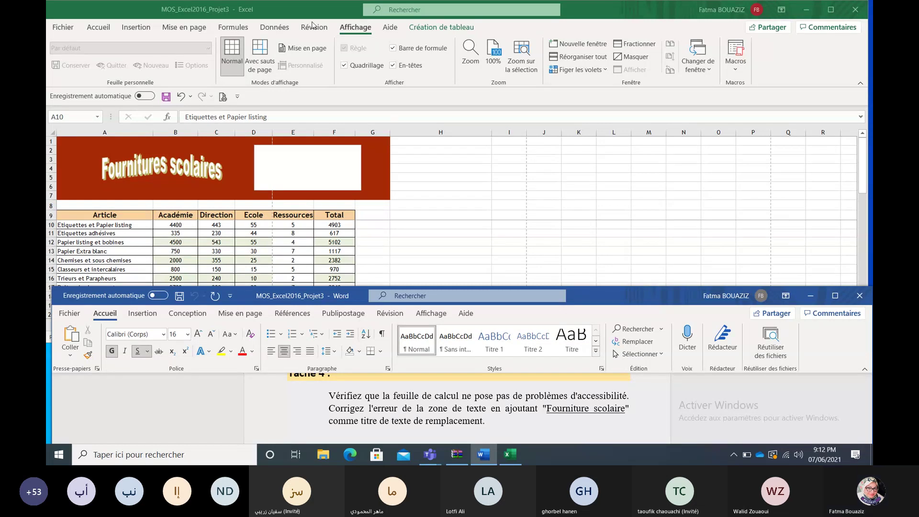
{"action": "left_click", "coordinate": [312, 26]}
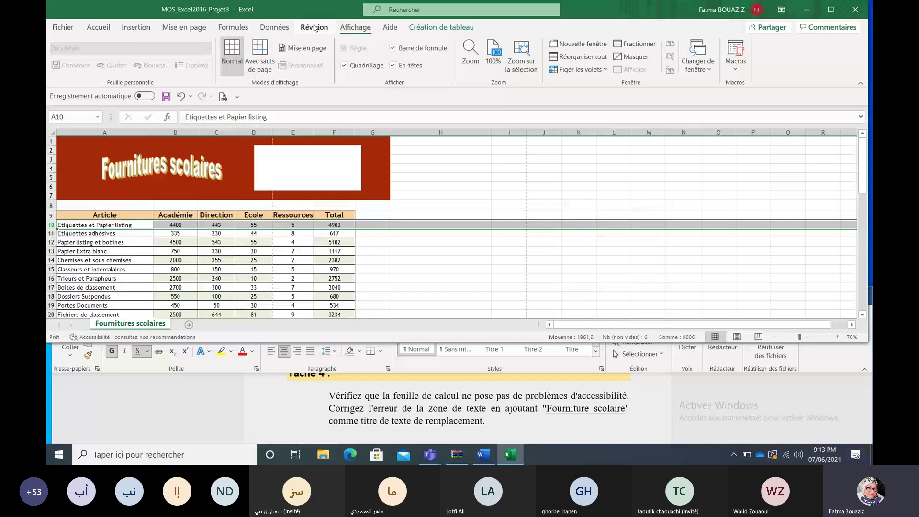
{"action": "left_click", "coordinate": [314, 27]}
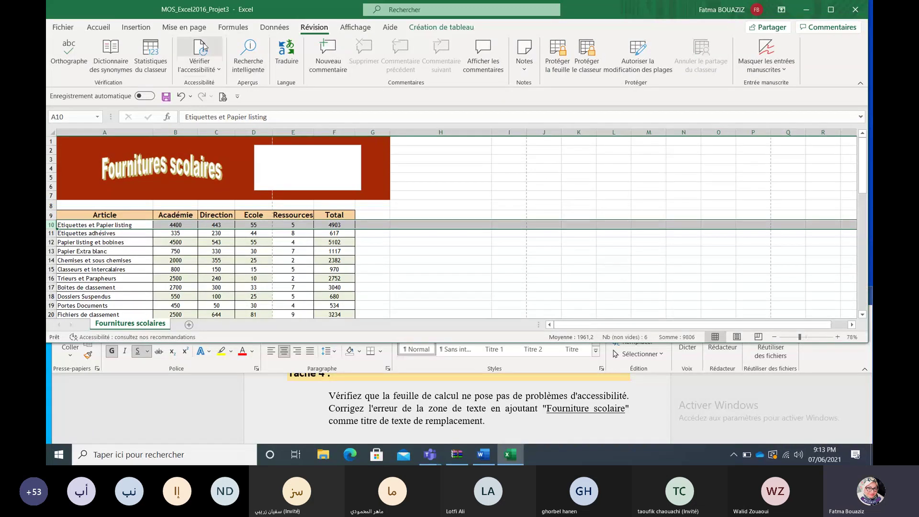
{"action": "left_click", "coordinate": [204, 63]}
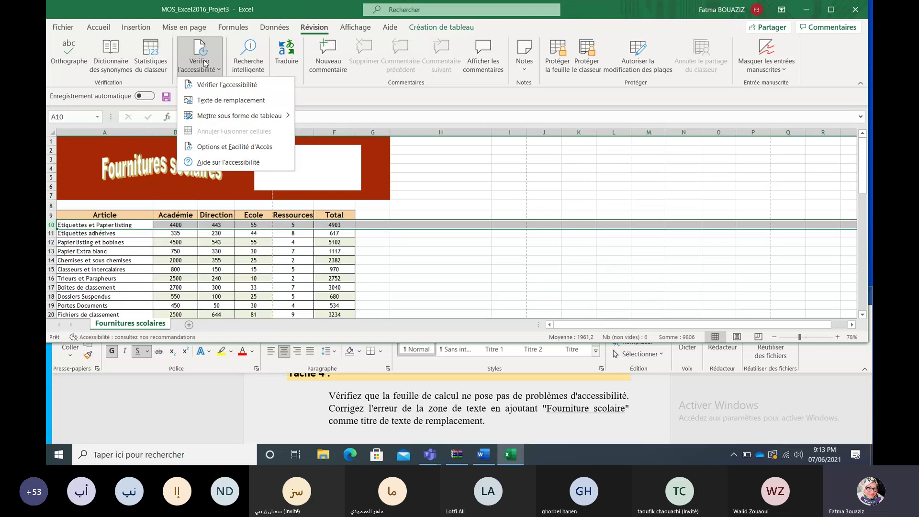
{"action": "left_click", "coordinate": [227, 84]}
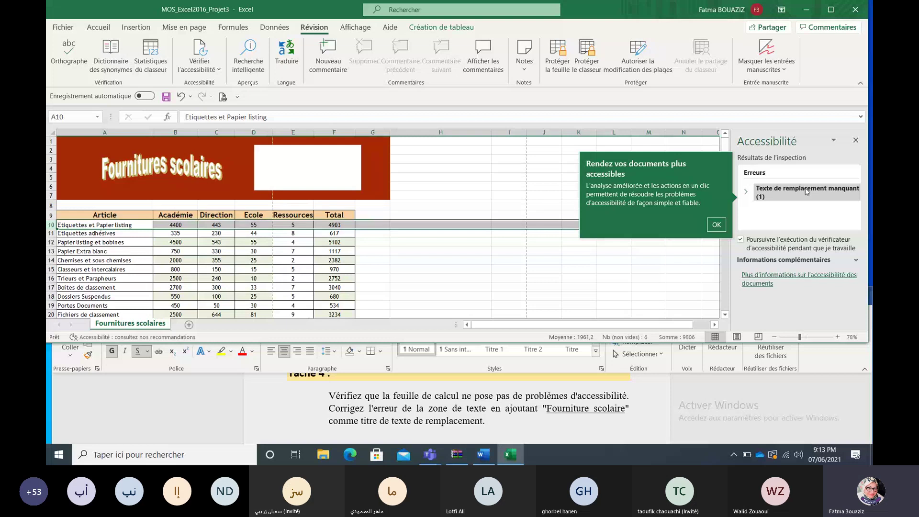
Step: Select the flagged text box ZoneTexte 2 and open its Edit Alt Text pane from the shape's shortcut menu
{"action": "left_click", "coordinate": [807, 191]}
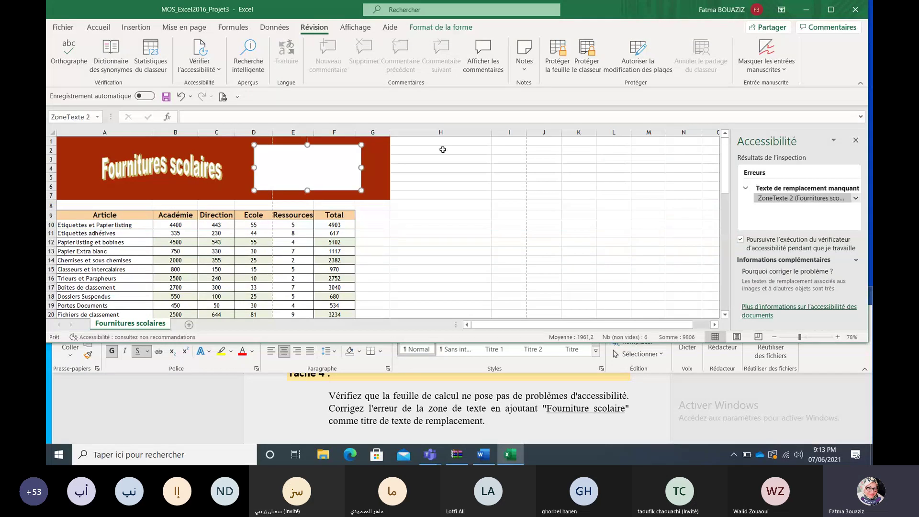
{"action": "right_click", "coordinate": [332, 167]}
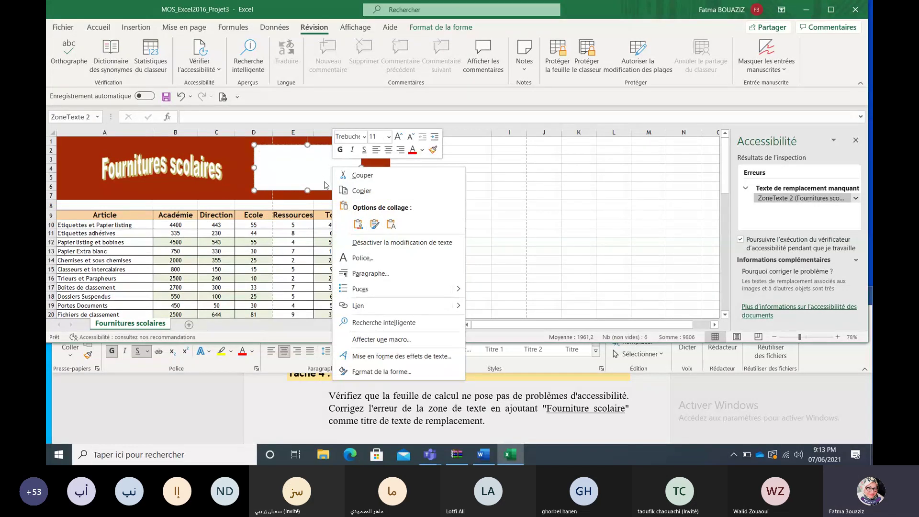
{"action": "left_click", "coordinate": [365, 243]}
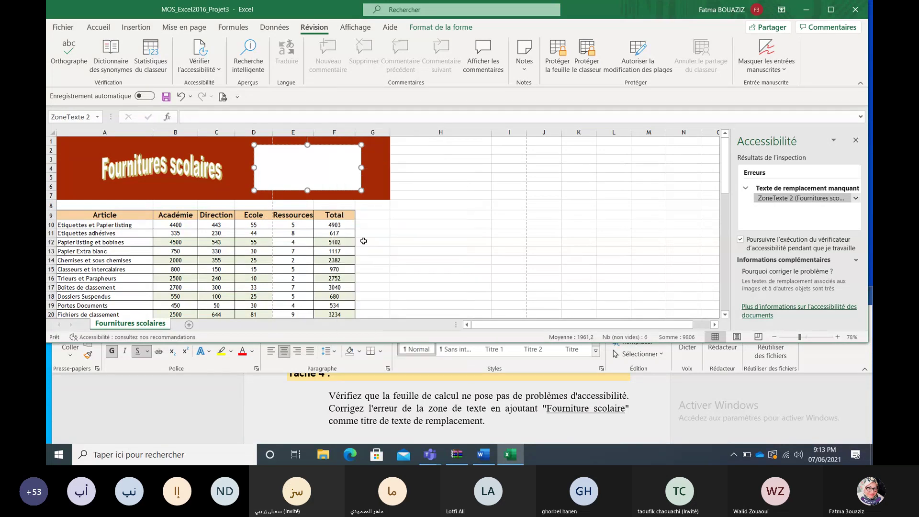
{"action": "left_click", "coordinate": [348, 179]}
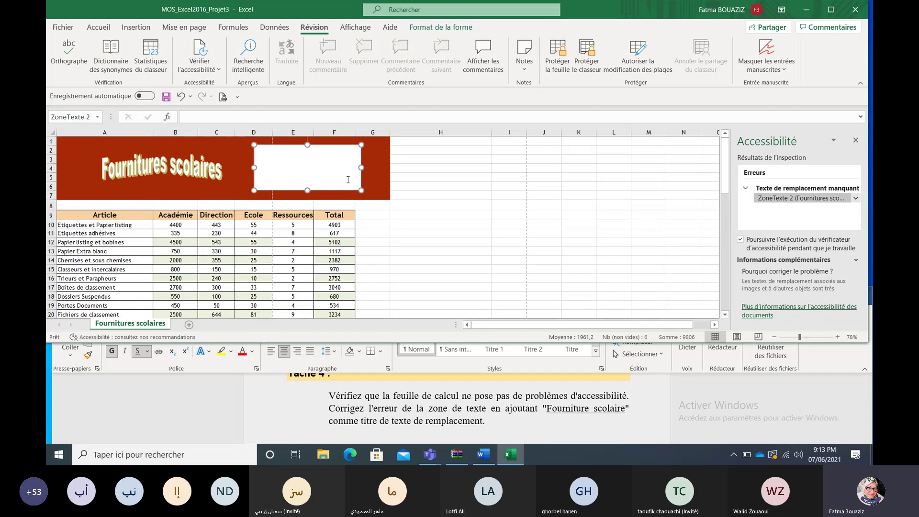
{"action": "right_click", "coordinate": [348, 180]}
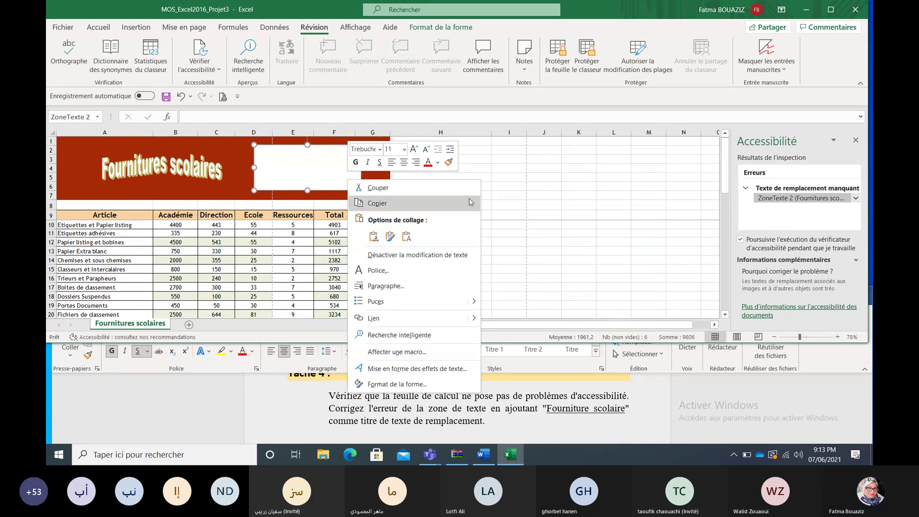
{"action": "key", "text": "Escape"}
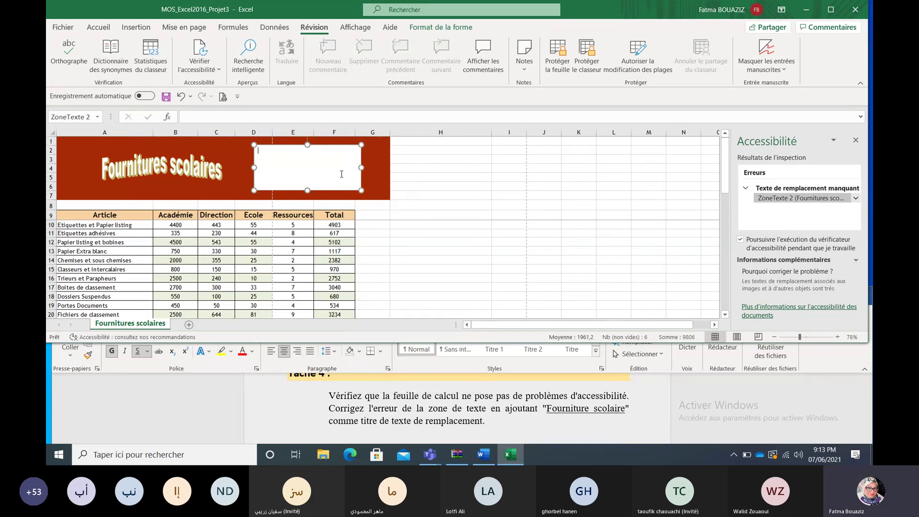
{"action": "right_click", "coordinate": [341, 173]}
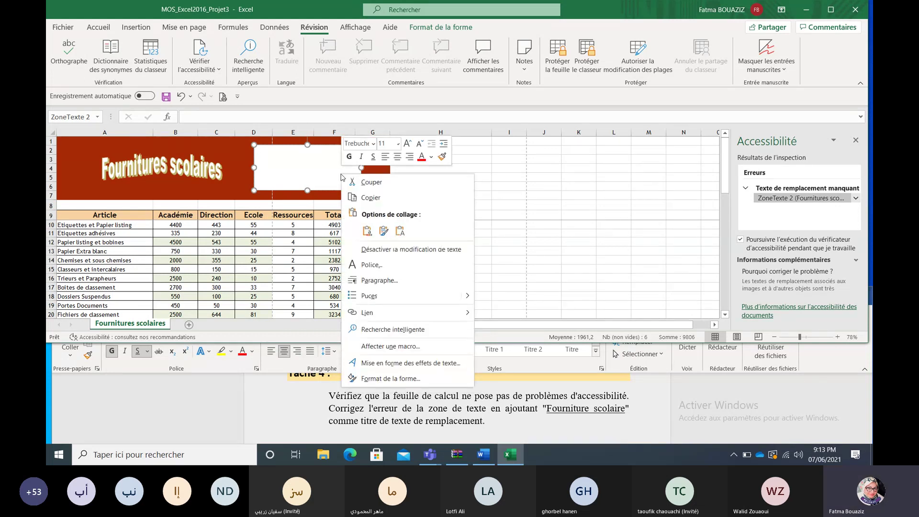
{"action": "left_click", "coordinate": [365, 231]}
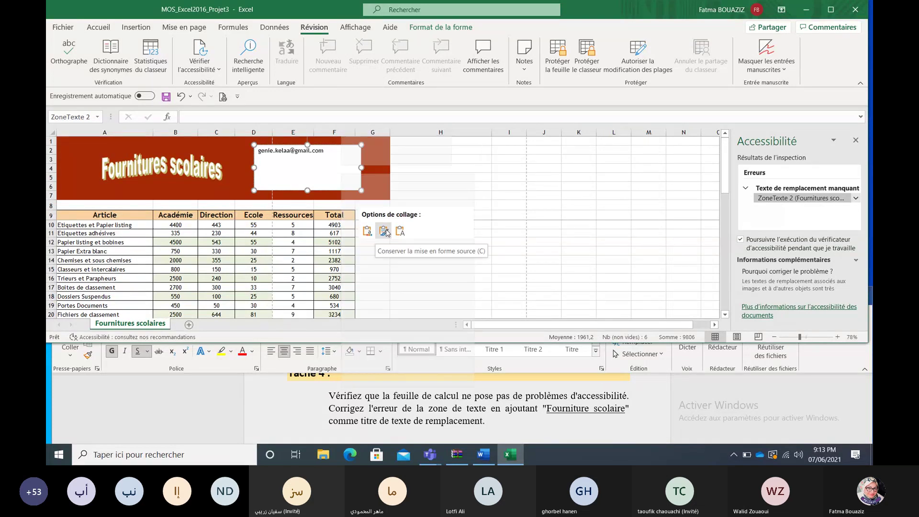
{"action": "left_click", "coordinate": [309, 180]}
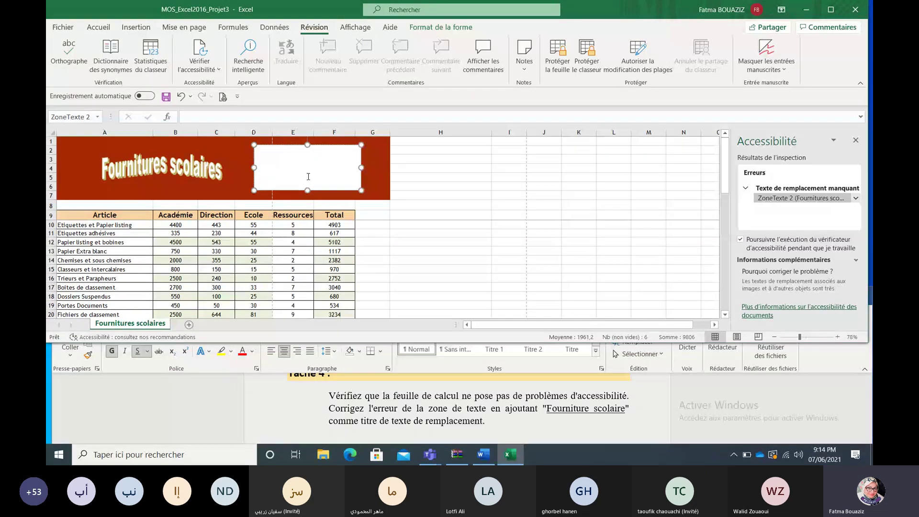
{"action": "right_click", "coordinate": [345, 177]}
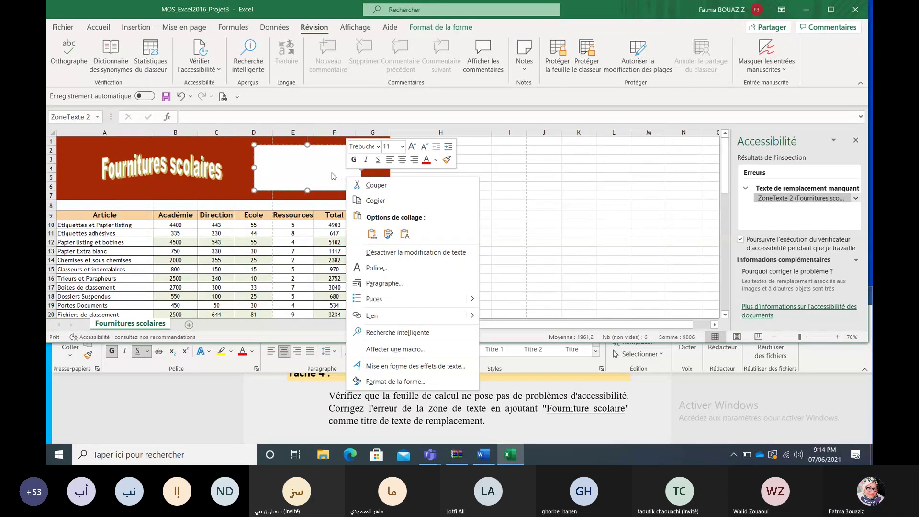
{"action": "right_click", "coordinate": [254, 166]}
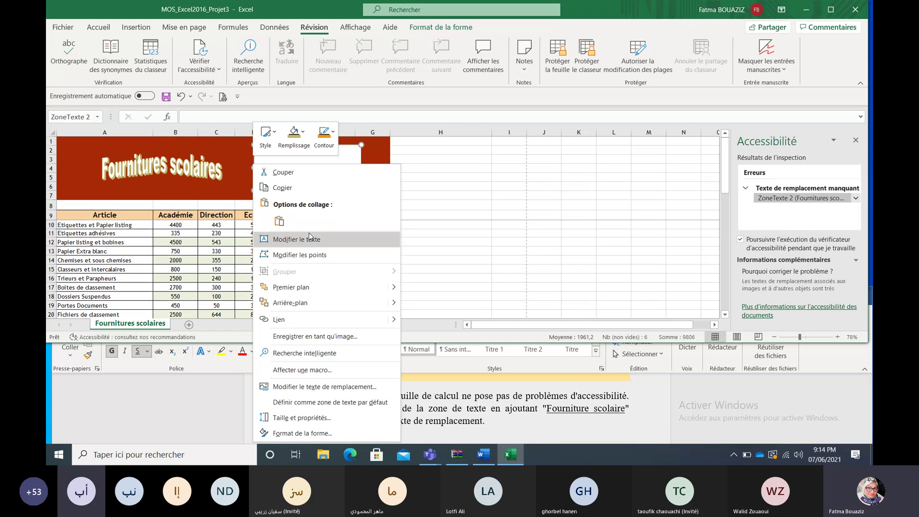
{"action": "left_click", "coordinate": [331, 387]}
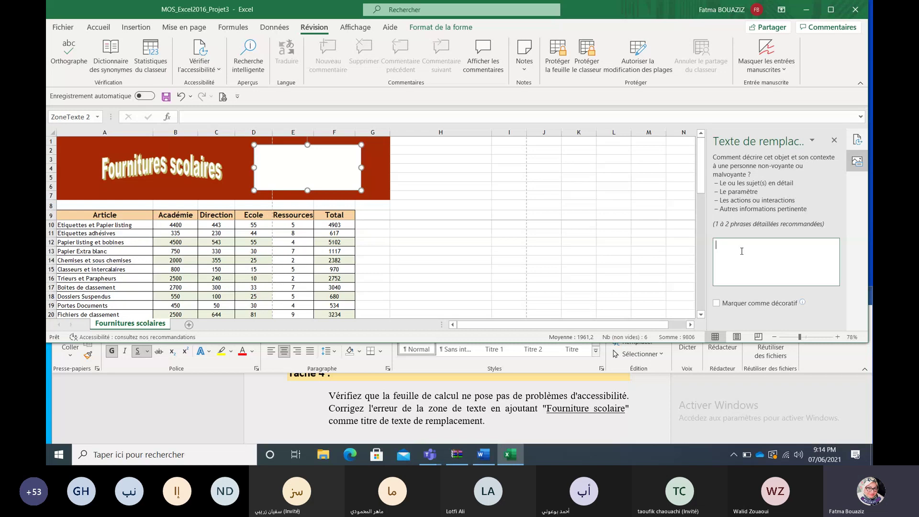
Step: Select the phrase 'Fourniture scolaire' in the Word instructions
{"action": "left_click", "coordinate": [588, 417]}
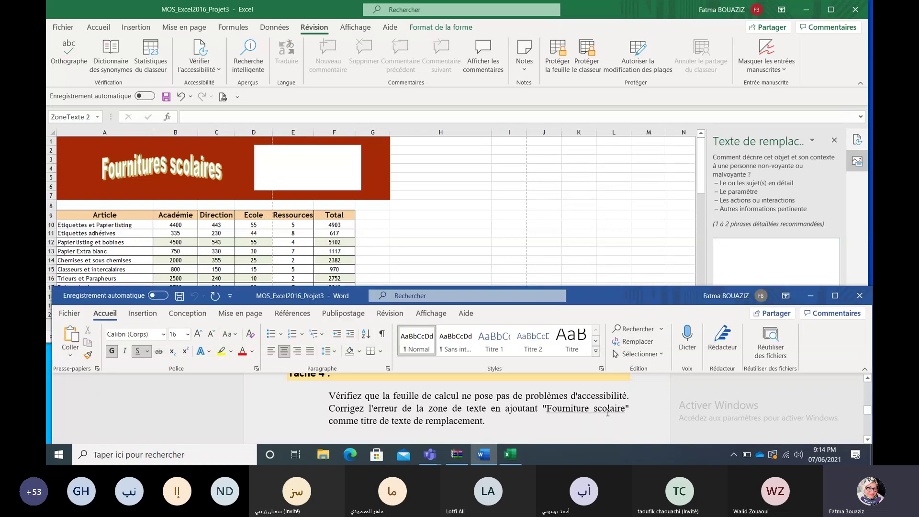
{"action": "double_click", "coordinate": [622, 407]}
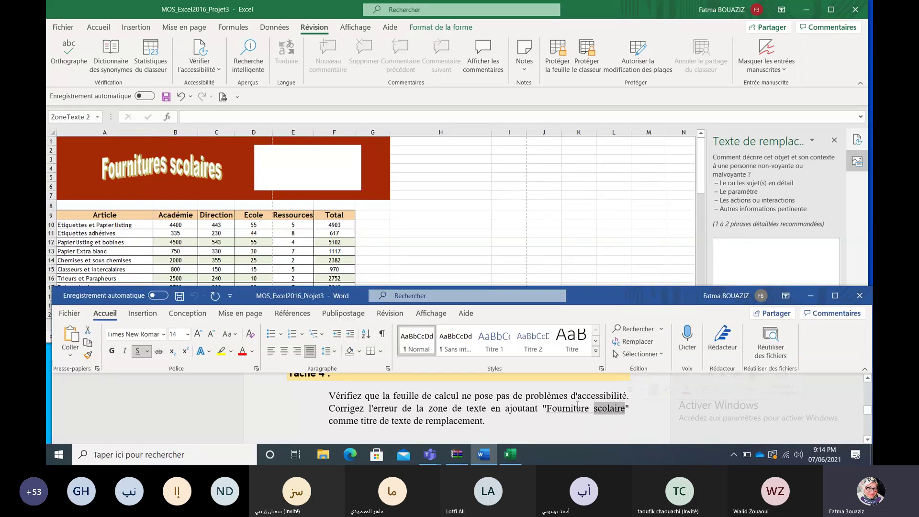
{"action": "left_click", "coordinate": [548, 408]}
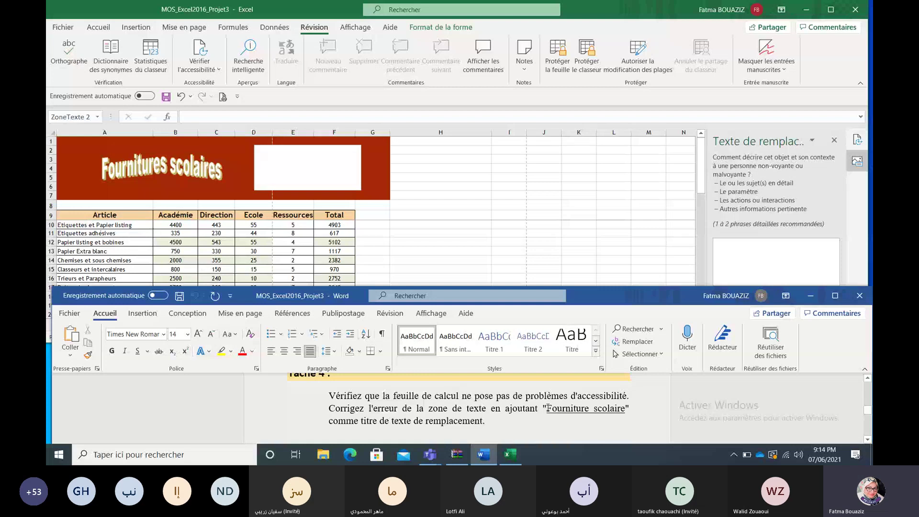
{"action": "left_click_drag", "start_coordinate": [548, 408], "coordinate": [625, 410]}
{"action": "key", "text": "ctrl+c"}
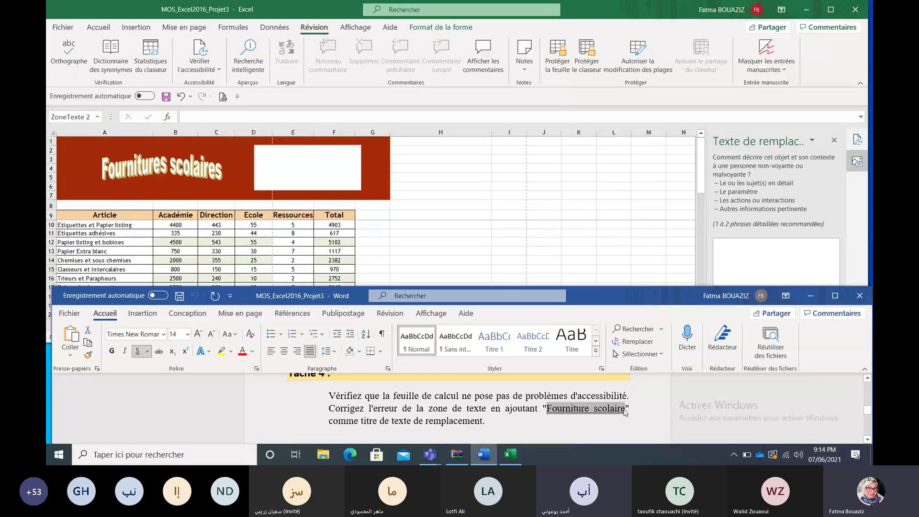
Step: Paste 'Fourniture scolaire' as ZoneTexte 2's alt-text description and confirm it took
{"action": "left_click", "coordinate": [787, 256]}
{"action": "left_click", "coordinate": [767, 256]}
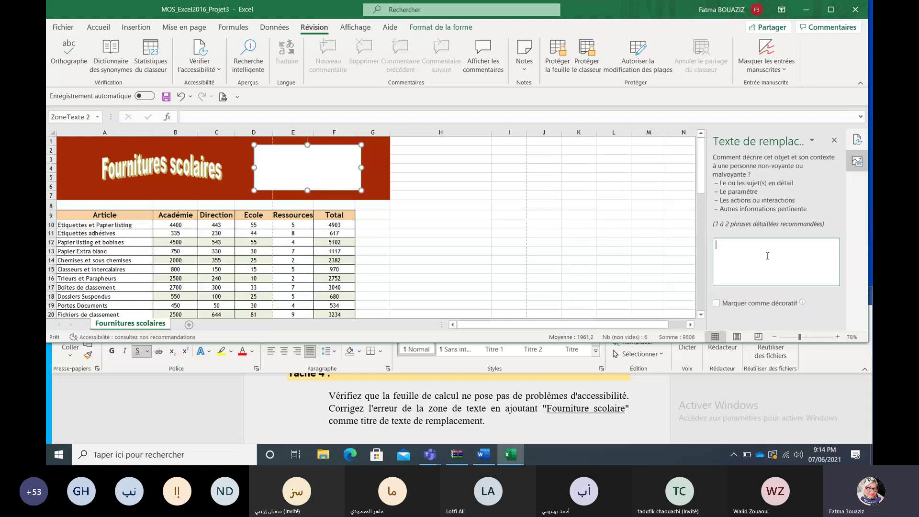
{"action": "key", "text": "ctrl+v"}
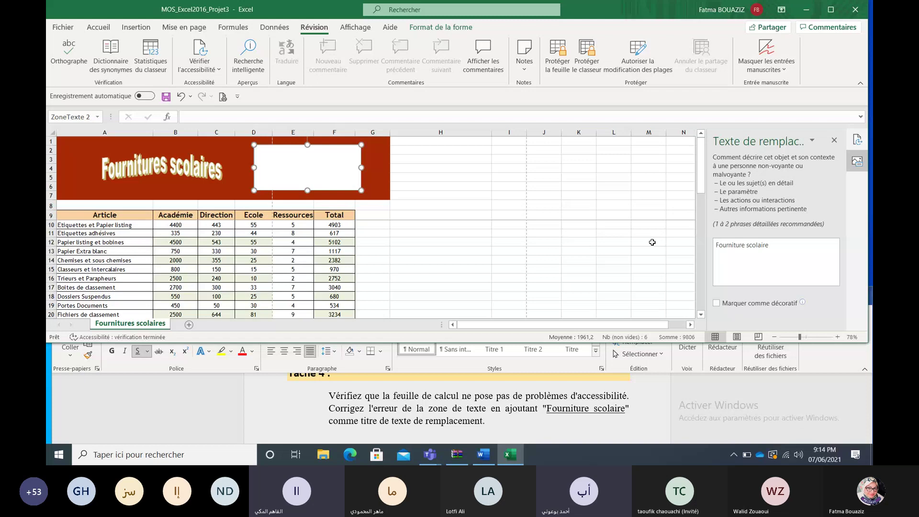
{"action": "left_click", "coordinate": [652, 243]}
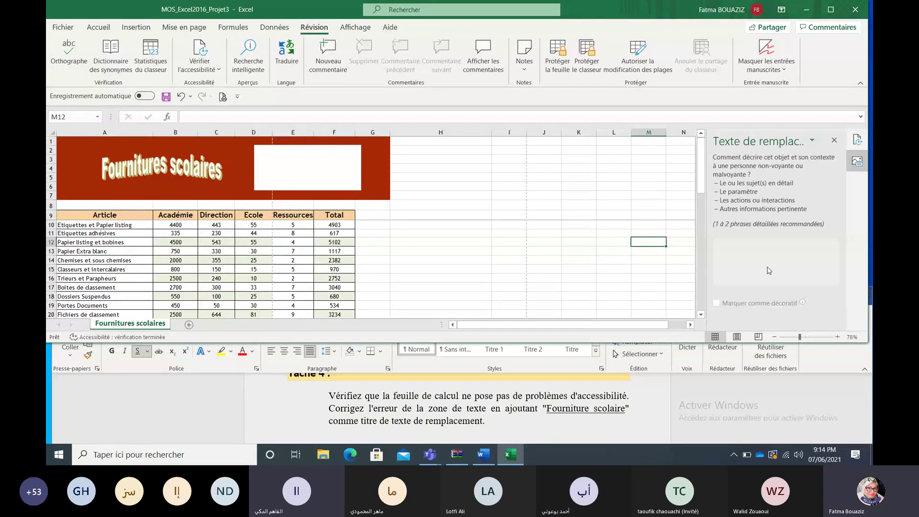
{"action": "left_click", "coordinate": [308, 154]}
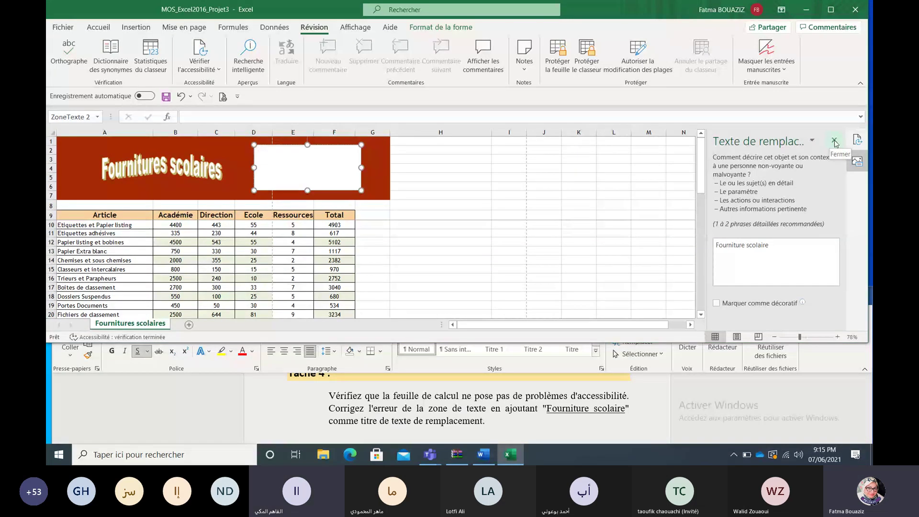
Step: Close the alt-text editor and Accessibility results, glance at the Word instructions, then return to Excel
{"action": "left_click", "coordinate": [834, 142]}
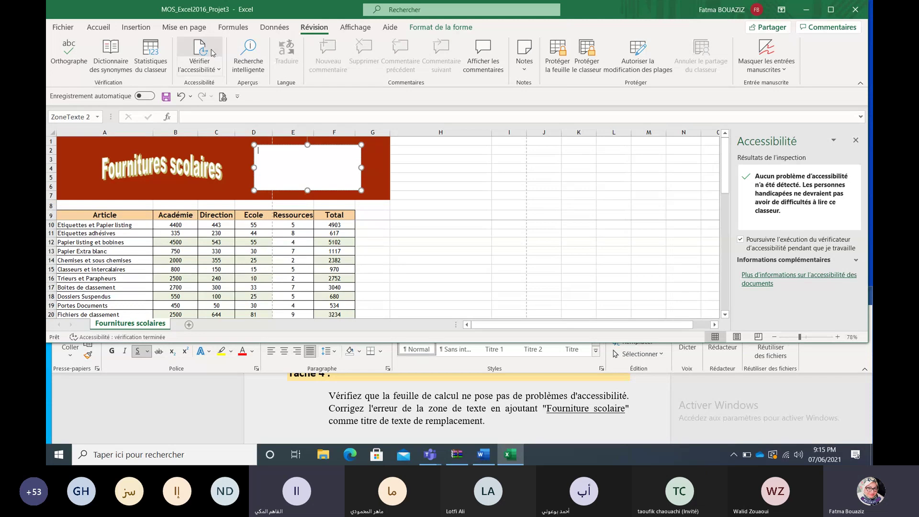
{"action": "left_click", "coordinate": [212, 69]}
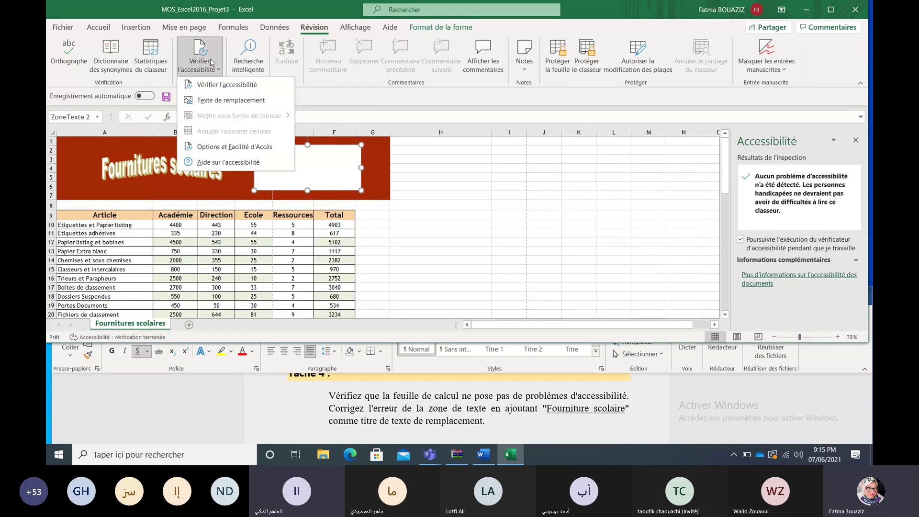
{"action": "left_click", "coordinate": [223, 86]}
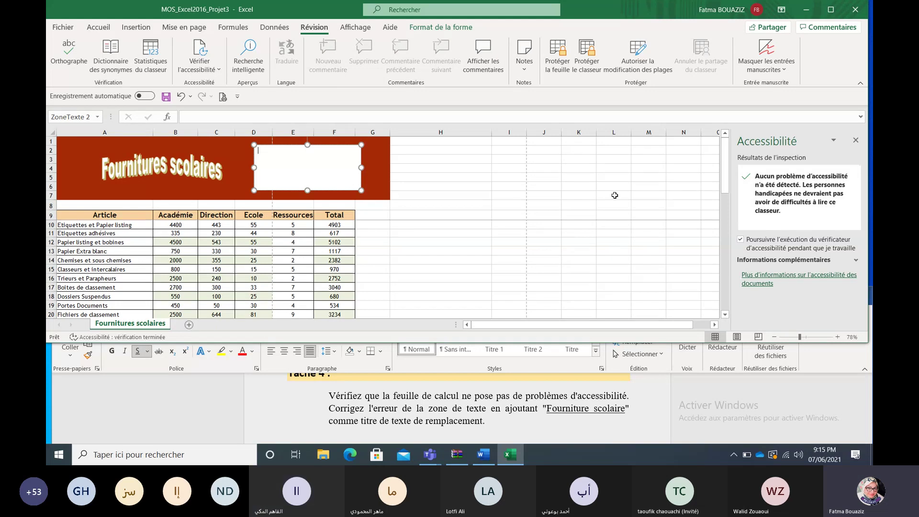
{"action": "left_click", "coordinate": [855, 140]}
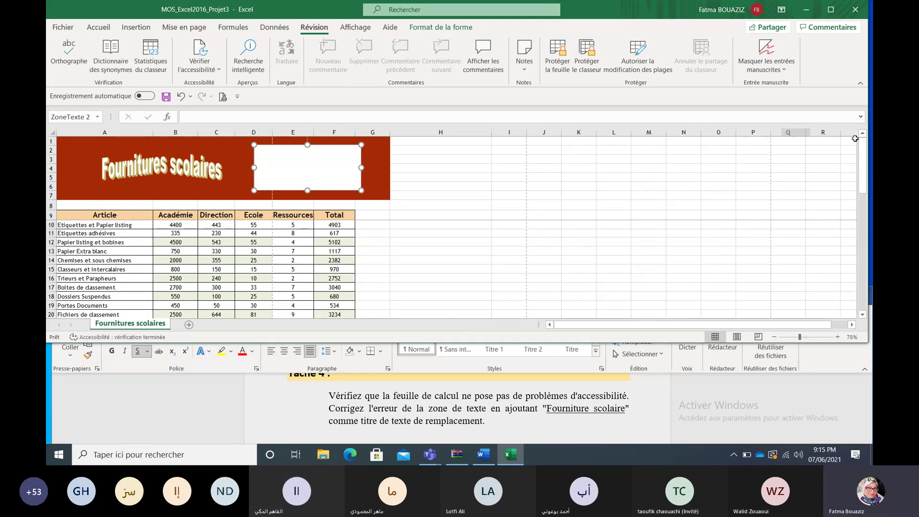
{"action": "left_click", "coordinate": [848, 380]}
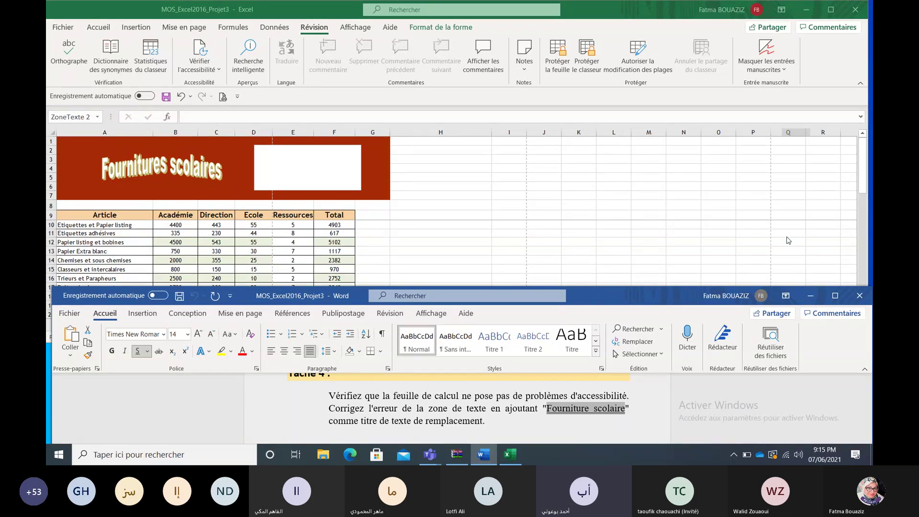
{"action": "left_click", "coordinate": [827, 75]}
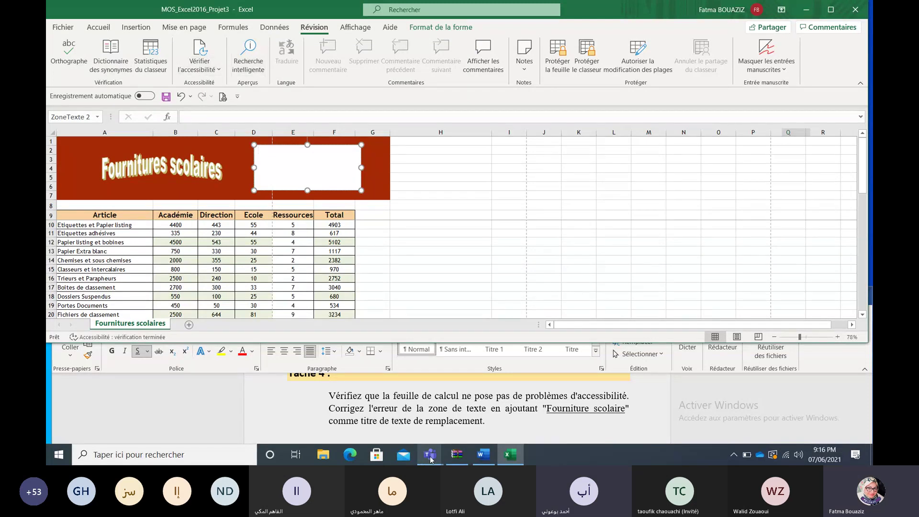
Step: Switch to the Teams meeting and briefly show, then hide, the participants list
{"action": "mouse_move", "coordinate": [430, 460]}
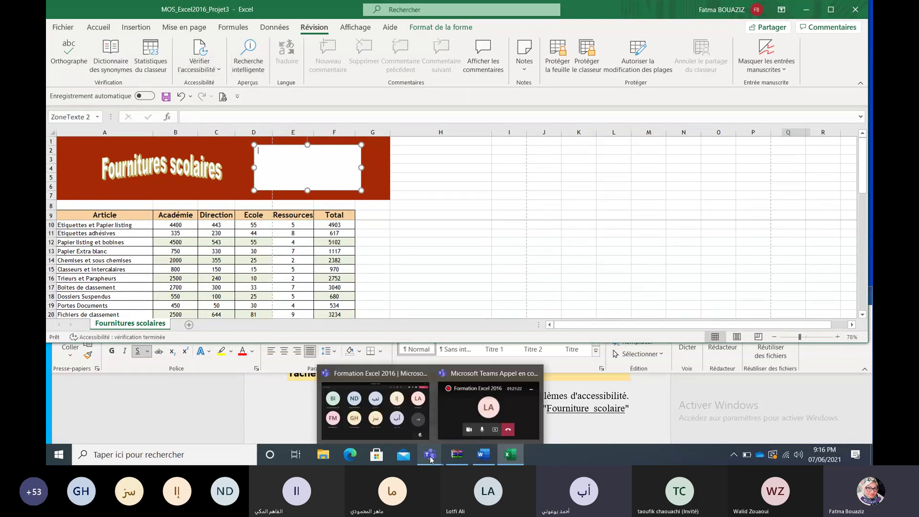
{"action": "left_click", "coordinate": [401, 423]}
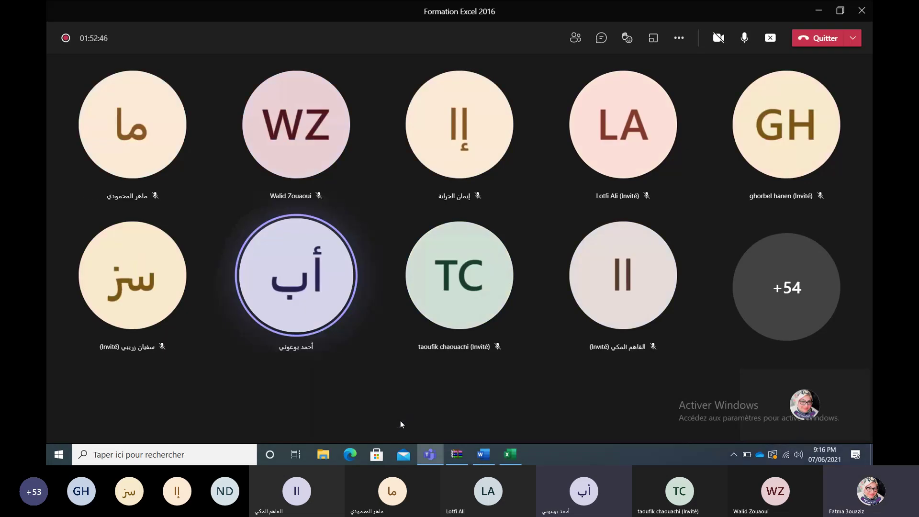
{"action": "left_click", "coordinate": [572, 41]}
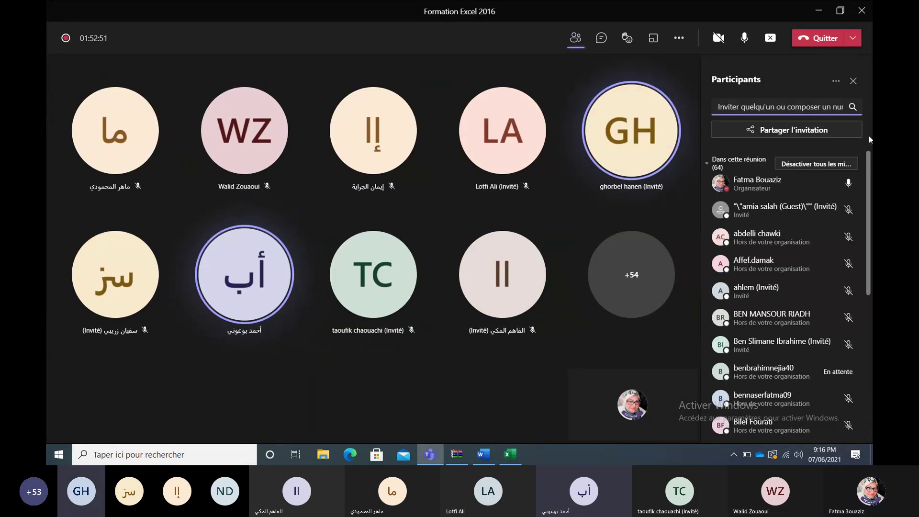
{"action": "left_click", "coordinate": [853, 80]}
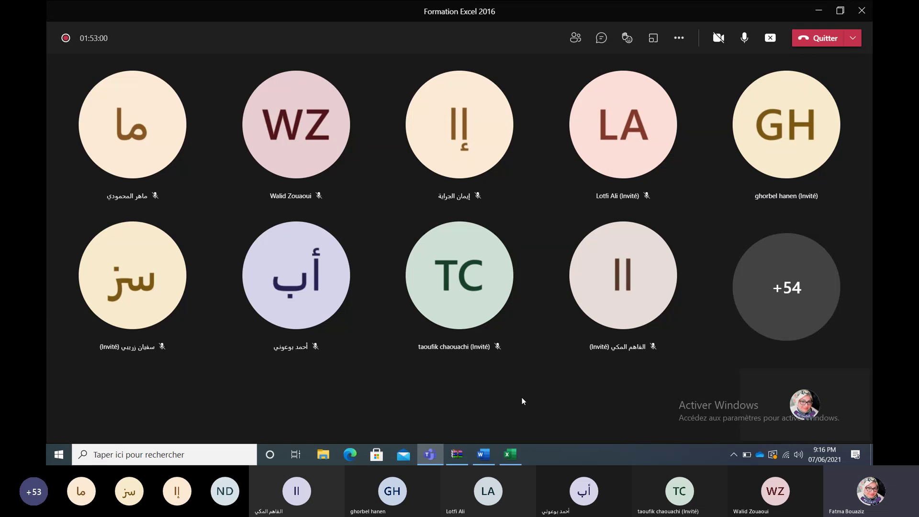
Step: Close the Projet3 workbook without saving its changes
{"action": "mouse_move", "coordinate": [481, 458]}
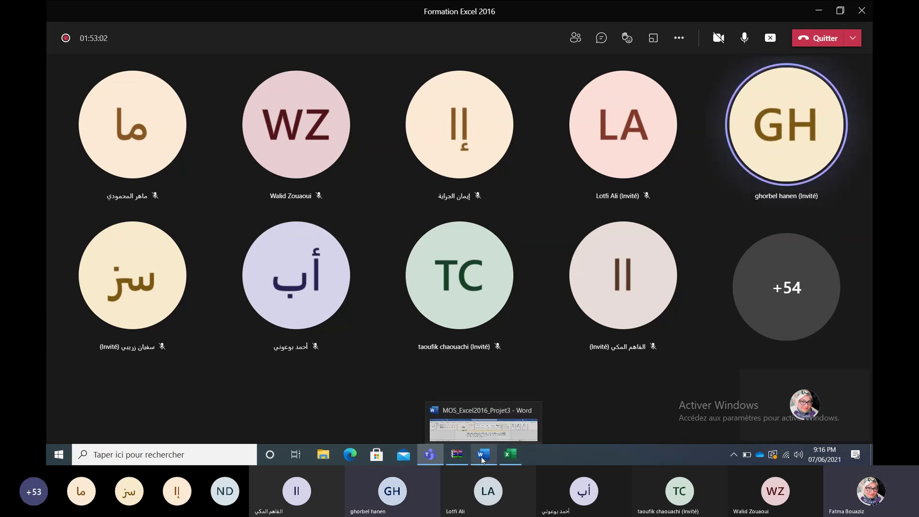
{"action": "left_click", "coordinate": [482, 457]}
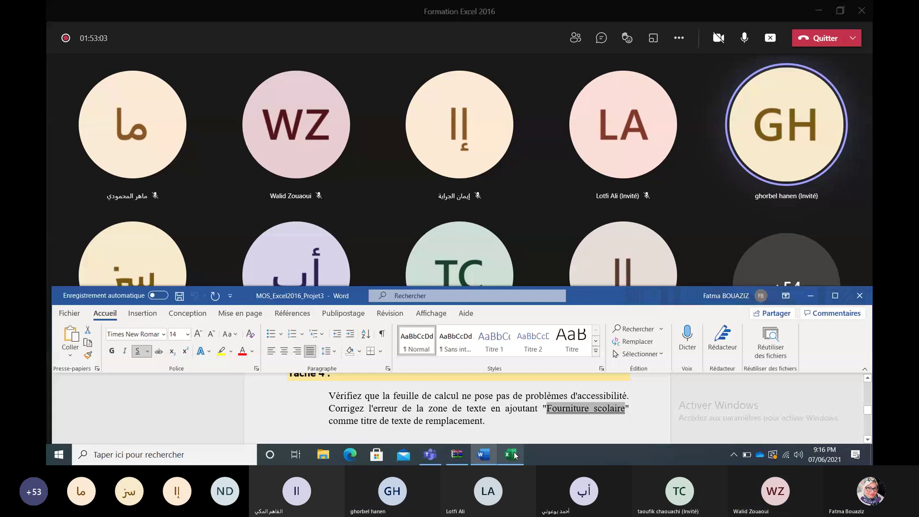
{"action": "left_click", "coordinate": [511, 455]}
{"action": "left_click", "coordinate": [855, 14]}
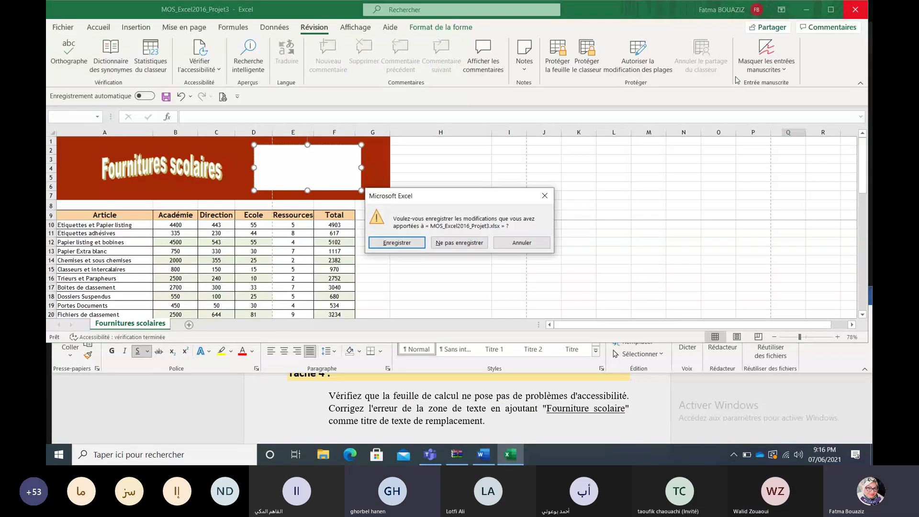
{"action": "left_click", "coordinate": [468, 243]}
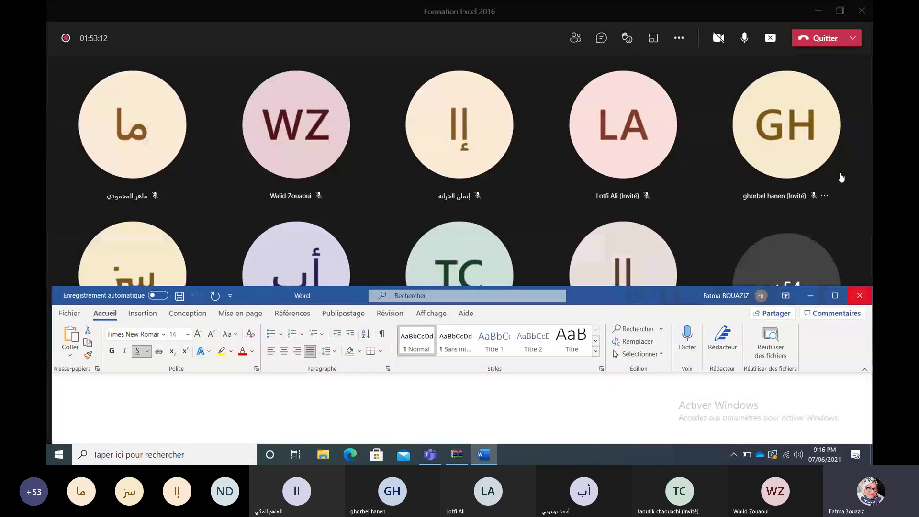
Step: Minimize Teams and navigate the WinRAR archive into the Projet4 folder
{"action": "left_click", "coordinate": [821, 7]}
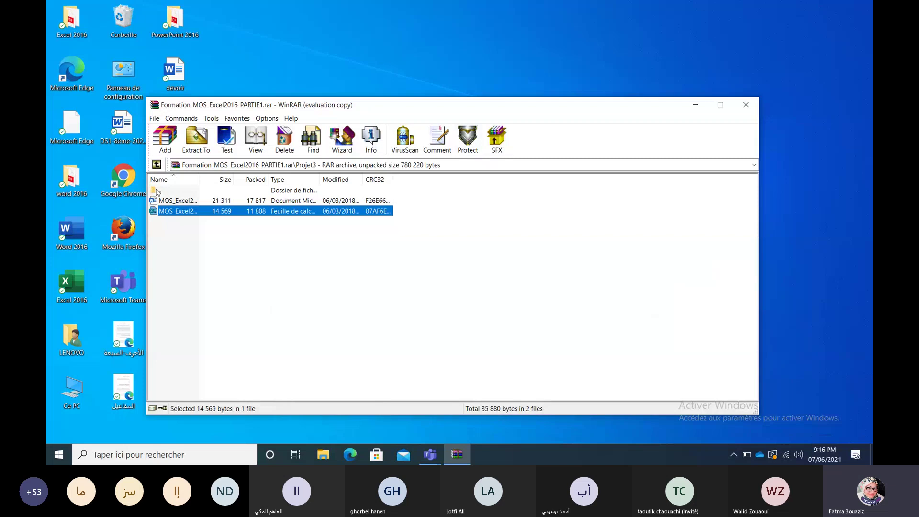
{"action": "double_click", "coordinate": [158, 190]}
{"action": "left_click", "coordinate": [166, 233]}
{"action": "double_click", "coordinate": [167, 232]}
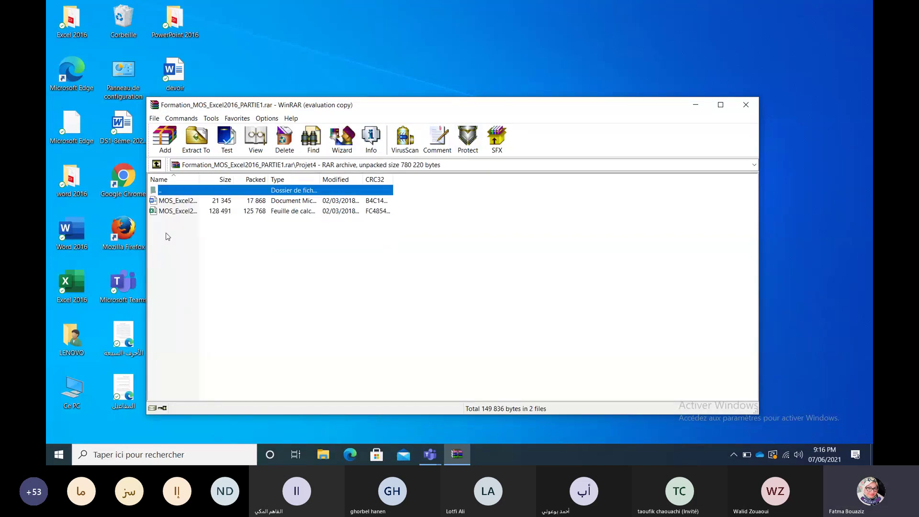
Step: Open the Projet4 Word instructions and MOS_Excel2016_Projet4 workbook, enabling editing in both
{"action": "double_click", "coordinate": [177, 200]}
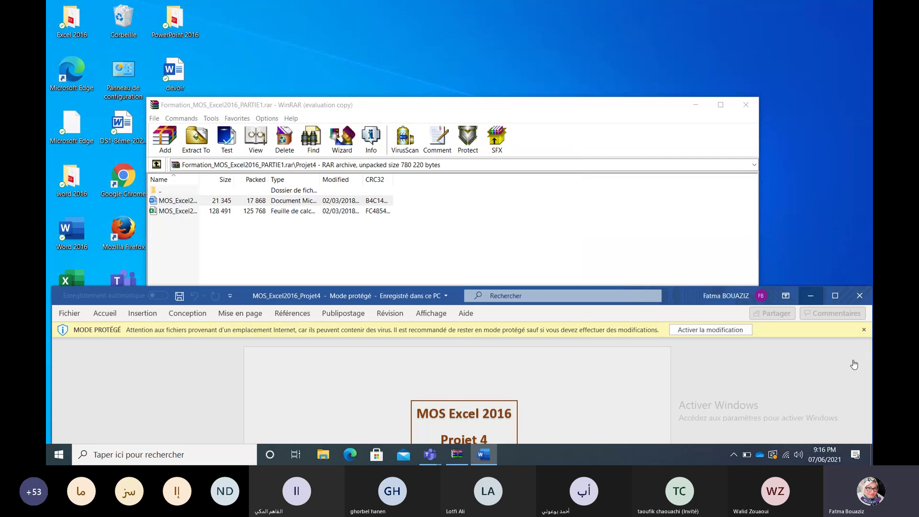
{"action": "left_click", "coordinate": [718, 329]}
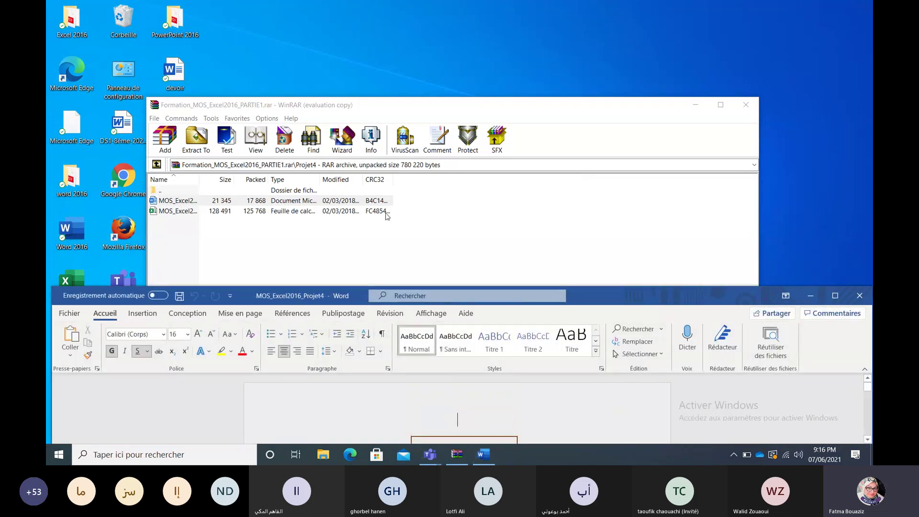
{"action": "double_click", "coordinate": [173, 211]}
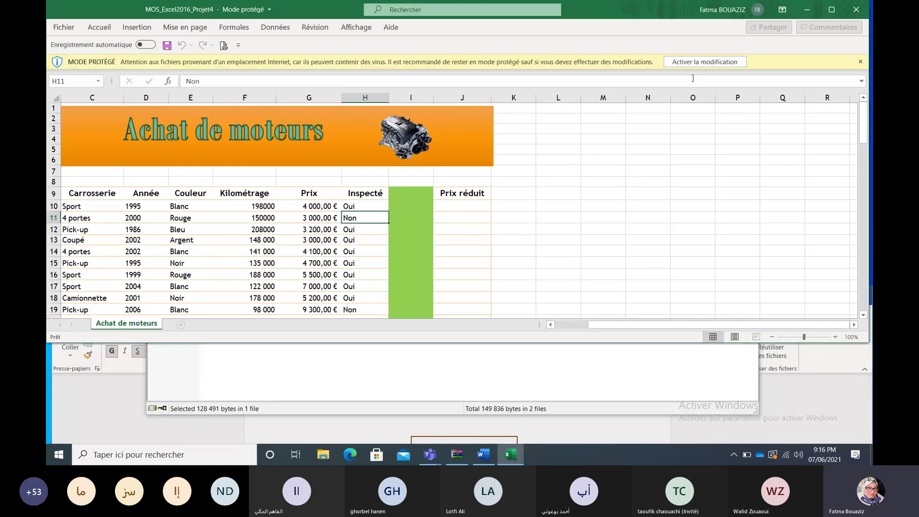
{"action": "left_click", "coordinate": [702, 62]}
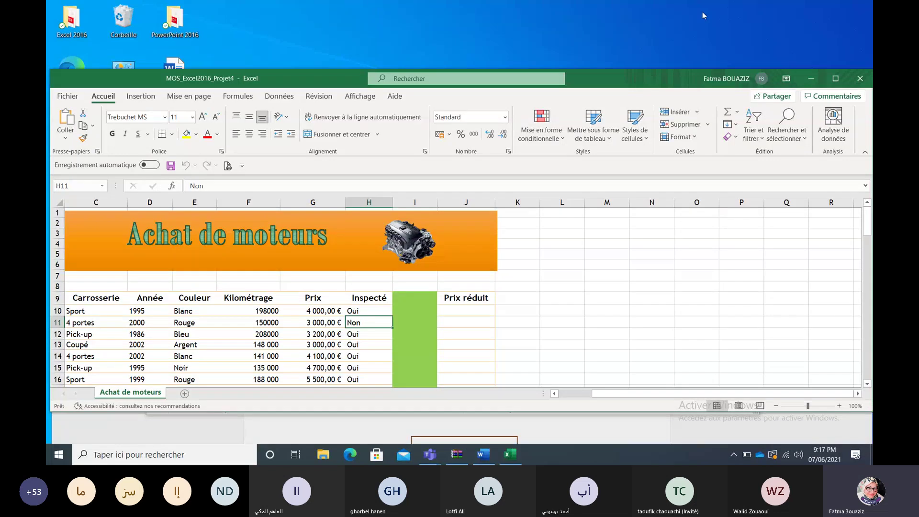
Step: Raise the Excel window, scroll the Word instructions to Tâche 1, then return to Excel
{"action": "left_click_drag", "start_coordinate": [653, 77], "coordinate": [647, 8]}
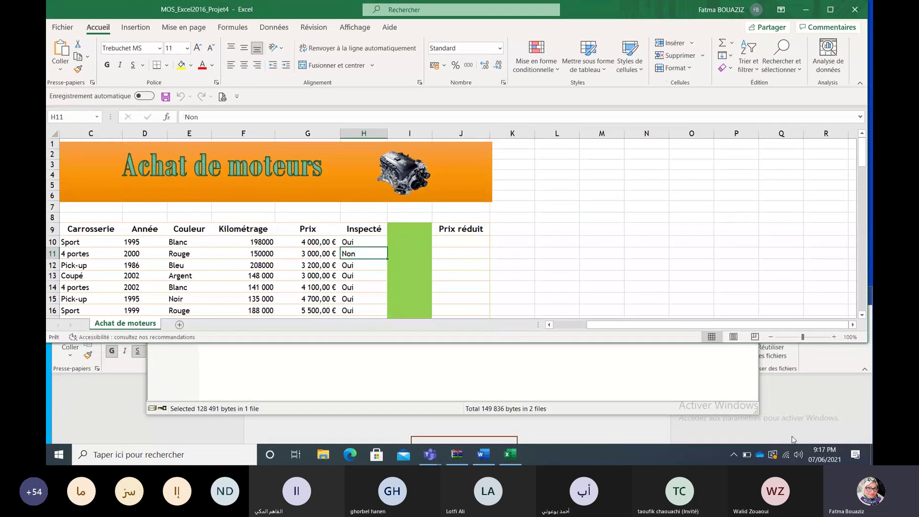
{"action": "left_click", "coordinate": [793, 415]}
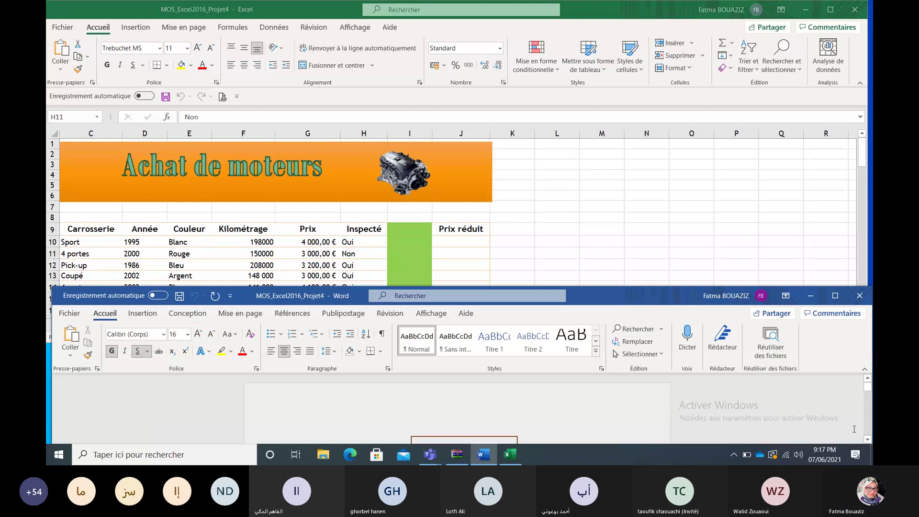
{"action": "left_click", "coordinate": [868, 440]}
{"action": "left_click", "coordinate": [868, 440]}
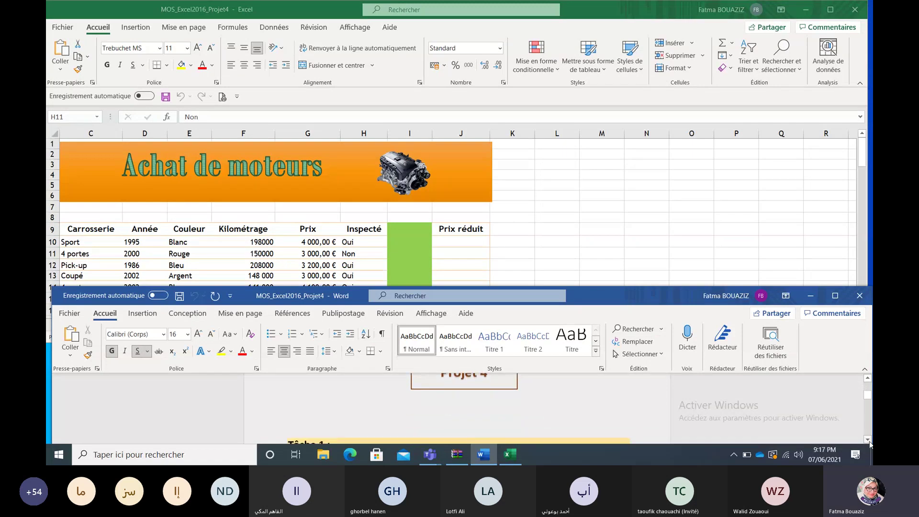
{"action": "left_click", "coordinate": [868, 440]}
{"action": "left_click", "coordinate": [868, 440]}
{"action": "left_click", "coordinate": [868, 441]}
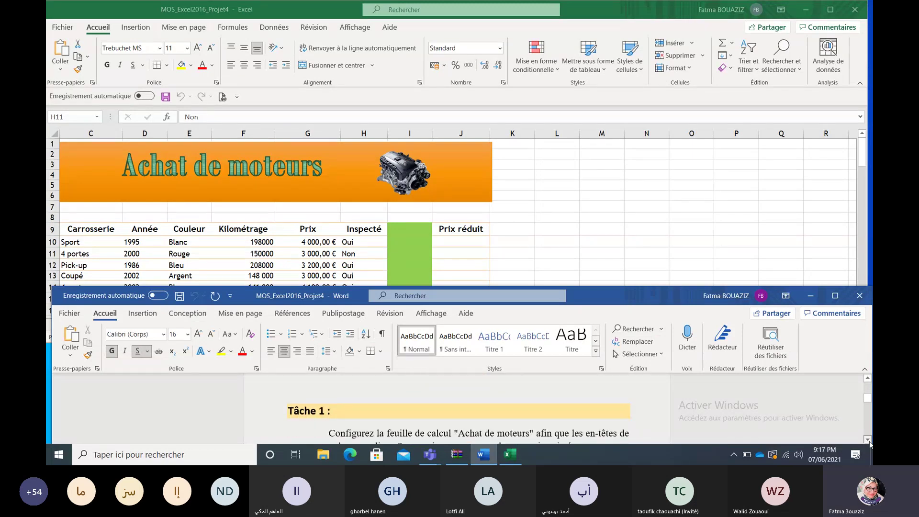
{"action": "left_click", "coordinate": [868, 440]}
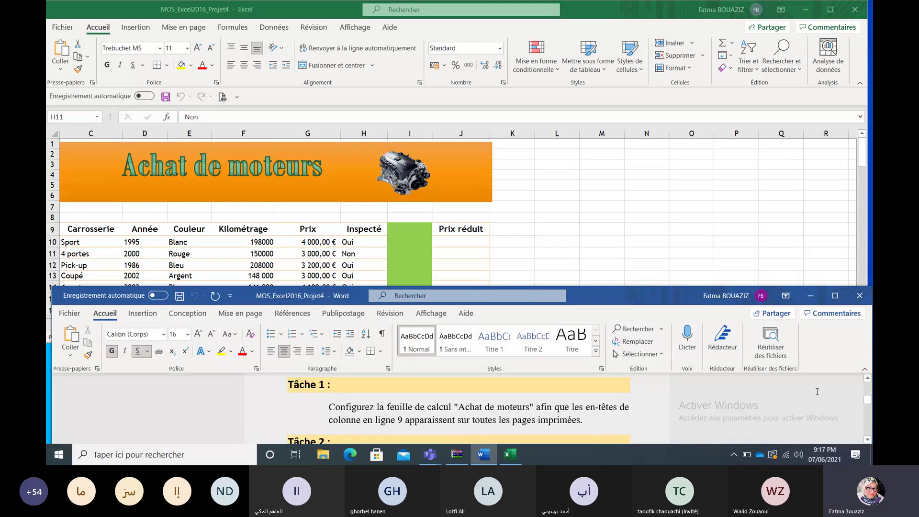
{"action": "key", "text": "alt+Tab"}
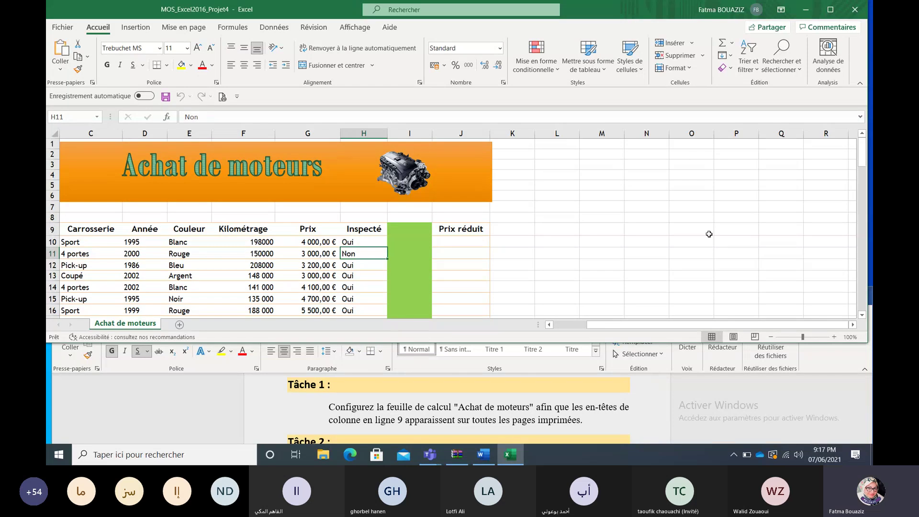
Step: Set row 9 ($9:$9) as the print title rows repeated at the top of each page
{"action": "left_click", "coordinate": [178, 27]}
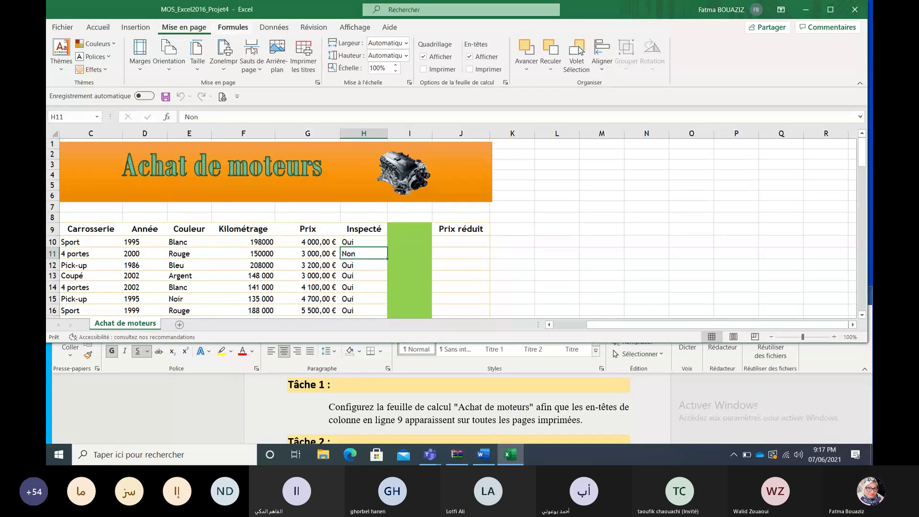
{"action": "left_click", "coordinate": [311, 64]}
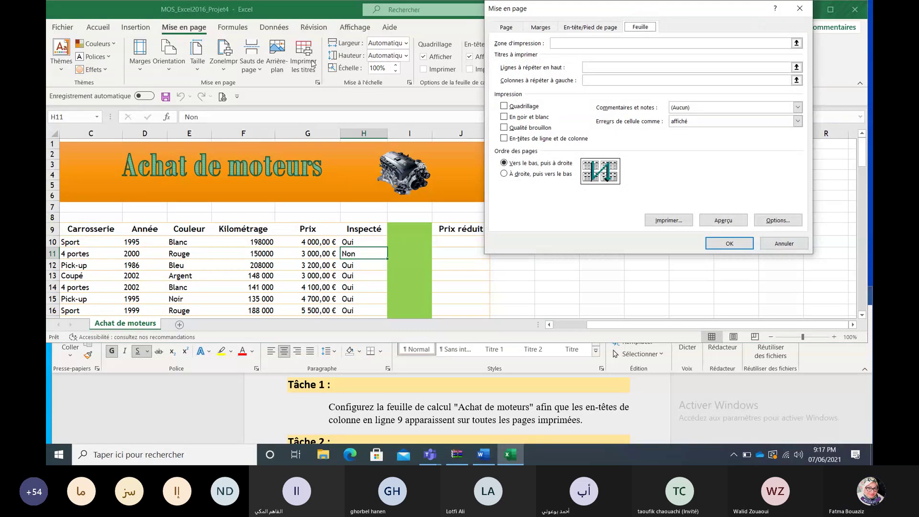
{"action": "left_click", "coordinate": [601, 69]}
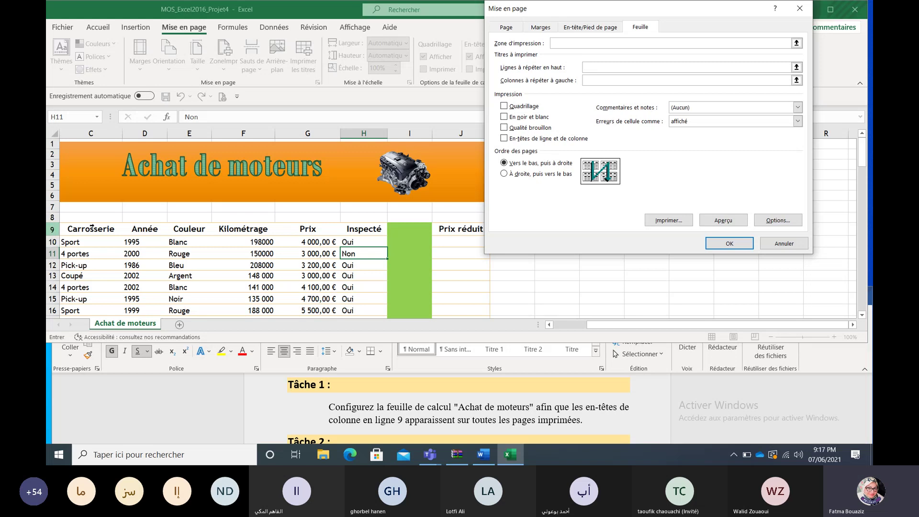
{"action": "left_click", "coordinate": [91, 228]}
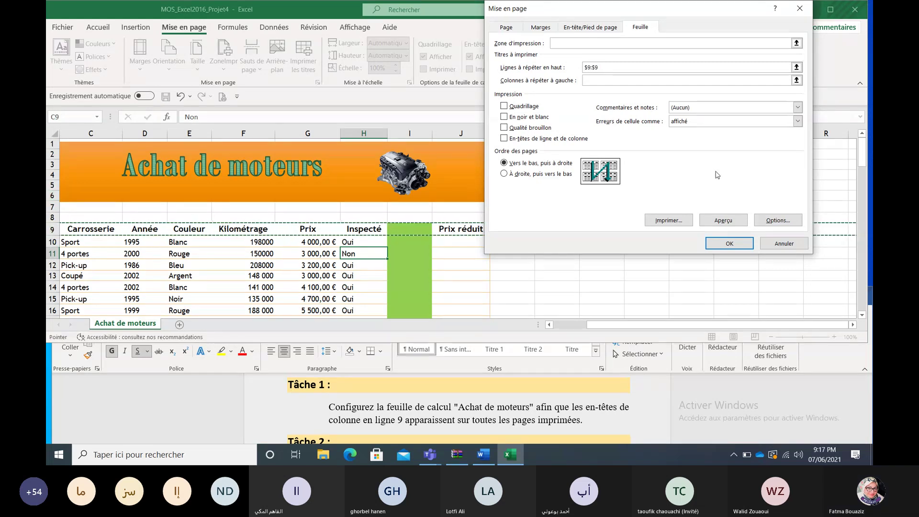
{"action": "left_click", "coordinate": [719, 242]}
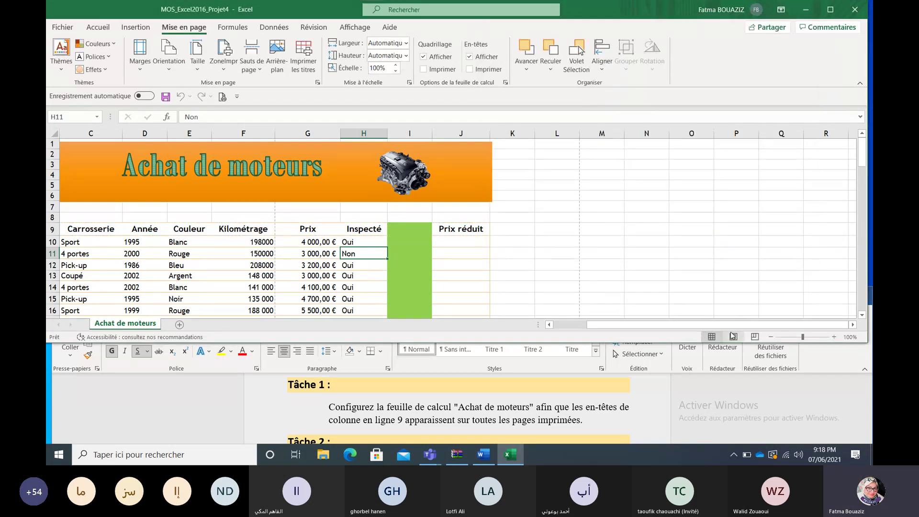
{"action": "left_click", "coordinate": [777, 418]}
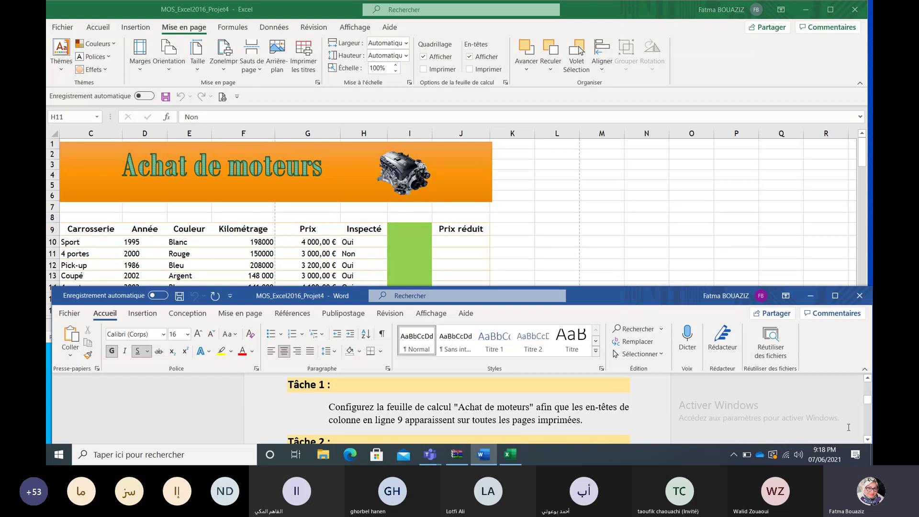
Step: Scroll the Word instructions to Tâche 2 (replace Pick-up with Caravane), then return to Excel
{"action": "left_click", "coordinate": [867, 439]}
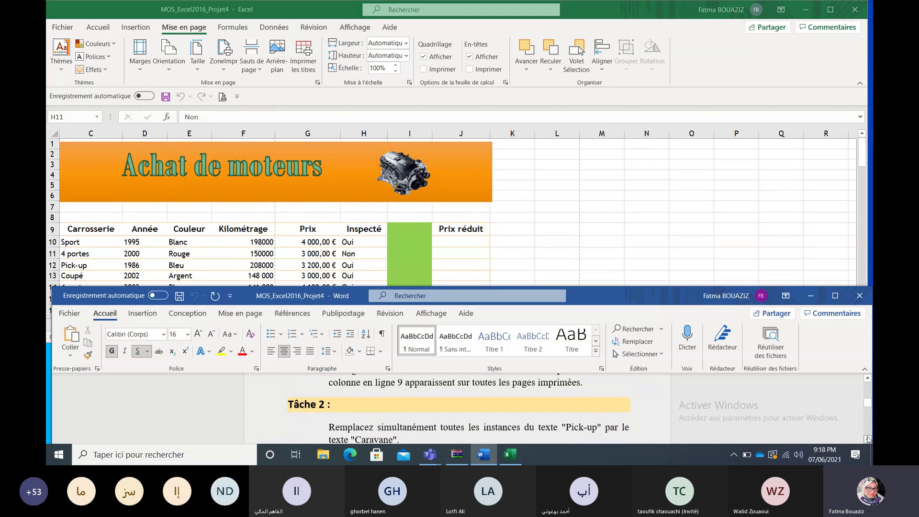
{"action": "left_click", "coordinate": [868, 439]}
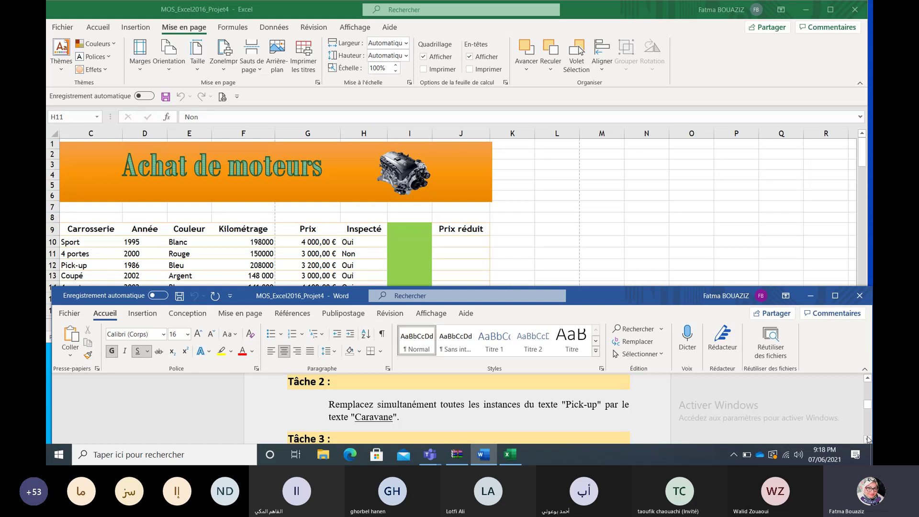
{"action": "left_click", "coordinate": [767, 222]}
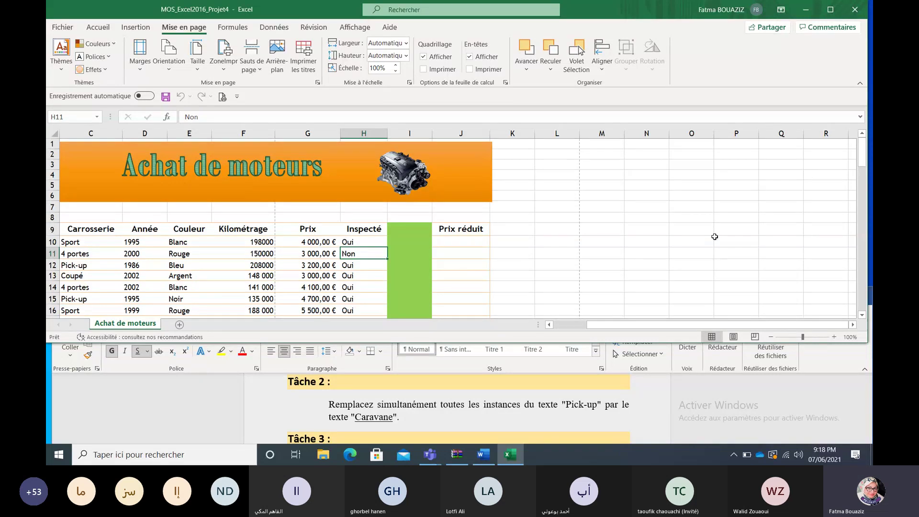
Step: In Find and Replace, paste 'Pick-up' as the search text and 'Caravane' as the replacement
{"action": "key", "text": "ctrl+h"}
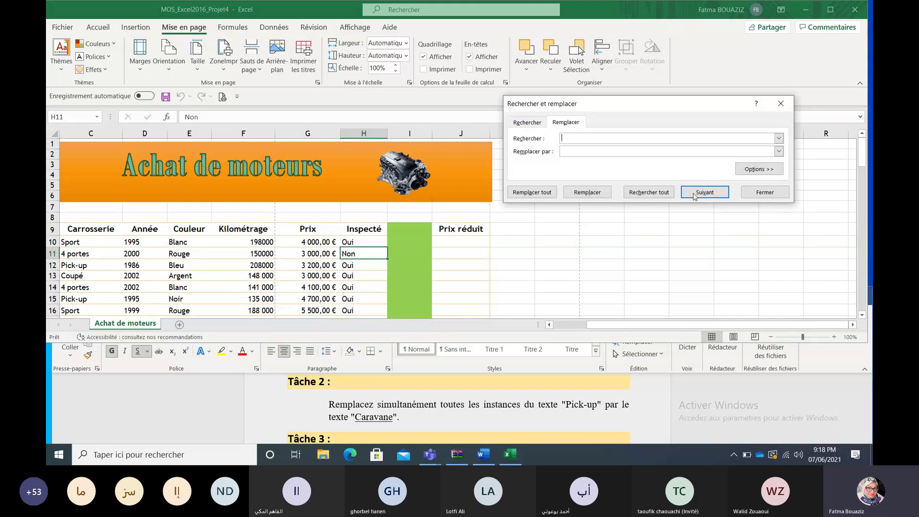
{"action": "left_click", "coordinate": [587, 406]}
{"action": "left_click_drag", "start_coordinate": [593, 405], "coordinate": [567, 405]}
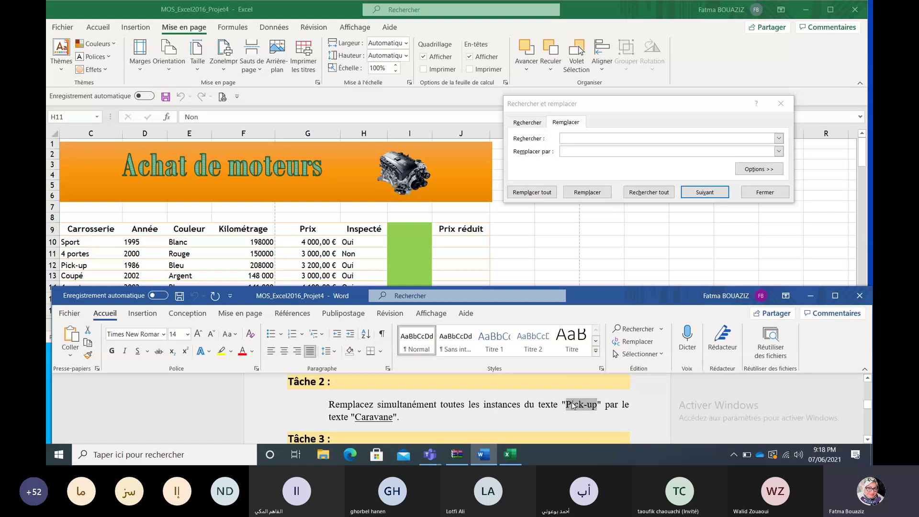
{"action": "left_click", "coordinate": [630, 137]}
{"action": "key", "text": "ctrl+v"}
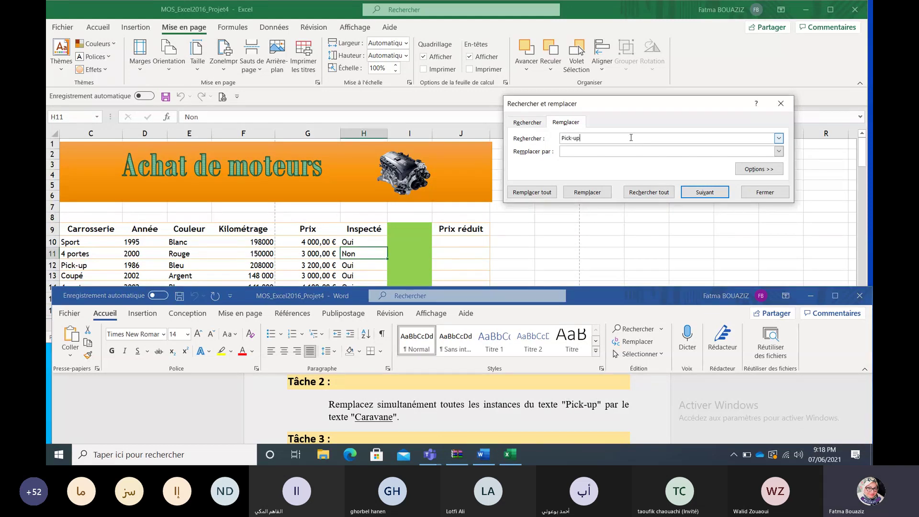
{"action": "double_click", "coordinate": [382, 418]}
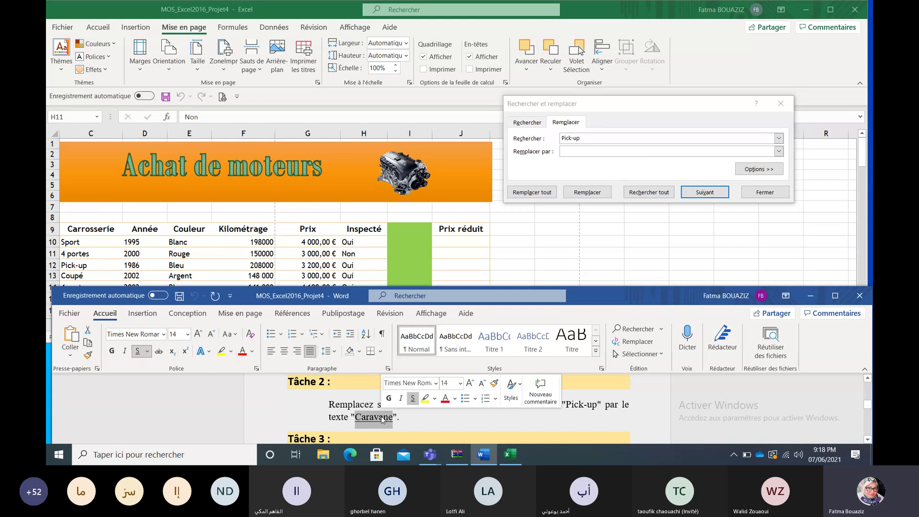
{"action": "key", "text": "ctrl+c"}
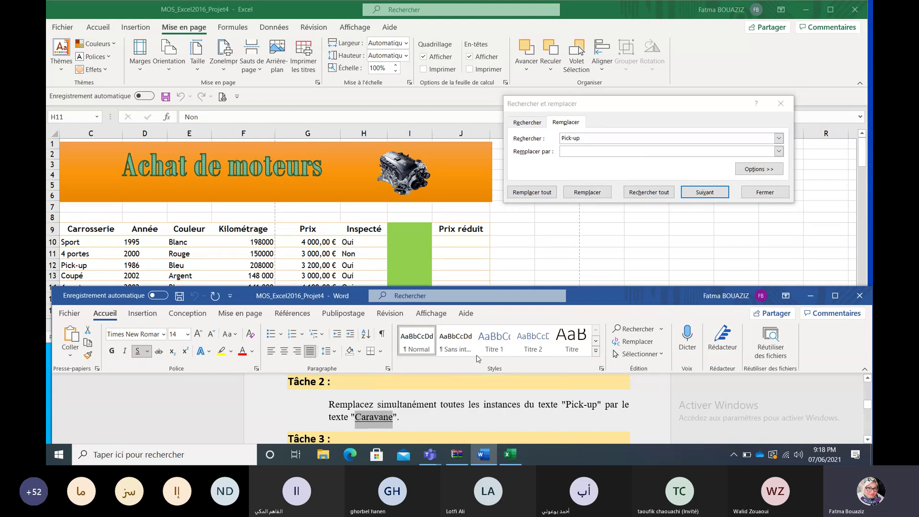
{"action": "left_click", "coordinate": [604, 152]}
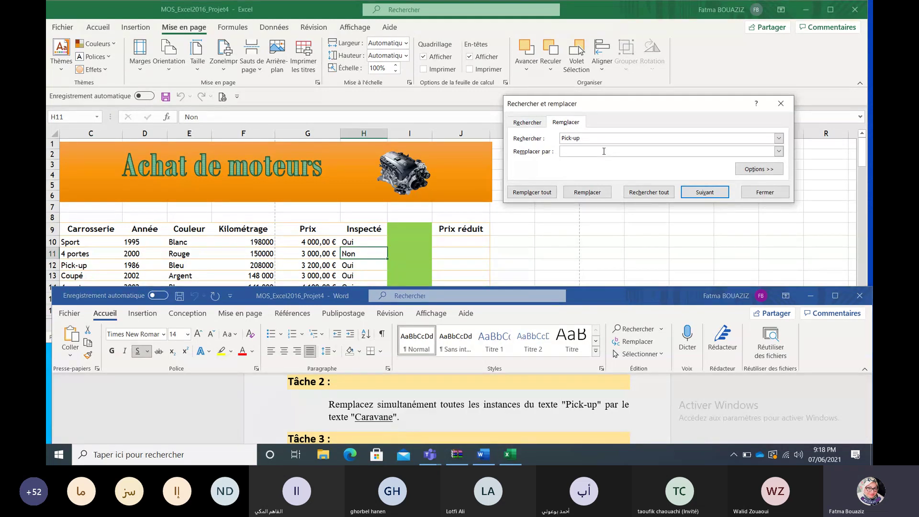
{"action": "key", "text": "ctrl+v"}
Step: Replace all occurrences (7 replacements), close the dialog, and go back to the Word instructions
{"action": "left_click", "coordinate": [538, 190]}
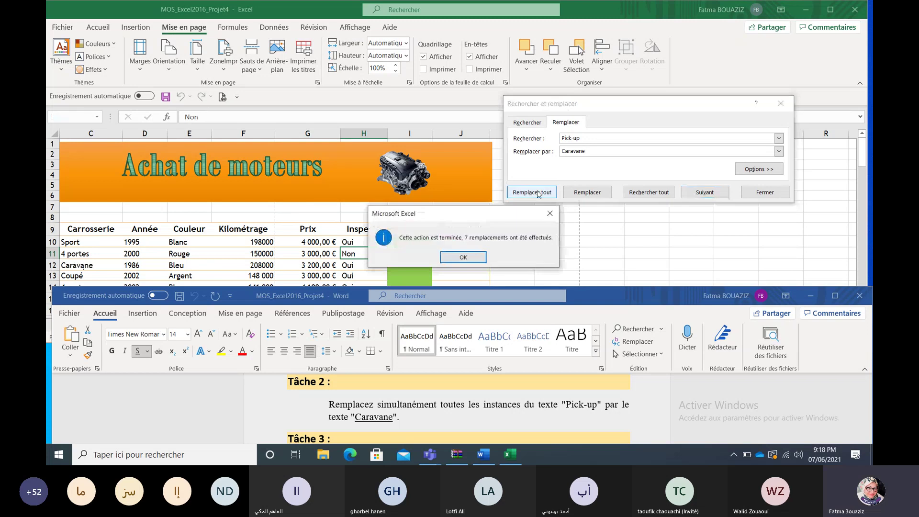
{"action": "left_click", "coordinate": [463, 257]}
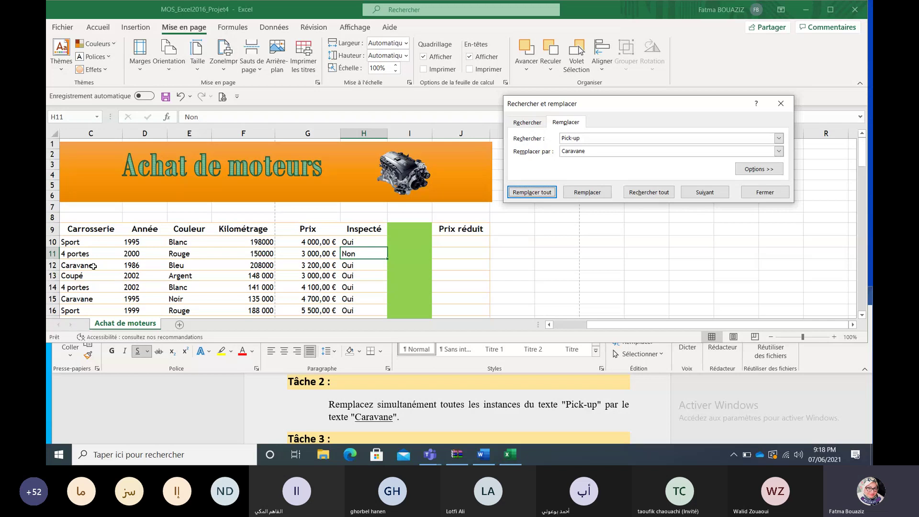
{"action": "left_click", "coordinate": [758, 193]}
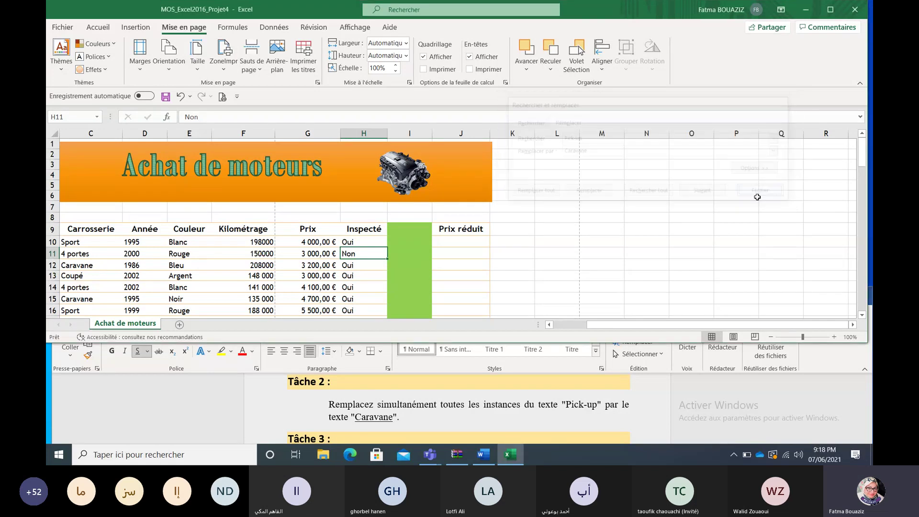
{"action": "left_click", "coordinate": [863, 430]}
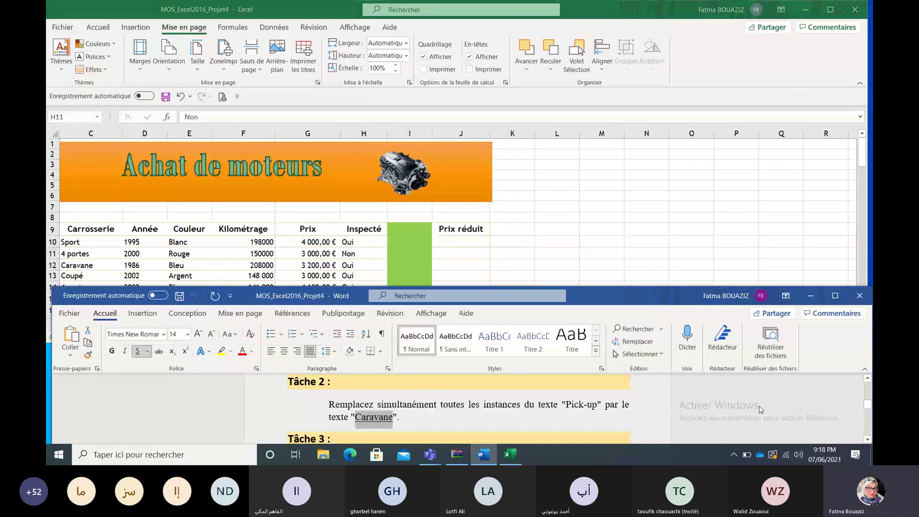
Step: Scroll the Word instructions down to Tâche 3 about the 95% reduced price
{"action": "left_click", "coordinate": [868, 439]}
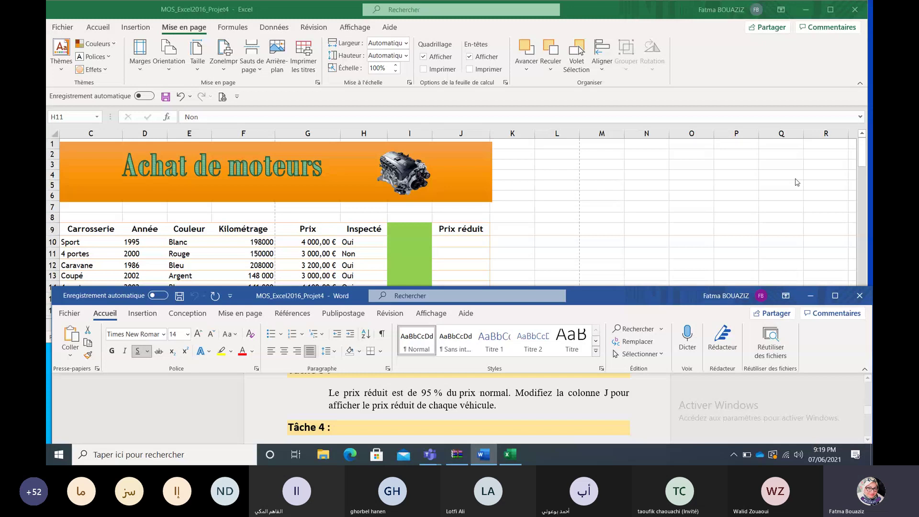
Step: Enter the formula =G10*95% in cell J10
{"action": "left_click", "coordinate": [864, 150]}
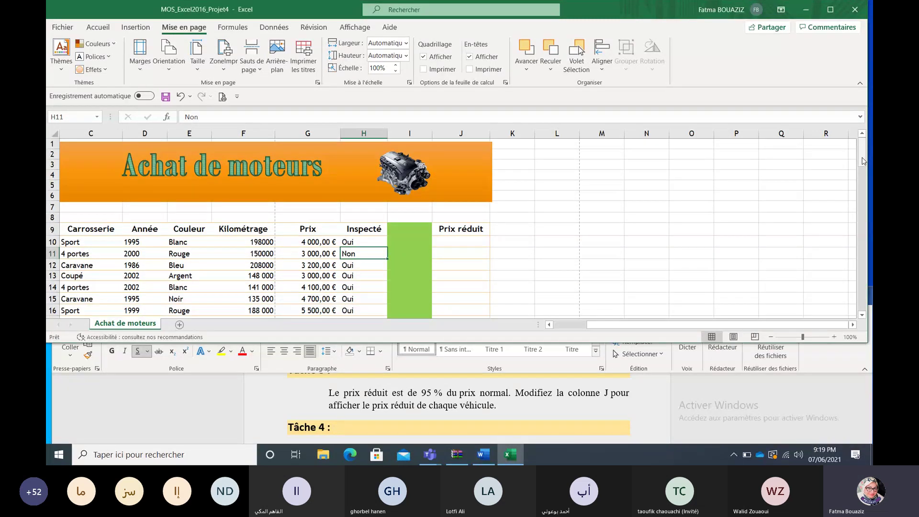
{"action": "left_click_drag", "start_coordinate": [863, 162], "coordinate": [864, 170]}
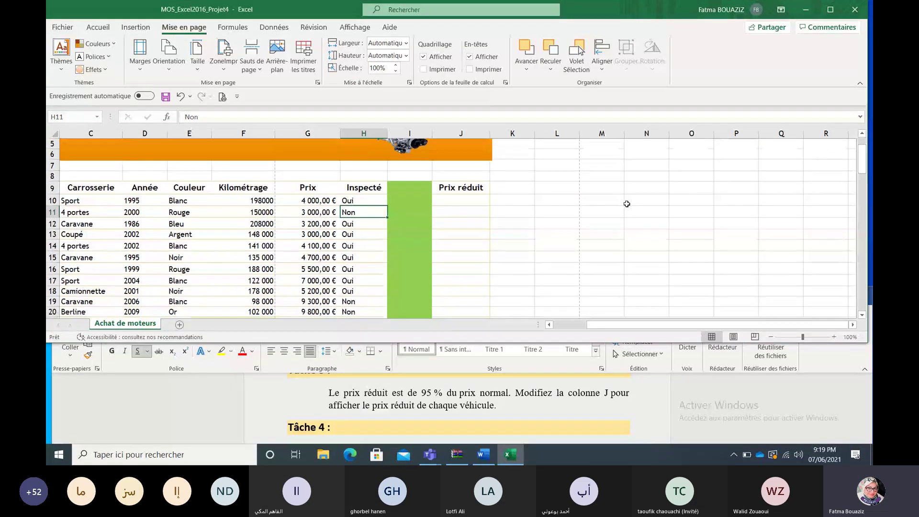
{"action": "double_click", "coordinate": [474, 199]}
{"action": "type", "text": "="}
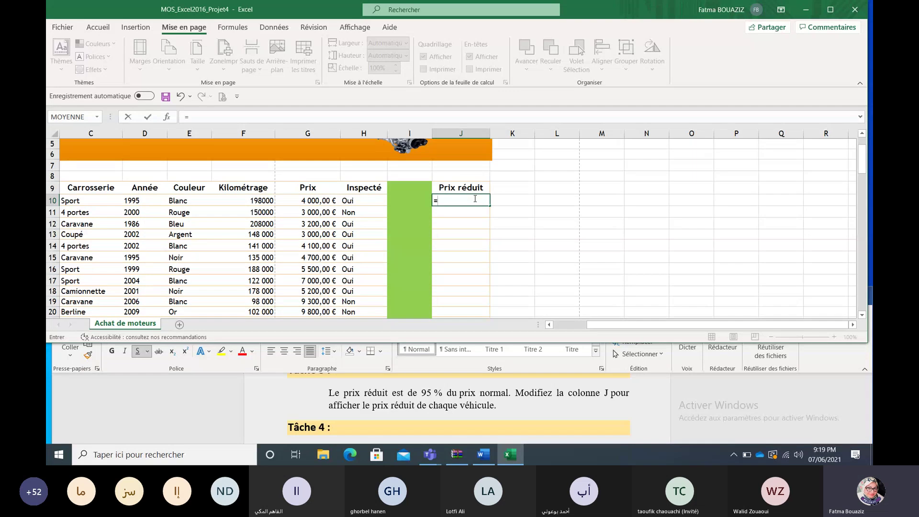
{"action": "left_click", "coordinate": [325, 201]}
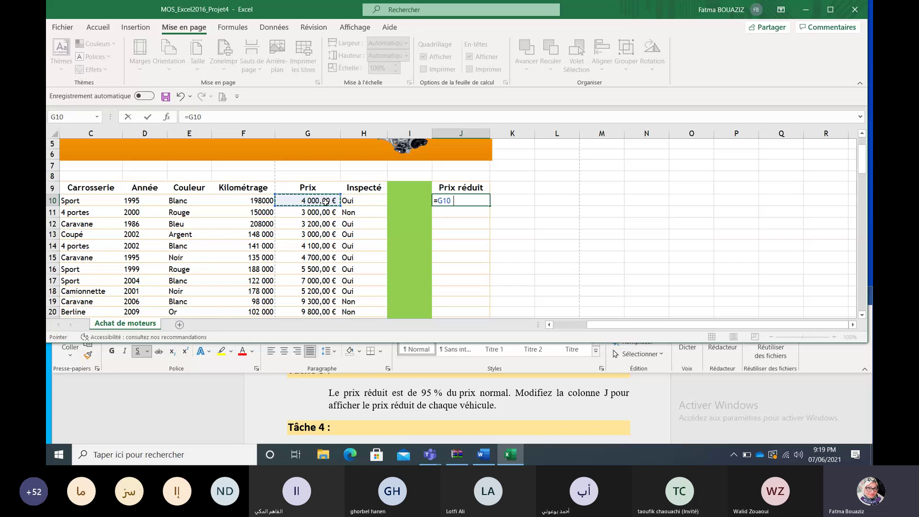
{"action": "type", "text": "*95%"}
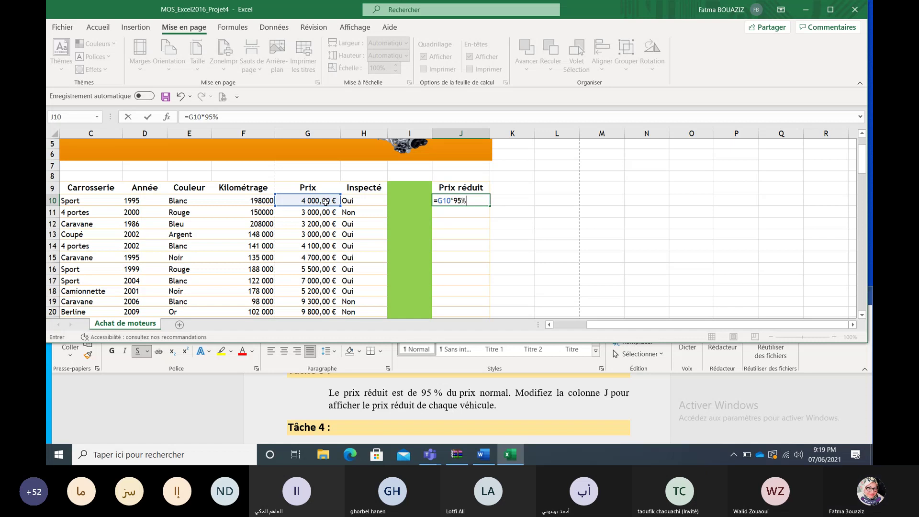
{"action": "key", "text": "Return"}
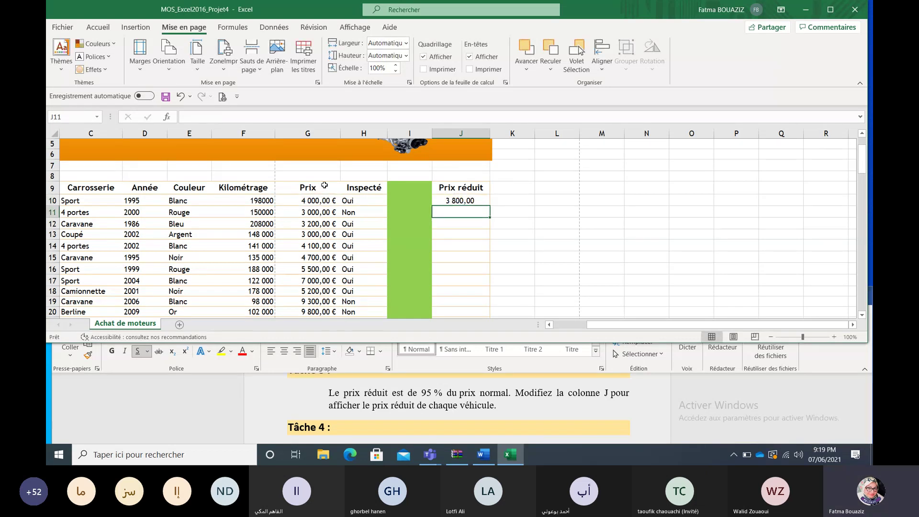
Step: Fill J10's formula down column J through row 40
{"action": "left_click", "coordinate": [476, 200]}
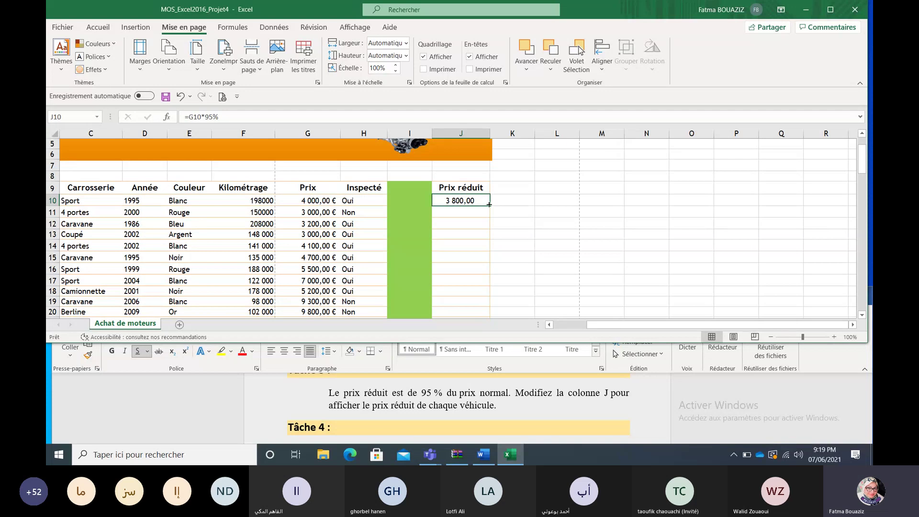
{"action": "left_click_drag", "start_coordinate": [489, 205], "coordinate": [484, 248]}
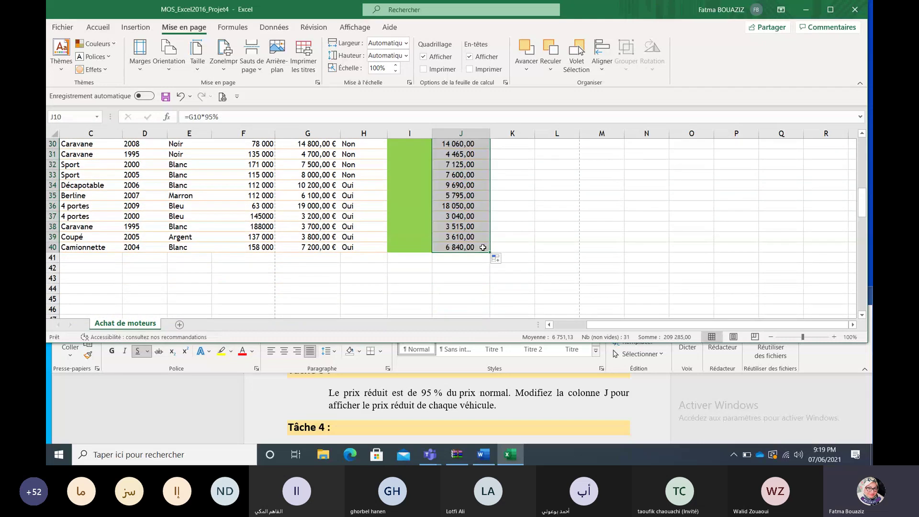
{"action": "left_click_drag", "start_coordinate": [863, 203], "coordinate": [864, 162]}
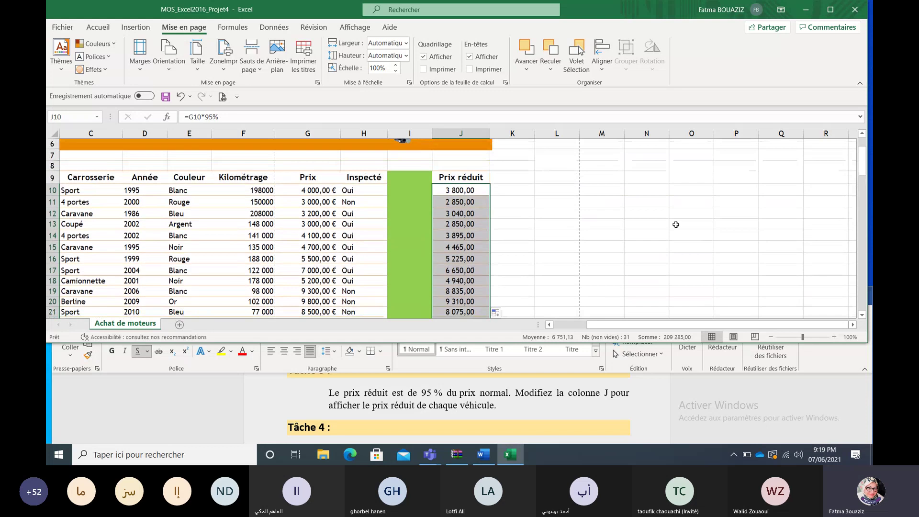
{"action": "left_click", "coordinate": [675, 224]}
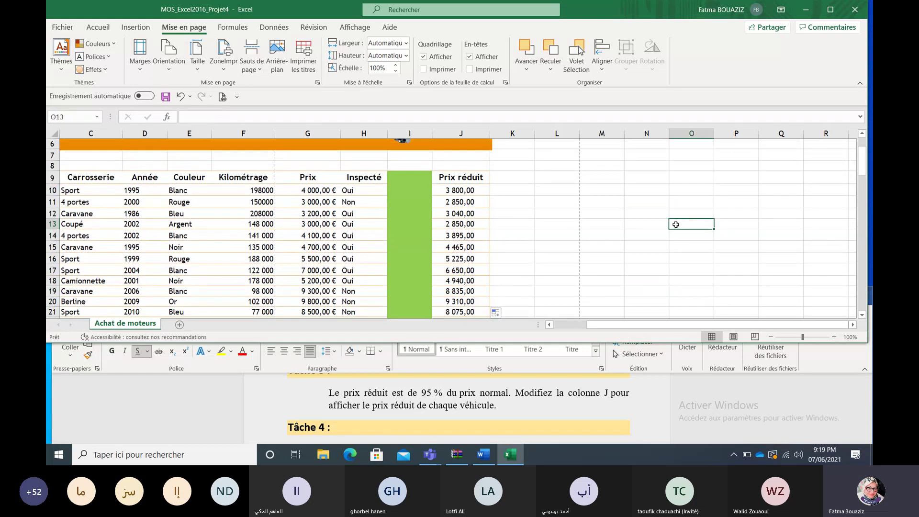
Step: Scroll the Word instructions to Tâche 4 (Brun tanné, Style de tableau clair 17), then select Excel cell C9
{"action": "left_click", "coordinate": [697, 365]}
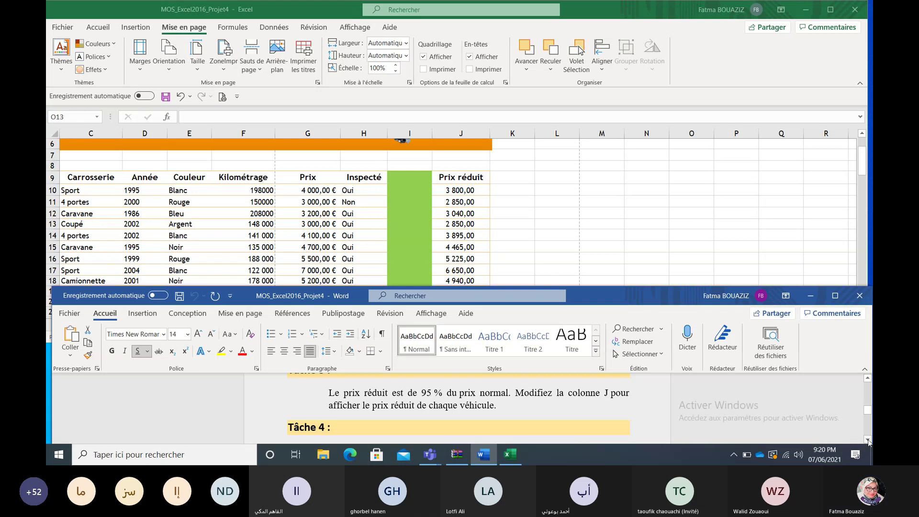
{"action": "left_click", "coordinate": [867, 438]}
{"action": "left_click", "coordinate": [867, 438]}
{"action": "left_click", "coordinate": [867, 438]}
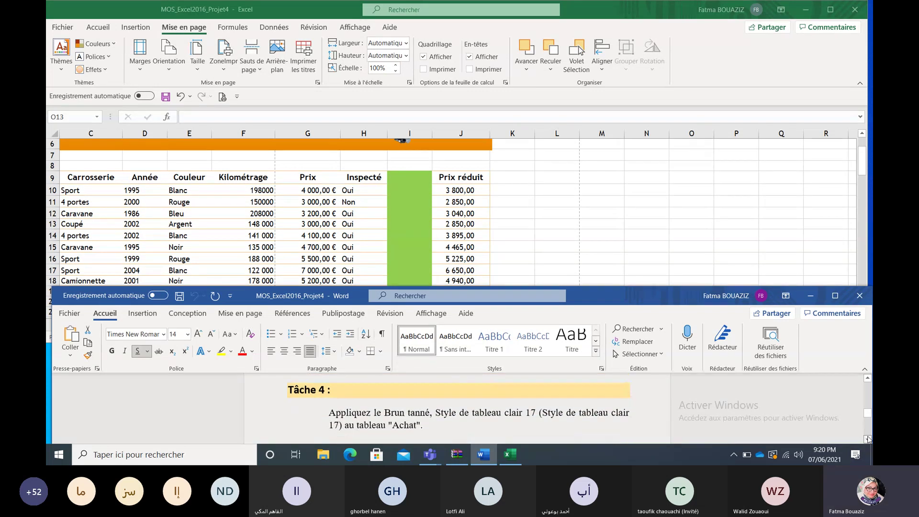
{"action": "left_click", "coordinate": [867, 438]}
{"action": "left_click", "coordinate": [868, 438]}
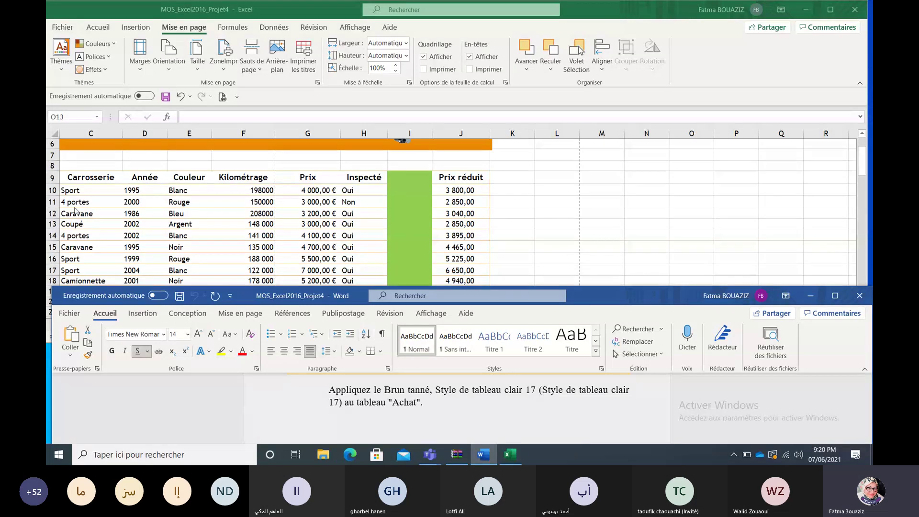
{"action": "left_click", "coordinate": [80, 177]}
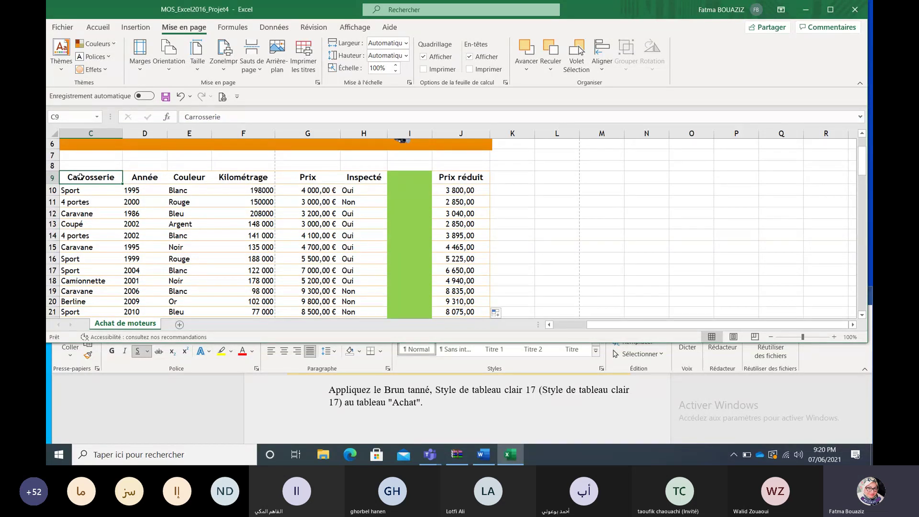
Step: Format the car data C9:J40 as a table with a chosen style and a header row
{"action": "key", "text": "ctrl+shift+Right"}
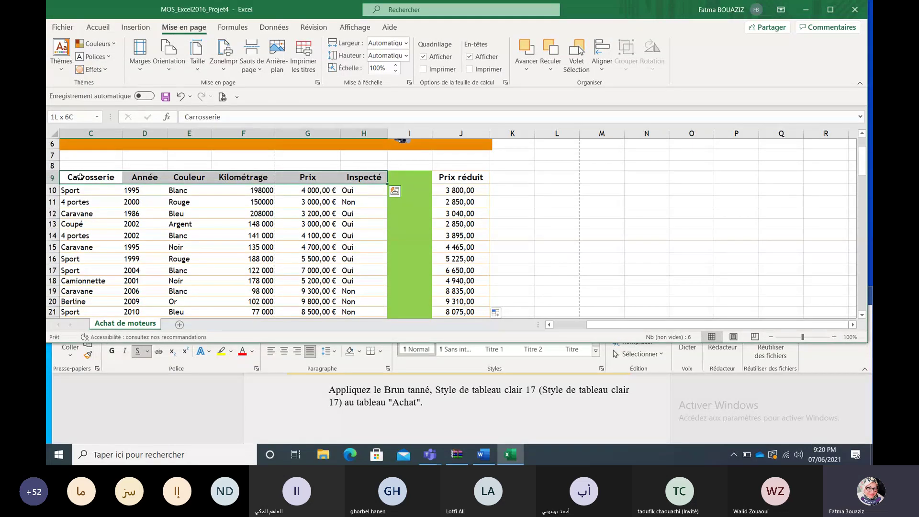
{"action": "key", "text": "ctrl+shift+Right"}
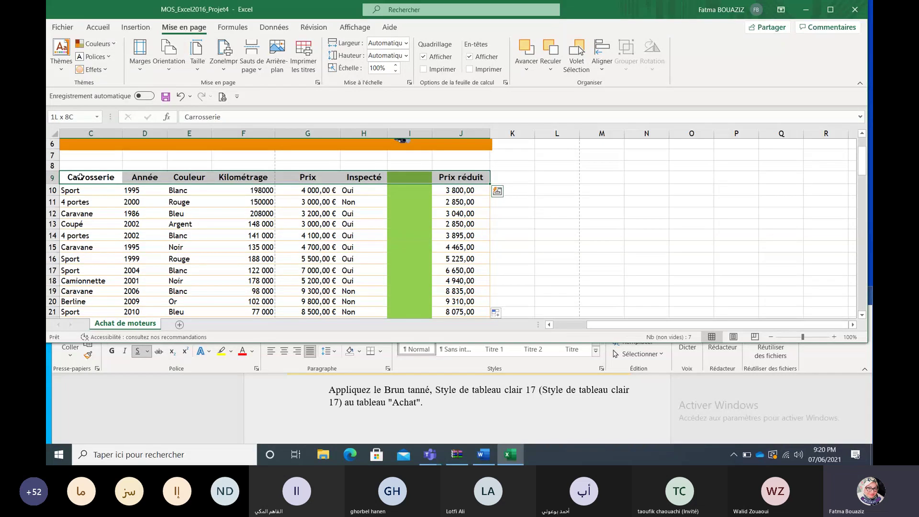
{"action": "key", "text": "ctrl+shift+Down"}
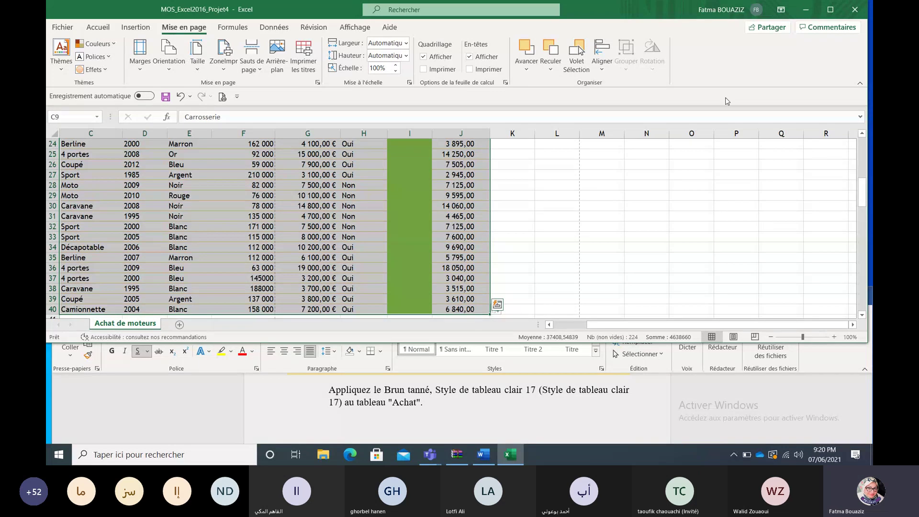
{"action": "left_click_drag", "start_coordinate": [862, 192], "coordinate": [865, 165]}
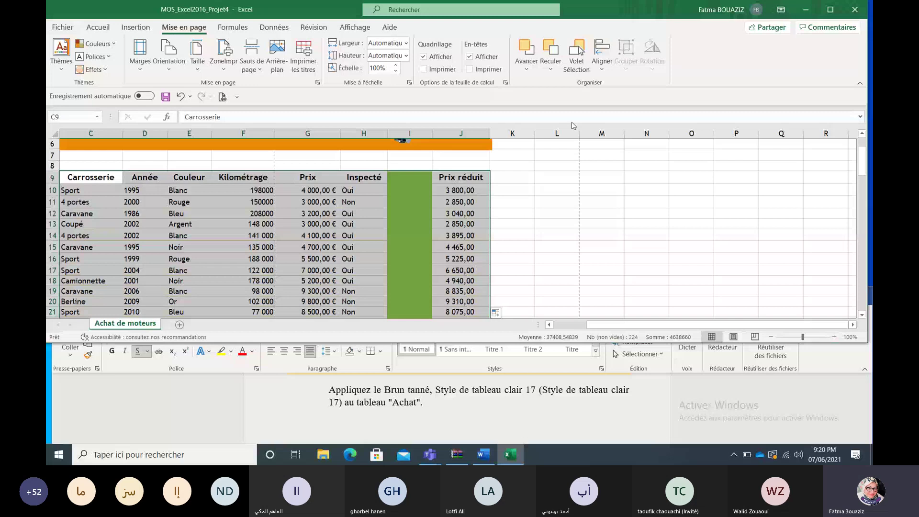
{"action": "left_click", "coordinate": [89, 31]}
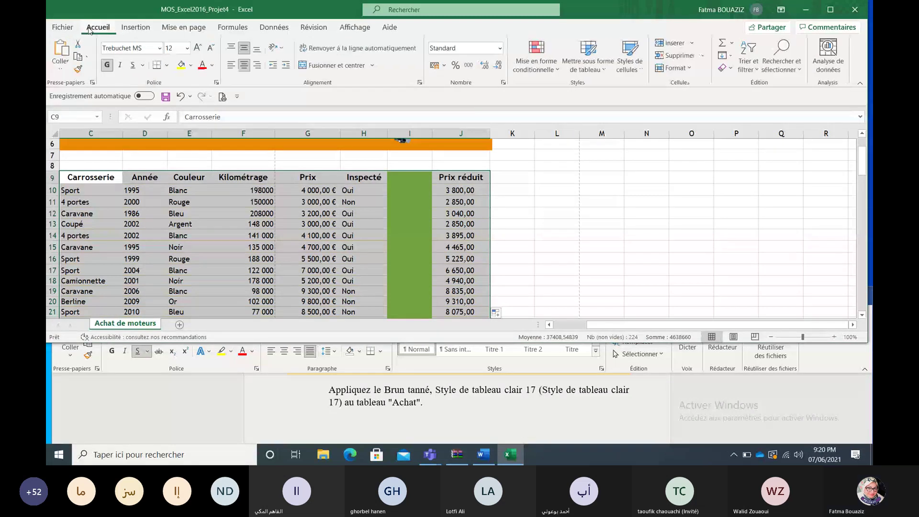
{"action": "left_click", "coordinate": [588, 51]}
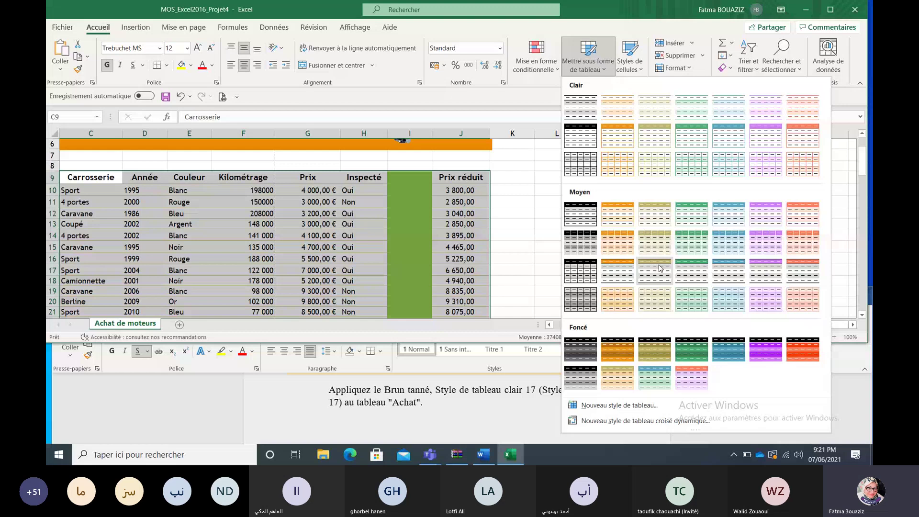
{"action": "left_click", "coordinate": [661, 268]}
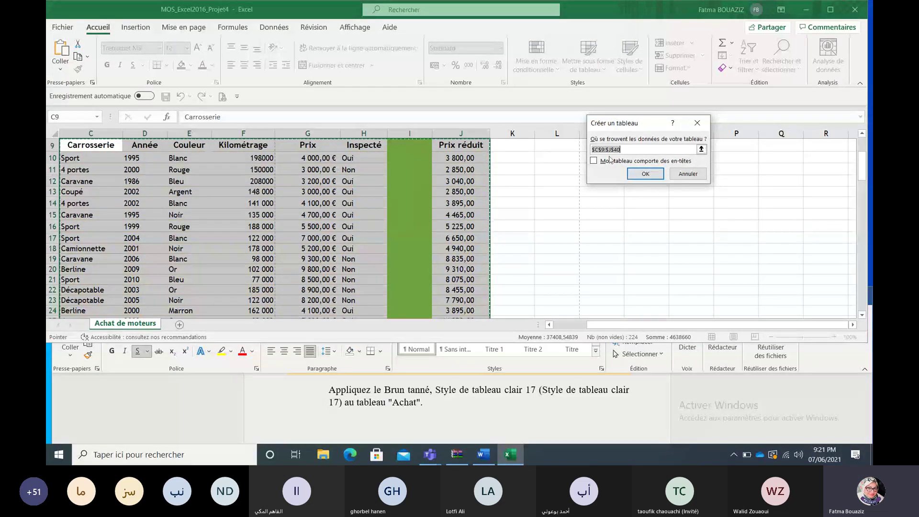
{"action": "left_click", "coordinate": [596, 161]}
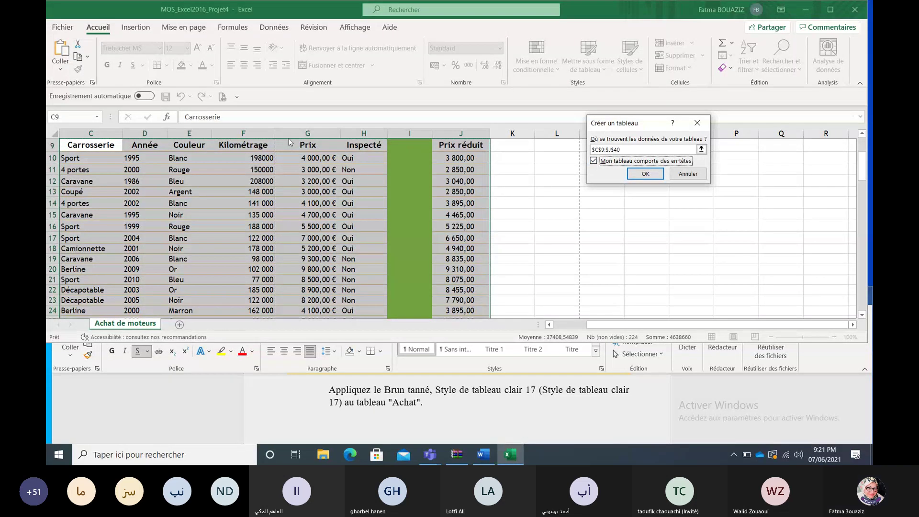
{"action": "left_click", "coordinate": [649, 172]}
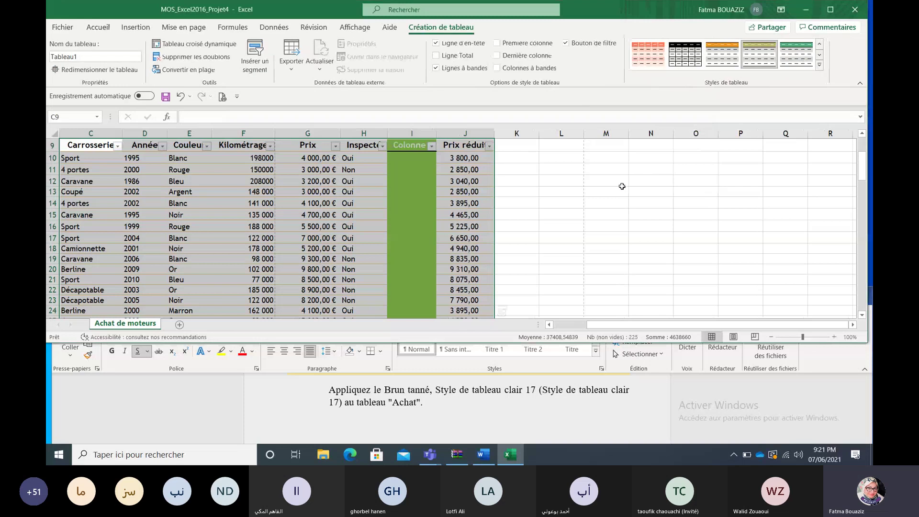
{"action": "left_click", "coordinate": [622, 185]}
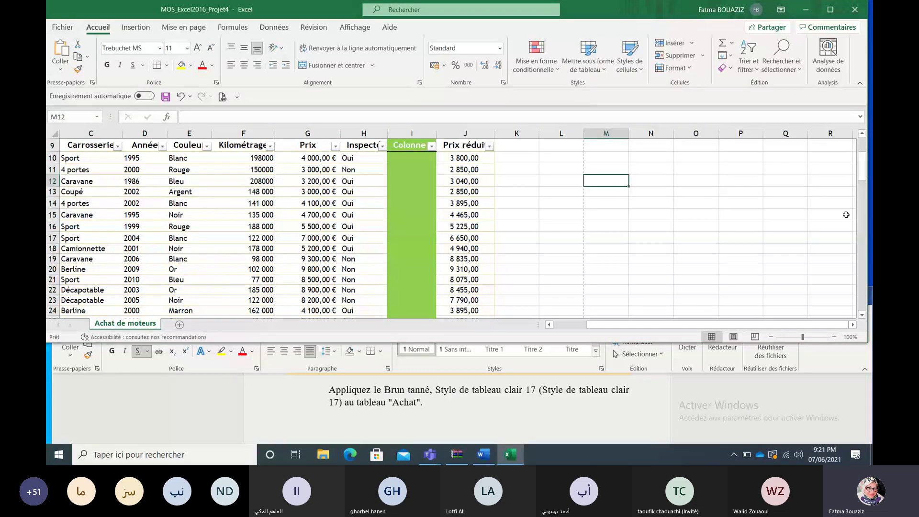
Step: Close the Word instructions document
{"action": "scroll", "coordinate": [845, 215], "scroll_direction": "up", "scroll_amount": 1}
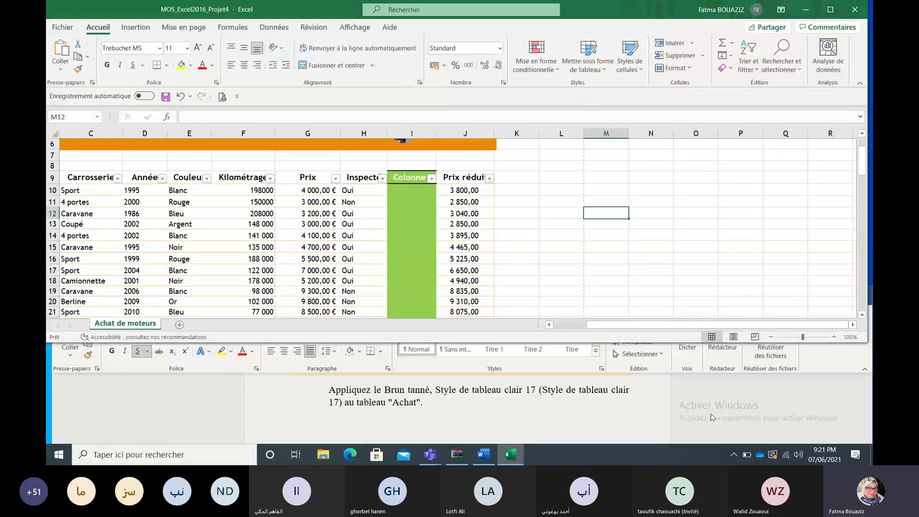
{"action": "left_click", "coordinate": [712, 417]}
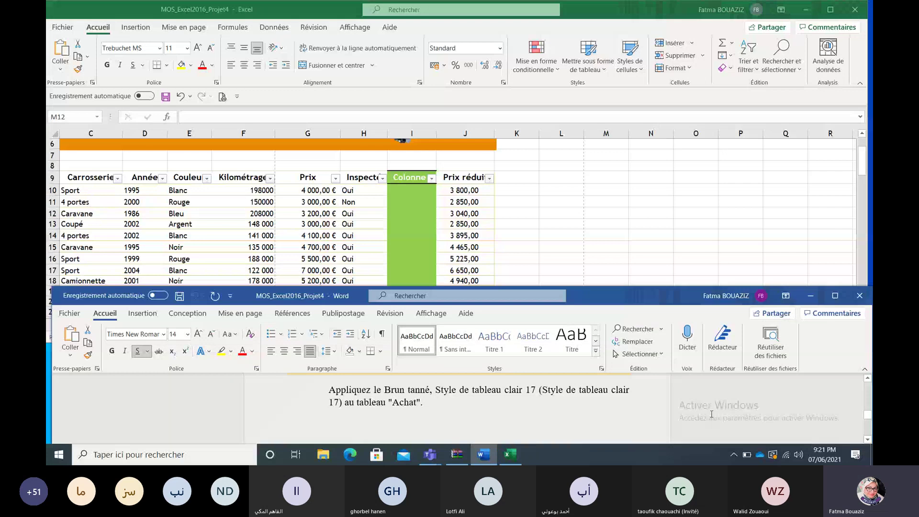
{"action": "left_click", "coordinate": [858, 295]}
Step: Close Projet4 without saving and open the Projet5 instructions .docx from the WinRAR archive
{"action": "left_click", "coordinate": [855, 10]}
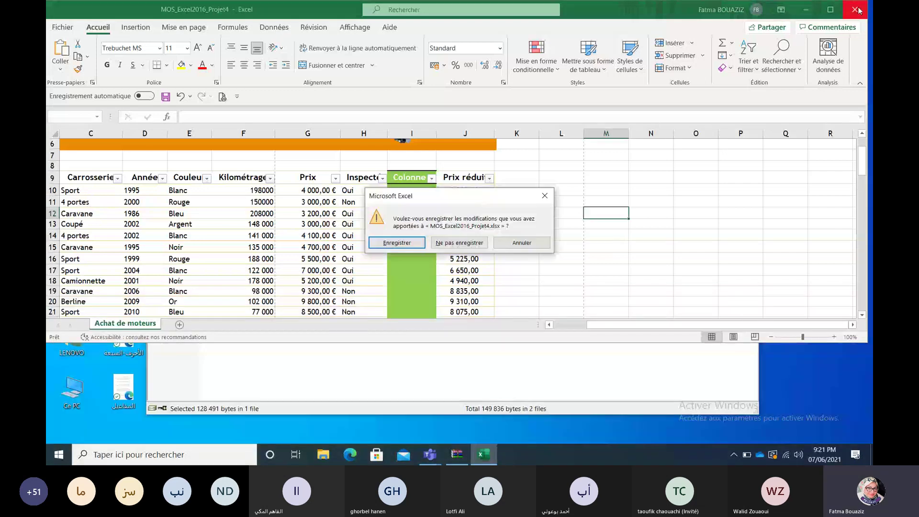
{"action": "left_click", "coordinate": [470, 242]}
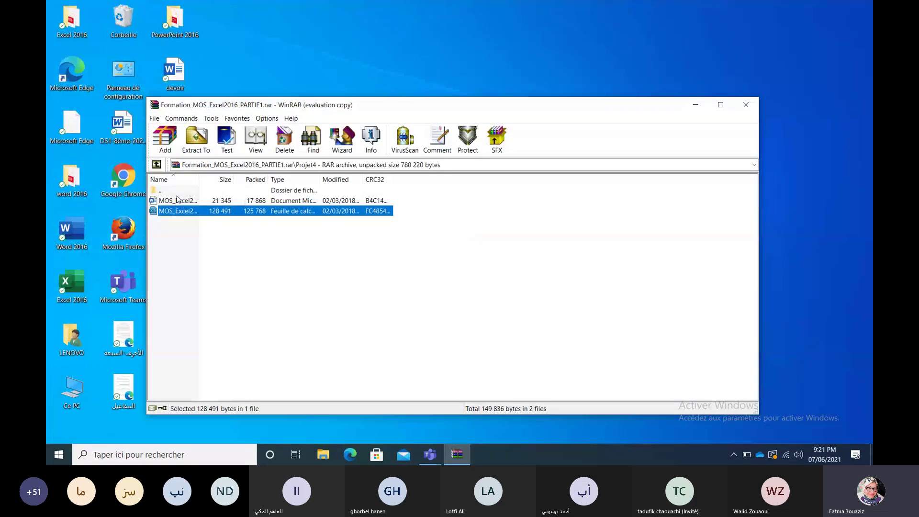
{"action": "double_click", "coordinate": [158, 191]}
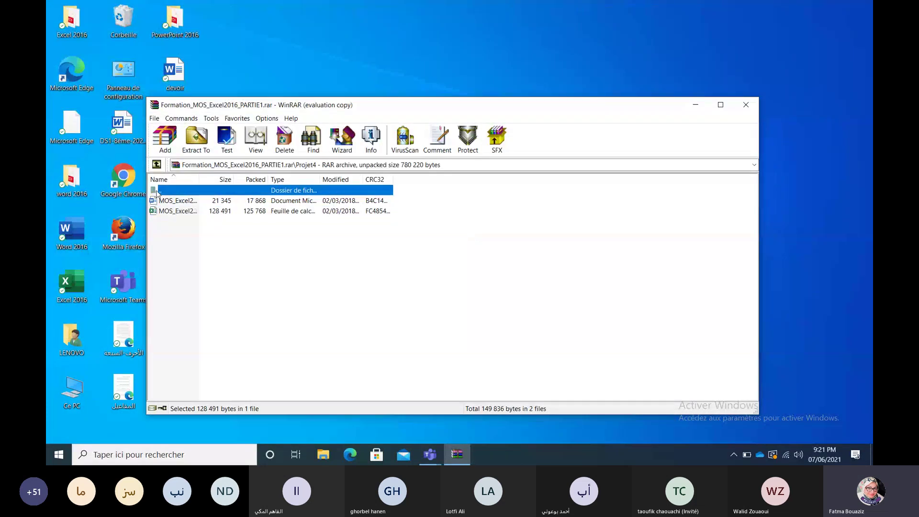
{"action": "double_click", "coordinate": [167, 242]}
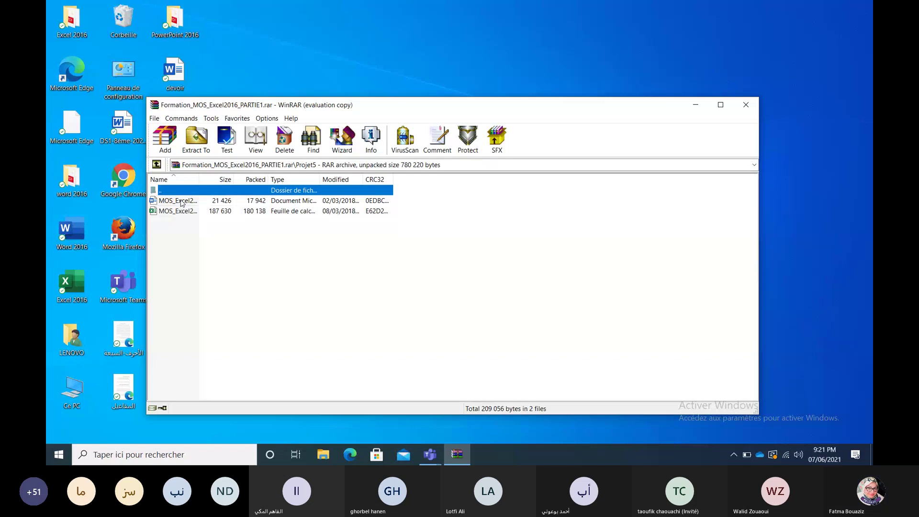
{"action": "double_click", "coordinate": [180, 201]}
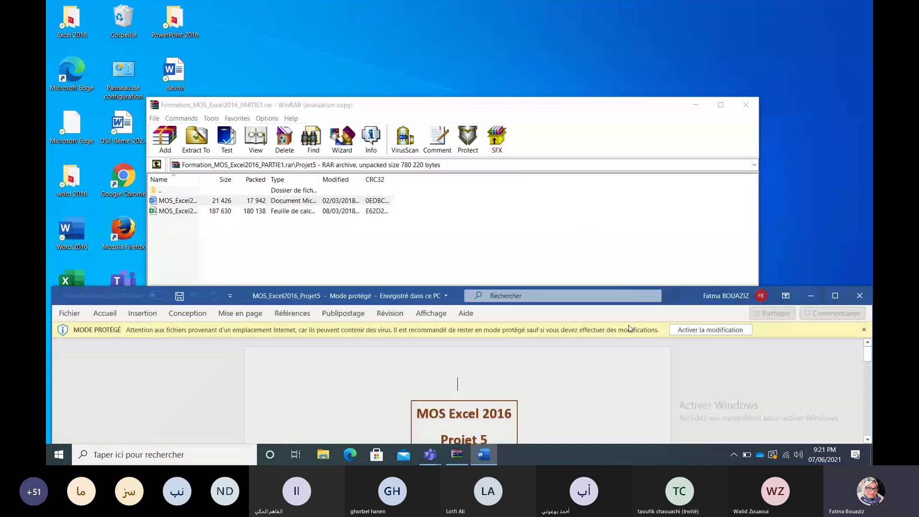
Step: Enable editing on the Projet5 instructions and scroll to Tâche 1 about column sparklines
{"action": "left_click", "coordinate": [685, 331]}
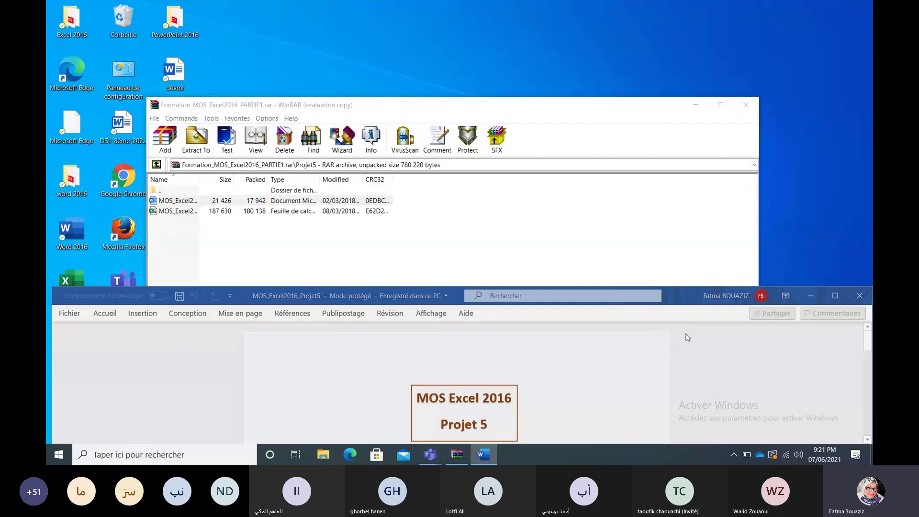
{"action": "left_click", "coordinate": [867, 439]}
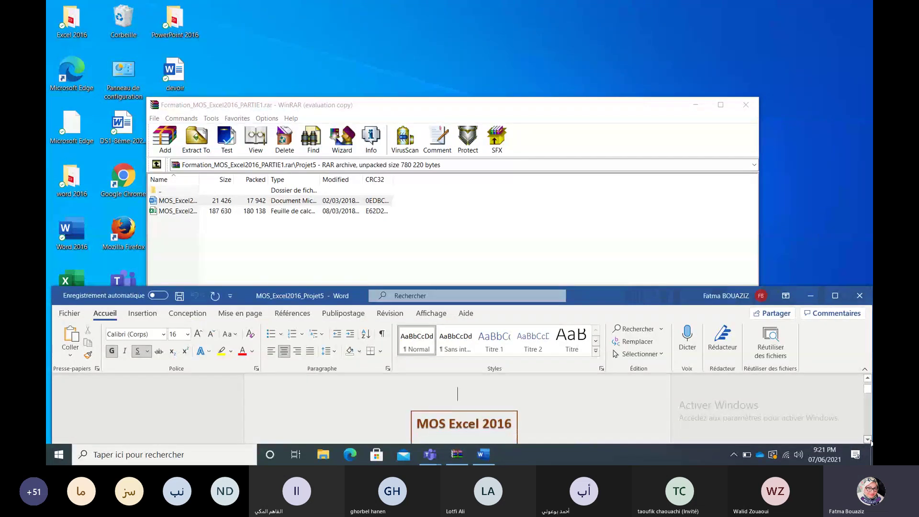
{"action": "left_click", "coordinate": [868, 439]}
{"action": "left_click", "coordinate": [868, 440]}
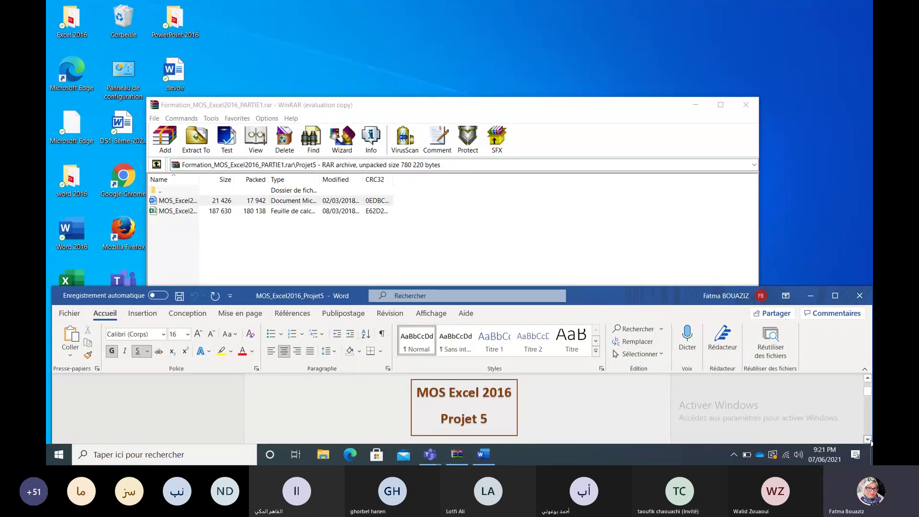
{"action": "left_click", "coordinate": [868, 440]}
{"action": "left_click", "coordinate": [867, 439]}
{"action": "left_click", "coordinate": [868, 439]}
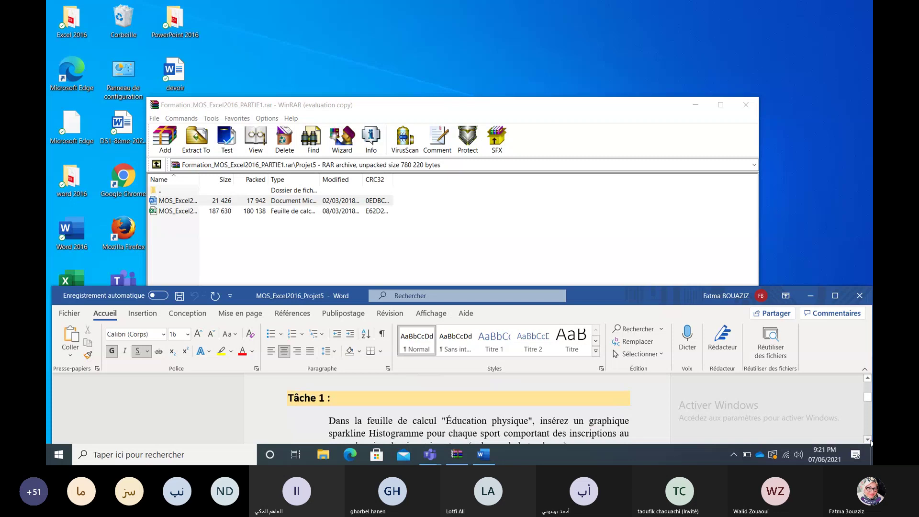
{"action": "left_click", "coordinate": [868, 440]}
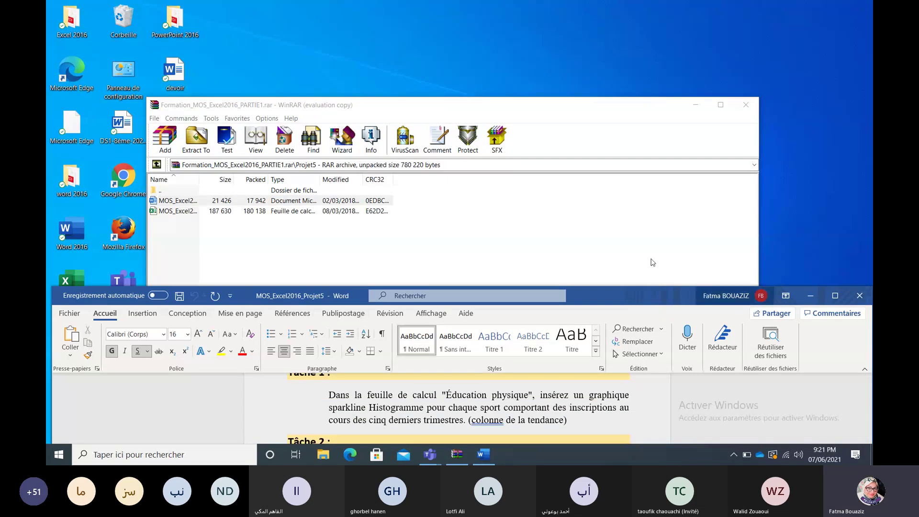
Step: Open the Projet5 workbook from the archive, enable editing, and select H10 on Éducation physique
{"action": "double_click", "coordinate": [178, 211]}
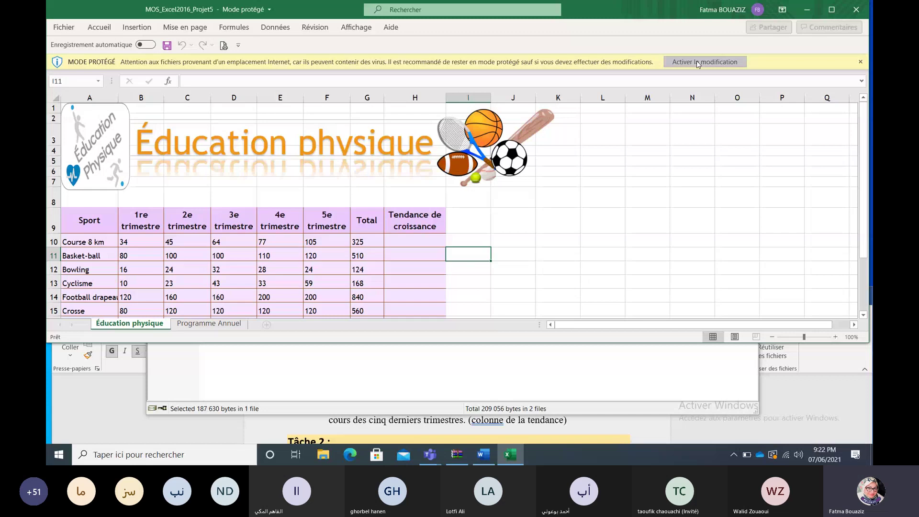
{"action": "left_click", "coordinate": [696, 61]}
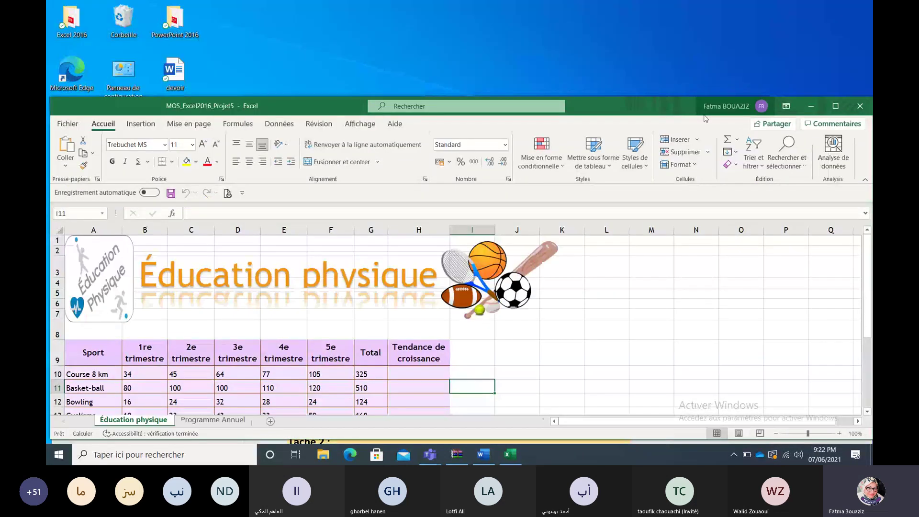
{"action": "left_click_drag", "start_coordinate": [665, 99], "coordinate": [658, 2]}
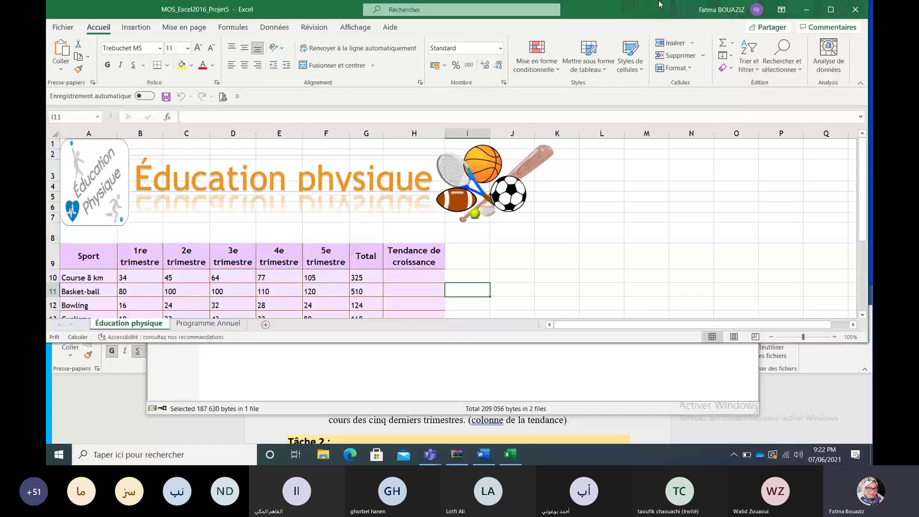
{"action": "left_click", "coordinate": [787, 402]}
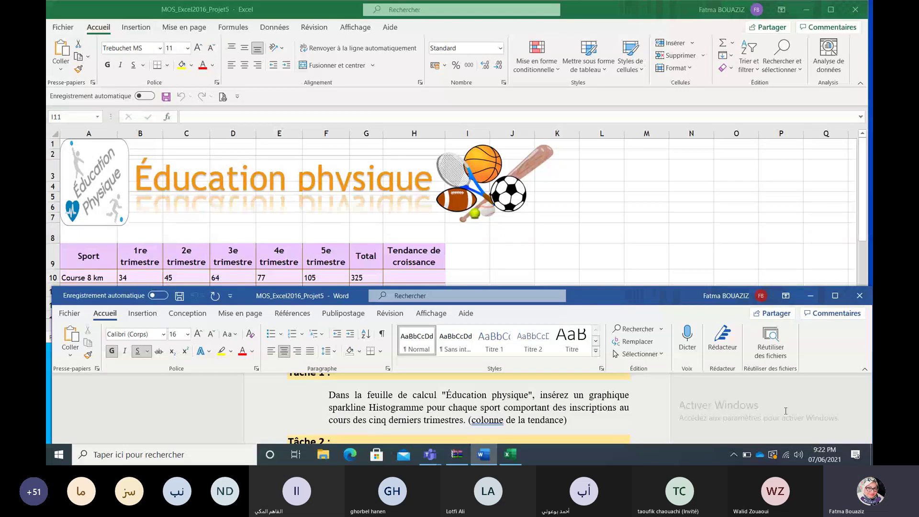
{"action": "left_click", "coordinate": [414, 277]}
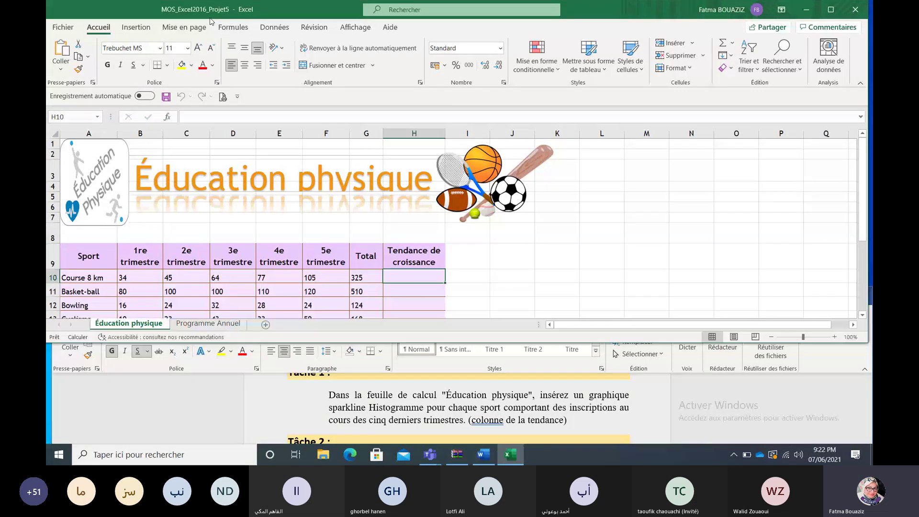
Step: Insert a column sparkline in H10 from B10:G10 and fill it down to H19
{"action": "left_click", "coordinate": [138, 27]}
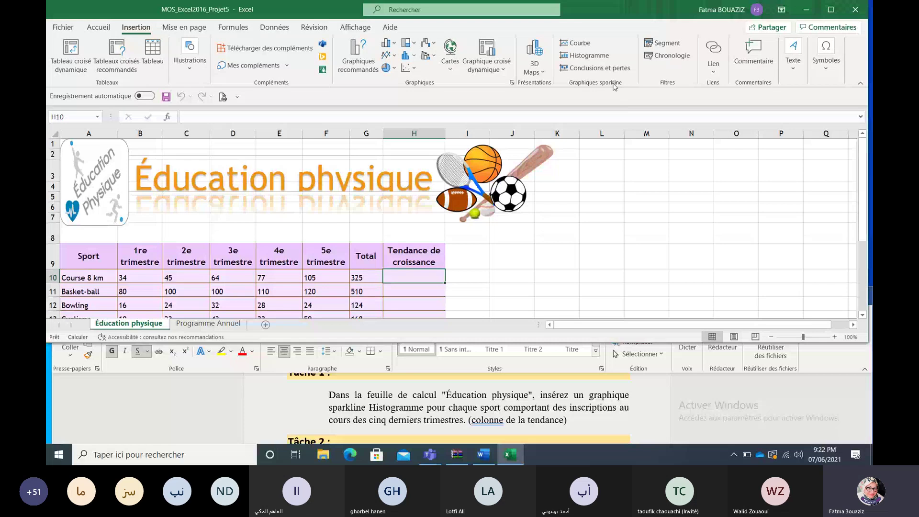
{"action": "left_click", "coordinate": [602, 57]}
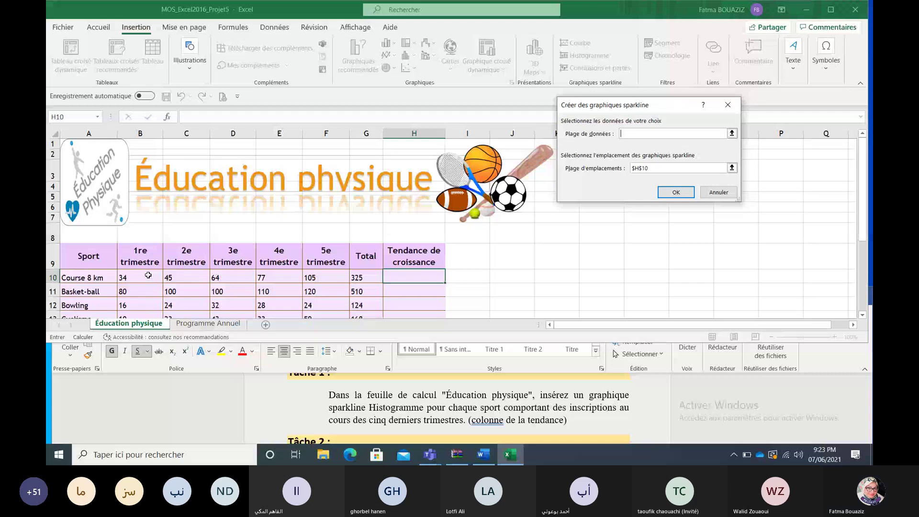
{"action": "left_click_drag", "start_coordinate": [148, 275], "coordinate": [363, 276]}
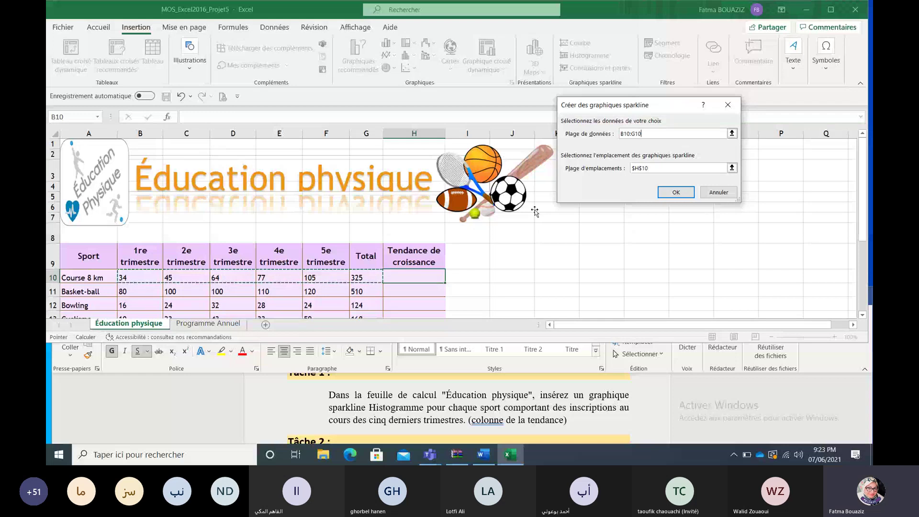
{"action": "left_click", "coordinate": [672, 190]}
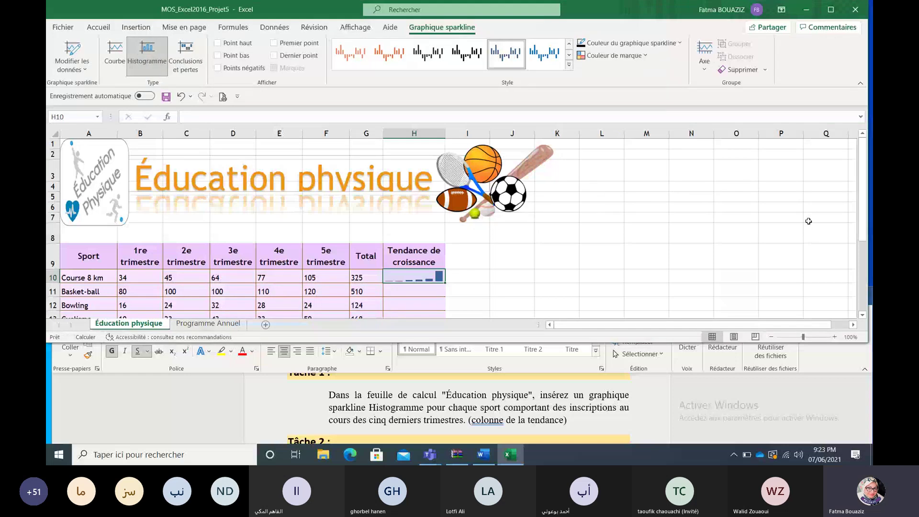
{"action": "scroll", "coordinate": [808, 221], "scroll_direction": "down", "scroll_amount": 2}
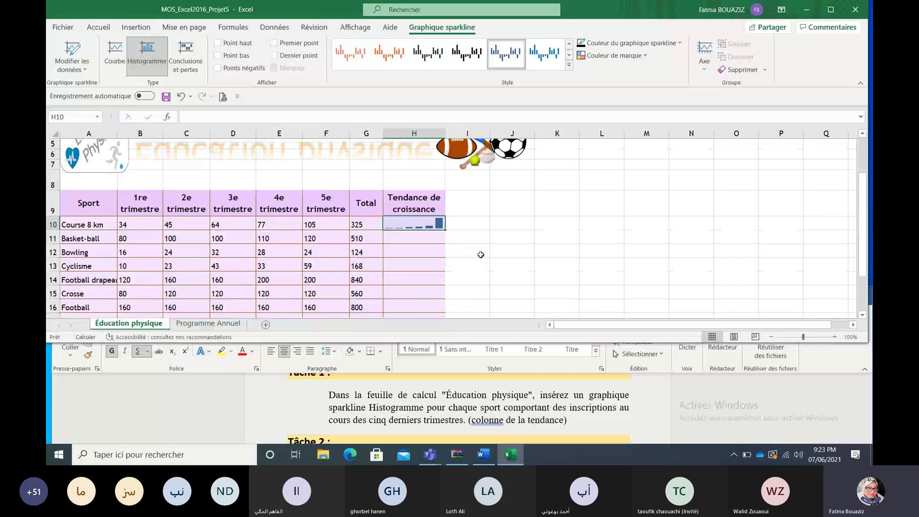
{"action": "left_click_drag", "start_coordinate": [444, 230], "coordinate": [439, 304]}
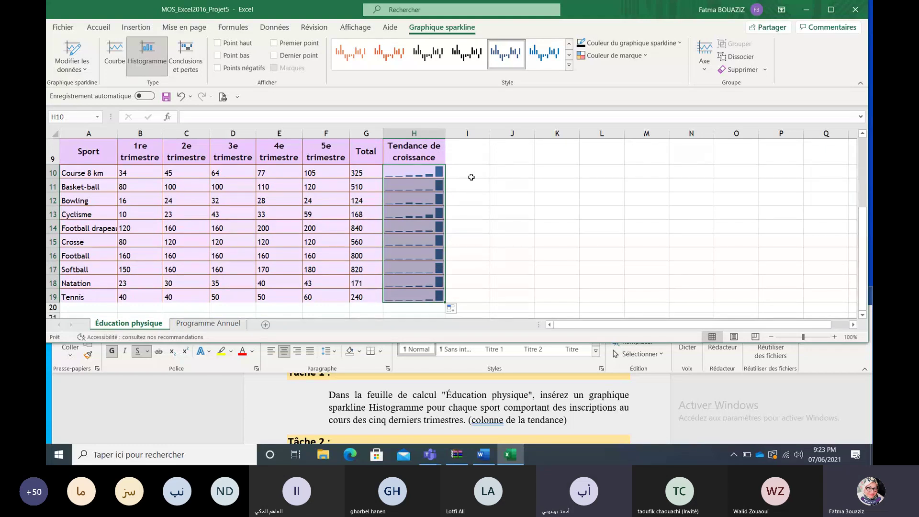
{"action": "left_click", "coordinate": [471, 177]}
{"action": "left_click", "coordinate": [443, 174]}
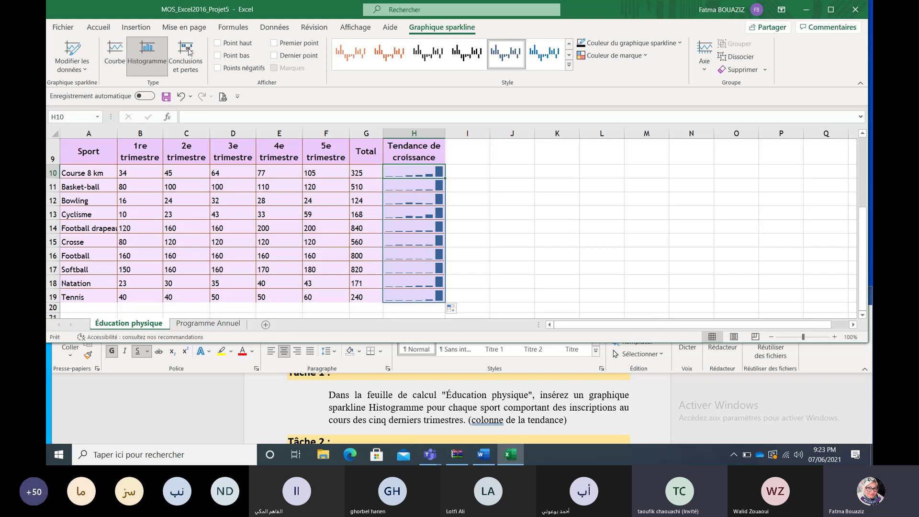
Step: Undo the old sparklines and recreate column sparklines from B10:F10 in H10, filled to H19
{"action": "left_click", "coordinate": [182, 97]}
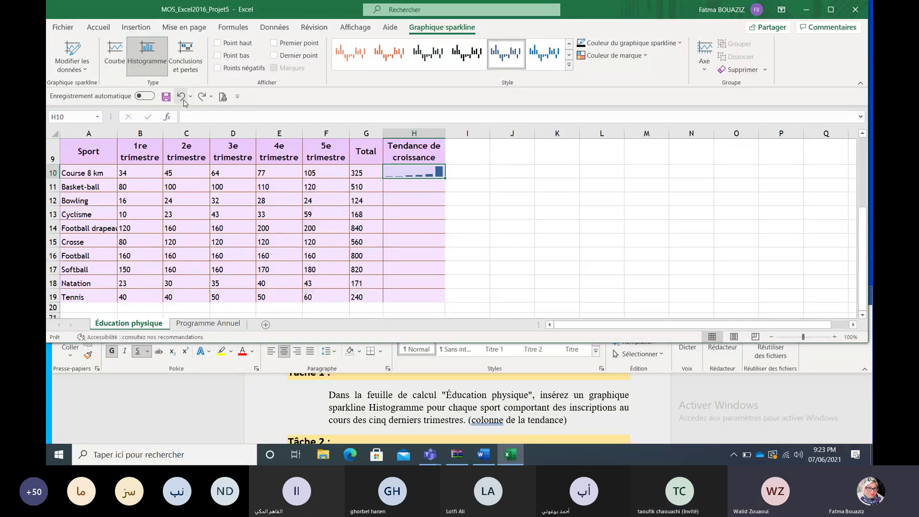
{"action": "left_click", "coordinate": [182, 98]}
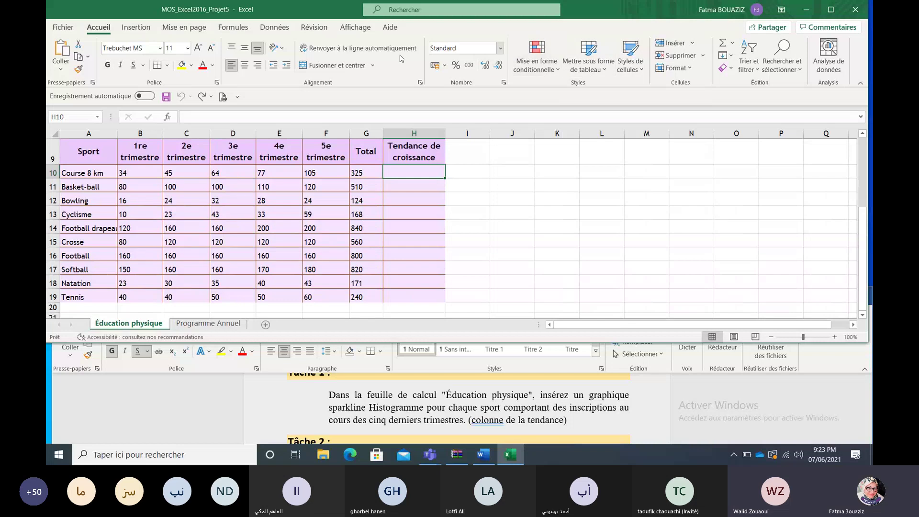
{"action": "left_click", "coordinate": [144, 29]}
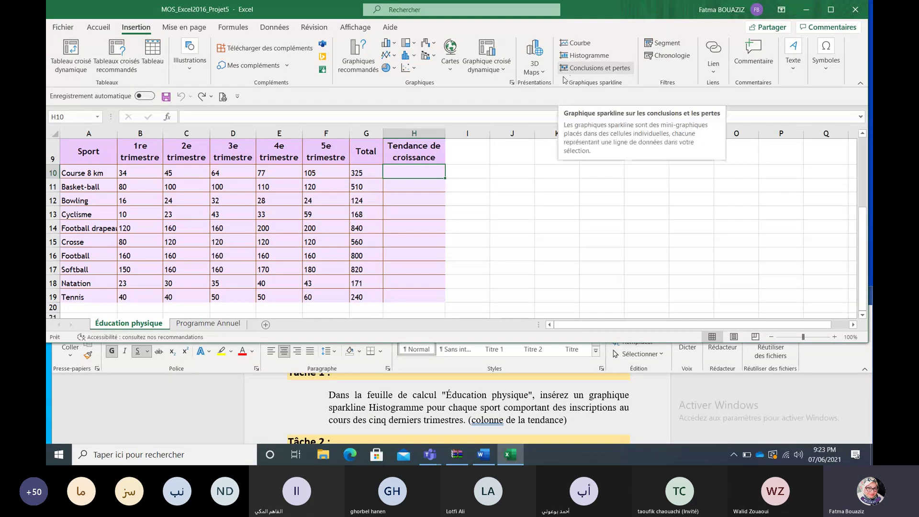
{"action": "left_click", "coordinate": [588, 55]}
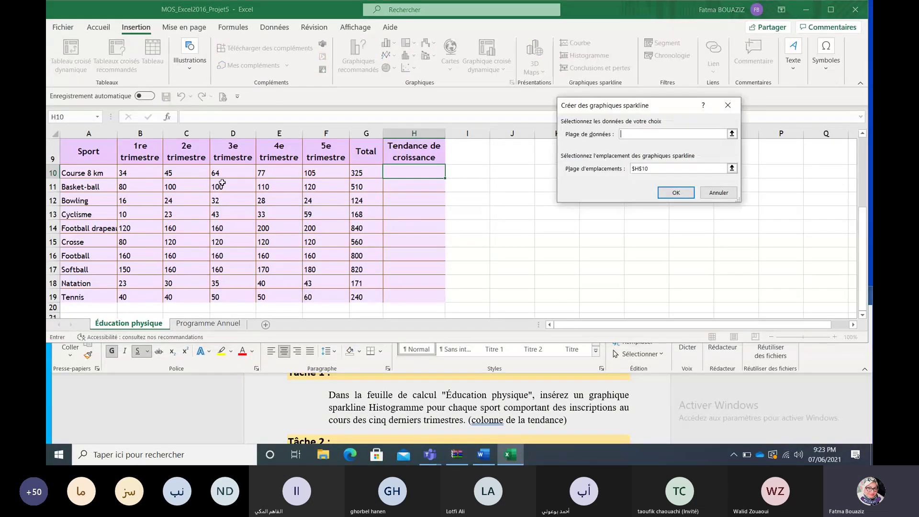
{"action": "left_click_drag", "start_coordinate": [122, 172], "coordinate": [285, 172]}
{"action": "left_click_drag", "start_coordinate": [299, 167], "coordinate": [331, 173]}
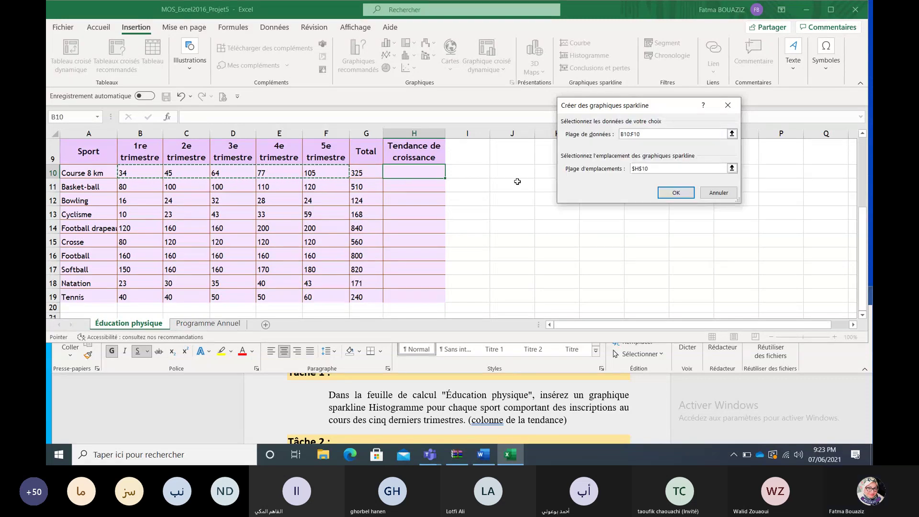
{"action": "left_click", "coordinate": [665, 193]}
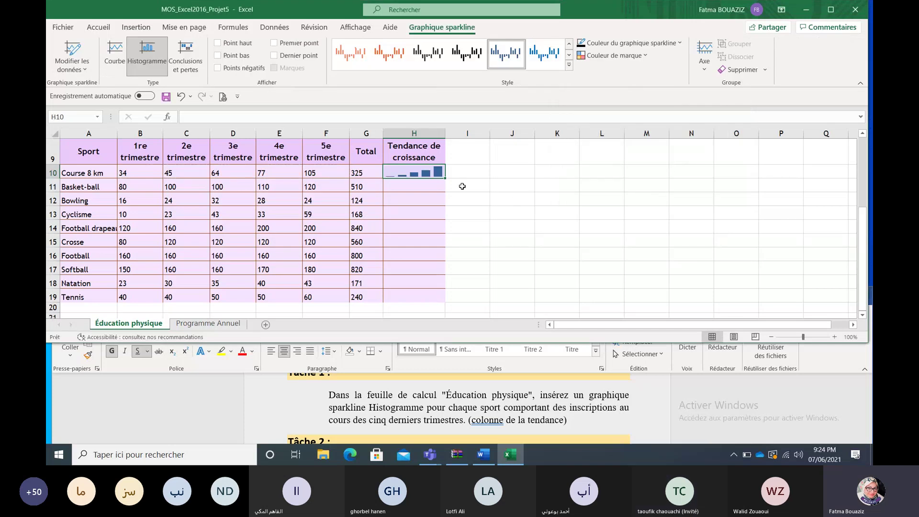
{"action": "left_click_drag", "start_coordinate": [444, 177], "coordinate": [444, 299]}
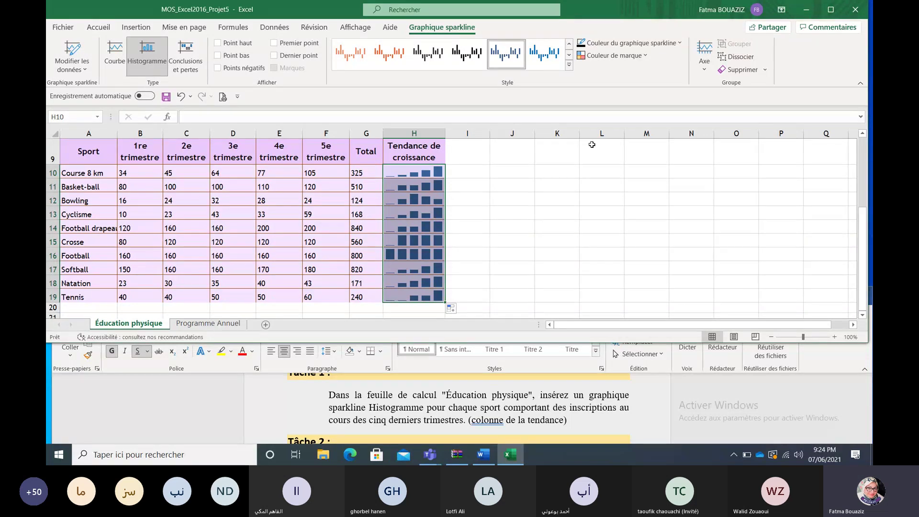
Step: Scroll the Word instructions to Tâche 2 and return to Excel
{"action": "left_click", "coordinate": [738, 398]}
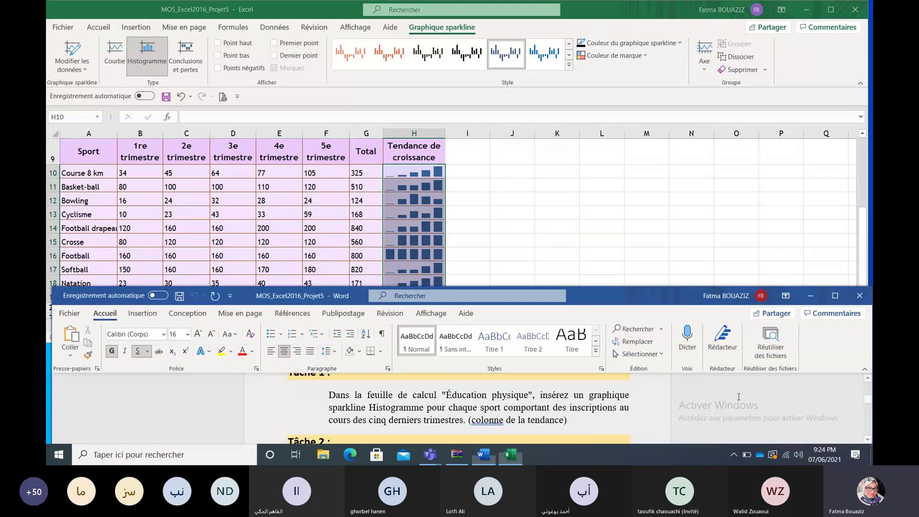
{"action": "left_click", "coordinate": [867, 439]}
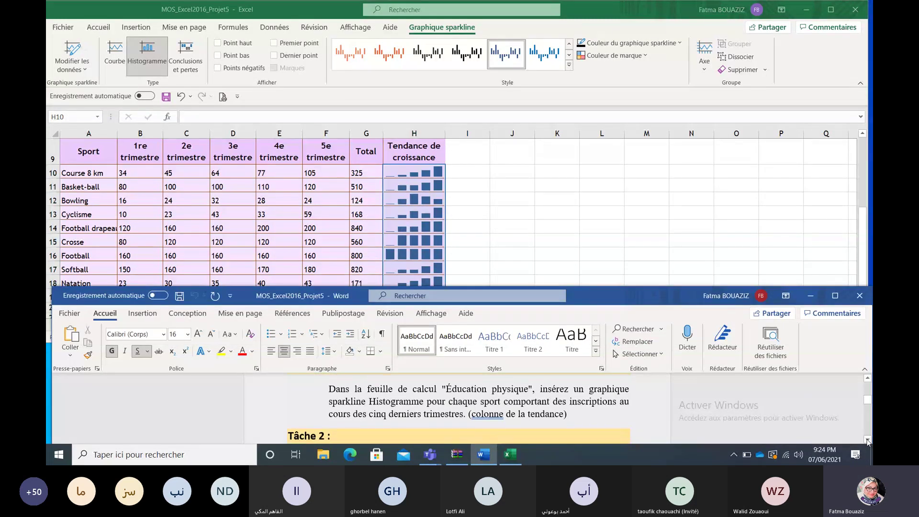
{"action": "left_click", "coordinate": [866, 439]}
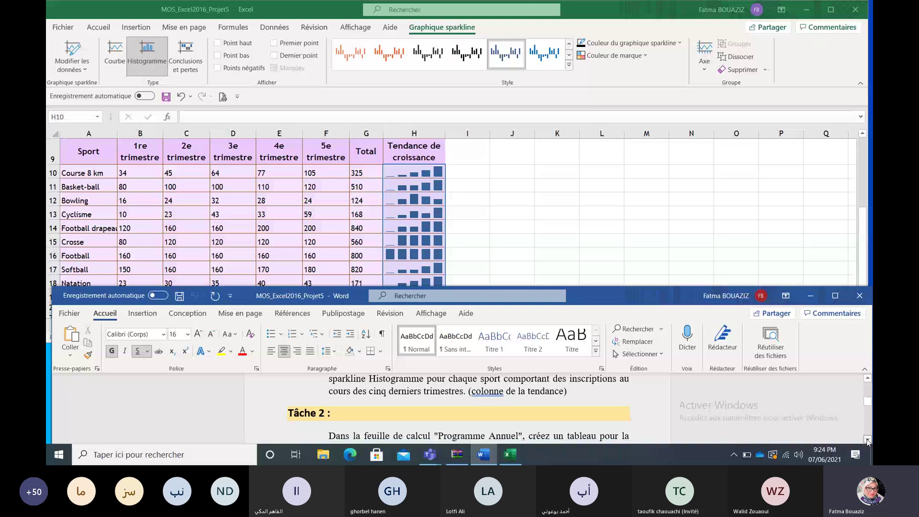
{"action": "left_click", "coordinate": [867, 439]}
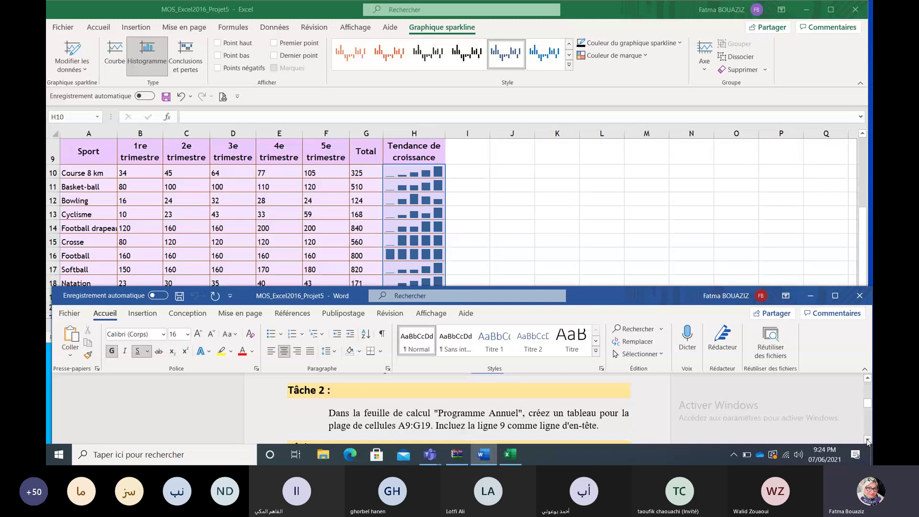
{"action": "left_click", "coordinate": [750, 268]}
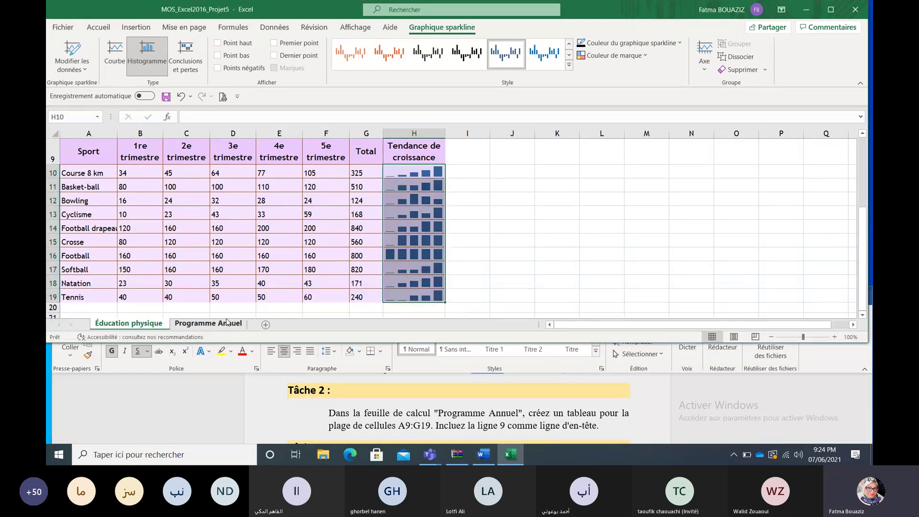
Step: Convert A9:G19 on Programme Annuel into a table with row 9 as headers
{"action": "left_click", "coordinate": [207, 322]}
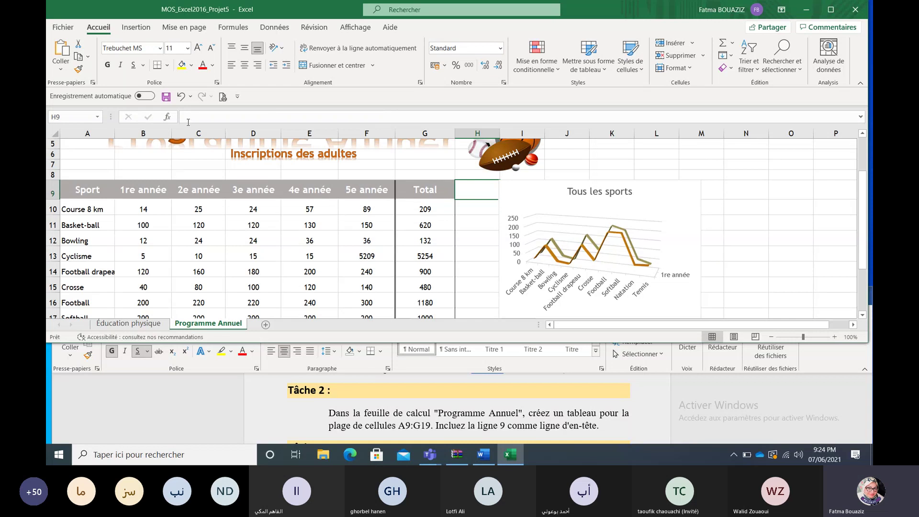
{"action": "left_click", "coordinate": [85, 188]}
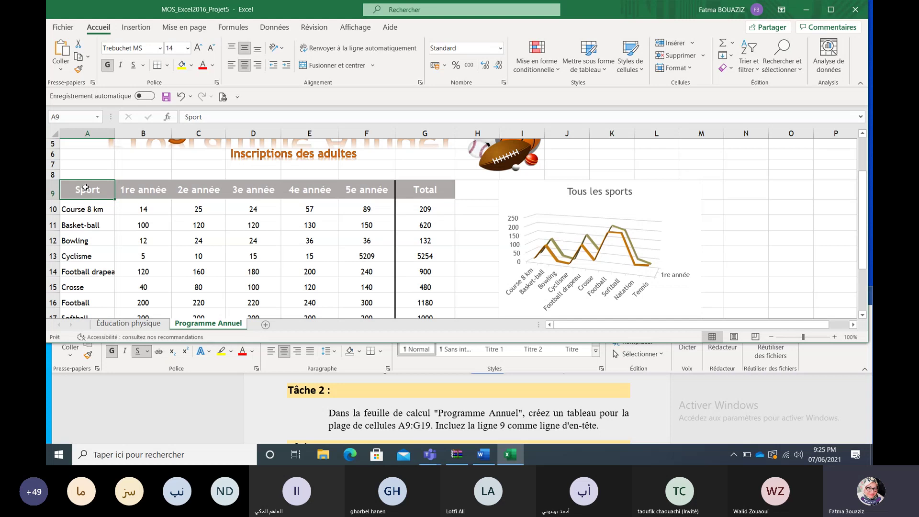
{"action": "key", "text": "ctrl+shift+Right"}
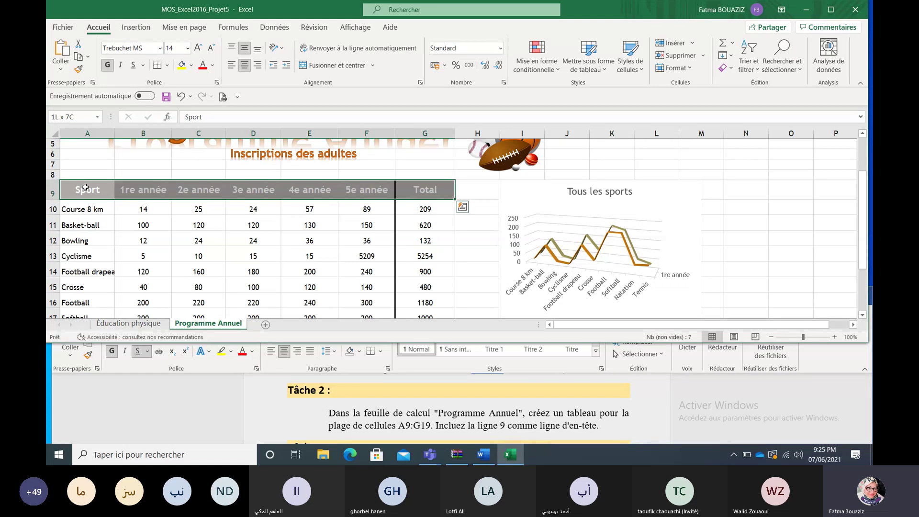
{"action": "key", "text": "ctrl+shift+Down"}
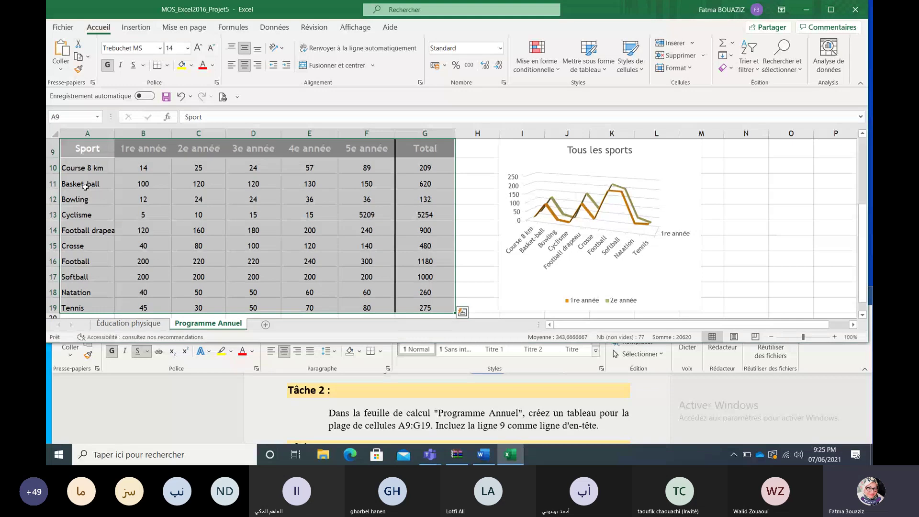
{"action": "left_click", "coordinate": [139, 27]}
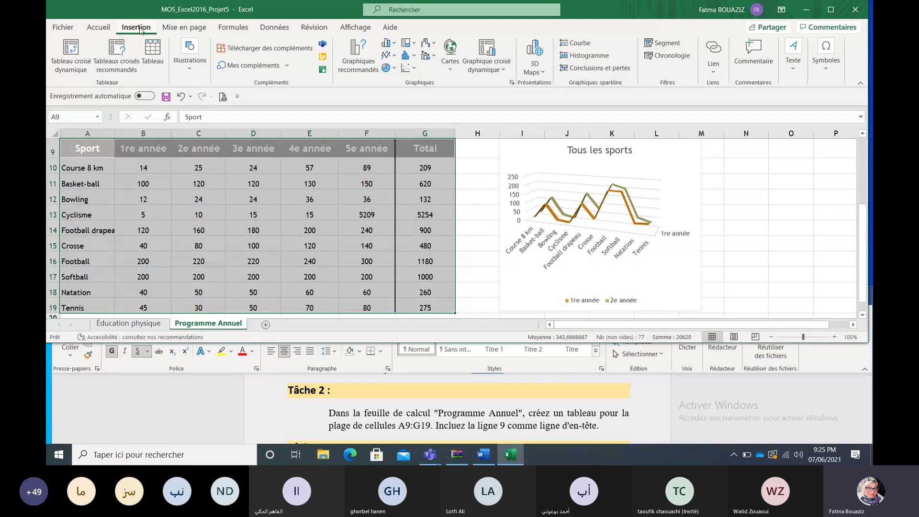
{"action": "left_click", "coordinate": [152, 53]}
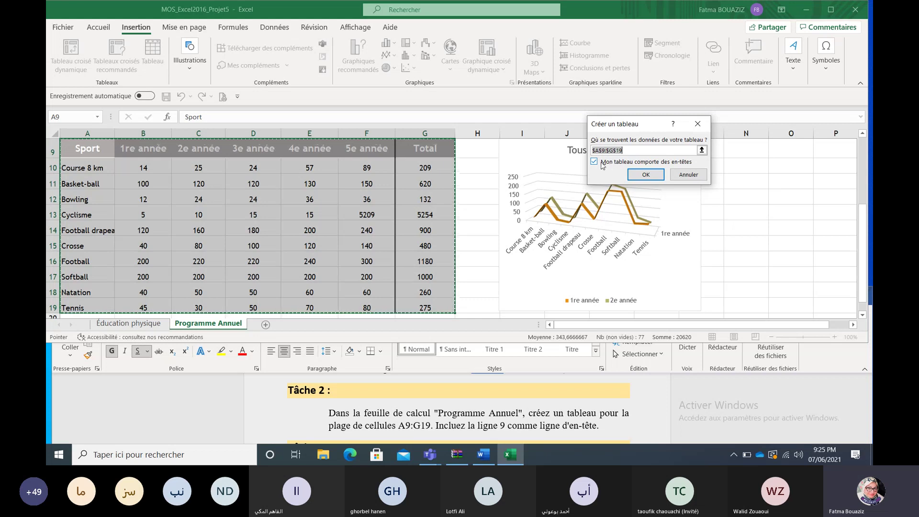
{"action": "left_click", "coordinate": [646, 175]}
{"action": "left_click", "coordinate": [714, 197]}
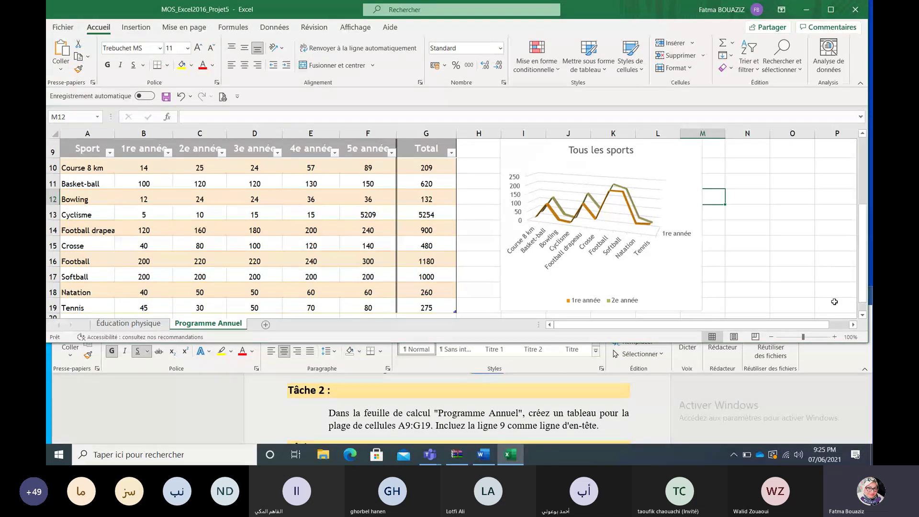
Step: Scroll the Word instructions down to Tâche 3 and switch back to Excel
{"action": "left_click", "coordinate": [766, 392]}
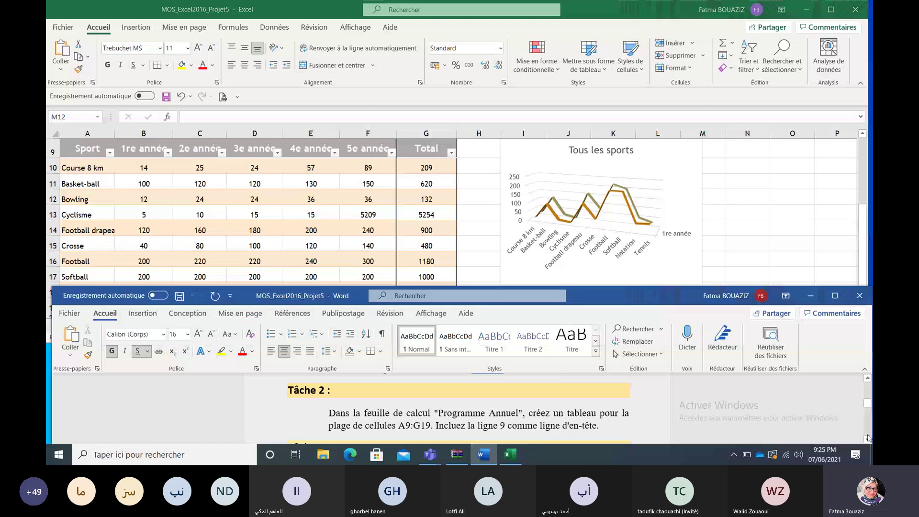
{"action": "left_click", "coordinate": [868, 439]}
{"action": "left_click", "coordinate": [868, 439]}
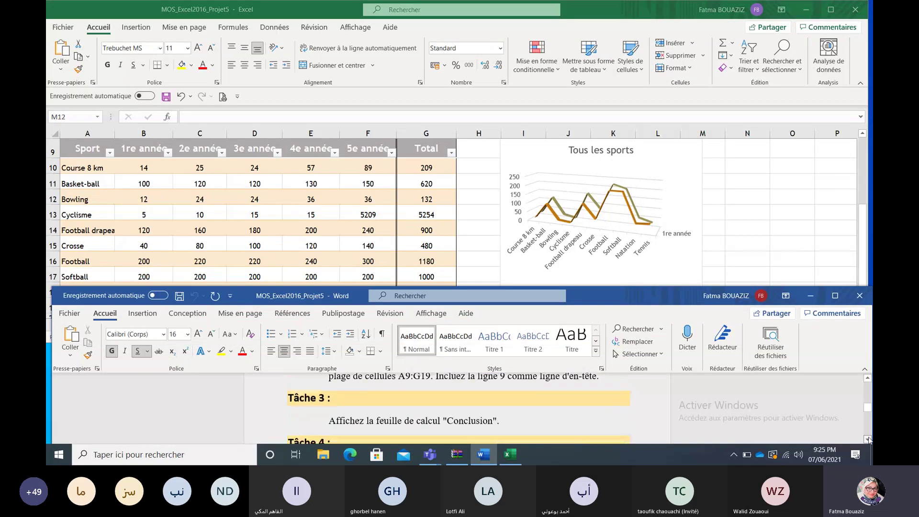
{"action": "left_click", "coordinate": [867, 439]}
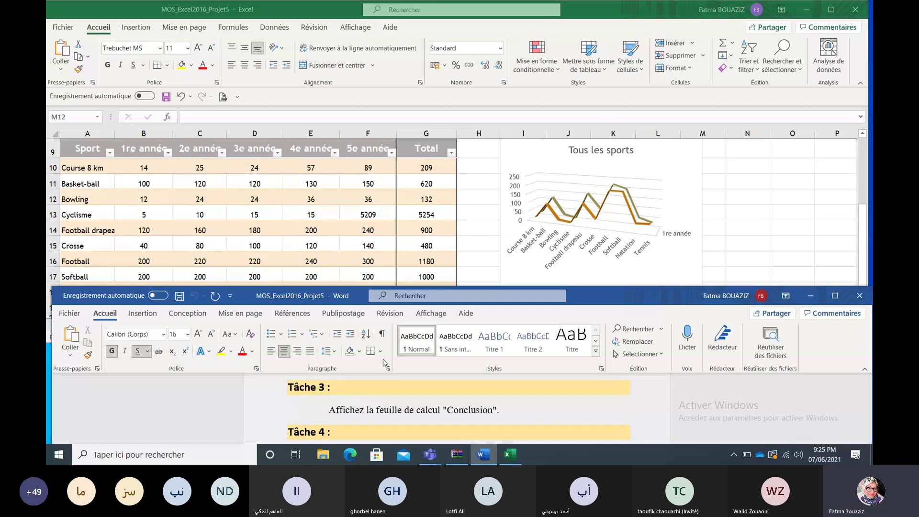
{"action": "left_click", "coordinate": [255, 217]}
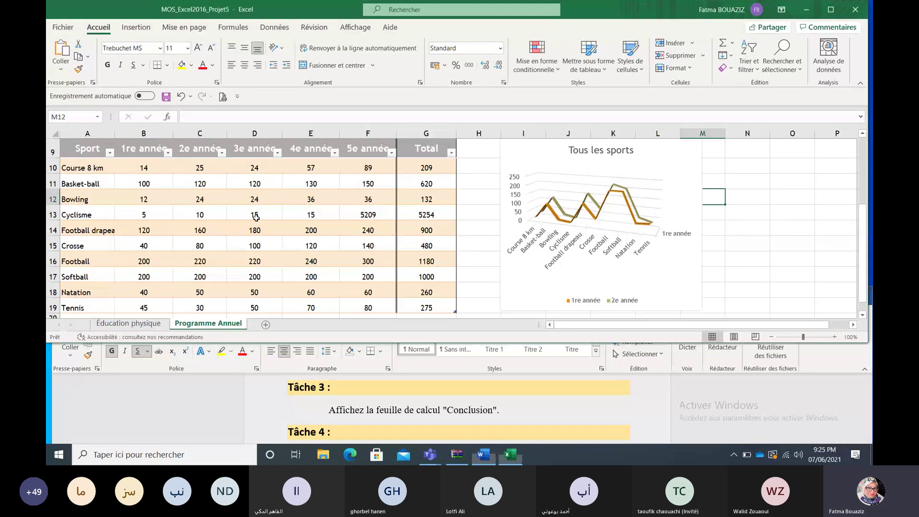
Step: Unhide the Conclusion worksheet
{"action": "right_click", "coordinate": [155, 325]}
{"action": "left_click", "coordinate": [170, 298]}
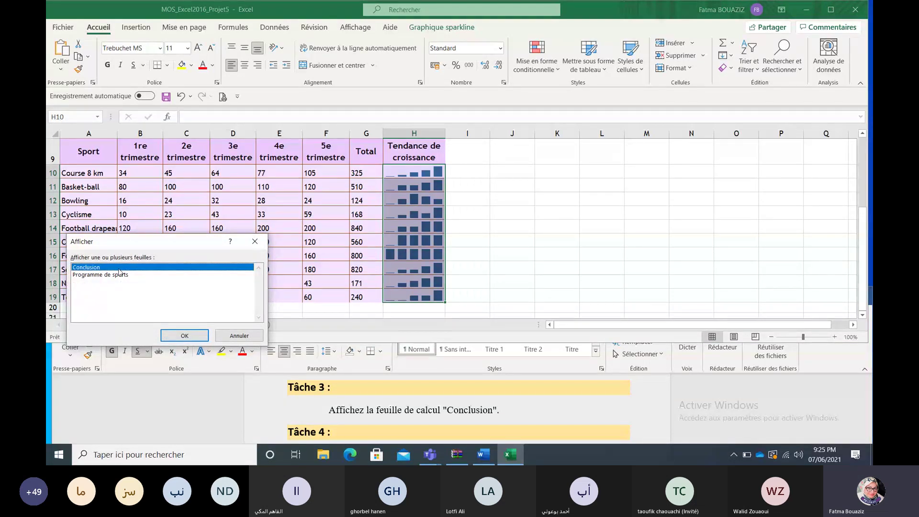
{"action": "double_click", "coordinate": [119, 272]}
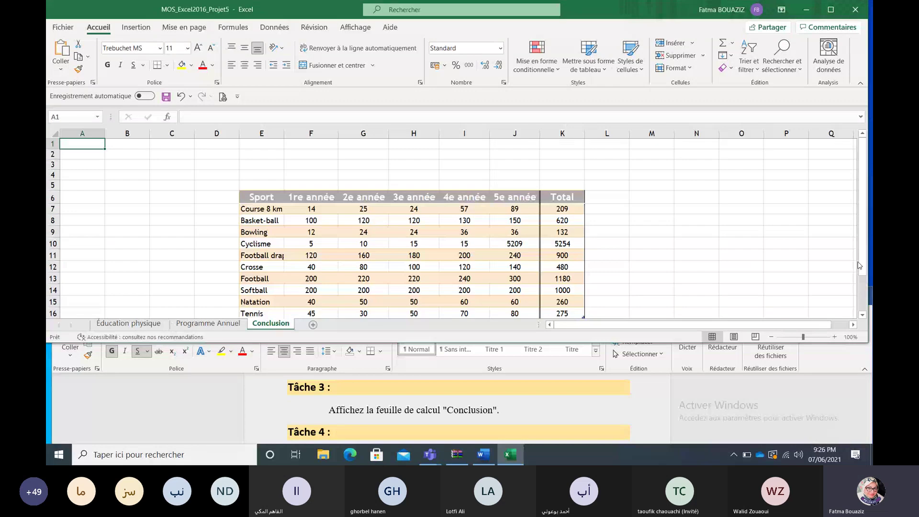
{"action": "mouse_move", "coordinate": [861, 261]}
{"action": "left_mouse_down"}
{"action": "mouse_move", "coordinate": [864, 276]}
{"action": "mouse_move", "coordinate": [862, 269]}
{"action": "left_mouse_up"}
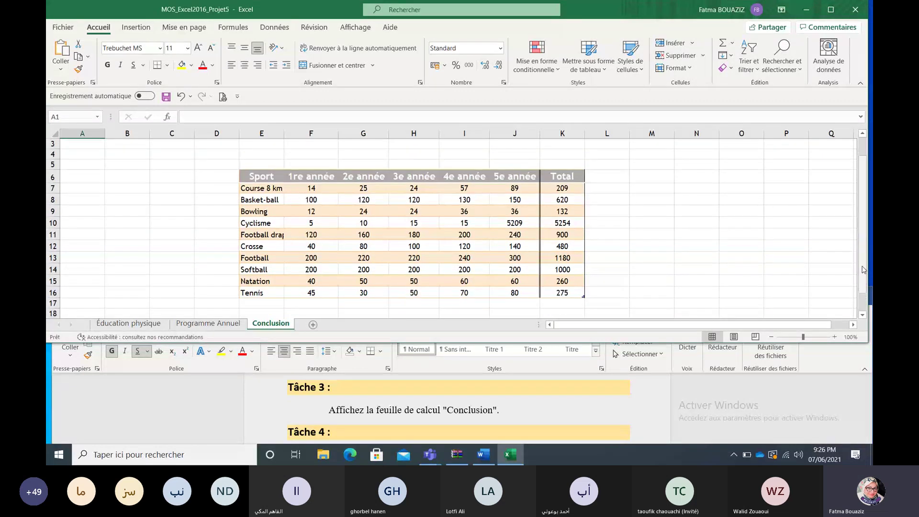
Step: Scroll the Word instructions to Tâche 4 about the 'Inscriptions des athlètes' alt-text title
{"action": "left_click", "coordinate": [839, 367]}
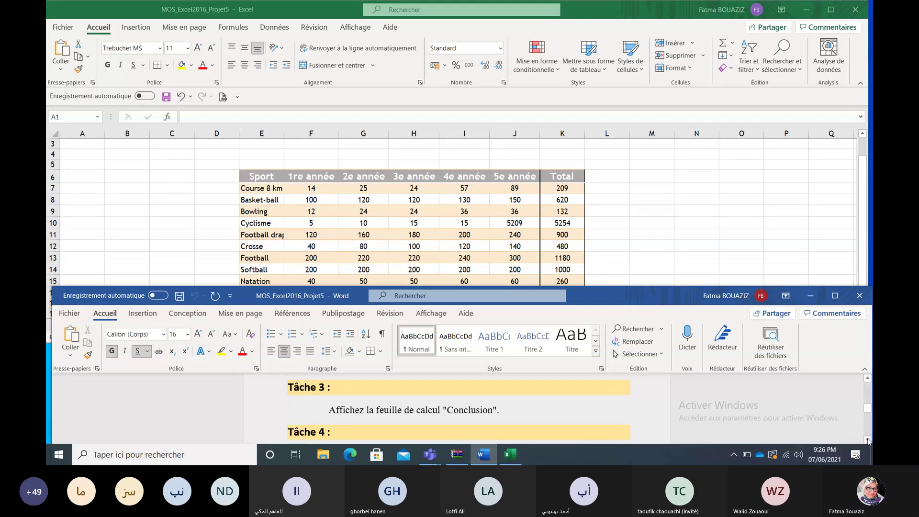
{"action": "left_click", "coordinate": [867, 439]}
{"action": "left_click", "coordinate": [867, 438]}
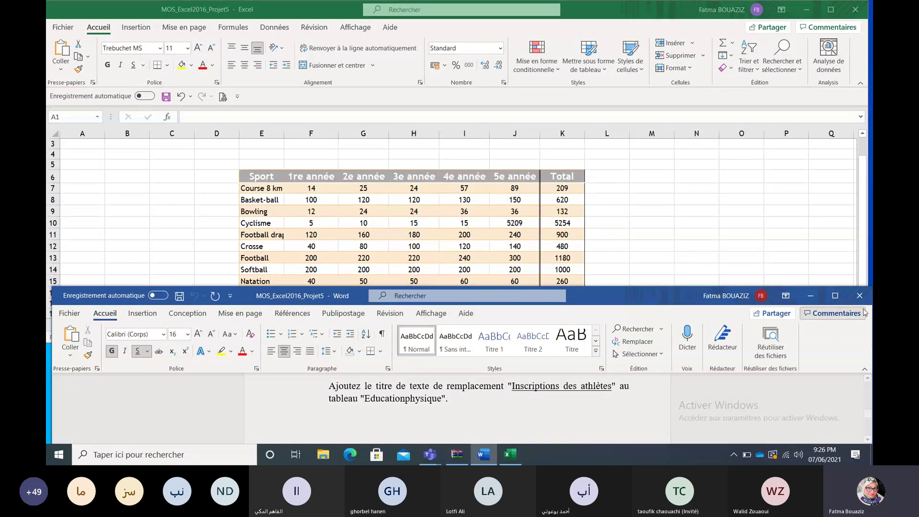
Step: Back in Excel, try sheet and cell context menus on Éducation physique, then dismiss them
{"action": "left_click", "coordinate": [814, 243]}
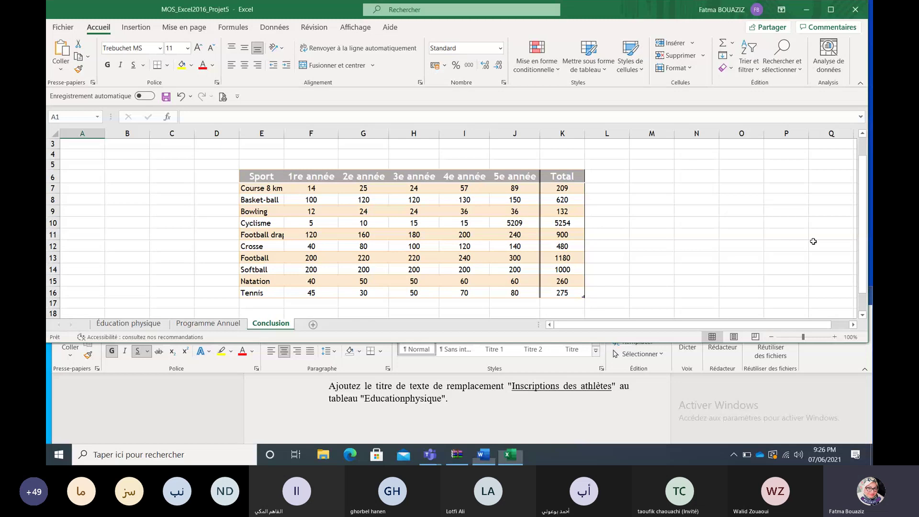
{"action": "left_click", "coordinate": [148, 325]}
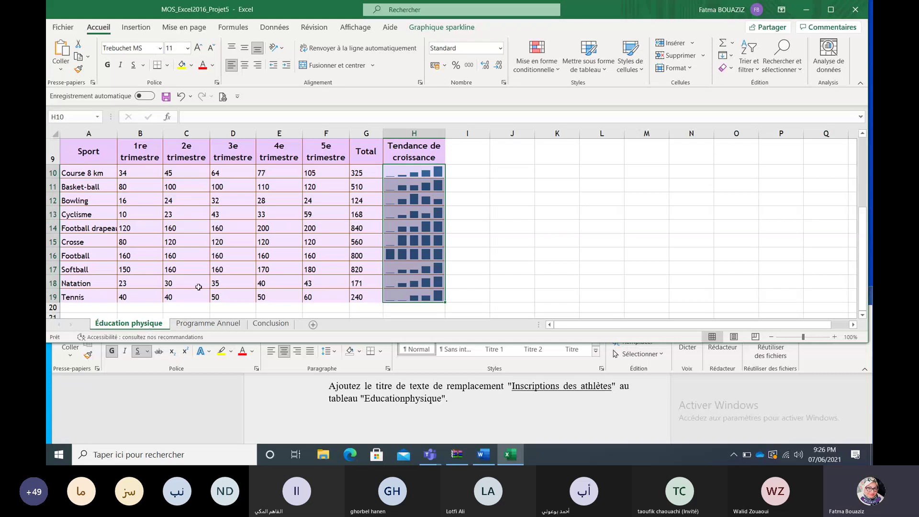
{"action": "right_click", "coordinate": [164, 323]}
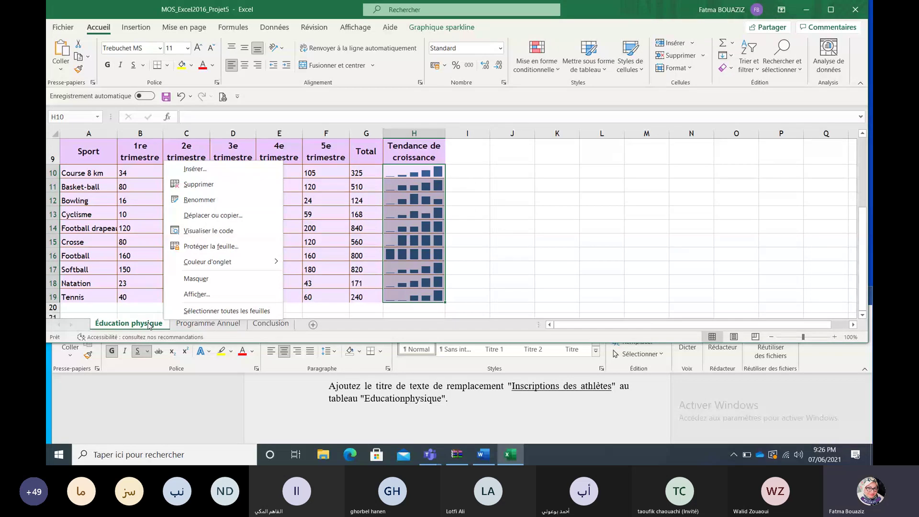
{"action": "right_click", "coordinate": [148, 324]}
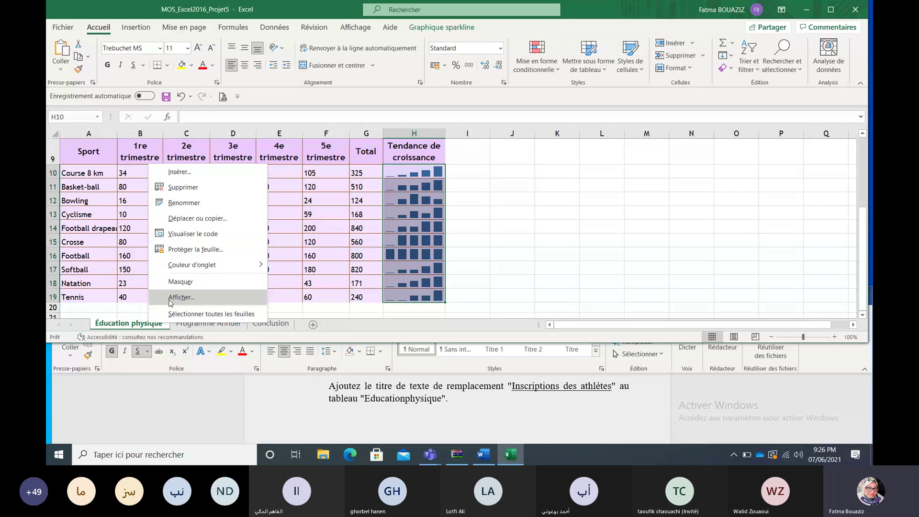
{"action": "right_click", "coordinate": [126, 269]}
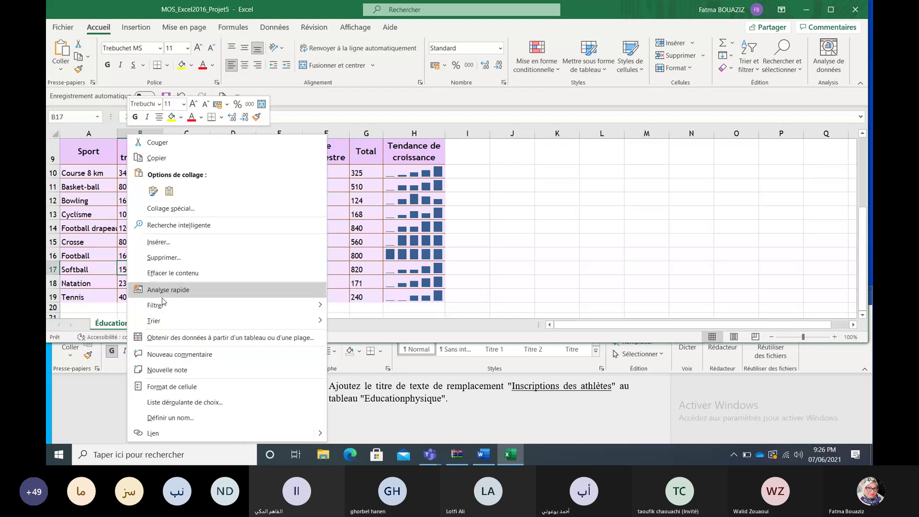
{"action": "mouse_move", "coordinate": [167, 312]}
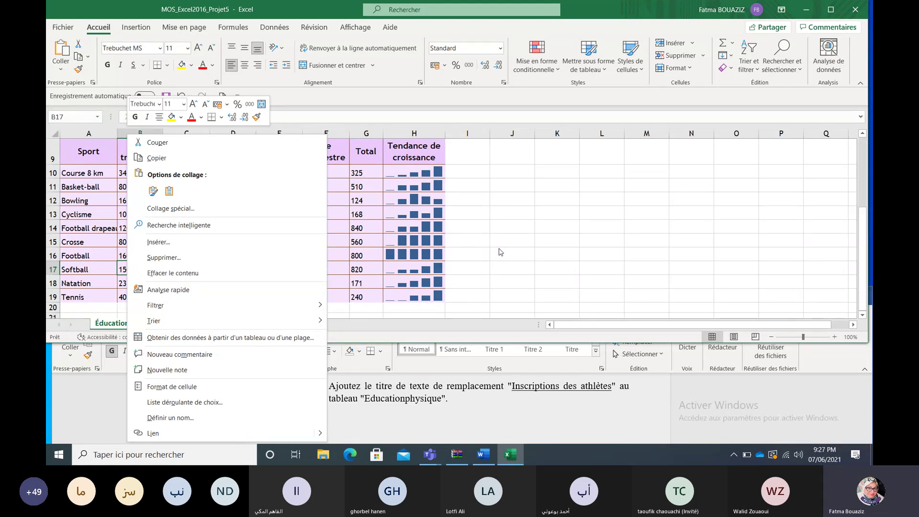
{"action": "key", "text": "Escape"}
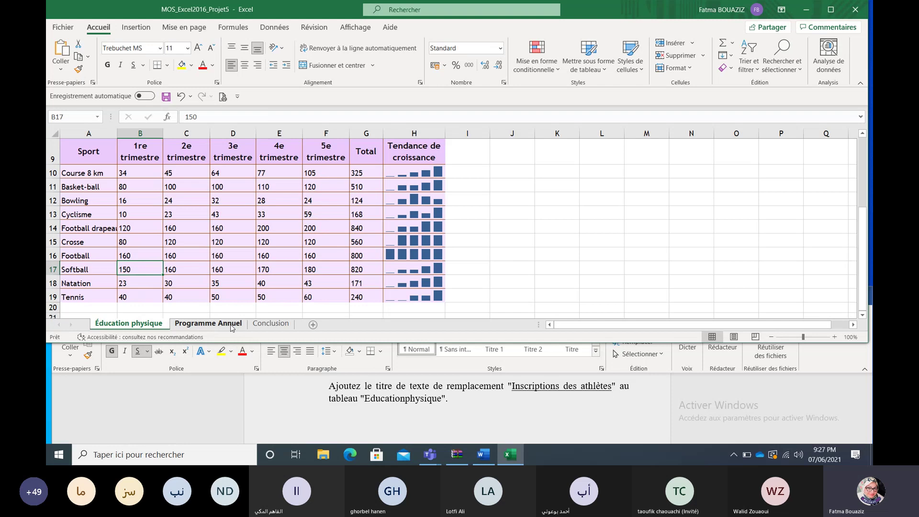
Step: On Programme Annuel, open the table's context menu toward Tableau > Texte de remplacement
{"action": "left_click", "coordinate": [231, 325]}
{"action": "right_click", "coordinate": [207, 261]}
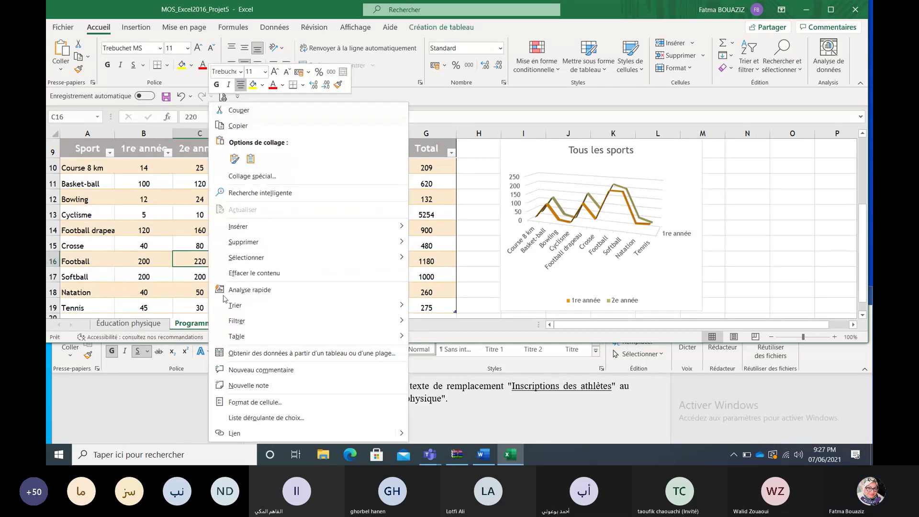
{"action": "mouse_move", "coordinate": [262, 341]}
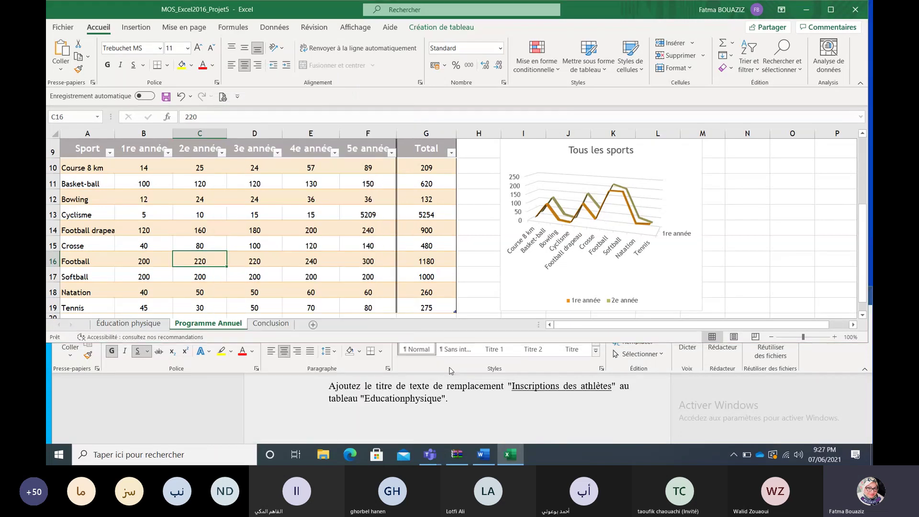
Step: Give the Programme Annuel table the alt-text title 'Inscriptions des athlètes' copied from Word, then close the instructions
{"action": "left_click", "coordinate": [450, 369]}
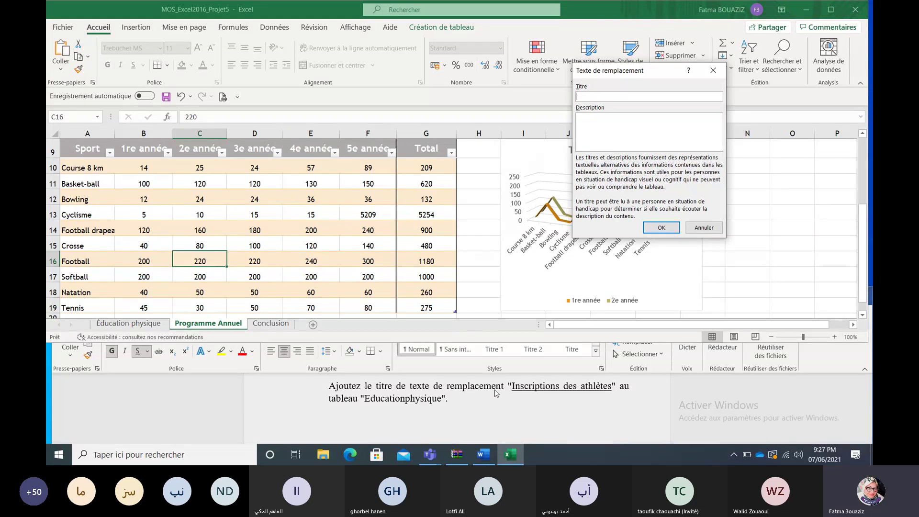
{"action": "left_click", "coordinate": [514, 386]}
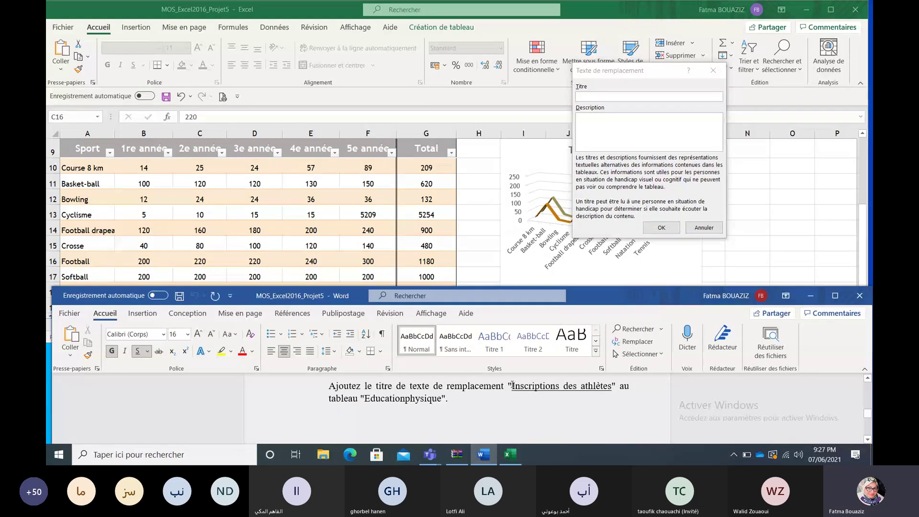
{"action": "left_click_drag", "start_coordinate": [511, 385], "coordinate": [593, 390]}
{"action": "key", "text": "ctrl+c"}
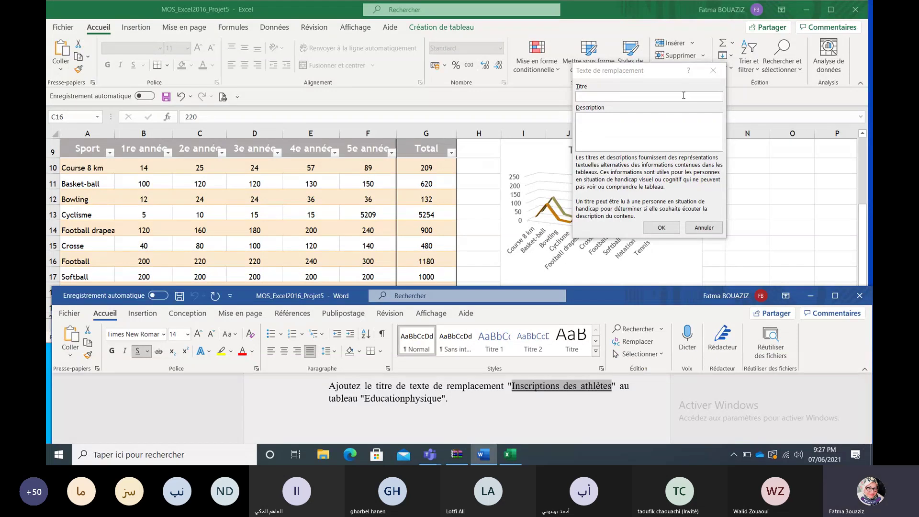
{"action": "left_click", "coordinate": [663, 96]}
{"action": "key", "text": "ctrl+v"}
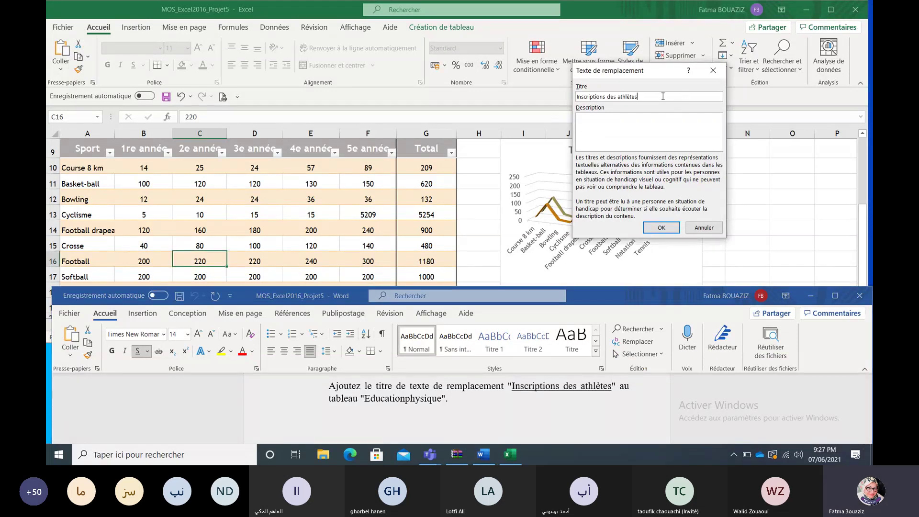
{"action": "left_click", "coordinate": [662, 228]}
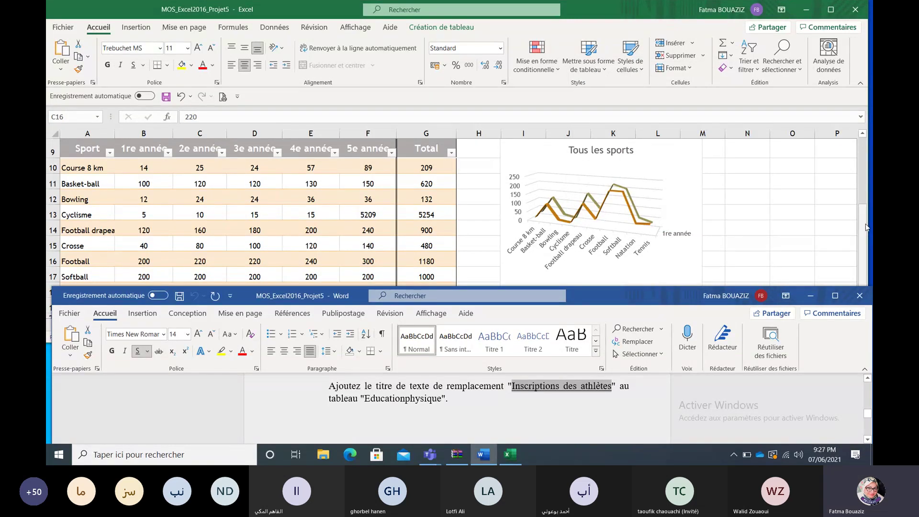
{"action": "left_click", "coordinate": [848, 296]}
Step: Close Word, recheck C16's table options, and close the Projet5 workbook without saving
{"action": "left_click", "coordinate": [848, 297]}
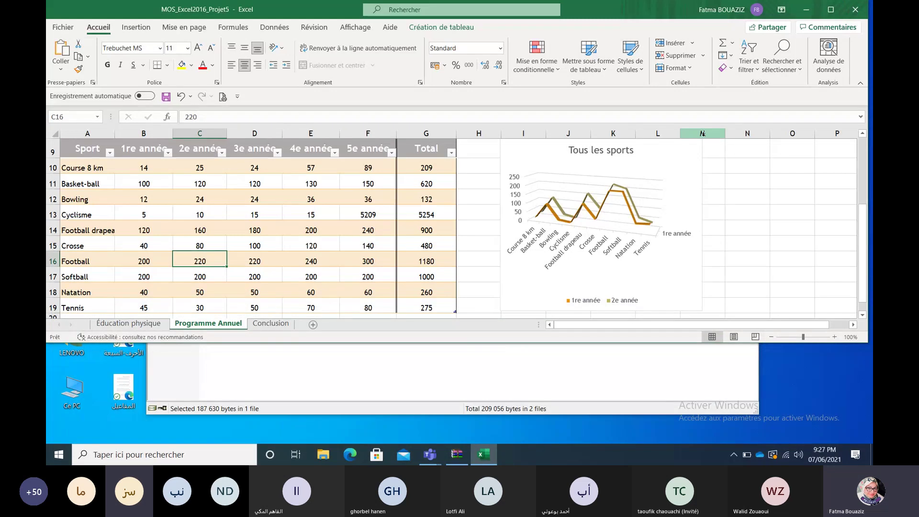
{"action": "right_click", "coordinate": [213, 263]}
{"action": "mouse_move", "coordinate": [250, 338]}
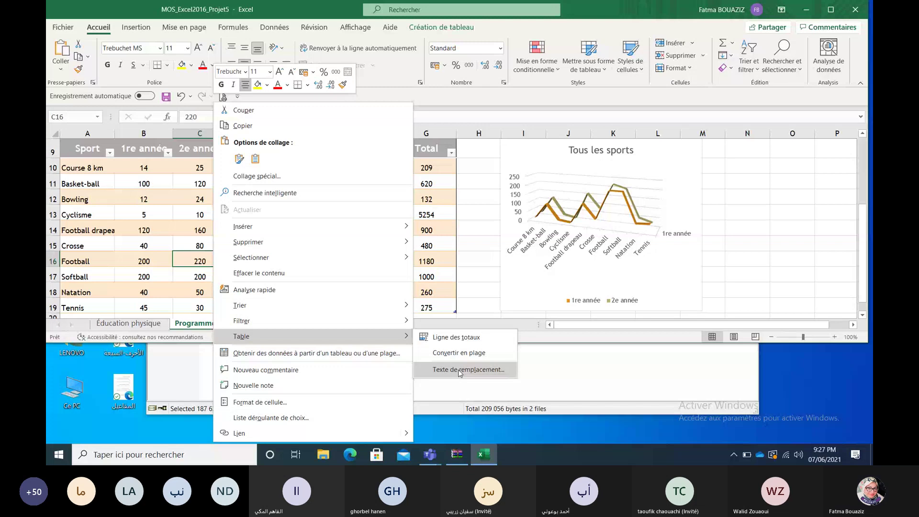
{"action": "left_click", "coordinate": [855, 9]}
{"action": "left_click", "coordinate": [446, 239]}
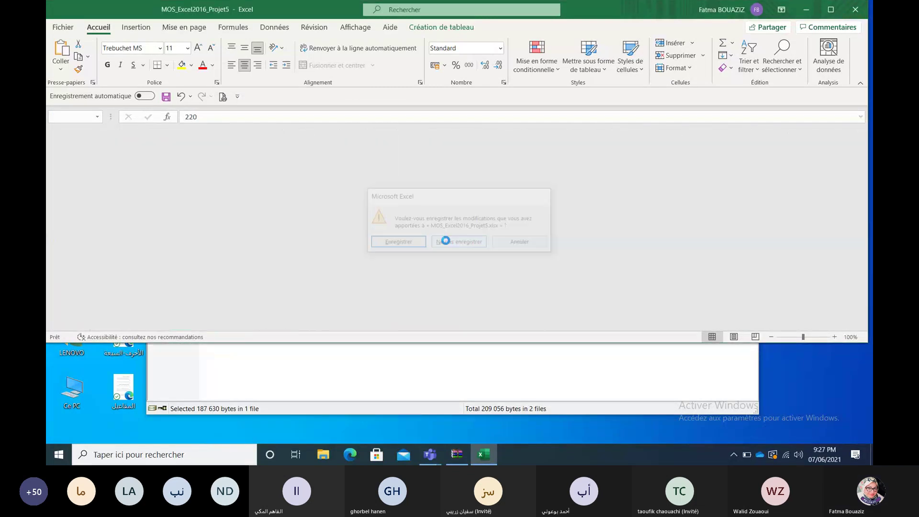
Step: Go up to the archive's Projet6 folder and open its instructions document
{"action": "double_click", "coordinate": [179, 191]}
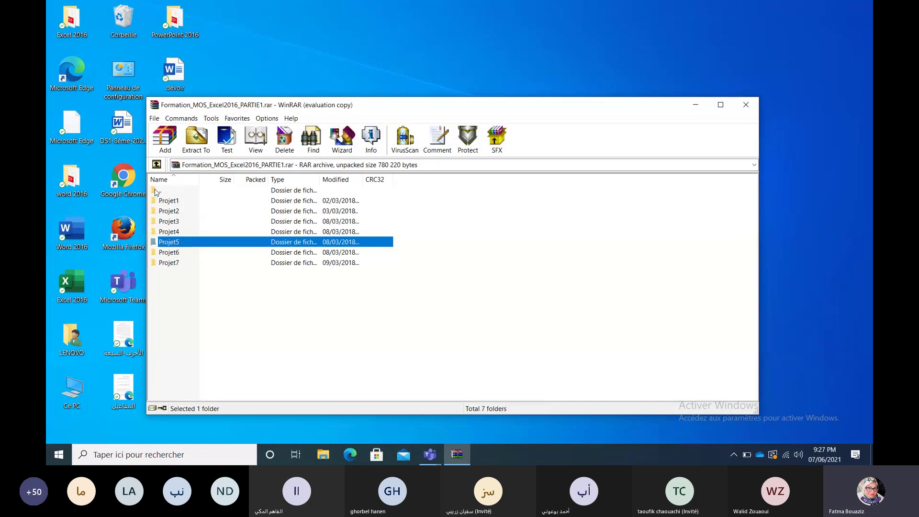
{"action": "double_click", "coordinate": [177, 253]}
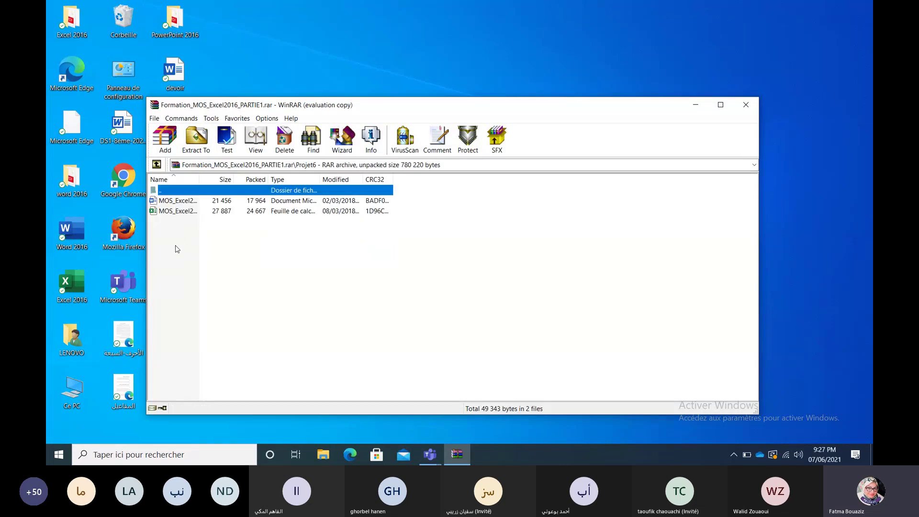
{"action": "double_click", "coordinate": [179, 204]}
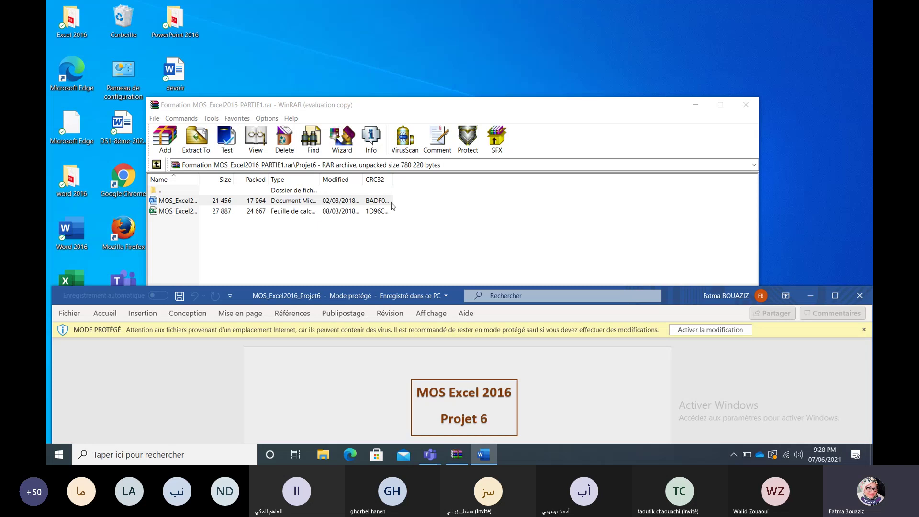
Step: Enable editing of the Projet6 instructions and scroll down to Tâche 1, the K10 count on 'Les Forums'
{"action": "left_click", "coordinate": [672, 331]}
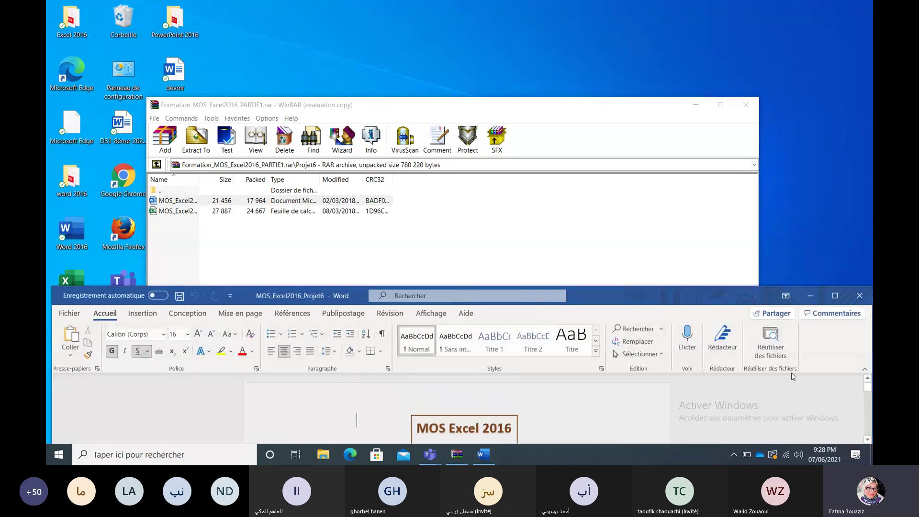
{"action": "left_click", "coordinate": [868, 439]}
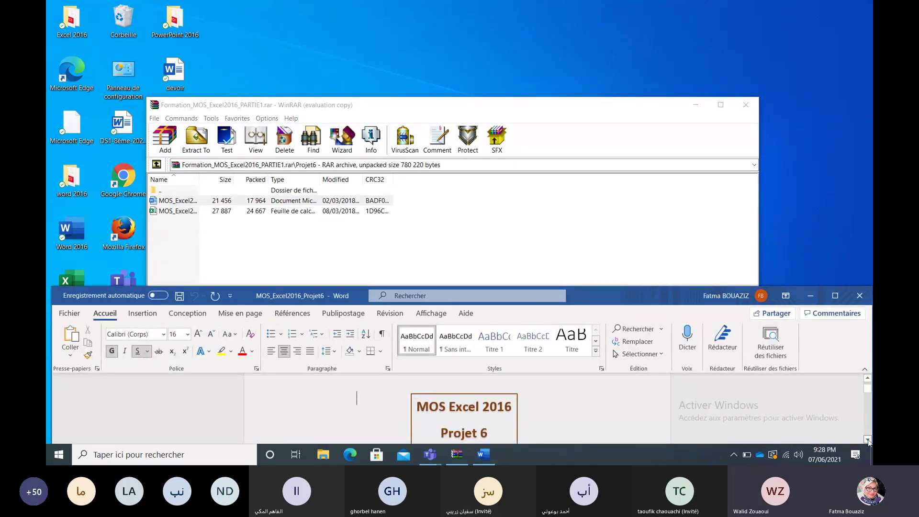
{"action": "left_click", "coordinate": [868, 440]}
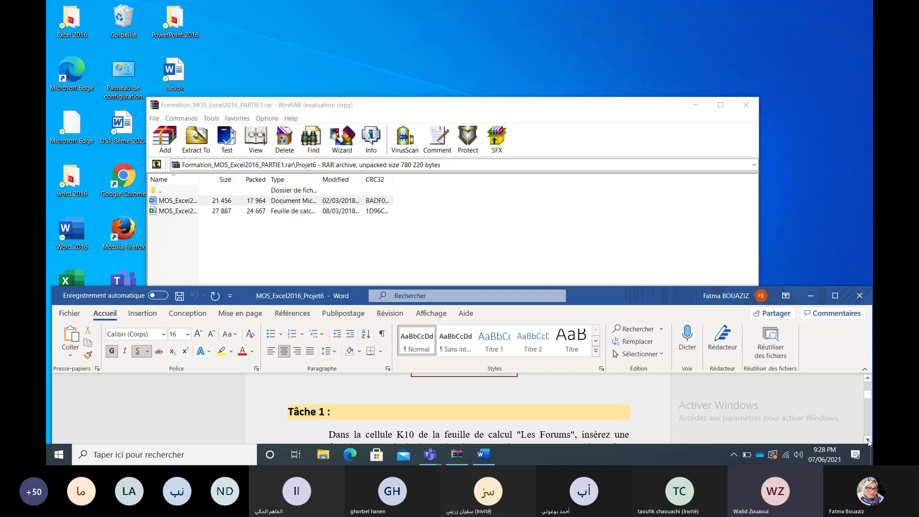
{"action": "left_click", "coordinate": [868, 440]}
{"action": "left_click", "coordinate": [868, 440]}
{"action": "left_click", "coordinate": [868, 440]}
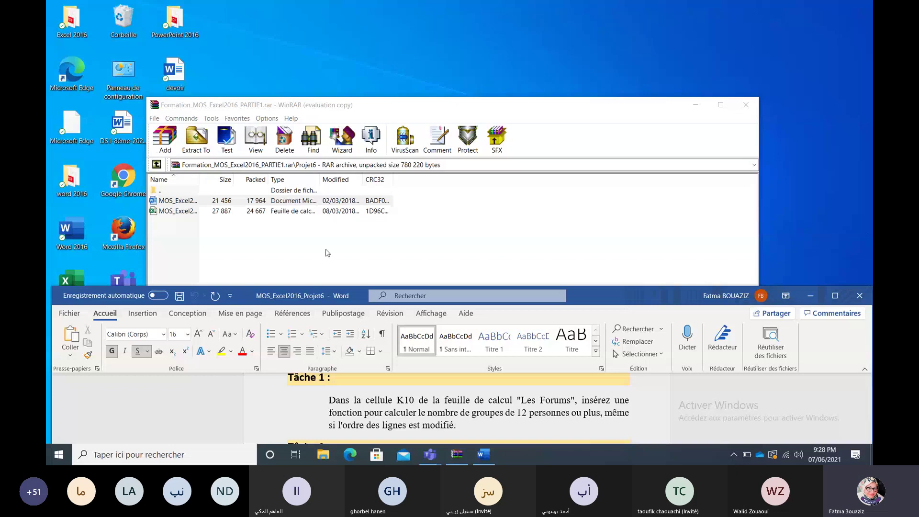
Step: Open MOS_Excel2016_Projet6 from the archive, enable editing, and move its window to the screen top
{"action": "double_click", "coordinate": [182, 211]}
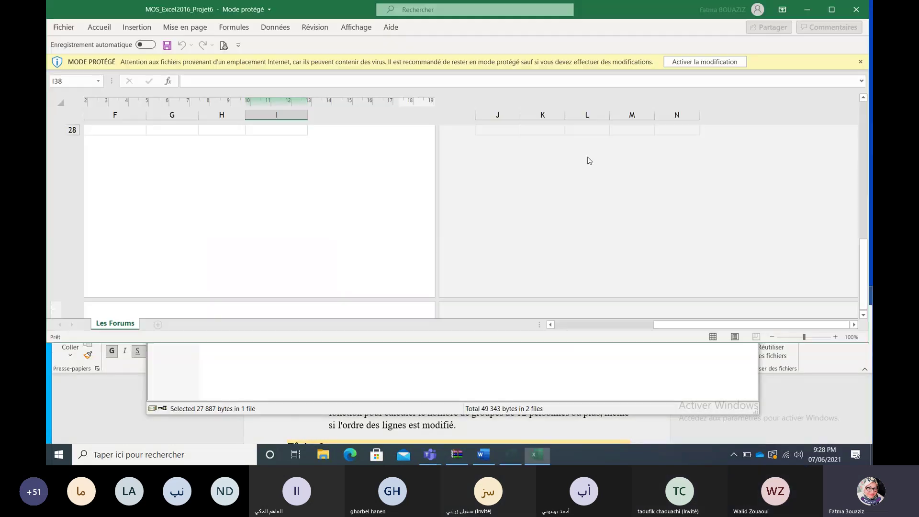
{"action": "left_click", "coordinate": [703, 65]}
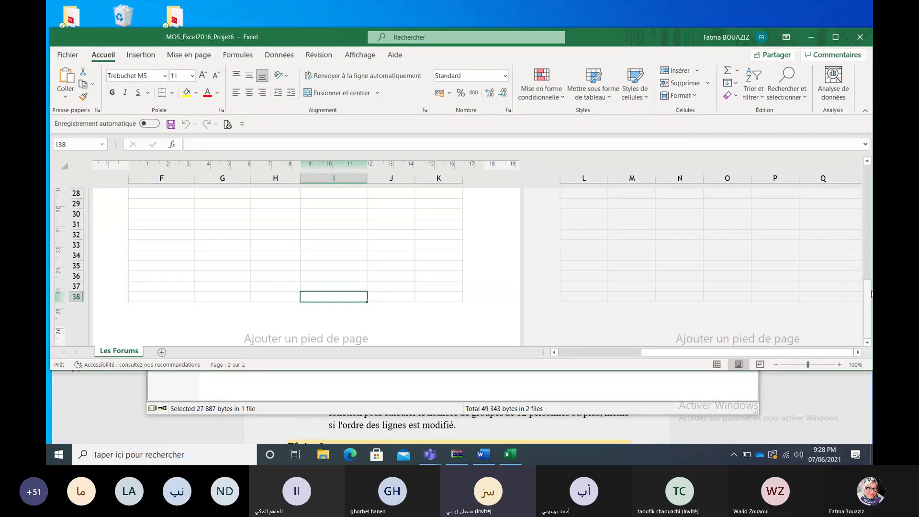
{"action": "left_click_drag", "start_coordinate": [866, 280], "coordinate": [871, 175]}
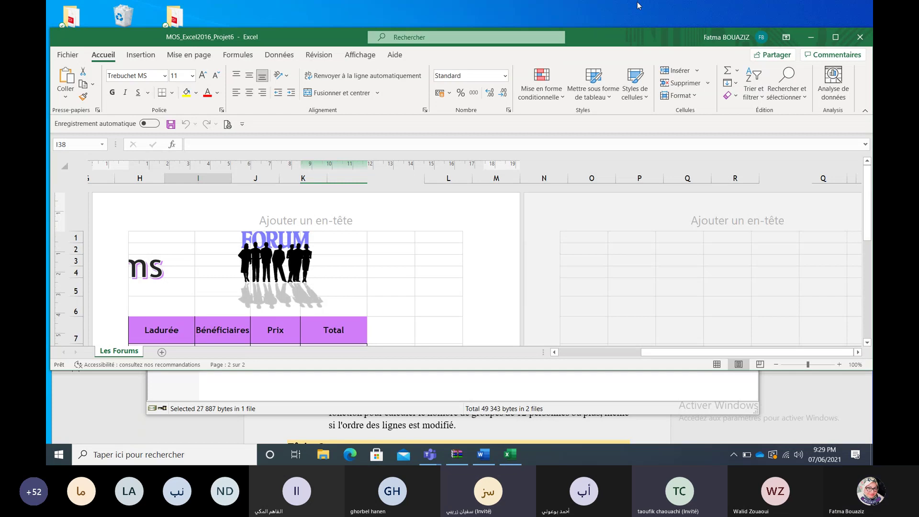
{"action": "left_click_drag", "start_coordinate": [638, 34], "coordinate": [635, 6]}
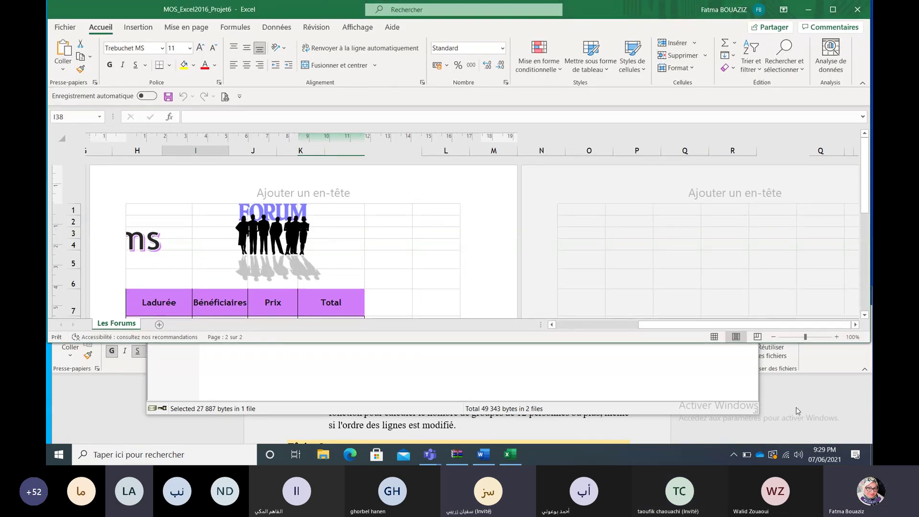
Step: Arrange the Word instructions and Excel windows, ending with the workbook's 'Les Forums' sheet in front
{"action": "left_click", "coordinate": [797, 407]}
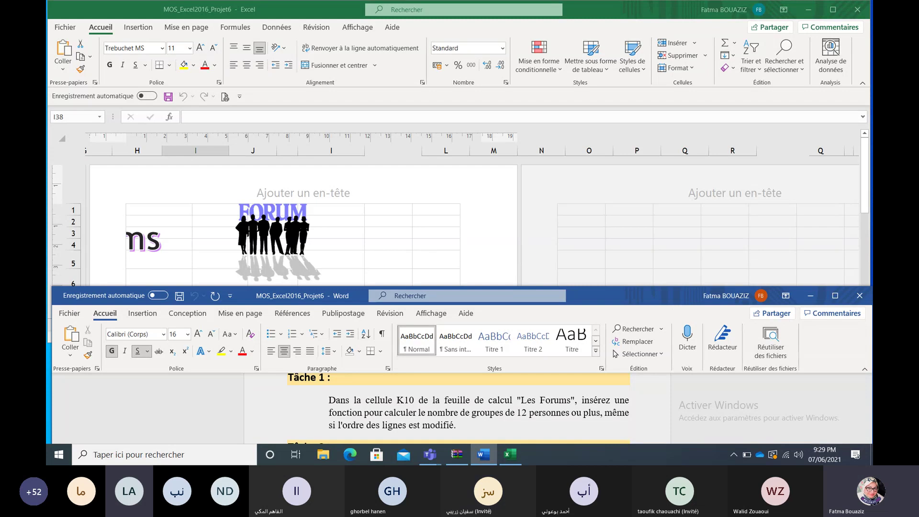
{"action": "left_click_drag", "start_coordinate": [684, 296], "coordinate": [681, 299]}
{"action": "left_click", "coordinate": [681, 247]}
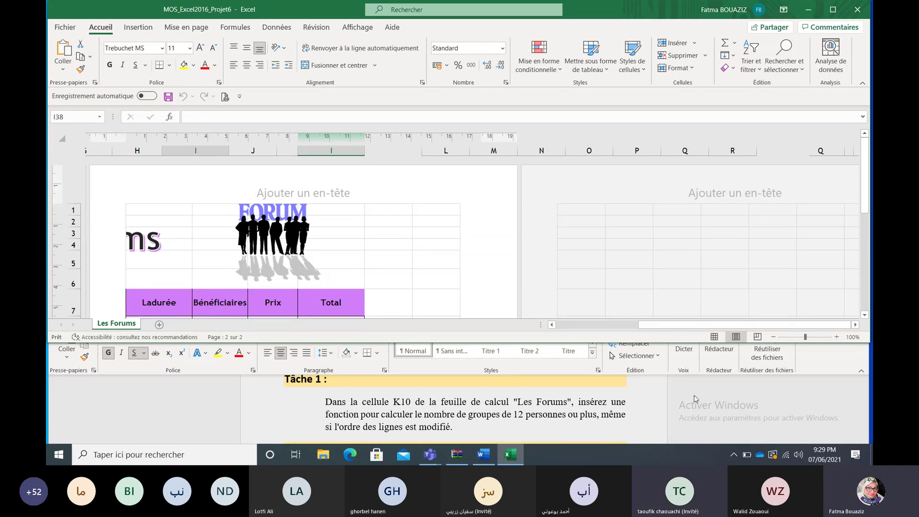
{"action": "left_click", "coordinate": [707, 419]}
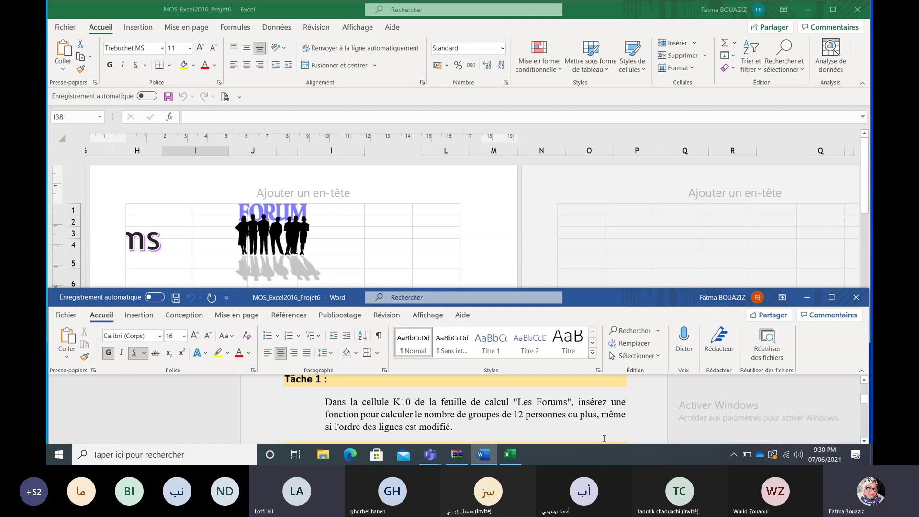
{"action": "left_click", "coordinate": [648, 187]}
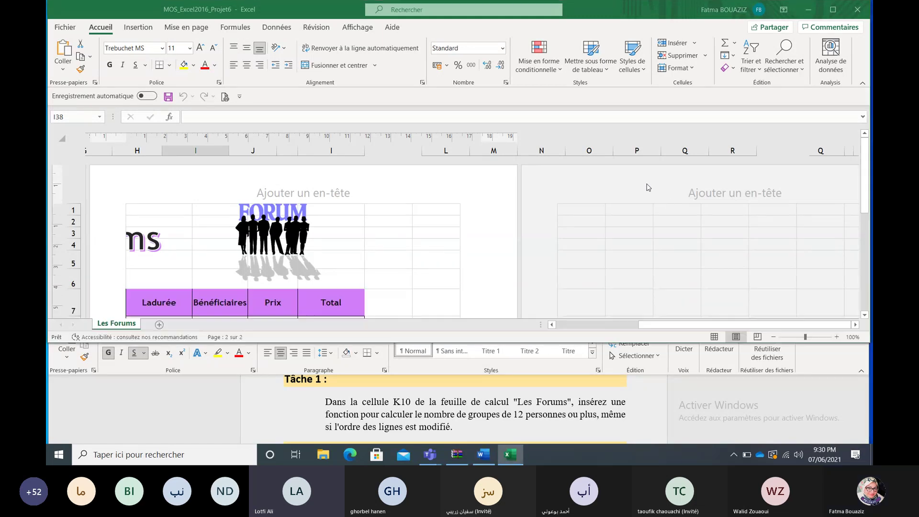
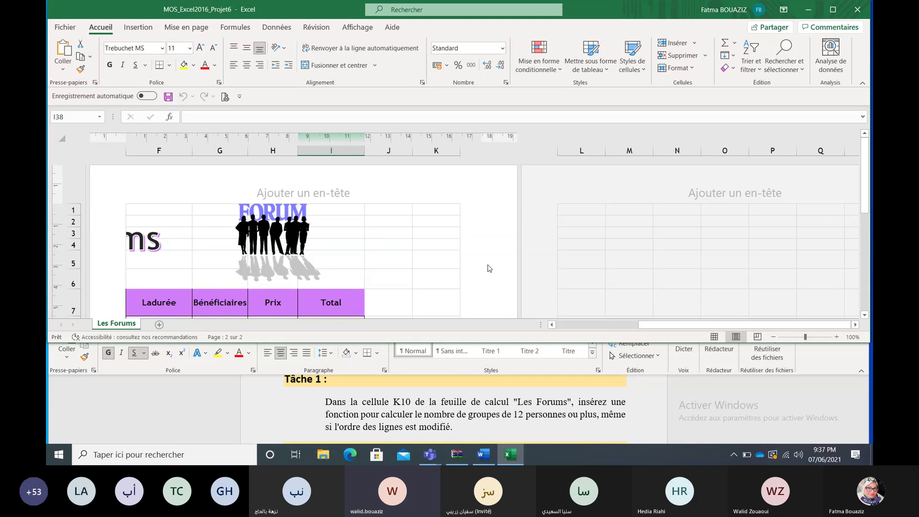
Step: Put Les Forums in Normal view and scroll back to column A, row 1
{"action": "left_click", "coordinate": [714, 337]}
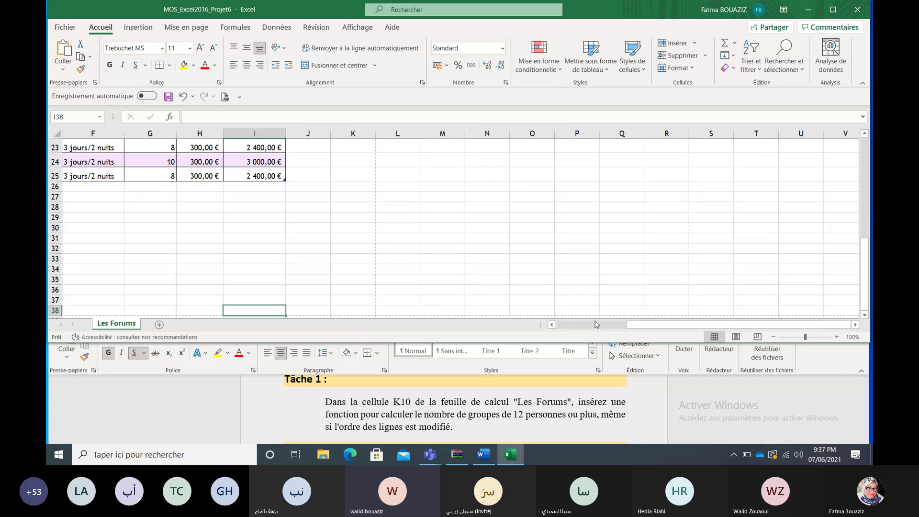
{"action": "left_click_drag", "start_coordinate": [584, 326], "coordinate": [569, 325]}
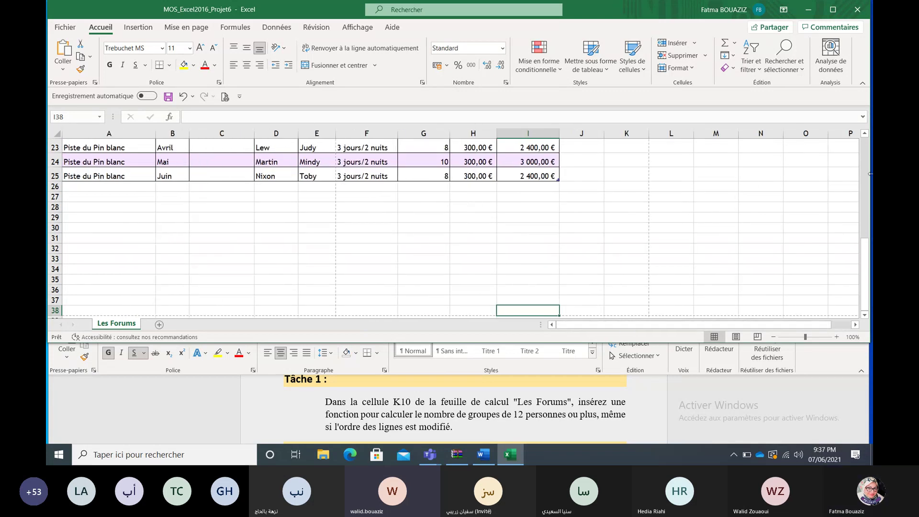
{"action": "left_click_drag", "start_coordinate": [869, 244], "coordinate": [869, 156]}
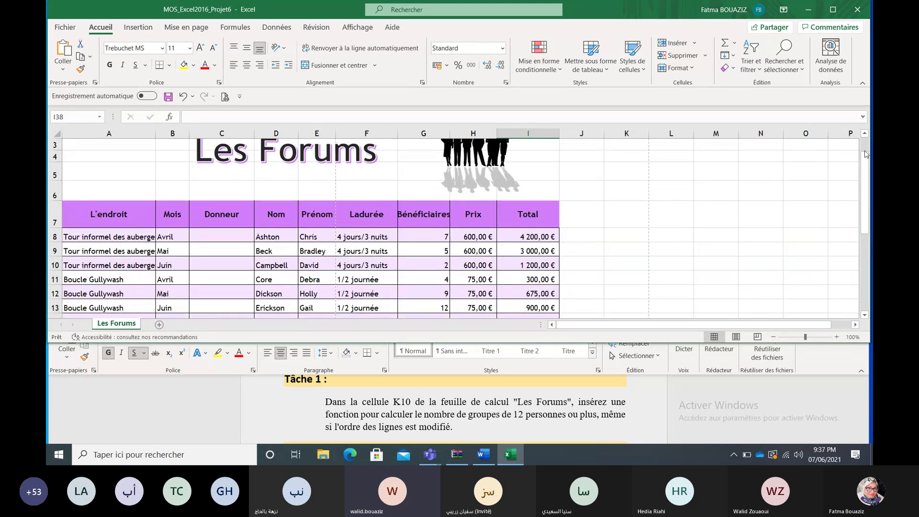
{"action": "left_click_drag", "start_coordinate": [866, 154], "coordinate": [866, 148]}
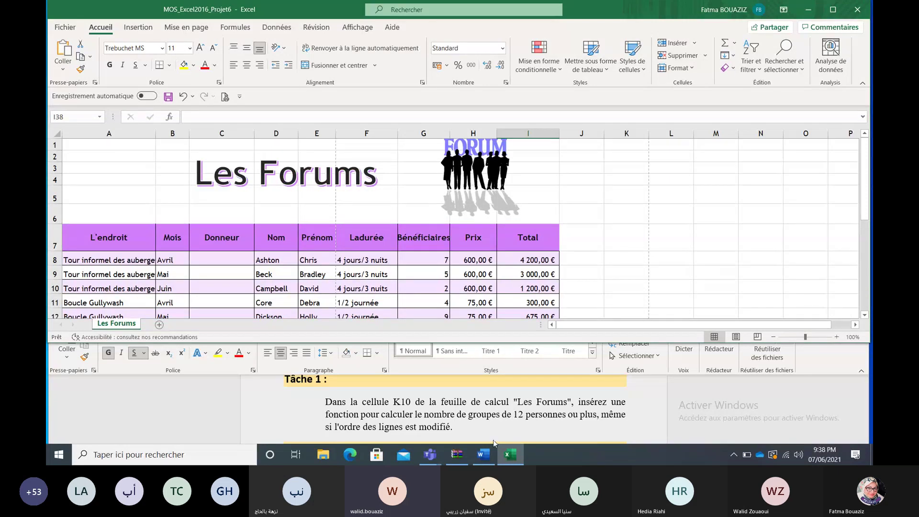
{"action": "mouse_move", "coordinate": [433, 447]}
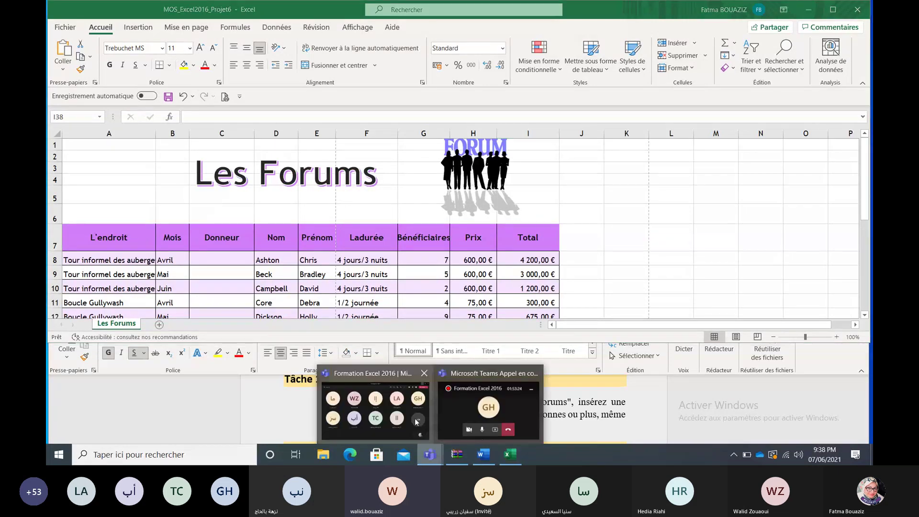
{"action": "left_click", "coordinate": [416, 421]}
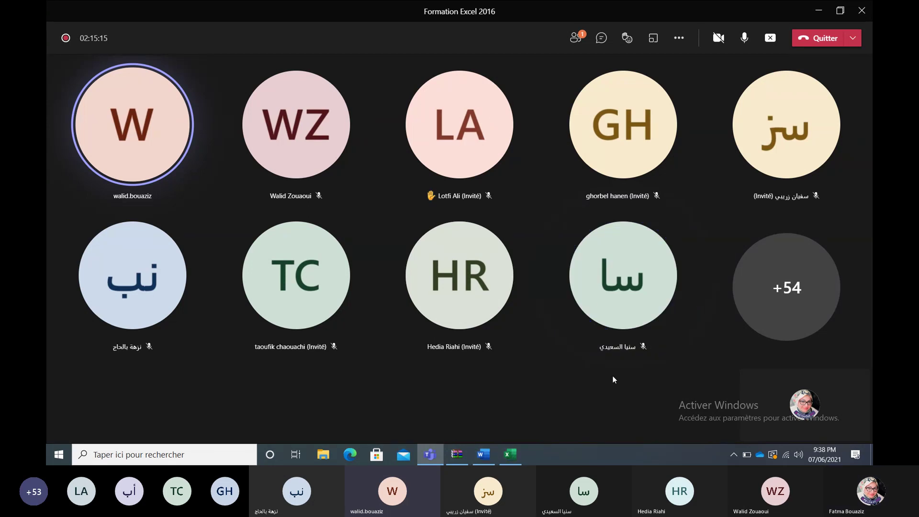
{"action": "left_click", "coordinate": [818, 13]}
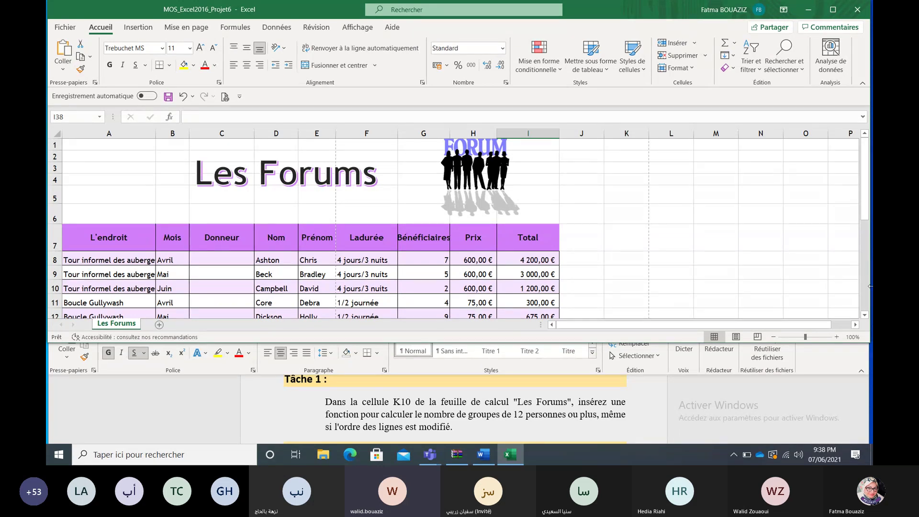
{"action": "left_click_drag", "start_coordinate": [868, 218], "coordinate": [868, 229]}
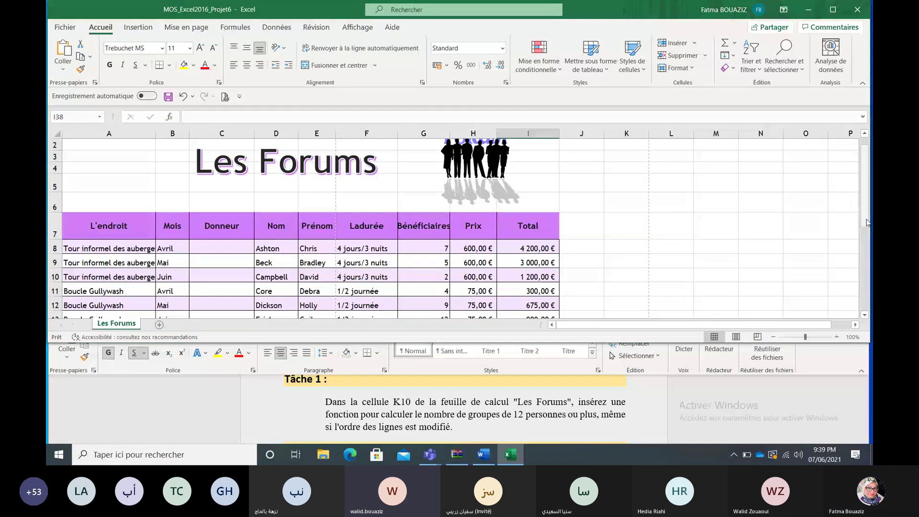
{"action": "left_click_drag", "start_coordinate": [867, 221], "coordinate": [868, 219]}
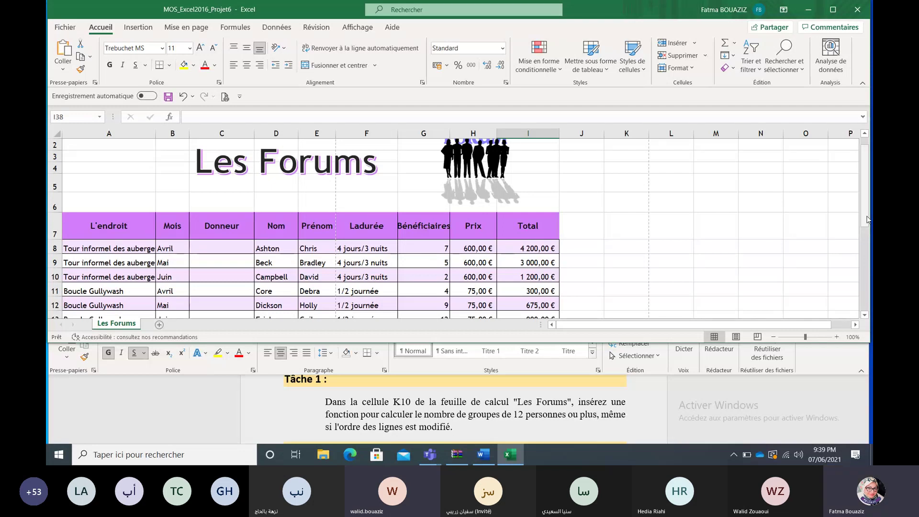
{"action": "left_click_drag", "start_coordinate": [867, 219], "coordinate": [868, 226]}
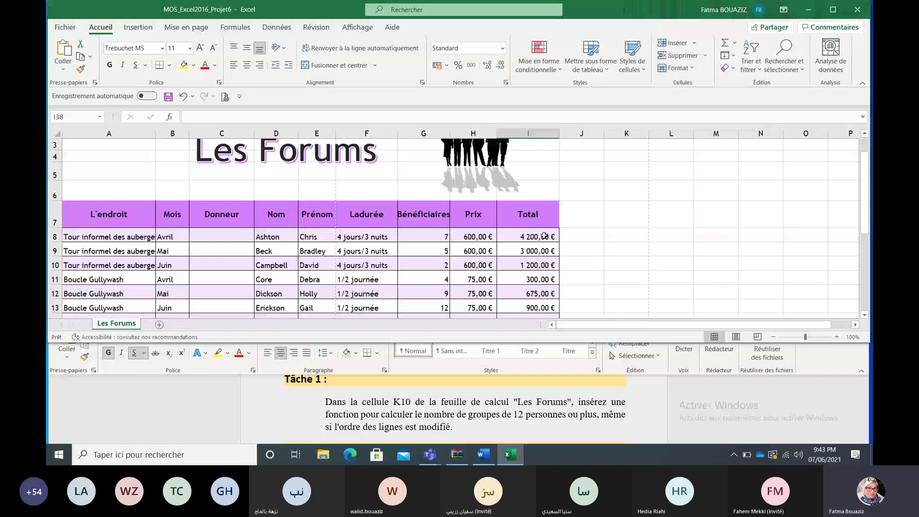
Step: Start an =NB.SI formula in K10 and open its Function Arguments dialog
{"action": "left_click", "coordinate": [616, 263]}
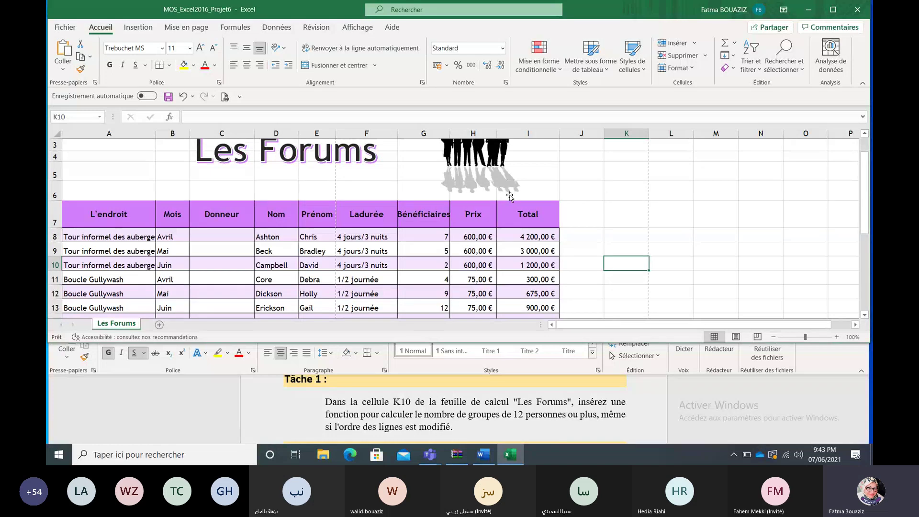
{"action": "left_click", "coordinate": [313, 114]}
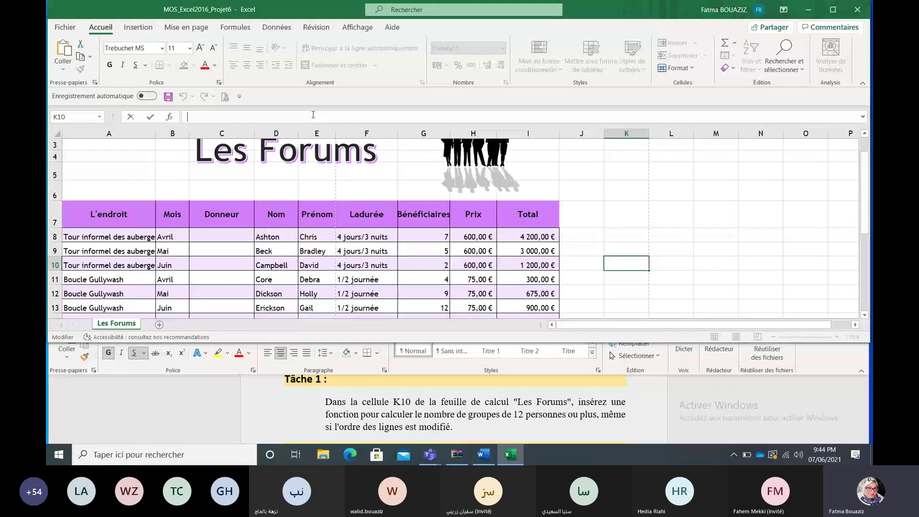
{"action": "type", "text": "="}
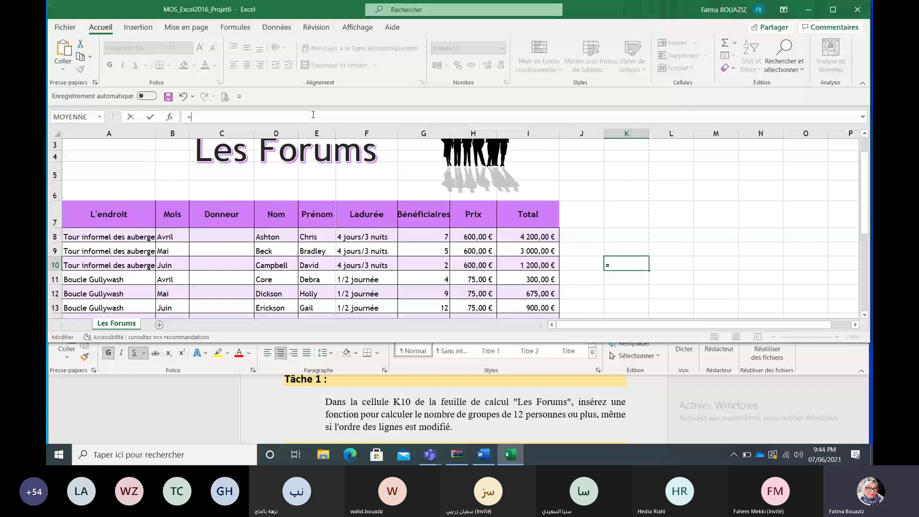
{"action": "type", "text": "nb"}
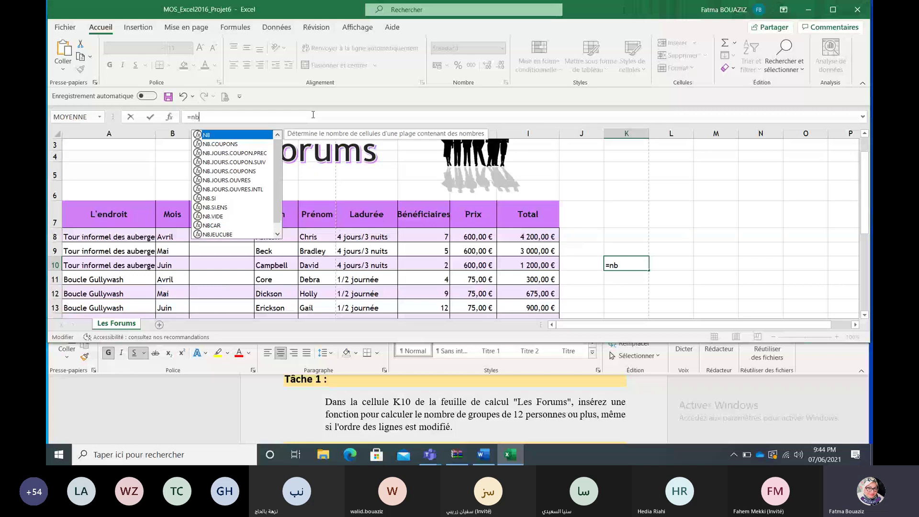
{"action": "double_click", "coordinate": [226, 198]}
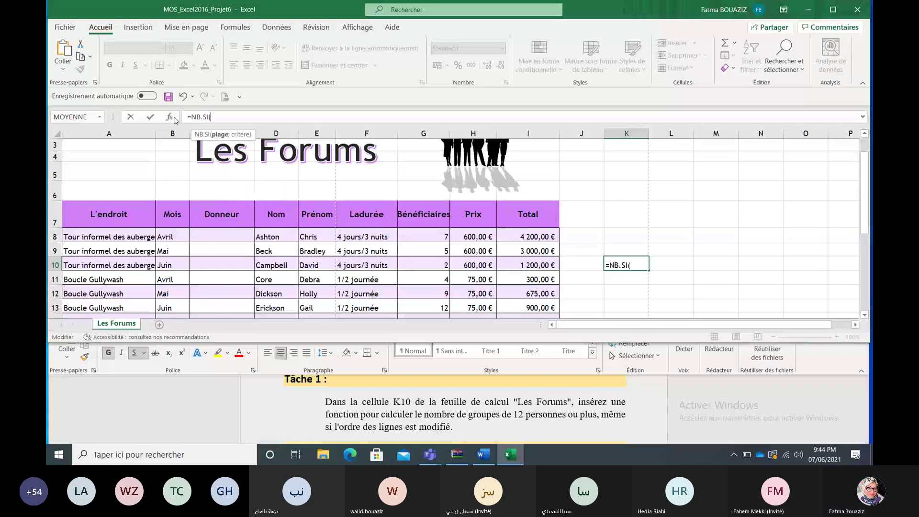
{"action": "left_click", "coordinate": [173, 117]}
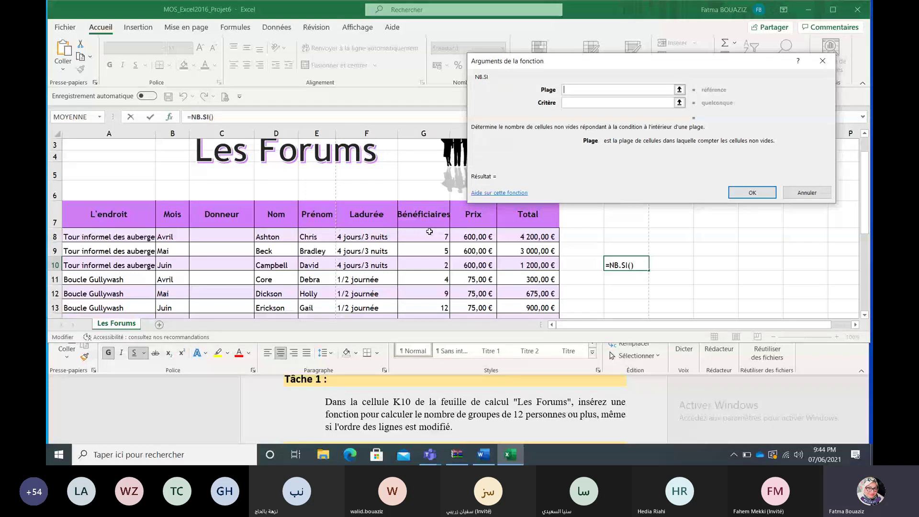
Step: Set NB.SI to count Bénéficiaires values with criterion '>=12', giving 6 in K10
{"action": "left_click_drag", "start_coordinate": [428, 235], "coordinate": [429, 301]}
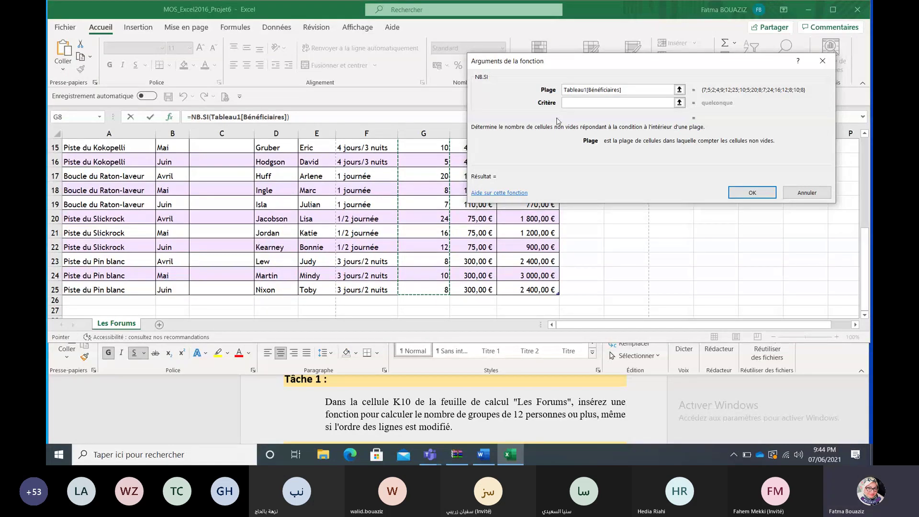
{"action": "left_click", "coordinate": [584, 103]}
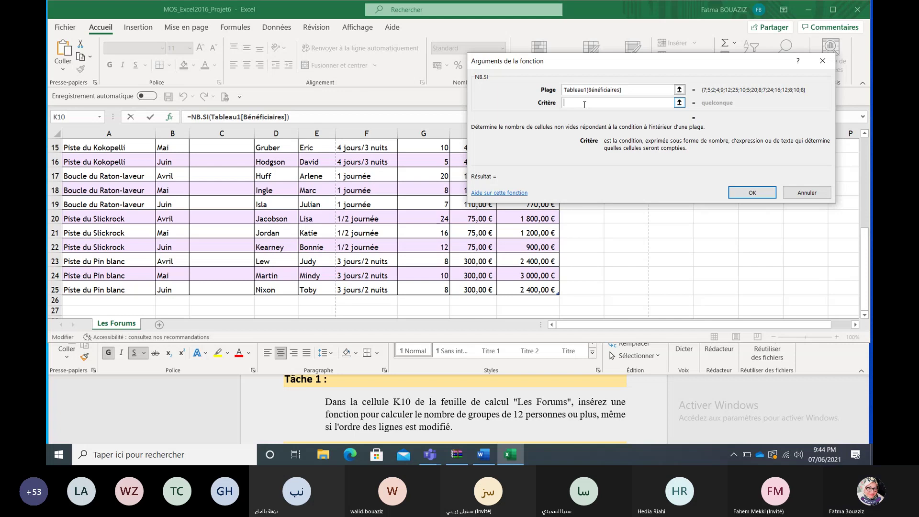
{"action": "type", "text": ">=12"}
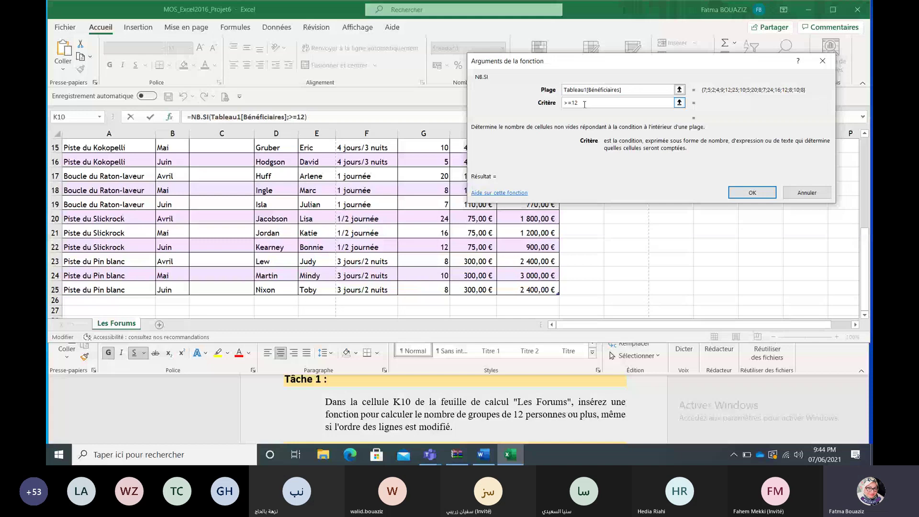
{"action": "left_click", "coordinate": [745, 194]}
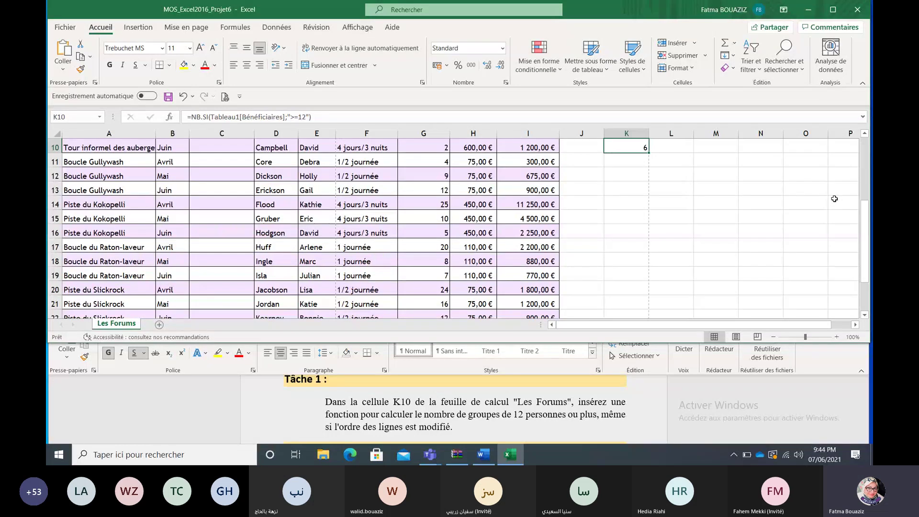
Step: Scroll the Word instructions down to the K11 task, then return to Excel
{"action": "left_click_drag", "start_coordinate": [864, 215], "coordinate": [865, 217]}
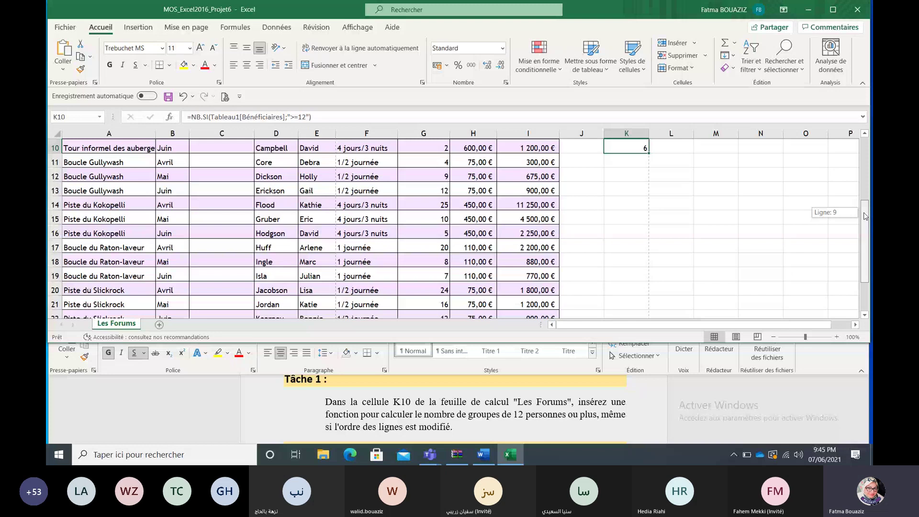
{"action": "left_click_drag", "start_coordinate": [866, 216], "coordinate": [866, 194]}
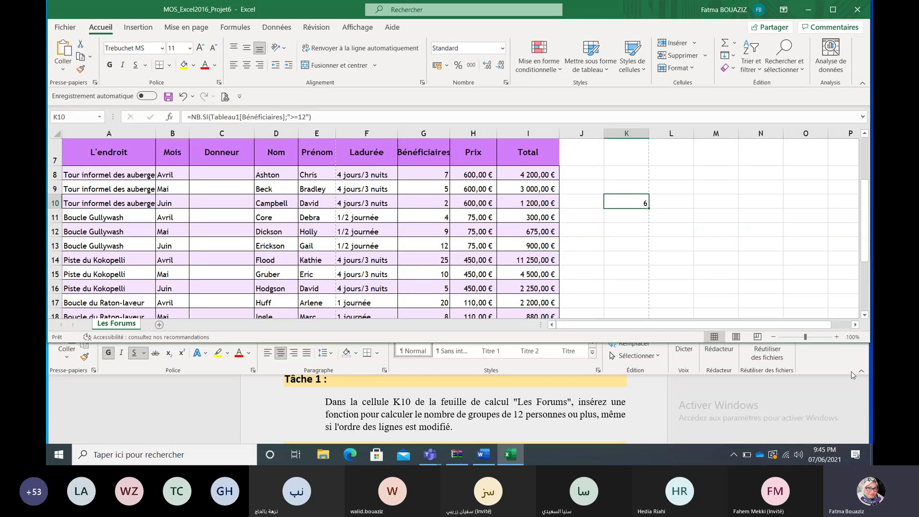
{"action": "left_click", "coordinate": [851, 425]}
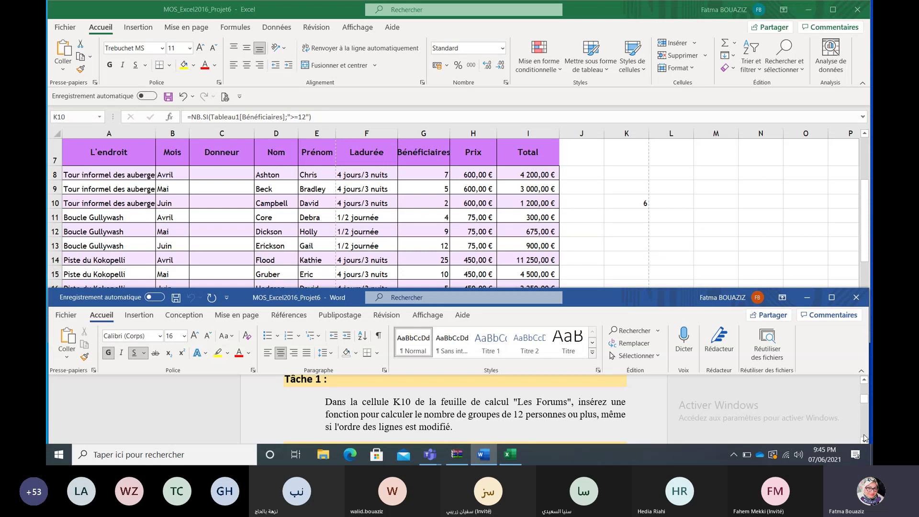
{"action": "scroll", "coordinate": [865, 440], "scroll_direction": "down", "scroll_amount": 3}
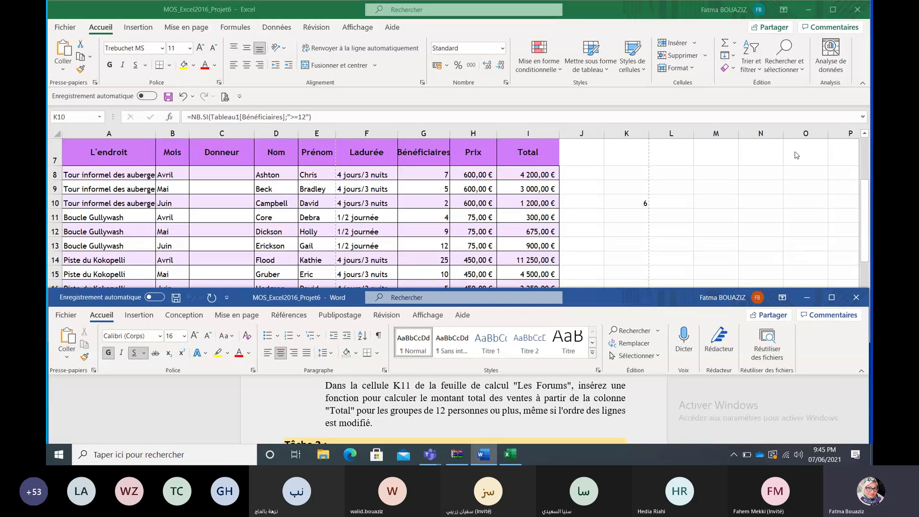
{"action": "left_click", "coordinate": [627, 210]}
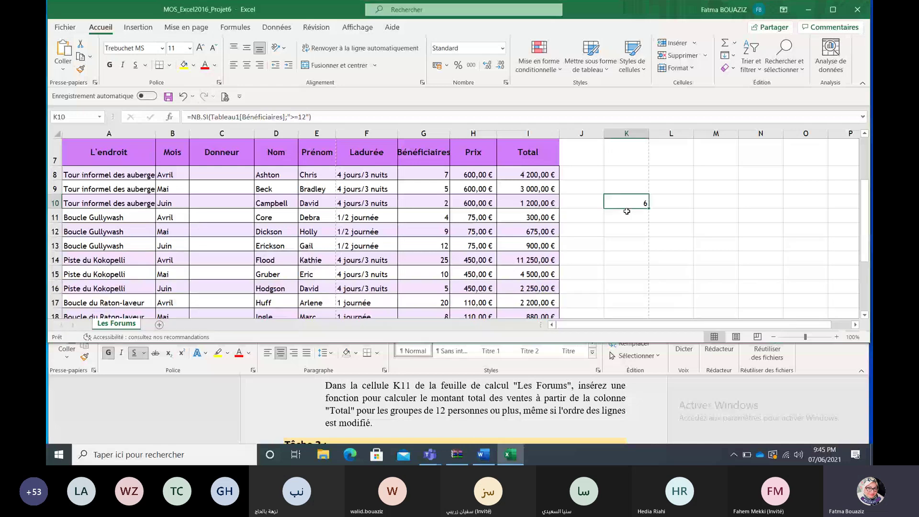
Step: Start a =SOMME.SI formula in K11 and open its argument window beside the data
{"action": "left_click", "coordinate": [627, 216]}
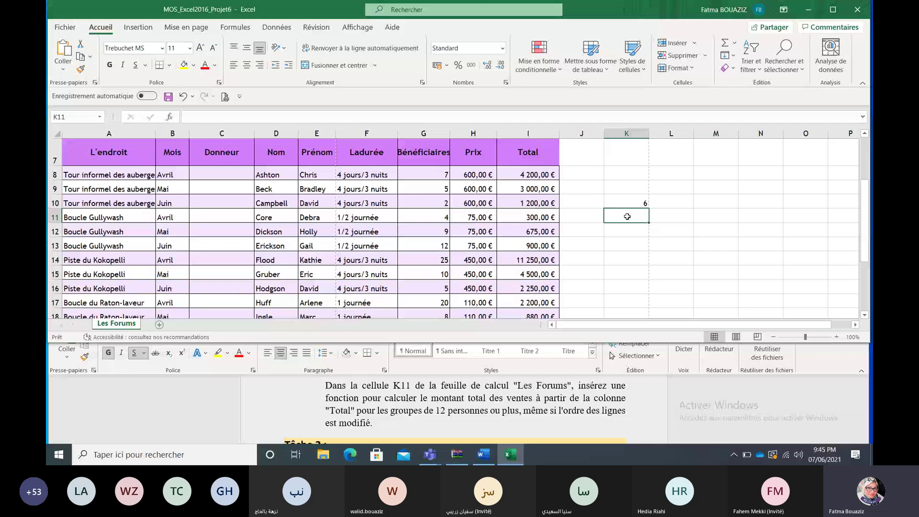
{"action": "type", "text": "="}
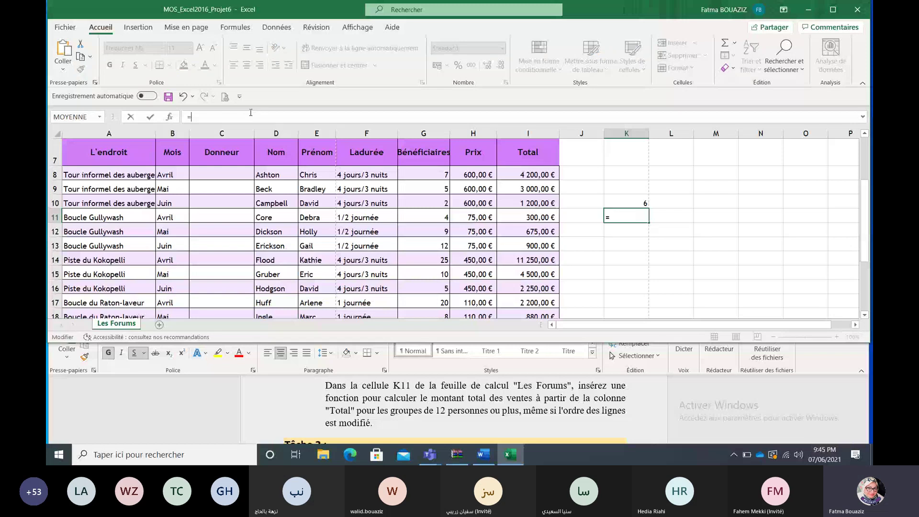
{"action": "type", "text": "som"}
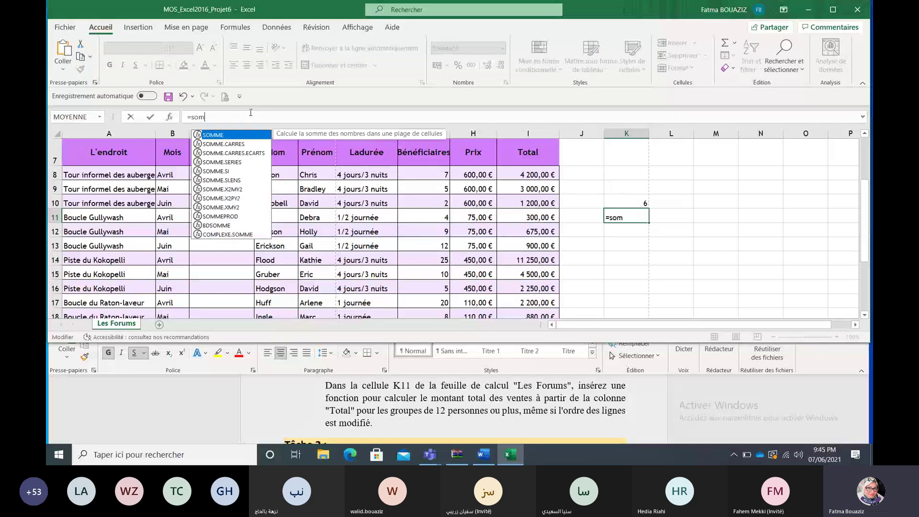
{"action": "double_click", "coordinate": [216, 171]}
{"action": "left_click", "coordinate": [169, 117]}
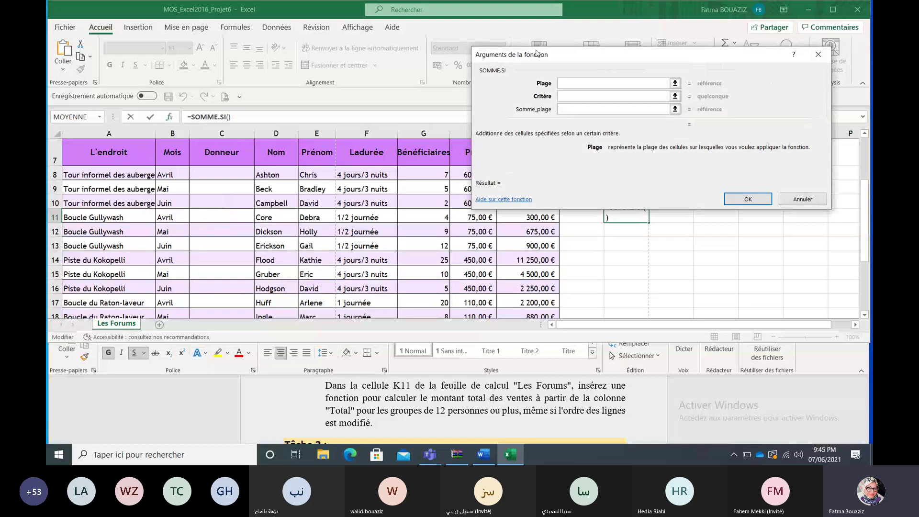
{"action": "left_click_drag", "start_coordinate": [547, 56], "coordinate": [558, 50]}
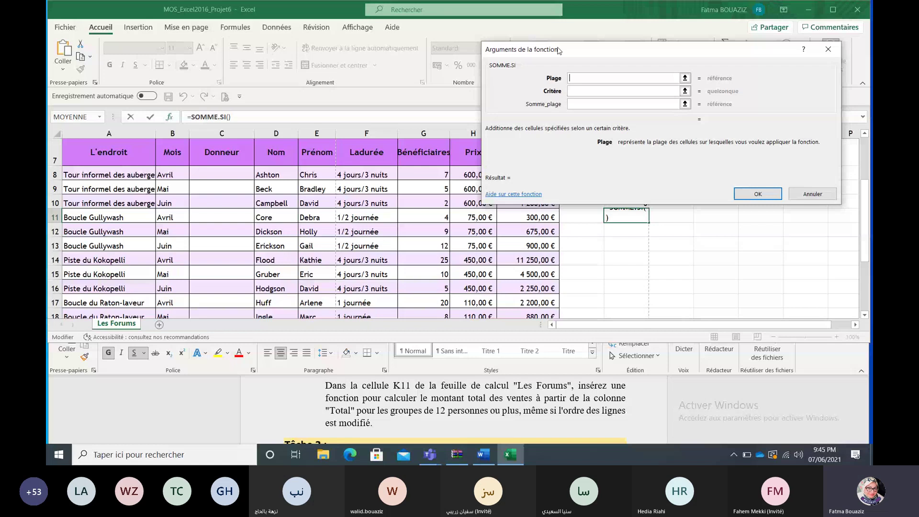
{"action": "left_click_drag", "start_coordinate": [558, 51], "coordinate": [592, 30]}
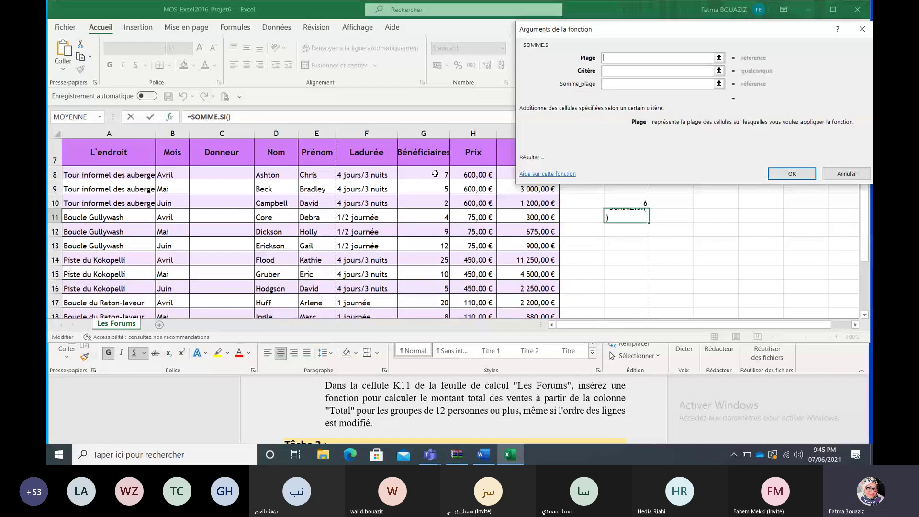
Step: Set Plage to Bénéficiaires, Critère '>=12', Somme_plage to Total, returning 18250
{"action": "left_click", "coordinate": [435, 173]}
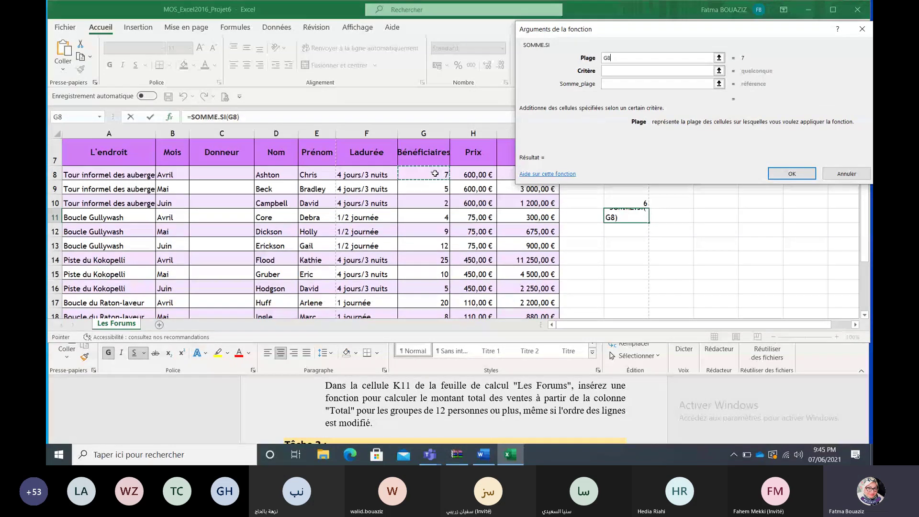
{"action": "key", "text": "ctrl+shift+Down"}
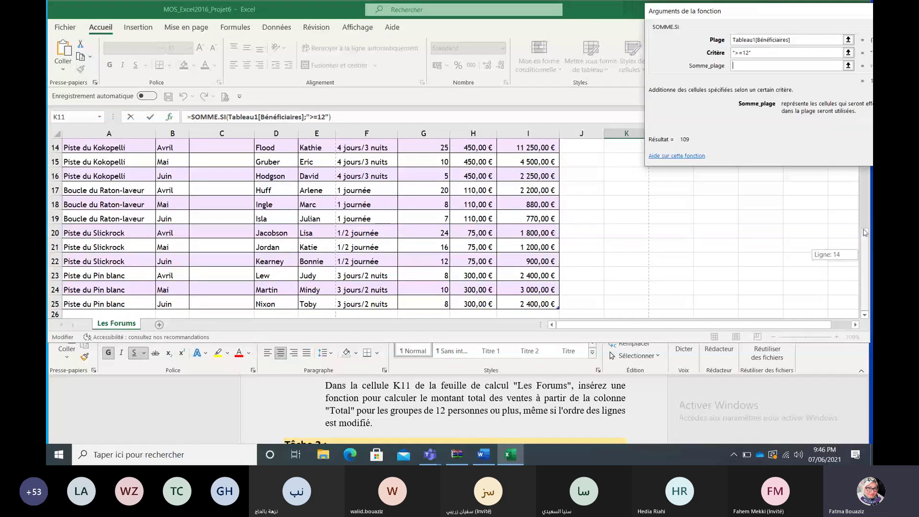
{"action": "left_click_drag", "start_coordinate": [865, 233], "coordinate": [869, 198]}
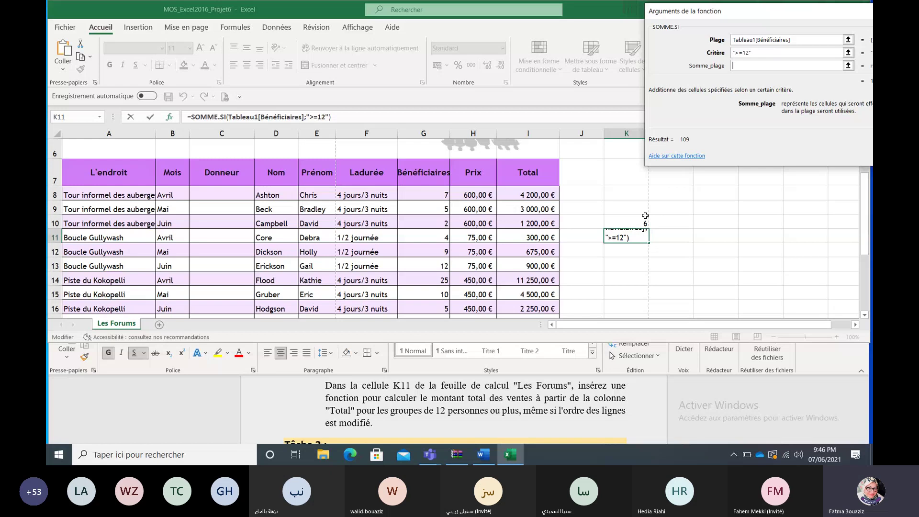
{"action": "left_click", "coordinate": [554, 193]}
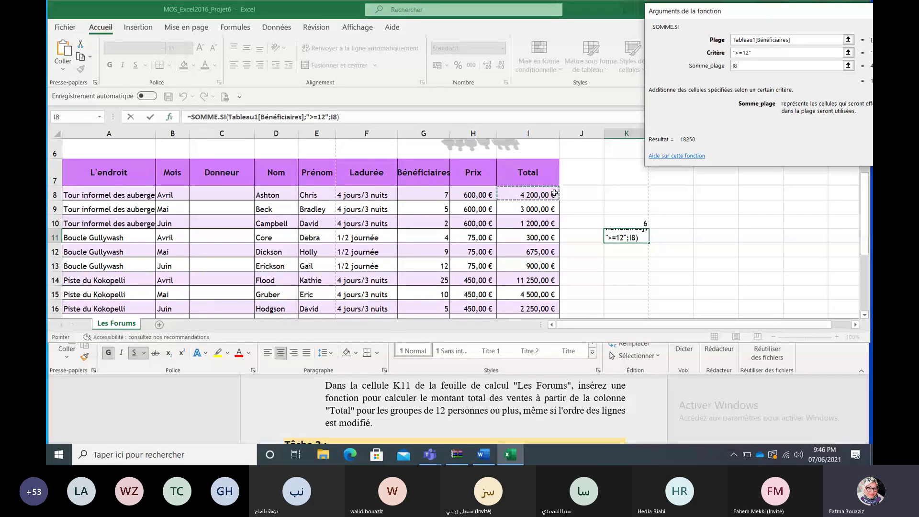
{"action": "key", "text": "ctrl+shift+Down"}
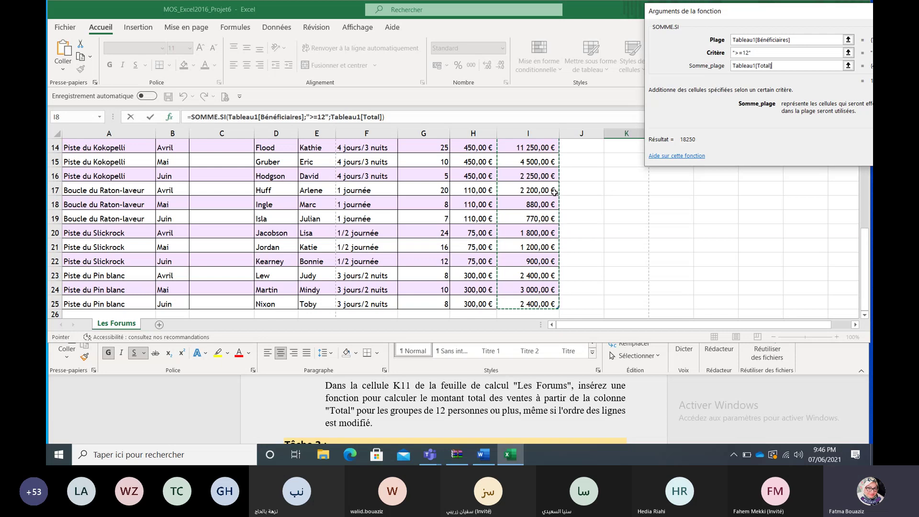
{"action": "left_click_drag", "start_coordinate": [733, 15], "coordinate": [545, 40]}
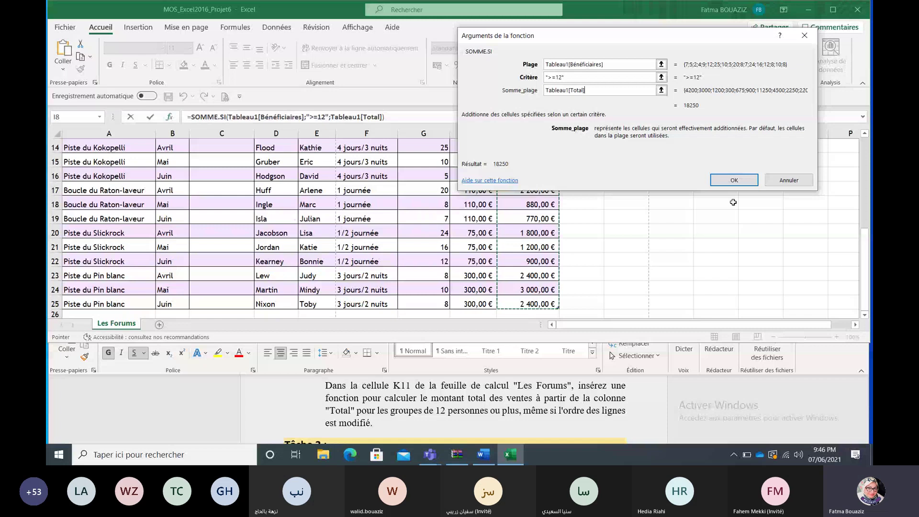
{"action": "key", "text": "Return"}
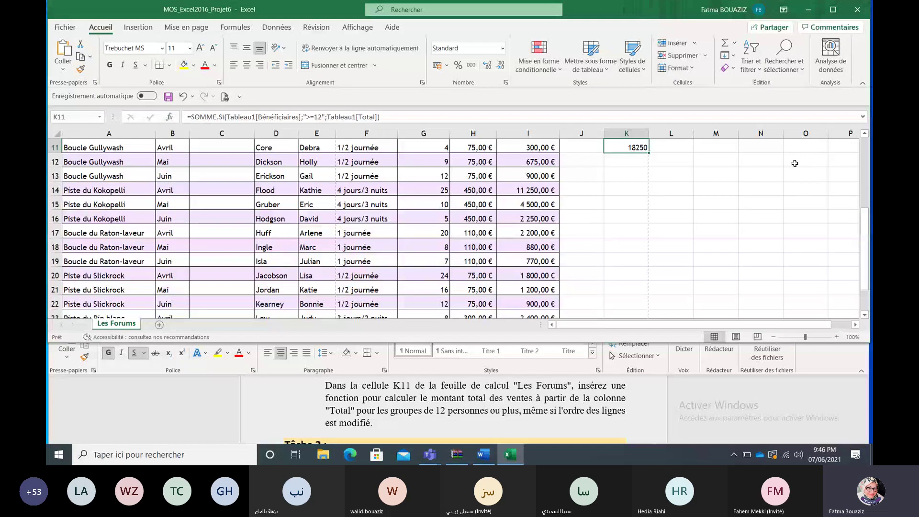
{"action": "left_click_drag", "start_coordinate": [868, 232], "coordinate": [868, 197]}
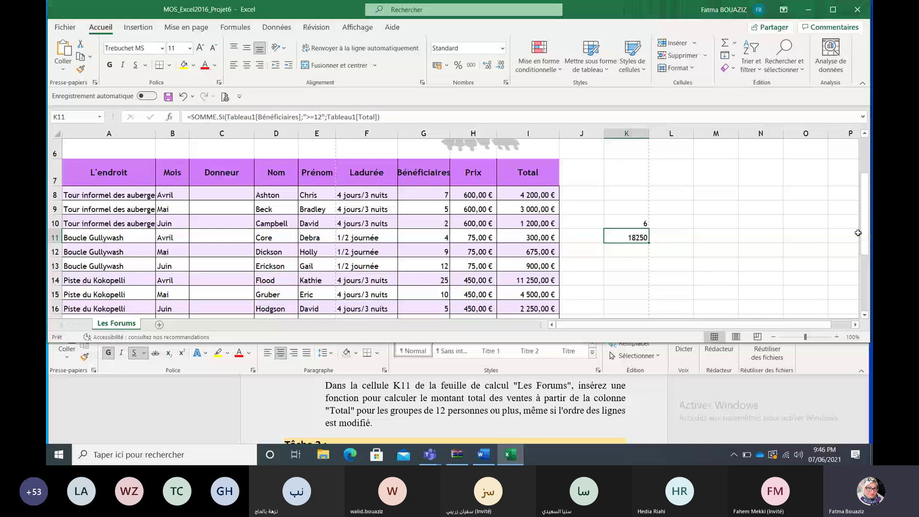
{"action": "left_click", "coordinate": [863, 440]}
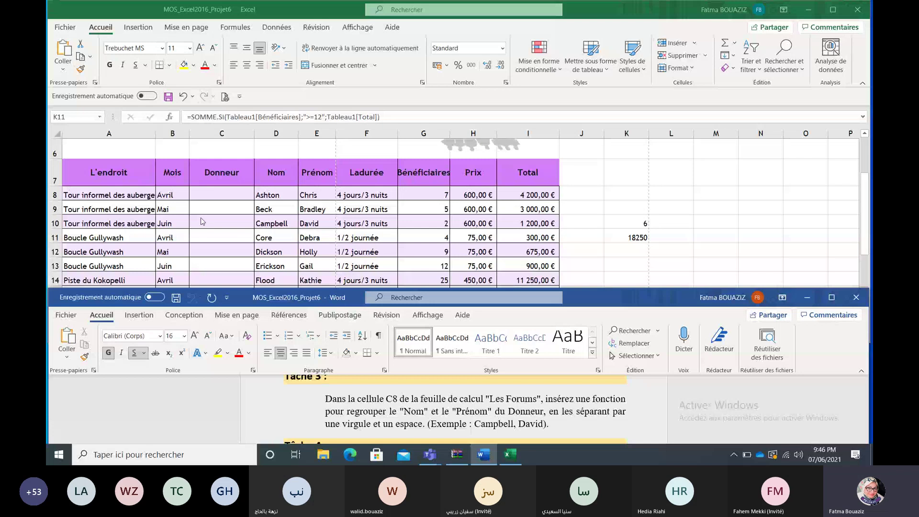
Step: Return from the Tâche 3 instructions to the Excel workbook
{"action": "left_click", "coordinate": [242, 190]}
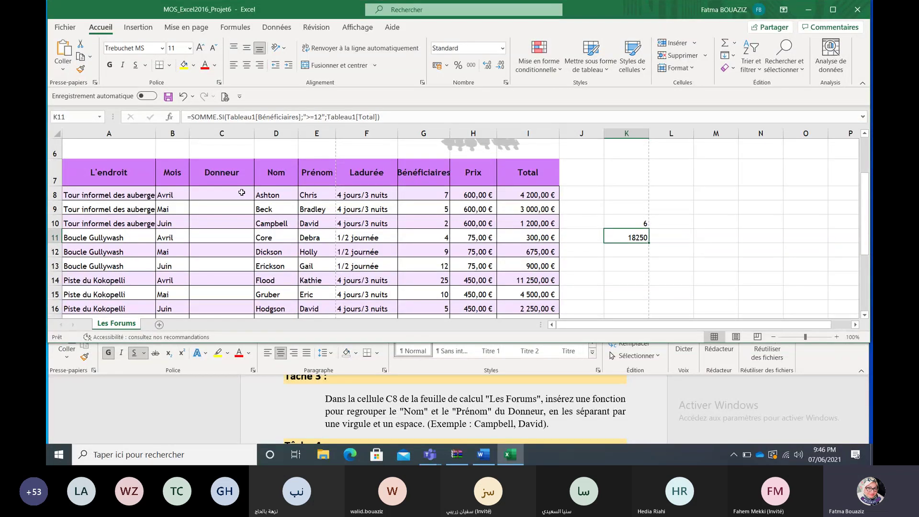
Step: Start a =CONCAT formula in Donneur cell C8 and open its arguments
{"action": "left_click", "coordinate": [241, 193]}
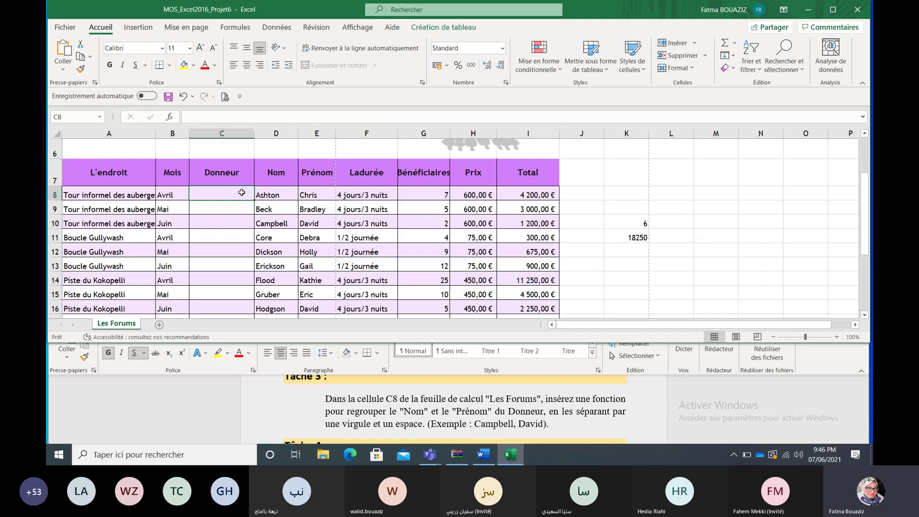
{"action": "left_click", "coordinate": [212, 116]}
{"action": "type", "text": "="}
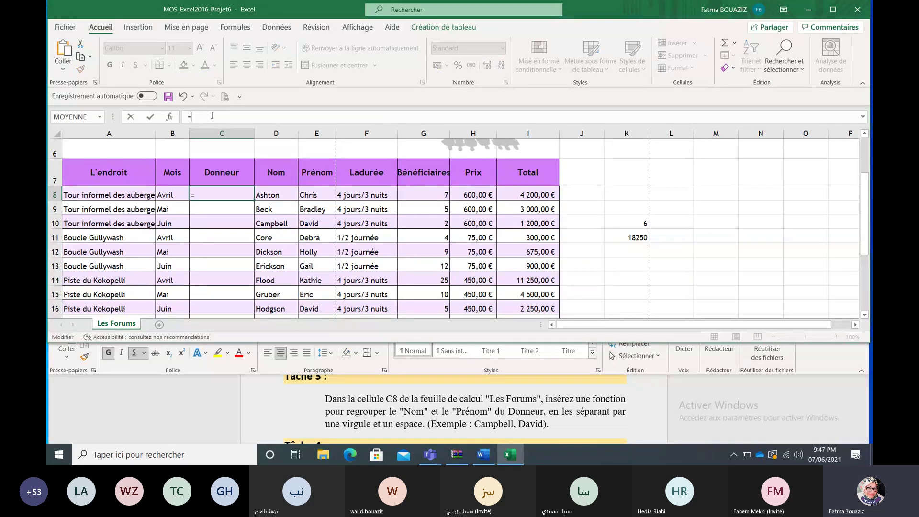
{"action": "type", "text": "co"}
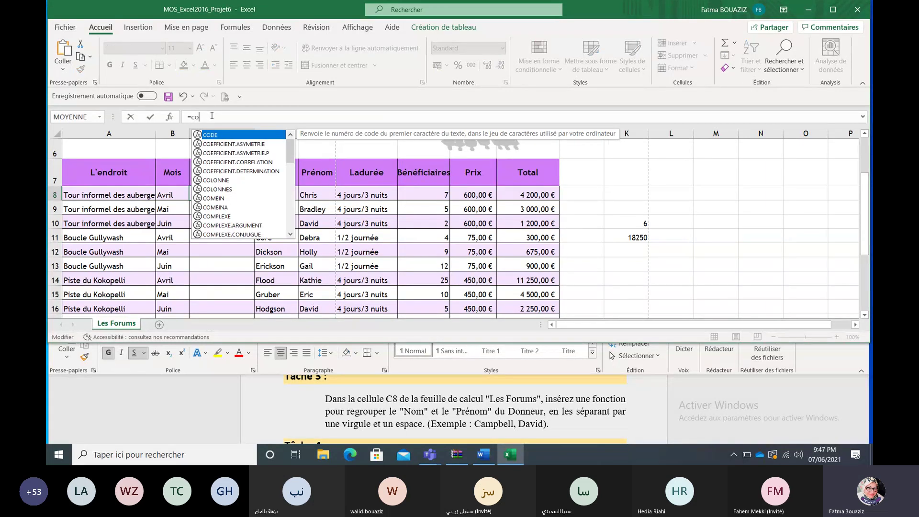
{"action": "type", "text": "n"}
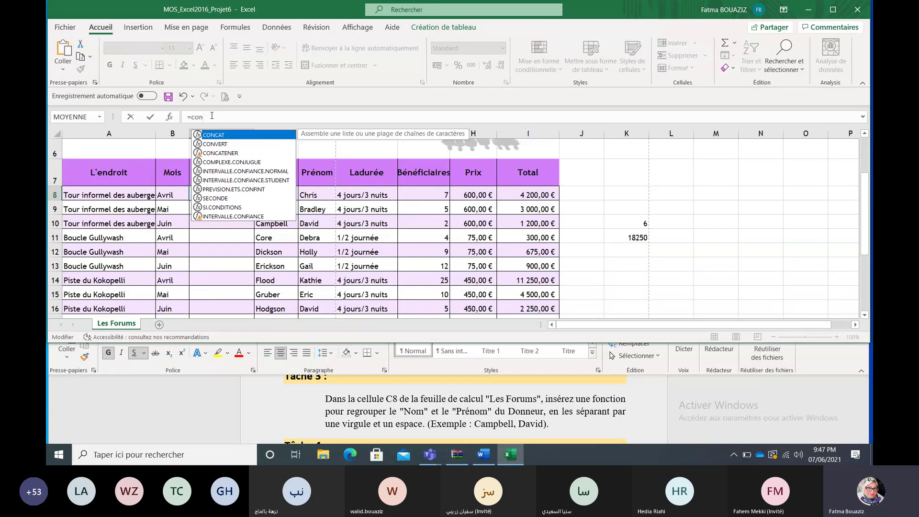
{"action": "double_click", "coordinate": [214, 137]}
{"action": "left_click", "coordinate": [171, 117]}
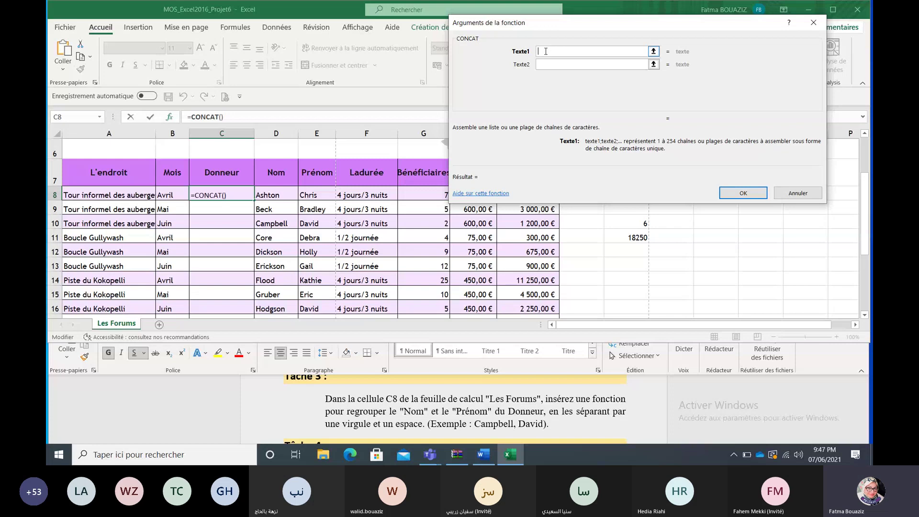
{"action": "left_click", "coordinate": [273, 191]}
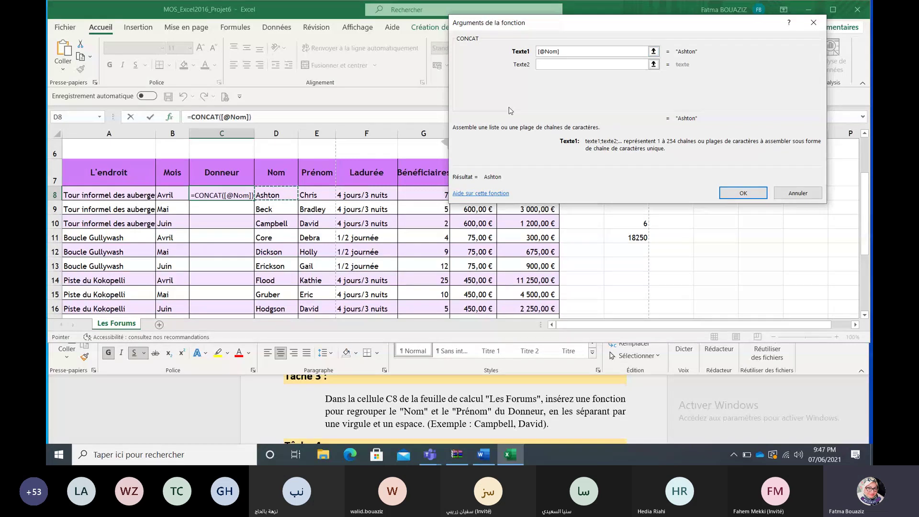
{"action": "left_click", "coordinate": [601, 62]}
{"action": "type", "text": ","}
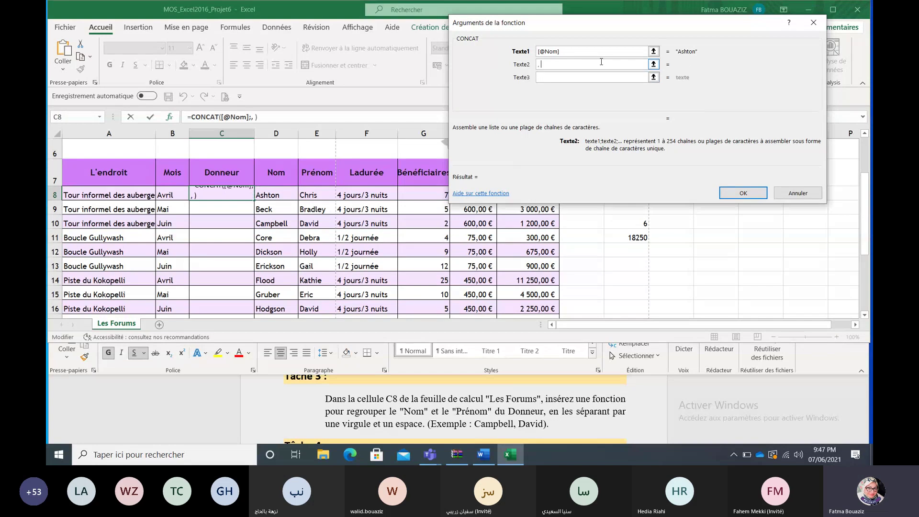
{"action": "left_click", "coordinate": [592, 76]}
{"action": "left_click", "coordinate": [592, 76]}
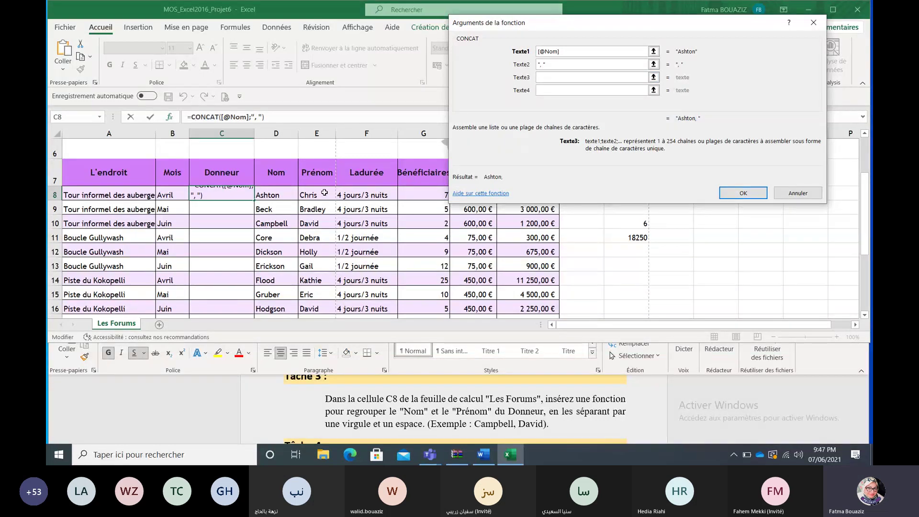
{"action": "left_click", "coordinate": [324, 193]}
{"action": "key", "text": "Return"}
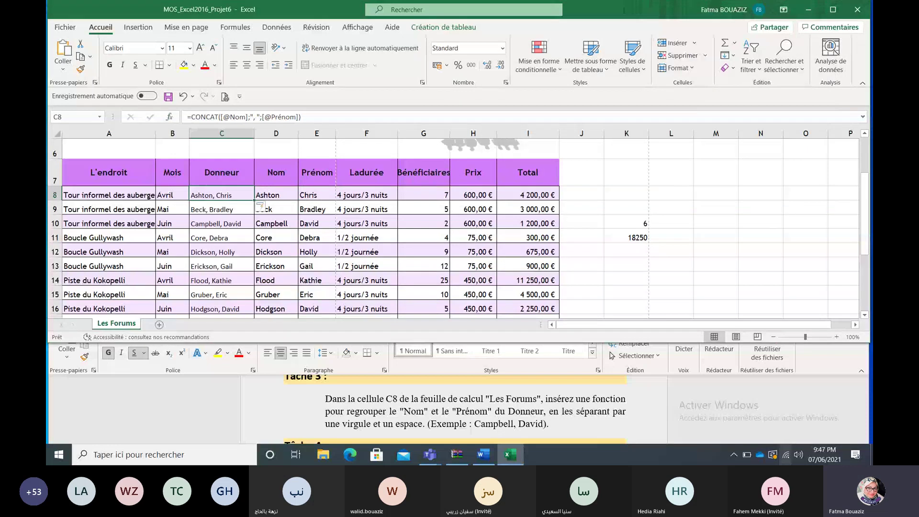
Step: Read the Tâche 4 instructions in Word, then Alt+Tab back to Excel
{"action": "left_click", "coordinate": [864, 440]}
{"action": "left_click", "coordinate": [864, 440]}
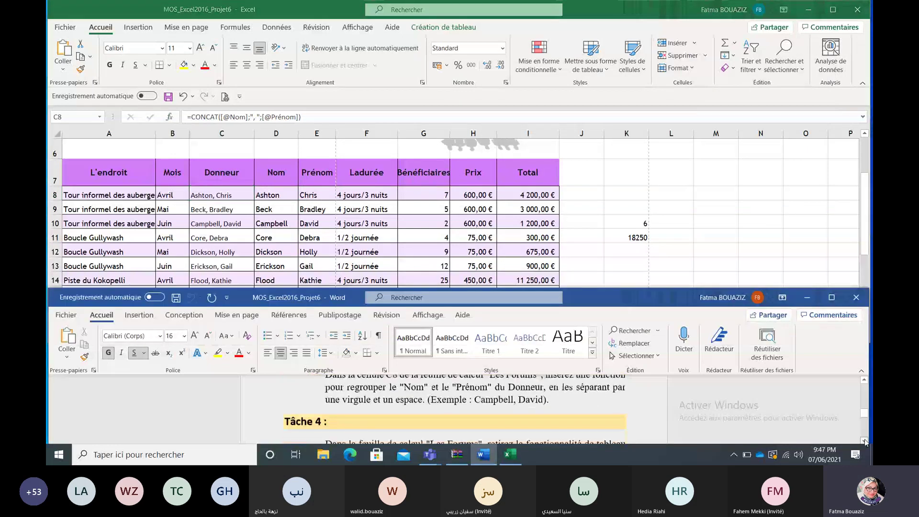
{"action": "left_click", "coordinate": [865, 440]}
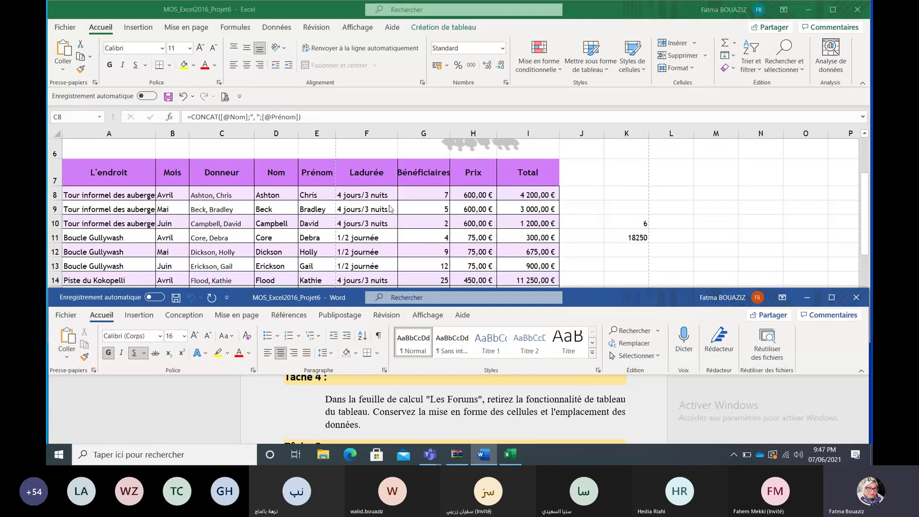
{"action": "key", "text": "alt+Tab"}
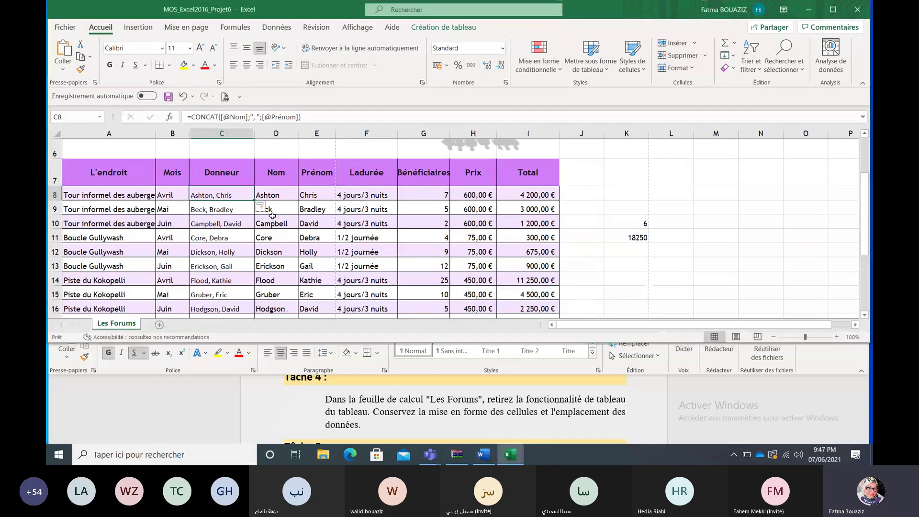
Step: Convert the Les Forums table to a range with Convertir en plage, confirming Oui
{"action": "left_click", "coordinate": [429, 29]}
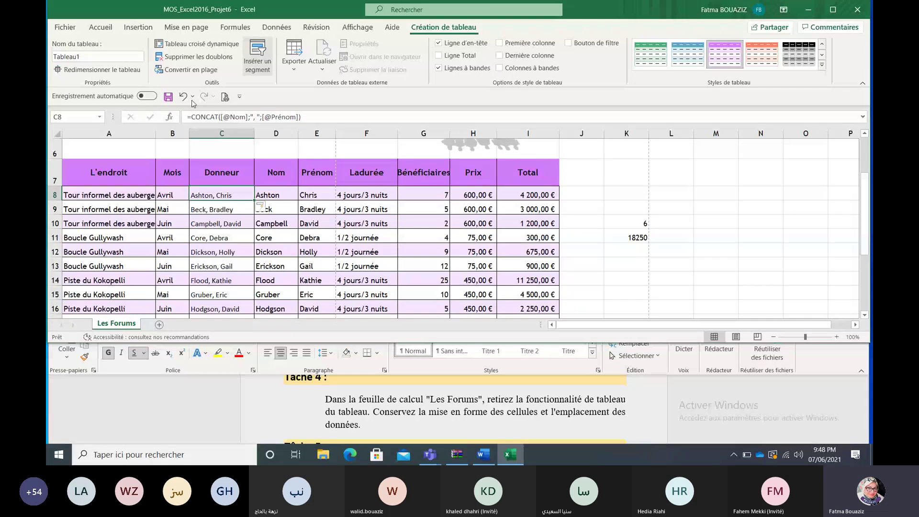
{"action": "left_click", "coordinate": [191, 69]}
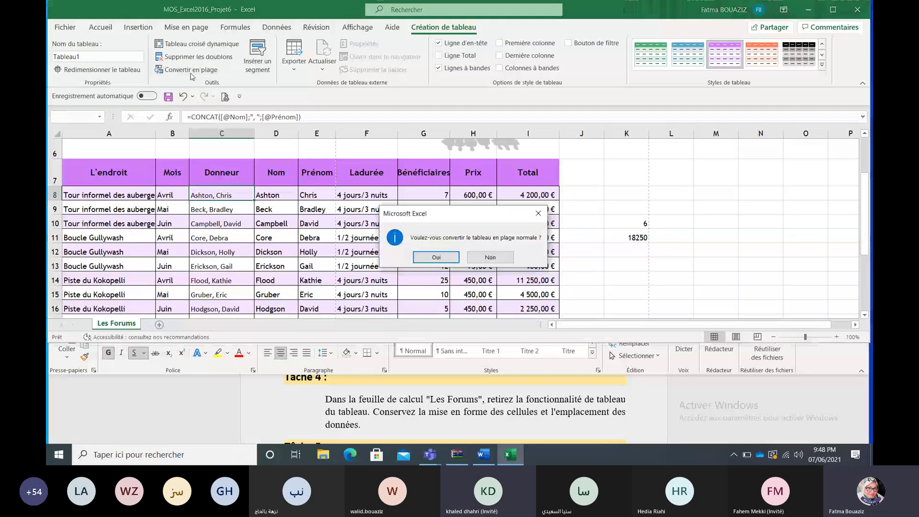
{"action": "left_click", "coordinate": [436, 257]}
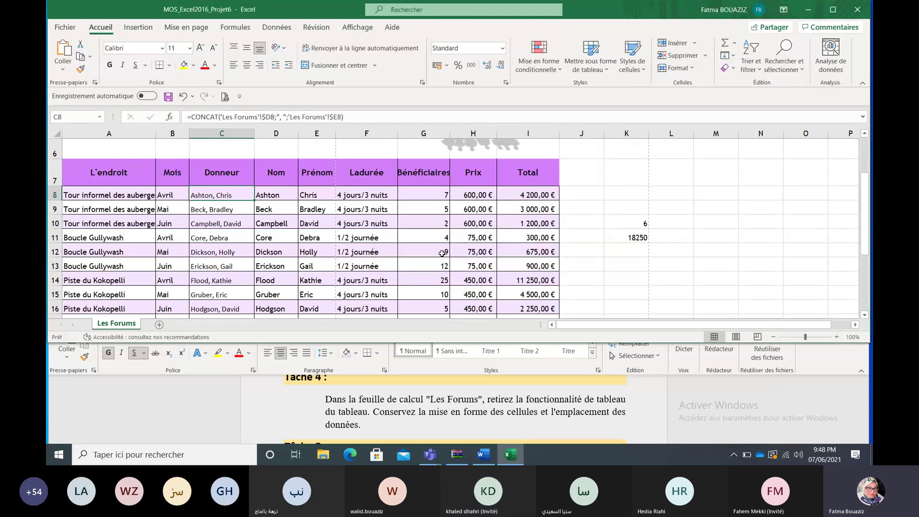
{"action": "left_click", "coordinate": [696, 246]}
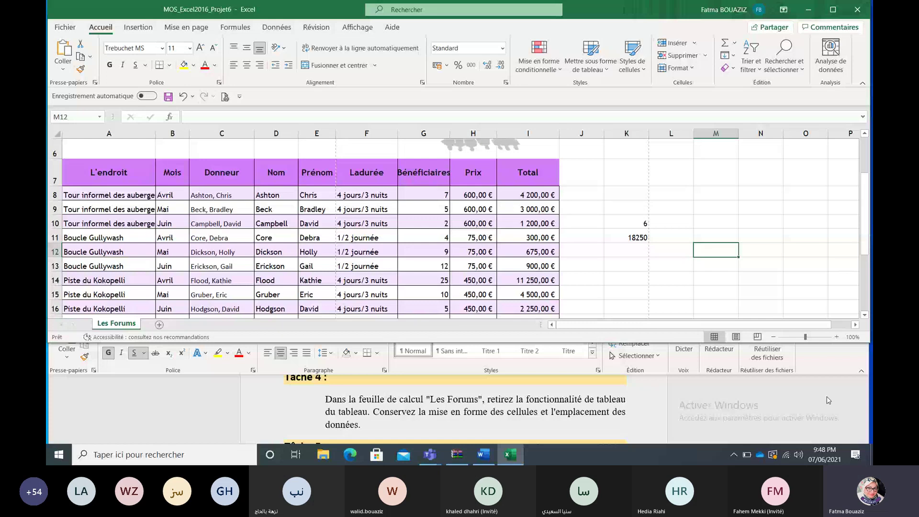
Step: Read Tâche 5 in Word, then switch Les Forums to Page Layout view
{"action": "left_click", "coordinate": [864, 441]}
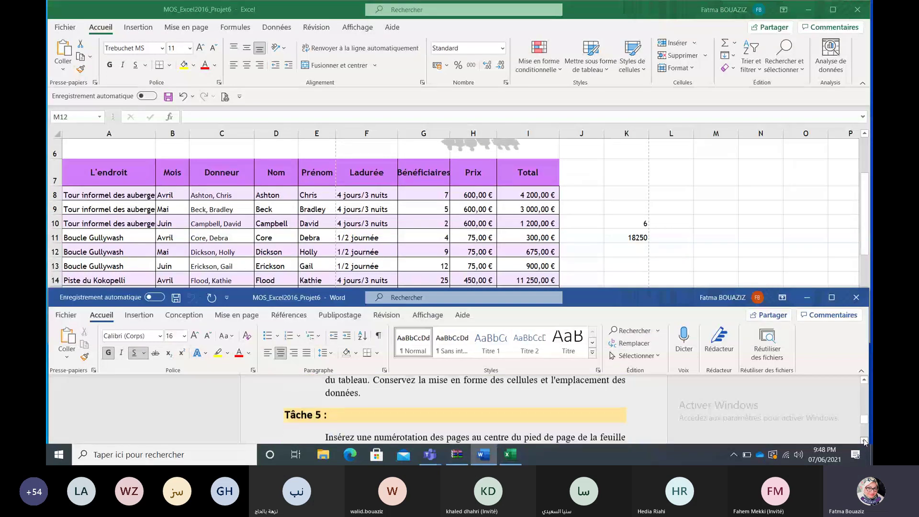
{"action": "left_click", "coordinate": [864, 441]}
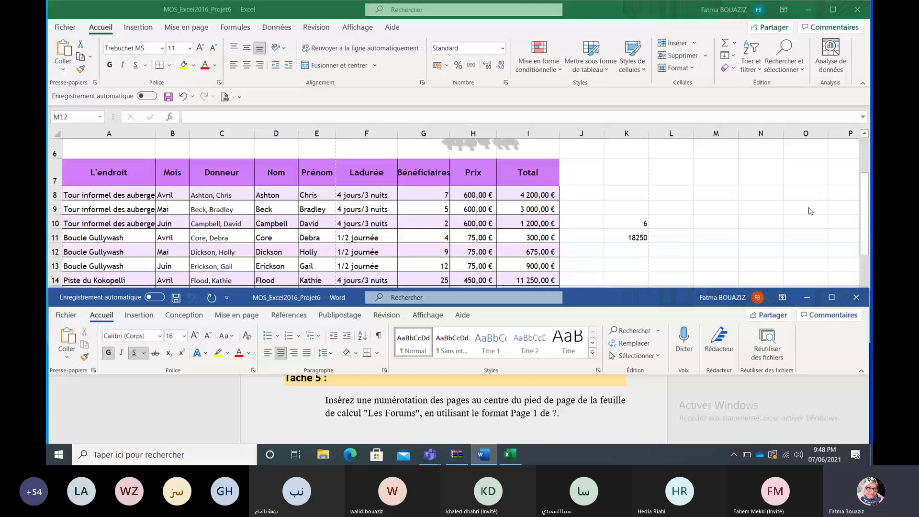
{"action": "left_click", "coordinate": [716, 252]}
{"action": "left_click", "coordinate": [736, 336]}
{"action": "left_click_drag", "start_coordinate": [864, 247], "coordinate": [865, 315]}
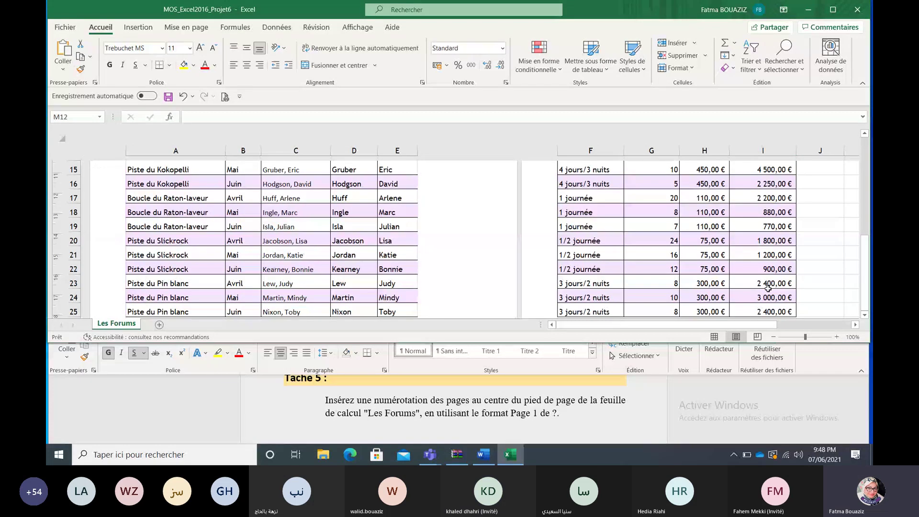
Step: Select J18 on page 2, preview the page breaks, then return to Page Layout view
{"action": "left_click", "coordinate": [837, 209]}
{"action": "left_click_drag", "start_coordinate": [866, 280], "coordinate": [865, 280]}
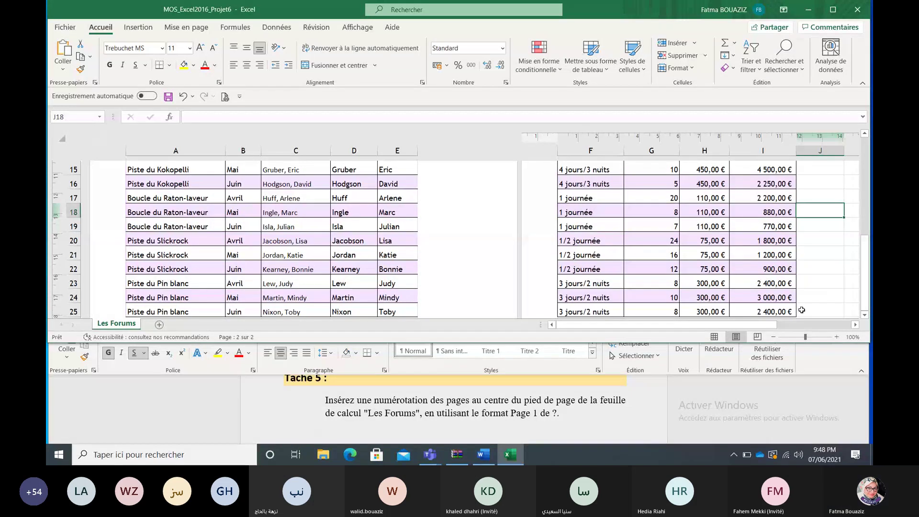
{"action": "left_click", "coordinate": [757, 337]}
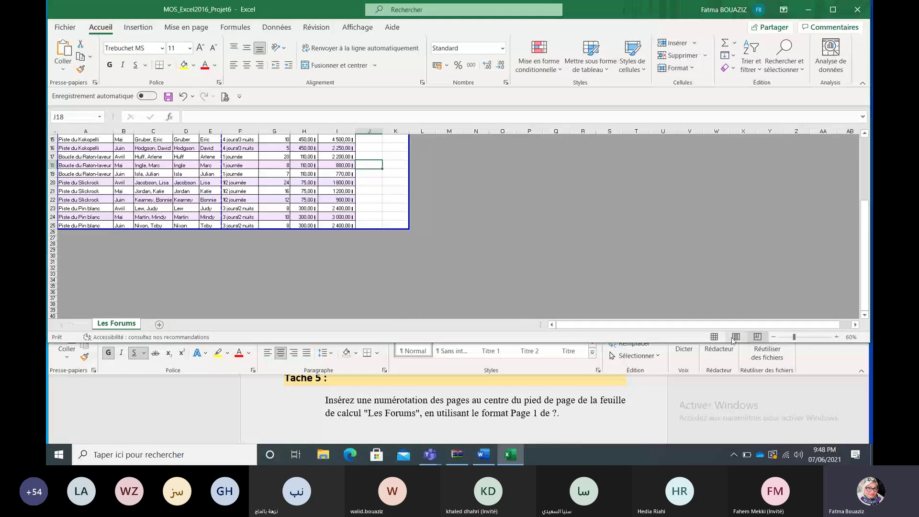
{"action": "left_click", "coordinate": [736, 337]}
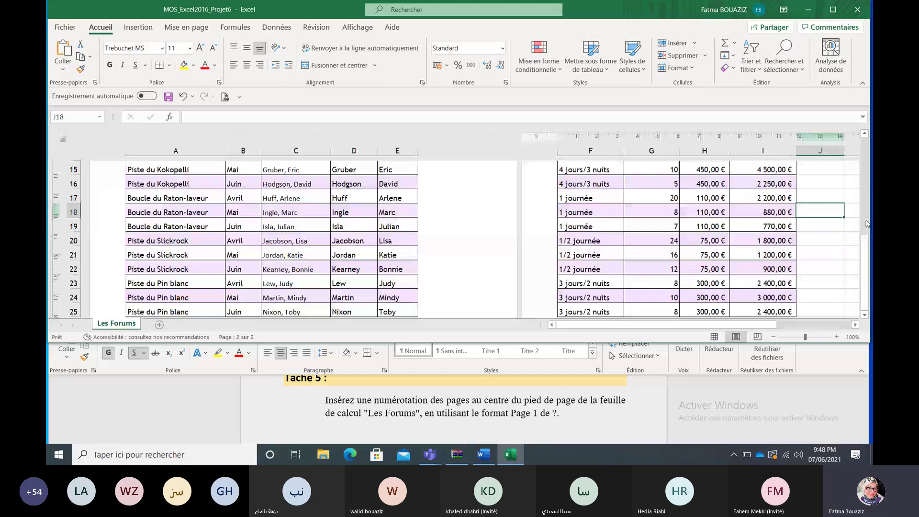
Step: Maximize the Excel window and look through the Mise en page and Affichage tabs
{"action": "left_click", "coordinate": [838, 9]}
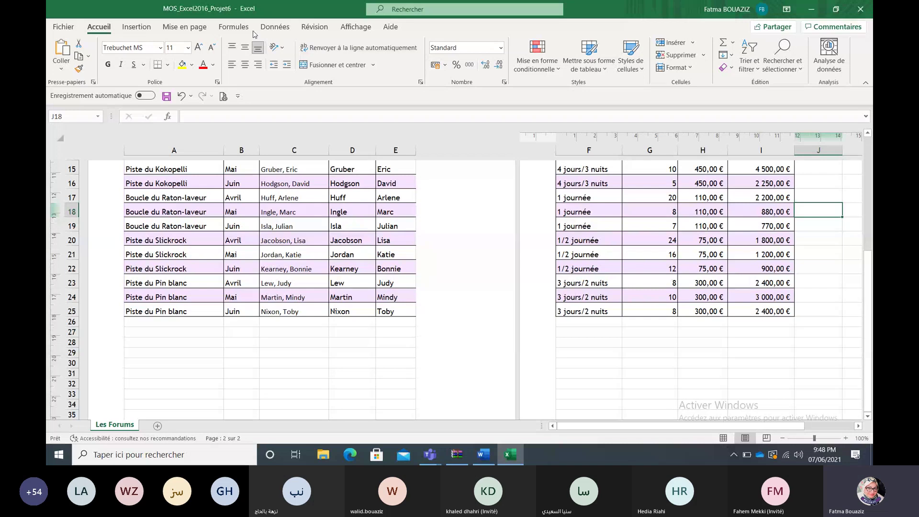
{"action": "left_click", "coordinate": [206, 28]}
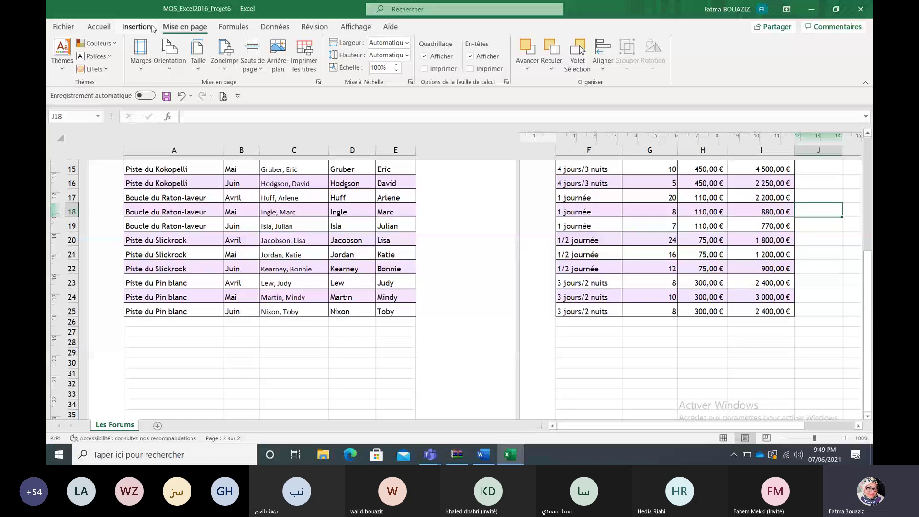
{"action": "left_click", "coordinate": [355, 27]}
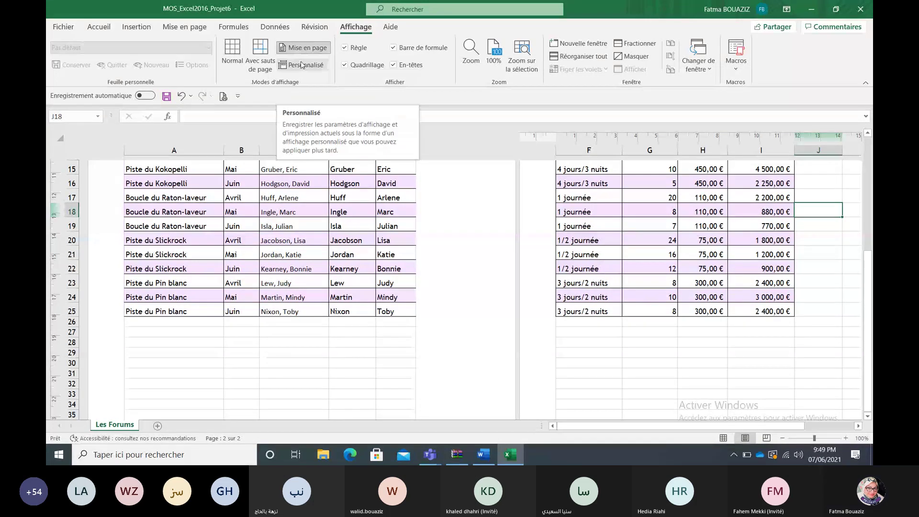
{"action": "left_click", "coordinate": [302, 65]}
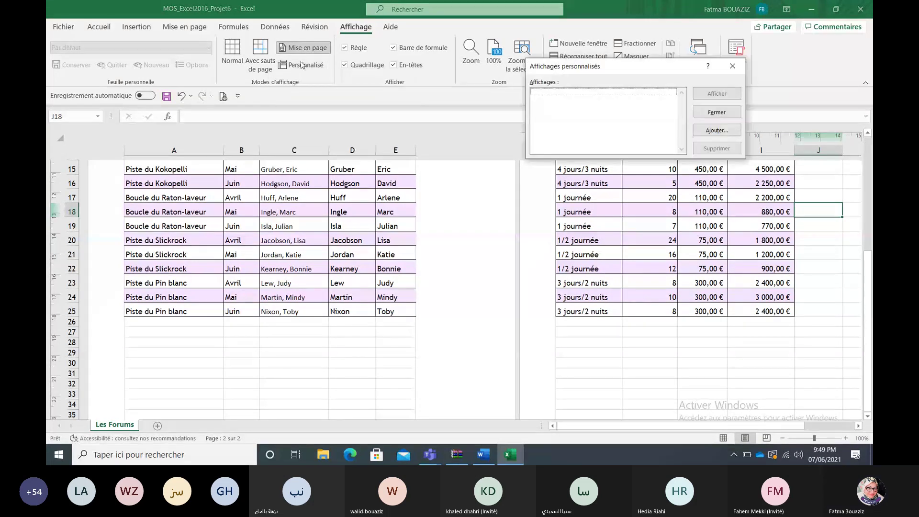
{"action": "left_click", "coordinate": [737, 66]}
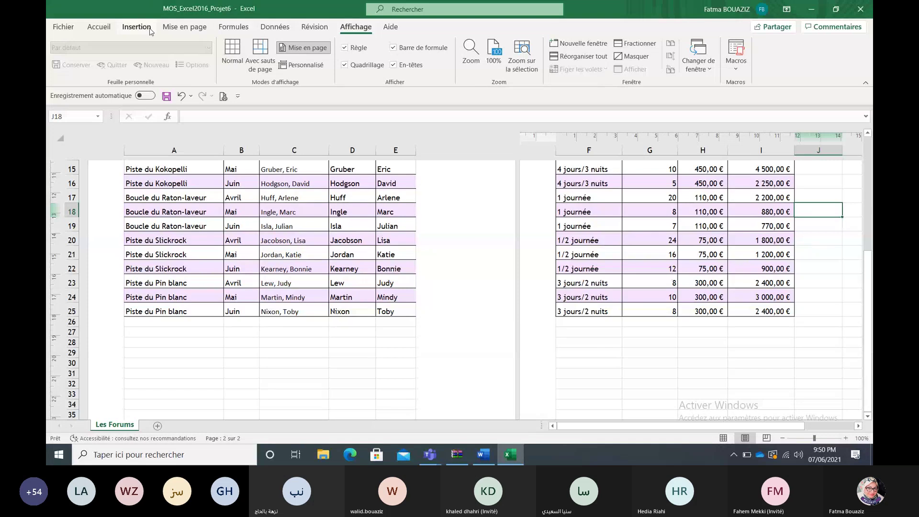
{"action": "scroll", "coordinate": [150, 32], "scroll_direction": "up", "scroll_amount": 6}
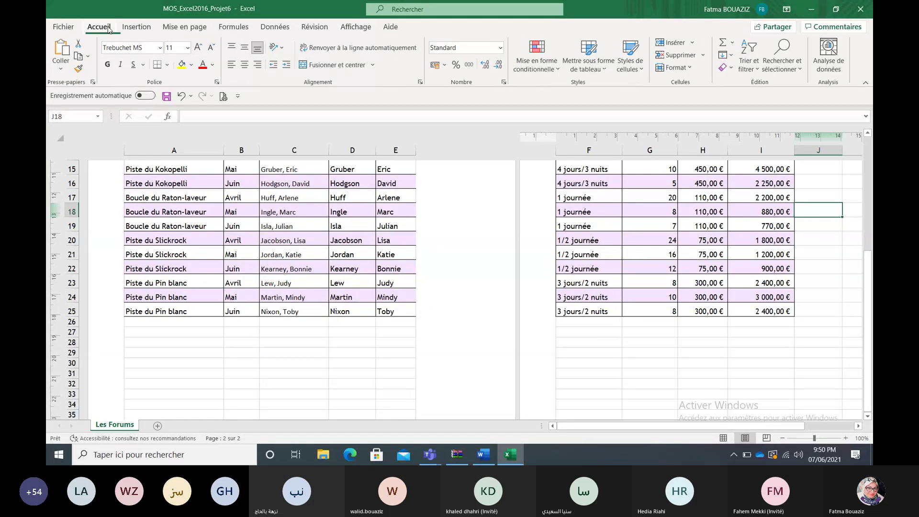
{"action": "left_click", "coordinate": [151, 30]}
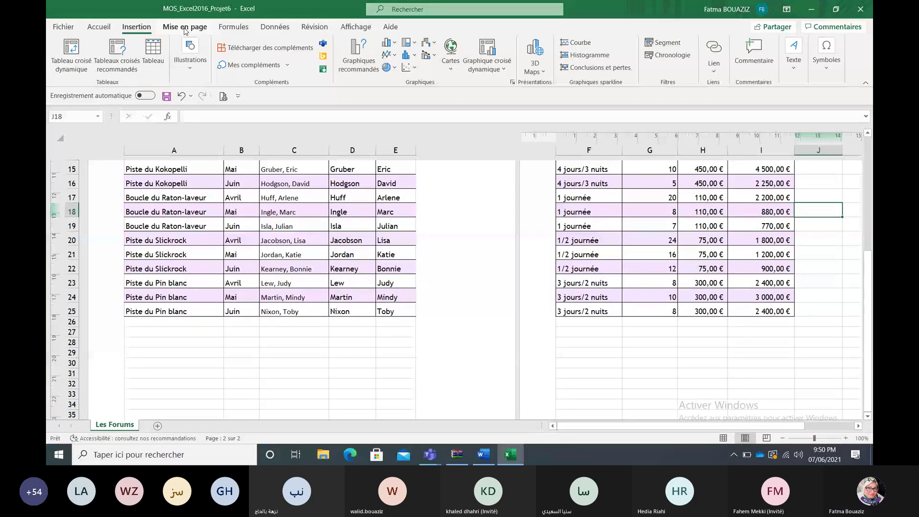
{"action": "left_click", "coordinate": [233, 29]}
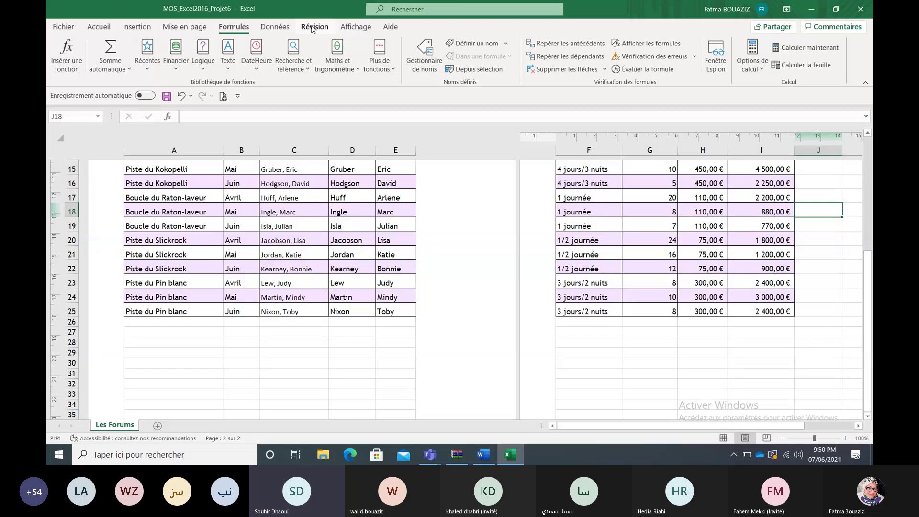
{"action": "left_click", "coordinate": [343, 29]}
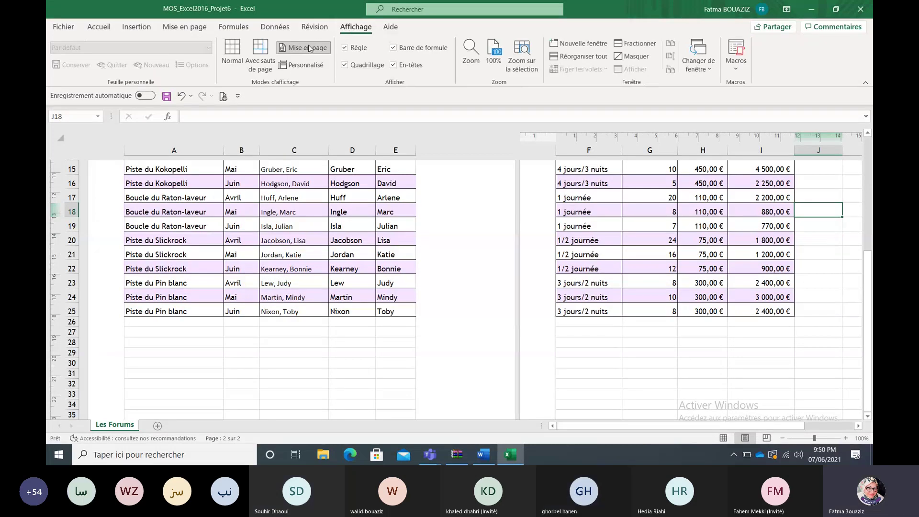
{"action": "left_click", "coordinate": [476, 460]}
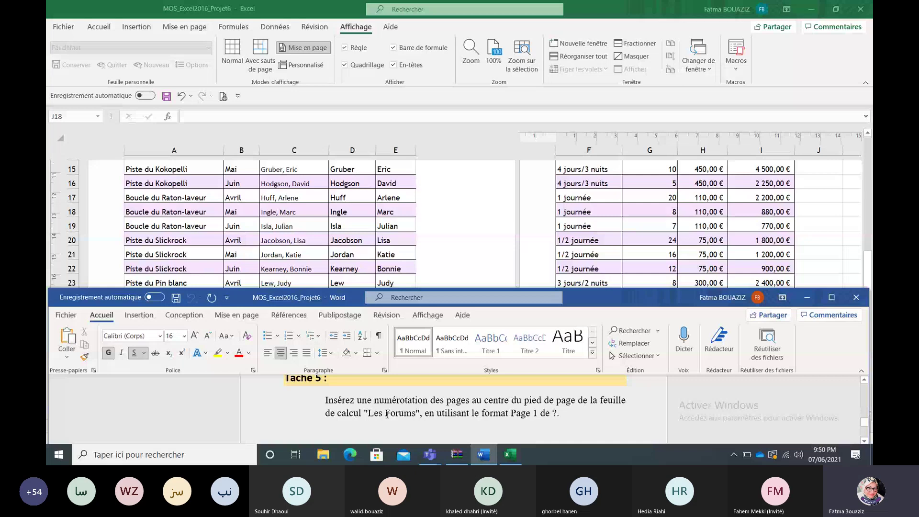
{"action": "key", "text": "alt+Tab"}
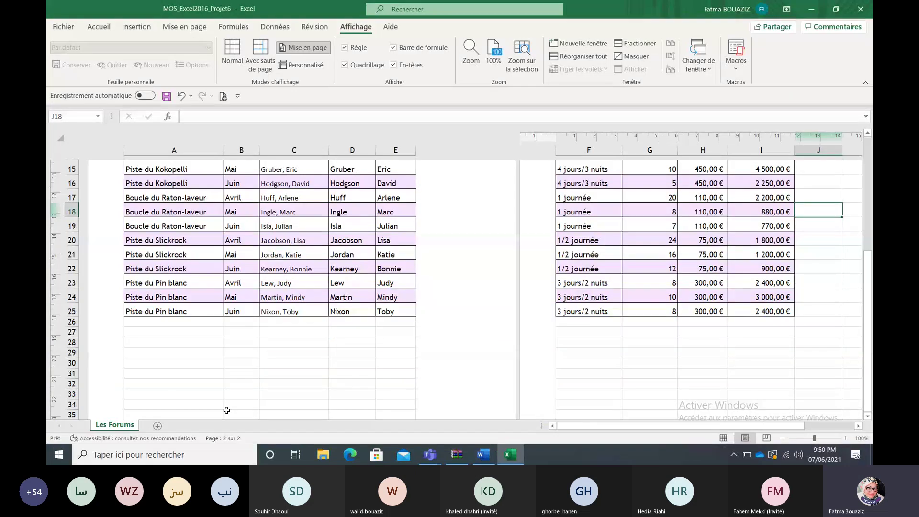
{"action": "left_click", "coordinate": [485, 455]}
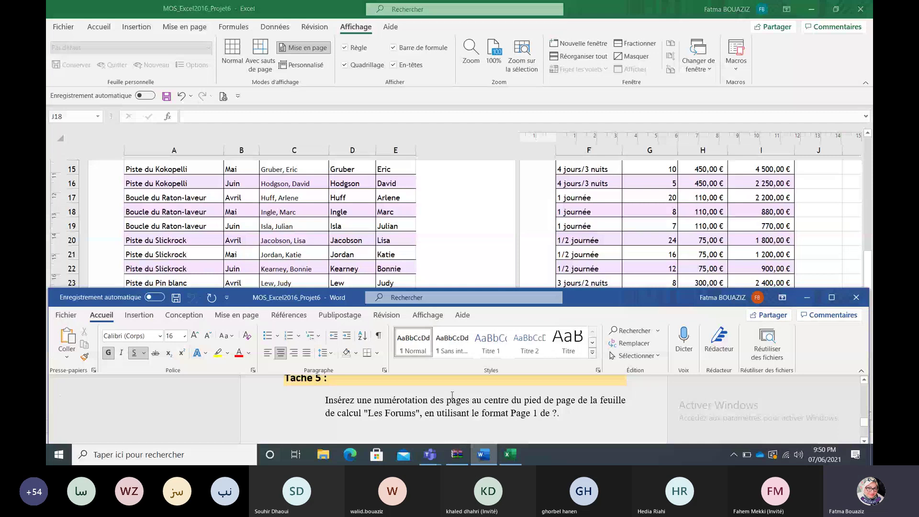
{"action": "left_click", "coordinate": [452, 256]}
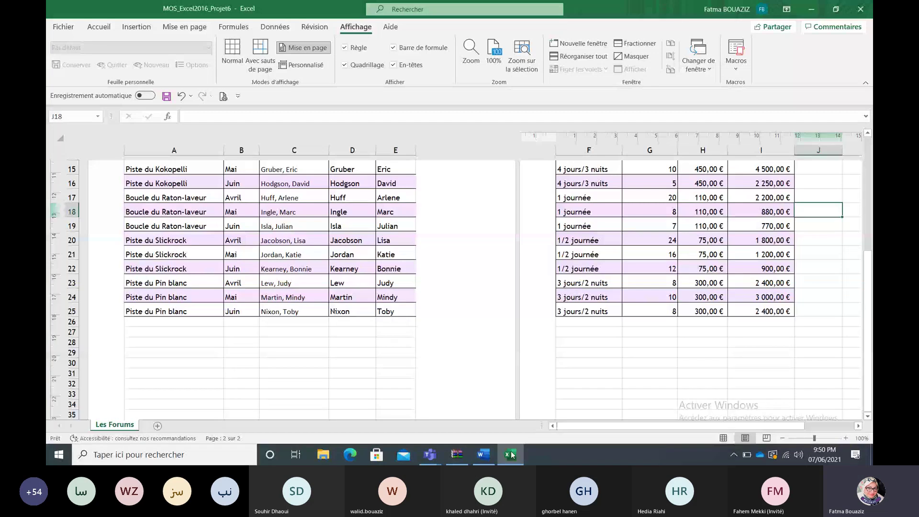
{"action": "left_click", "coordinate": [482, 457]}
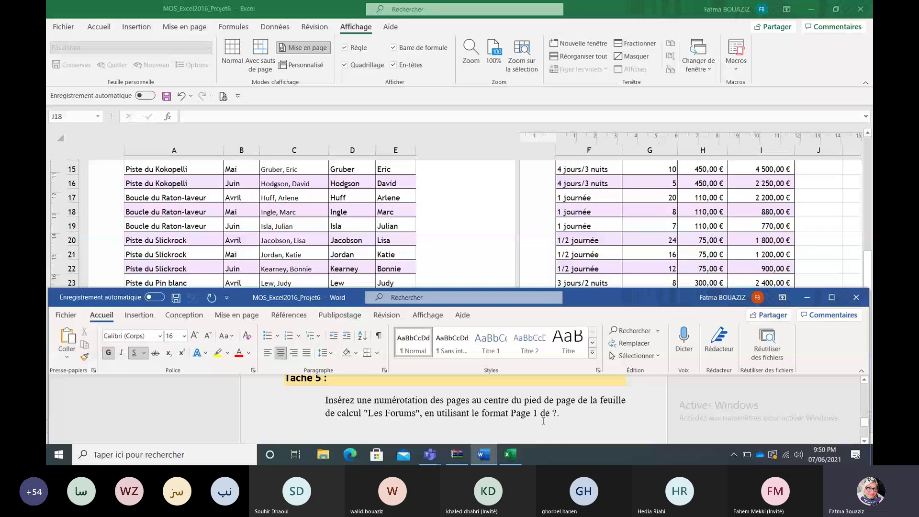
{"action": "left_click", "coordinate": [483, 232]}
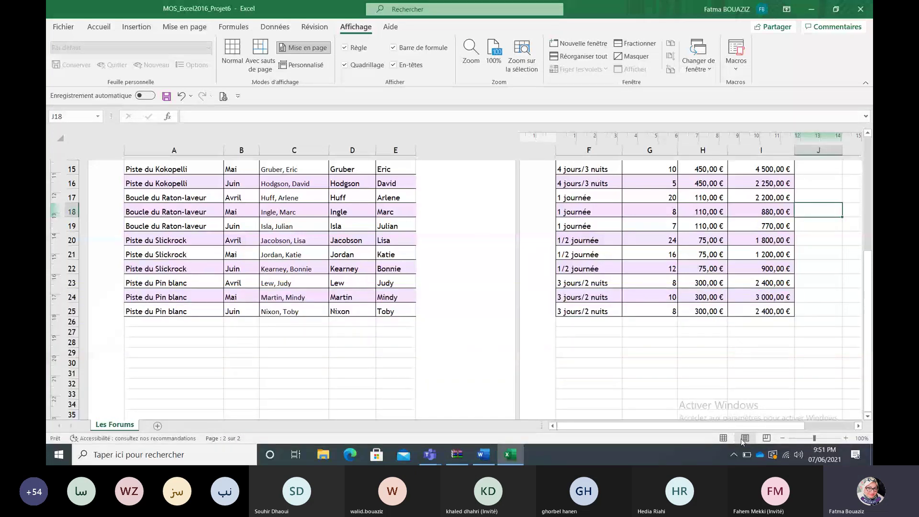
{"action": "left_click", "coordinate": [868, 349]}
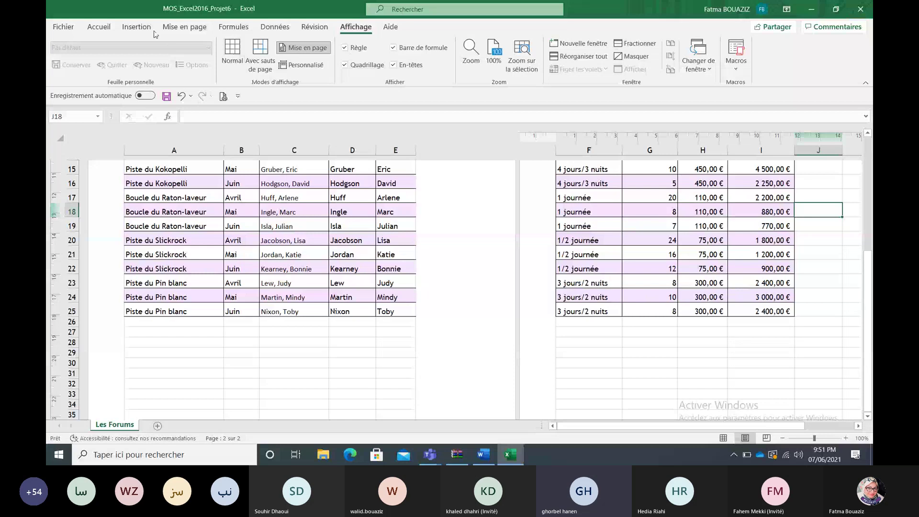
{"action": "left_click", "coordinate": [172, 30]}
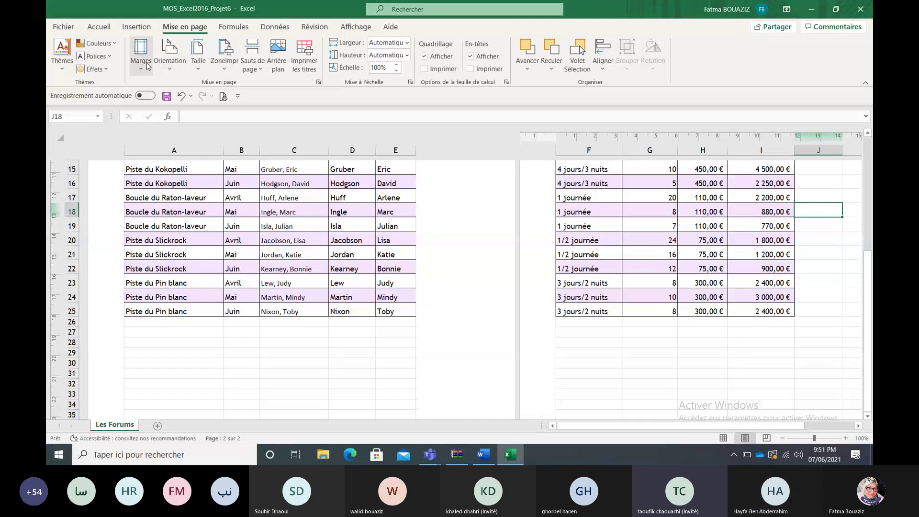
{"action": "left_click", "coordinate": [148, 65]}
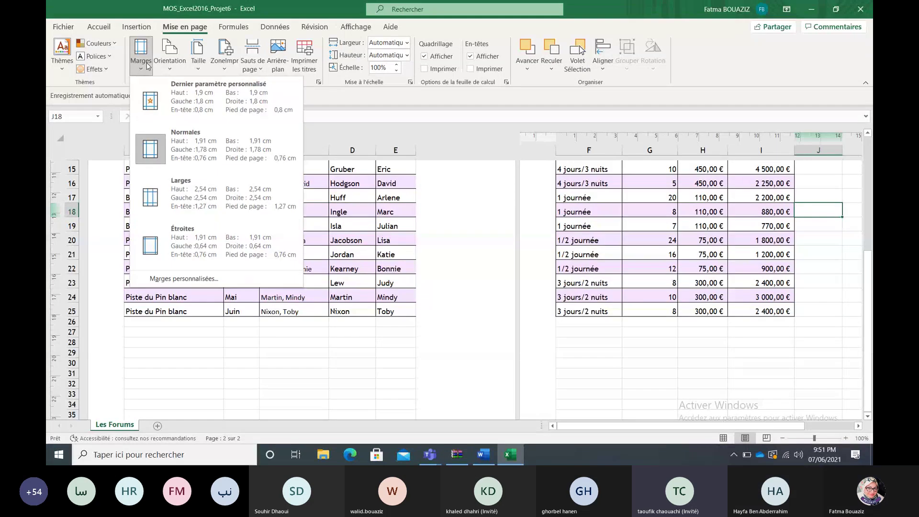
{"action": "left_click", "coordinate": [190, 282]}
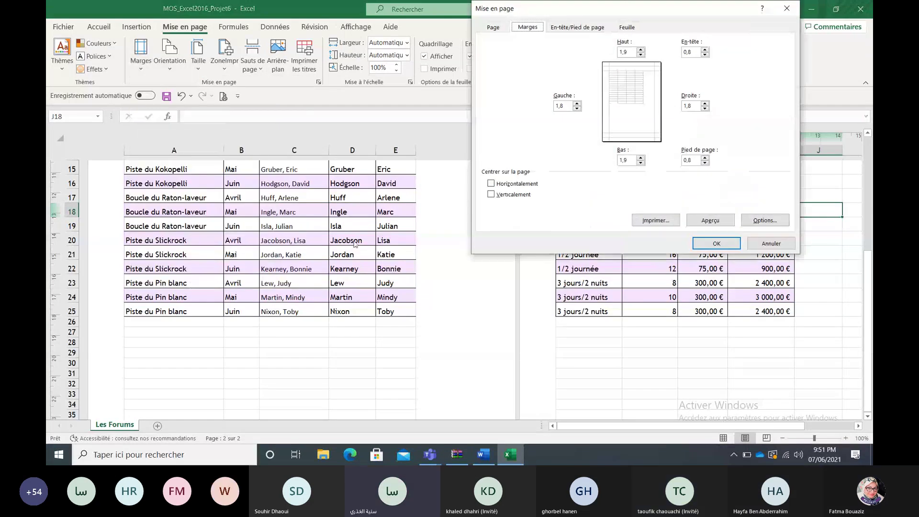
{"action": "left_click", "coordinate": [786, 8]}
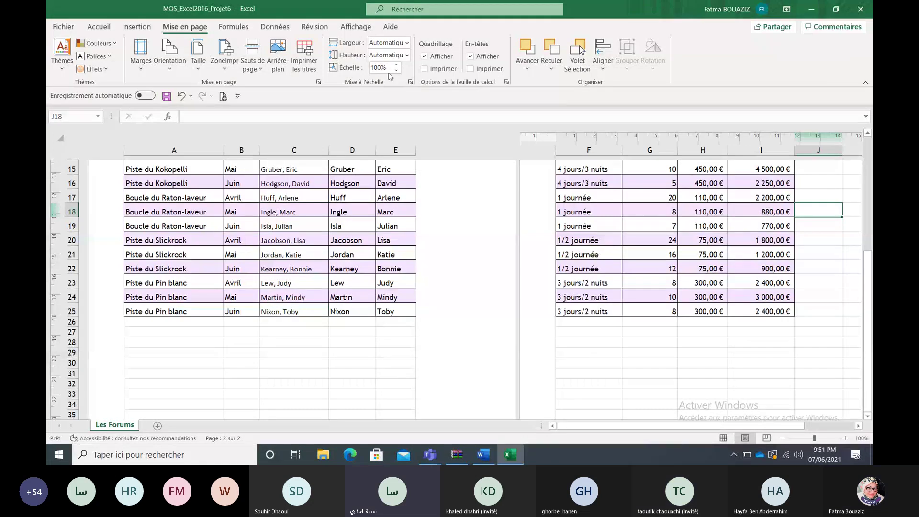
Step: Start editing the Les Forums header through Insertion > Texte > En-tête/Pied de page
{"action": "left_click", "coordinate": [148, 27]}
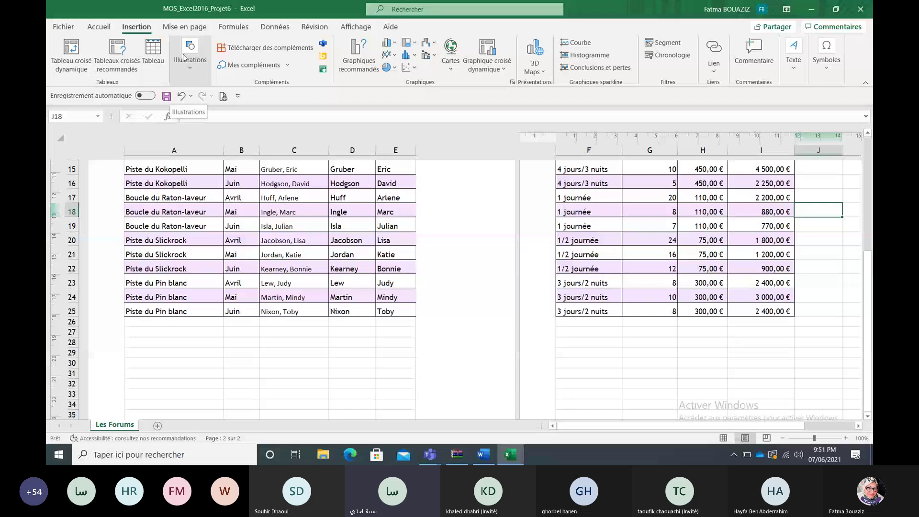
{"action": "left_click", "coordinate": [190, 66]}
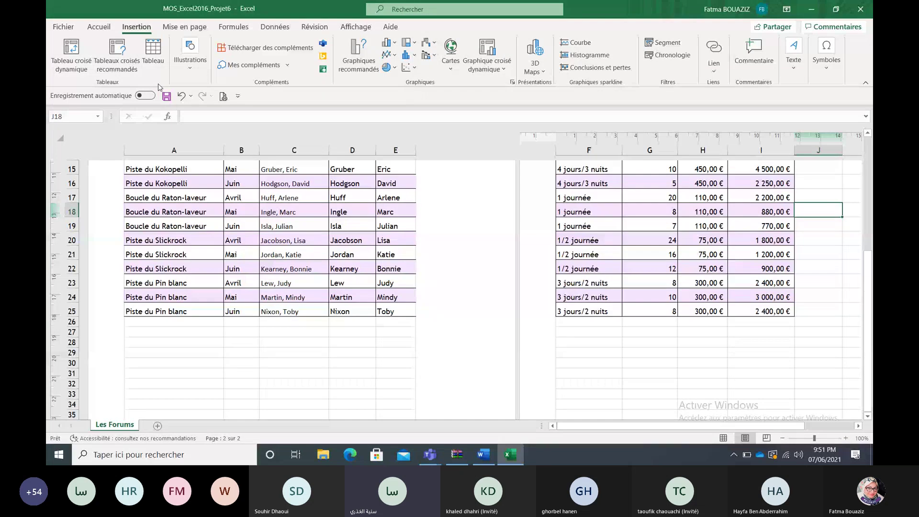
{"action": "left_click", "coordinate": [792, 69]}
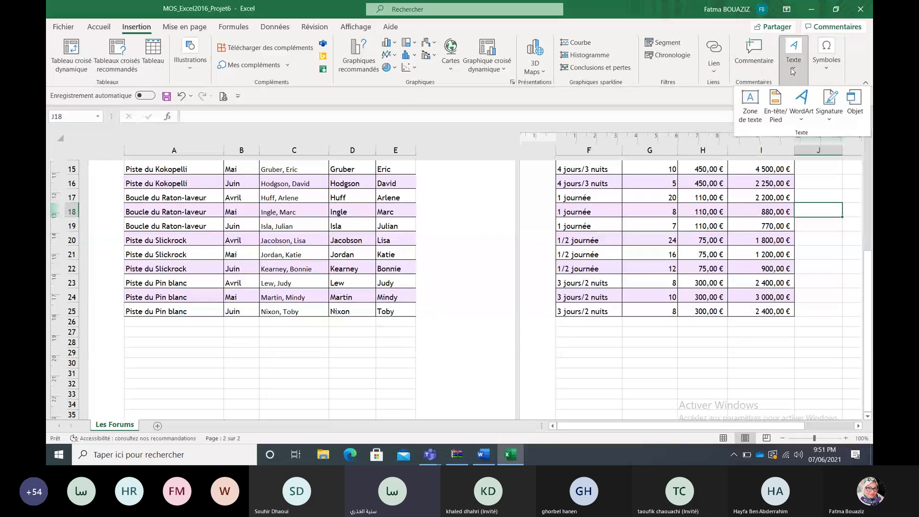
{"action": "left_click", "coordinate": [775, 102]}
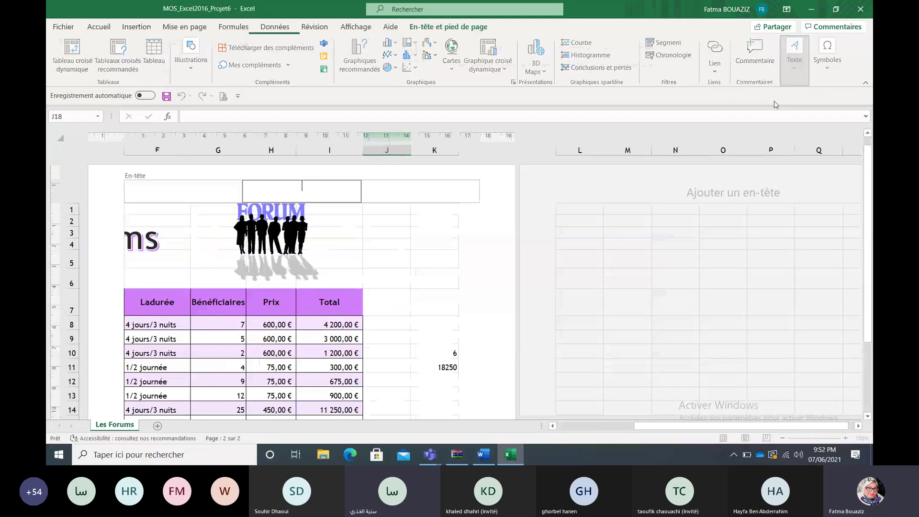
Step: Leave the header empty, scroll down the sheet, and close the workbook
{"action": "left_click_drag", "start_coordinate": [867, 291], "coordinate": [855, 372]}
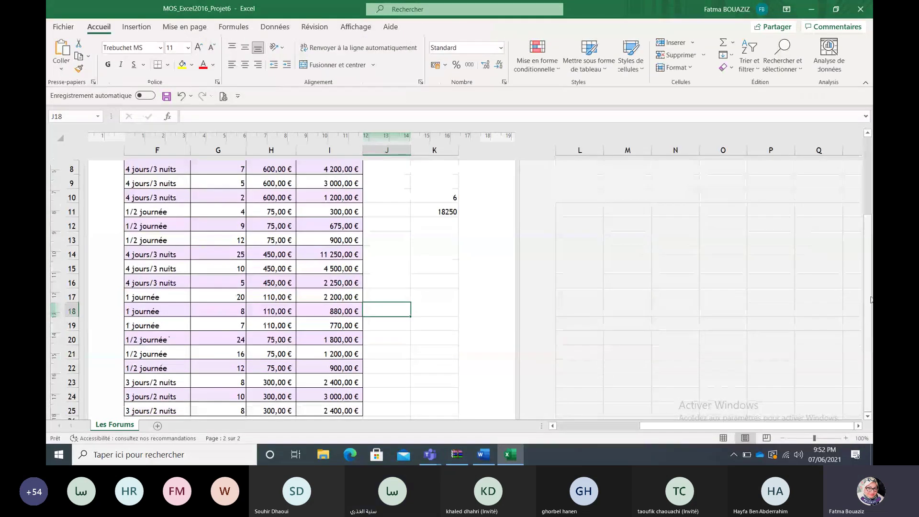
{"action": "left_click_drag", "start_coordinate": [870, 299], "coordinate": [873, 196]}
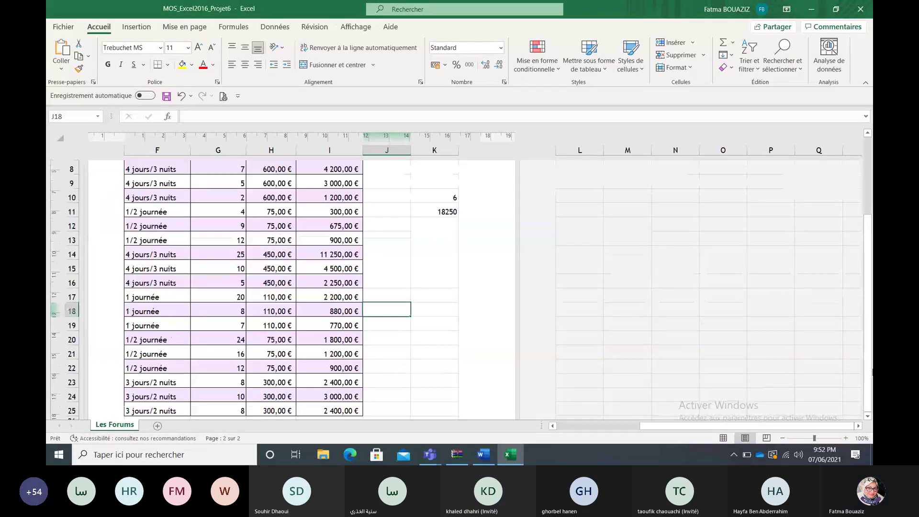
{"action": "left_click", "coordinate": [868, 417]}
{"action": "left_click", "coordinate": [868, 416]}
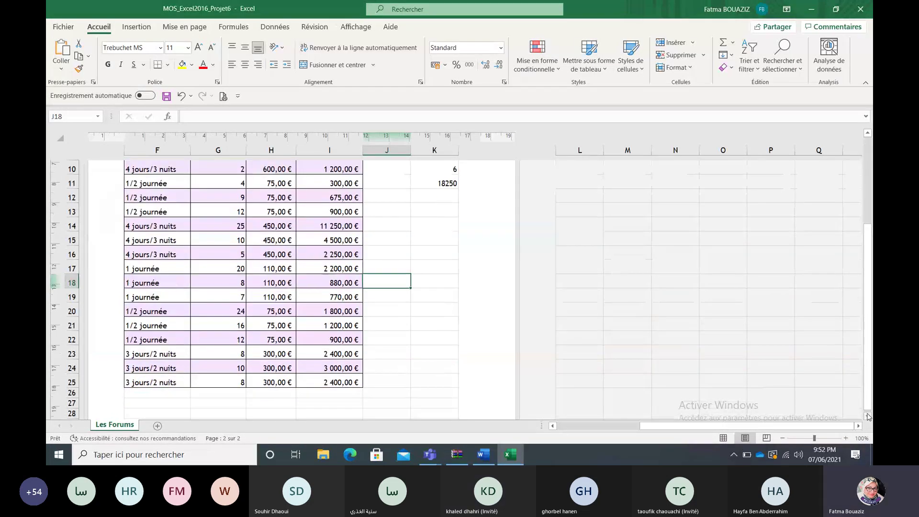
{"action": "left_click", "coordinate": [868, 416]}
{"action": "scroll", "coordinate": [868, 416], "scroll_direction": "down", "scroll_amount": 2}
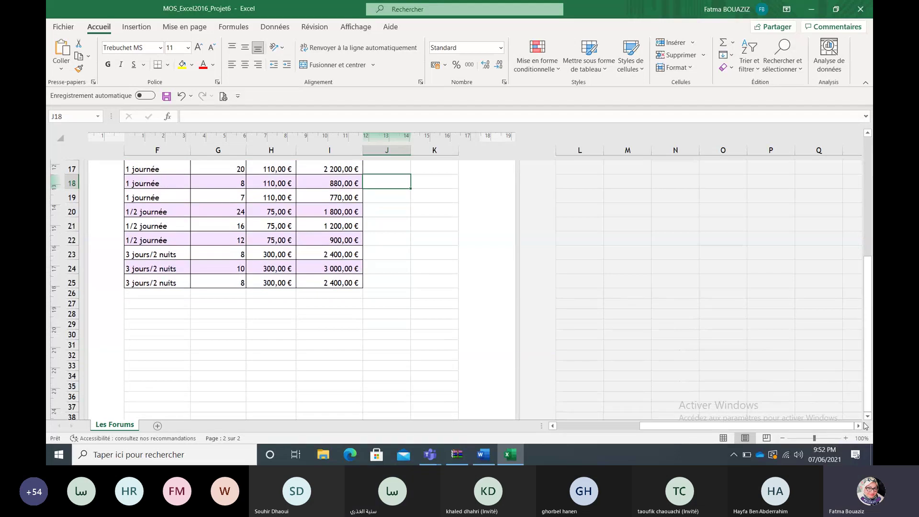
{"action": "left_click", "coordinate": [868, 5]}
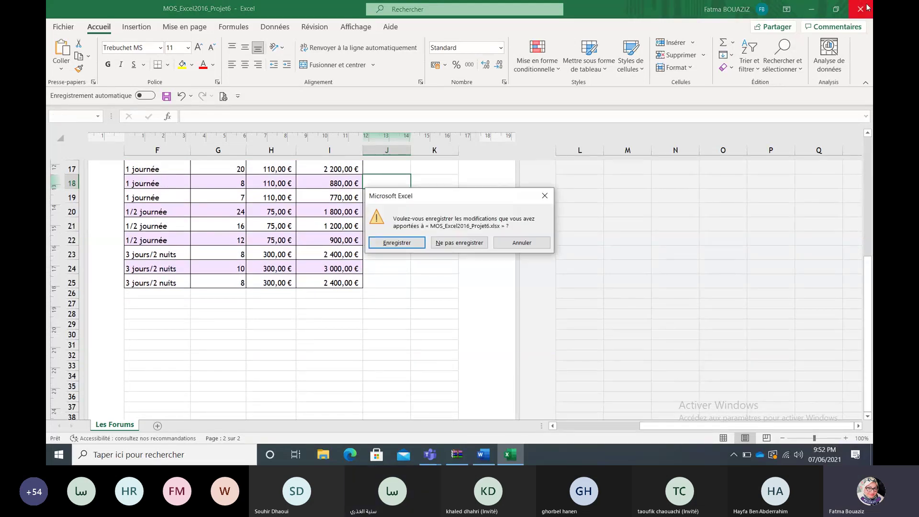
Step: Discard the changes, reopen MOS_Excel2016_Projet6.xlsx from the WinRAR archive, and enable editing
{"action": "left_click", "coordinate": [455, 243]}
{"action": "double_click", "coordinate": [183, 211]}
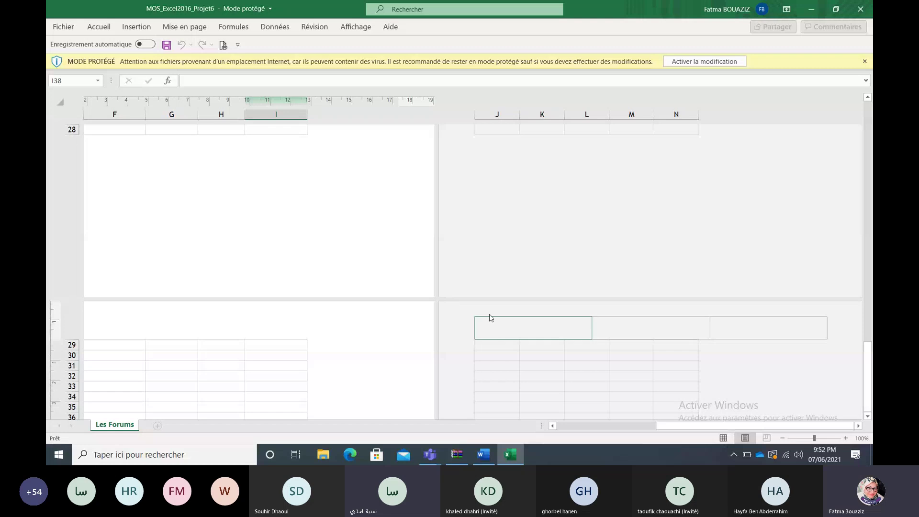
{"action": "left_click", "coordinate": [704, 61]}
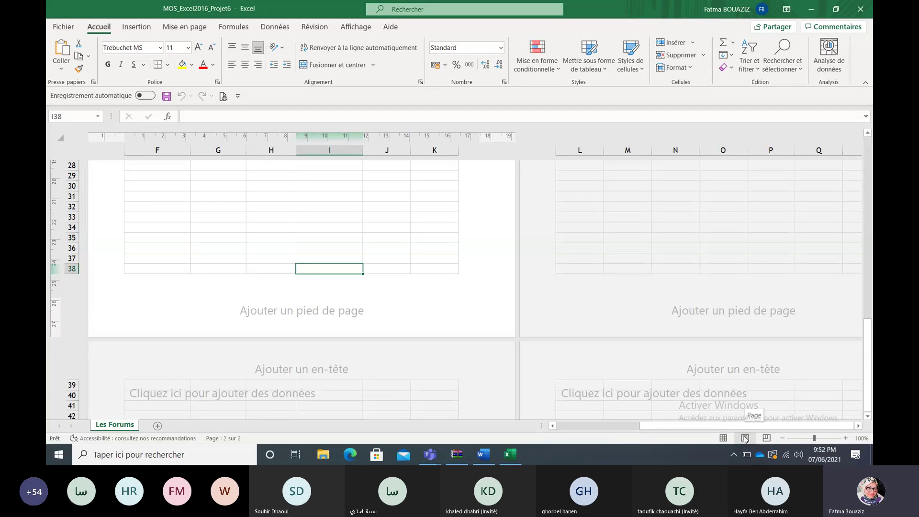
Step: Put the 'Page 1 de ?' footer in the centre section, then close the workbook
{"action": "left_click", "coordinate": [321, 312]}
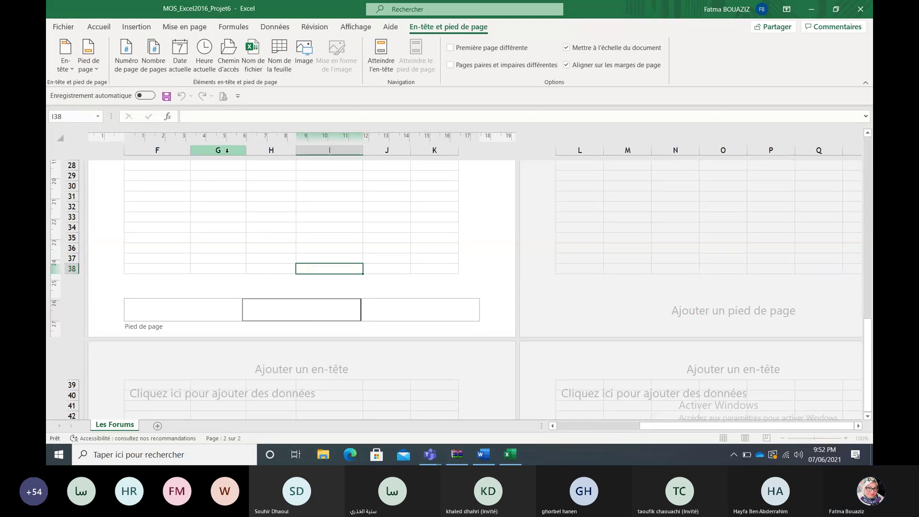
{"action": "left_click", "coordinate": [98, 68]}
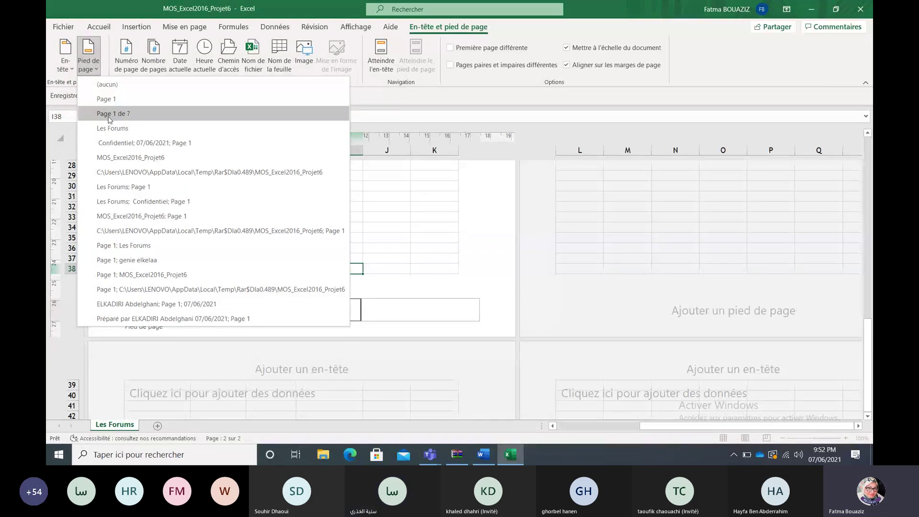
{"action": "left_click", "coordinate": [111, 115]}
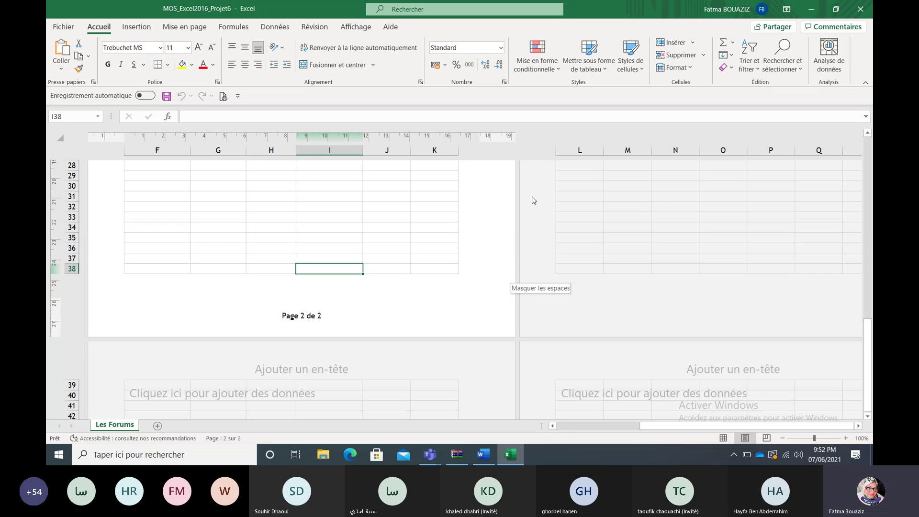
{"action": "left_click", "coordinate": [861, 9]}
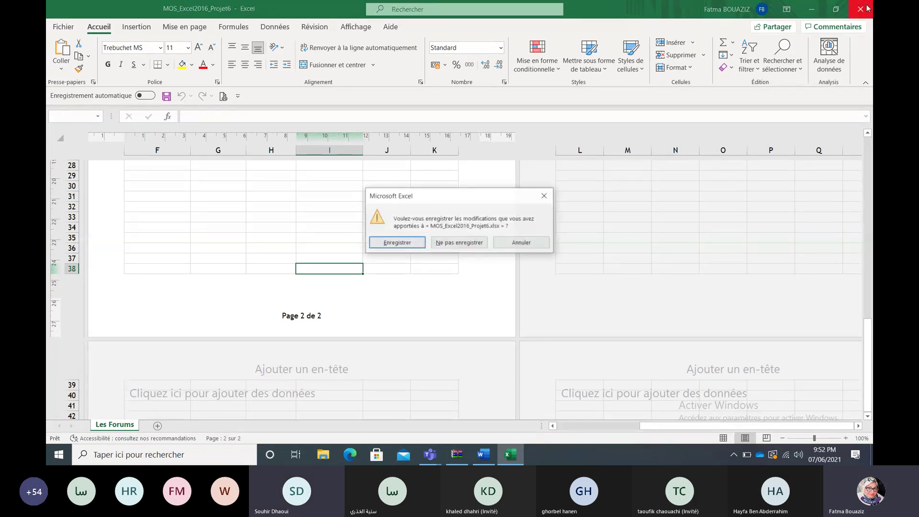
Step: Close Excel unsaved, close Word, and open MOS_Excel2016_Projet7.xlsx from the archive's Projet7 folder
{"action": "left_click", "coordinate": [479, 242]}
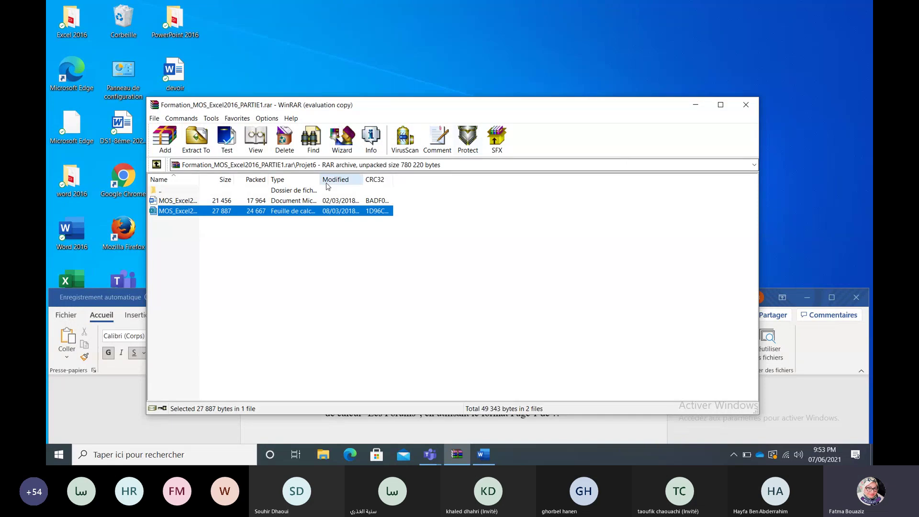
{"action": "double_click", "coordinate": [153, 192]}
{"action": "double_click", "coordinate": [164, 263]}
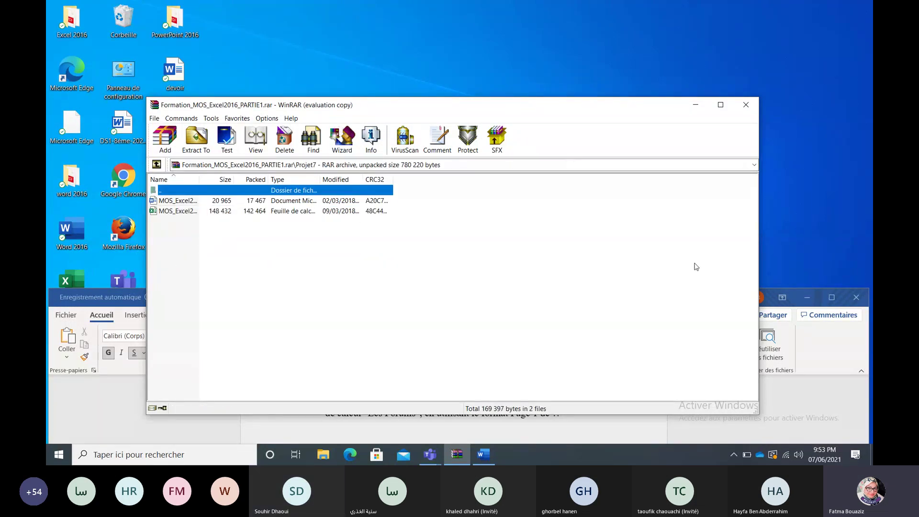
{"action": "left_click", "coordinate": [856, 302]}
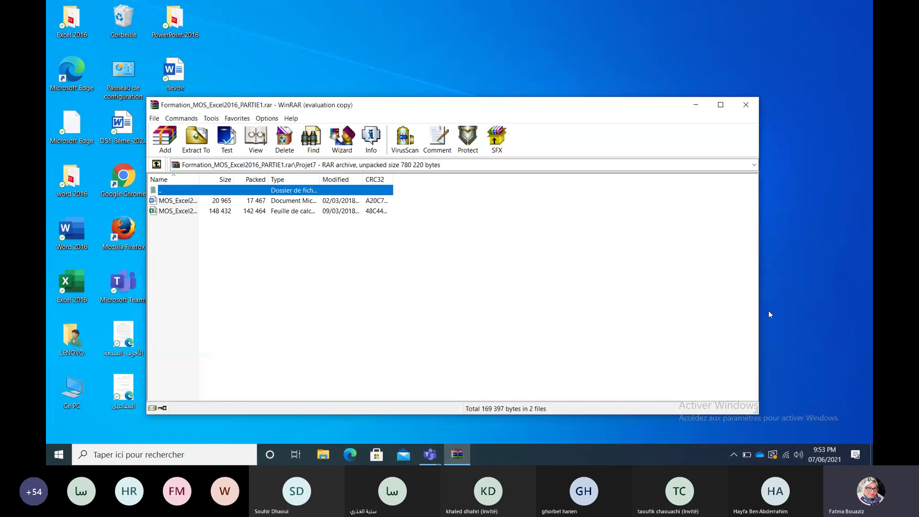
{"action": "double_click", "coordinate": [182, 212]}
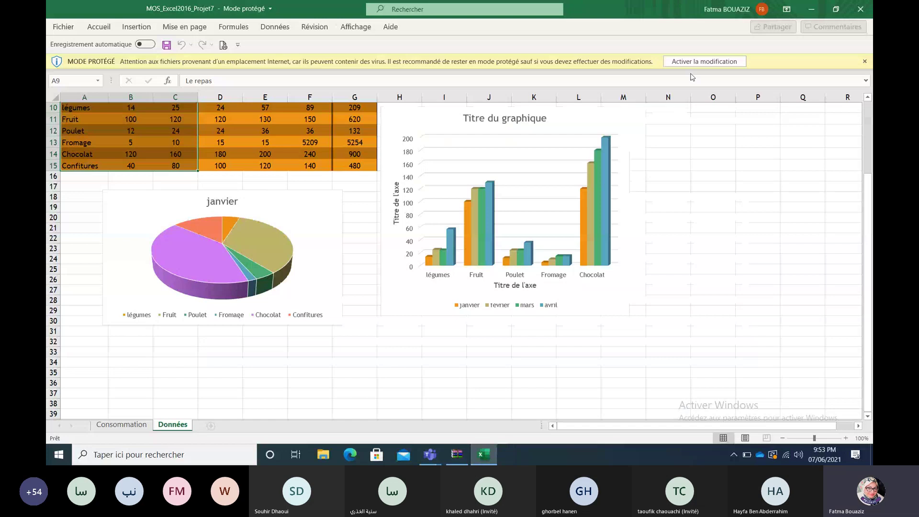
Step: Enable editing in the Projet7 workbook, then open the task document from the archive and enable editing
{"action": "left_click", "coordinate": [697, 62]}
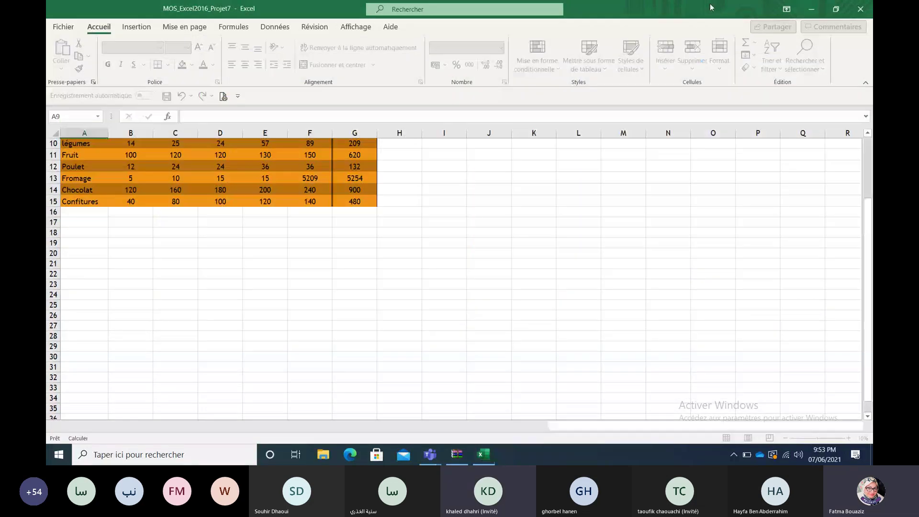
{"action": "left_click", "coordinate": [809, 10]}
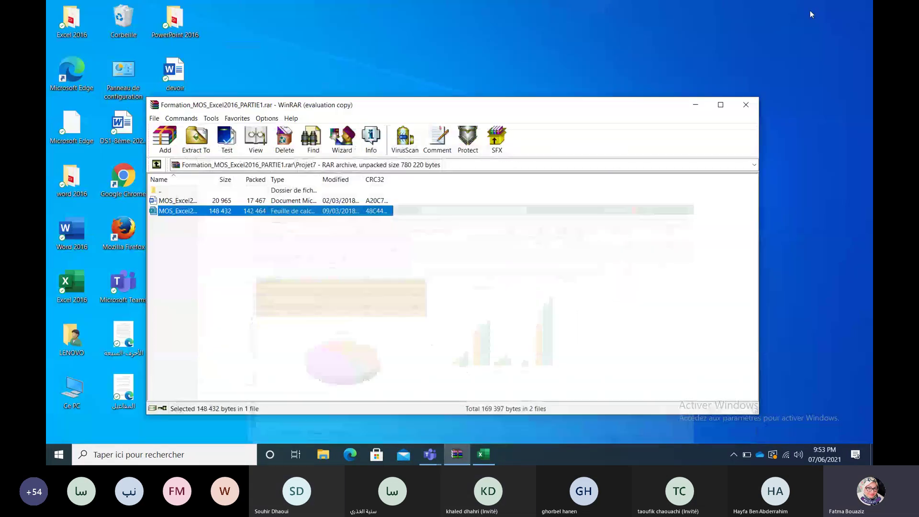
{"action": "double_click", "coordinate": [178, 200]}
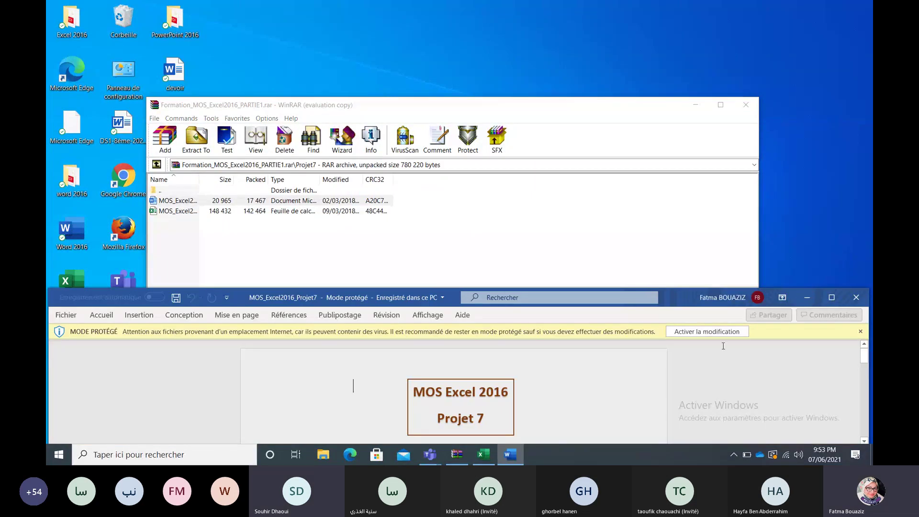
{"action": "left_click", "coordinate": [721, 331]}
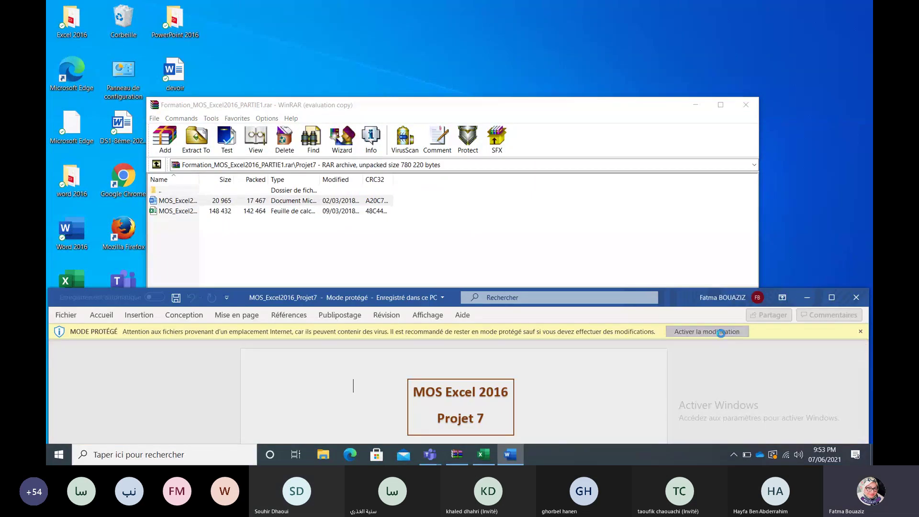
Step: Arrange the Excel and Word windows and scroll the task document to Tâche 1's pie-chart instructions
{"action": "left_click", "coordinate": [482, 457]}
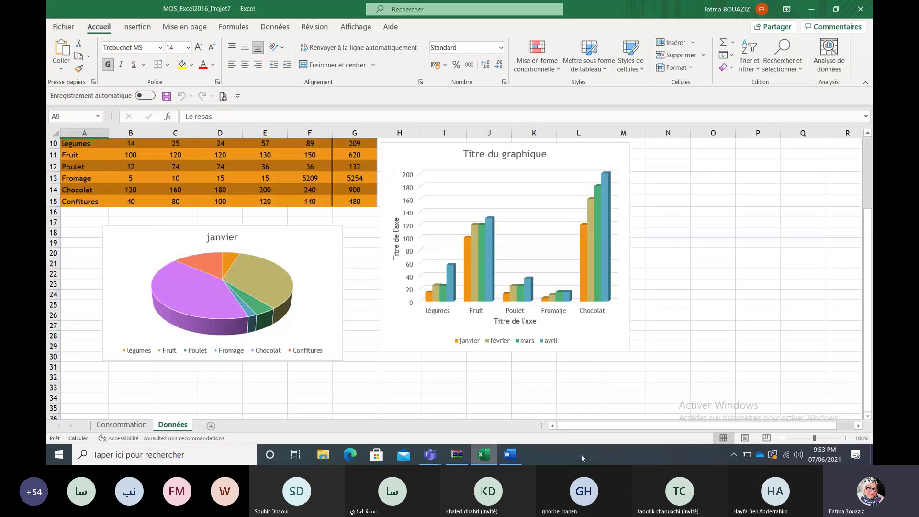
{"action": "left_click", "coordinate": [835, 8]}
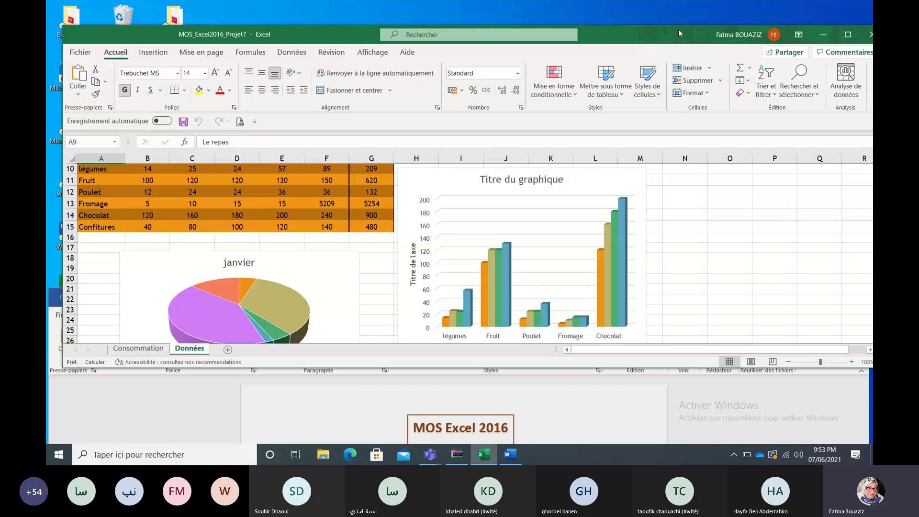
{"action": "double_click", "coordinate": [679, 30]}
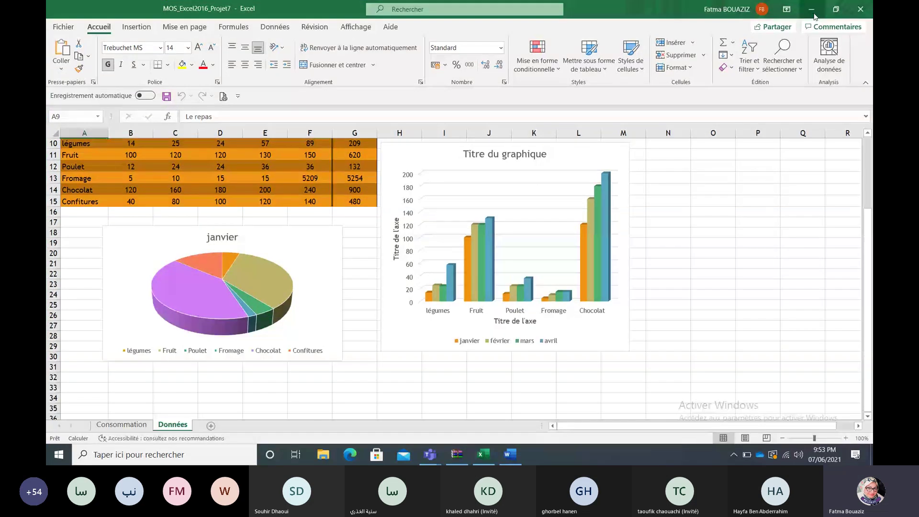
{"action": "double_click", "coordinate": [679, 6]}
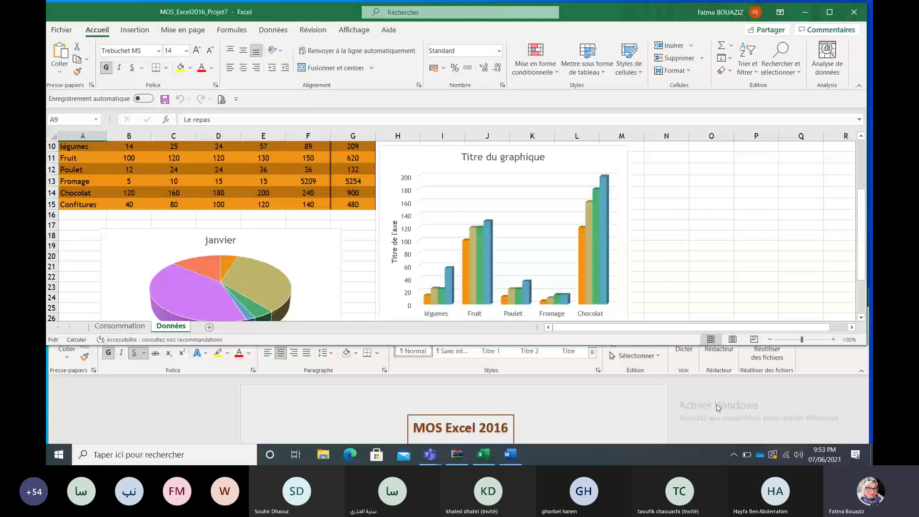
{"action": "left_click", "coordinate": [718, 407]}
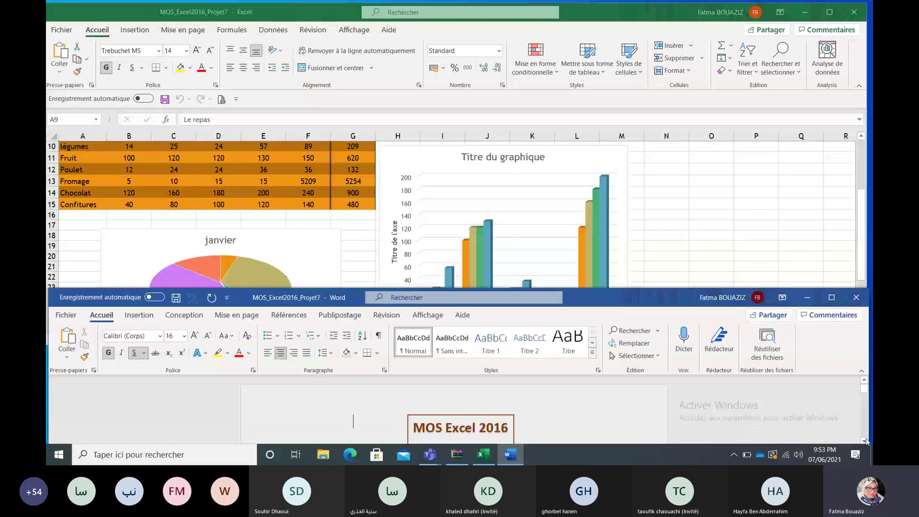
{"action": "scroll", "coordinate": [867, 441], "scroll_direction": "down", "scroll_amount": 5}
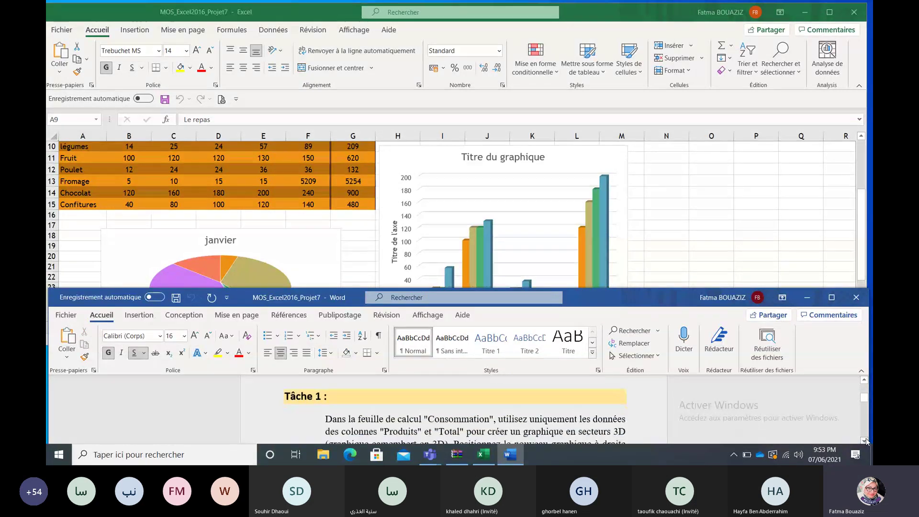
{"action": "scroll", "coordinate": [867, 440], "scroll_direction": "down", "scroll_amount": 1}
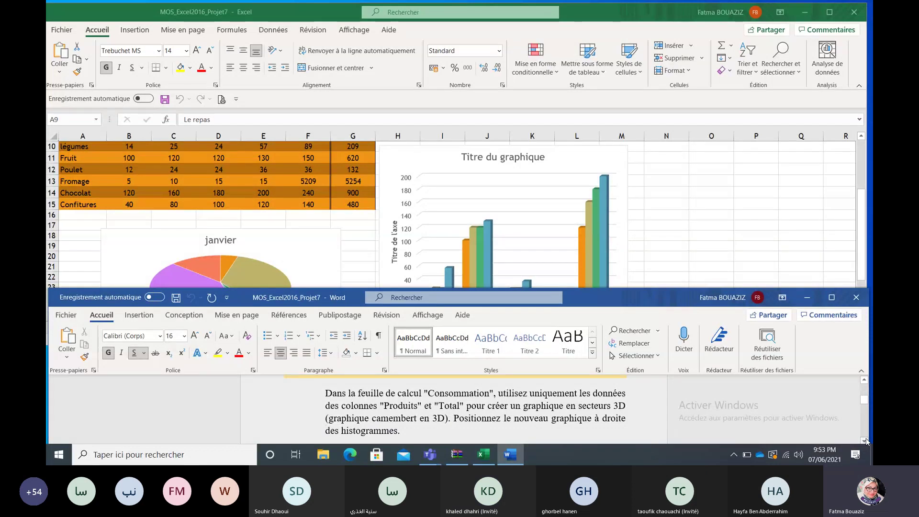
{"action": "left_click", "coordinate": [782, 220]}
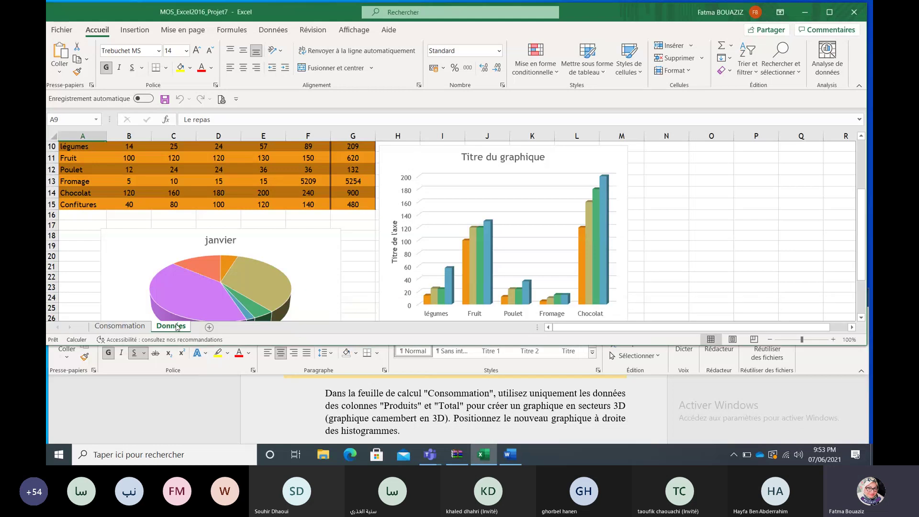
Step: On Consommation, autofit column F to show the totals, then select B10:B12 plus F10:F12
{"action": "left_click", "coordinate": [119, 326]}
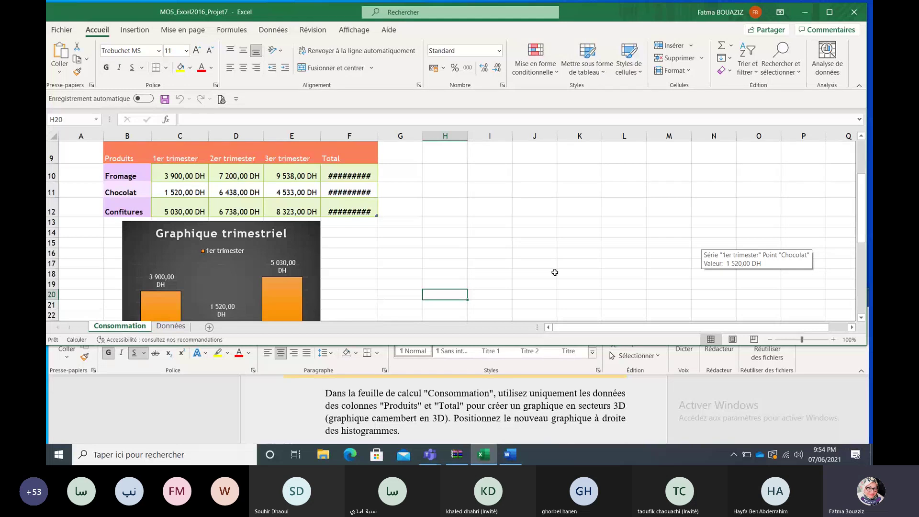
{"action": "left_click", "coordinate": [493, 264]}
{"action": "mouse_move", "coordinate": [862, 206]}
{"action": "left_mouse_down"}
{"action": "mouse_move", "coordinate": [863, 174]}
{"action": "mouse_move", "coordinate": [863, 196]}
{"action": "left_mouse_up"}
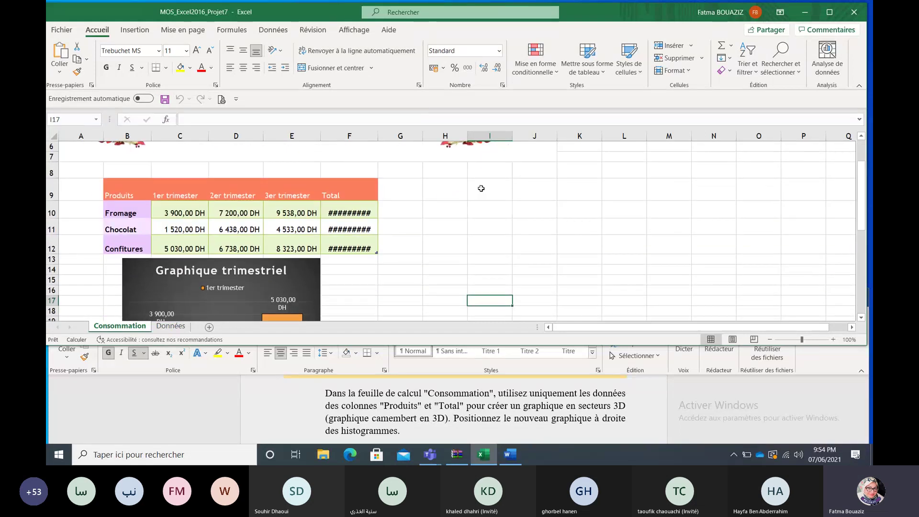
{"action": "double_click", "coordinate": [377, 139]}
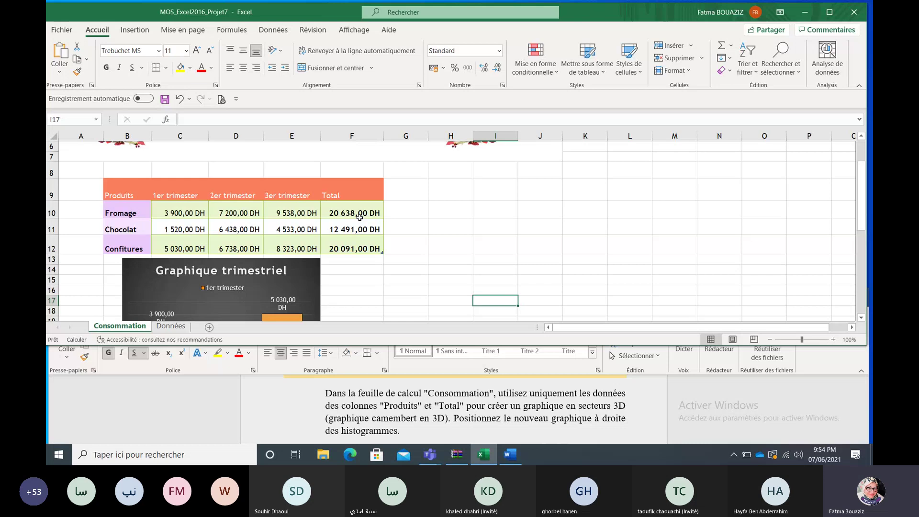
{"action": "left_click_drag", "start_coordinate": [128, 213], "coordinate": [140, 246]}
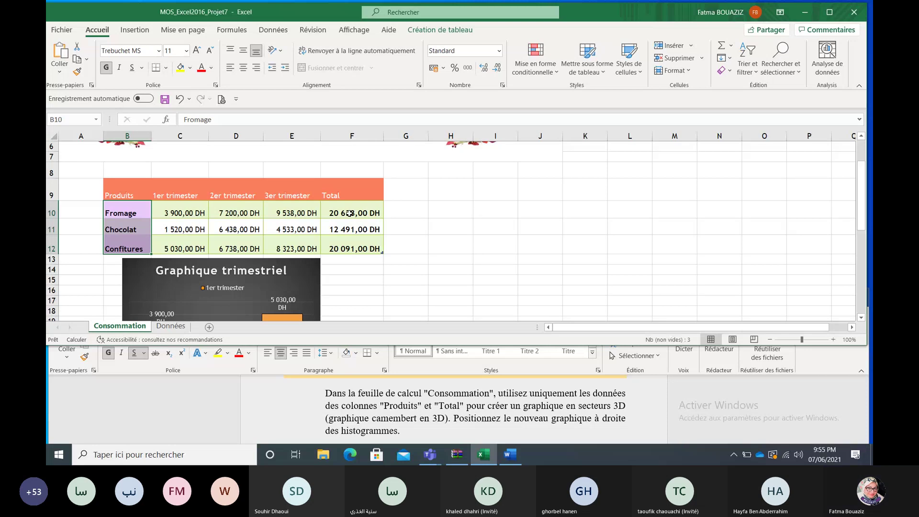
{"action": "left_click_drag", "start_coordinate": [351, 212], "coordinate": [351, 245], "text": "ctrl"}
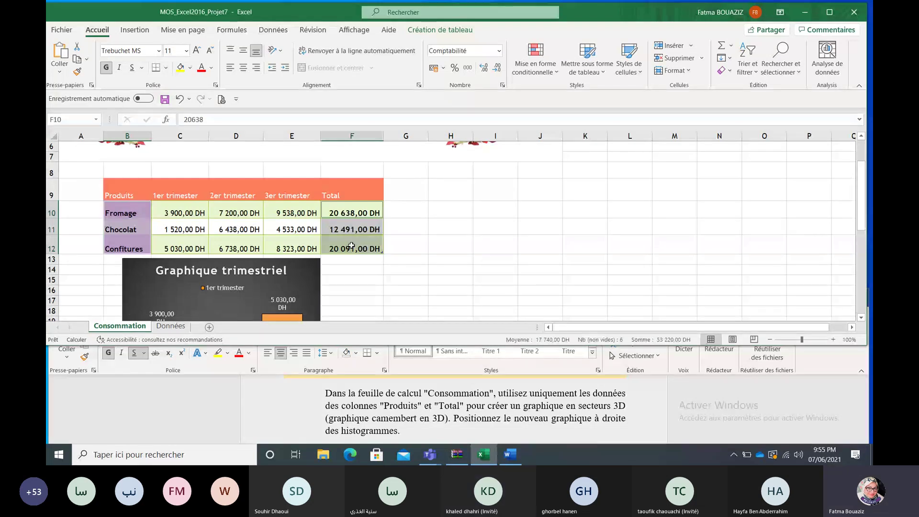
Step: Insert a 3D pie chart of the selected totals and place it beside Graphique trimestriel
{"action": "left_click", "coordinate": [143, 32]}
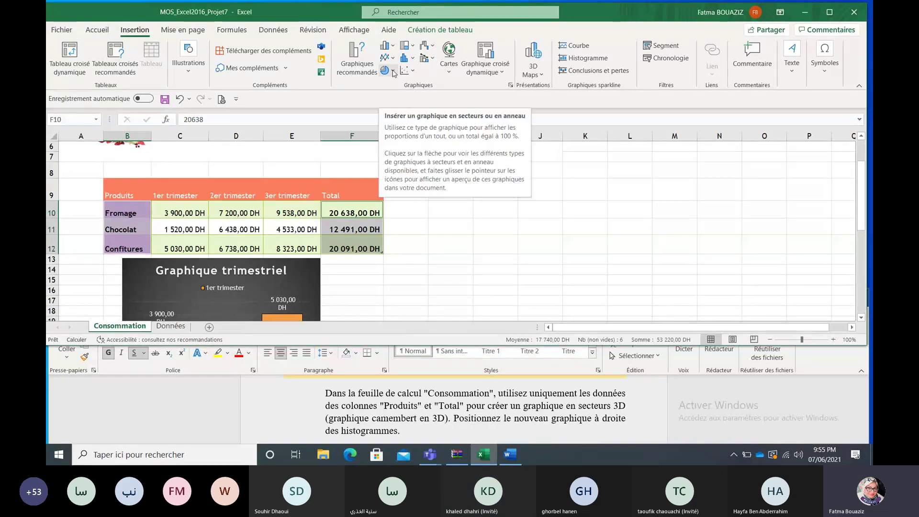
{"action": "left_click", "coordinate": [393, 72]}
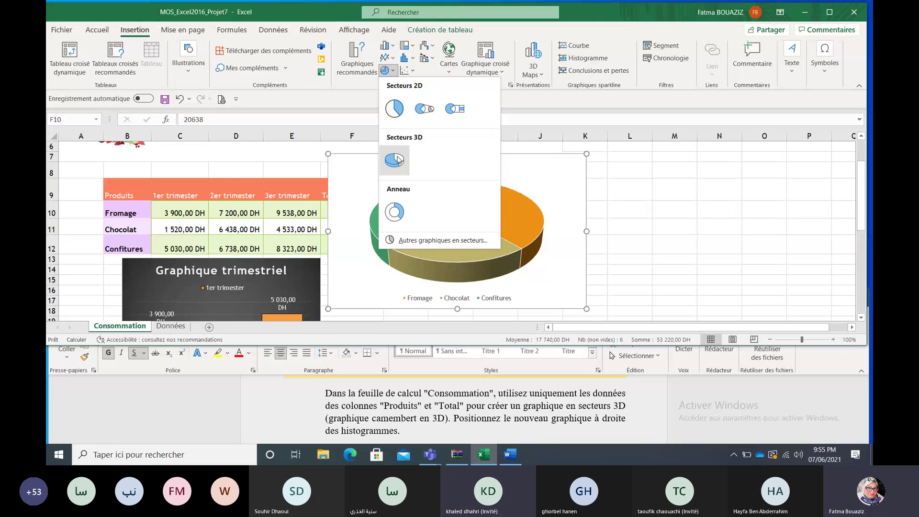
{"action": "left_click", "coordinate": [397, 160]}
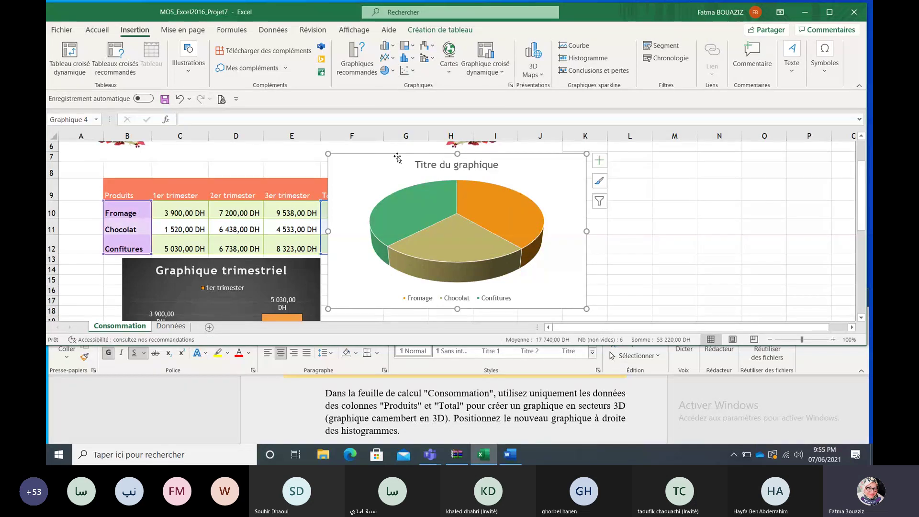
{"action": "left_click_drag", "start_coordinate": [357, 169], "coordinate": [442, 183]}
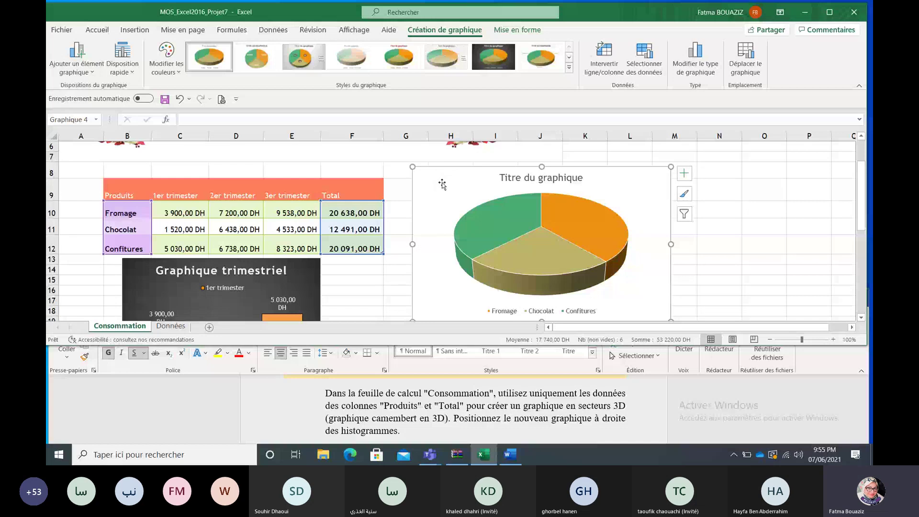
{"action": "left_click_drag", "start_coordinate": [862, 219], "coordinate": [863, 240]}
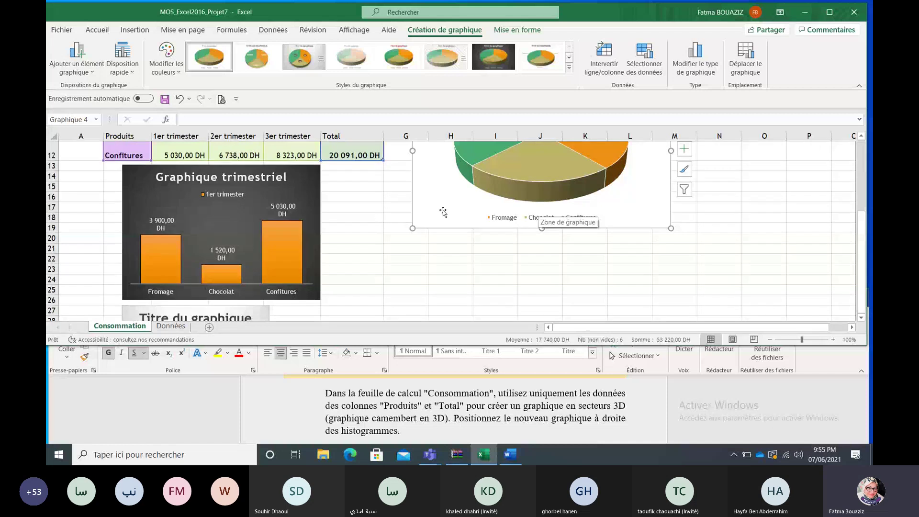
{"action": "left_click_drag", "start_coordinate": [443, 212], "coordinate": [437, 309]}
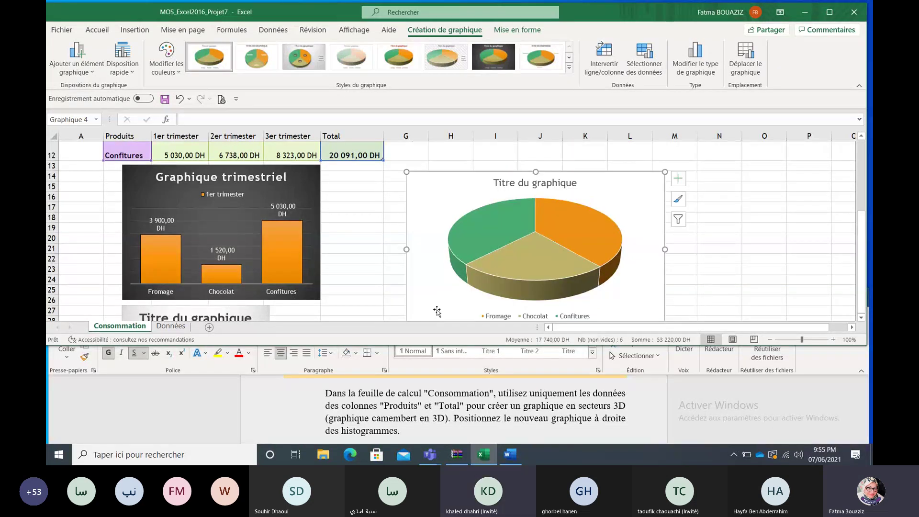
{"action": "left_click", "coordinate": [865, 439]}
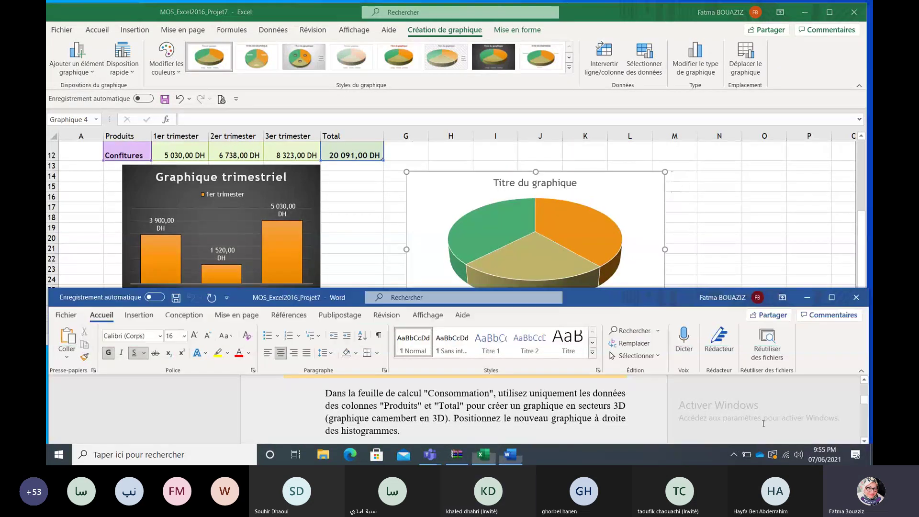
Step: Review the Tâche 2 instructions in the task document and return to the workbook
{"action": "left_click", "coordinate": [864, 439]}
{"action": "left_click", "coordinate": [864, 439]}
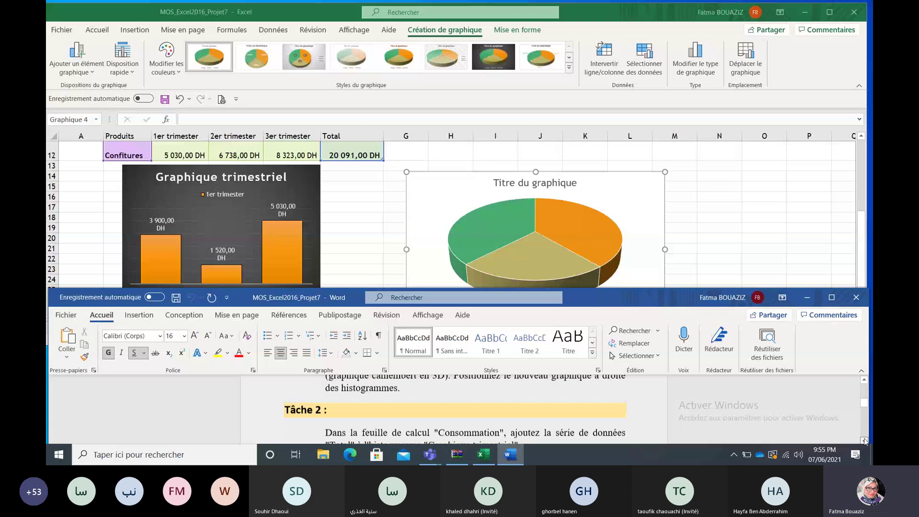
{"action": "left_click", "coordinate": [794, 205]}
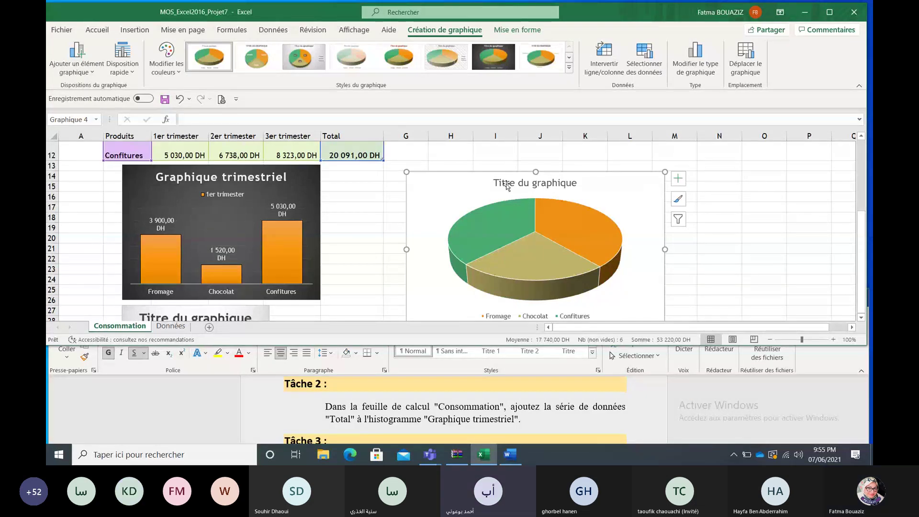
Step: Select the whole existing 3D pie chart and delete it
{"action": "left_click", "coordinate": [303, 186]}
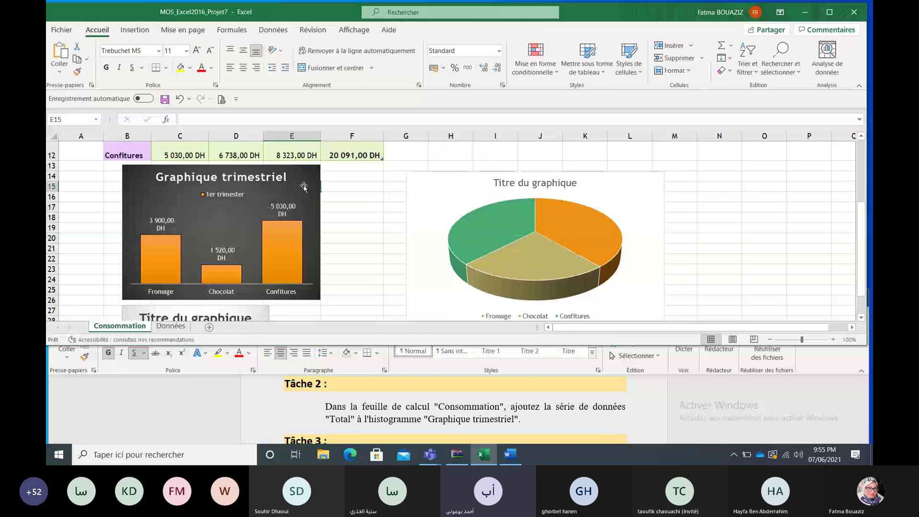
{"action": "mouse_move", "coordinate": [861, 252]}
{"action": "left_mouse_down"}
{"action": "mouse_move", "coordinate": [856, 234]}
{"action": "mouse_move", "coordinate": [860, 250]}
{"action": "left_mouse_up"}
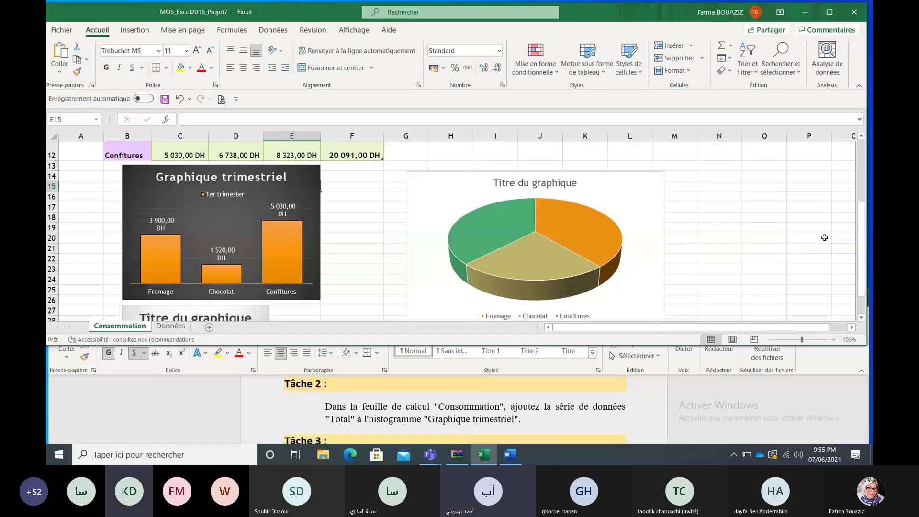
{"action": "left_click", "coordinate": [649, 224]}
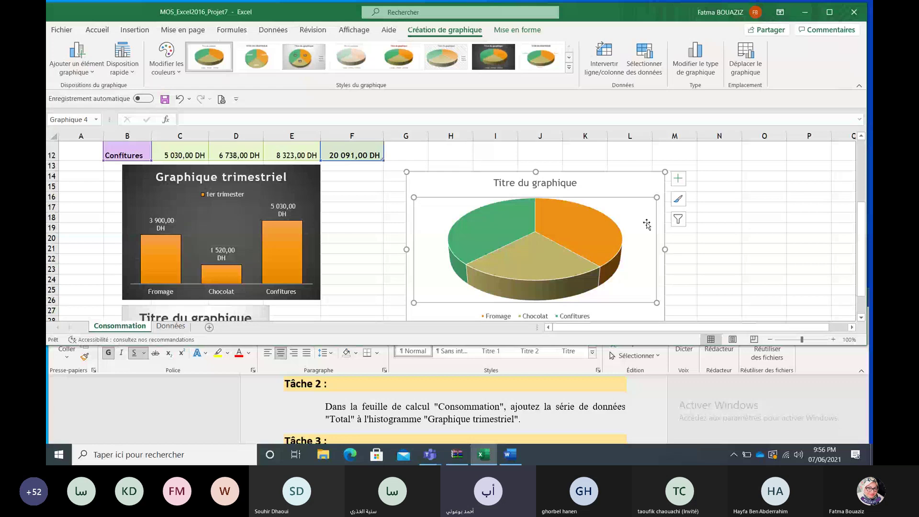
{"action": "left_click", "coordinate": [647, 190]}
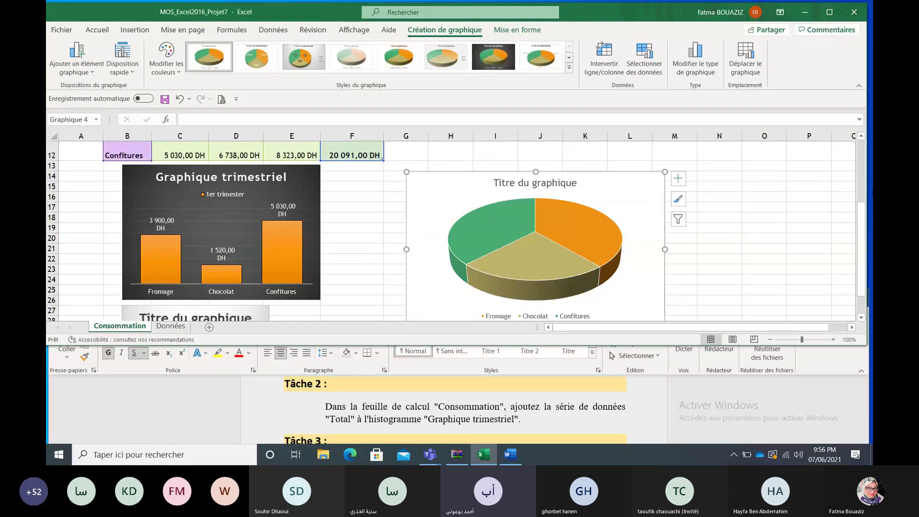
{"action": "mouse_move", "coordinate": [864, 218]}
{"action": "left_mouse_down"}
{"action": "mouse_move", "coordinate": [865, 236]}
{"action": "mouse_move", "coordinate": [868, 205]}
{"action": "left_mouse_up"}
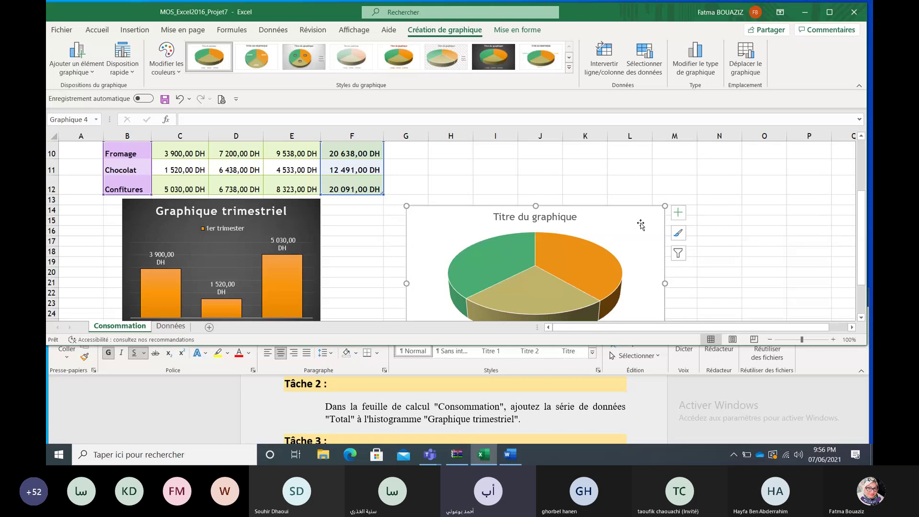
{"action": "key", "text": "Delete"}
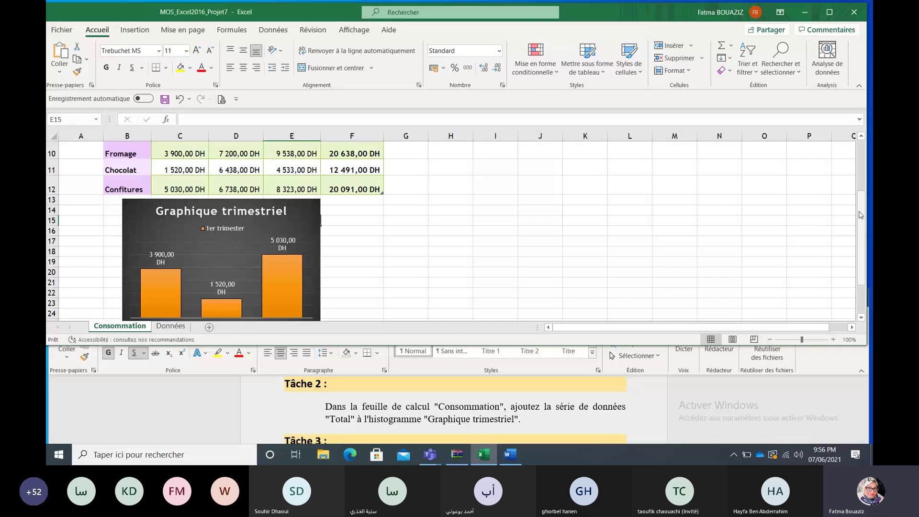
Step: Select the product names B10:B12 together with their totals in F10:F12
{"action": "scroll", "coordinate": [861, 215], "scroll_direction": "up", "scroll_amount": 1}
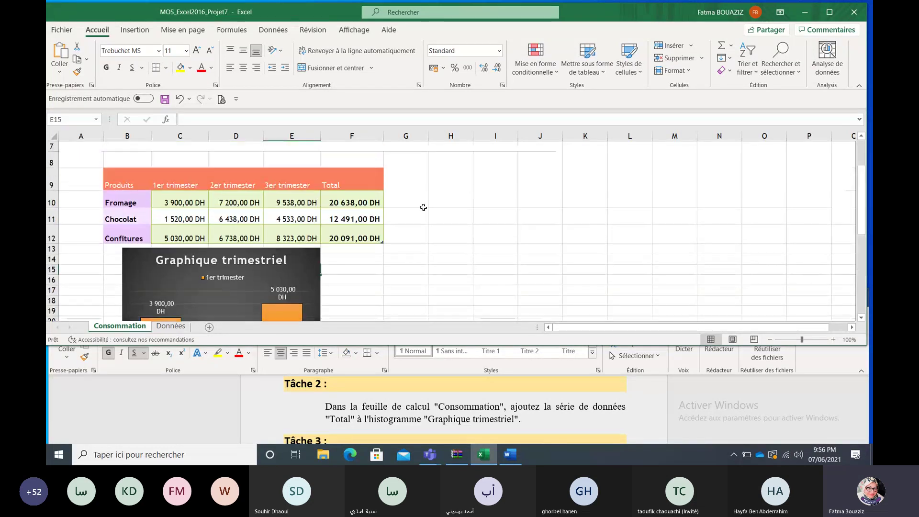
{"action": "left_click", "coordinate": [139, 202]}
{"action": "key", "text": "shift+Down"}
{"action": "key", "text": "shift+Down"}
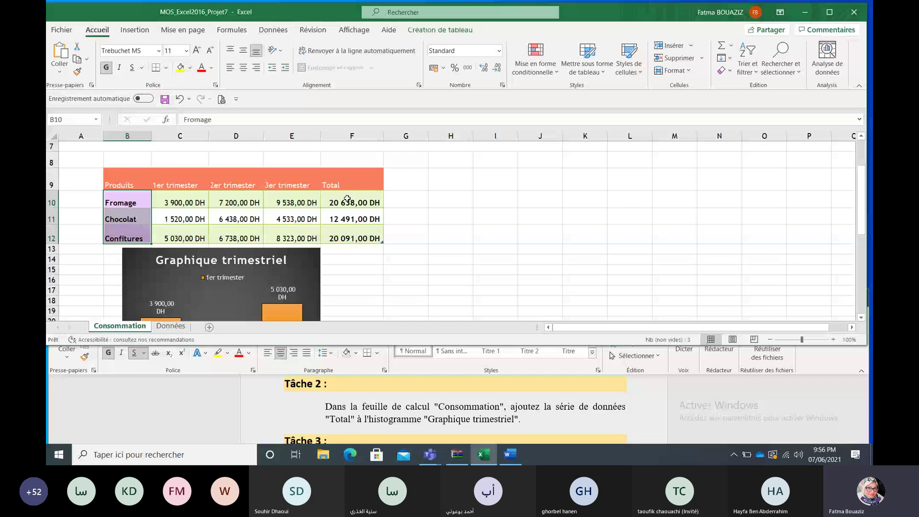
{"action": "left_click_drag", "start_coordinate": [347, 199], "coordinate": [351, 234], "text": "ctrl"}
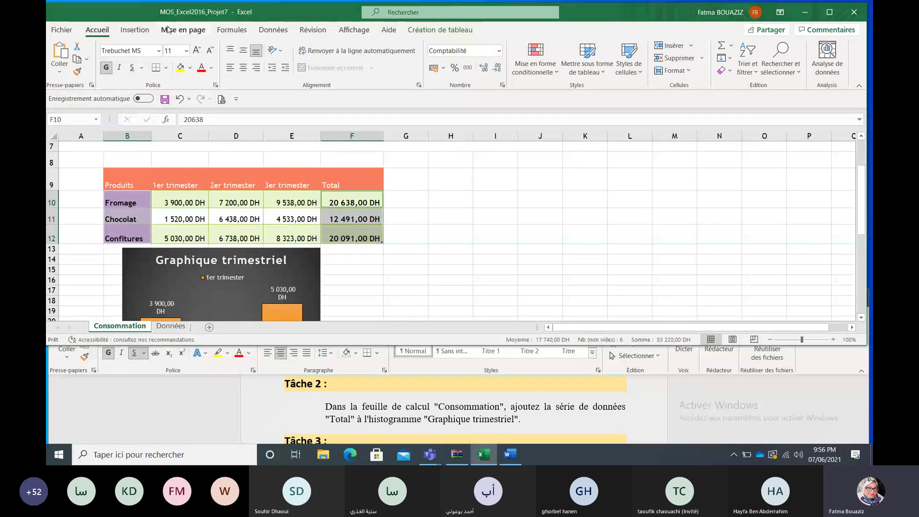
Step: Insert a 3D pie chart of the selection and open its chart-area formatting
{"action": "left_click", "coordinate": [142, 32]}
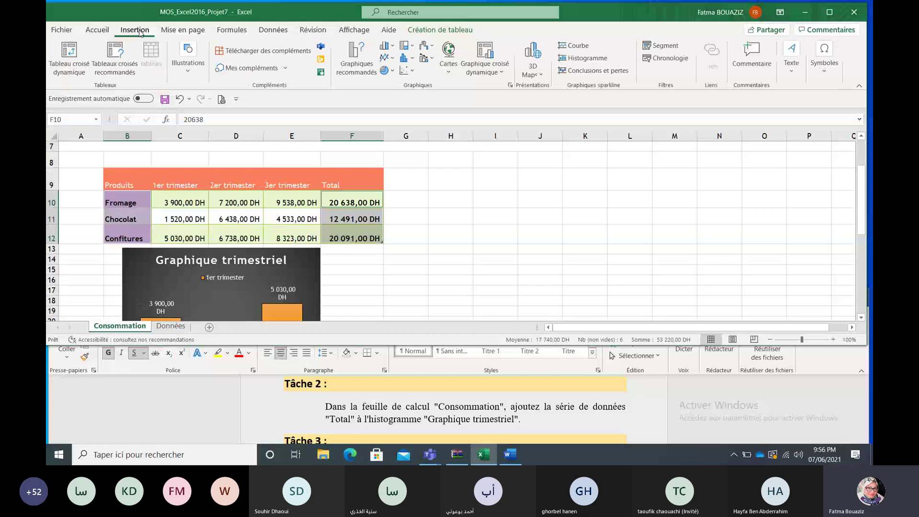
{"action": "left_click", "coordinate": [392, 71]}
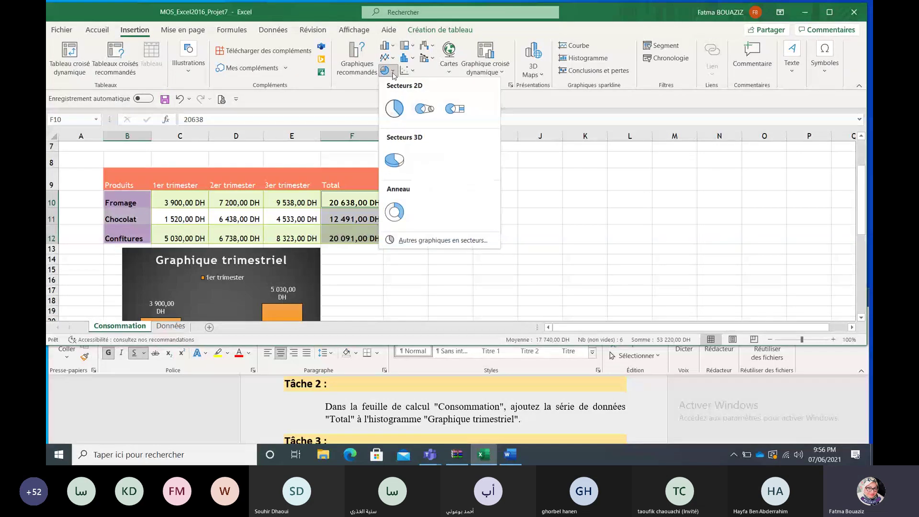
{"action": "left_click", "coordinate": [404, 154]}
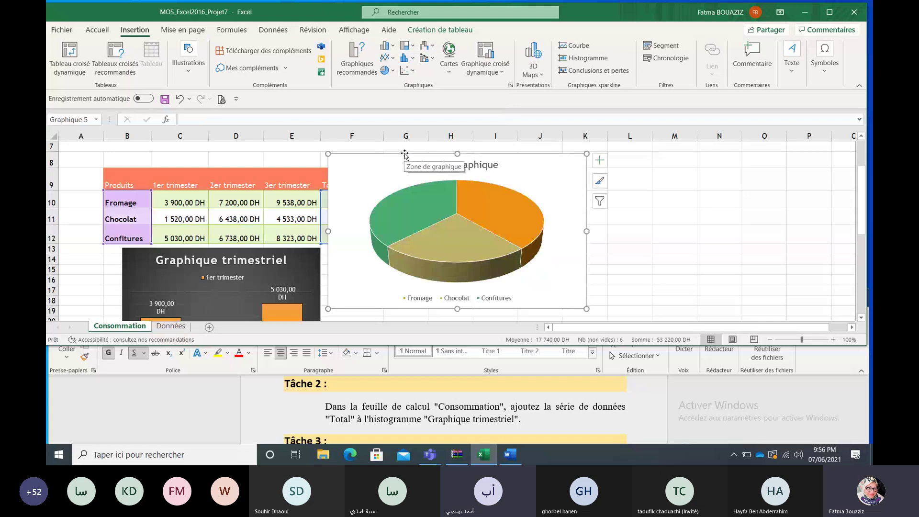
{"action": "double_click", "coordinate": [538, 175]}
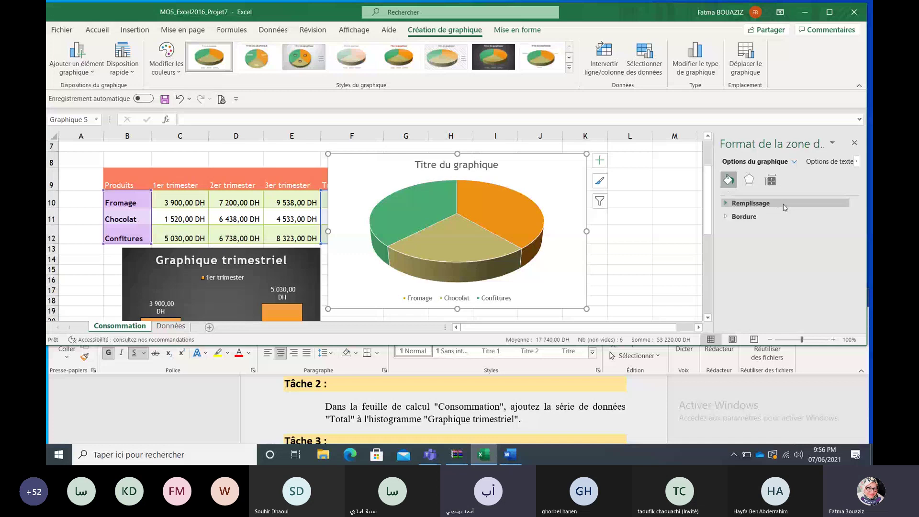
Step: Set the 3D pie chart to move and size with cells in its Properties, then close the Format pane
{"action": "left_click", "coordinate": [771, 181]}
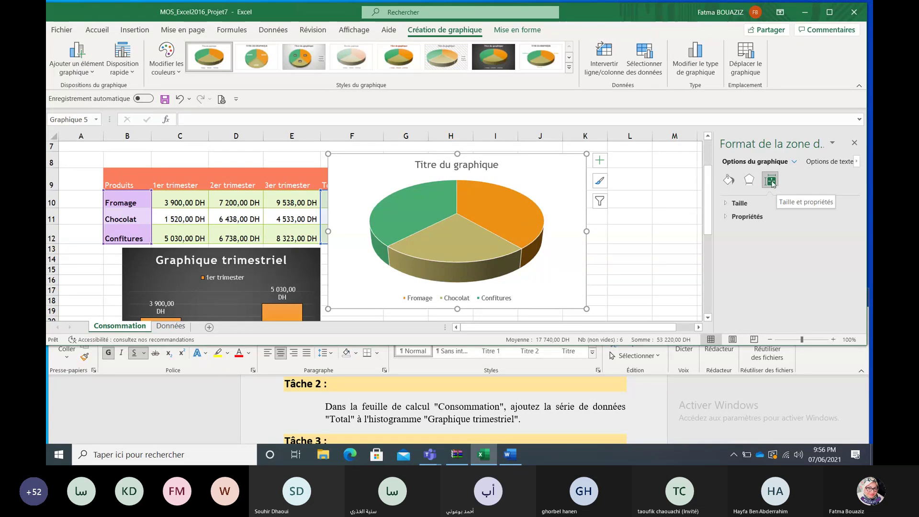
{"action": "left_click", "coordinate": [791, 219]}
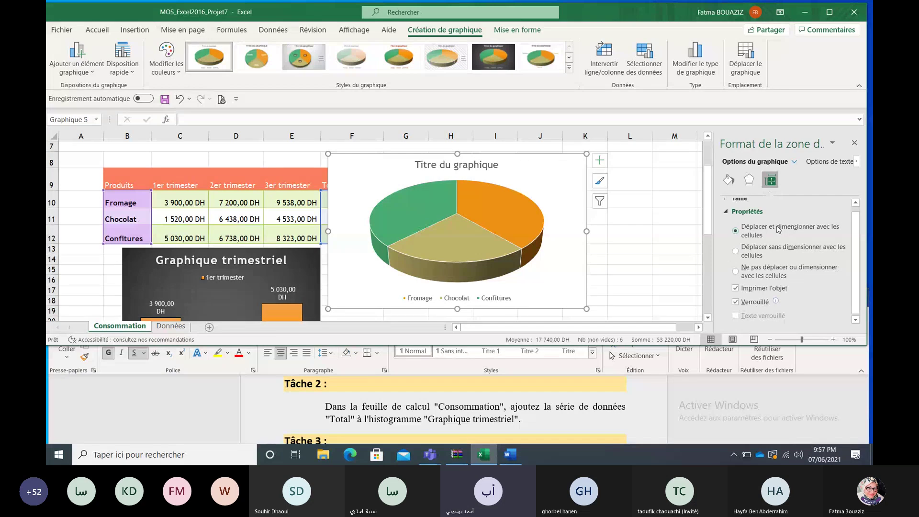
{"action": "left_click_drag", "start_coordinate": [853, 270], "coordinate": [853, 271]}
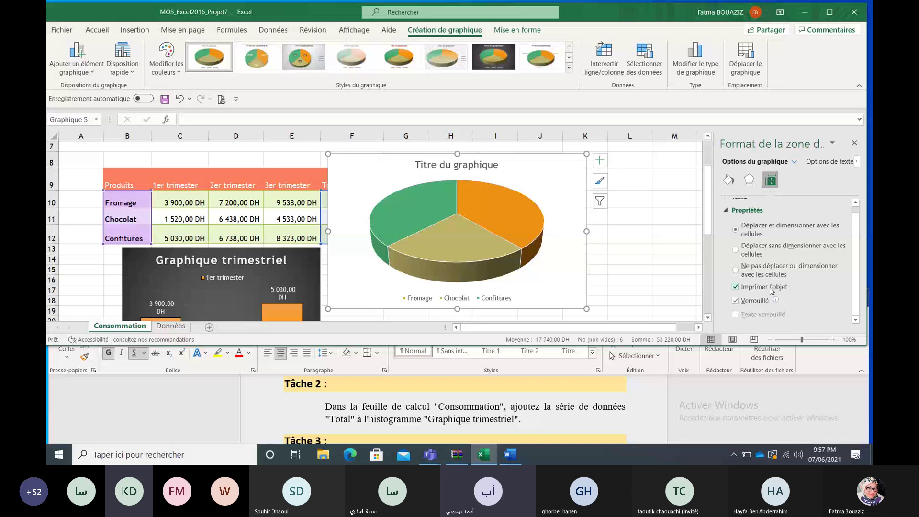
{"action": "left_click", "coordinate": [854, 143]}
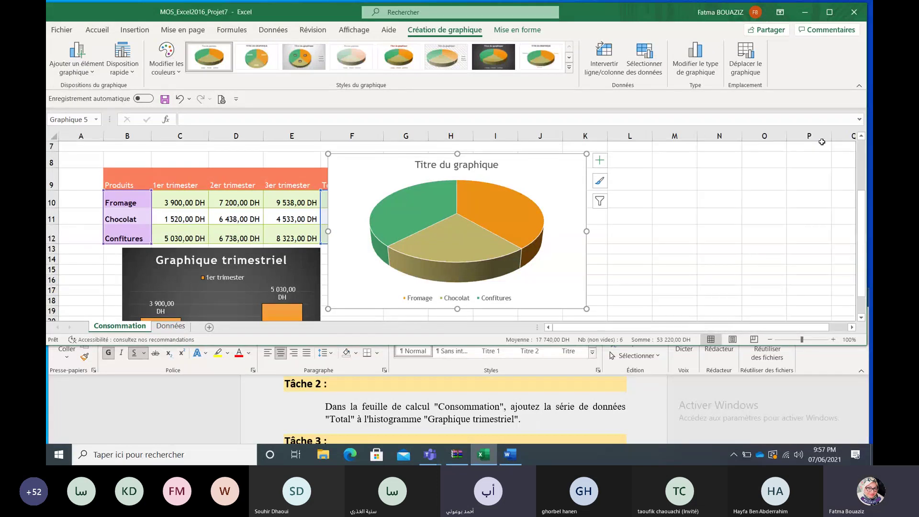
{"action": "left_click", "coordinate": [629, 238]}
{"action": "scroll", "coordinate": [557, 235], "scroll_direction": "down", "scroll_amount": 1}
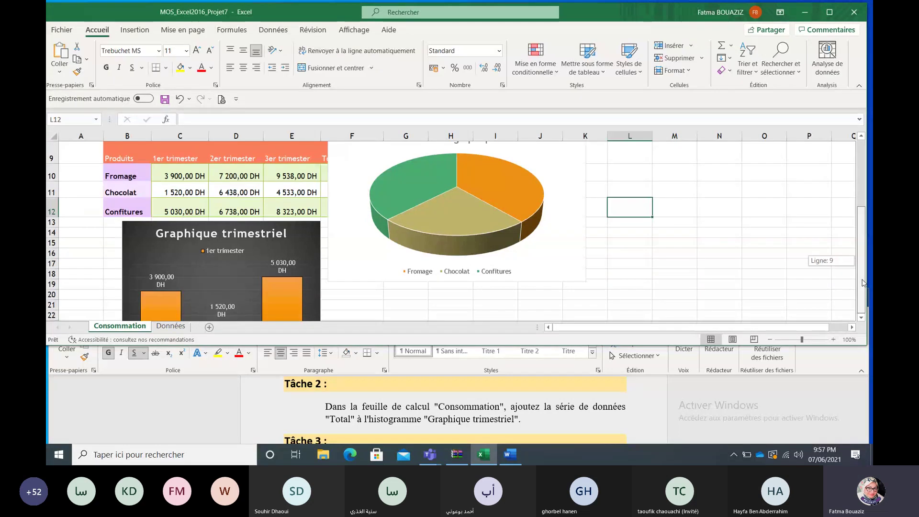
Step: Move the 3D pie chart right of the Total column and down beside the column chart
{"action": "left_click", "coordinate": [558, 235]}
{"action": "left_click_drag", "start_coordinate": [600, 266], "coordinate": [600, 265]}
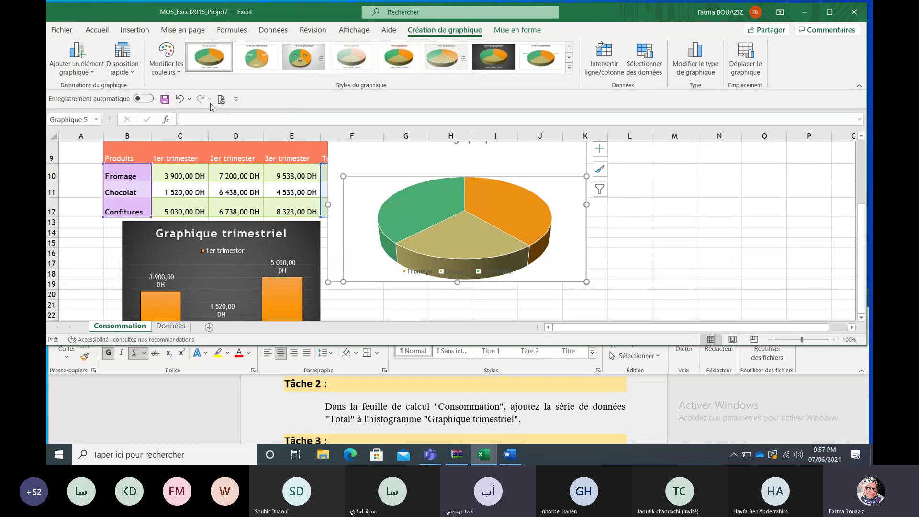
{"action": "key", "text": "ctrl+z"}
{"action": "left_click_drag", "start_coordinate": [317, 163], "coordinate": [368, 207]}
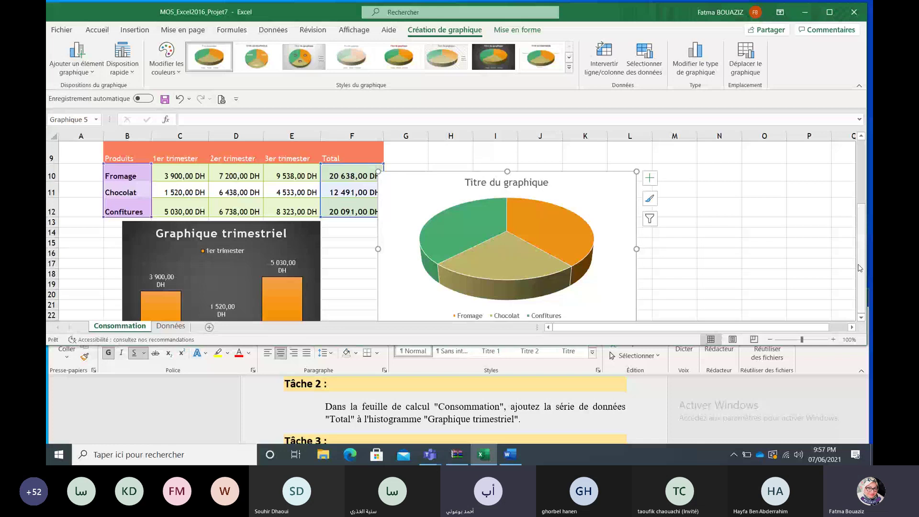
{"action": "left_click", "coordinate": [621, 286]}
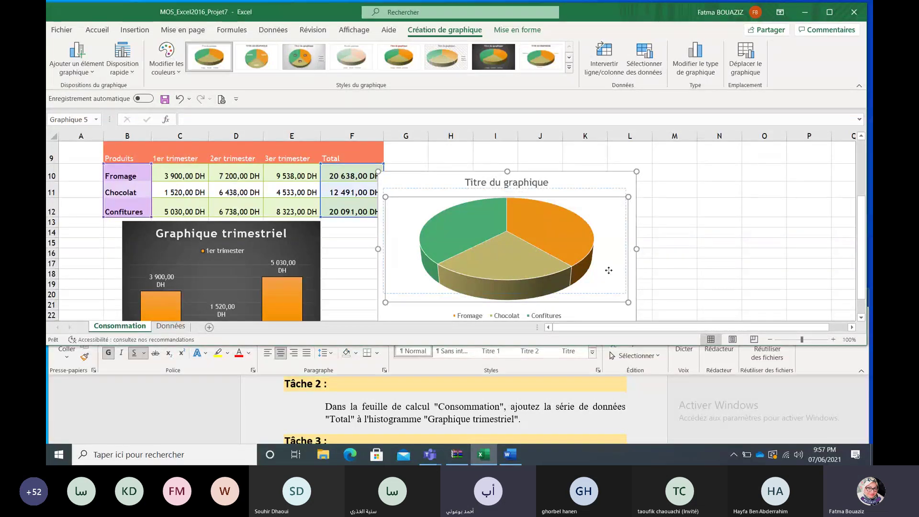
{"action": "left_click_drag", "start_coordinate": [611, 279], "coordinate": [610, 271]}
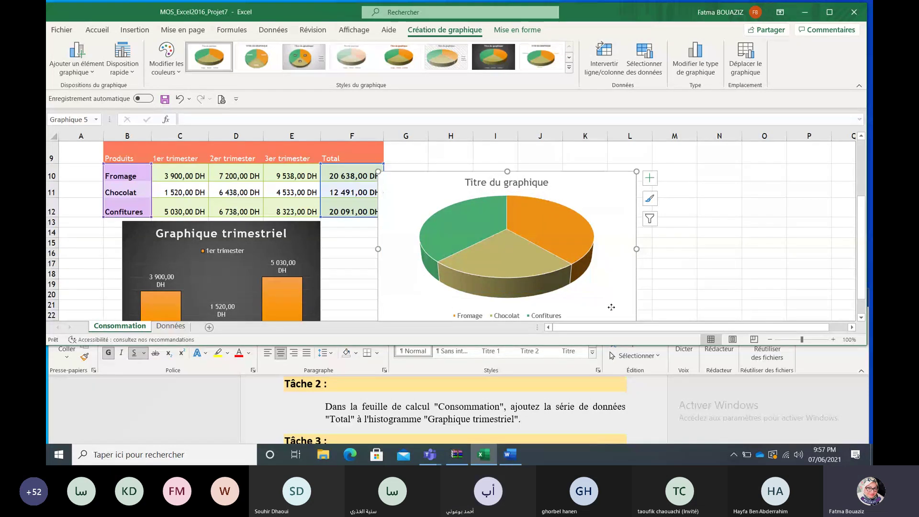
{"action": "left_click_drag", "start_coordinate": [610, 306], "coordinate": [627, 295]}
{"action": "scroll", "coordinate": [627, 295], "scroll_direction": "down", "scroll_amount": 1}
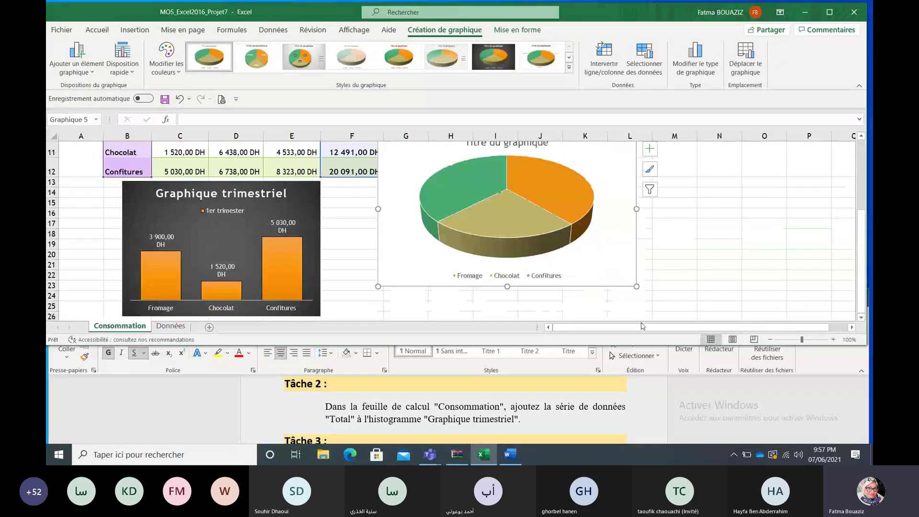
{"action": "left_click_drag", "start_coordinate": [620, 290], "coordinate": [625, 312]}
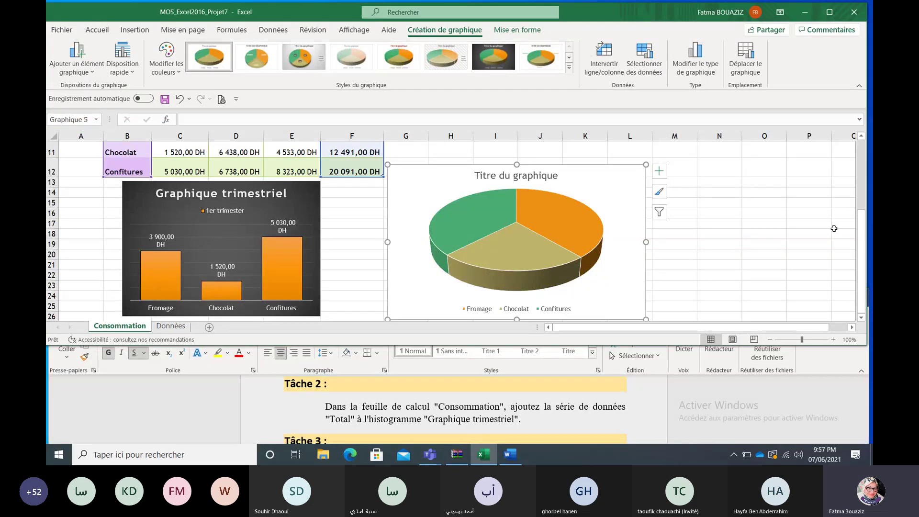
Step: Nudge the pie chart slightly right and down, then show its Éléments de graphique options
{"action": "left_click_drag", "start_coordinate": [860, 246], "coordinate": [857, 229]}
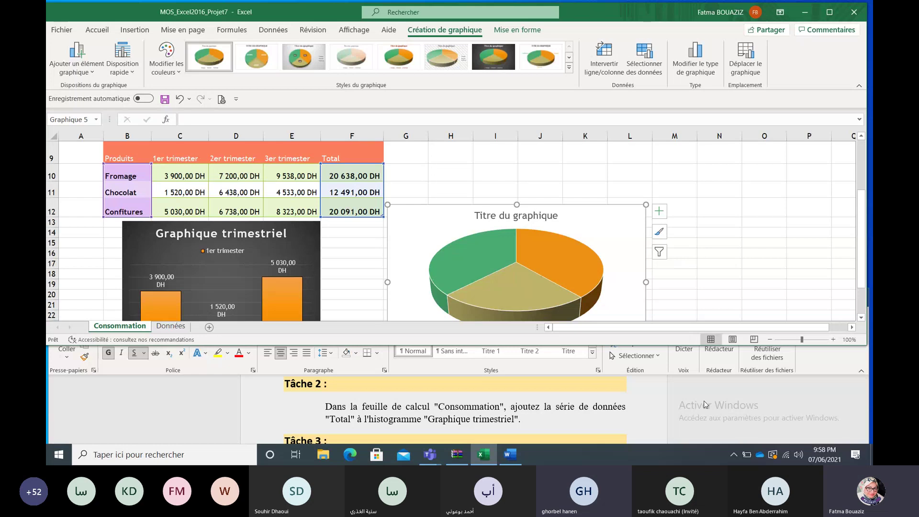
{"action": "scroll", "coordinate": [864, 274], "scroll_direction": "down", "scroll_amount": 1}
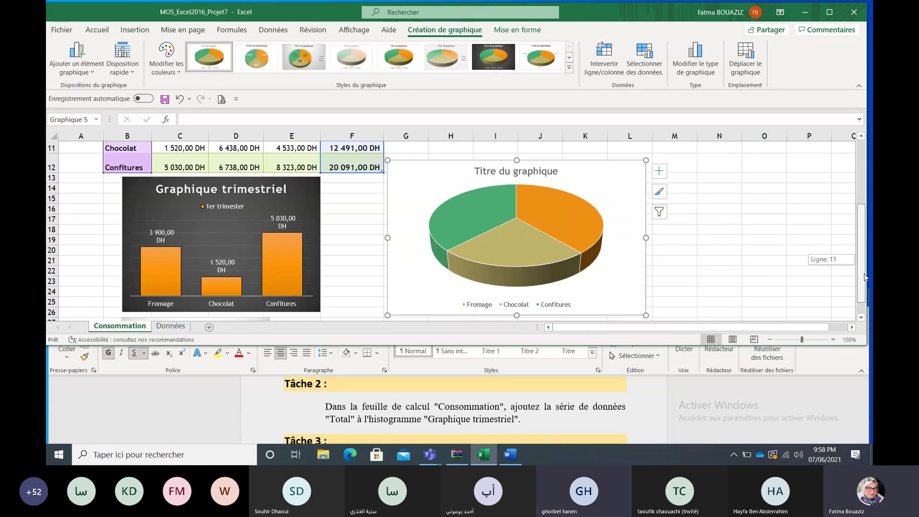
{"action": "scroll", "coordinate": [864, 274], "scroll_direction": "up", "scroll_amount": 2}
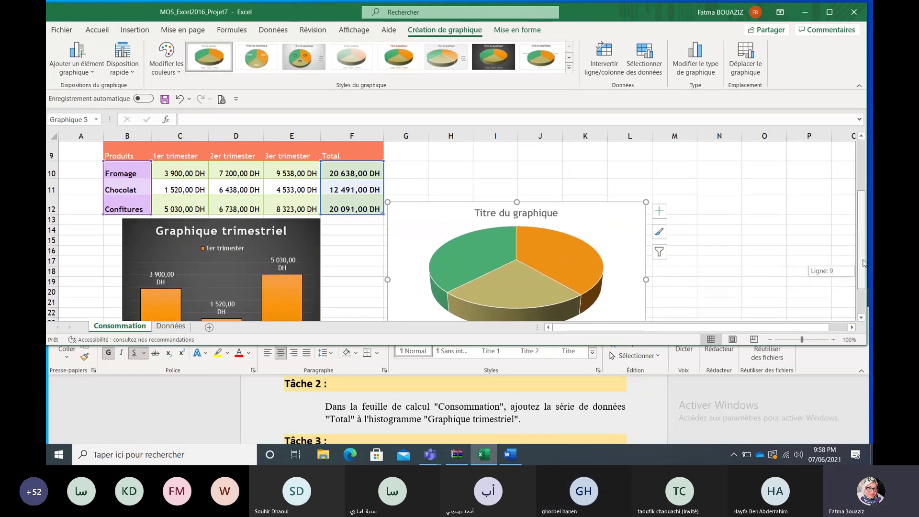
{"action": "left_click", "coordinate": [632, 257]}
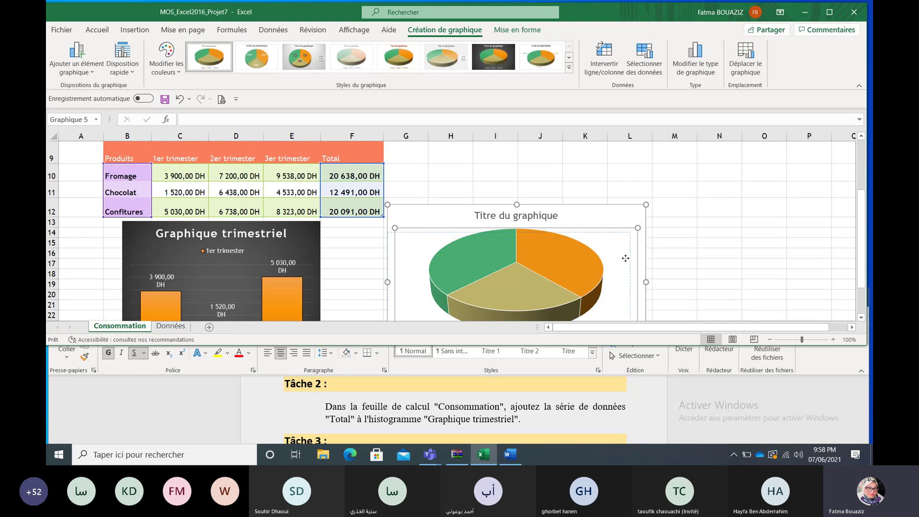
{"action": "left_click_drag", "start_coordinate": [626, 258], "coordinate": [629, 258]}
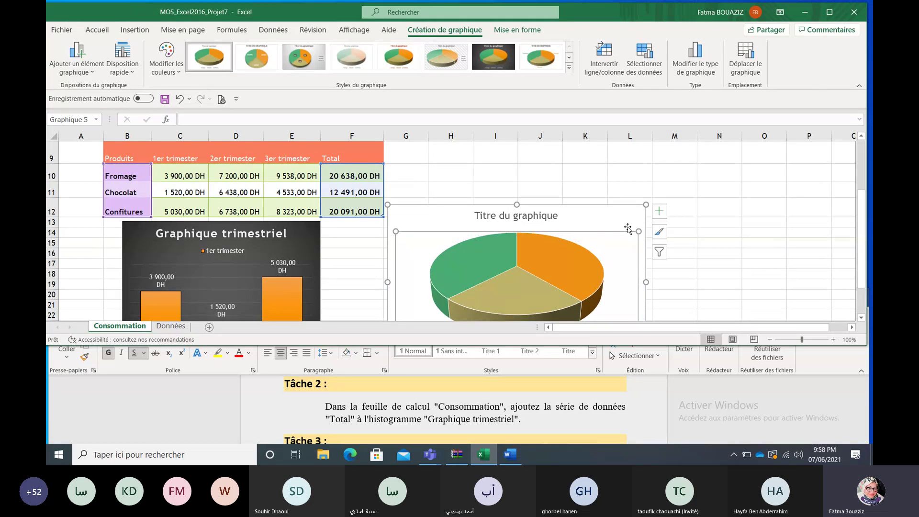
{"action": "left_click_drag", "start_coordinate": [630, 219], "coordinate": [642, 229]}
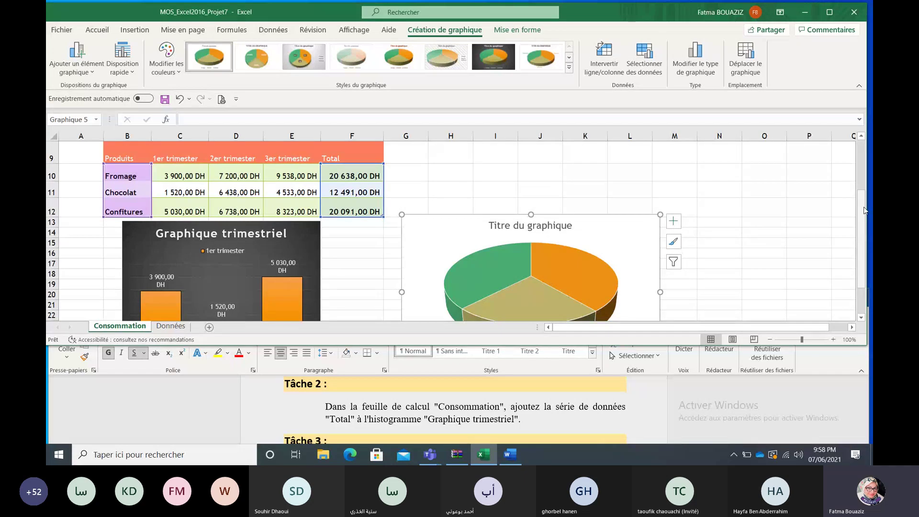
{"action": "left_click_drag", "start_coordinate": [864, 210], "coordinate": [863, 229]}
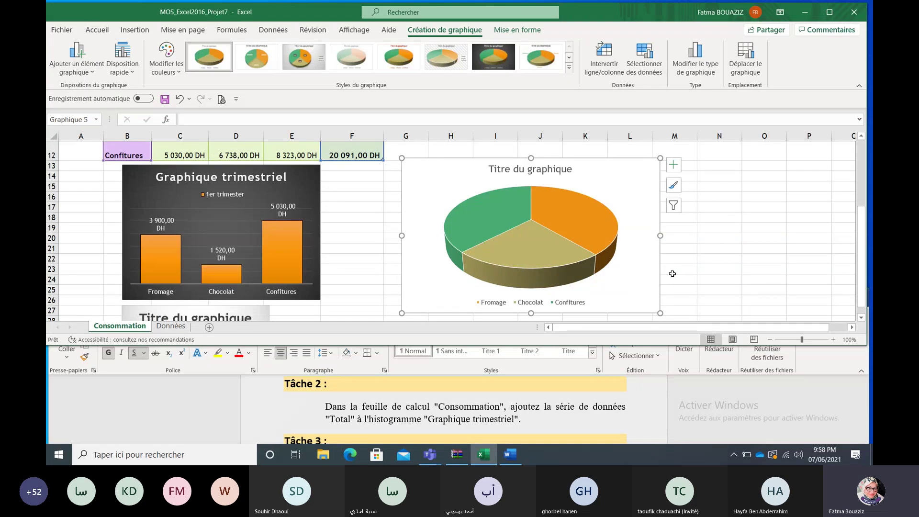
{"action": "left_click", "coordinate": [674, 166]}
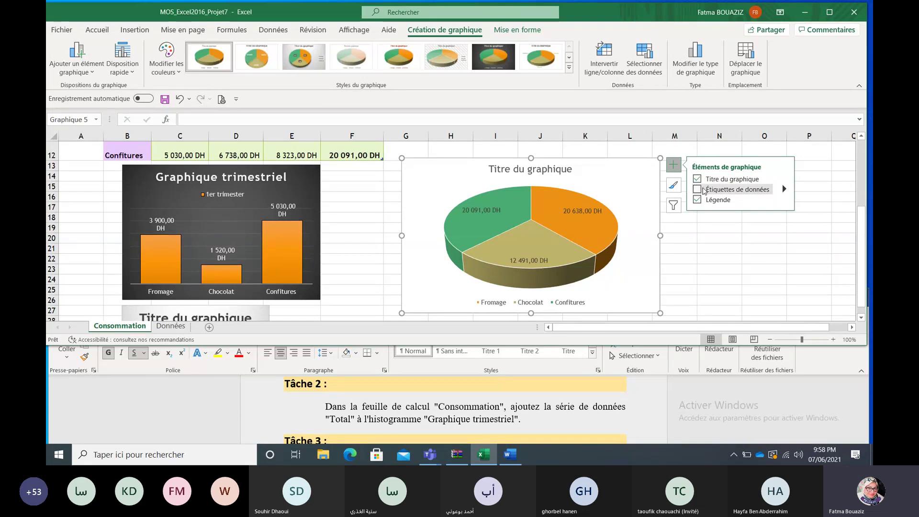
Step: Close the Éléments de graphique flyout and deselect the pie chart by selecting cell N19
{"action": "left_click", "coordinate": [703, 227]}
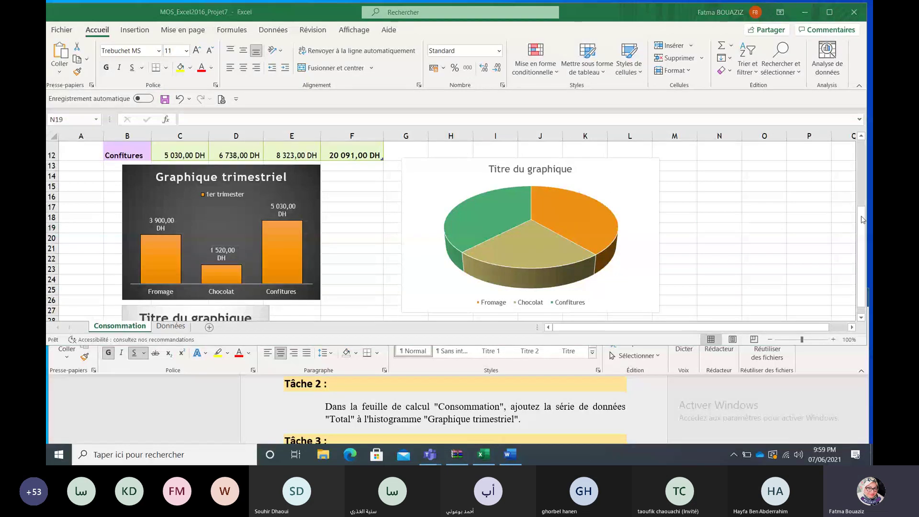
Step: Select the whole chart area of the untitled 3D pie chart
{"action": "mouse_move", "coordinate": [862, 219]}
{"action": "left_mouse_down"}
{"action": "mouse_move", "coordinate": [862, 163]}
{"action": "mouse_move", "coordinate": [865, 265]}
{"action": "mouse_move", "coordinate": [866, 211]}
{"action": "left_mouse_up"}
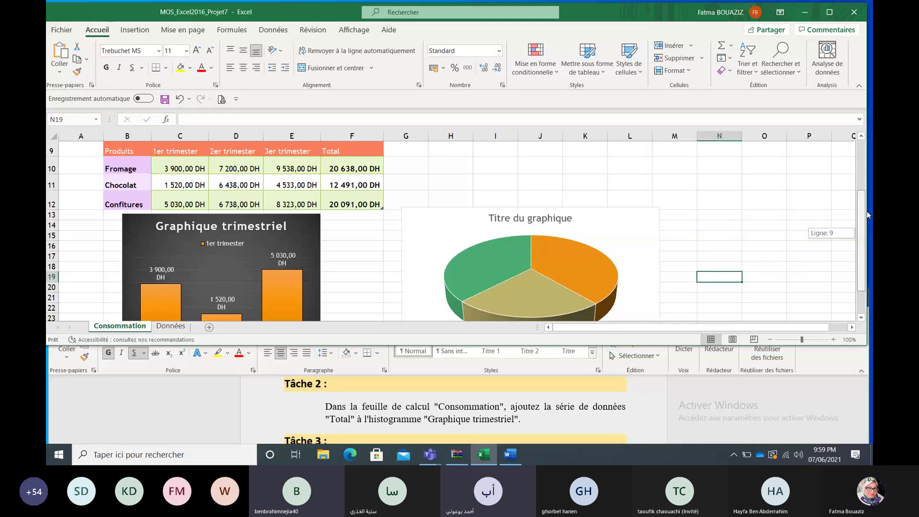
{"action": "left_click_drag", "start_coordinate": [866, 211], "coordinate": [872, 233]}
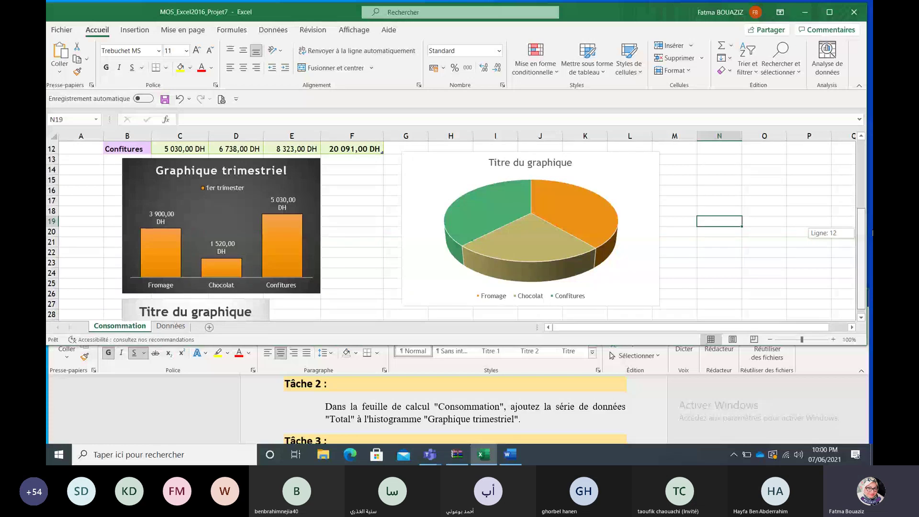
{"action": "mouse_move", "coordinate": [872, 233]}
{"action": "left_mouse_down"}
{"action": "mouse_move", "coordinate": [872, 203]}
{"action": "mouse_move", "coordinate": [872, 228]}
{"action": "left_mouse_up"}
{"action": "scroll", "coordinate": [616, 249], "scroll_direction": "up", "scroll_amount": 1}
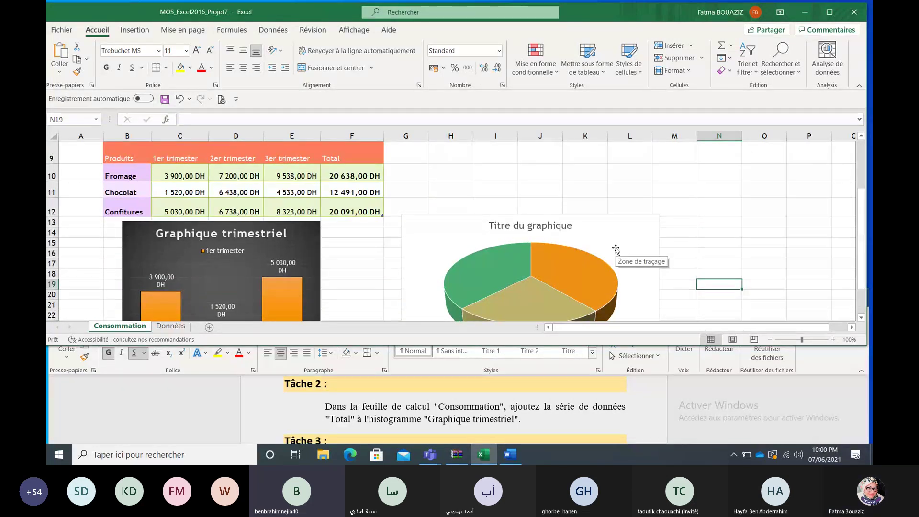
{"action": "left_click", "coordinate": [615, 249]}
{"action": "left_click", "coordinate": [626, 230]}
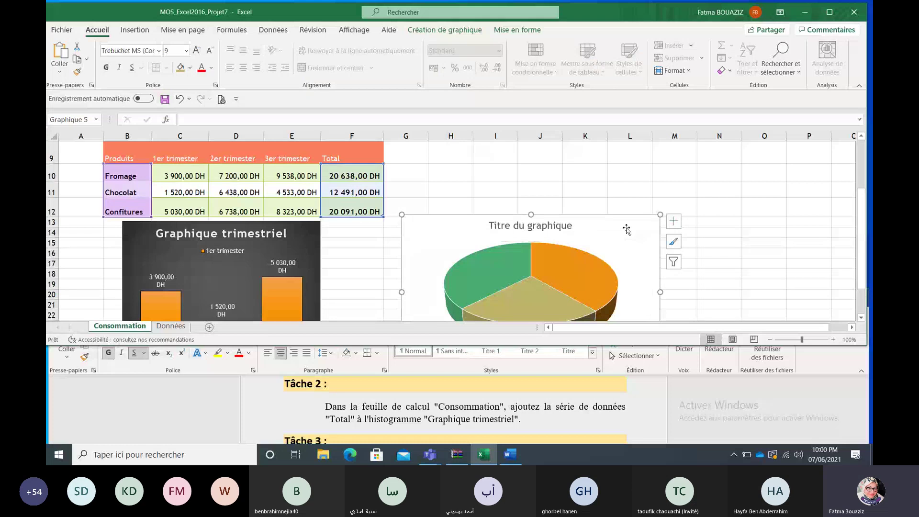
Step: Delete the untitled pie chart and insert a Secteurs 3D chart from B9:B12 and F9:F12
{"action": "key", "text": "Delete"}
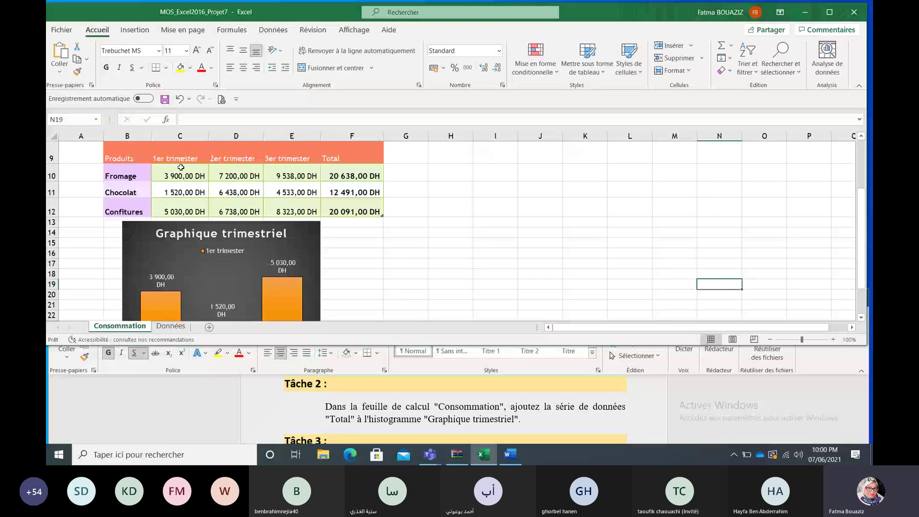
{"action": "left_click_drag", "start_coordinate": [118, 158], "coordinate": [126, 212]}
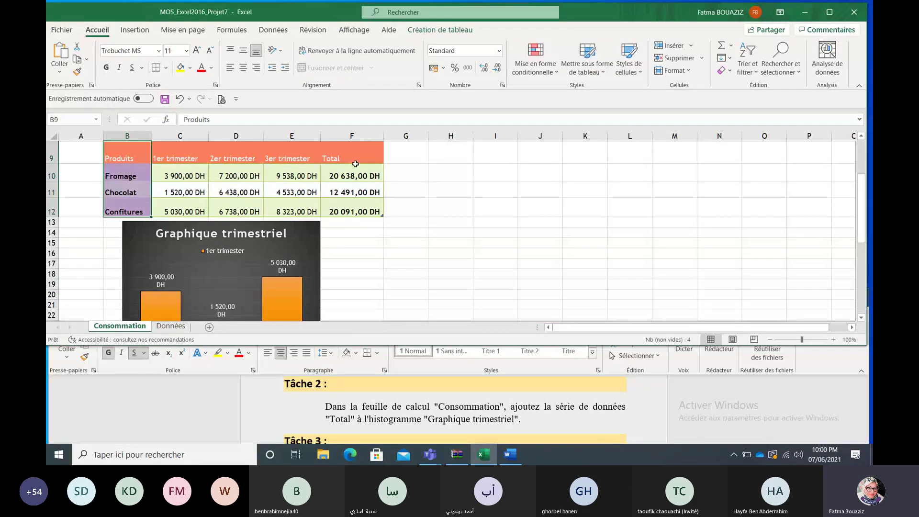
{"action": "left_click_drag", "start_coordinate": [348, 160], "coordinate": [352, 211], "text": "ctrl"}
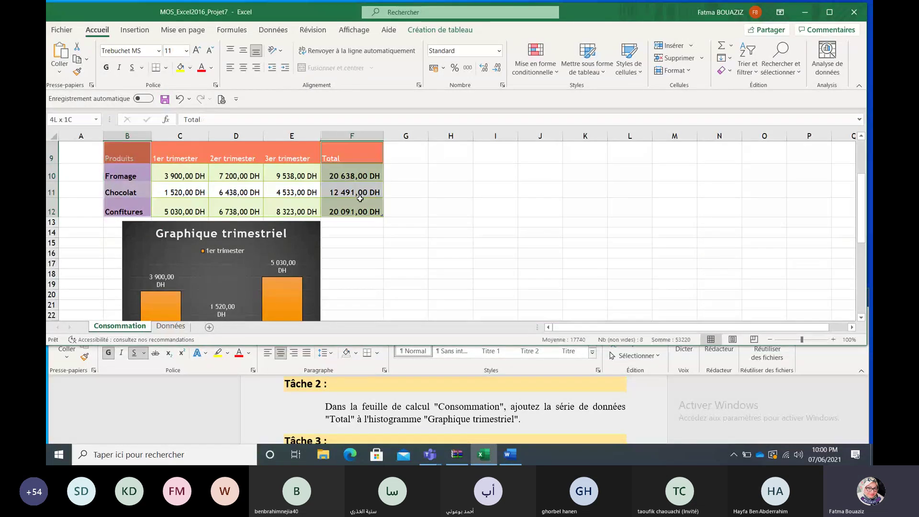
{"action": "left_click", "coordinate": [150, 33]}
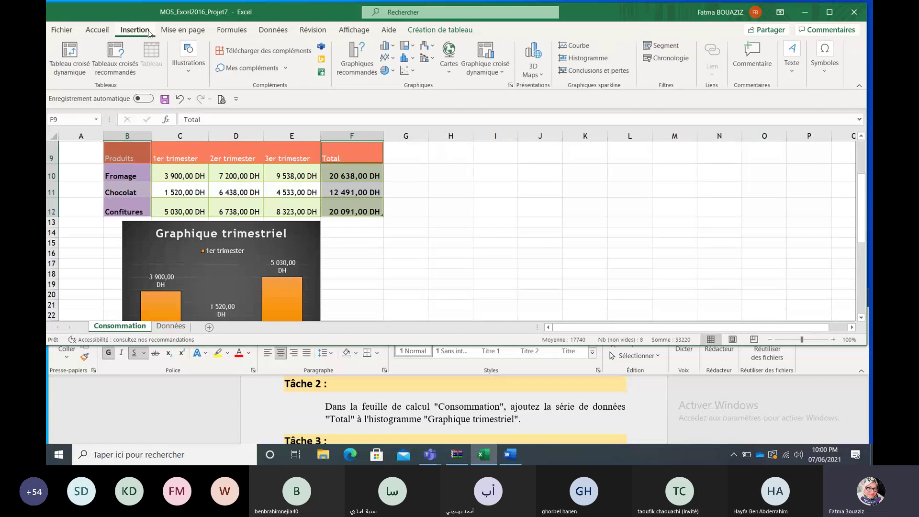
{"action": "left_click", "coordinate": [388, 70]}
{"action": "left_click", "coordinate": [389, 167]}
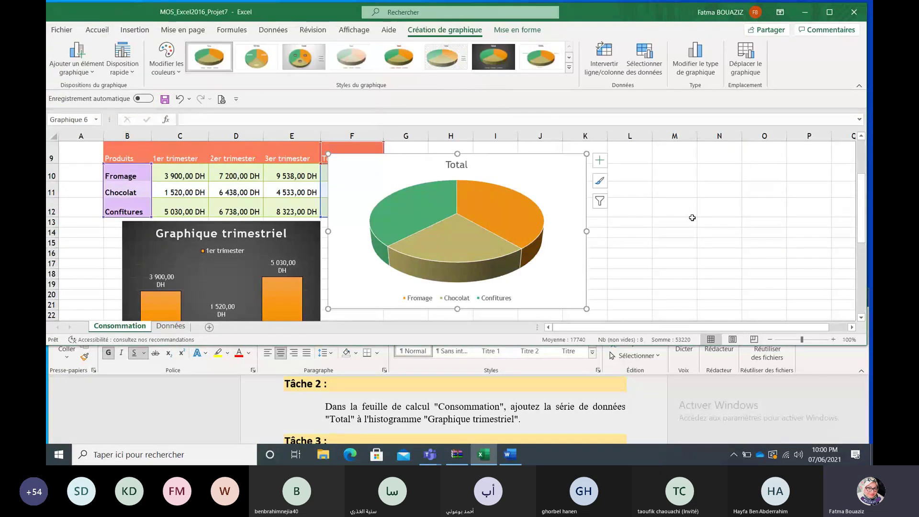
Step: Move the new Total pie chart to the right of the table
{"action": "left_click", "coordinate": [718, 222]}
{"action": "left_click_drag", "start_coordinate": [861, 190], "coordinate": [861, 184]}
{"action": "left_click", "coordinate": [568, 232]}
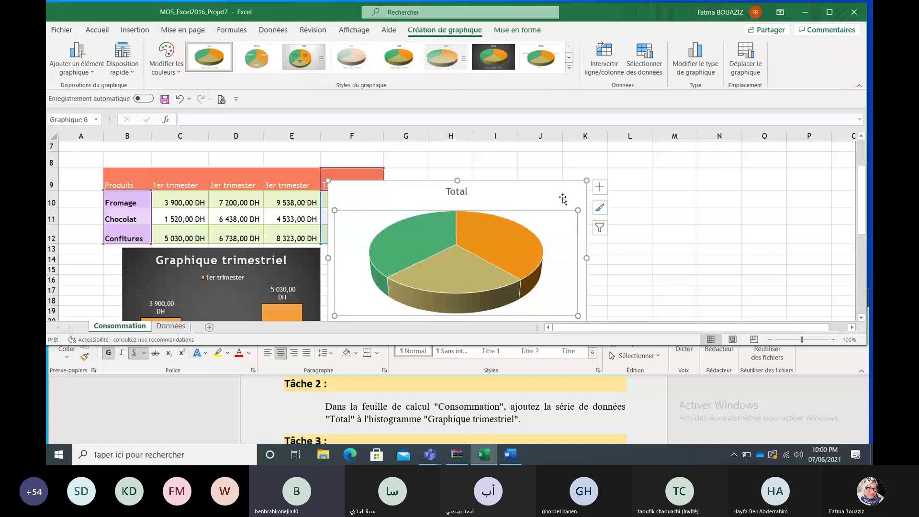
{"action": "left_click_drag", "start_coordinate": [562, 199], "coordinate": [651, 207]}
{"action": "mouse_move", "coordinate": [861, 199]}
{"action": "left_mouse_down"}
{"action": "mouse_move", "coordinate": [863, 220]}
{"action": "mouse_move", "coordinate": [864, 207]}
{"action": "left_mouse_up"}
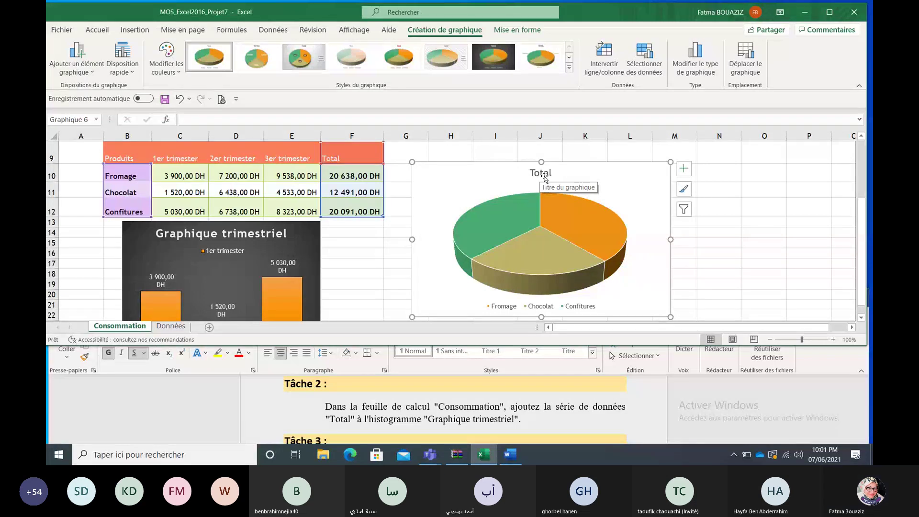
Step: Undo three times to bring back the untitled pie chart, then move it up and right
{"action": "left_click", "coordinate": [180, 99]}
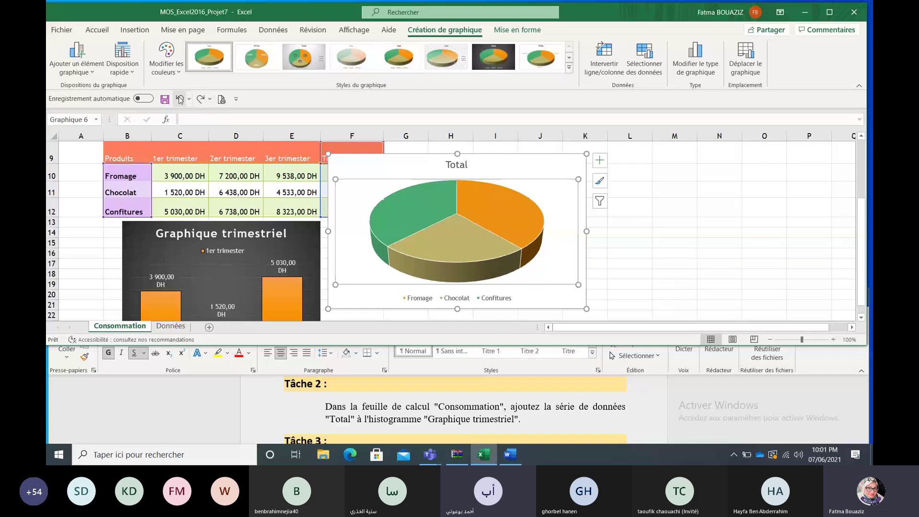
{"action": "left_click", "coordinate": [180, 100]}
{"action": "left_click", "coordinate": [180, 99]}
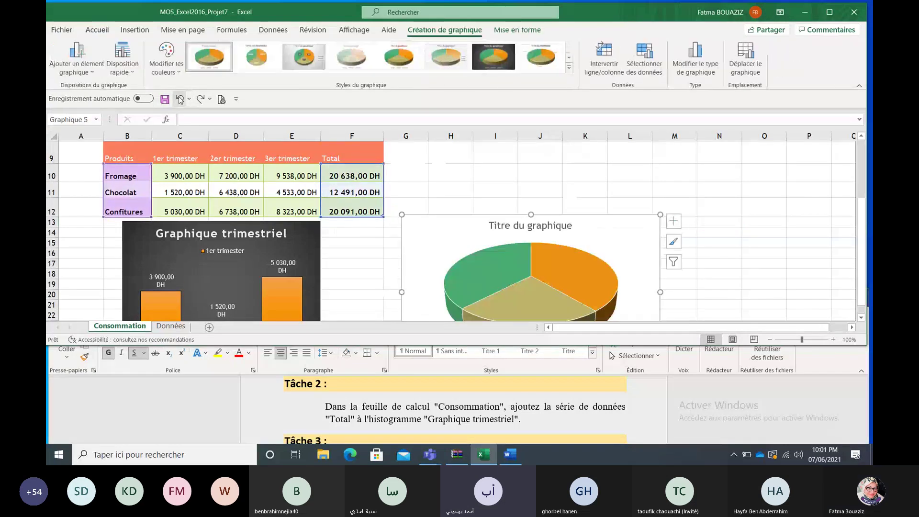
{"action": "left_click_drag", "start_coordinate": [461, 229], "coordinate": [478, 187]}
{"action": "left_click_drag", "start_coordinate": [864, 248], "coordinate": [863, 267]}
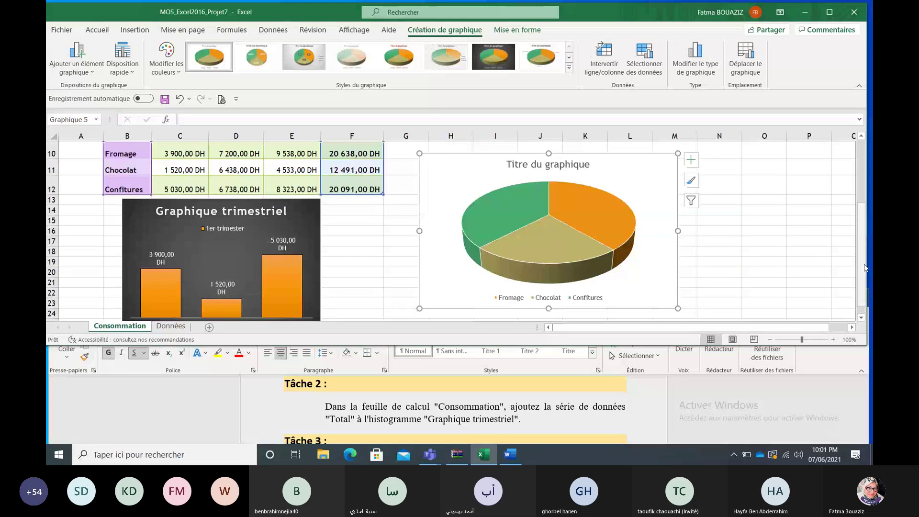
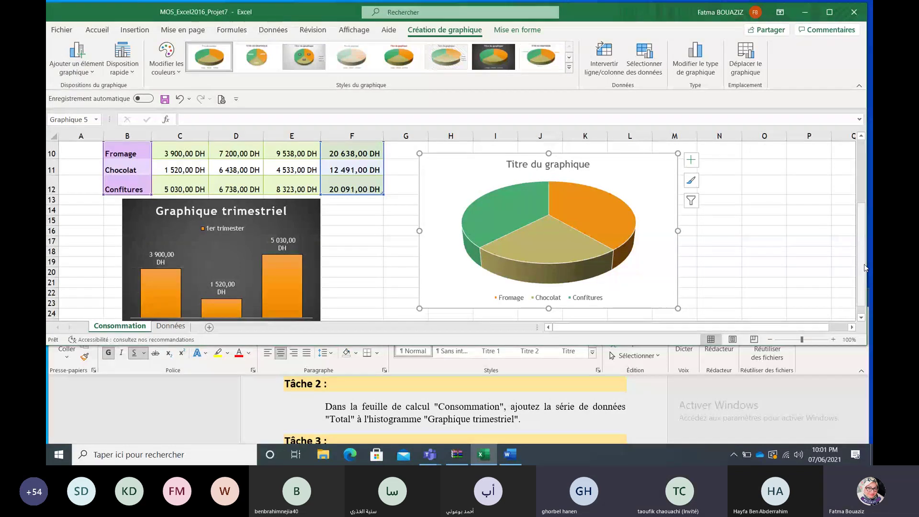
Step: Extend the Graphique trimestriel data range from column C to F to include all quarters and Total
{"action": "scroll", "coordinate": [865, 280], "scroll_direction": "down", "scroll_amount": 1}
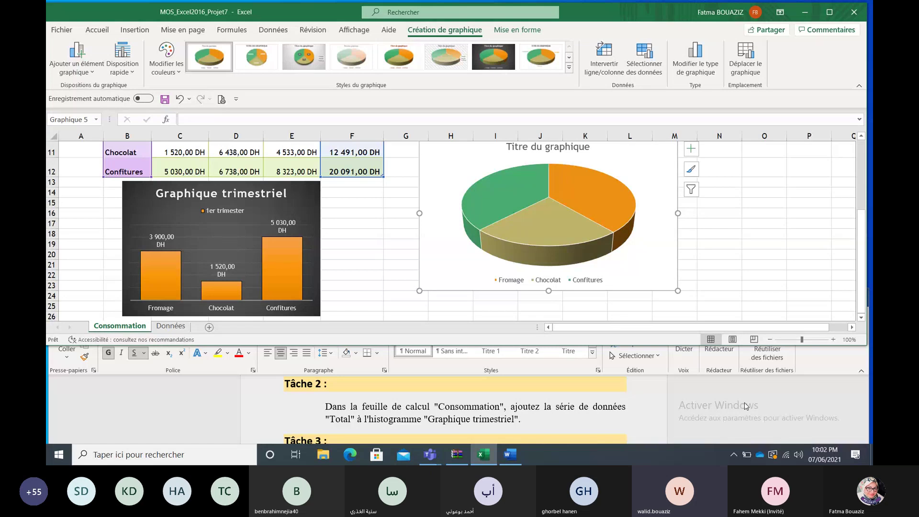
{"action": "left_click_drag", "start_coordinate": [860, 253], "coordinate": [864, 246]}
{"action": "scroll", "coordinate": [864, 246], "scroll_direction": "down", "scroll_amount": 1}
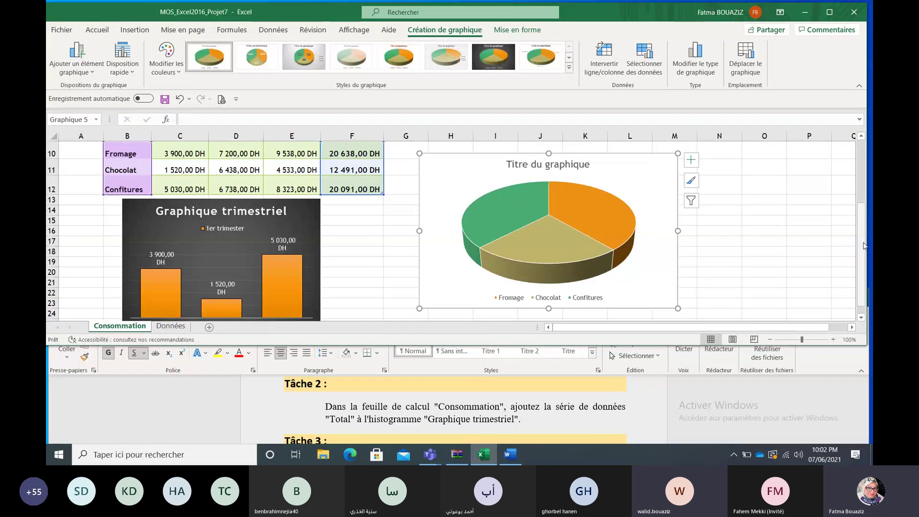
{"action": "left_click_drag", "start_coordinate": [864, 245], "coordinate": [864, 254]}
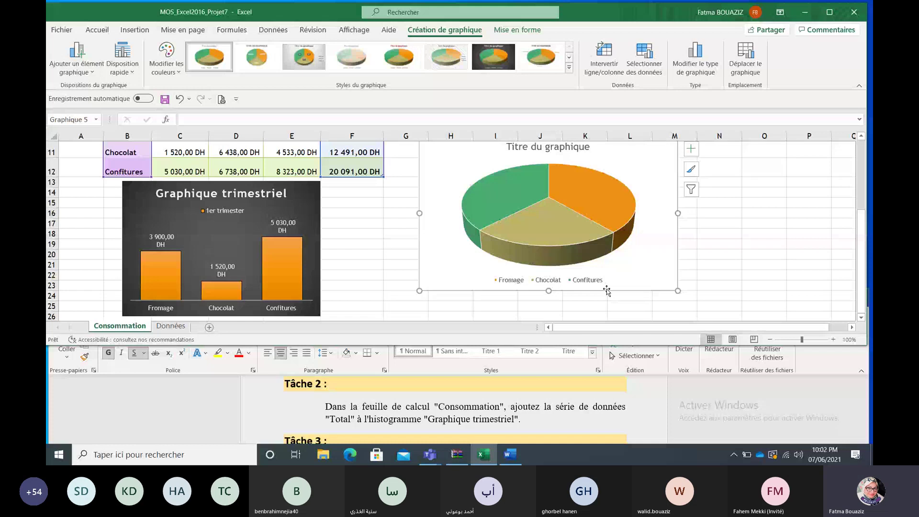
{"action": "left_click", "coordinate": [312, 203]}
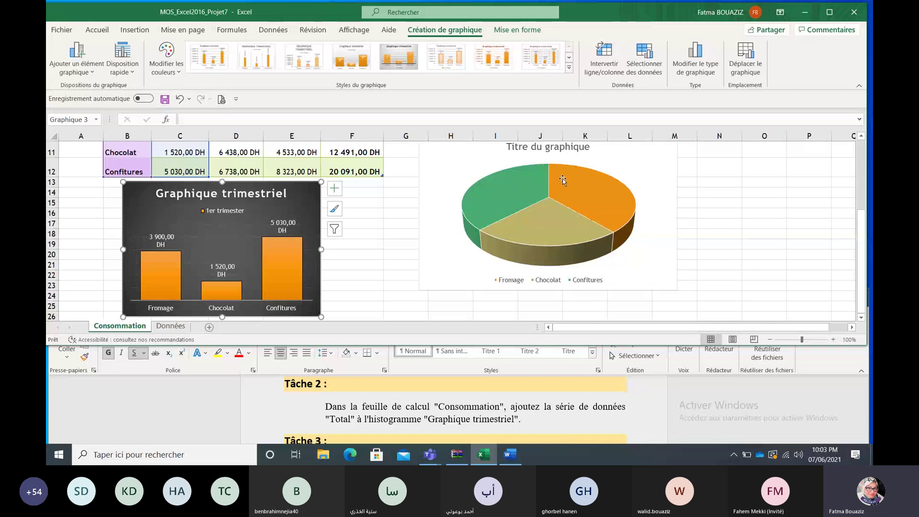
{"action": "mouse_move", "coordinate": [559, 181]}
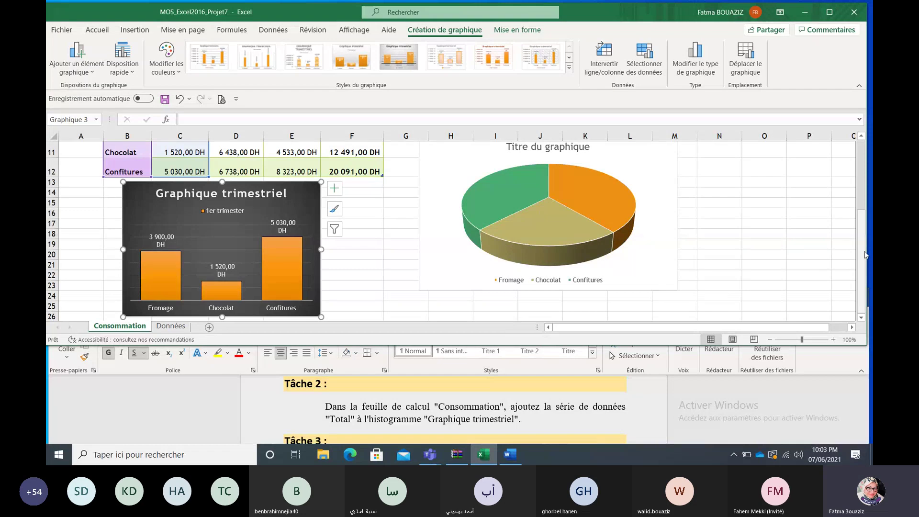
{"action": "scroll", "coordinate": [864, 255], "scroll_direction": "up", "scroll_amount": 1}
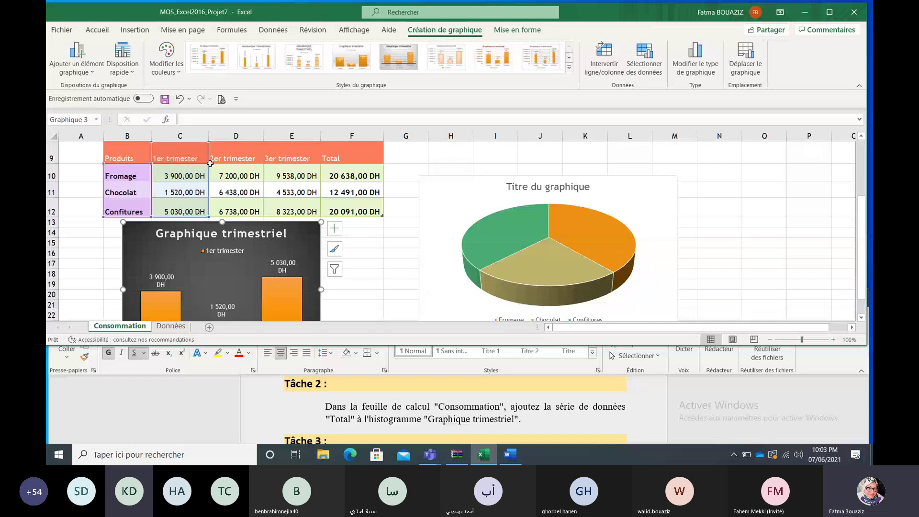
{"action": "left_click_drag", "start_coordinate": [209, 163], "coordinate": [378, 168]}
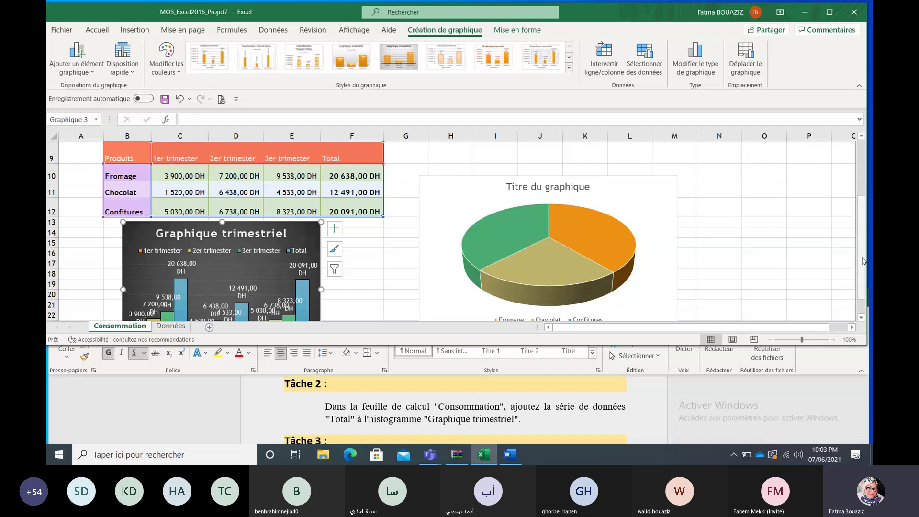
{"action": "left_click_drag", "start_coordinate": [863, 264], "coordinate": [859, 266]}
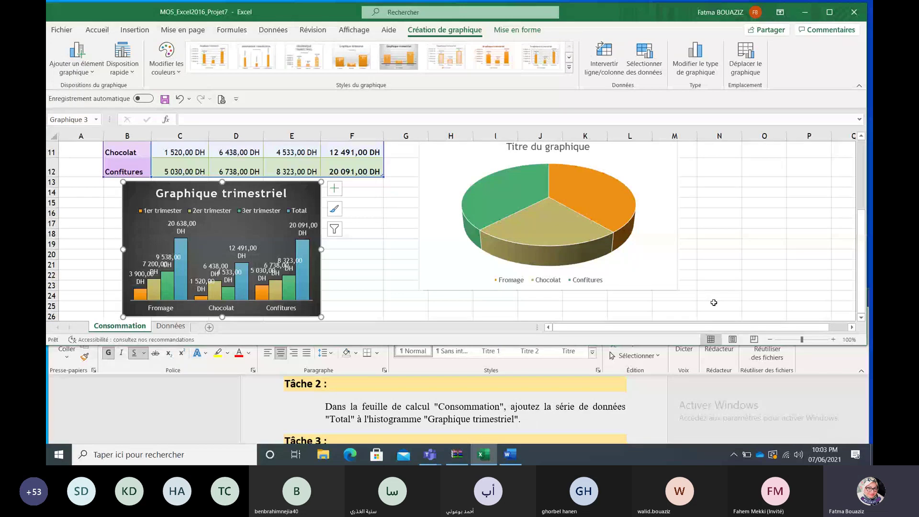
{"action": "left_click", "coordinate": [866, 441]}
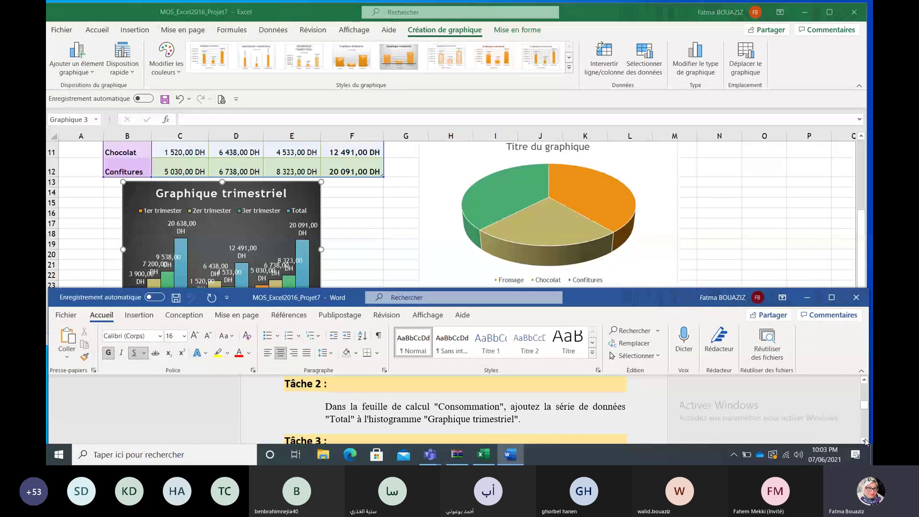
Step: Scroll Word's task sheet down to Tâche 3, then return to Excel's Données sheet
{"action": "left_click", "coordinate": [865, 442]}
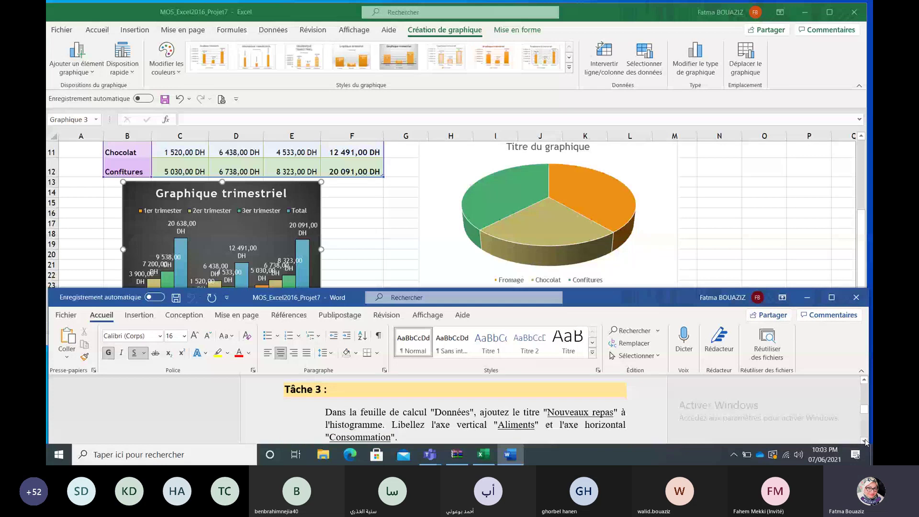
{"action": "left_click", "coordinate": [865, 441]}
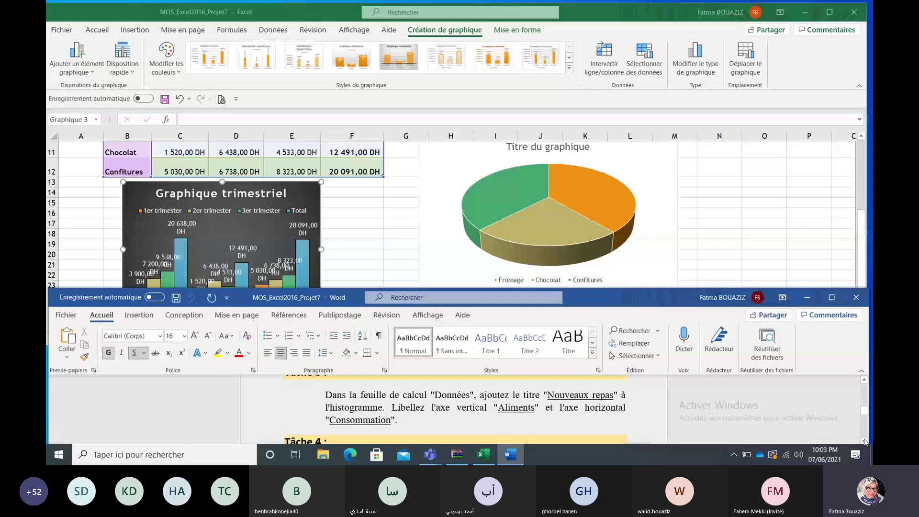
{"action": "left_click", "coordinate": [483, 455]}
{"action": "left_click", "coordinate": [171, 326]}
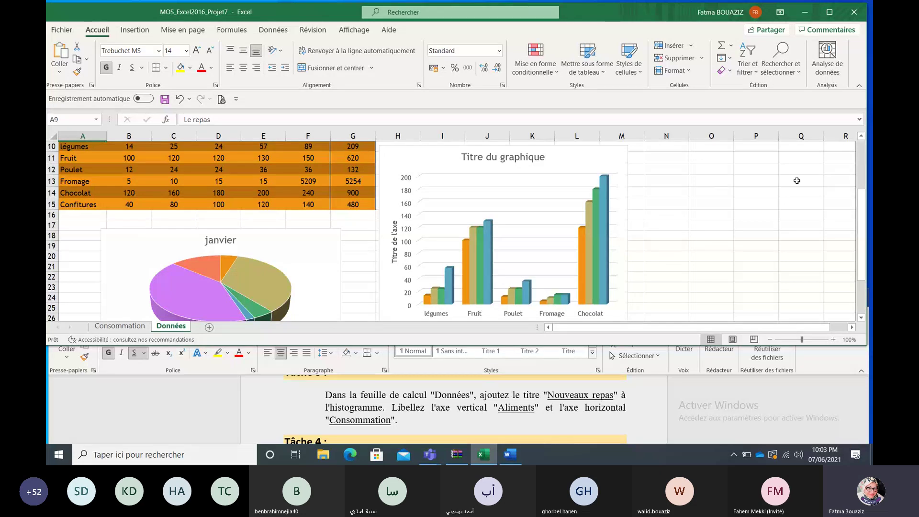
Step: Select the title text 'Nouveaux repas' in the Word task sheet
{"action": "left_click", "coordinate": [606, 162]}
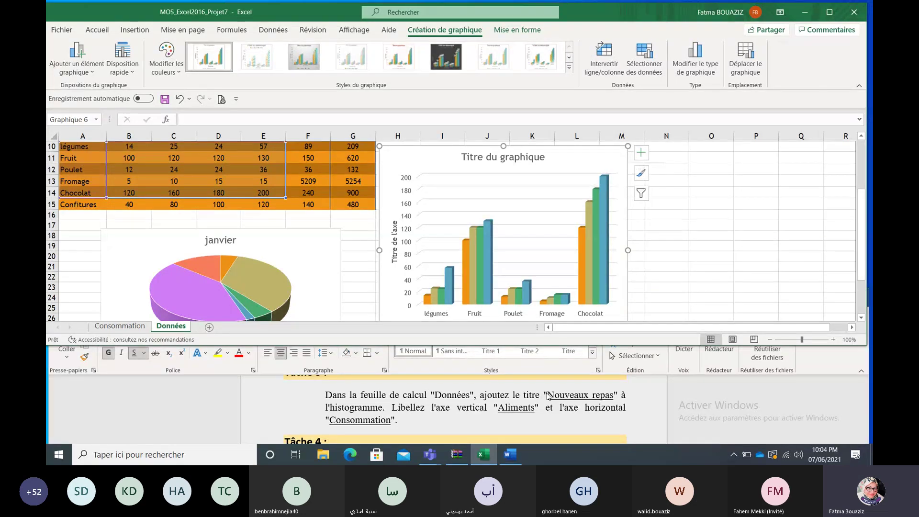
{"action": "left_click", "coordinate": [616, 394]}
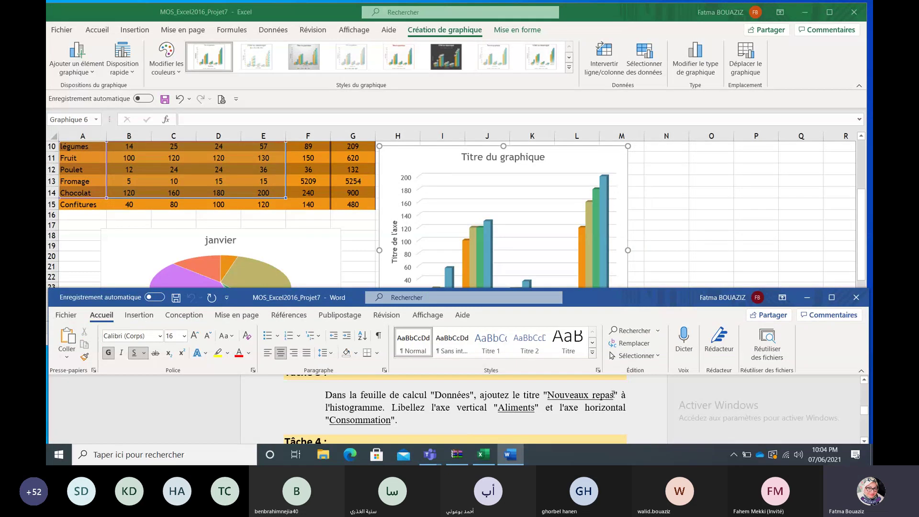
{"action": "left_click_drag", "start_coordinate": [614, 395], "coordinate": [557, 397]}
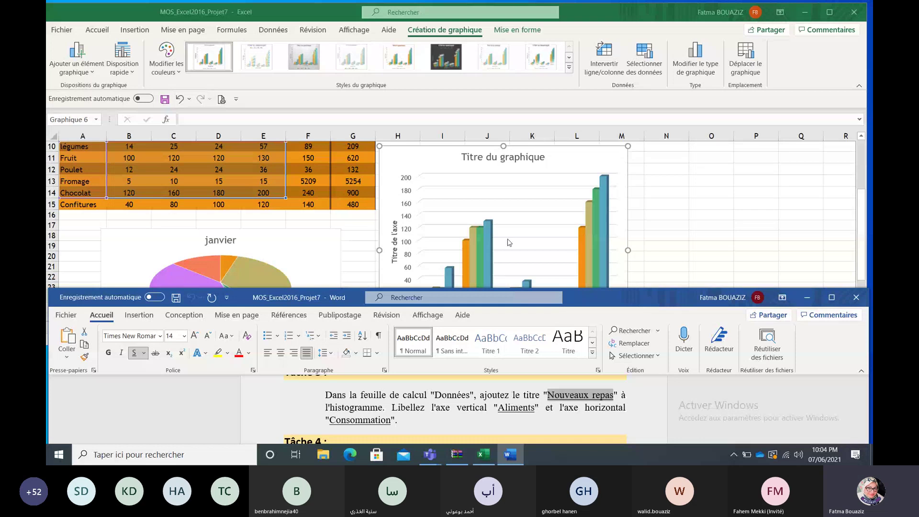
Step: Replace the chart title 'Titre du graphique' with 'Nouveaux repas' and close the format pane
{"action": "left_click", "coordinate": [531, 160]}
{"action": "double_click", "coordinate": [525, 160]}
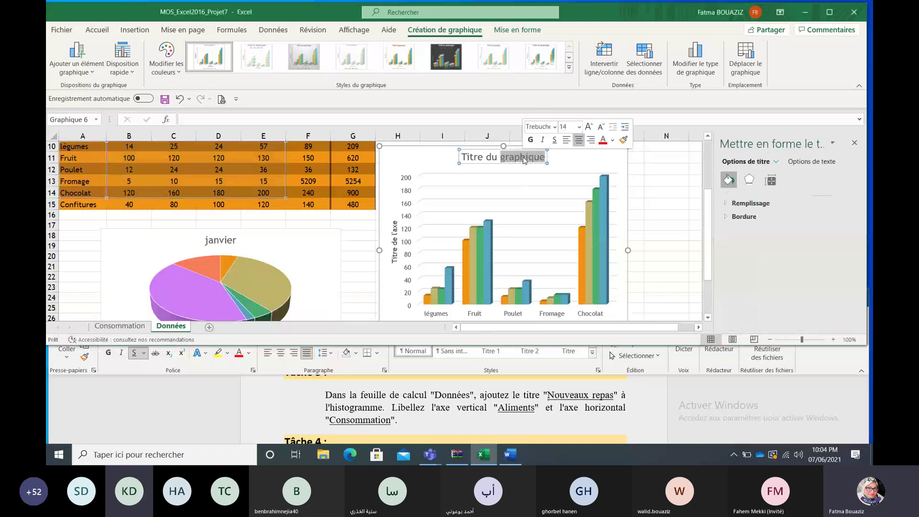
{"action": "left_click", "coordinate": [524, 160]}
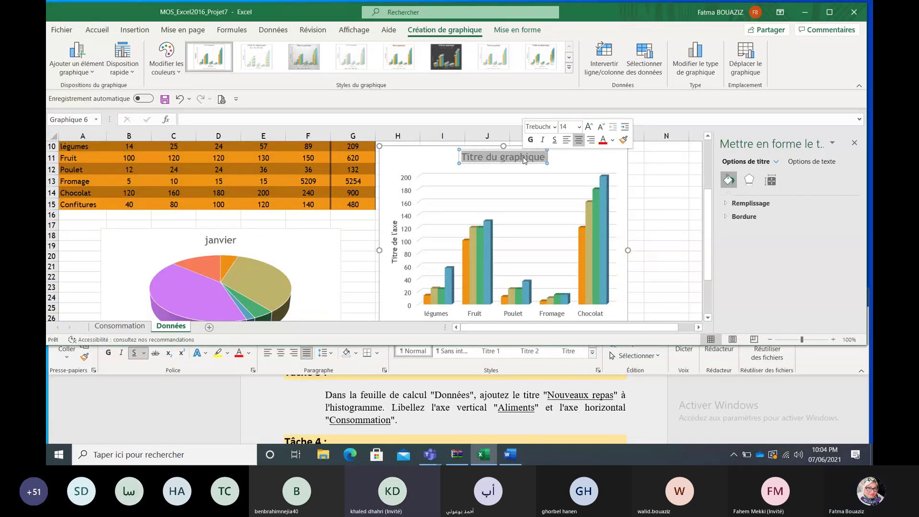
{"action": "type", "text": "Nouveaux repas"}
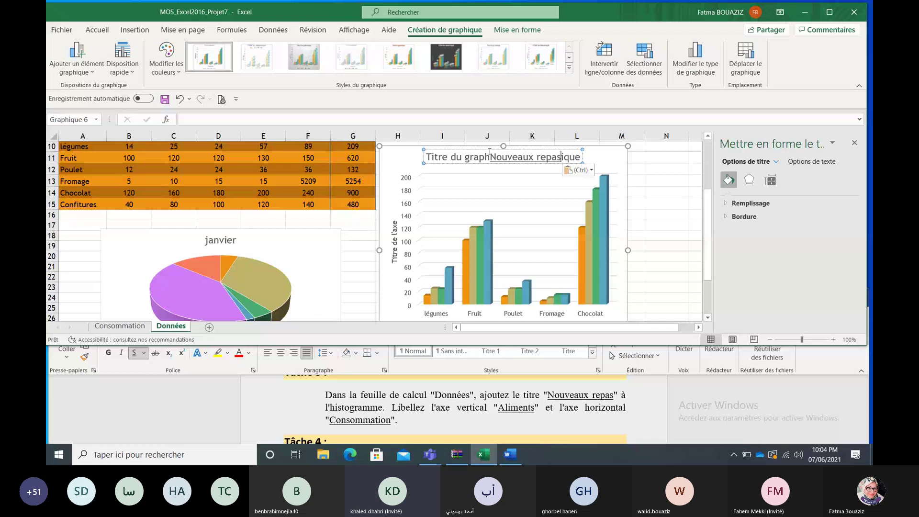
{"action": "key", "text": "Delete"}
{"action": "key", "text": "Delete"}
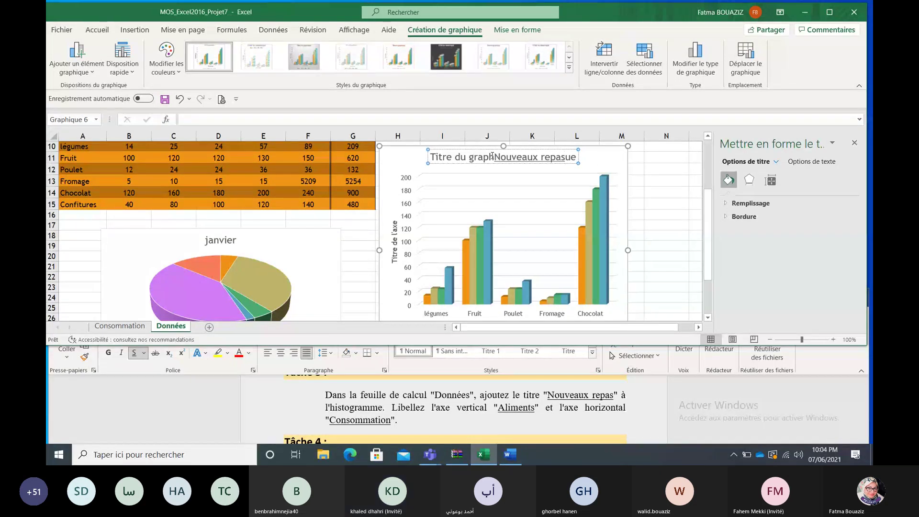
{"action": "key", "text": "Delete"}
{"action": "key", "text": "Delete"}
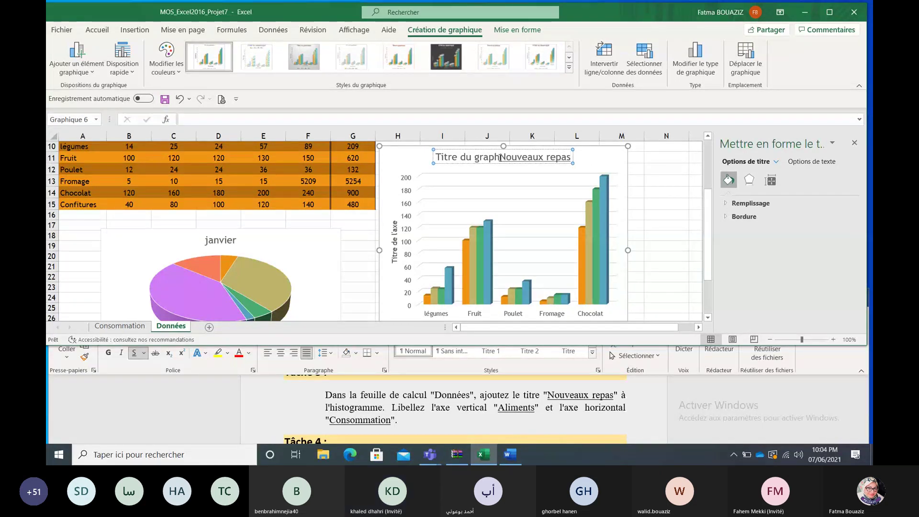
{"action": "key", "text": "BackSpace"}
{"action": "key", "text": "BackSpace"}
{"action": "key", "text": "BackSpace"}
{"action": "key", "text": "BackSpace"}
{"action": "key", "text": "BackSpace"}
{"action": "key", "text": "BackSpace"}
{"action": "key", "text": "BackSpace"}
{"action": "key", "text": "BackSpace"}
{"action": "key", "text": "BackSpace"}
{"action": "key", "text": "BackSpace"}
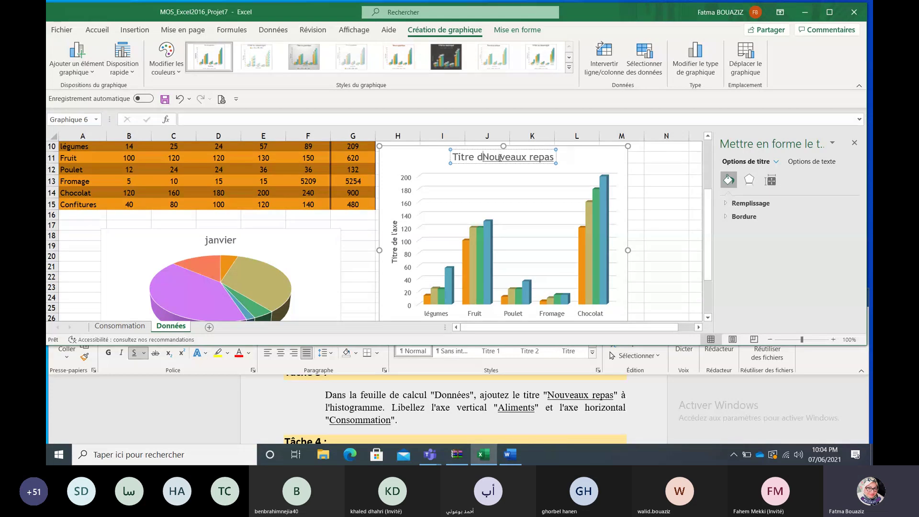
{"action": "key", "text": "BackSpace"}
{"action": "key", "text": "BackSpace"}
{"action": "key", "text": "BackSpace"}
{"action": "key", "text": "BackSpace"}
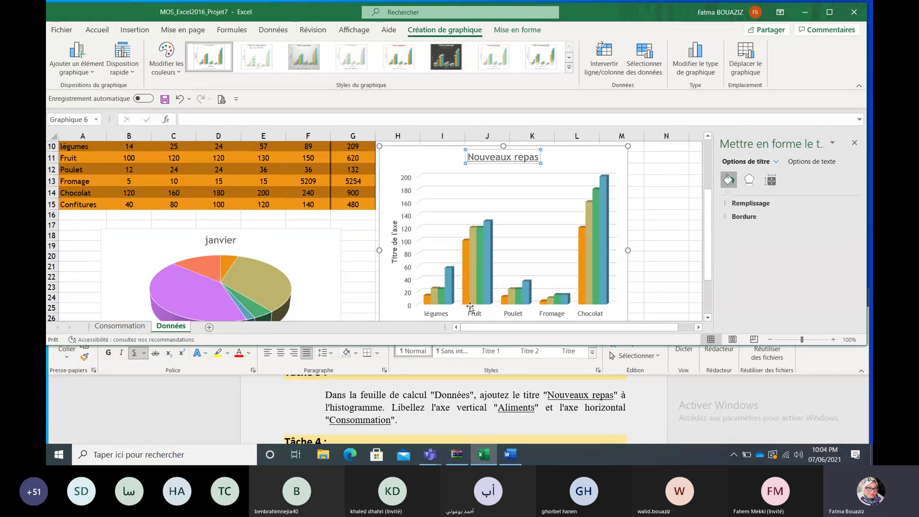
{"action": "left_click", "coordinate": [860, 143]}
{"action": "left_click_drag", "start_coordinate": [861, 211], "coordinate": [863, 222]}
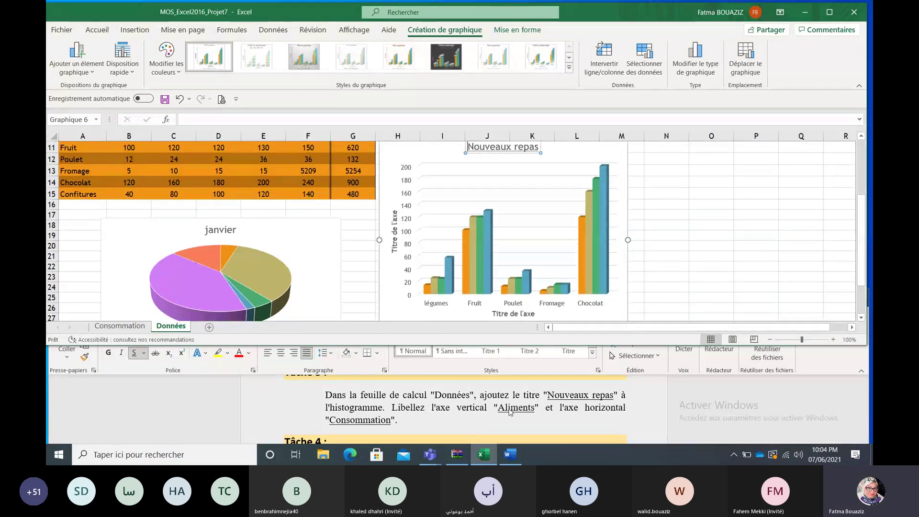
Step: Title the chart's vertical axis 'Aliments', copied from the Word task
{"action": "double_click", "coordinate": [535, 410]}
{"action": "left_click", "coordinate": [516, 409]}
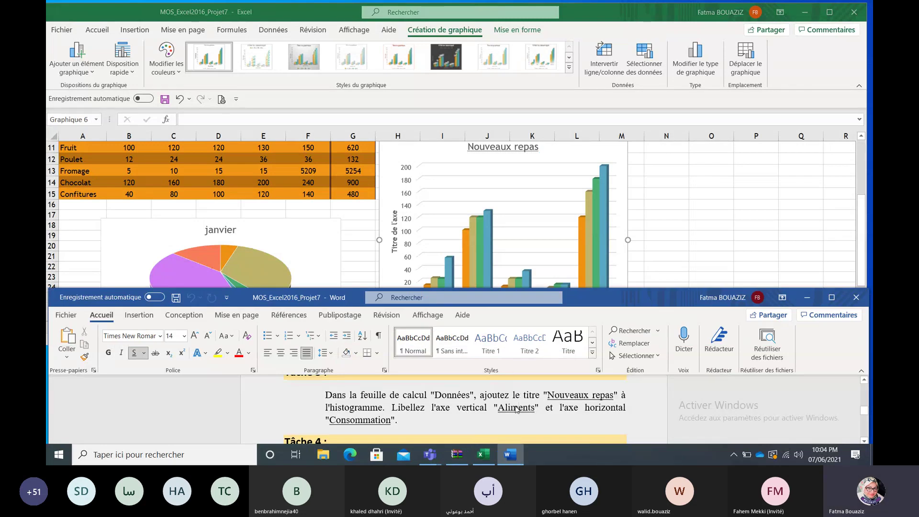
{"action": "double_click", "coordinate": [516, 409]}
{"action": "key", "text": "ctrl+c"}
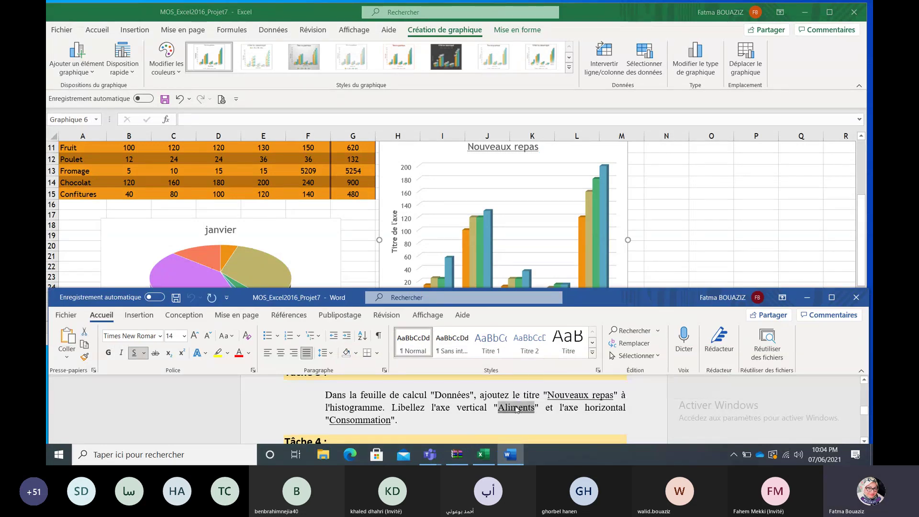
{"action": "double_click", "coordinate": [396, 235]}
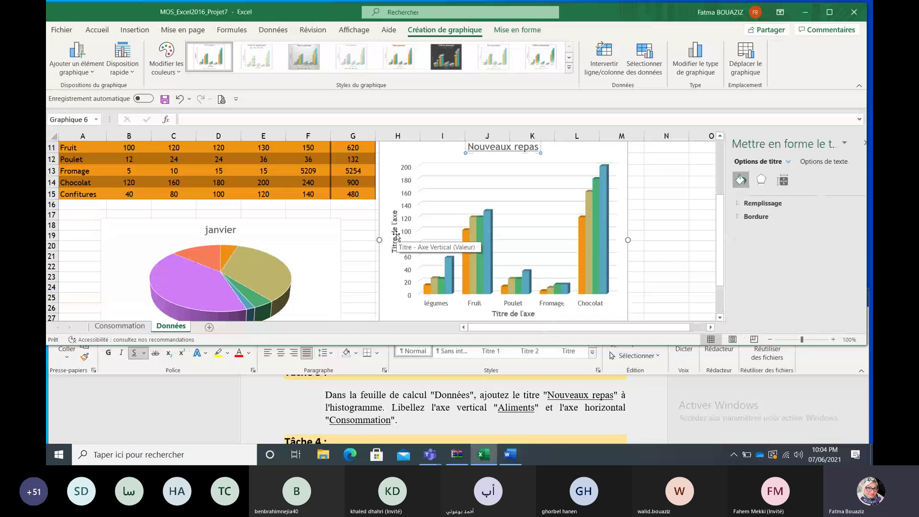
{"action": "left_click", "coordinate": [396, 236]}
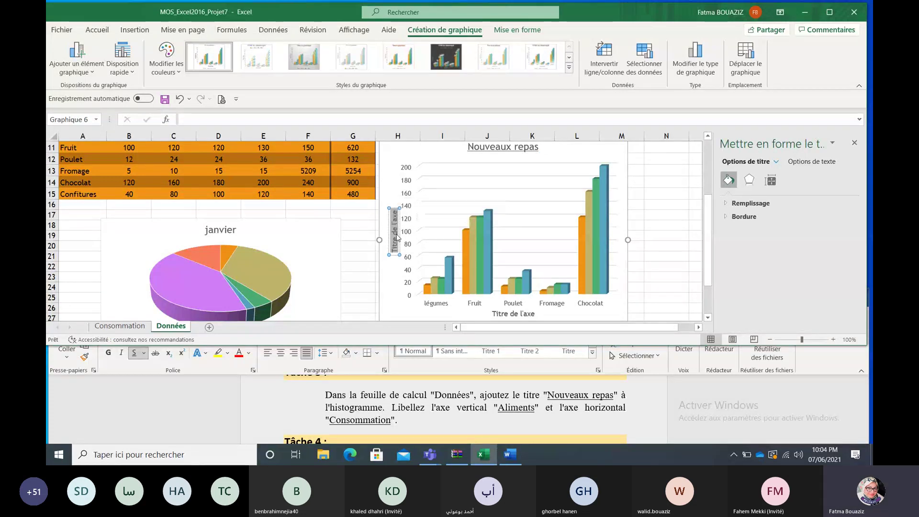
{"action": "key", "text": "ctrl+v"}
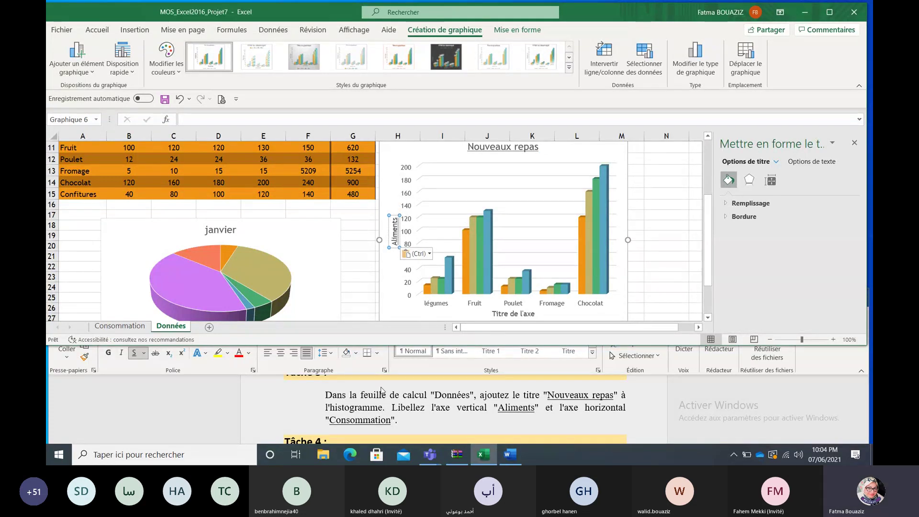
Step: Copy 'Consommation' from Word and make it the horizontal axis title
{"action": "triple_click", "coordinate": [372, 420]}
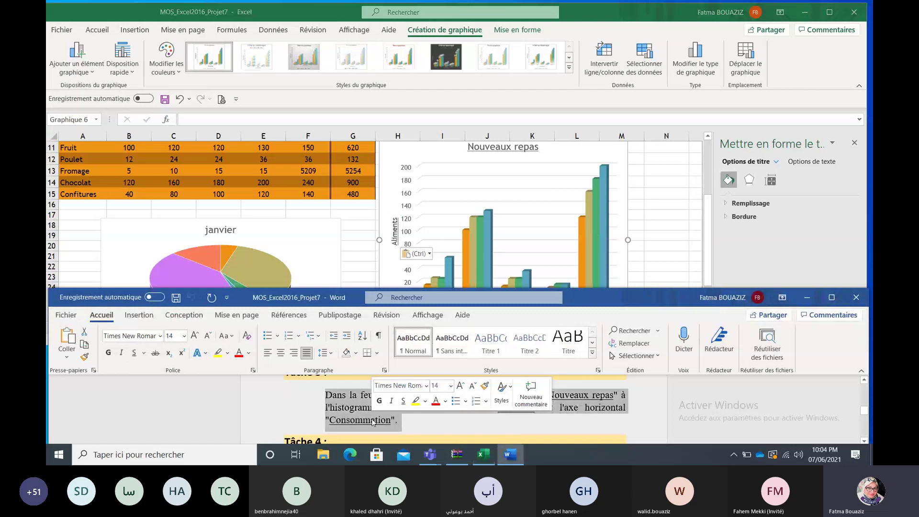
{"action": "double_click", "coordinate": [373, 420]}
{"action": "key", "text": "ctrl+c"}
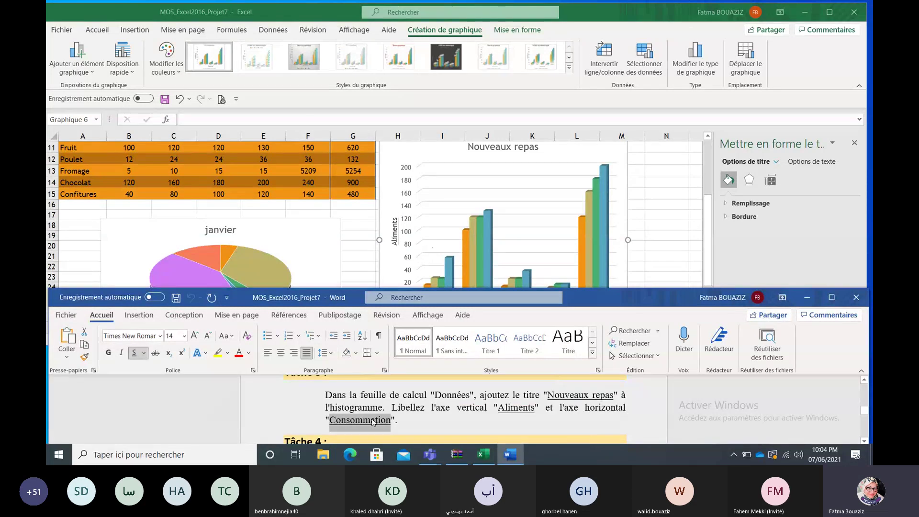
{"action": "left_click", "coordinate": [483, 455]}
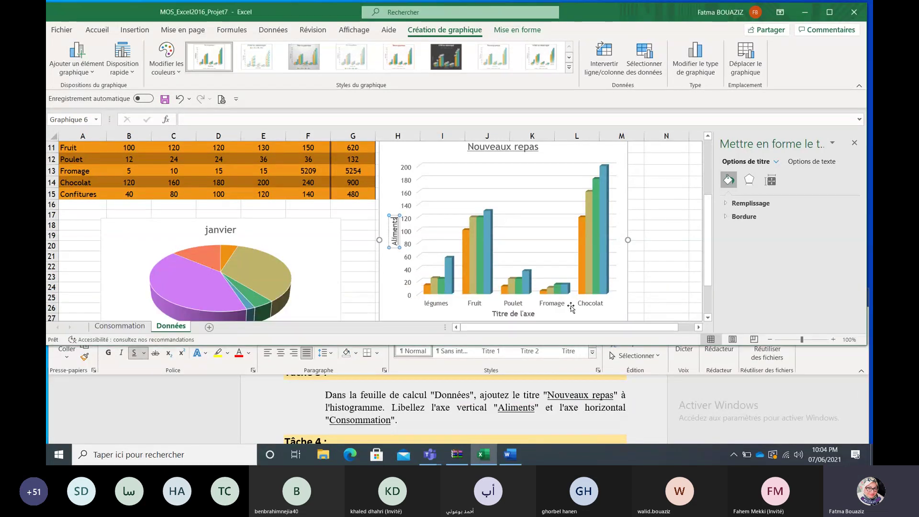
{"action": "double_click", "coordinate": [525, 315]}
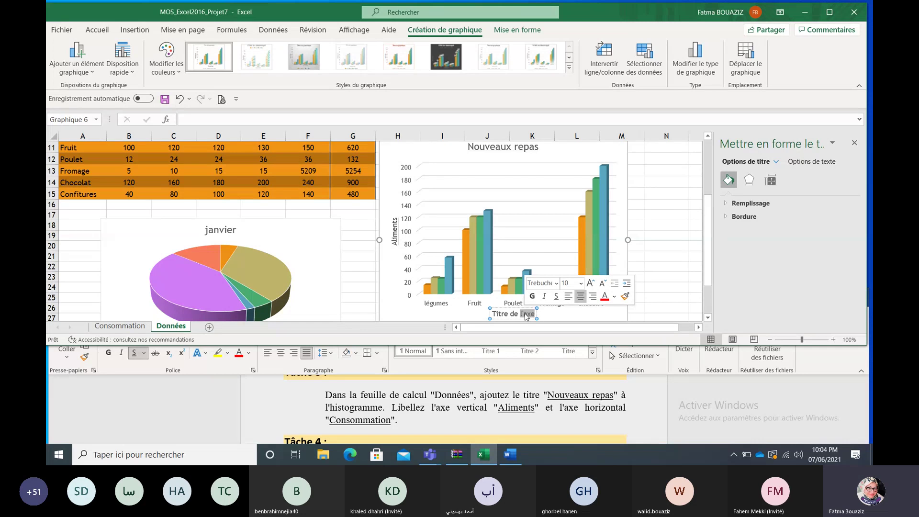
{"action": "key", "text": "BackSpace"}
{"action": "key", "text": "BackSpace"}
{"action": "key", "text": "BackSpace"}
{"action": "key", "text": "BackSpace"}
{"action": "key", "text": "BackSpace"}
{"action": "key", "text": "BackSpace"}
{"action": "key", "text": "BackSpace"}
{"action": "key", "text": "BackSpace"}
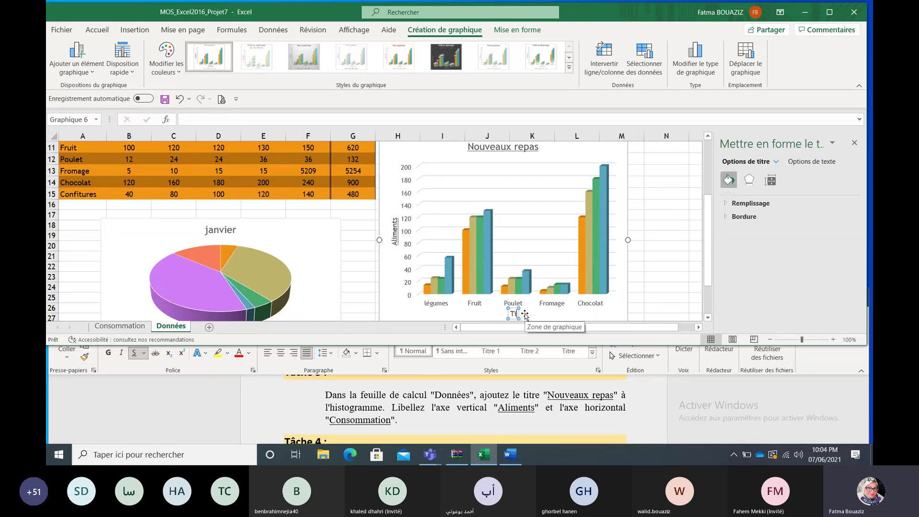
{"action": "key", "text": "BackSpace"}
{"action": "key", "text": "BackSpace"}
{"action": "key", "text": "ctrl+v"}
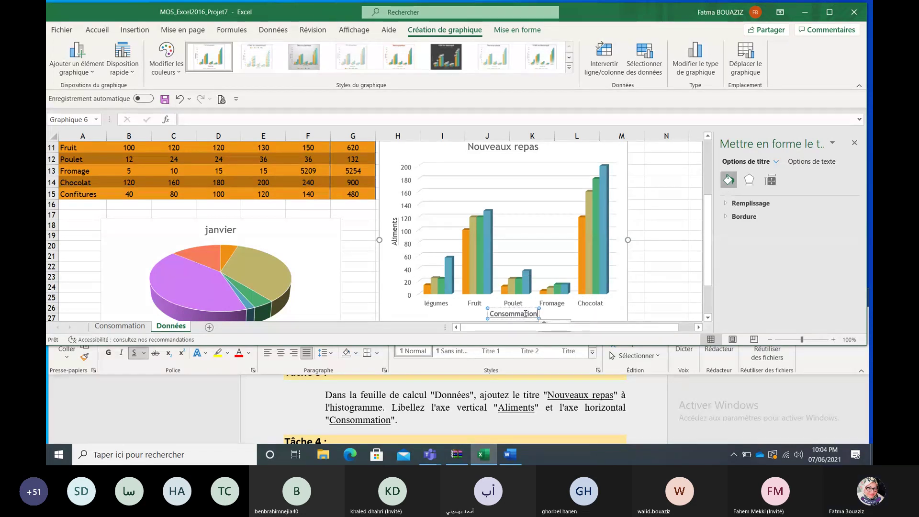
Step: Deselect the chart and close the Format de la forme pane
{"action": "left_click", "coordinate": [698, 258]}
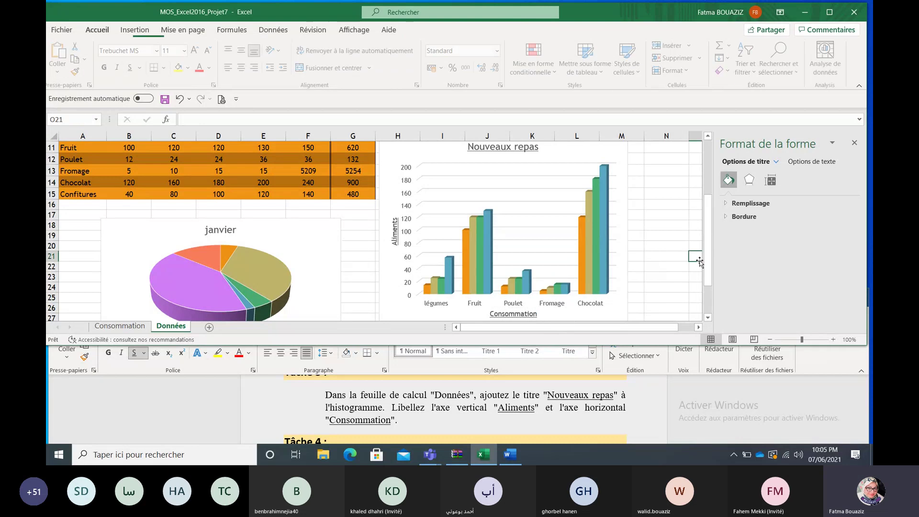
{"action": "left_click", "coordinate": [854, 142]}
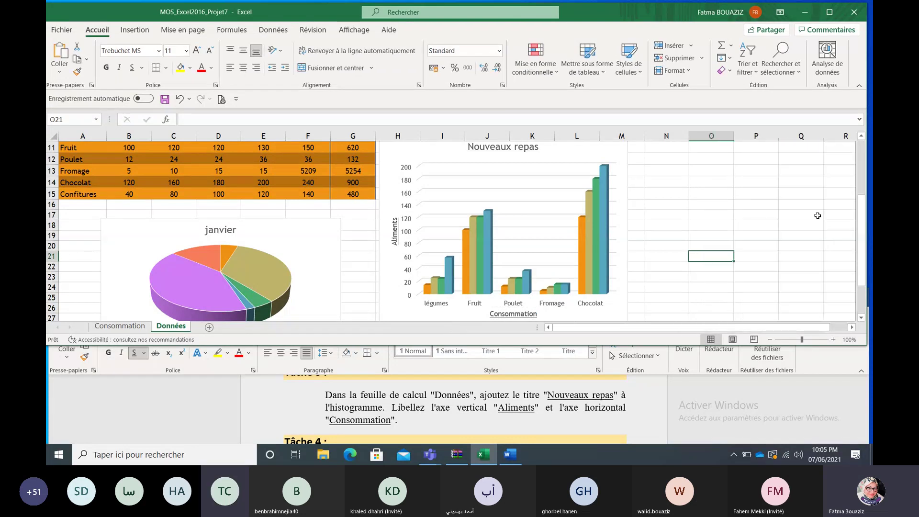
{"action": "left_click", "coordinate": [802, 405]}
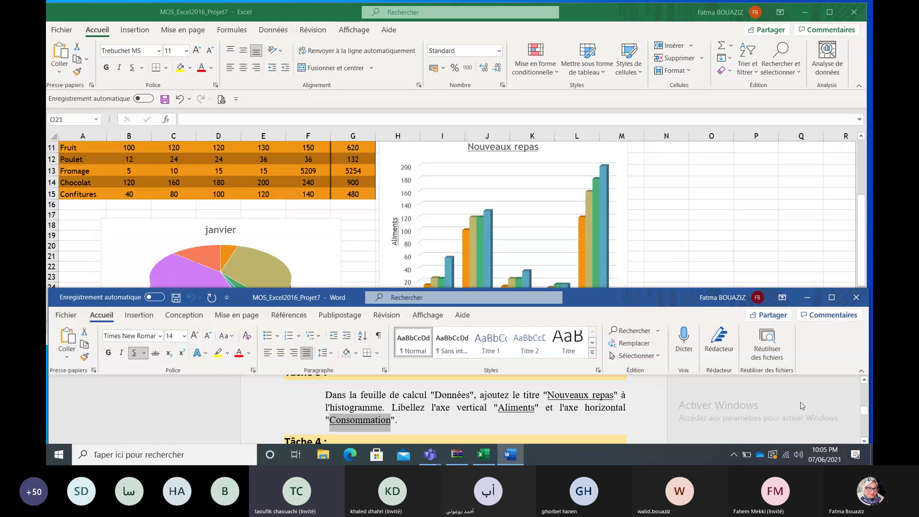
{"action": "left_click", "coordinate": [821, 245]}
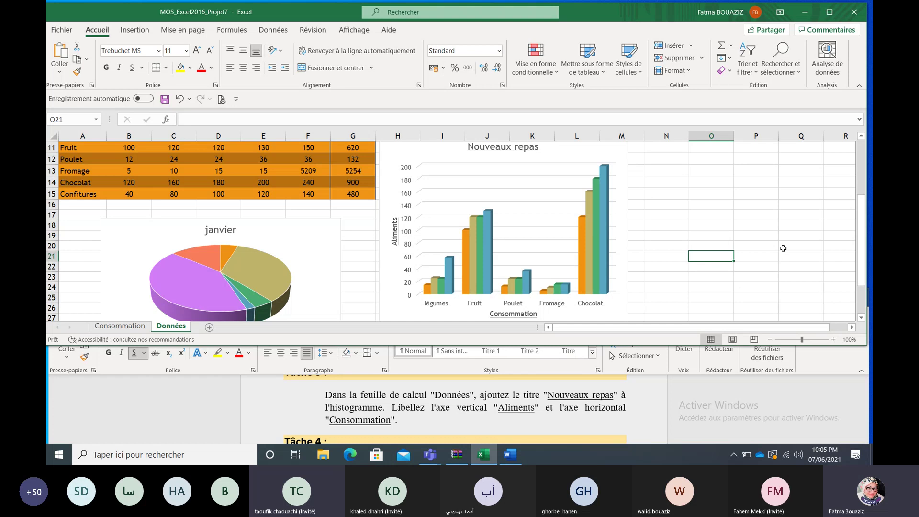
Step: Scroll the Word task sheet down to Tâche 4, then return to Excel
{"action": "left_click", "coordinate": [774, 417]}
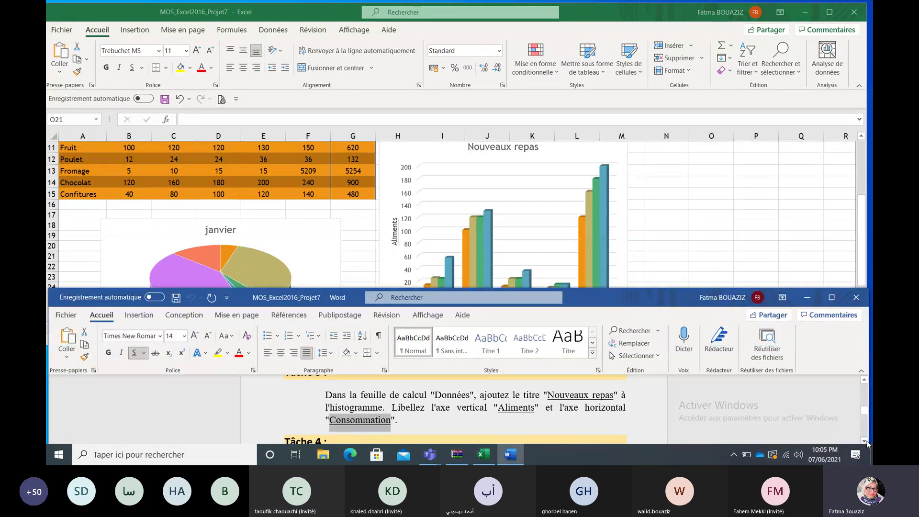
{"action": "left_click", "coordinate": [864, 441]}
{"action": "left_click", "coordinate": [864, 440]}
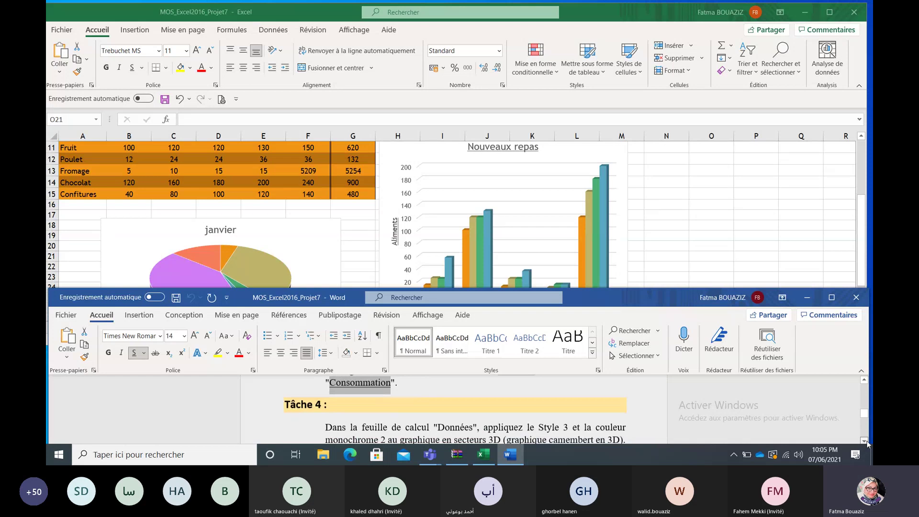
{"action": "left_click", "coordinate": [864, 441]}
{"action": "left_click", "coordinate": [864, 440]}
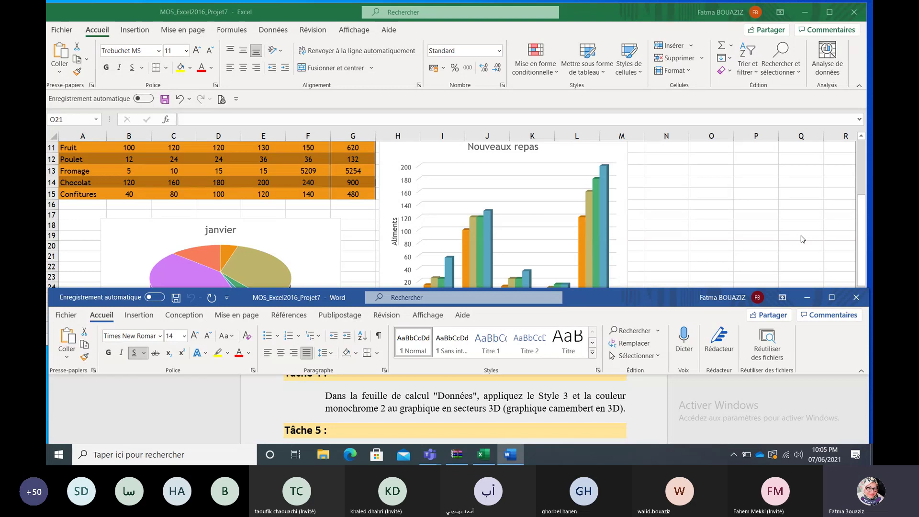
{"action": "left_click", "coordinate": [803, 239]}
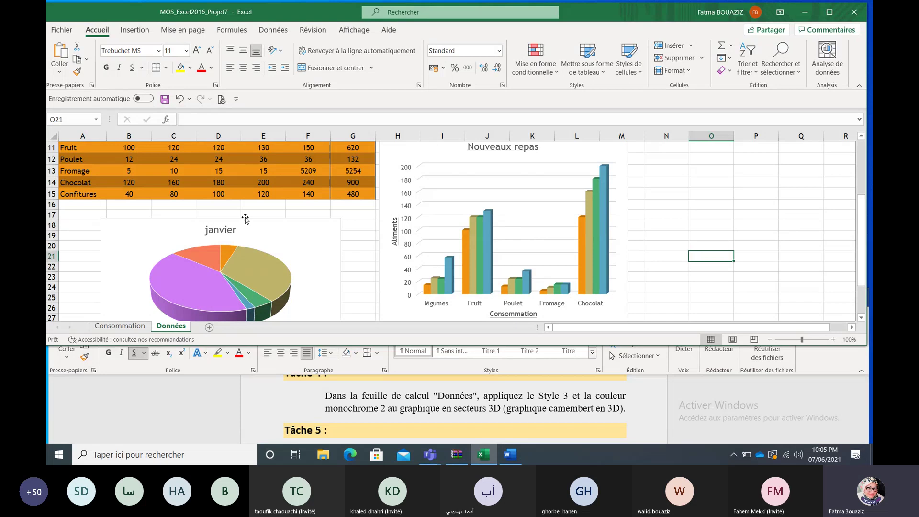
Step: Apply Palette monochrome 2 and Style 3 to the janvier 3-D pie chart
{"action": "double_click", "coordinate": [264, 233]}
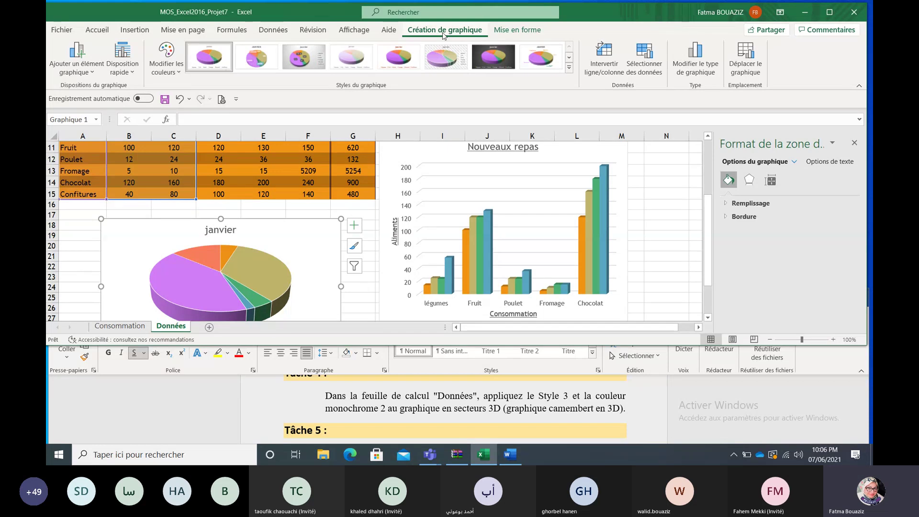
{"action": "left_click", "coordinate": [167, 56]}
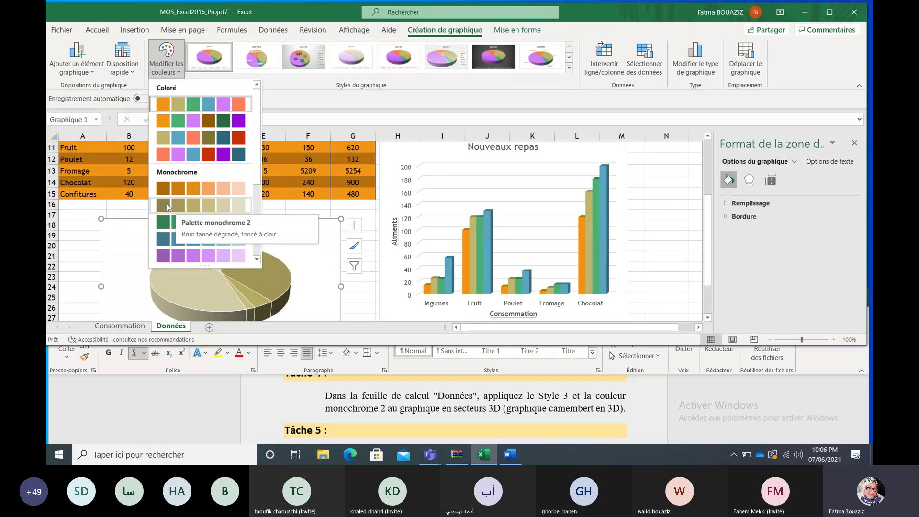
{"action": "left_click", "coordinate": [166, 204]}
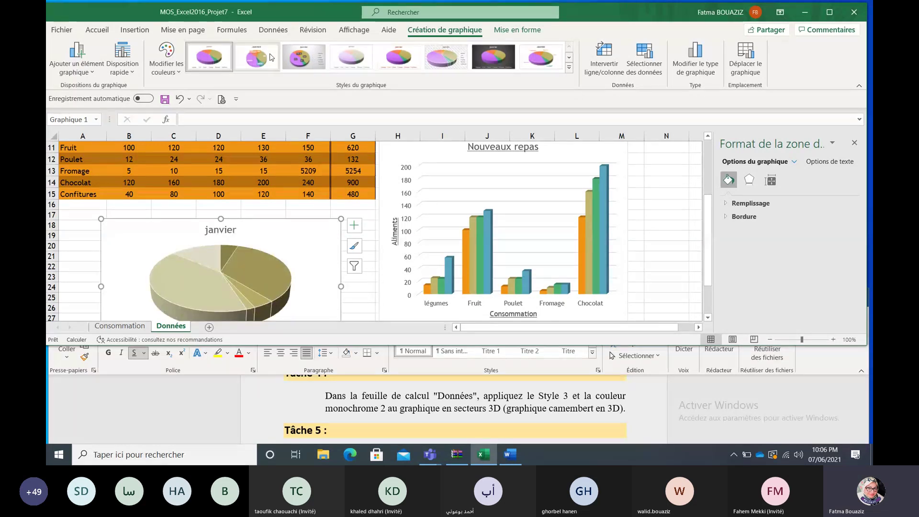
{"action": "left_click", "coordinate": [302, 58]}
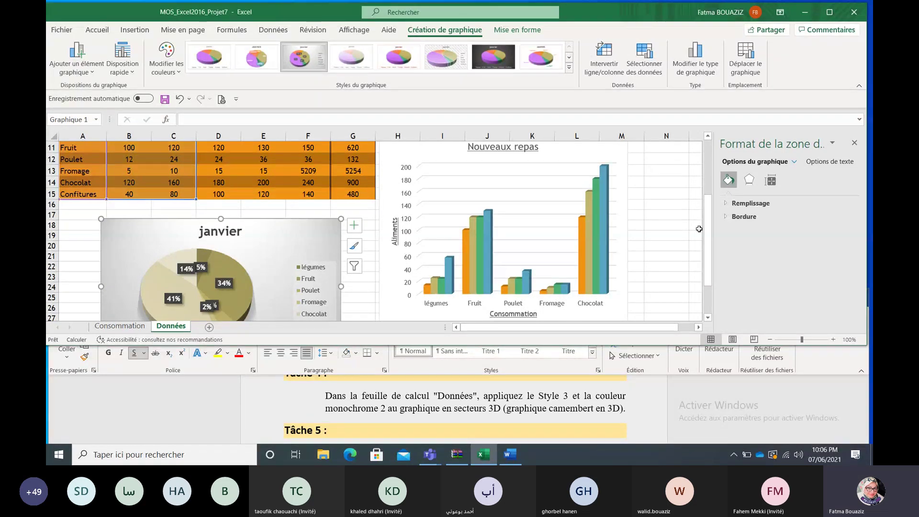
{"action": "left_click", "coordinate": [855, 143]}
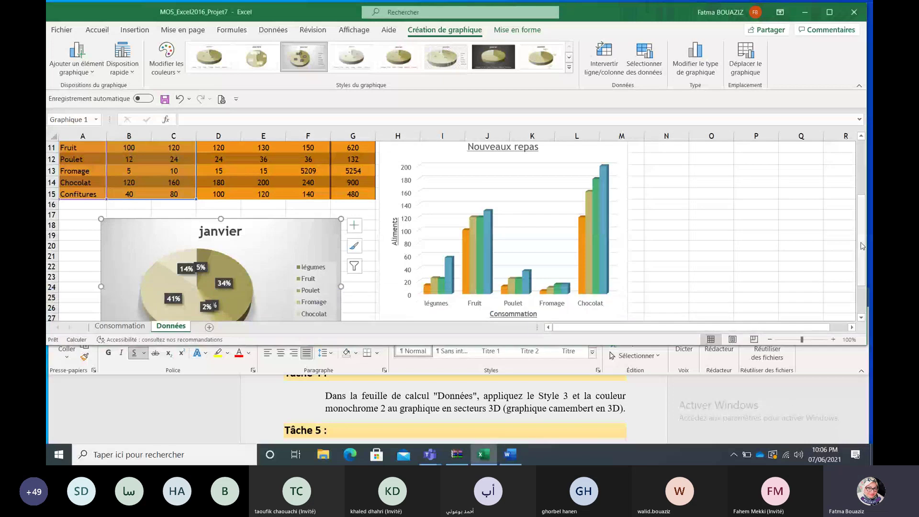
Step: Scroll Word to Tâche 5, minimize Word, and select the Données histogram
{"action": "scroll", "coordinate": [861, 246], "scroll_direction": "down", "scroll_amount": 1}
{"action": "left_click", "coordinate": [814, 403]}
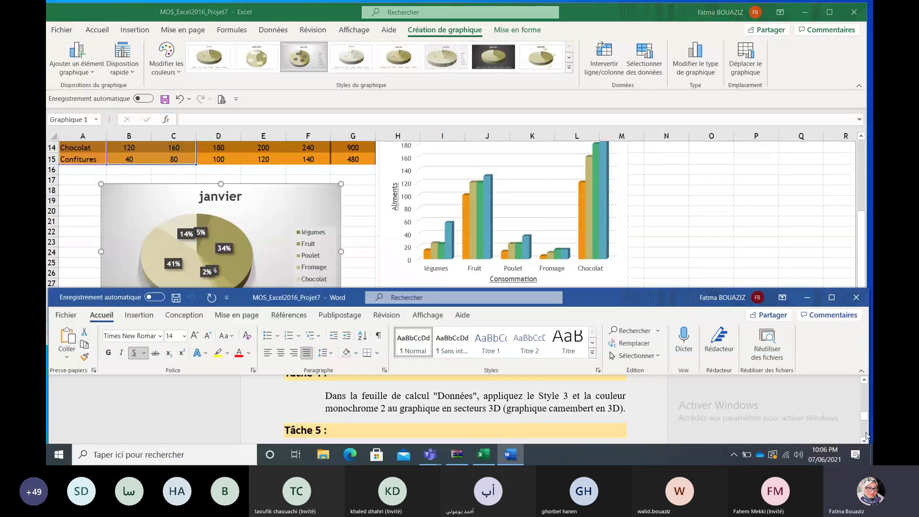
{"action": "left_click", "coordinate": [864, 439]}
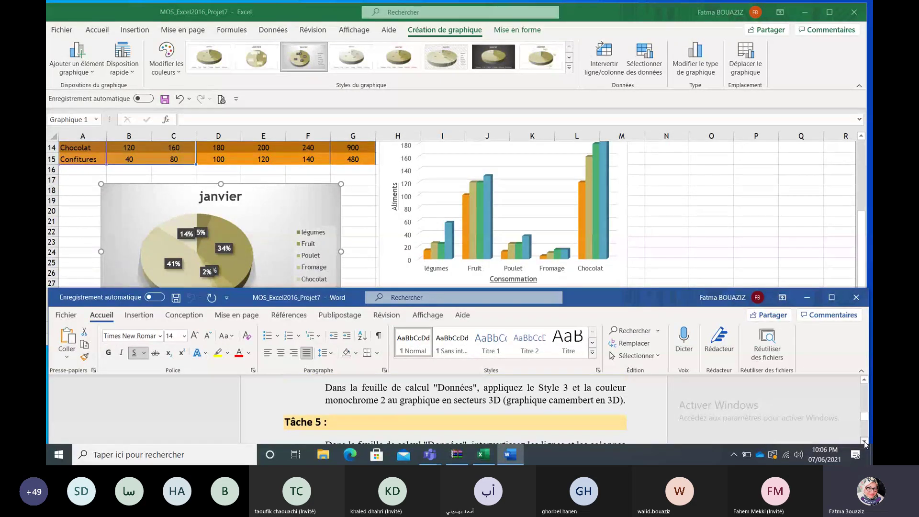
{"action": "left_click", "coordinate": [864, 441]}
{"action": "left_click", "coordinate": [864, 440]}
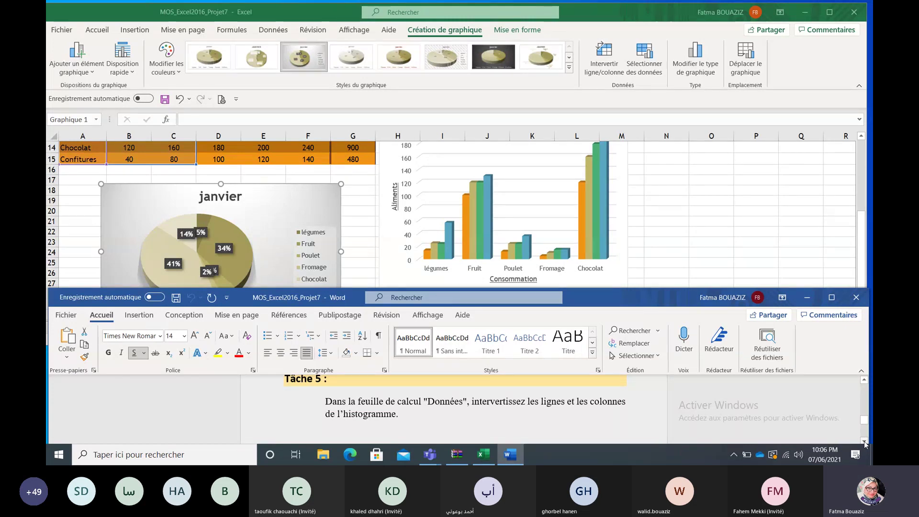
{"action": "left_click", "coordinate": [811, 297]}
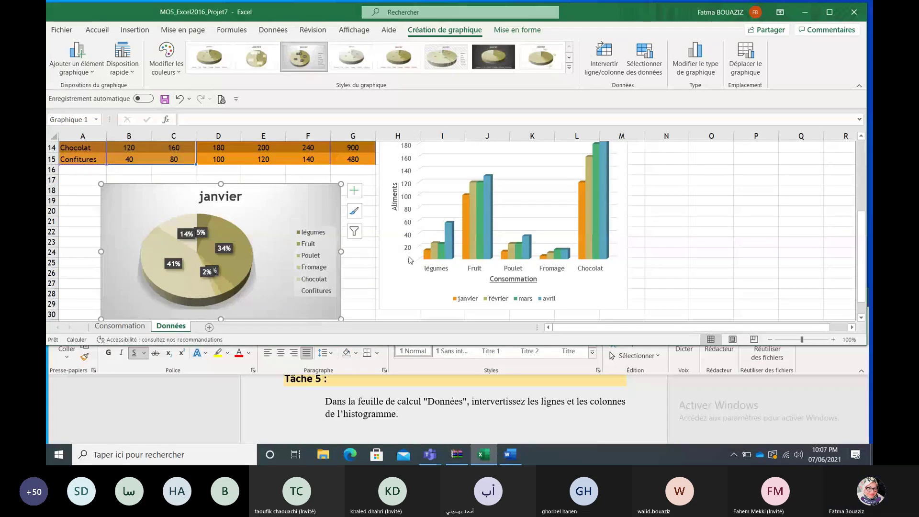
{"action": "left_click", "coordinate": [388, 291]}
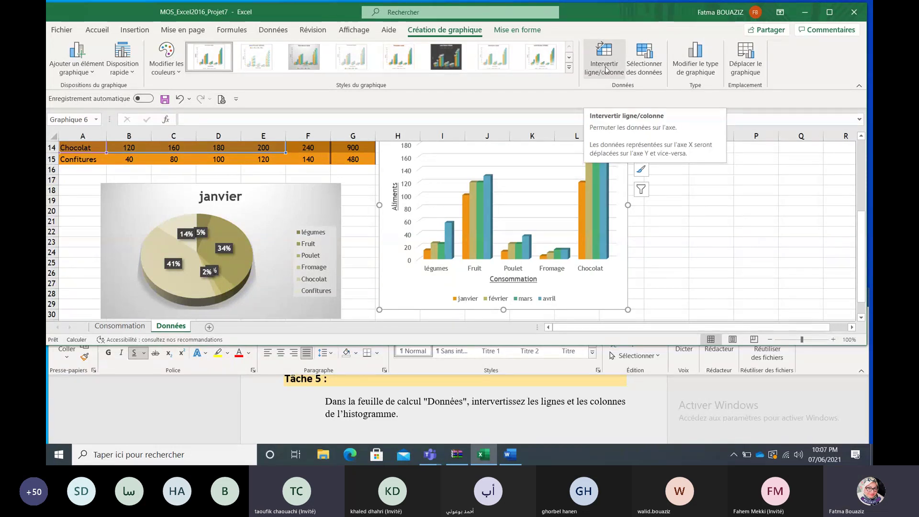
Step: Switch the histogram's rows and columns with Intervertir ligne/colonne so months run along the axis
{"action": "left_click", "coordinate": [606, 69]}
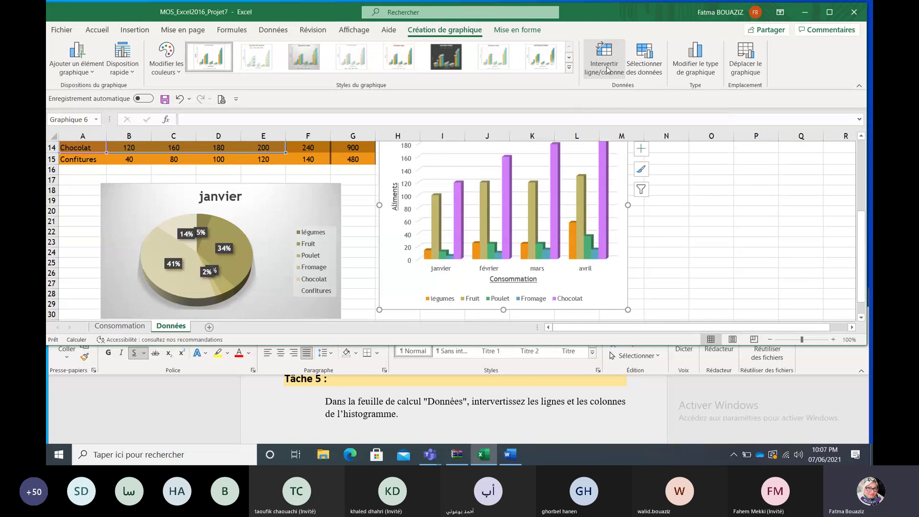
{"action": "left_click", "coordinate": [697, 238]}
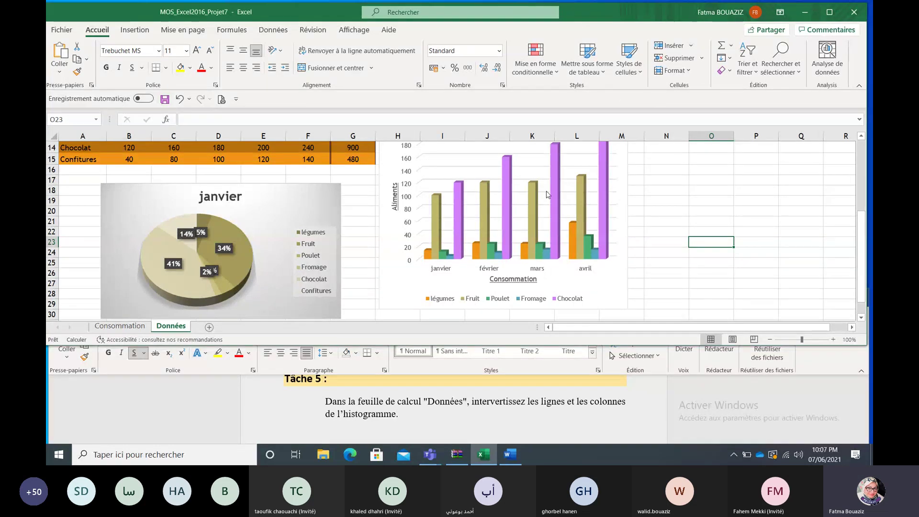
{"action": "left_click", "coordinate": [593, 282]}
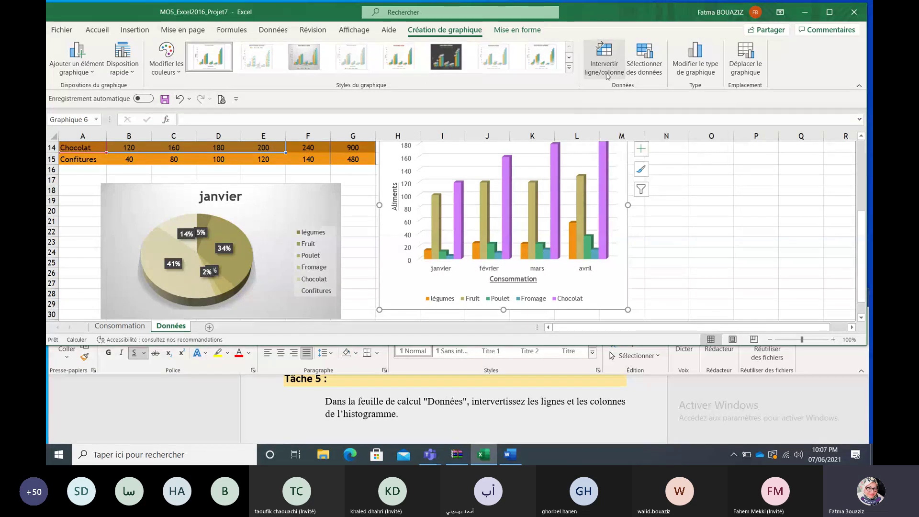
{"action": "left_click", "coordinate": [666, 241]}
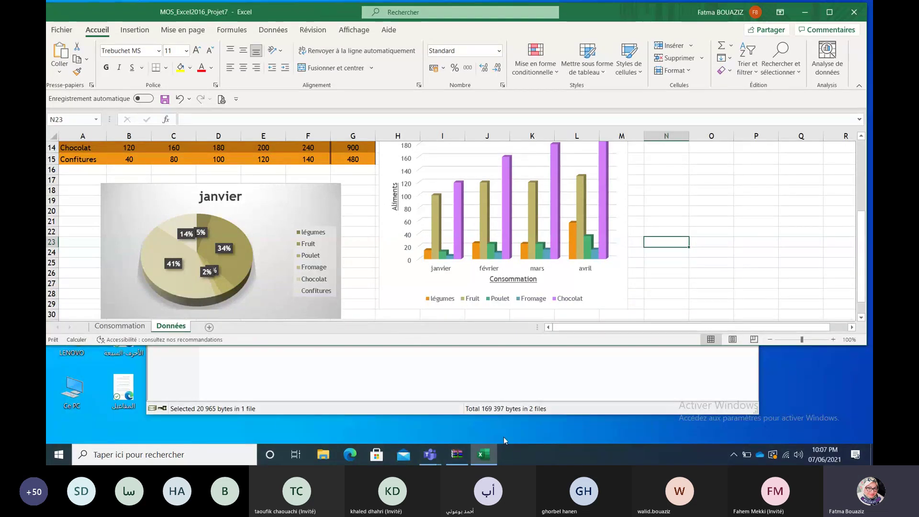
Step: Close Excel with Ne pas enregistrer, then close the WinRAR archive window
{"action": "left_click", "coordinate": [860, 8]}
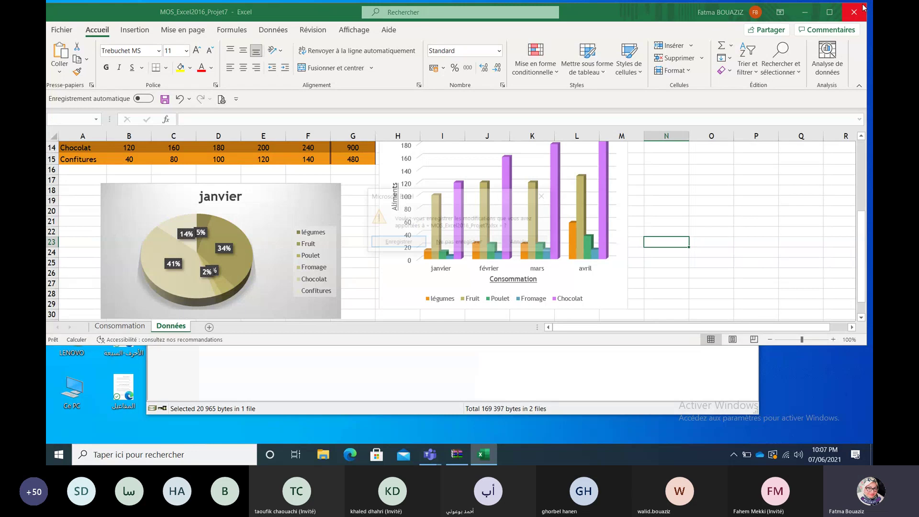
{"action": "left_click", "coordinate": [458, 243]}
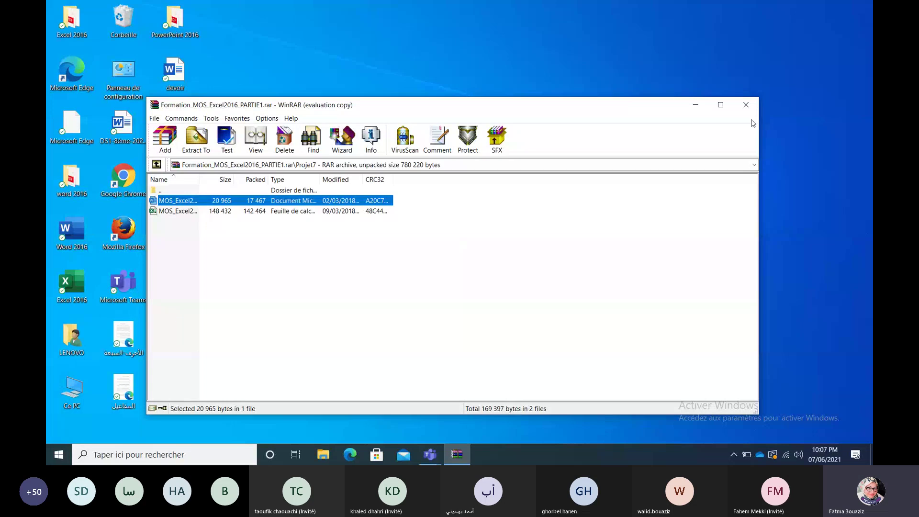
{"action": "left_click", "coordinate": [746, 106]}
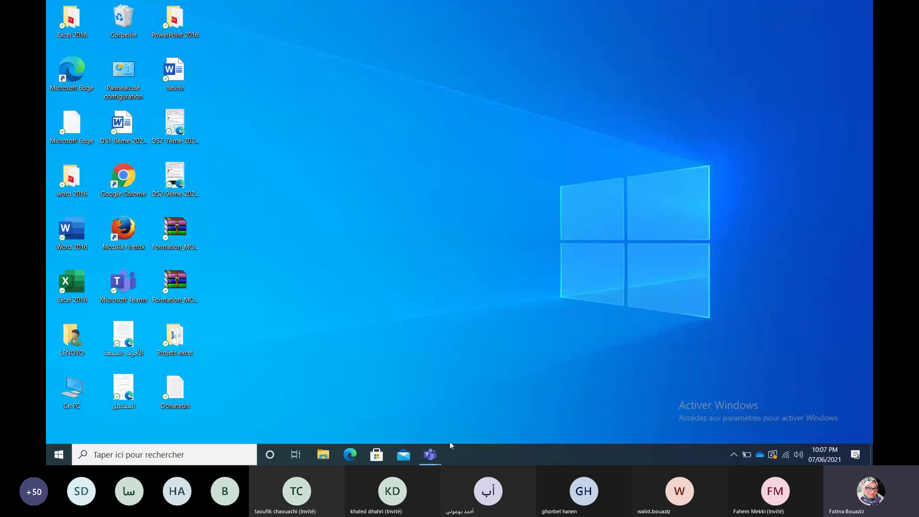
Step: Open the Teams meeting window from its taskbar preview
{"action": "mouse_move", "coordinate": [430, 452]}
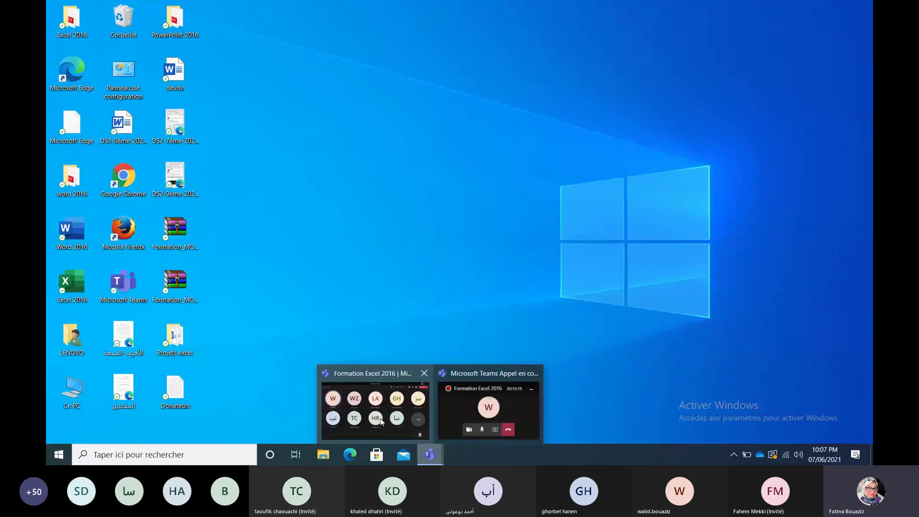
{"action": "left_click", "coordinate": [406, 430]}
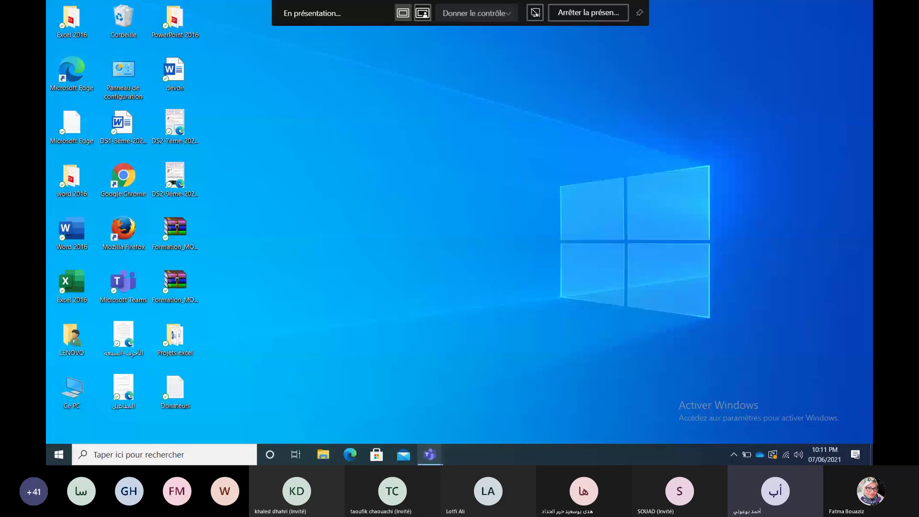
Step: Open MOS_Excel2016_Projet3.xlsx from the archive's Projet3 folder, dismissing the licence reminder
{"action": "double_click", "coordinate": [186, 284]}
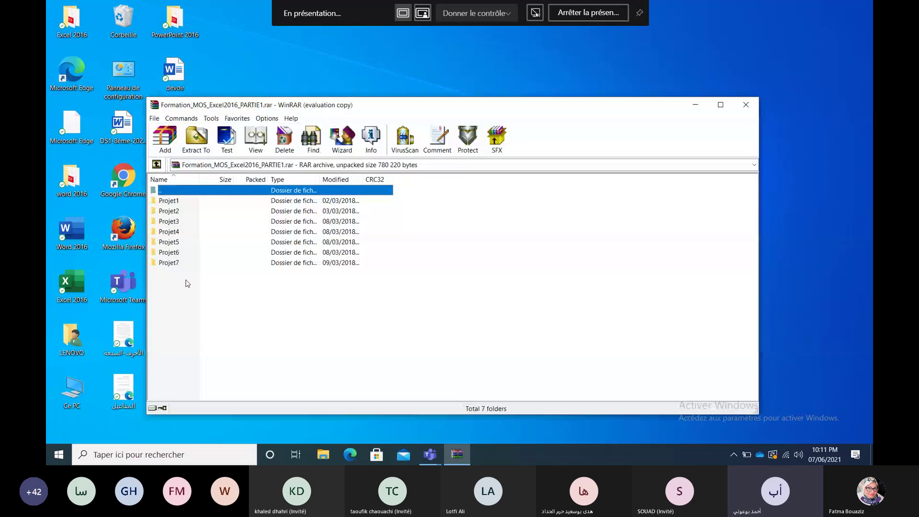
{"action": "double_click", "coordinate": [175, 223]}
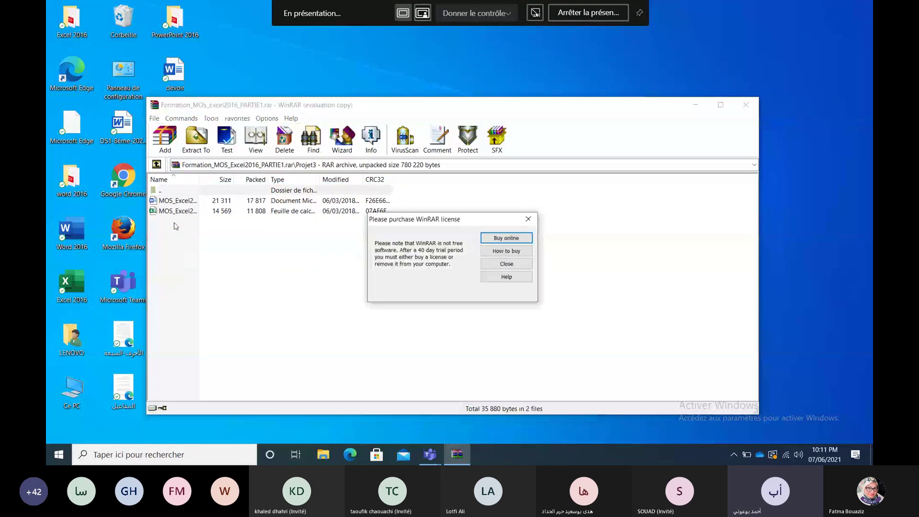
{"action": "left_click", "coordinate": [519, 264]}
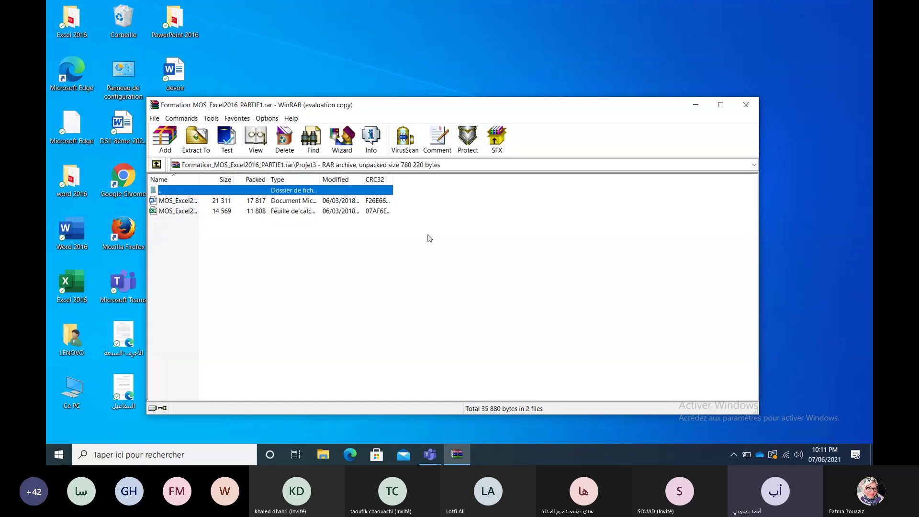
{"action": "double_click", "coordinate": [188, 211]}
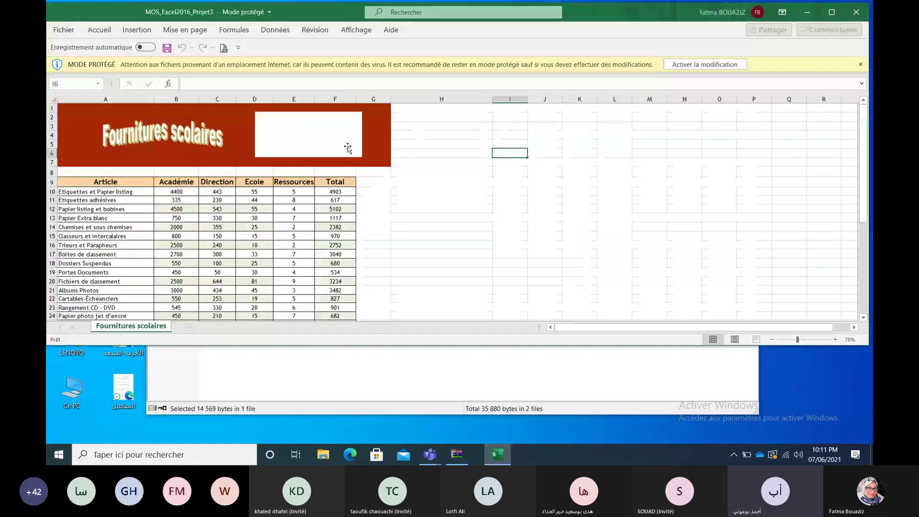
Step: Enable editing on the workbook and open the Projet3 Word task document from the archive
{"action": "left_click", "coordinate": [674, 65]}
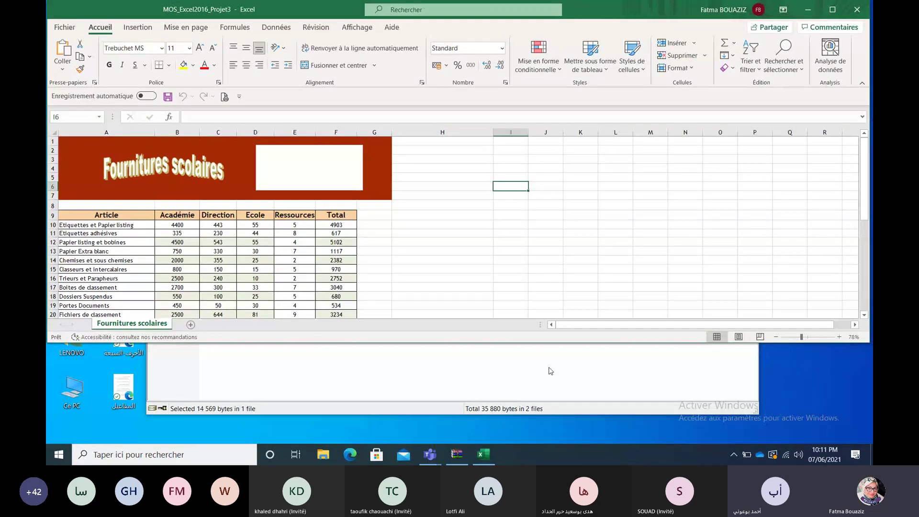
{"action": "left_click", "coordinate": [551, 383]}
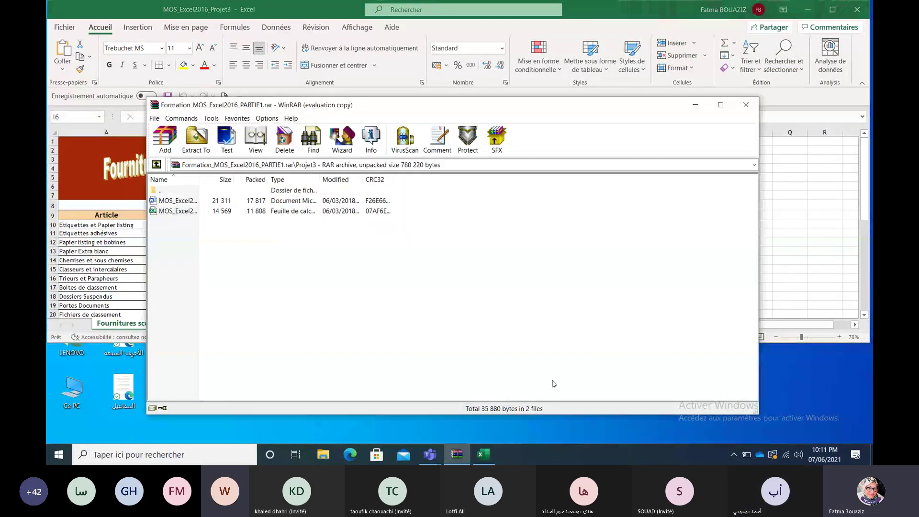
{"action": "double_click", "coordinate": [177, 200]}
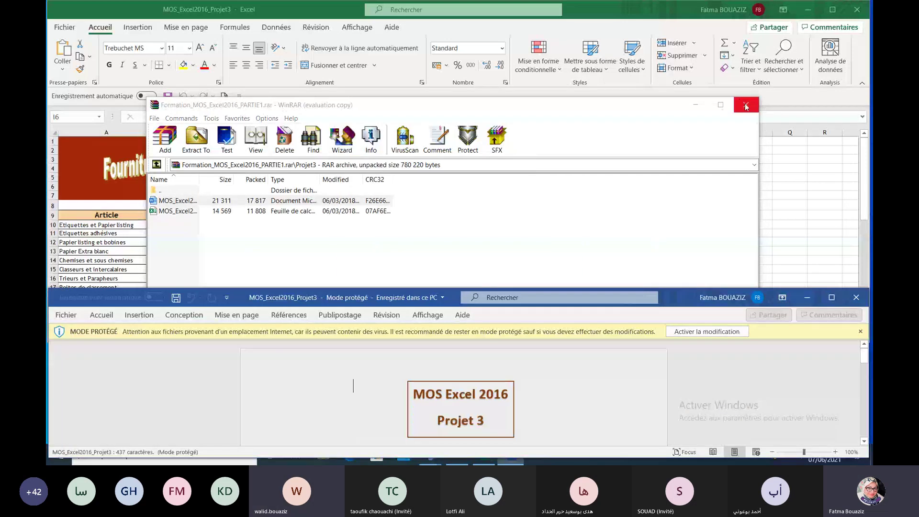
Step: Close WinRAR and scroll the Word task sheet to Tâche 4's 'Fourniture scolaire' alt-text task
{"action": "left_click", "coordinate": [744, 103]}
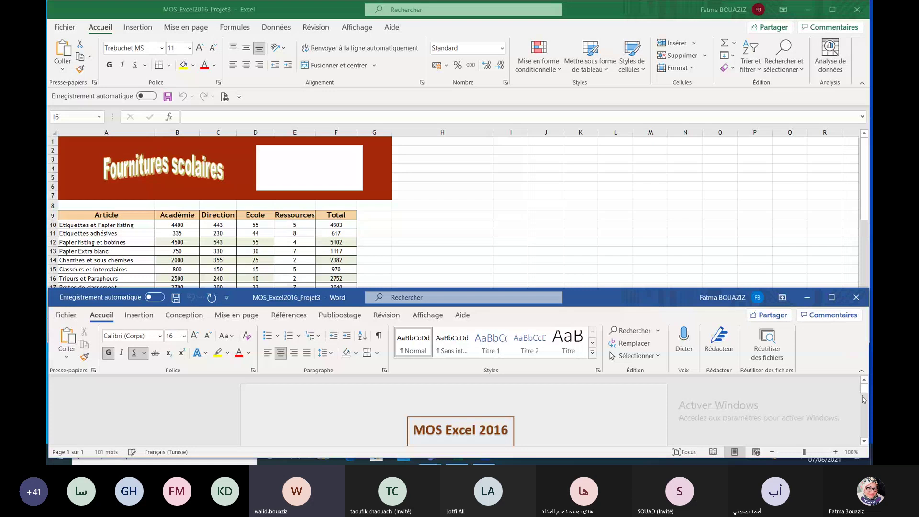
{"action": "scroll", "coordinate": [863, 399], "scroll_direction": "down", "scroll_amount": 3}
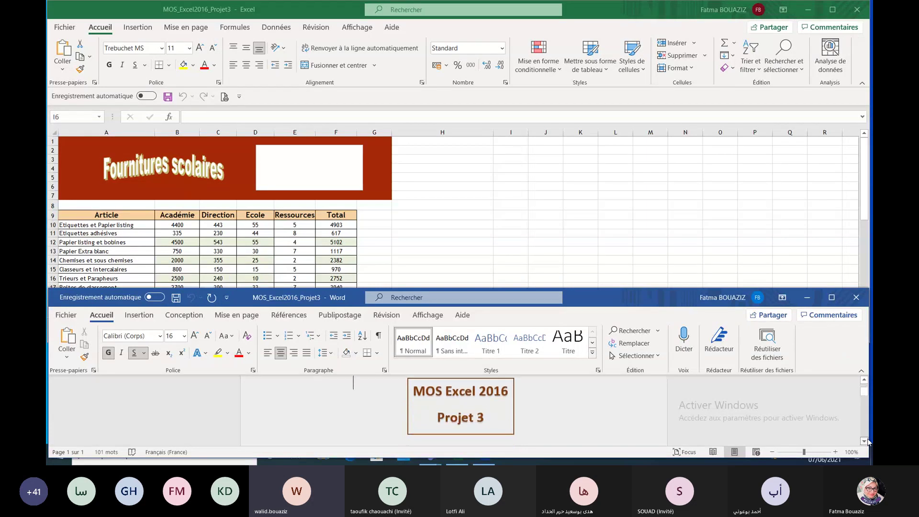
{"action": "scroll", "coordinate": [867, 441], "scroll_direction": "down", "scroll_amount": 2}
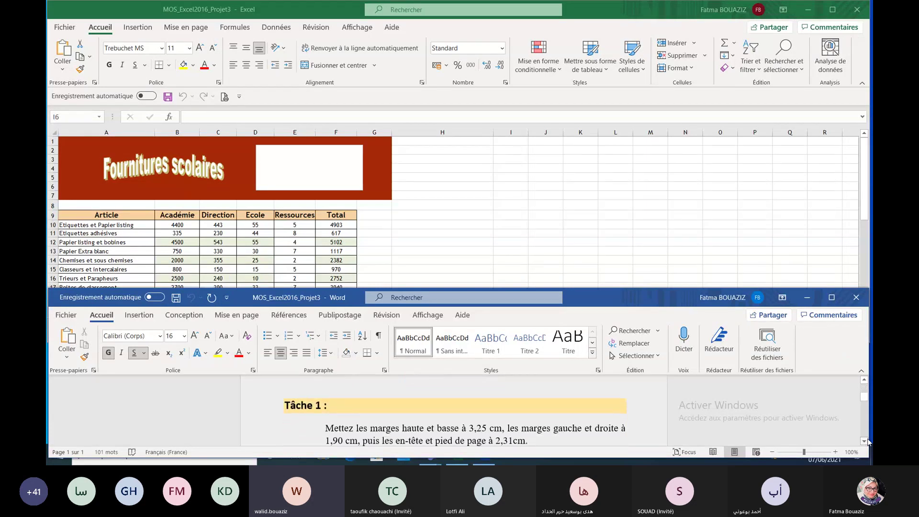
{"action": "scroll", "coordinate": [867, 441], "scroll_direction": "down", "scroll_amount": 1}
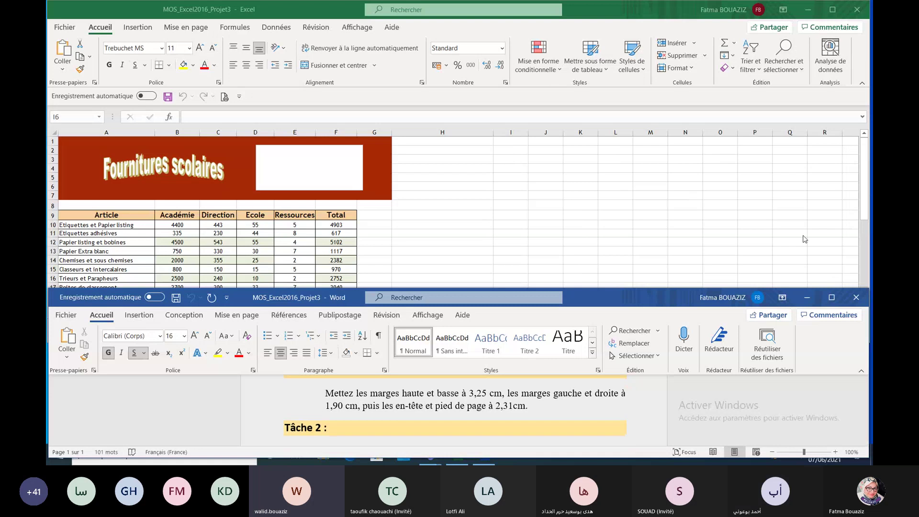
{"action": "key", "text": "alt+Tab"}
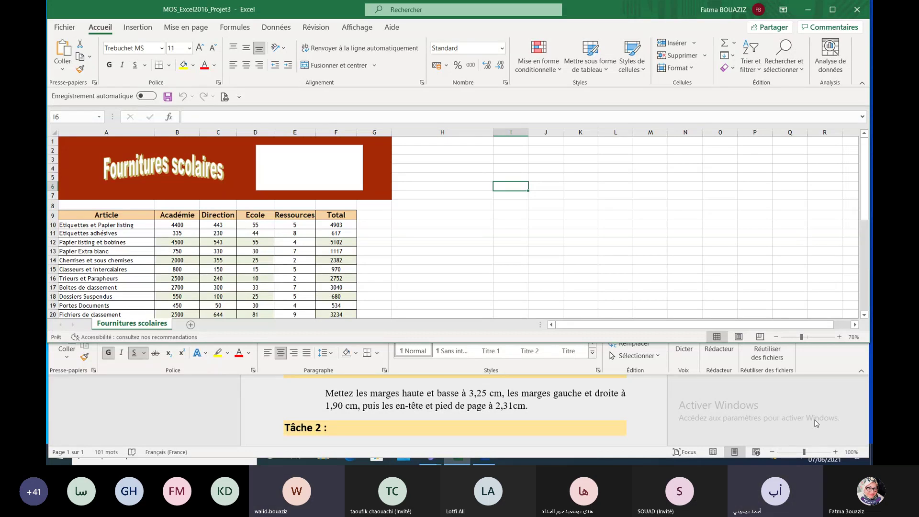
{"action": "left_click", "coordinate": [839, 413]}
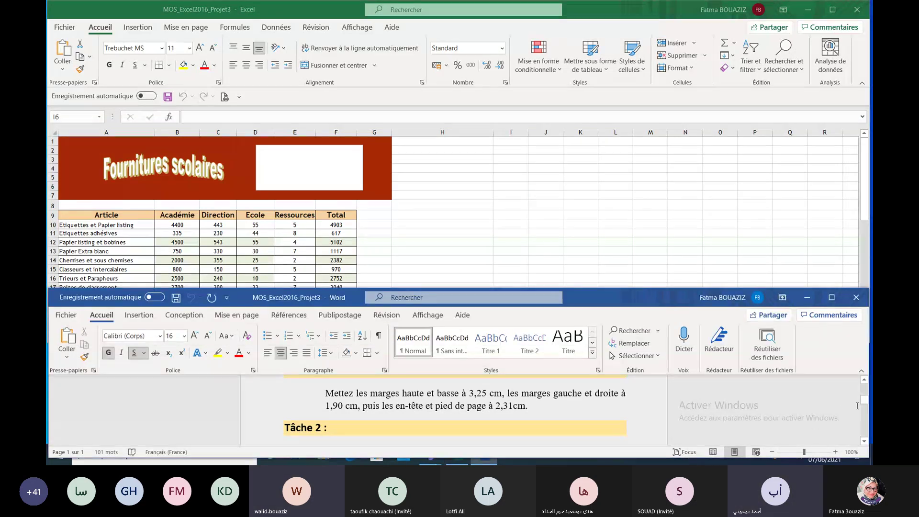
{"action": "left_click", "coordinate": [863, 442]}
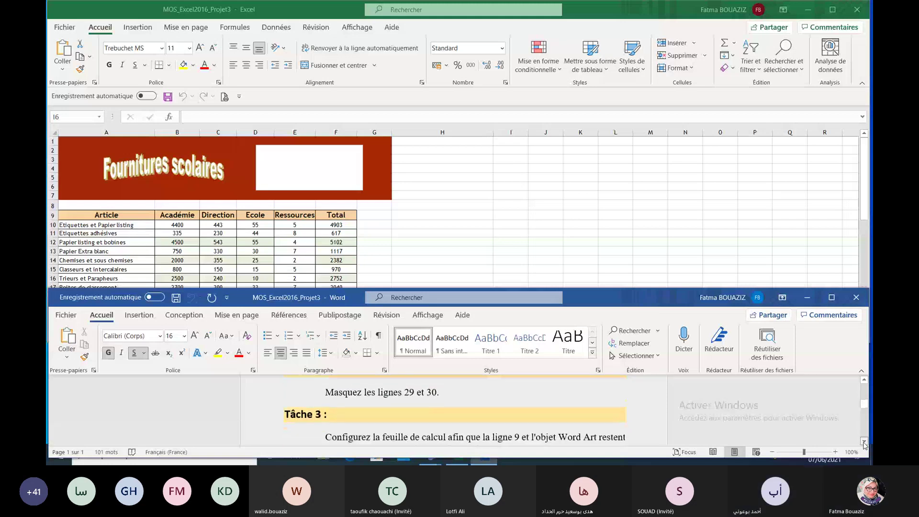
{"action": "left_click_drag", "start_coordinate": [864, 406], "coordinate": [866, 415]}
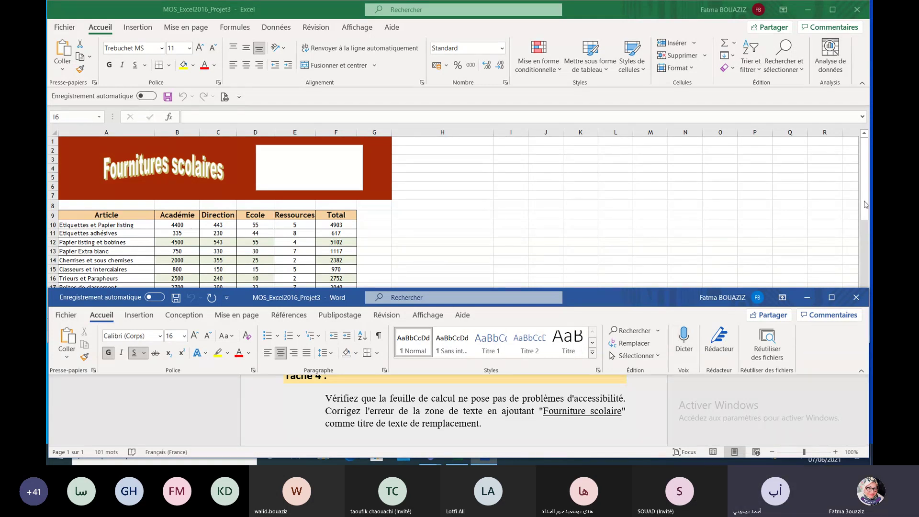
Step: Back in Excel, look at the Révision accessibility tools, then go to the Fichier backstage
{"action": "left_click", "coordinate": [453, 252]}
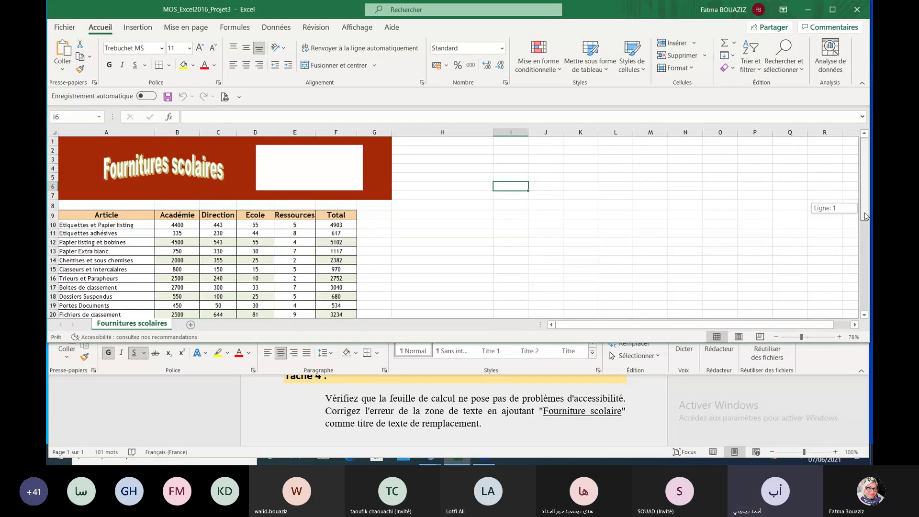
{"action": "left_click_drag", "start_coordinate": [865, 212], "coordinate": [866, 223]}
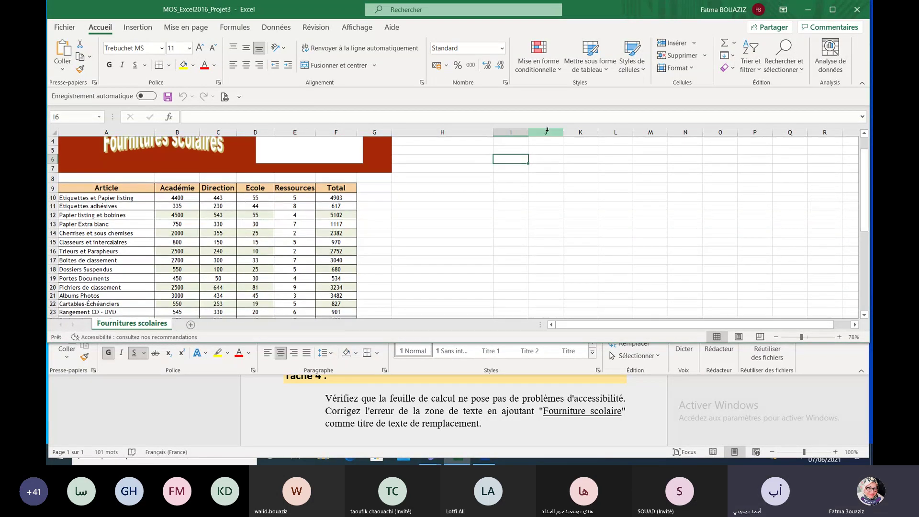
{"action": "left_click", "coordinate": [305, 28]}
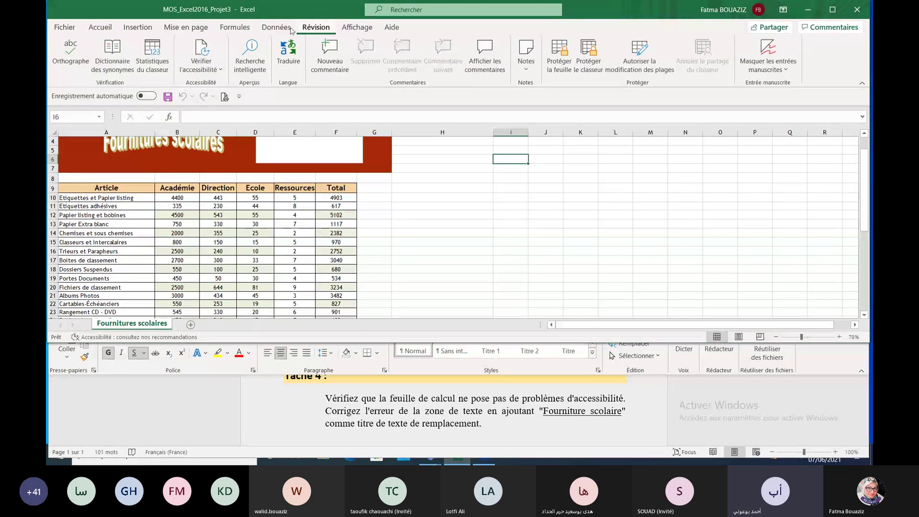
{"action": "left_click", "coordinate": [205, 65]}
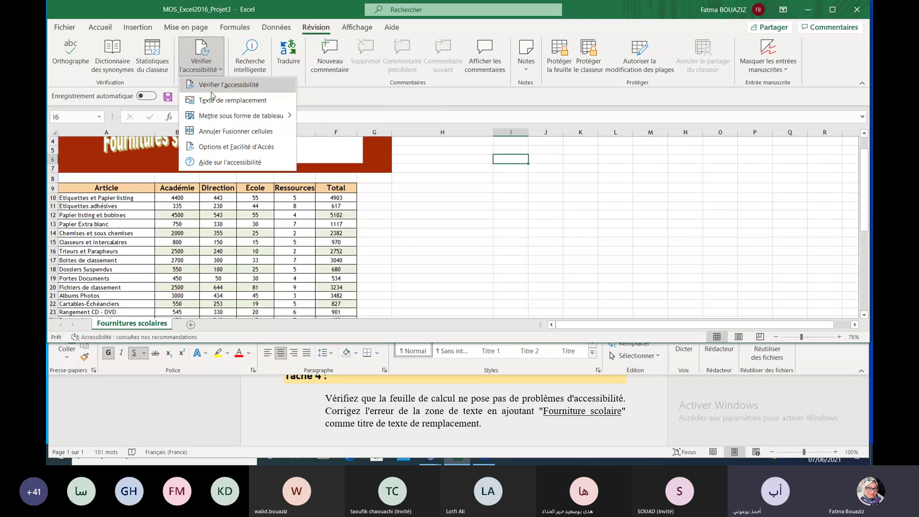
{"action": "left_click", "coordinate": [65, 25]}
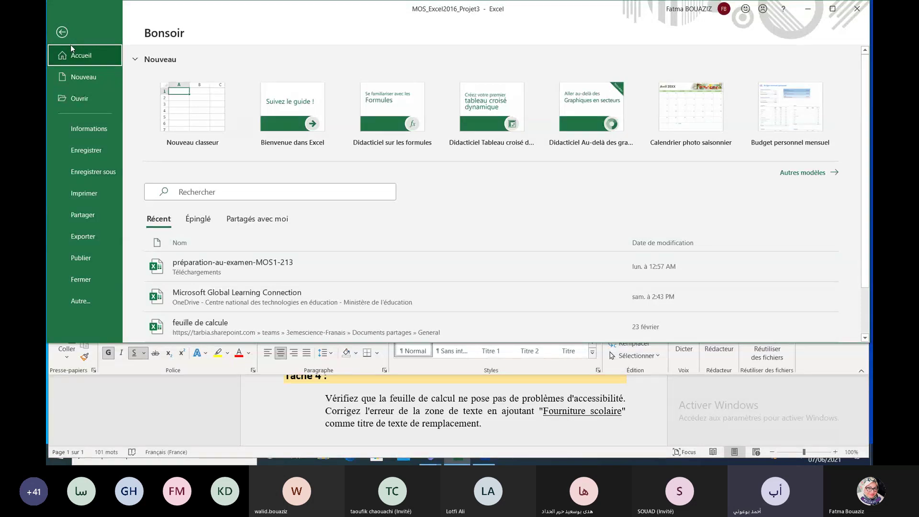
Step: Open Excel Options via Autre... and close it without changes
{"action": "left_click", "coordinate": [88, 300]}
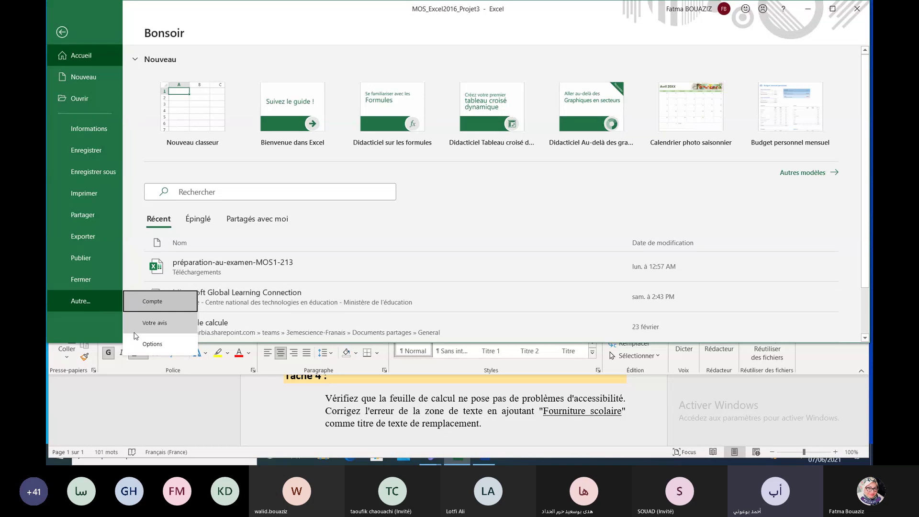
{"action": "left_click", "coordinate": [148, 344]}
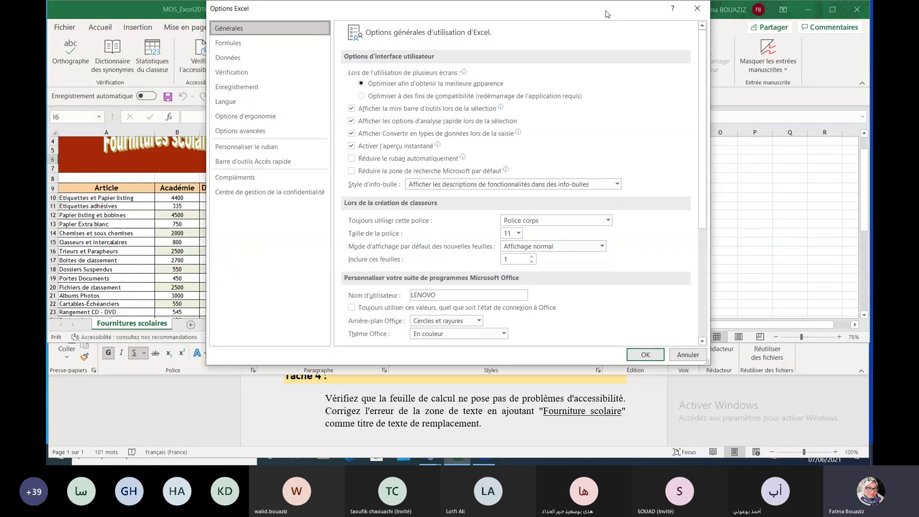
{"action": "left_click", "coordinate": [696, 10]}
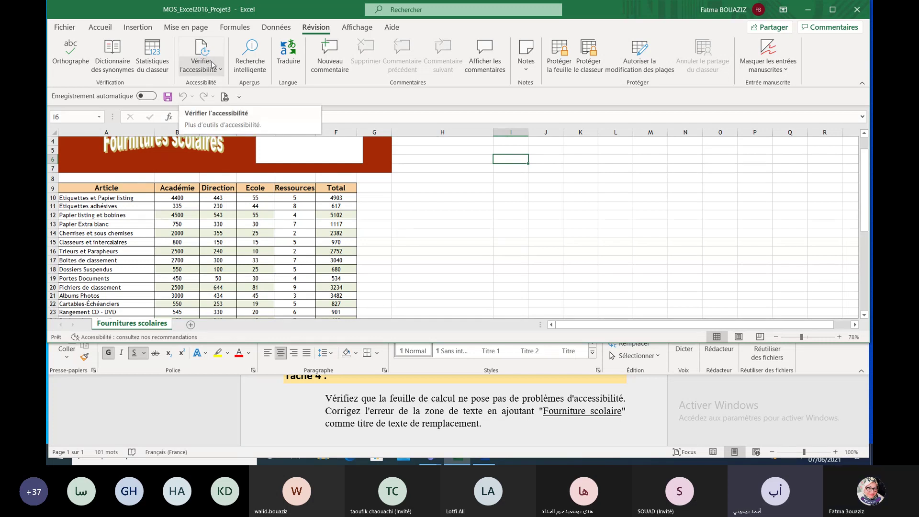
Step: Run Révision > Vérifier l'accessibilité and dismiss the tip, revealing one missing-alt-text error
{"action": "left_click", "coordinate": [218, 69]}
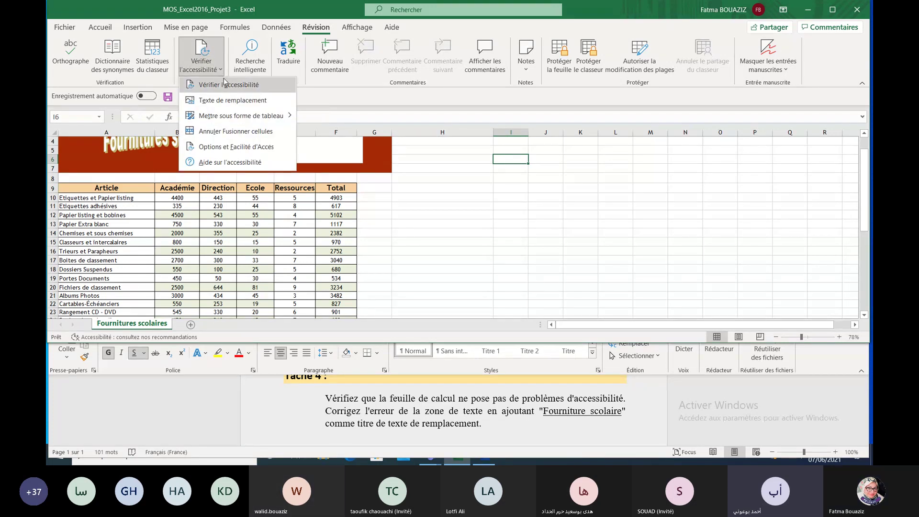
{"action": "left_click", "coordinate": [212, 84]}
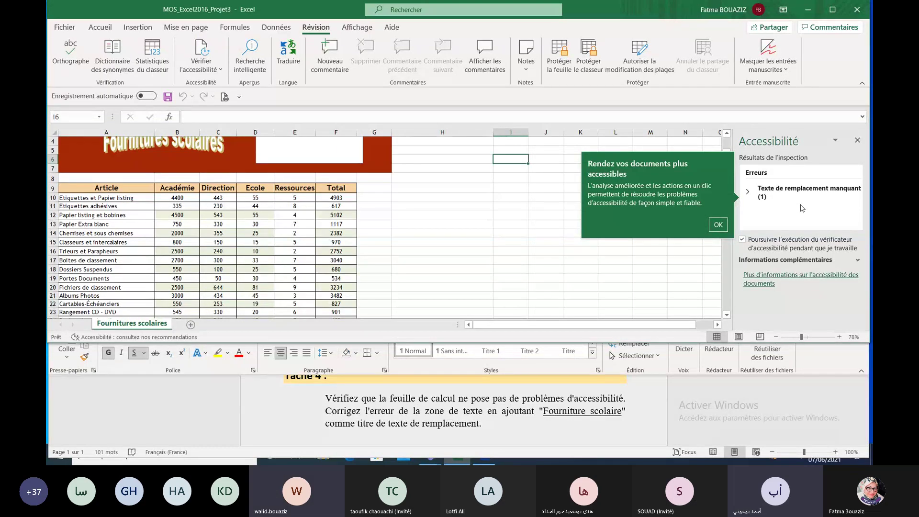
{"action": "left_click", "coordinate": [724, 224]}
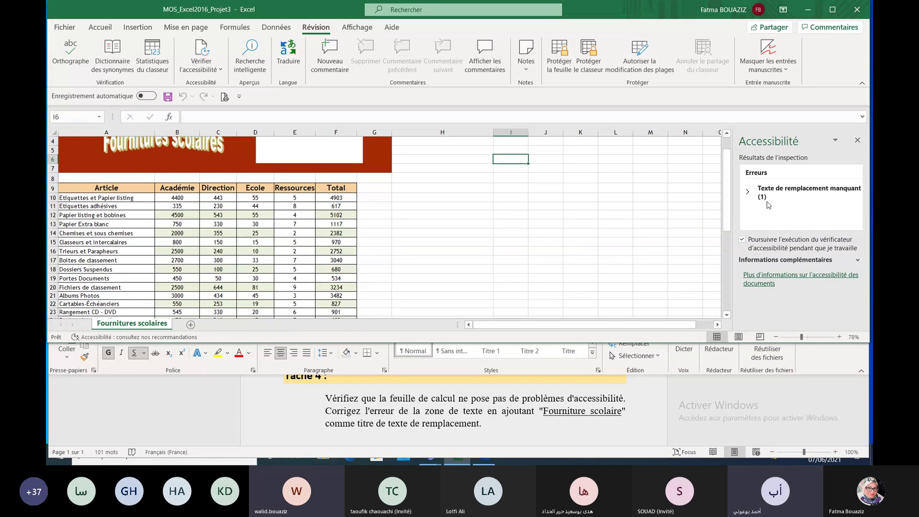
Step: Close Excel, maximize Word and view the account card, then close Word
{"action": "left_click", "coordinate": [857, 9]}
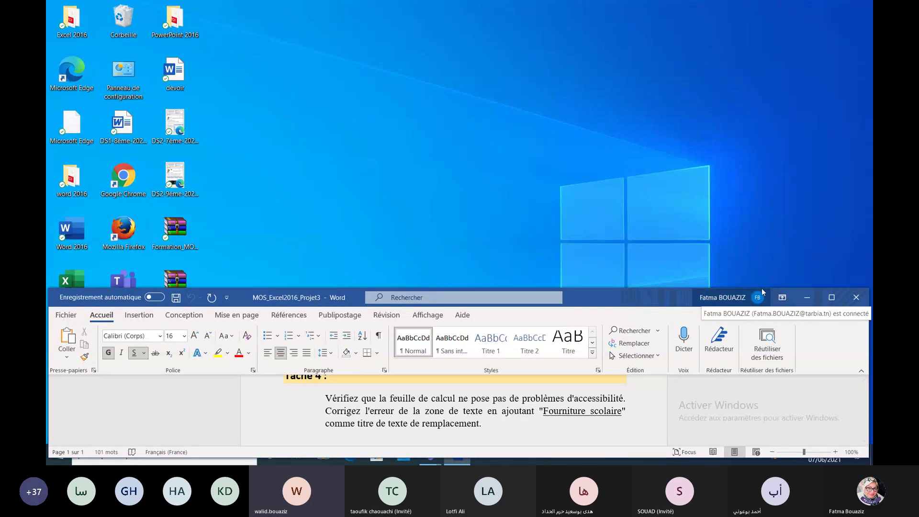
{"action": "left_click", "coordinate": [831, 298]}
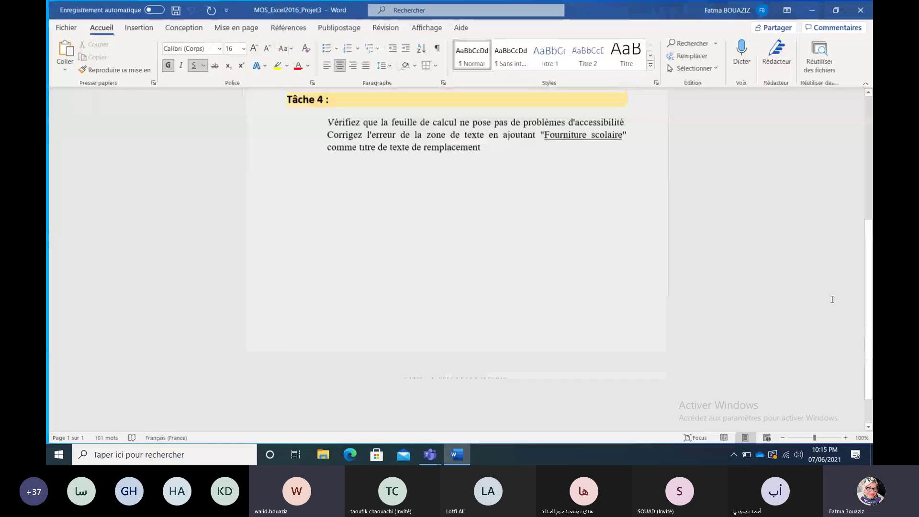
{"action": "left_click", "coordinate": [746, 13]}
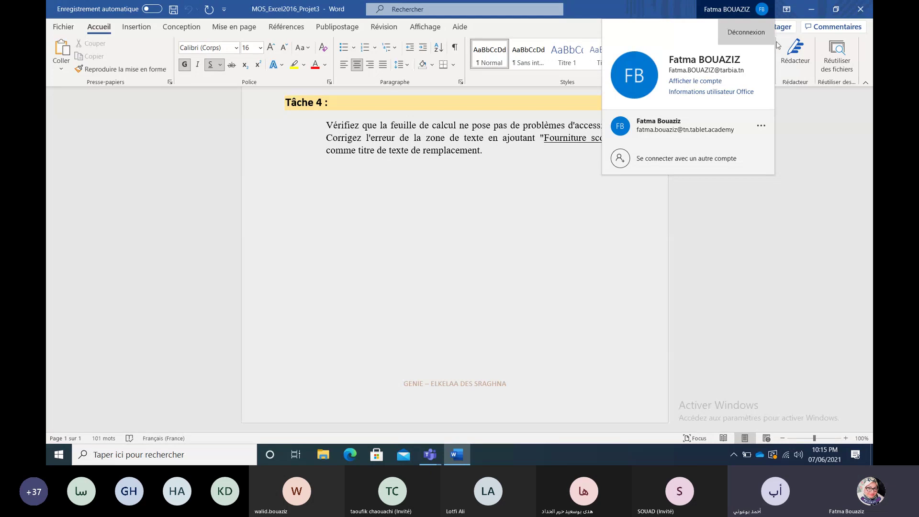
{"action": "left_click", "coordinate": [860, 10]}
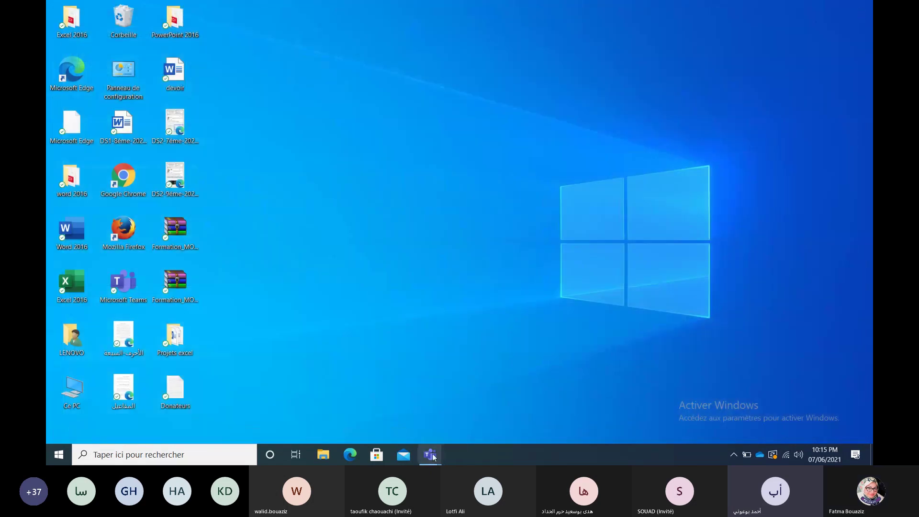
Step: Return to the Teams meeting, close its chat panel, and stop screen sharing
{"action": "mouse_move", "coordinate": [433, 456]}
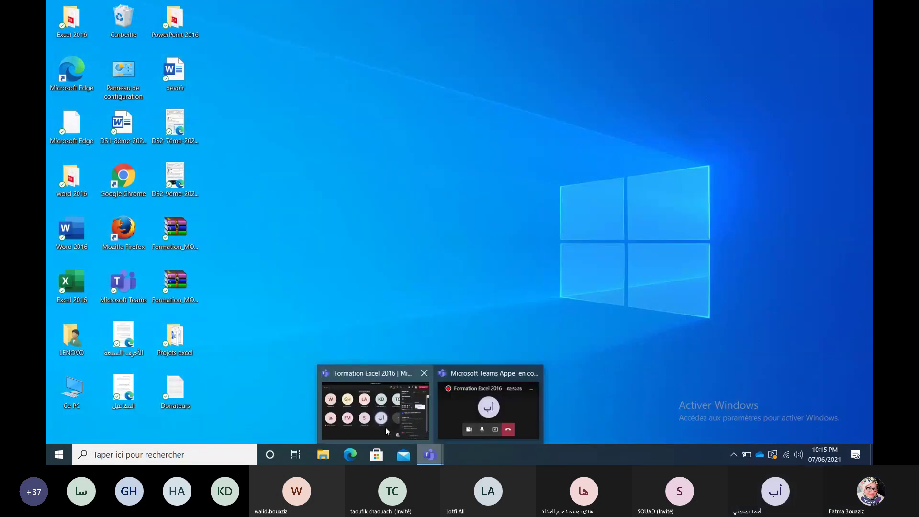
{"action": "left_click", "coordinate": [386, 427]}
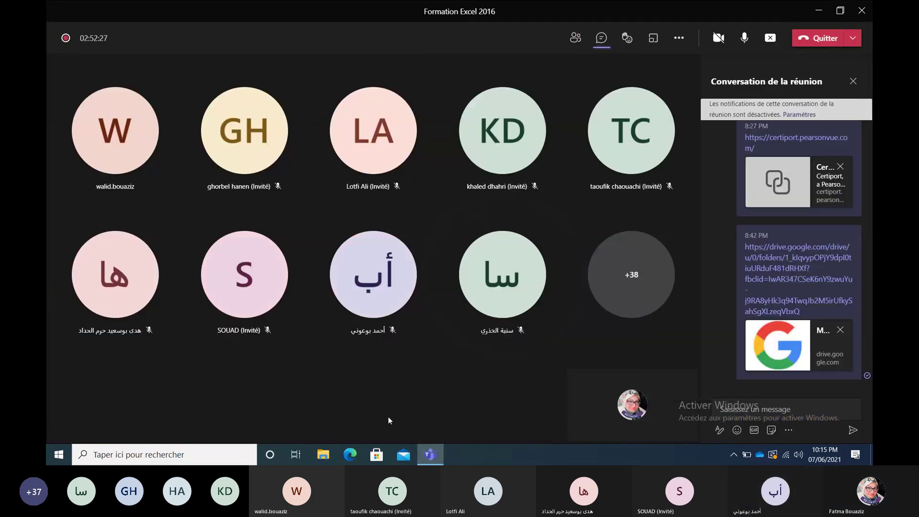
{"action": "left_click", "coordinate": [854, 81]}
{"action": "mouse_move", "coordinate": [755, 151]}
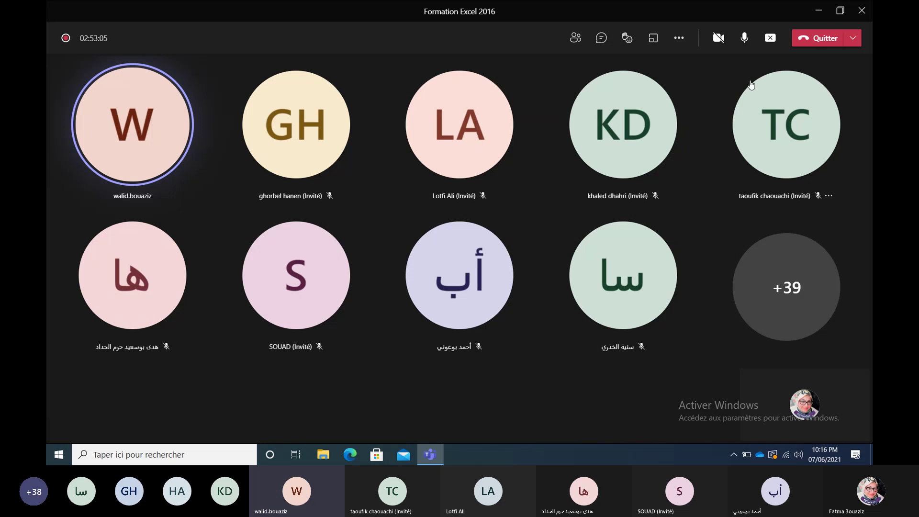
{"action": "left_click", "coordinate": [770, 38]}
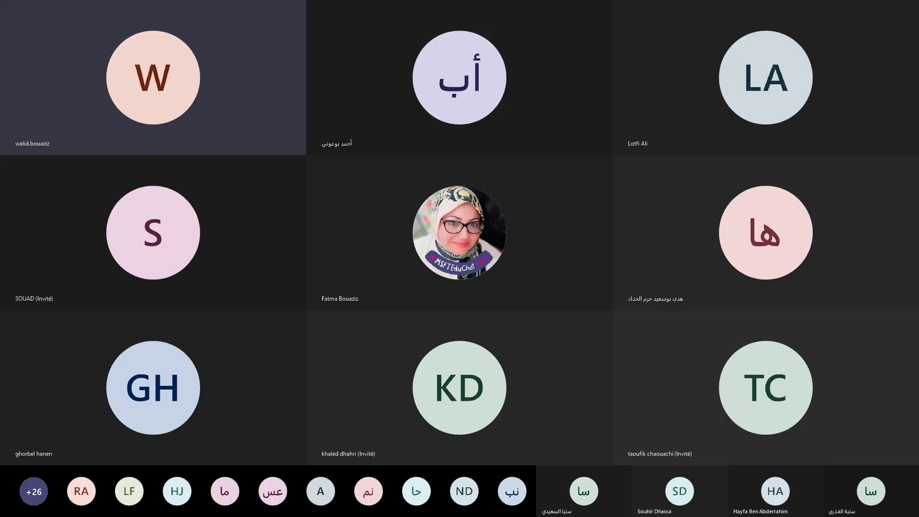